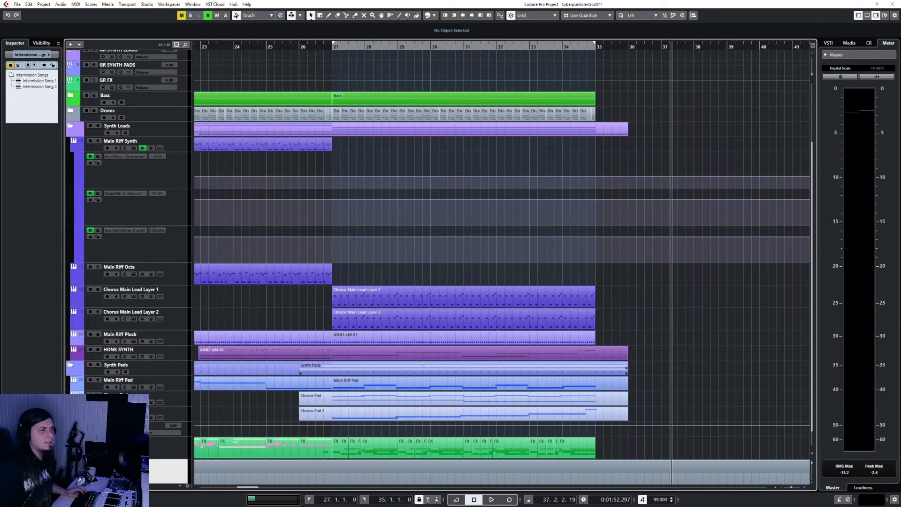
# - Look at the two Chorus Main Lead Layer tracks and play back the chorus from bar 26
pyautogui.click(186, 291)
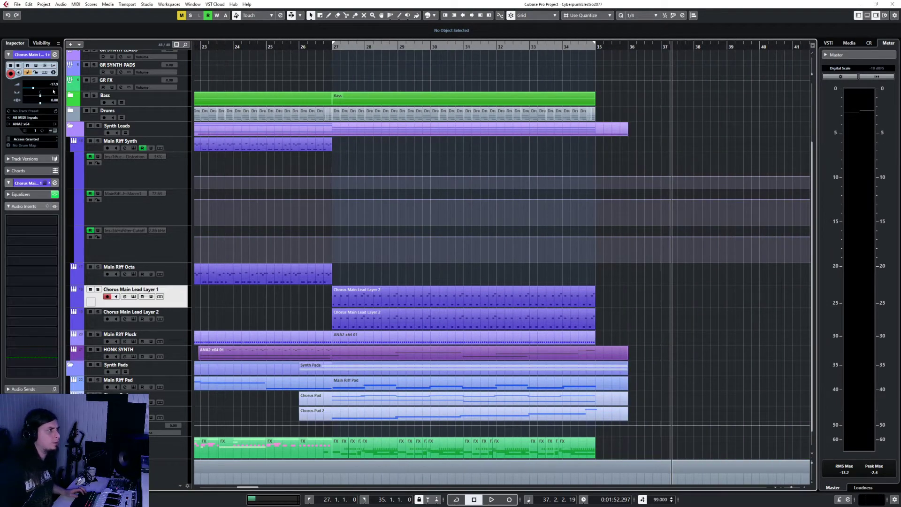
pyautogui.click(179, 323)
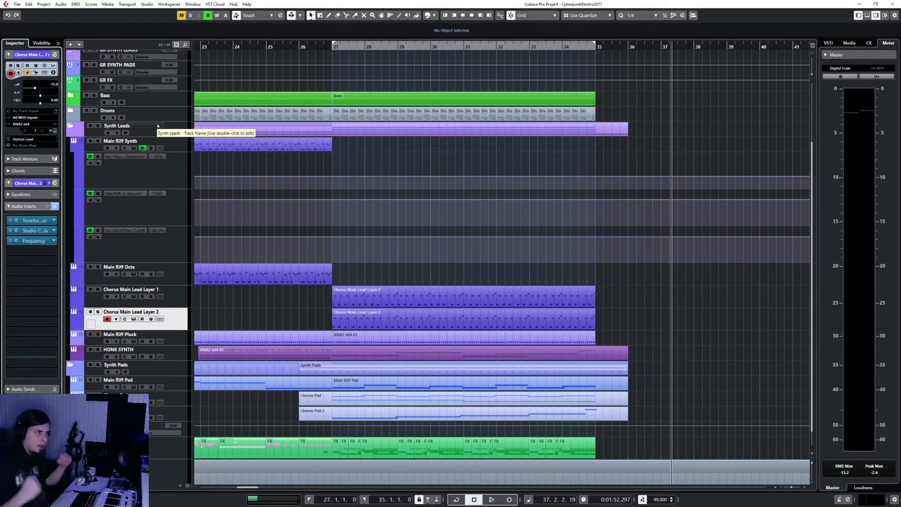
pyautogui.click(298, 48)
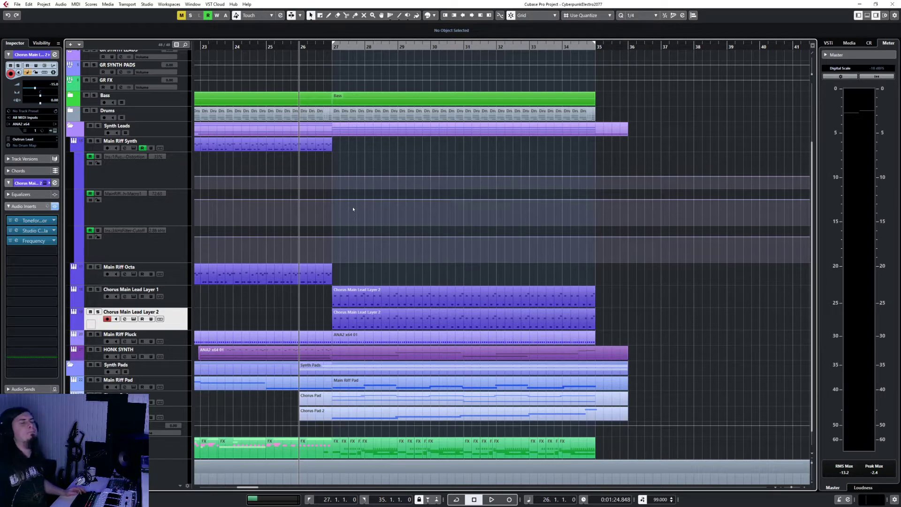
pyautogui.press('space')
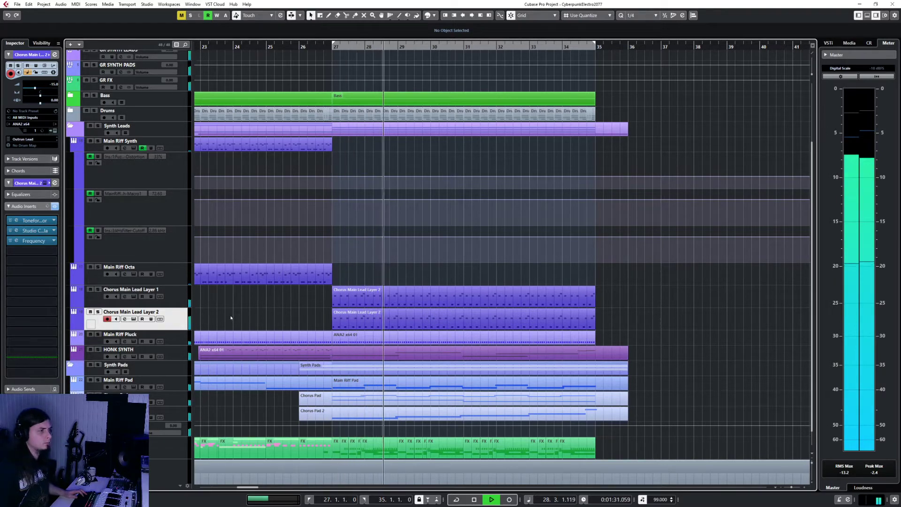
pyautogui.press('space')
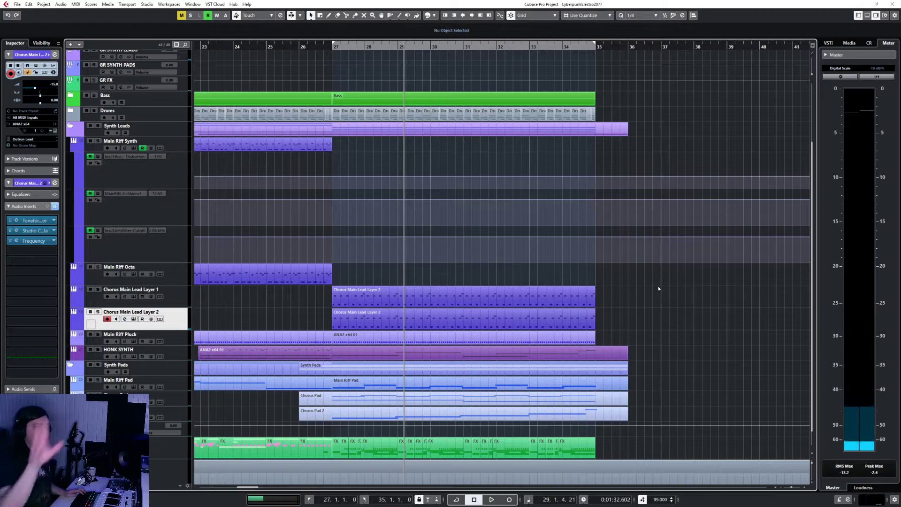
# - Collapse the Synth Leads folder track and expand the Drums folder track
pyautogui.hscroll(-5, 666, 285)
pyautogui.keyDown('ctrl'); pyautogui.scroll(-6, 666, 284); pyautogui.keyUp('ctrl')
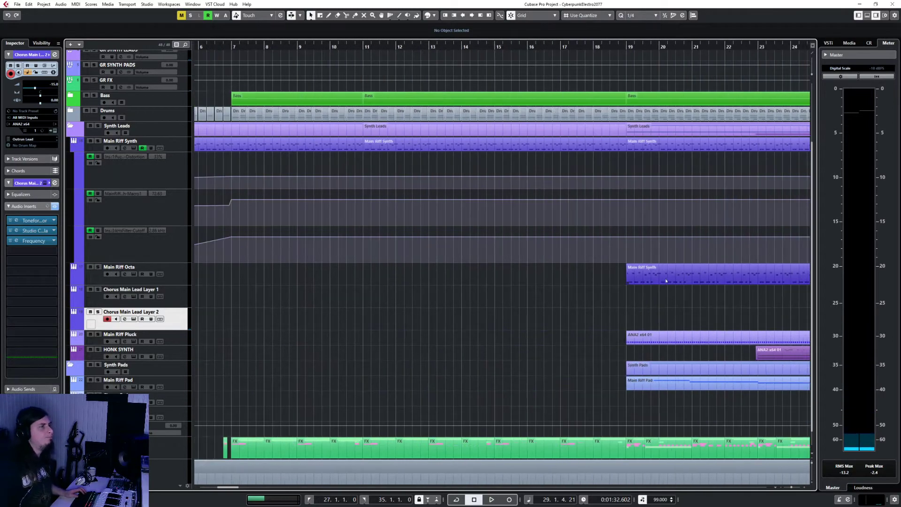
pyautogui.hscroll(4, 657, 287)
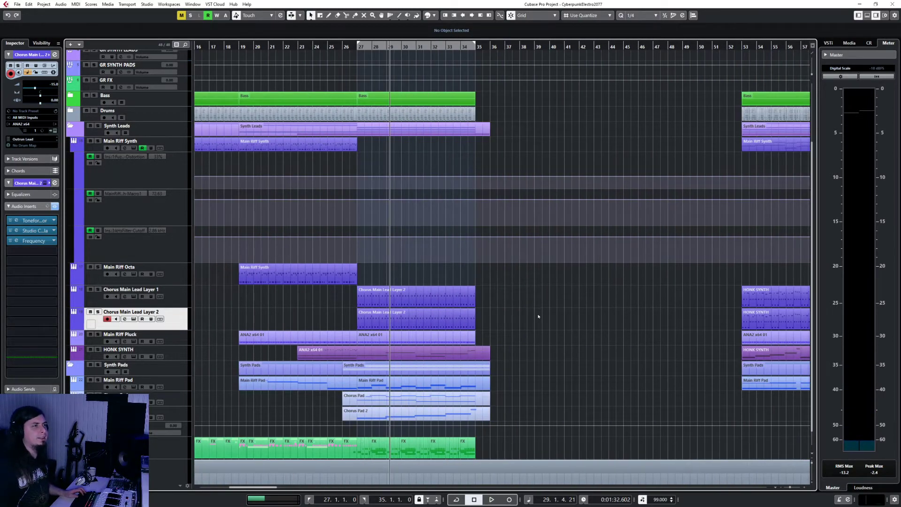
pyautogui.hscroll(10, 539, 316)
pyautogui.hscroll(-8, 509, 304)
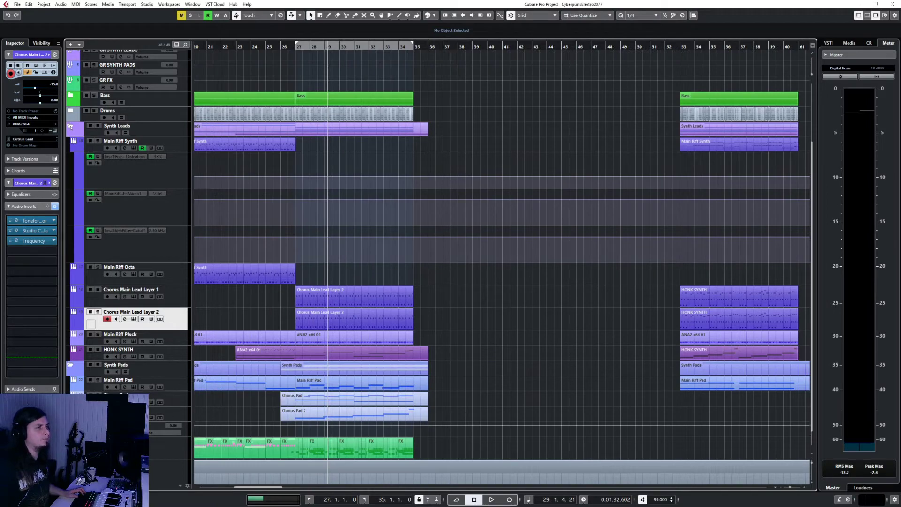
pyautogui.click(70, 125)
pyautogui.click(70, 197)
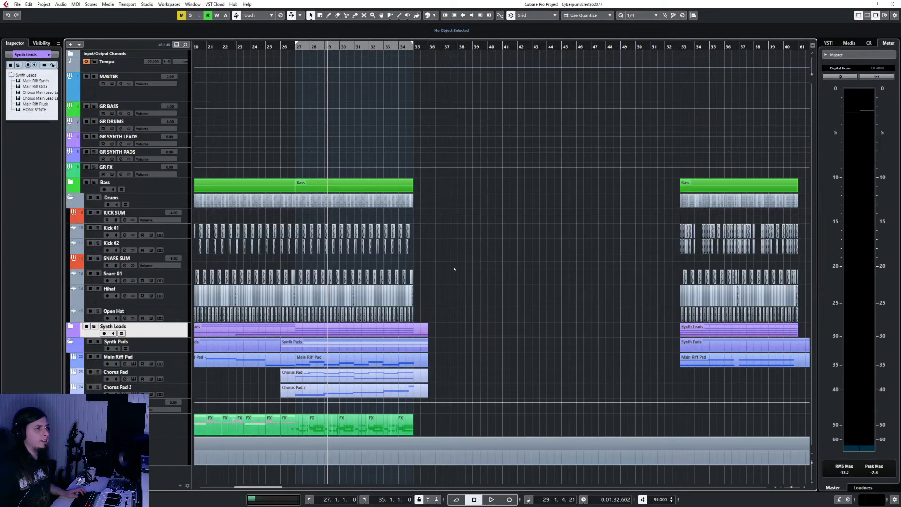
pyautogui.keyDown('ctrl'); pyautogui.scroll(5, 454, 268); pyautogui.keyUp('ctrl')
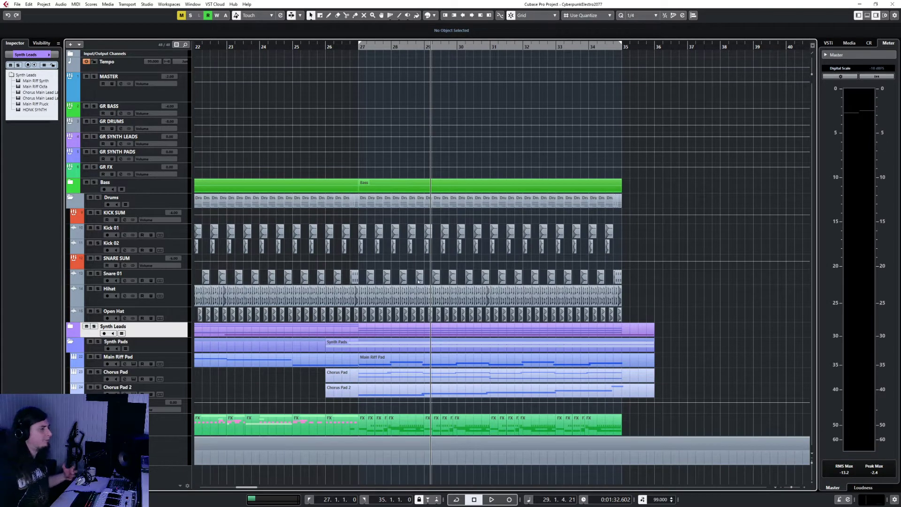
# - Play back the end of the chorus from bar 31, beat 2, past bar 35
pyautogui.click(498, 47)
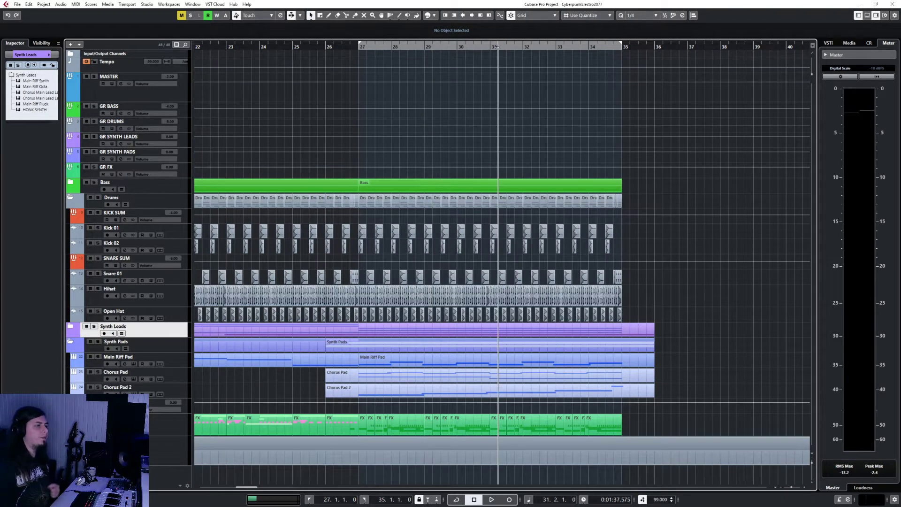
pyautogui.press('space')
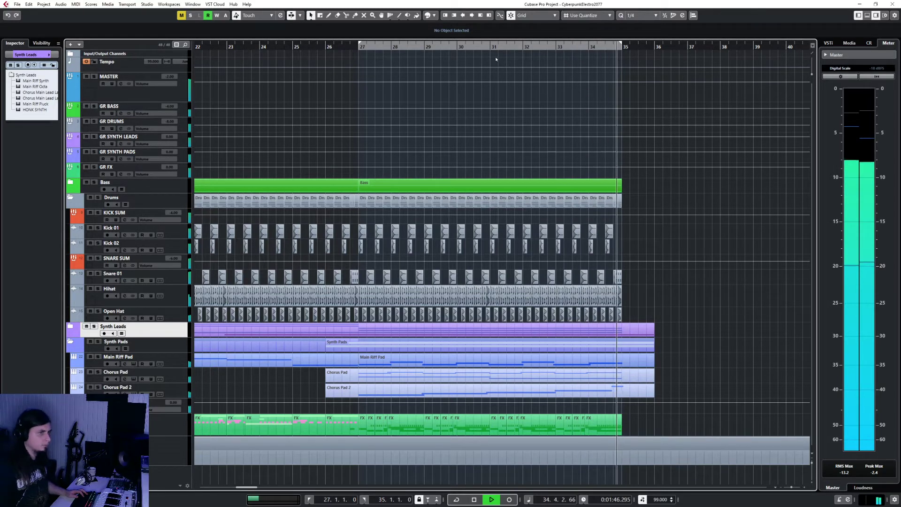
pyautogui.press('space')
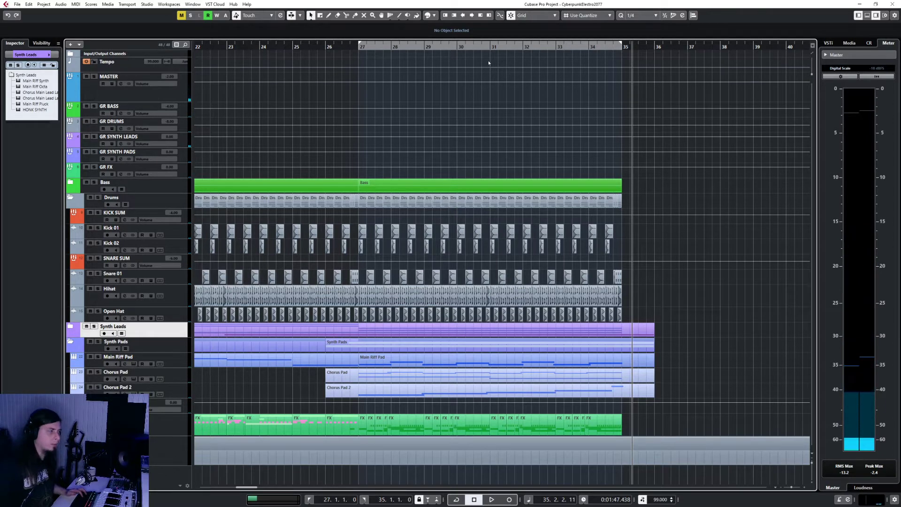
pyautogui.click(167, 316)
pyautogui.rightClick(177, 315)
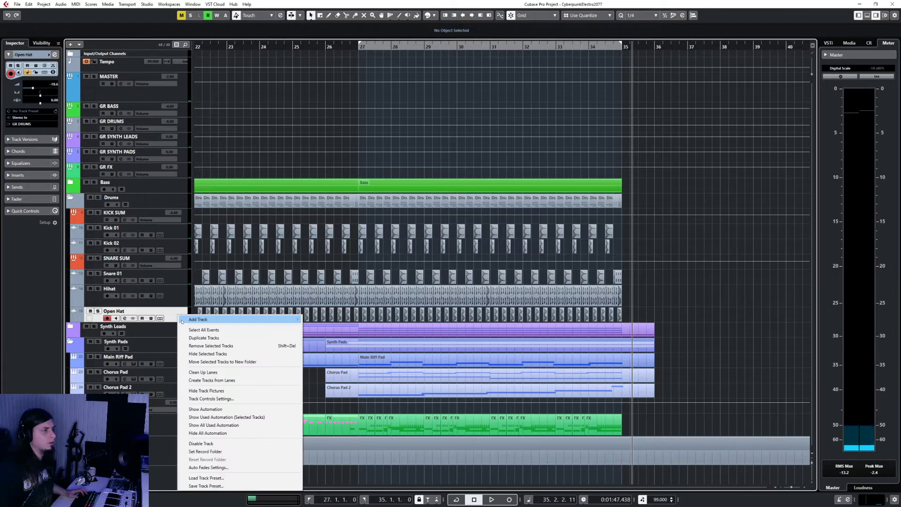
pyautogui.moveTo(183, 321)
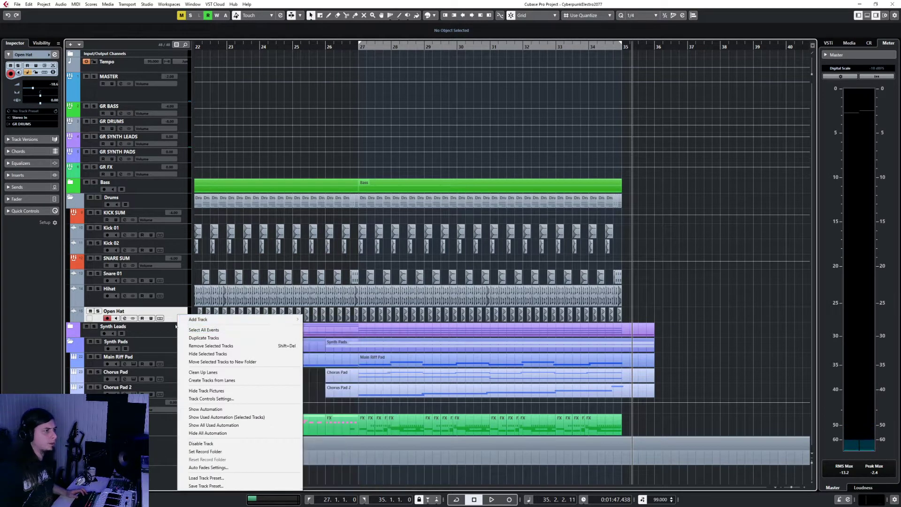
pyautogui.click(164, 330)
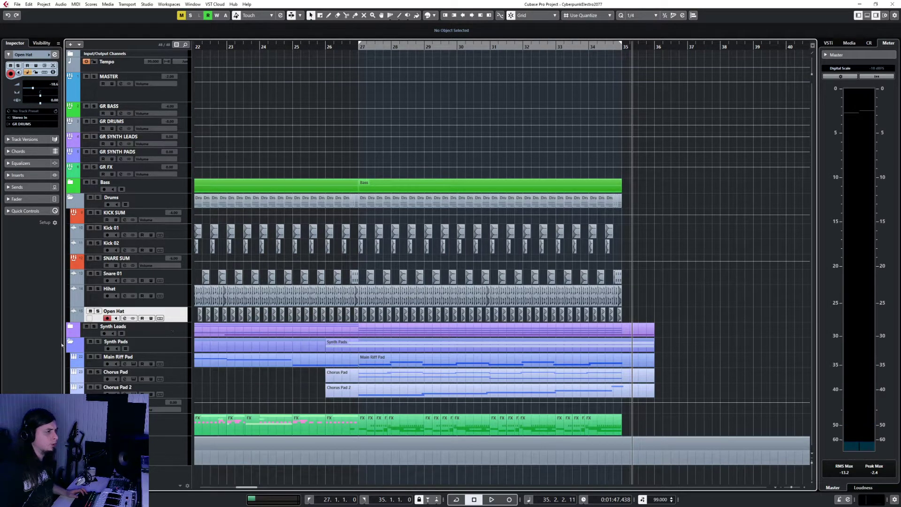
# - Expand the FX folder track and select the Anvil track at its end
pyautogui.click(178, 417)
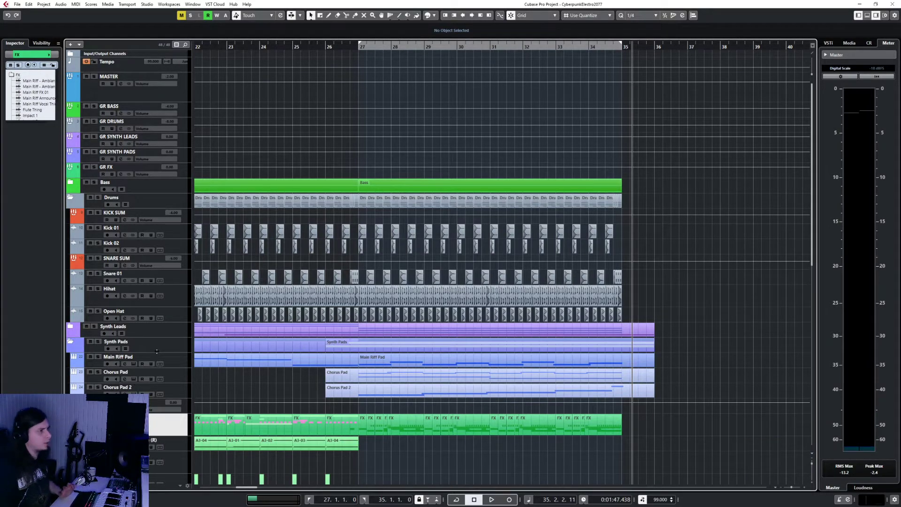
pyautogui.scroll(-8, 156, 351)
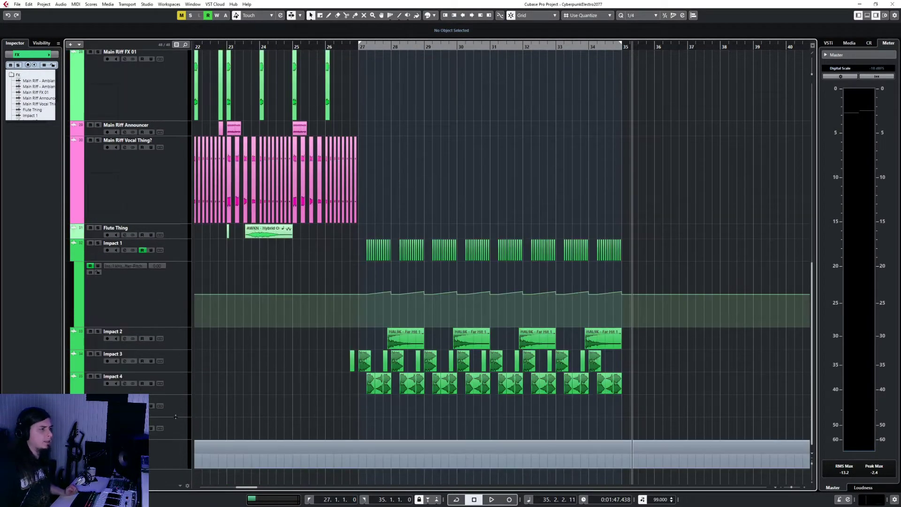
pyautogui.click(177, 427)
pyautogui.rightClick(177, 429)
pyautogui.press('Escape')
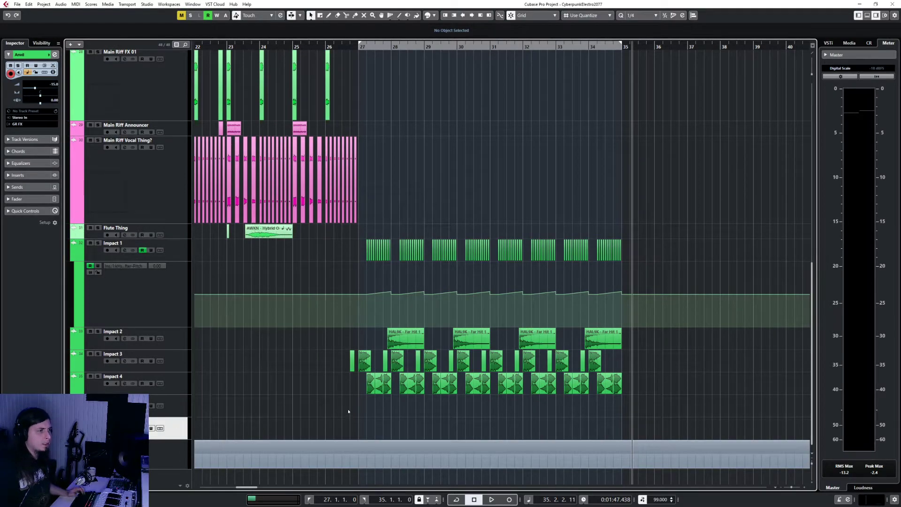
pyautogui.hscroll(-10, 348, 410)
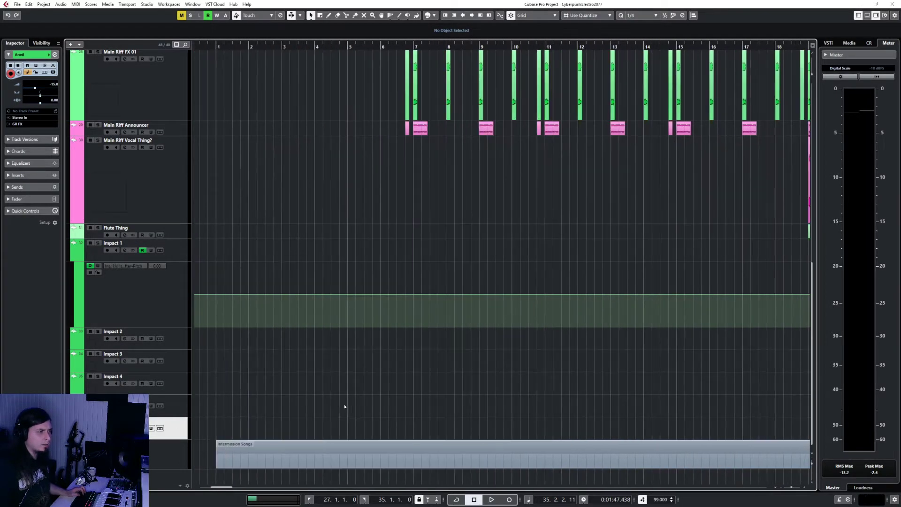
pyautogui.hscroll(12, 344, 406)
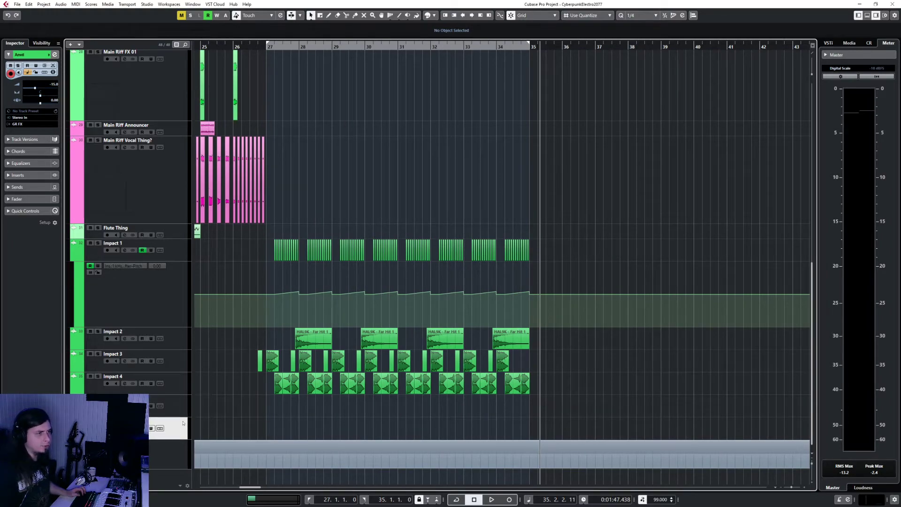
pyautogui.hscroll(-8, 252, 410)
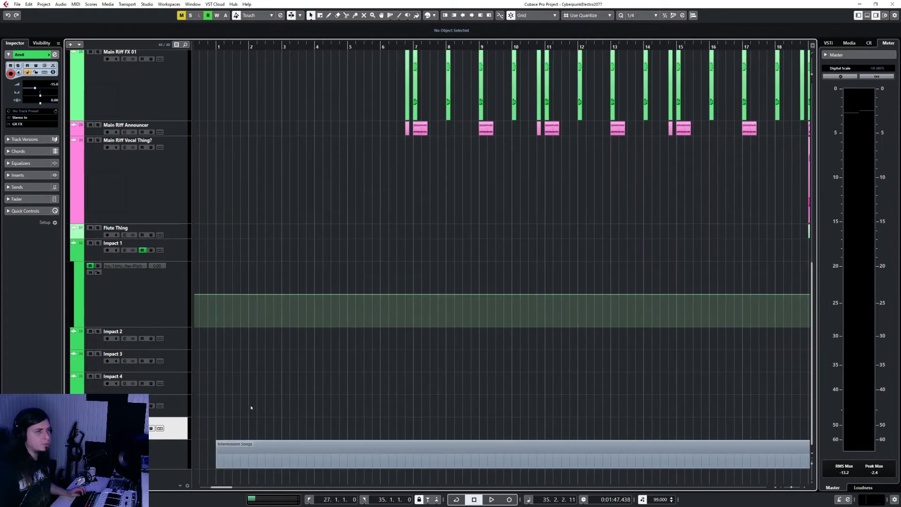
pyautogui.hscroll(5, 251, 407)
pyautogui.hscroll(-5, 248, 408)
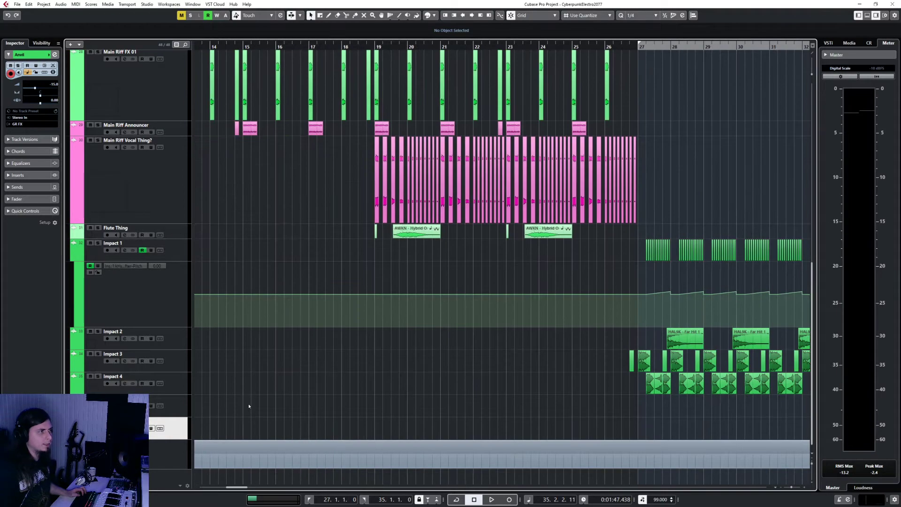
pyautogui.hscroll(5, 249, 406)
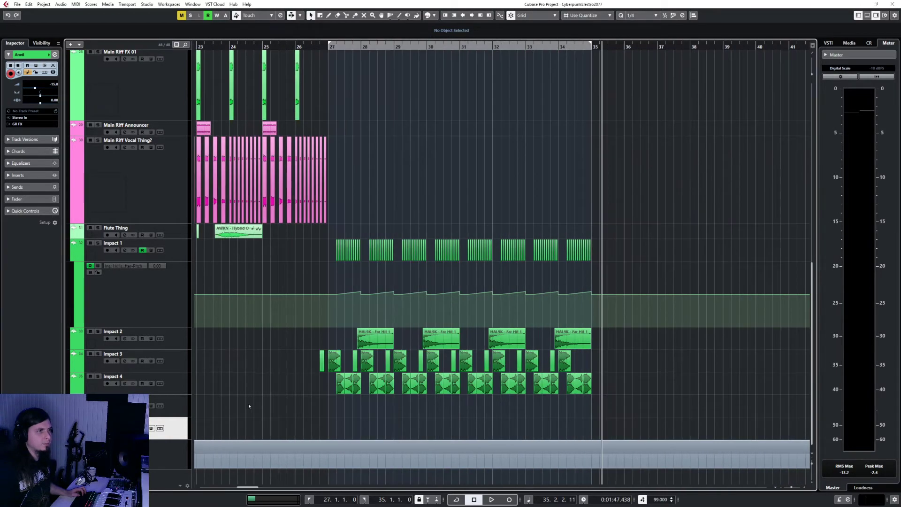
# - Start adding an instrument track after Anvil, examine the instrument list's categories such as Kontakt and Synths, and cancel without adding one
pyautogui.rightClick(178, 425)
pyautogui.moveTo(282, 252)
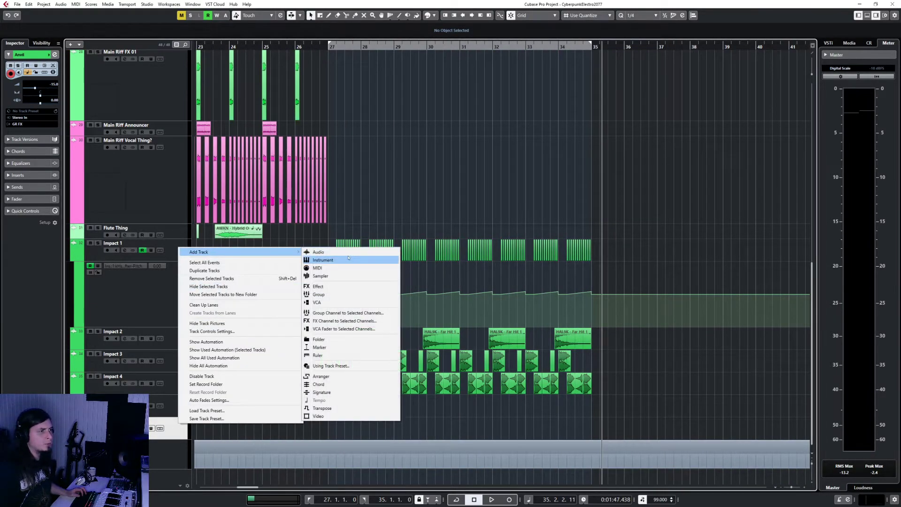
pyautogui.press('Escape')
pyautogui.press('Escape')
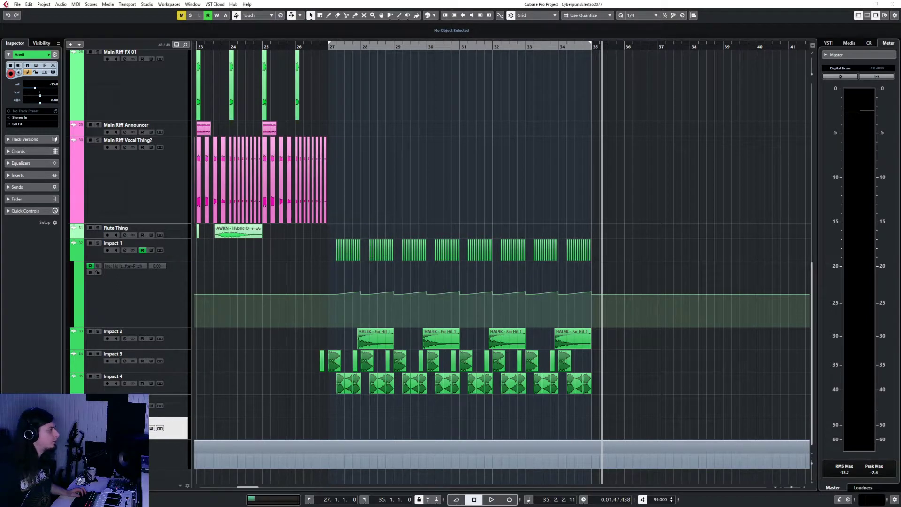
pyautogui.moveTo(711, 164); pyautogui.dragTo(335, 150)
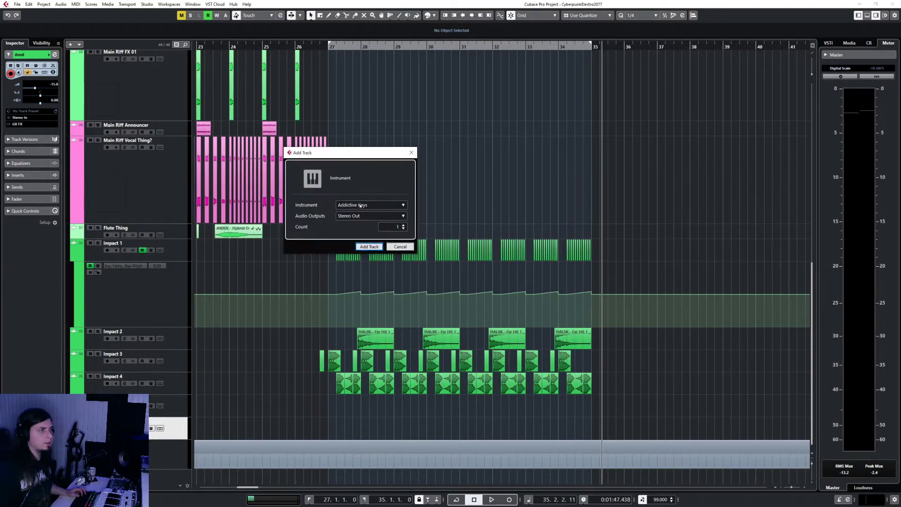
pyautogui.click(360, 205)
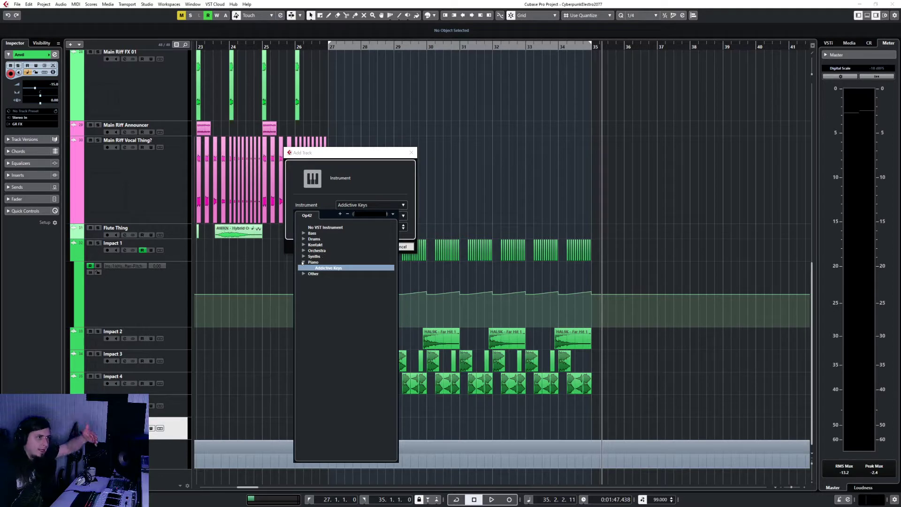
pyautogui.click(304, 244)
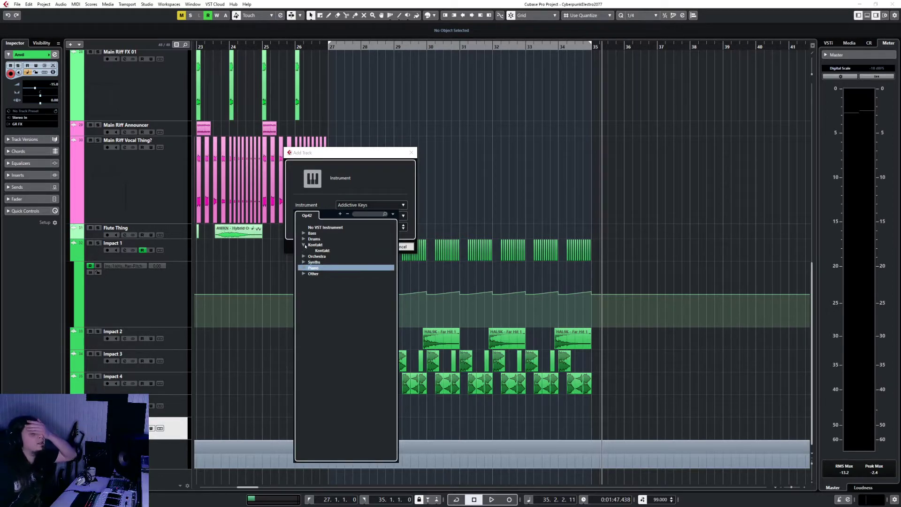
pyautogui.click(306, 245)
pyautogui.click(305, 241)
pyautogui.click(304, 242)
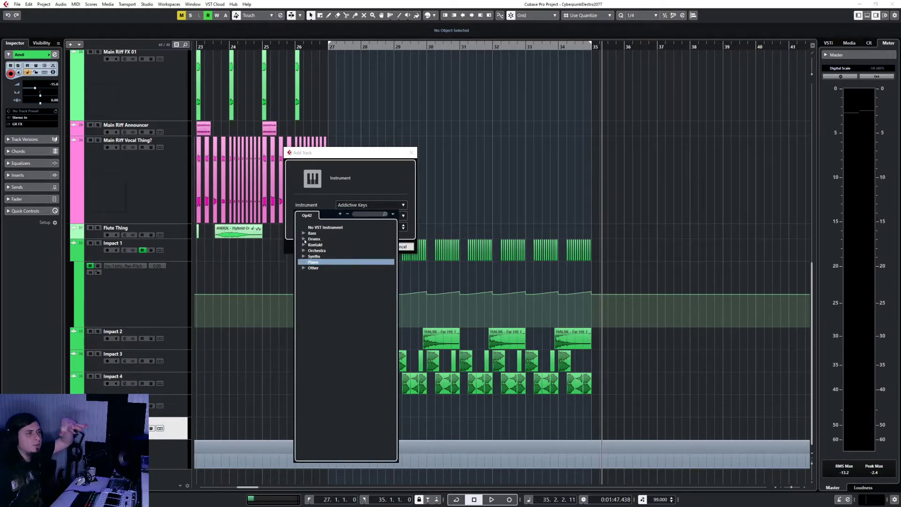
pyautogui.click(303, 256)
pyautogui.click(303, 256)
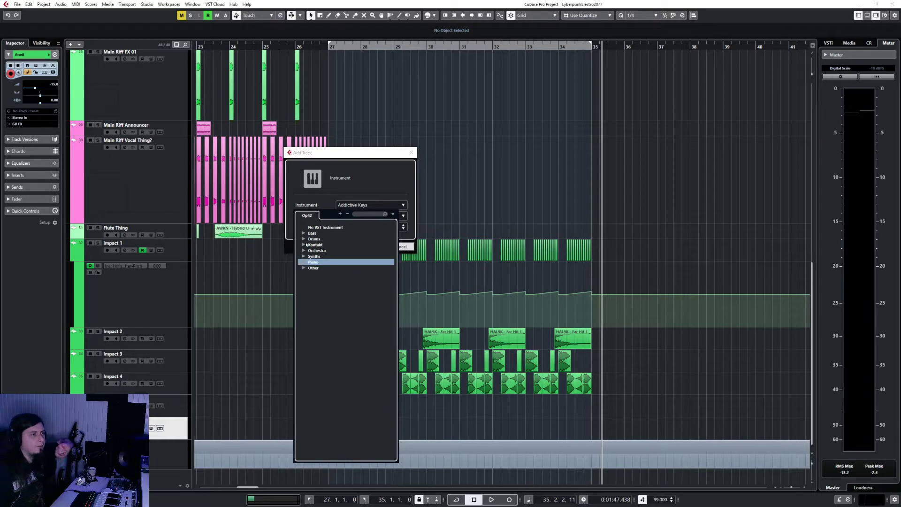
pyautogui.click(394, 201)
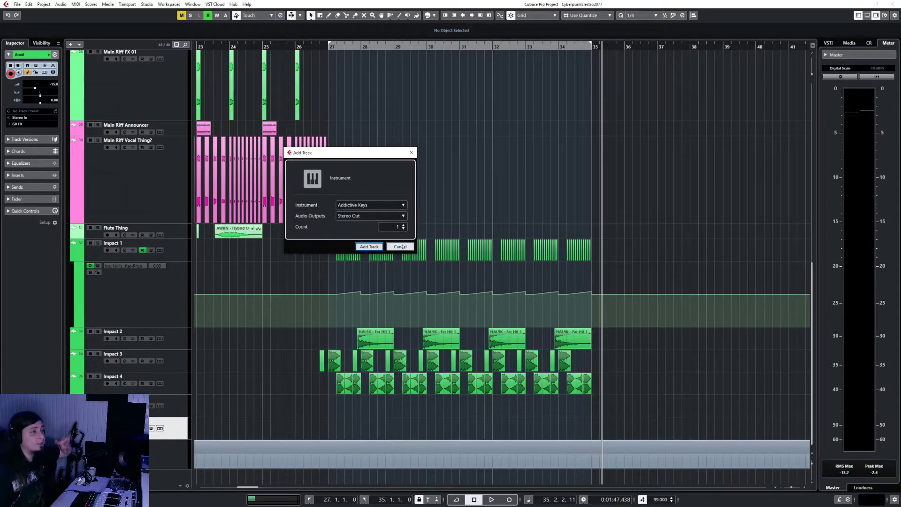
pyautogui.click(402, 246)
# - Examine the insert effect list's plug-in categories, such as Guitar & Bass, on the Impact 1 channel in the MixConsole, without adding one
pyautogui.click(172, 334)
pyautogui.press('F3')
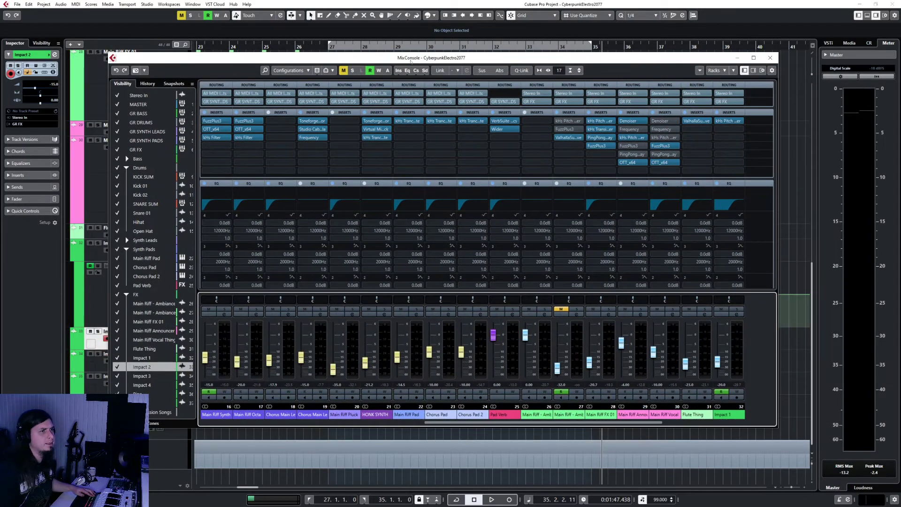
pyautogui.click(726, 131)
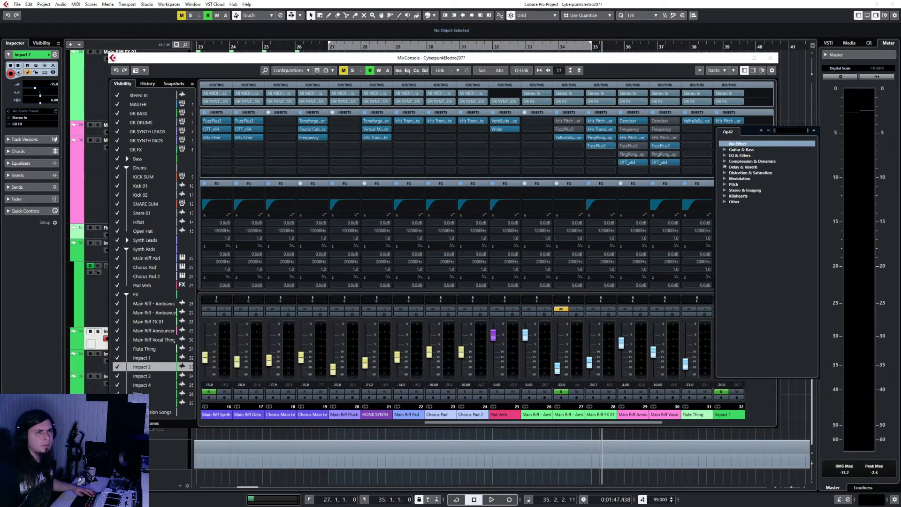
pyautogui.click(725, 149)
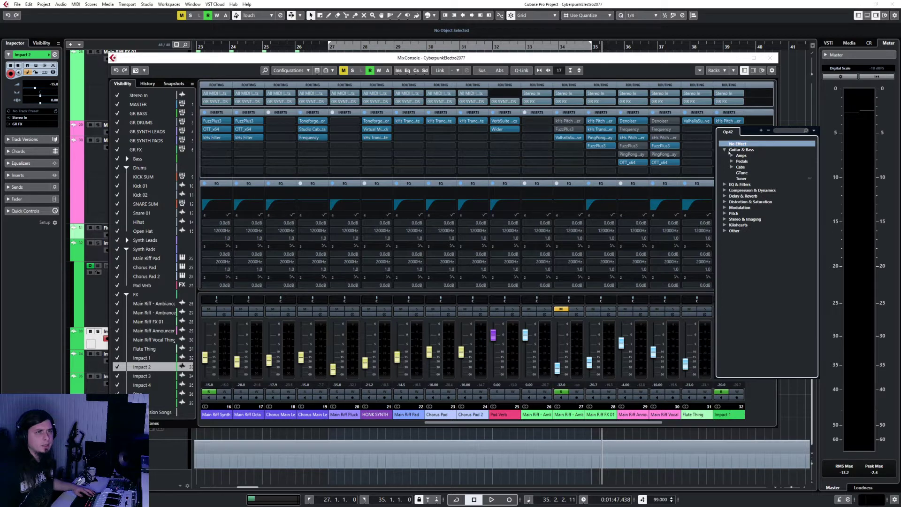
pyautogui.click(724, 150)
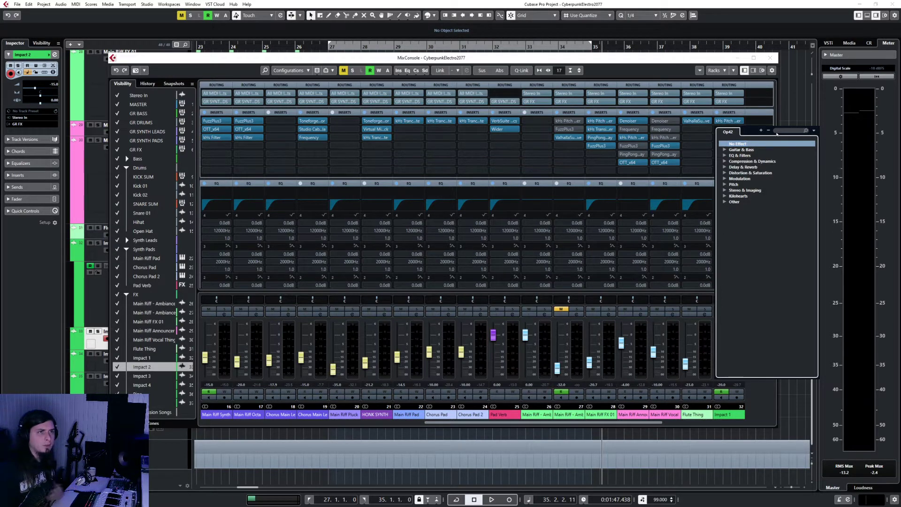
pyautogui.click(770, 57)
pyautogui.click(770, 57)
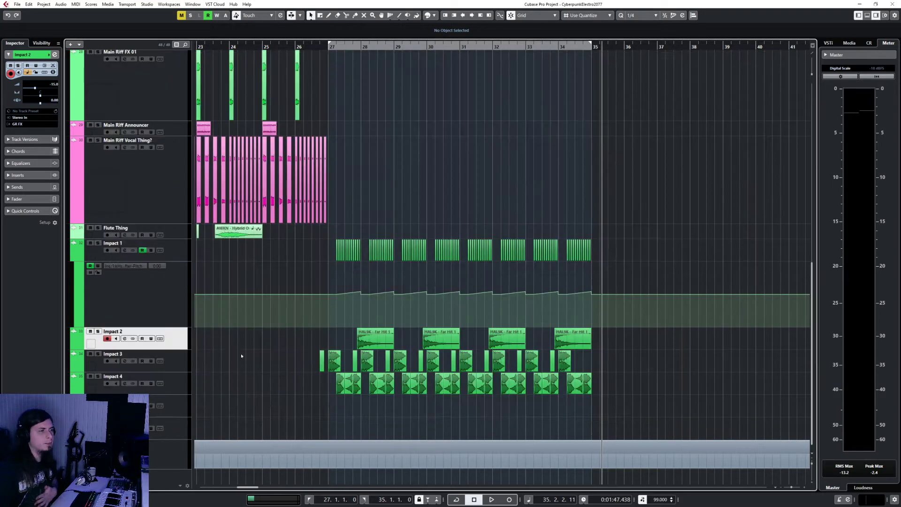
# - Add one Kontakt instrument track after the Anvil track, with its audio output routed to GR FX
pyautogui.click(168, 425)
pyautogui.rightClick(176, 422)
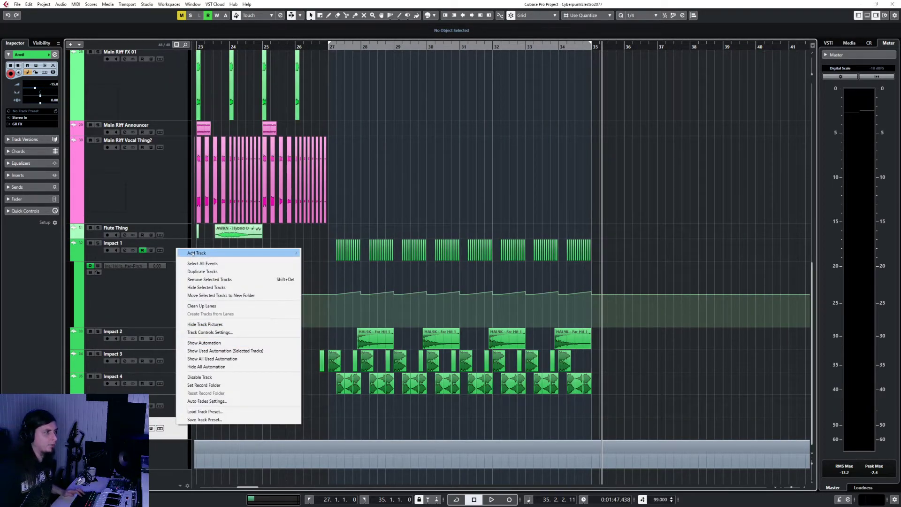
pyautogui.moveTo(192, 254)
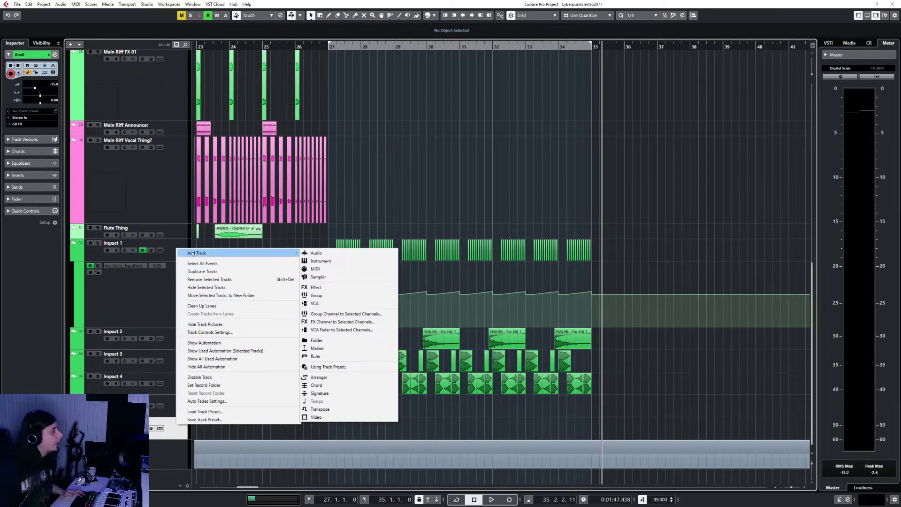
pyautogui.click(321, 261)
pyautogui.click(371, 205)
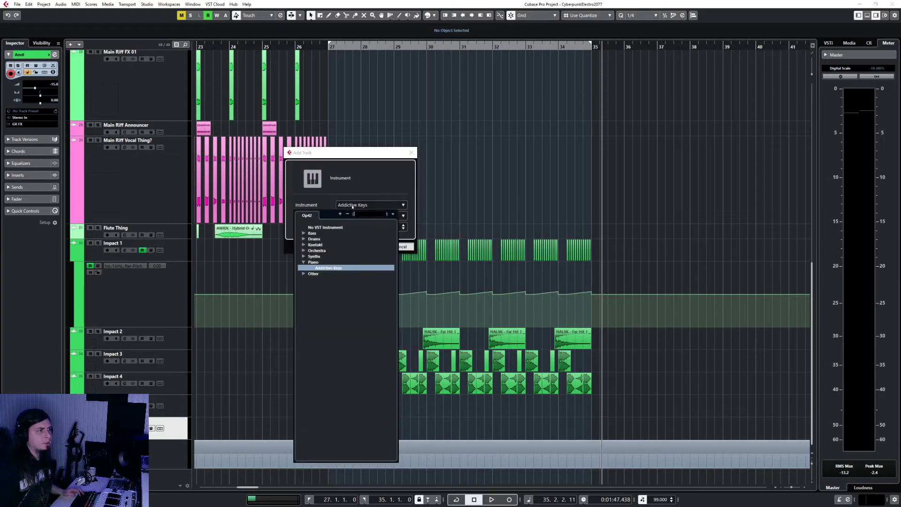
pyautogui.click(304, 244)
pyautogui.click(329, 251)
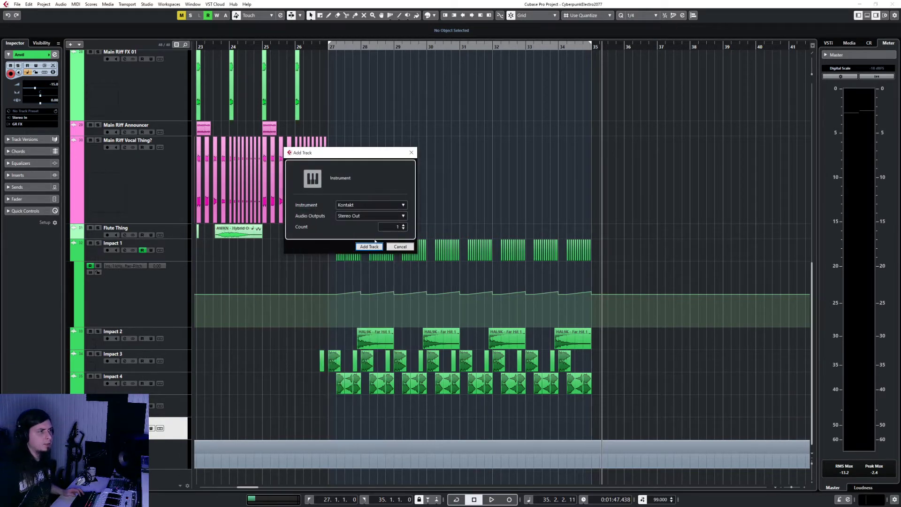
pyautogui.click(355, 217)
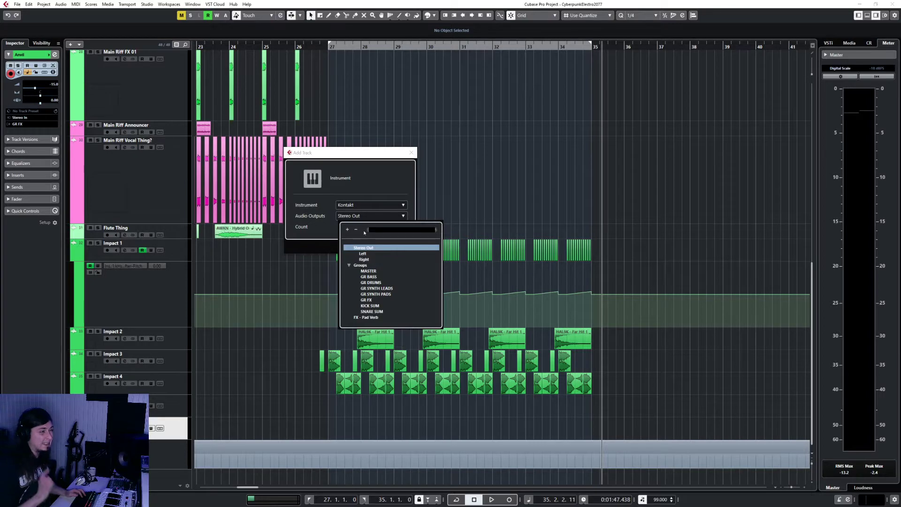
pyautogui.write('fx')
pyautogui.press('Return')
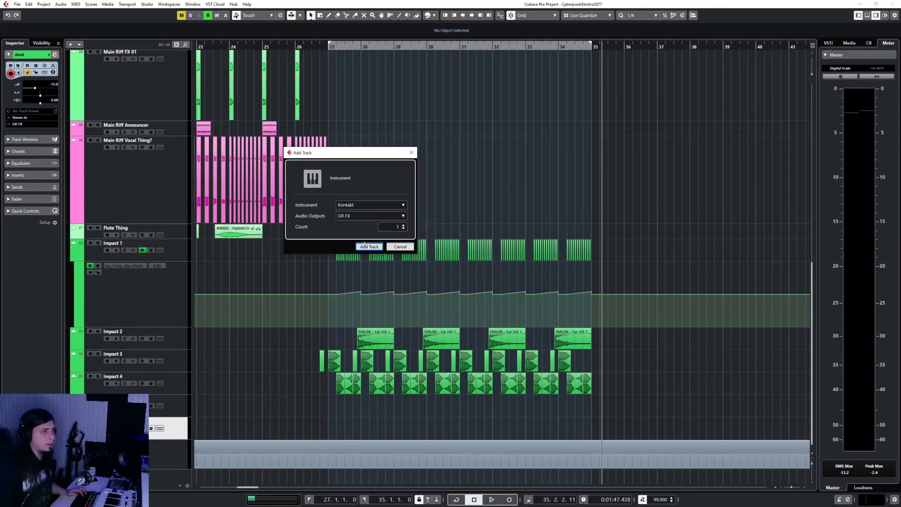
pyautogui.click(358, 247)
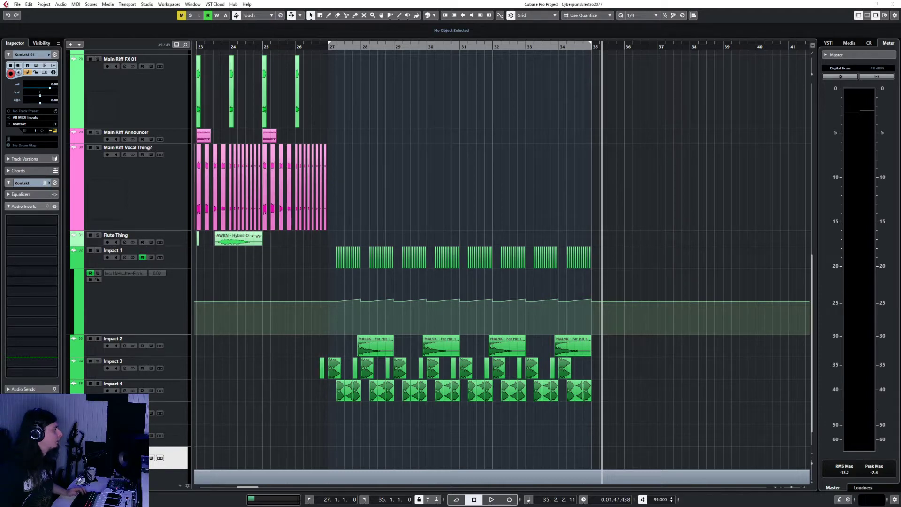
# - Show the Kontakt instrument of the new track and move its window up to fit on the screen
pyautogui.scroll(-1, 502, 267)
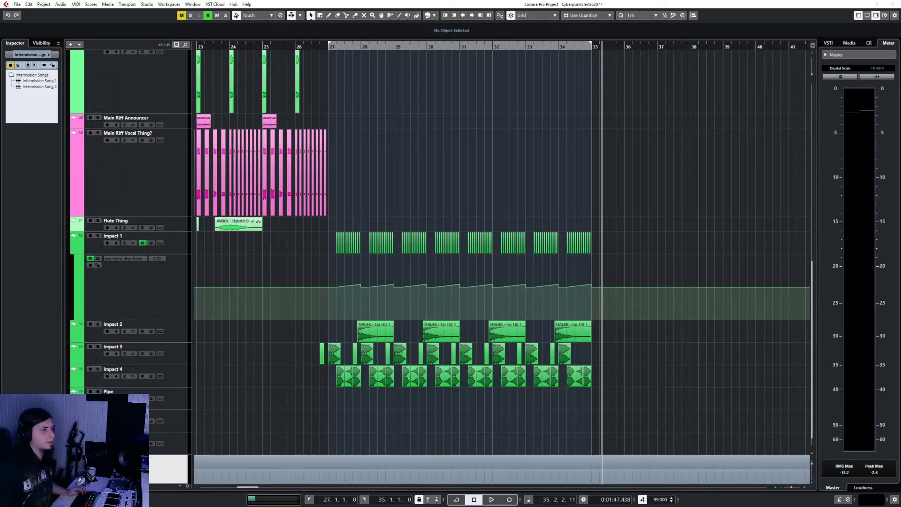
pyautogui.click(169, 439)
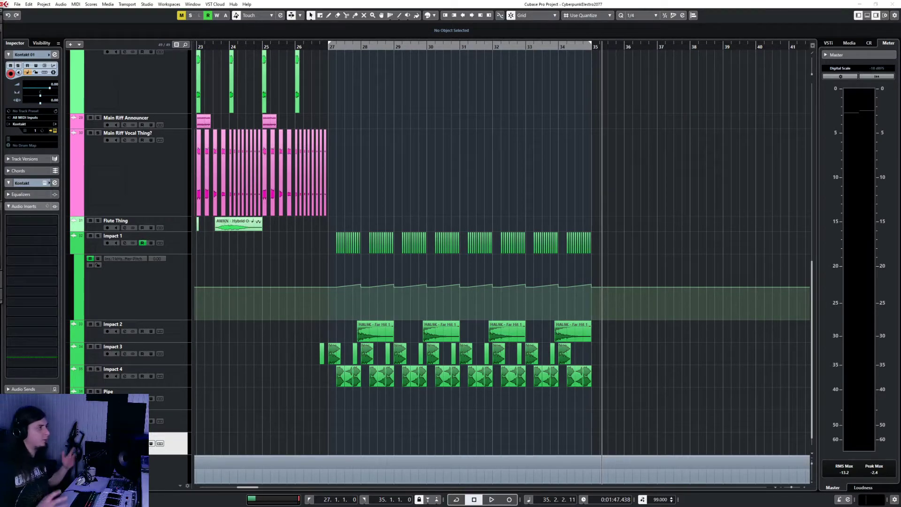
pyautogui.click(44, 182)
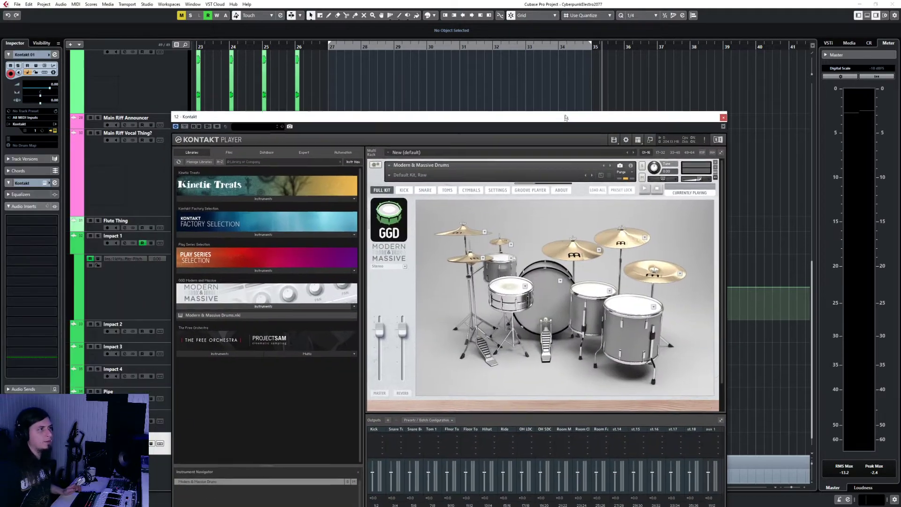
pyautogui.moveTo(565, 116); pyautogui.dragTo(574, 63)
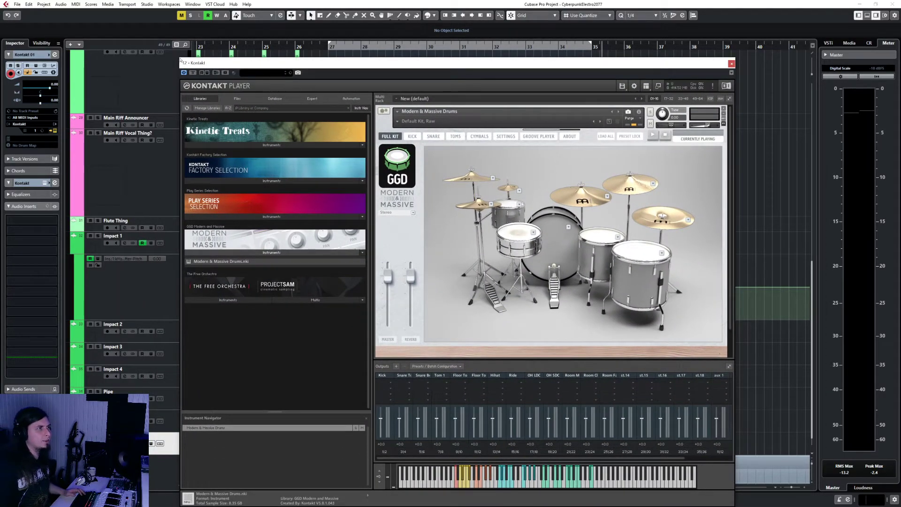
pyautogui.moveTo(516, 63); pyautogui.dragTo(513, 44)
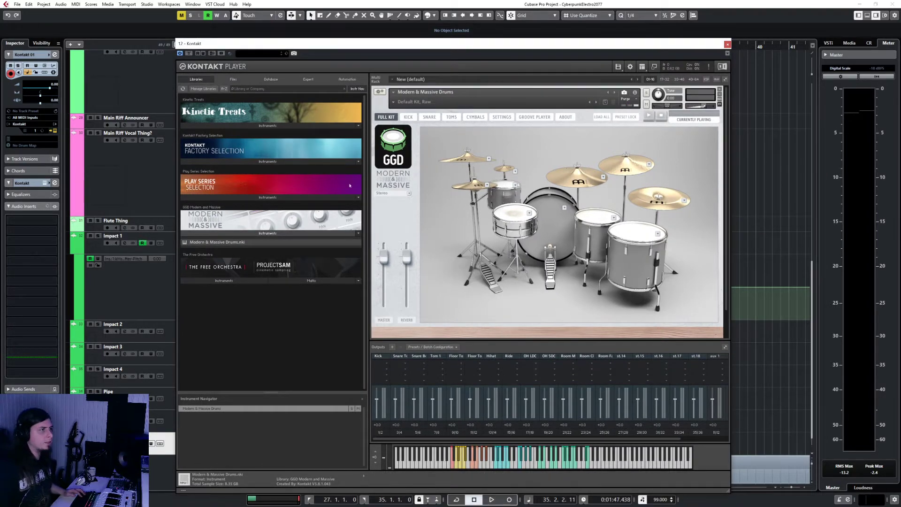
# - Set the Kontakt track's volume to -10.00, audition the kick drum and look at the snare choices
pyautogui.doubleClick(58, 84)
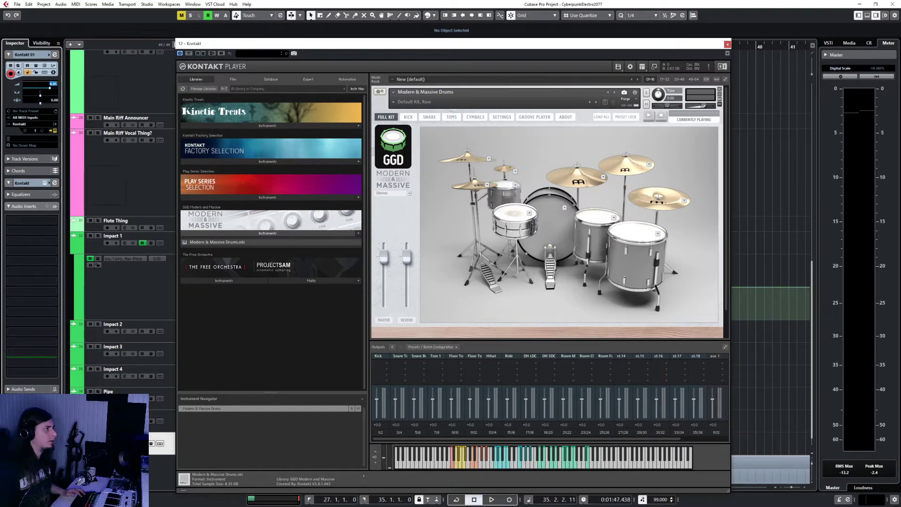
pyautogui.click(560, 229)
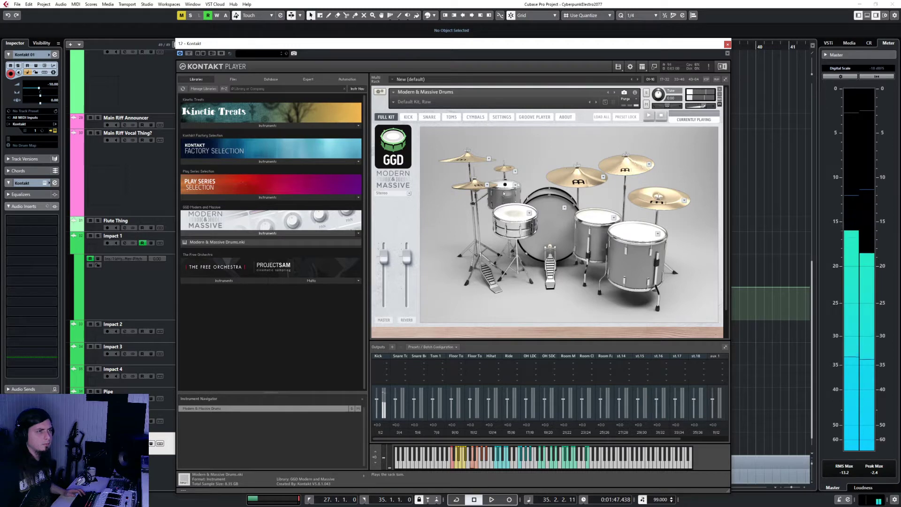
pyautogui.click(528, 212)
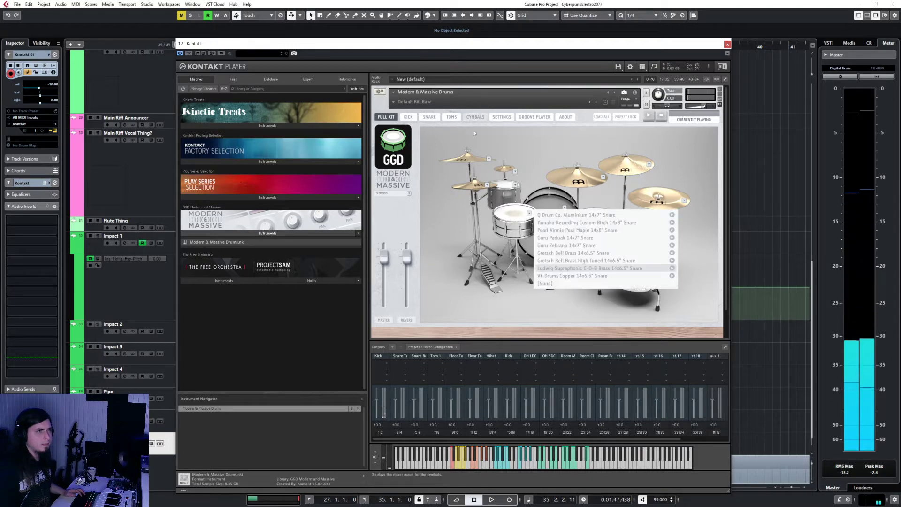
# - Load the In Yer Face! preset in Modern & Massive Drums and audition its snare drum
pyautogui.click(393, 102)
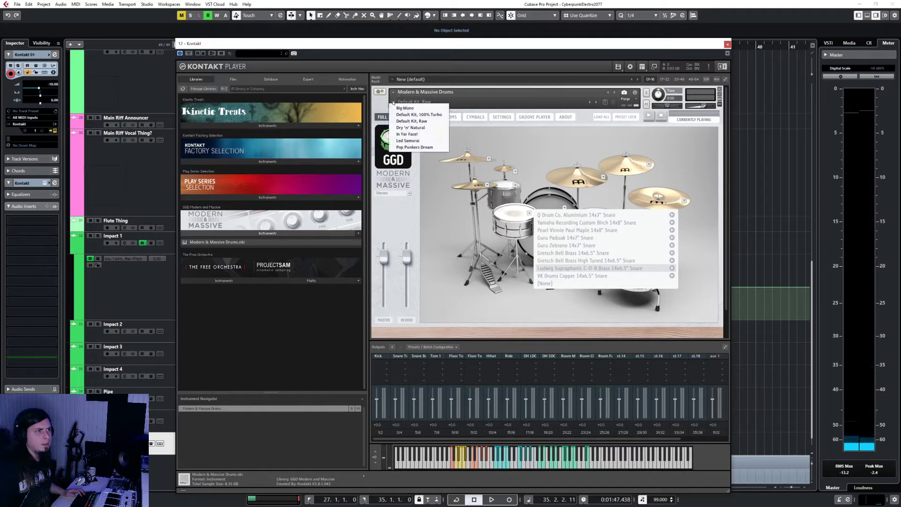
pyautogui.click(394, 134)
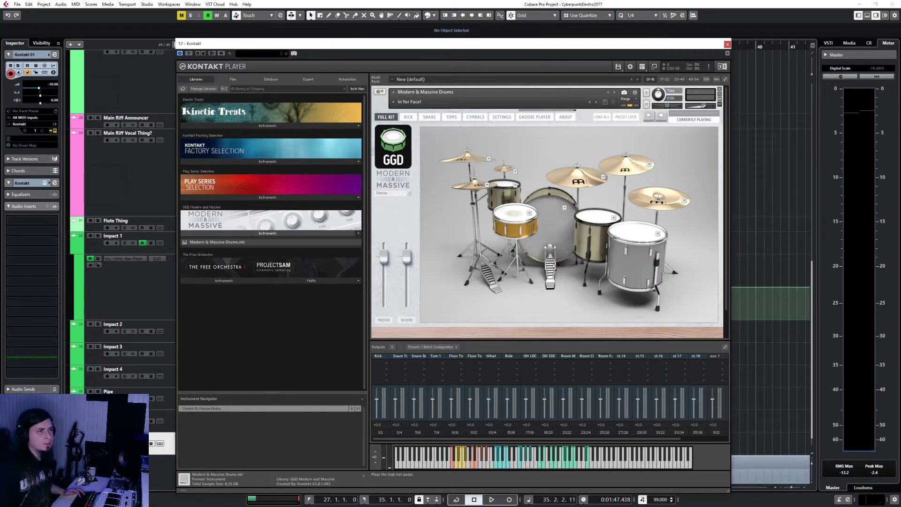
pyautogui.click(505, 216)
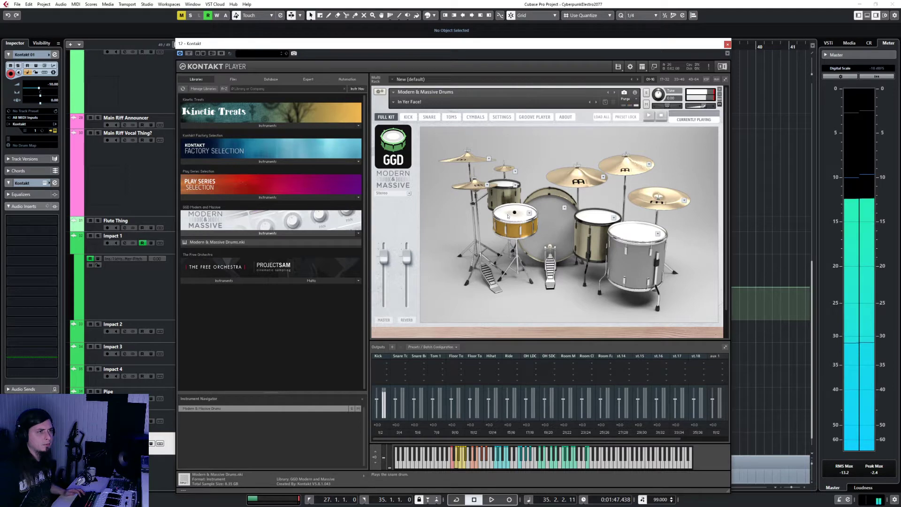
pyautogui.click(508, 216)
pyautogui.click(507, 214)
pyautogui.click(506, 211)
pyautogui.click(505, 210)
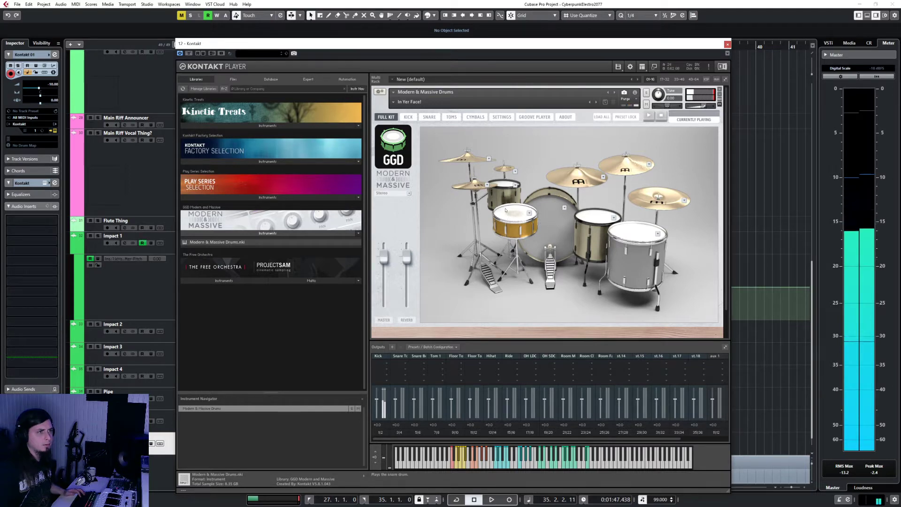
pyautogui.click(505, 210)
pyautogui.click(505, 210)
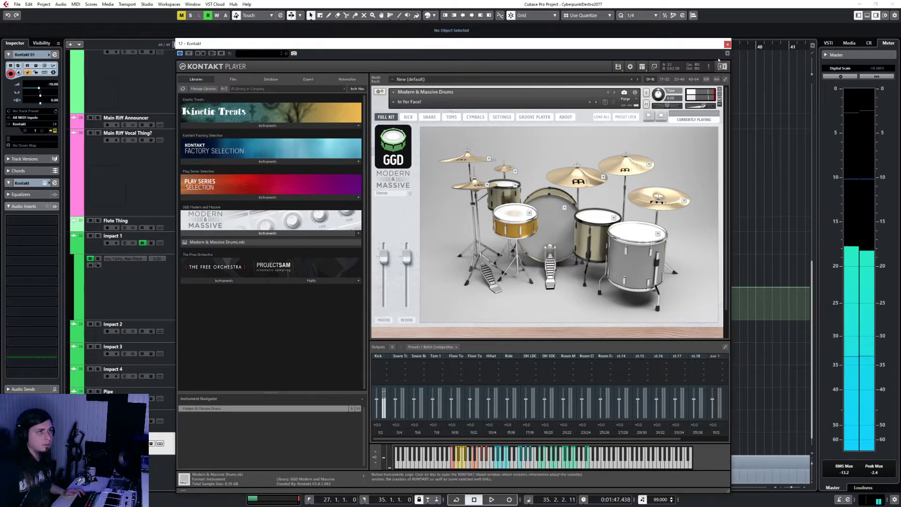
pyautogui.click(727, 45)
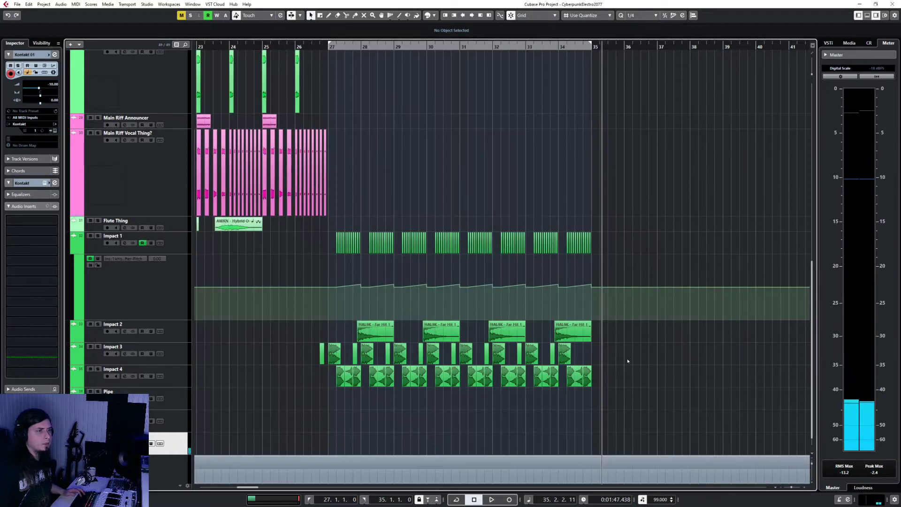
# - Draw a four-bar MIDI part on the Kontakt track from bar 35 to bar 39 and open it for note editing
pyautogui.hscroll(5, 627, 364)
pyautogui.rightClick(432, 392)
pyautogui.click(452, 393)
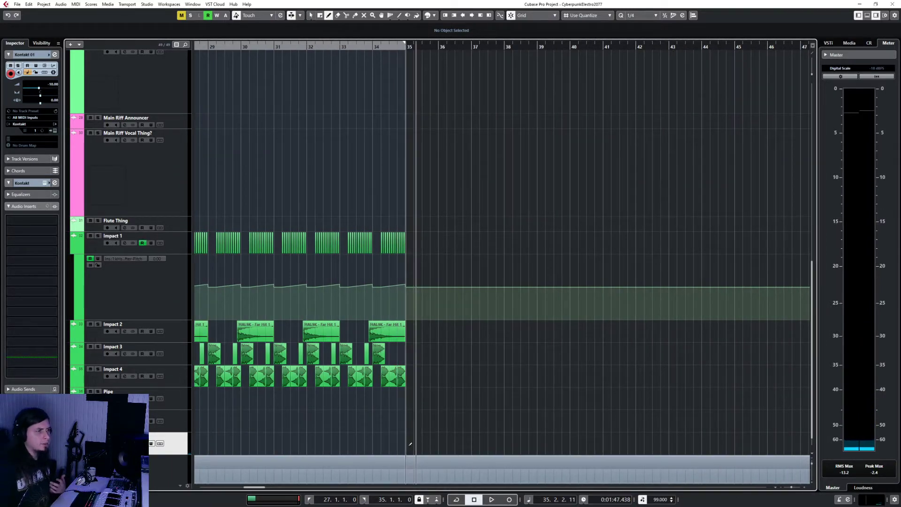
pyautogui.moveTo(407, 443); pyautogui.dragTo(537, 443)
pyautogui.press('1')
pyautogui.doubleClick(516, 443)
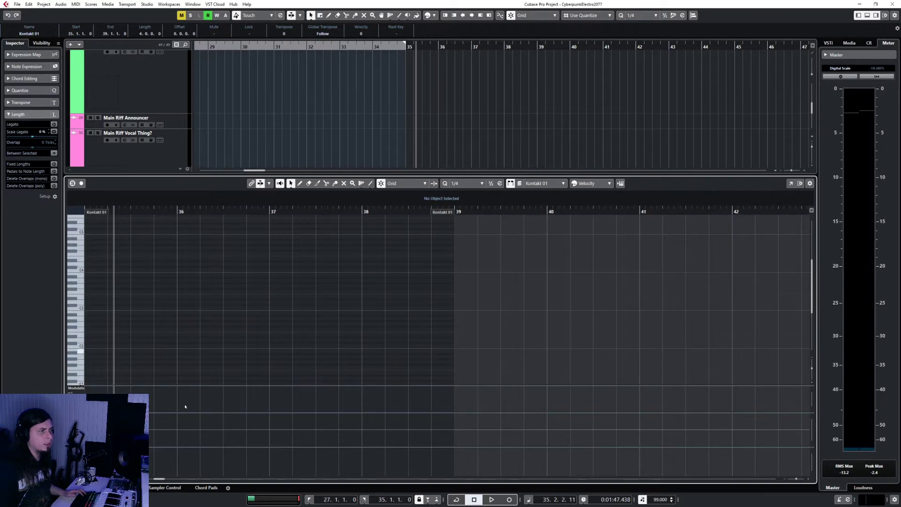
# - Rename the Kontakt track as Drum Break
pyautogui.press('Return')
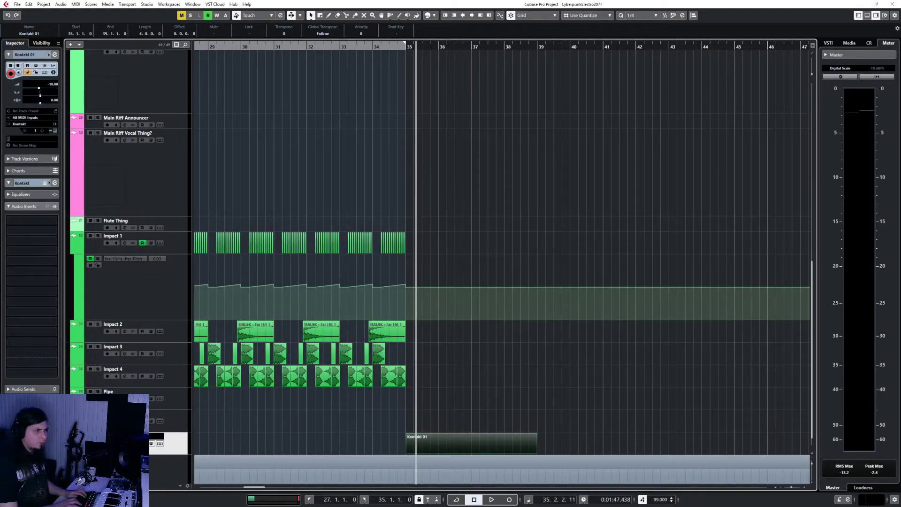
pyautogui.click(162, 436)
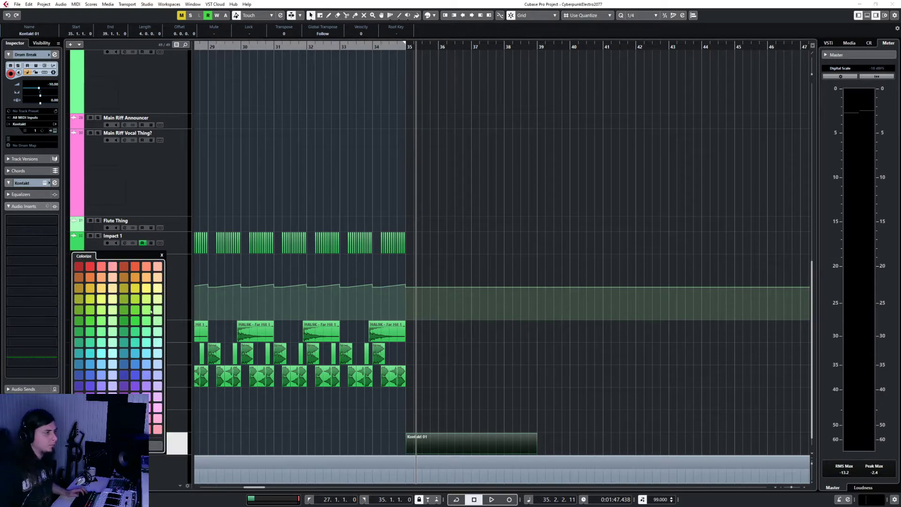
pyautogui.click(188, 444)
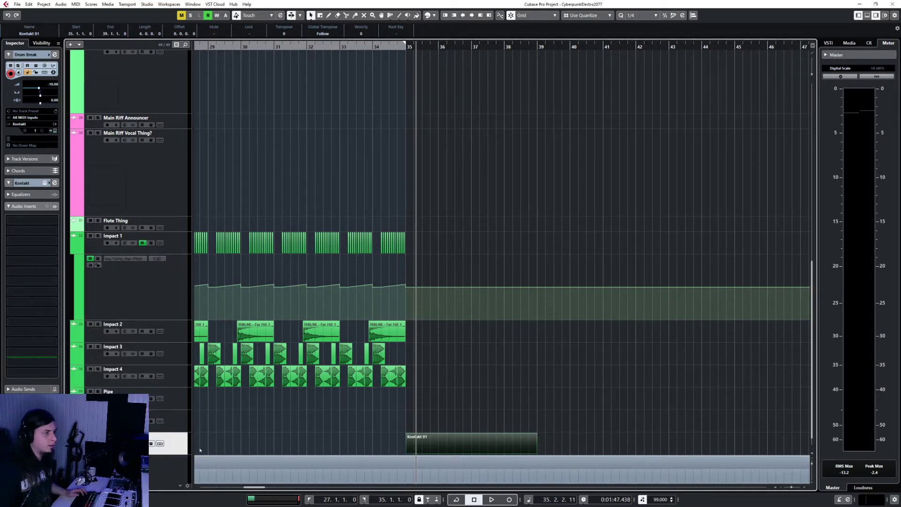
# - Delete the Kontakt 01 part and draw a new four-bar part on the Drum Break track from bar 35 to bar 39
pyautogui.scroll(10, 160, 417)
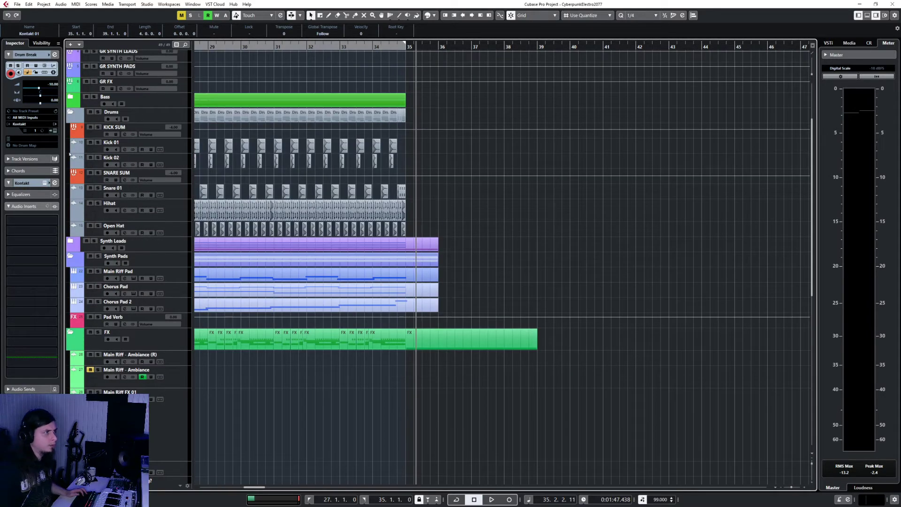
pyautogui.scroll(-10, 213, 464)
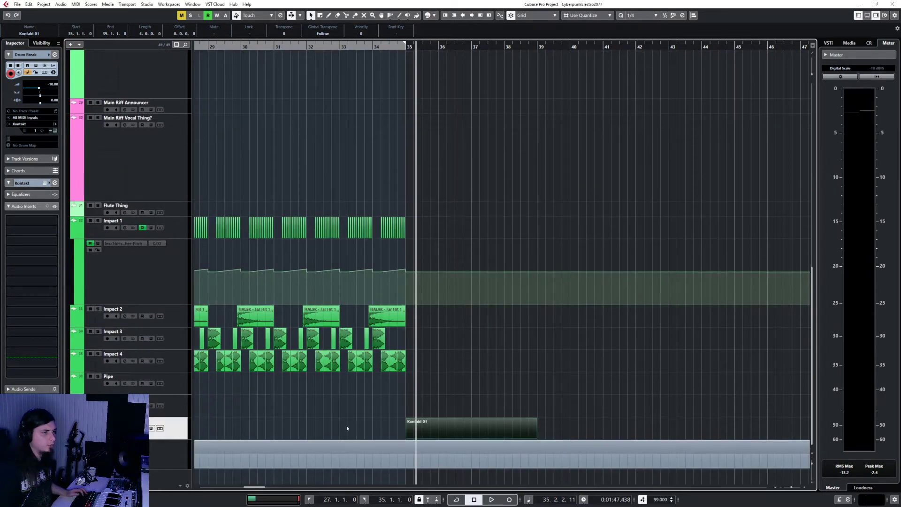
pyautogui.press('Delete')
pyautogui.rightClick(392, 419)
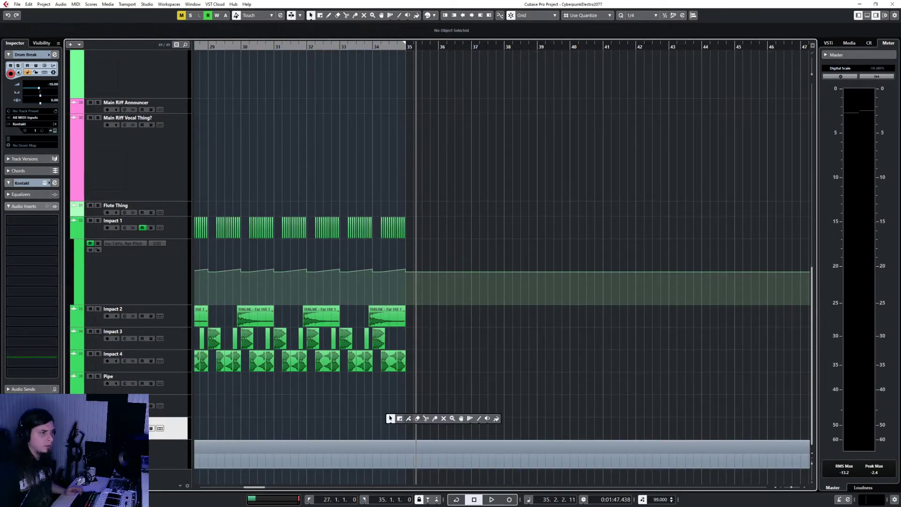
pyautogui.click(411, 419)
pyautogui.moveTo(409, 424); pyautogui.dragTo(538, 424)
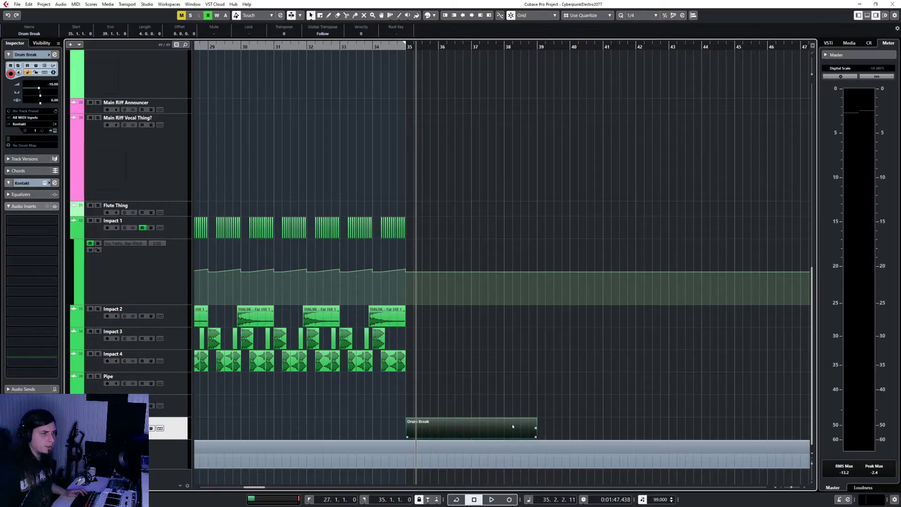
# - Open the Drum Break part for note editing and set the quantize grid to 1/16
pyautogui.press('1')
pyautogui.doubleClick(470, 429)
pyautogui.click(462, 183)
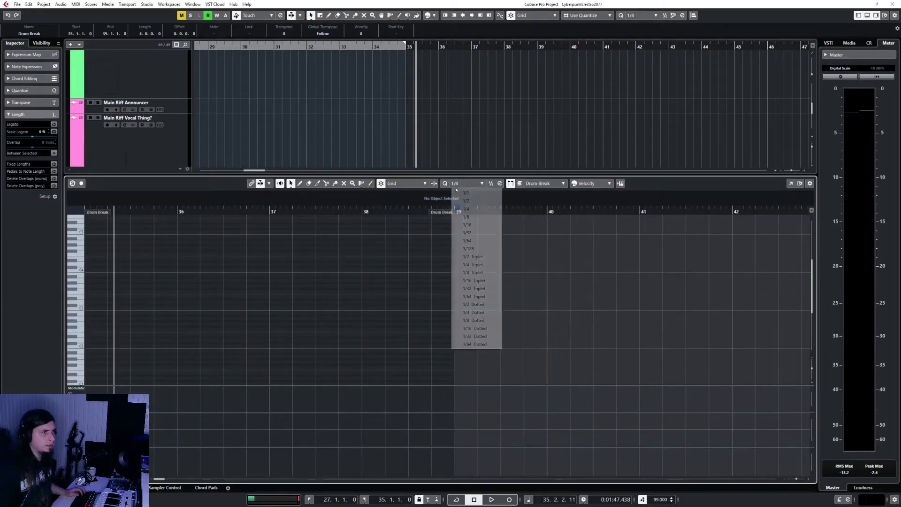
pyautogui.click(469, 230)
pyautogui.hotkey('shift', 'f')
pyautogui.hscroll(-3, 322, 358)
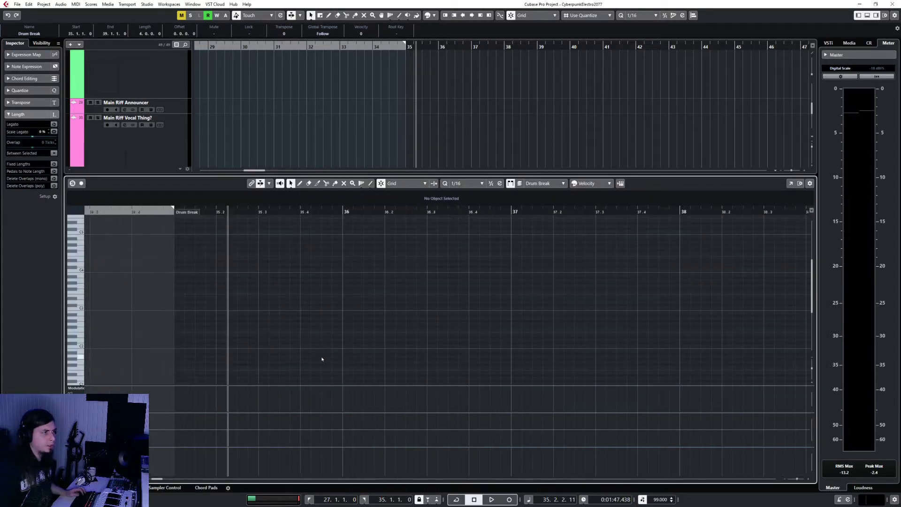
# - Draw 1/16 C0 notes at 35.1.1, 35.1.3, 35.3.1 and 35.3.3, with D0 notes at 35.2.1 and 35.2.4
pyautogui.click(255, 350)
pyautogui.scroll(-3, 237, 346)
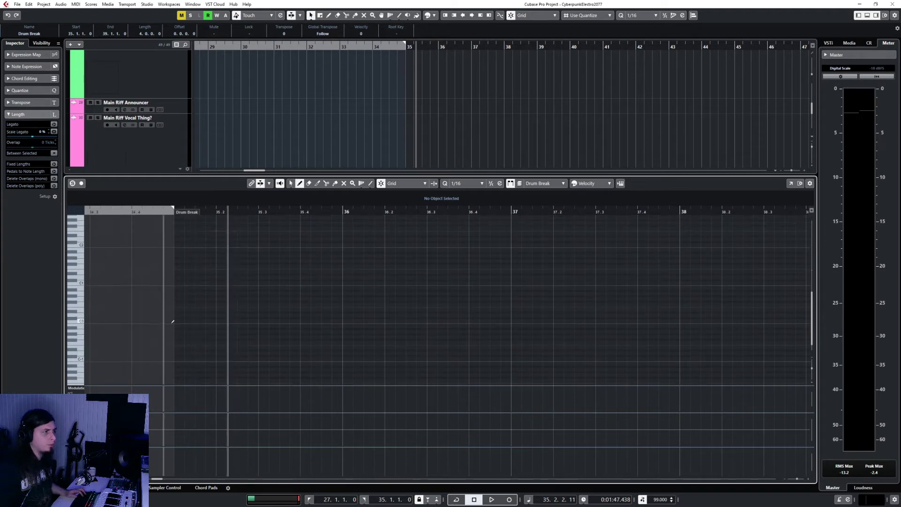
pyautogui.click(179, 321)
pyautogui.click(200, 320)
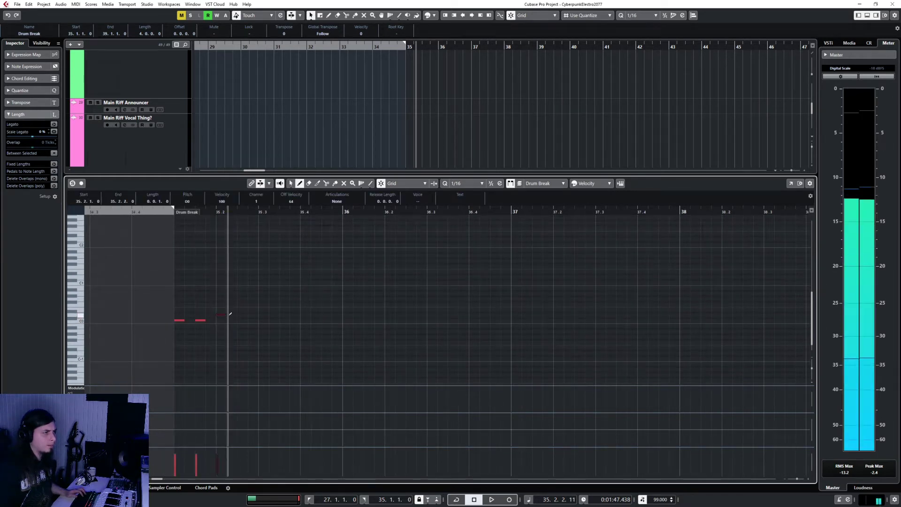
pyautogui.click(221, 315)
pyautogui.click(251, 315)
pyautogui.click(262, 320)
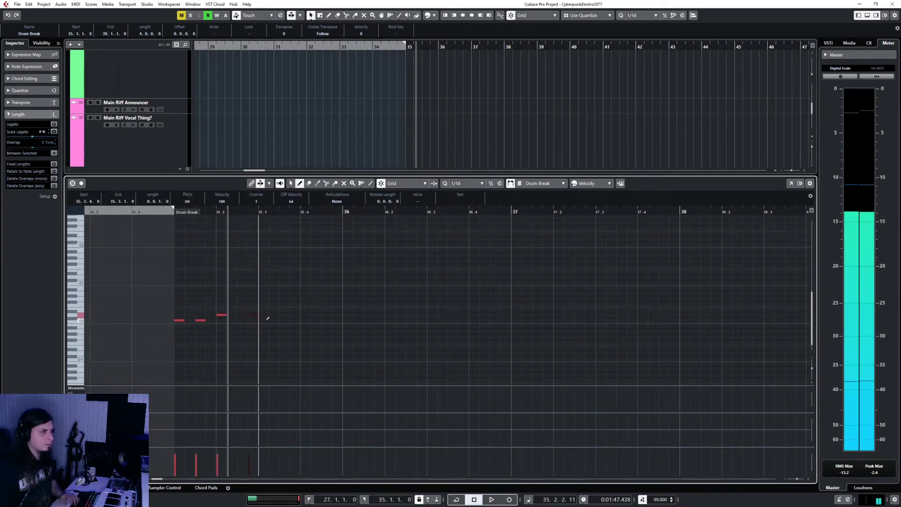
pyautogui.click(285, 320)
pyautogui.press('1')
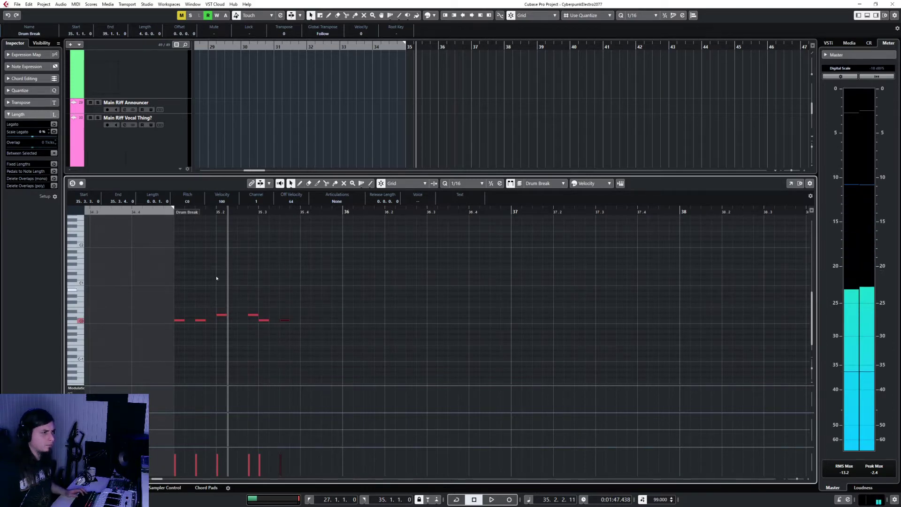
# - Play back the drum pattern from the start of bar 35
pyautogui.click(174, 212)
pyautogui.press('space')
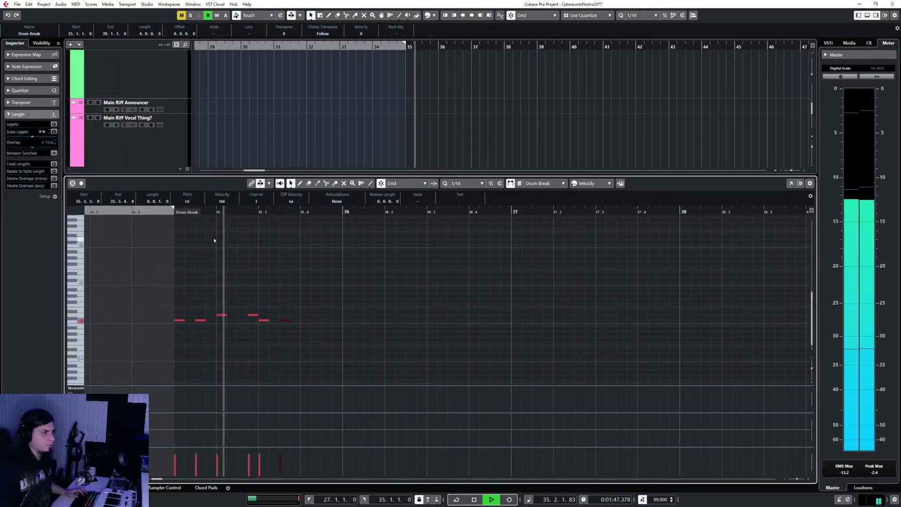
pyautogui.press('space')
pyautogui.click(233, 257)
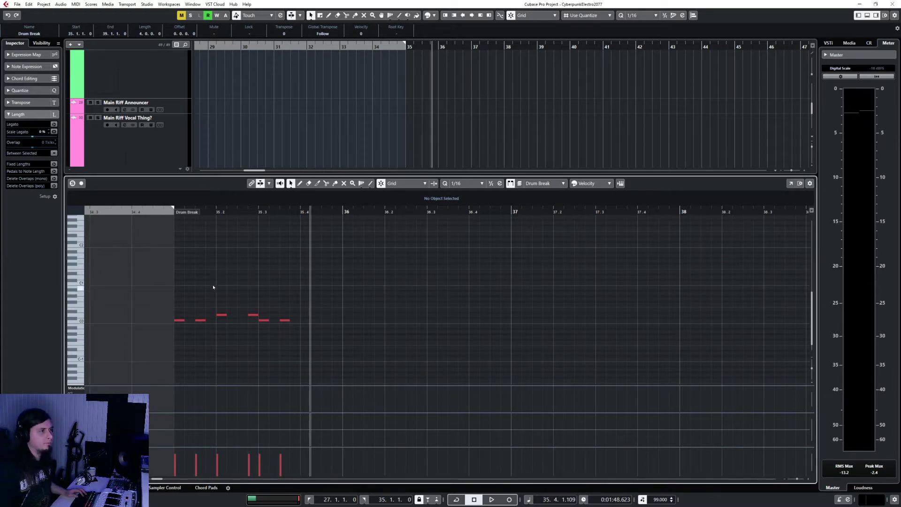
# - Erase every drum note in the part except the first C0 note at bar 35
pyautogui.press('5')
pyautogui.moveTo(281, 464); pyautogui.dragTo(214, 464)
pyautogui.click(200, 319)
# - Draw a 1/16 C0 note at 35.1.2 followed by a D0 note at 35.1.3
pyautogui.rightClick(208, 324)
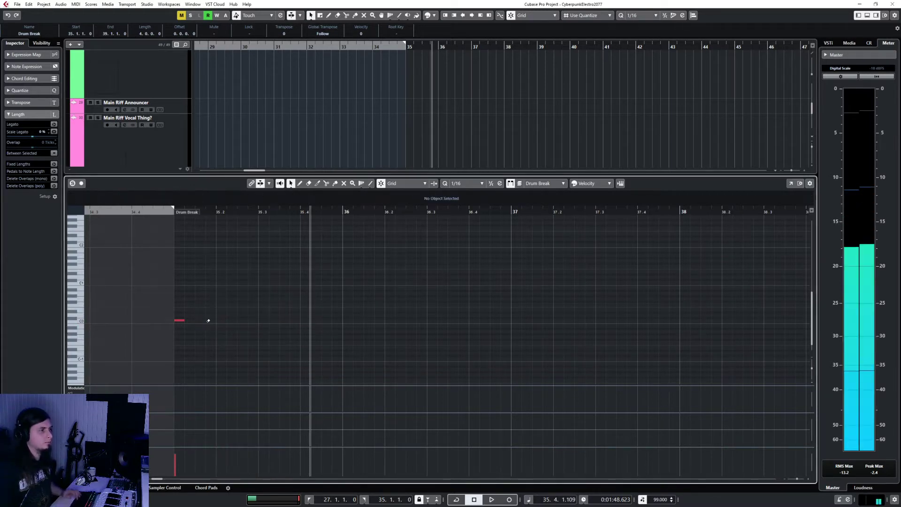
pyautogui.click(209, 320)
pyautogui.click(190, 319)
pyautogui.click(203, 314)
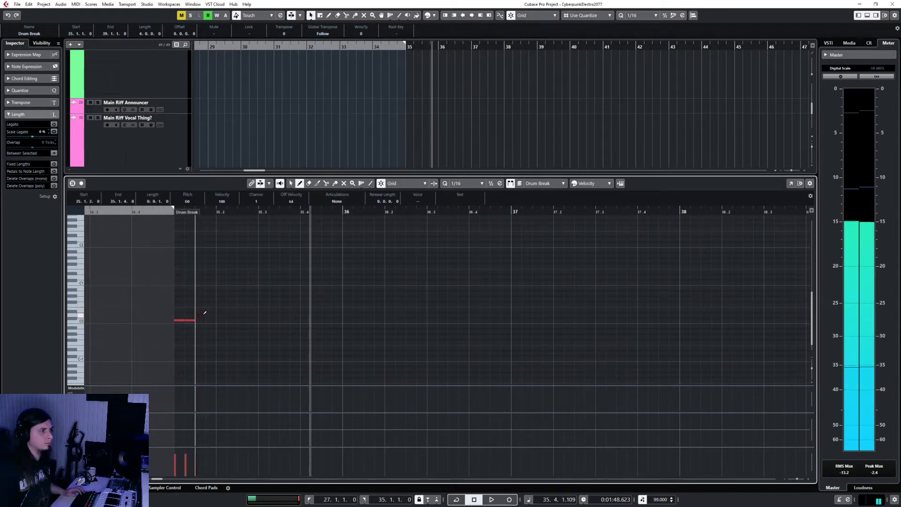
# - Set the quantize grid to 1/32 and continue the pattern with alternating D0 and C0 notes from the end of beat 35.1 up to beat 35.3
pyautogui.scroll(3, 207, 313)
pyautogui.click(462, 183)
pyautogui.click(464, 233)
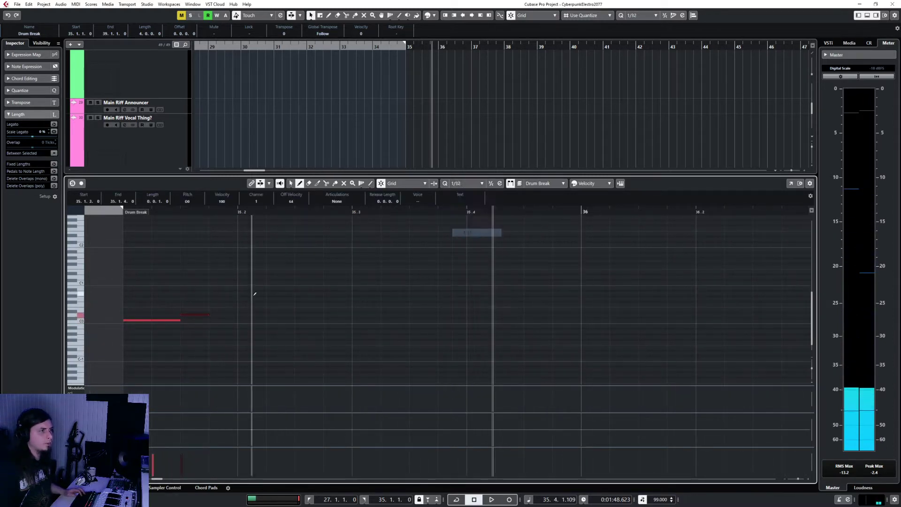
pyautogui.click(229, 314)
pyautogui.click(244, 320)
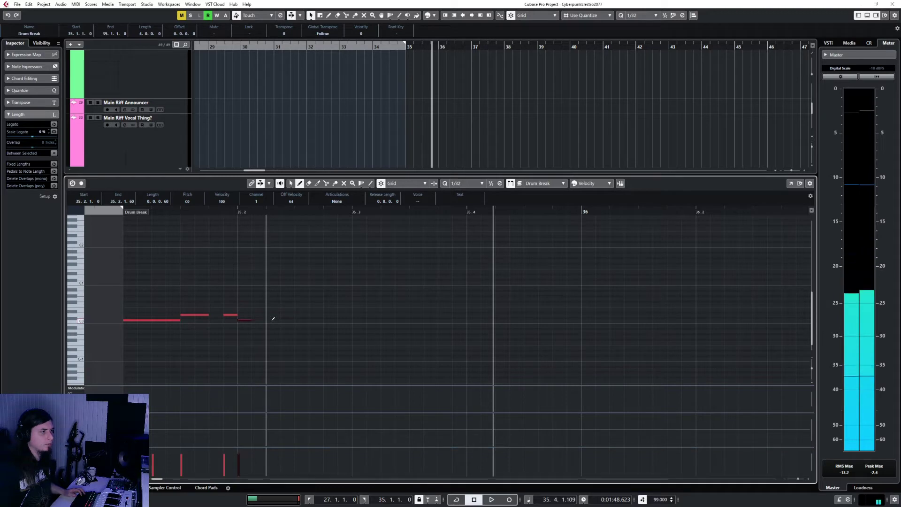
pyautogui.click(273, 320)
pyautogui.click(300, 314)
pyautogui.click(350, 315)
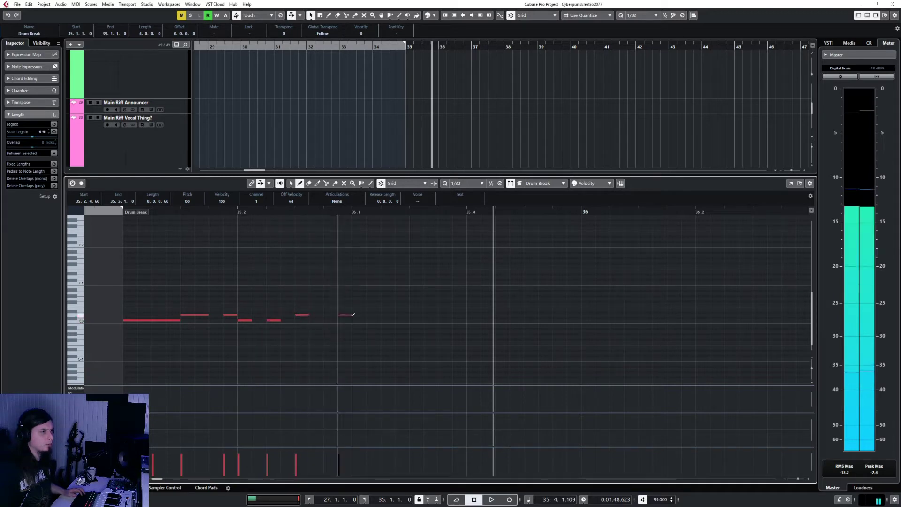
# - Play back the revised 1/32 pattern from bar 35
pyautogui.press('1')
pyautogui.click(119, 211)
pyautogui.press('space')
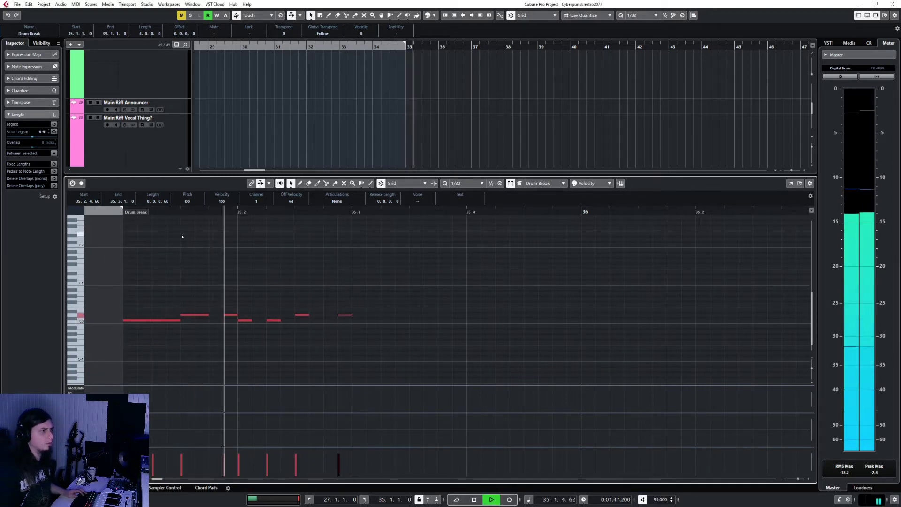
pyautogui.press('space')
# - Add a 1/32 C0 note at 35.1.4 and play the pattern from bar 35
pyautogui.press('8')
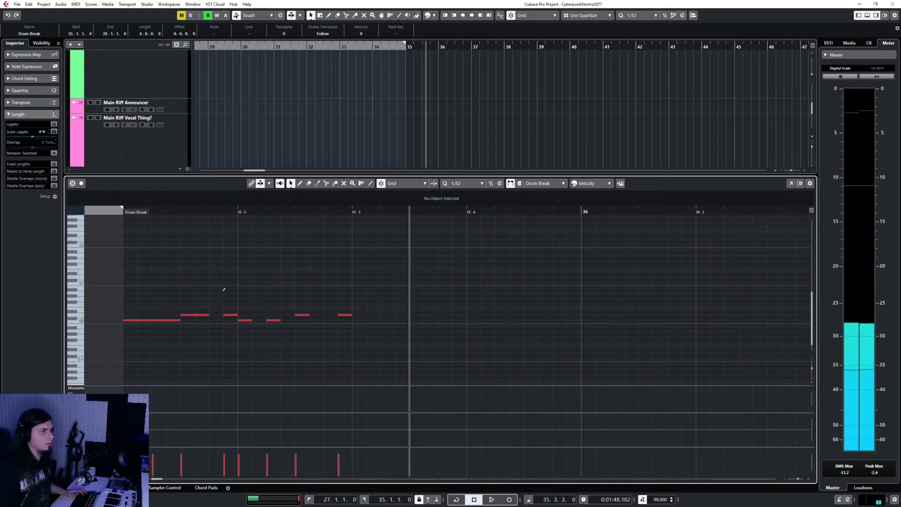
pyautogui.click(212, 320)
pyautogui.press('1')
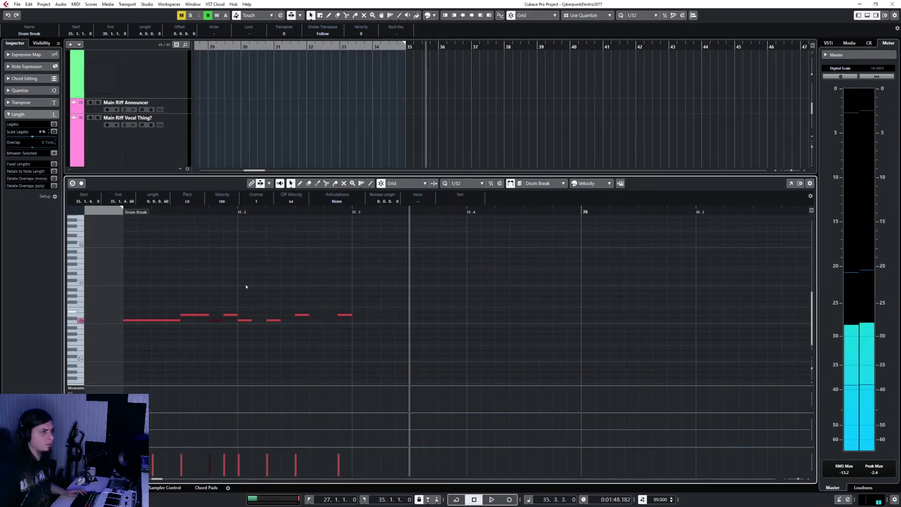
pyautogui.click(122, 209)
pyautogui.press('space')
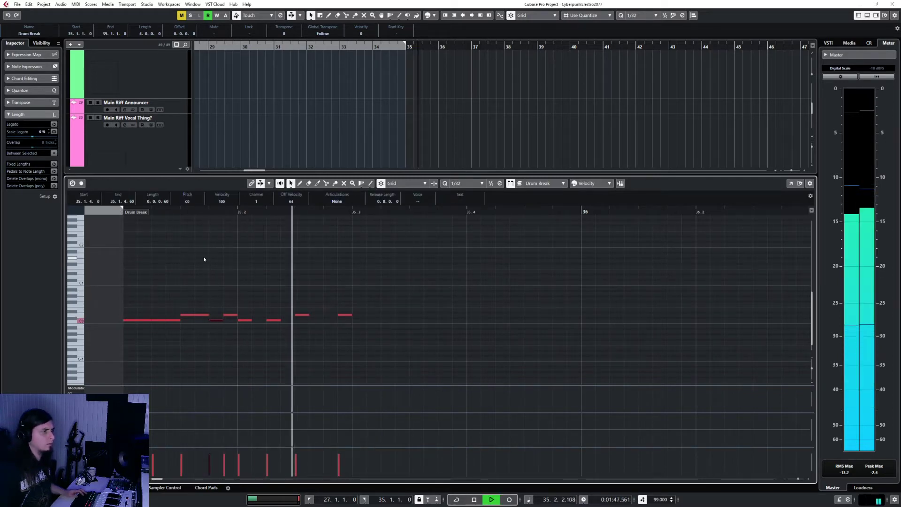
pyautogui.press('space')
# - Draw two consecutive 1/32 C0 notes in the gap between the last two D0 notes before beat 35.3
pyautogui.rightClick(293, 325)
pyautogui.click(304, 329)
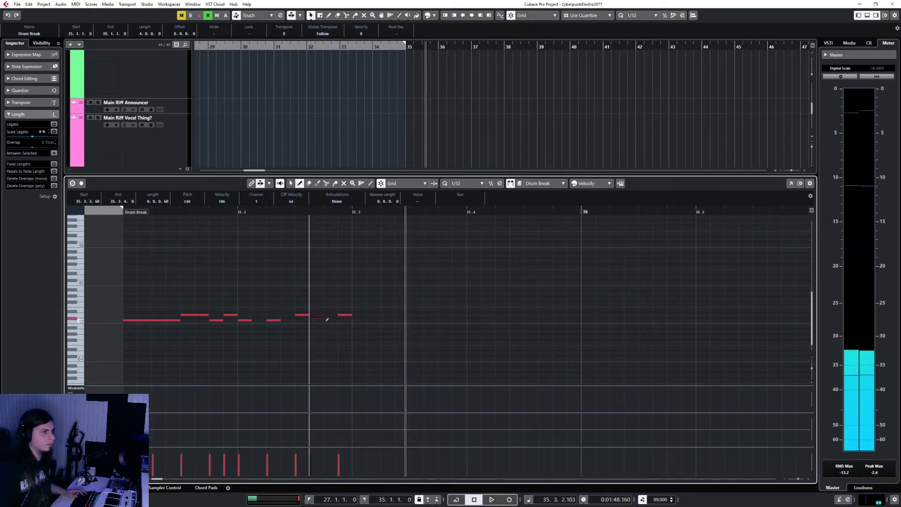
pyautogui.click(311, 320)
pyautogui.click(326, 320)
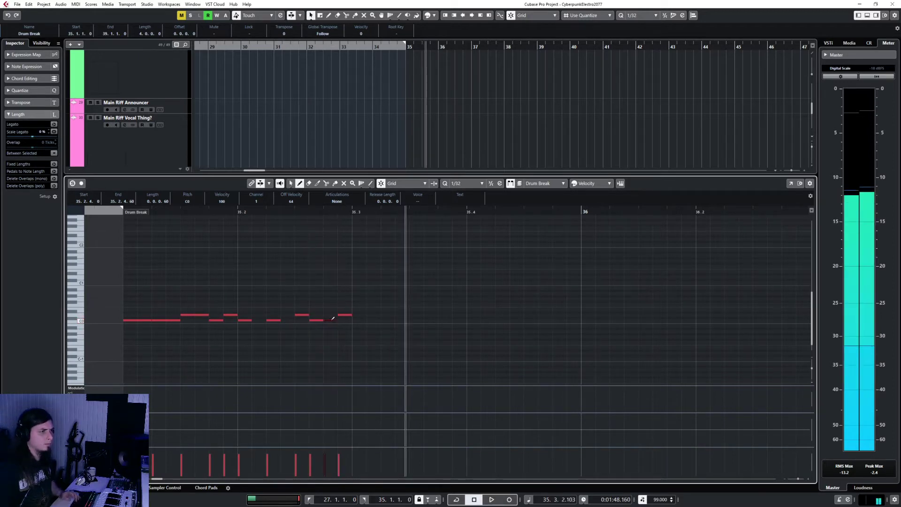
# - Fill beat 35.3 with four consecutive 1/32 C0 notes, D0 notes at 35.3.3 and just before 35.4, and a C0 note at 35.3.4
pyautogui.click(358, 320)
pyautogui.click(373, 321)
pyautogui.click(387, 320)
pyautogui.click(402, 320)
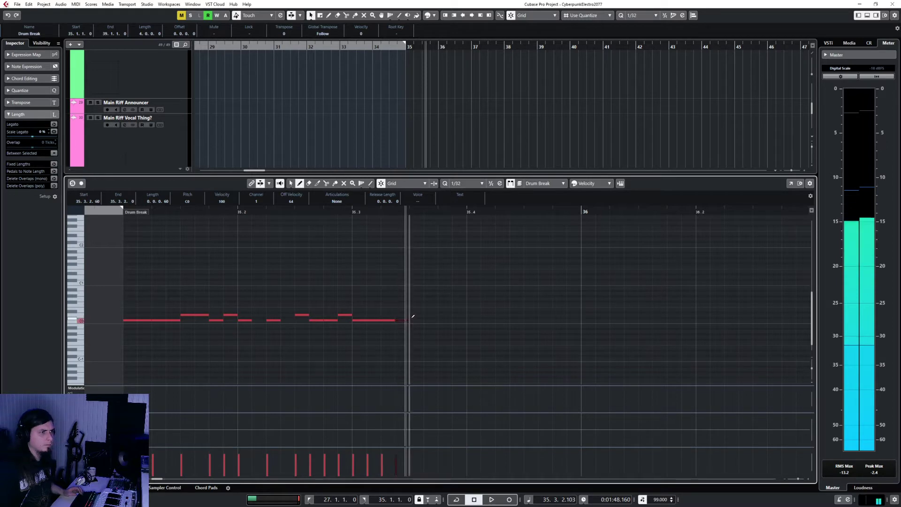
pyautogui.click(416, 321)
pyautogui.click(455, 314)
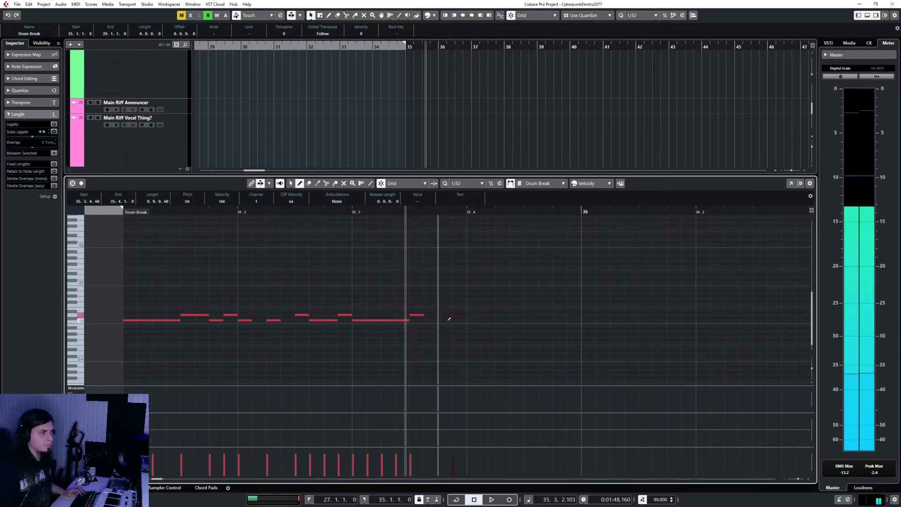
pyautogui.click(442, 320)
# - Play back the extended pattern from bar 35 through beat 35.4
pyautogui.press('1')
pyautogui.click(117, 213)
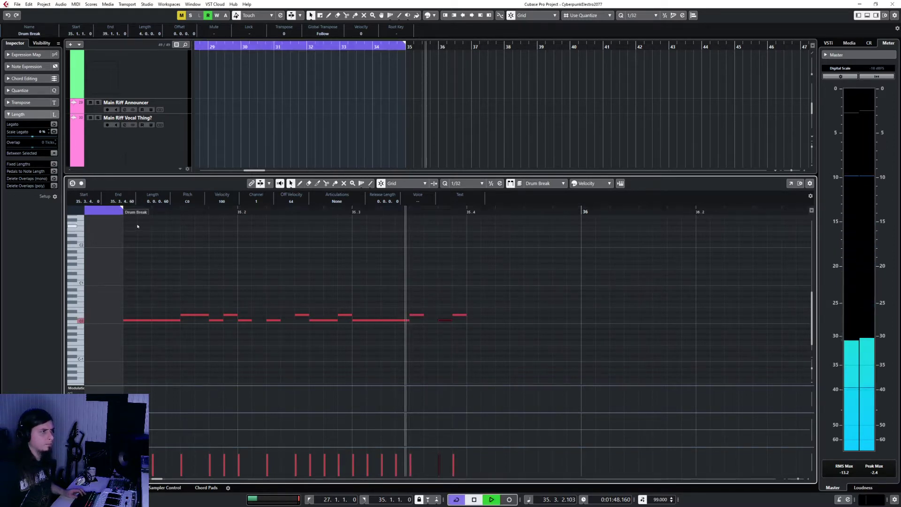
pyautogui.press('space')
pyautogui.click(108, 210)
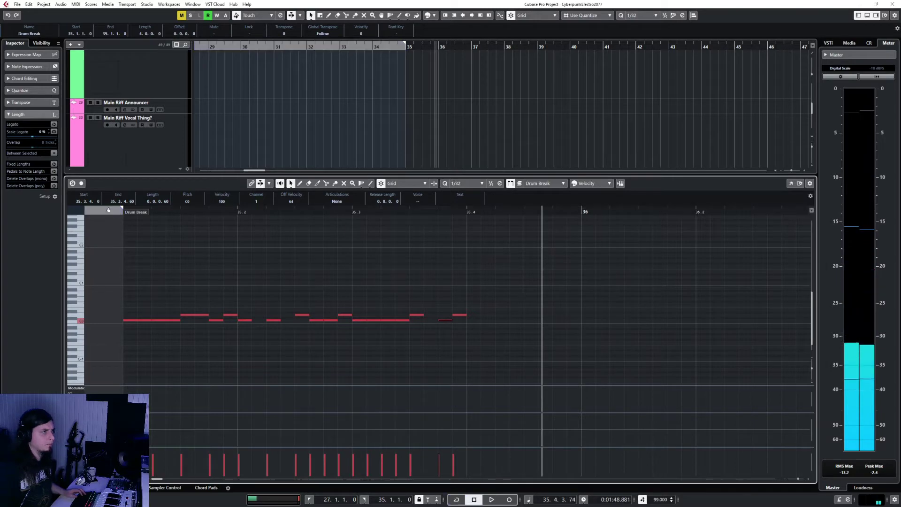
# - Select all the C0 and D0 notes in bar 35 and raise their velocity
pyautogui.press('g')
pyautogui.press('g')
pyautogui.press('8')
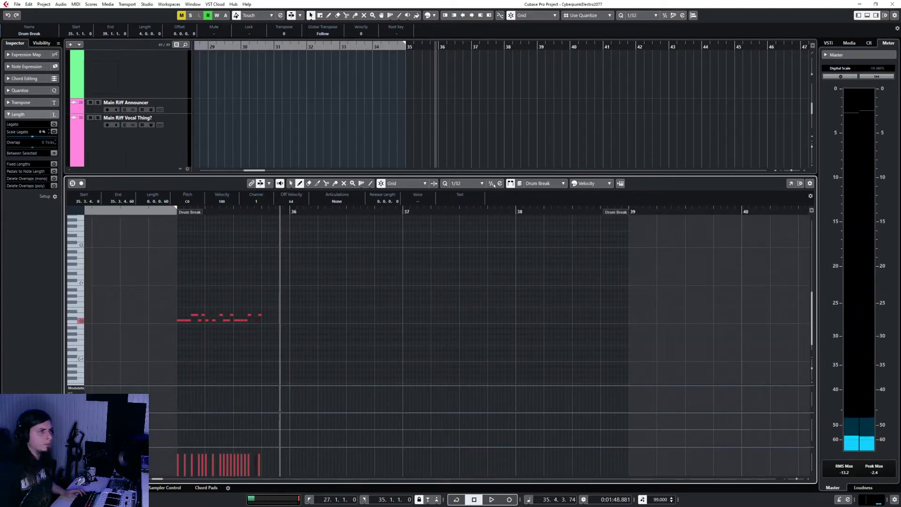
pyautogui.click(464, 183)
pyautogui.click(403, 231)
pyautogui.press('1')
pyautogui.moveTo(150, 291); pyautogui.dragTo(230, 324)
pyautogui.click(189, 281)
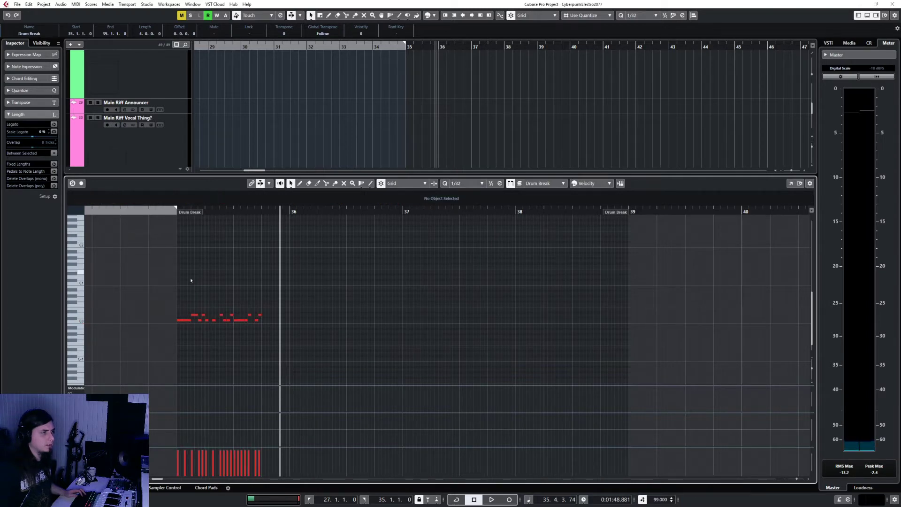
# - Audition higher keys on the editor's piano keyboard, from C2 upward, to find another drum sound for the pattern
pyautogui.press('8')
pyautogui.press('h')
pyautogui.press('h')
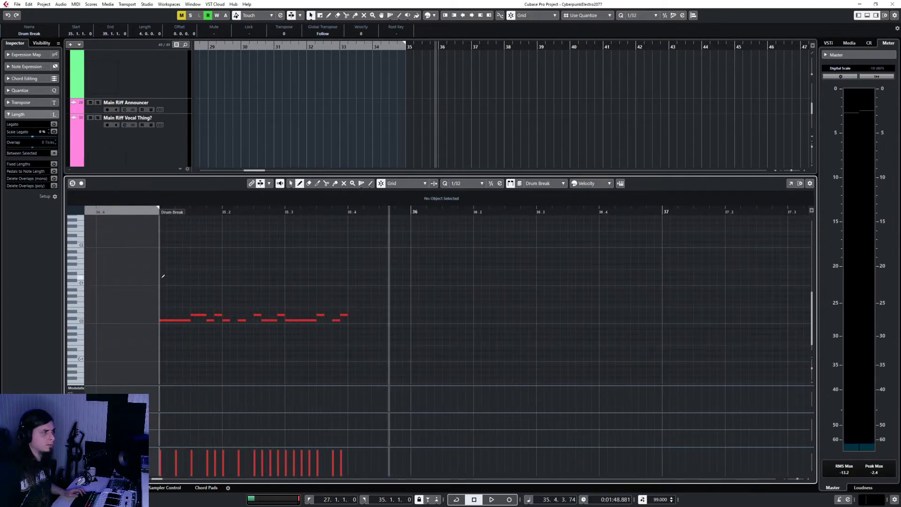
pyautogui.click(80, 245)
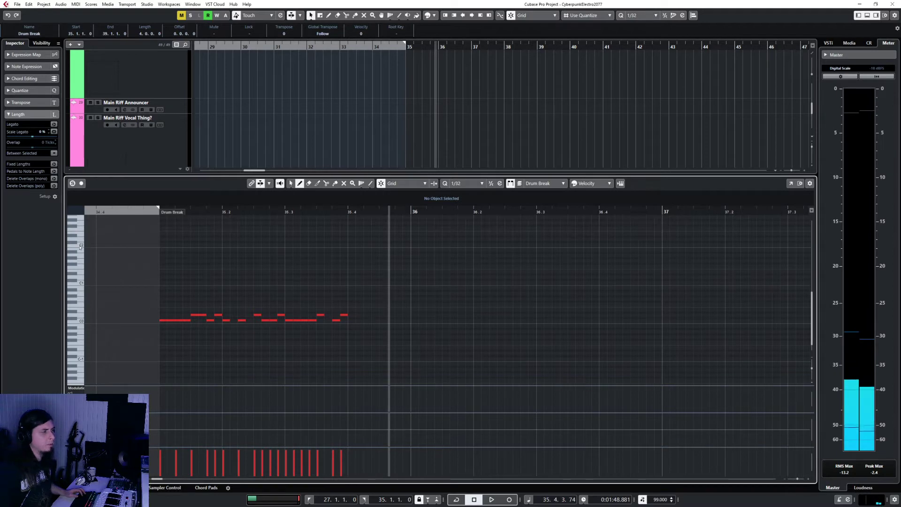
pyautogui.scroll(3, 80, 245)
pyautogui.click(80, 239)
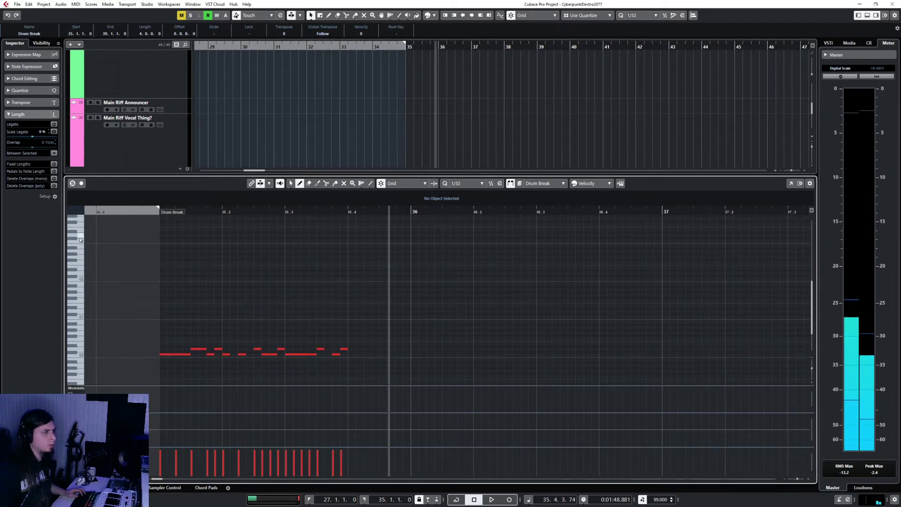
pyautogui.scroll(3, 80, 242)
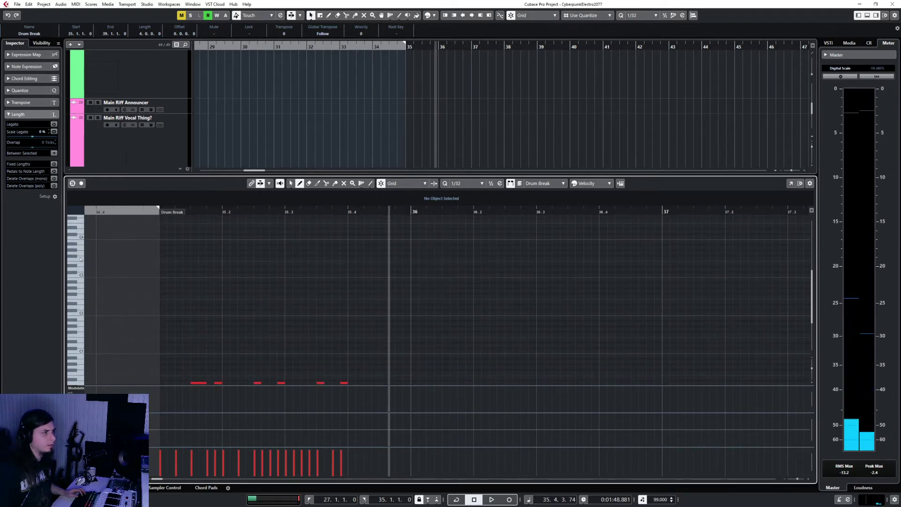
pyautogui.click(81, 258)
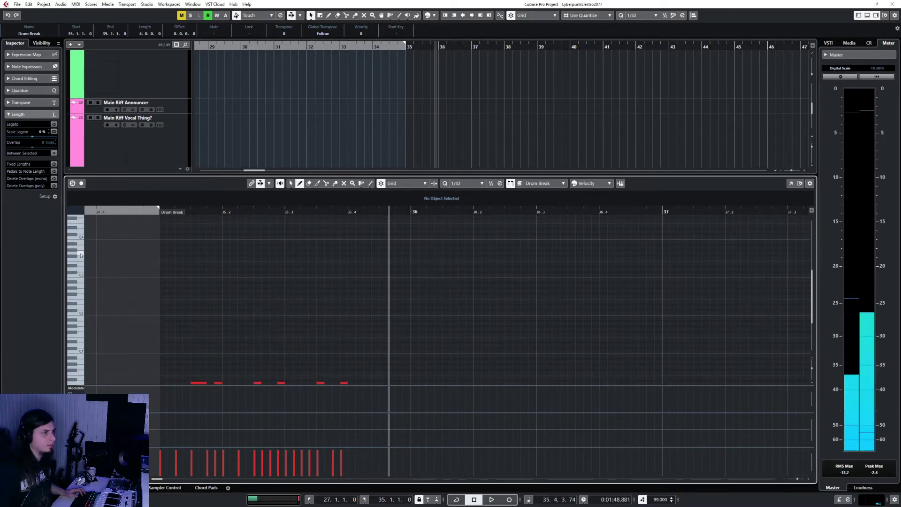
# - Draw a row of 1/32 G3 notes at every eighth-note position across bar 35, from 35.1.1 to 35.4.3
pyautogui.click(164, 252)
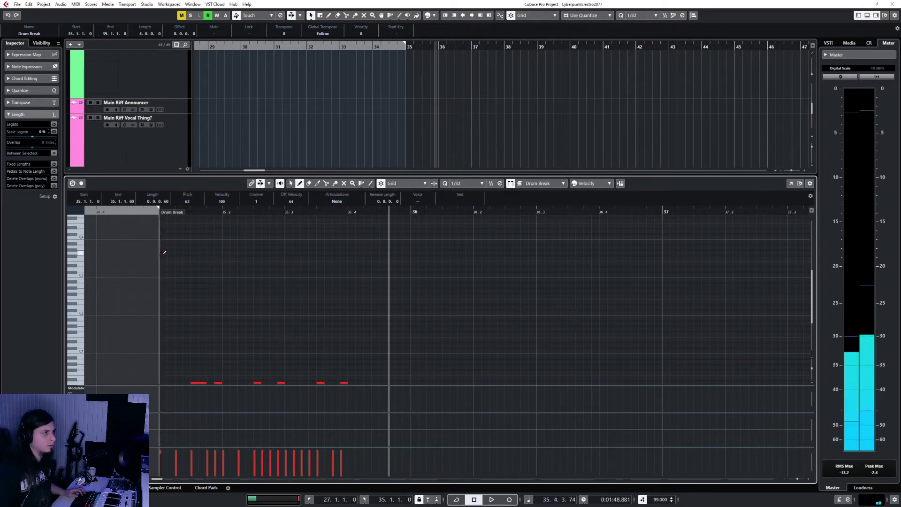
pyautogui.click(194, 252)
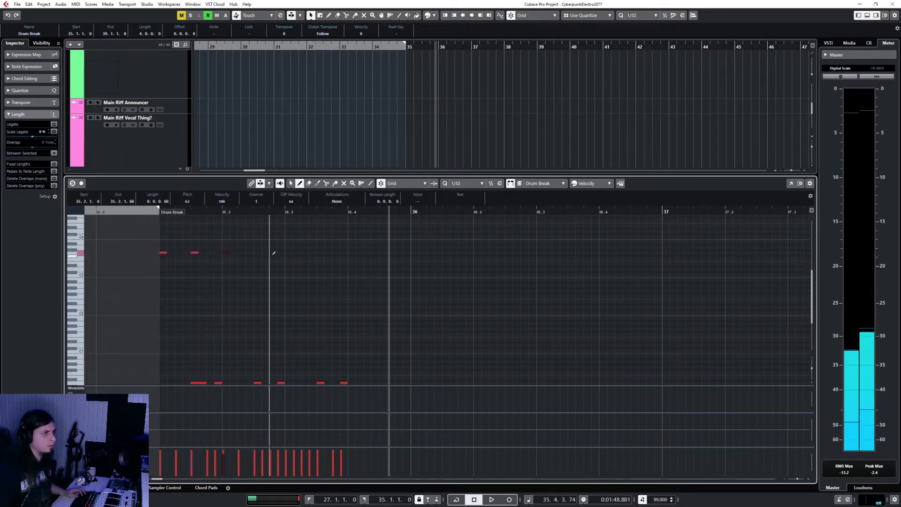
pyautogui.click(226, 252)
pyautogui.click(257, 255)
pyautogui.click(257, 255)
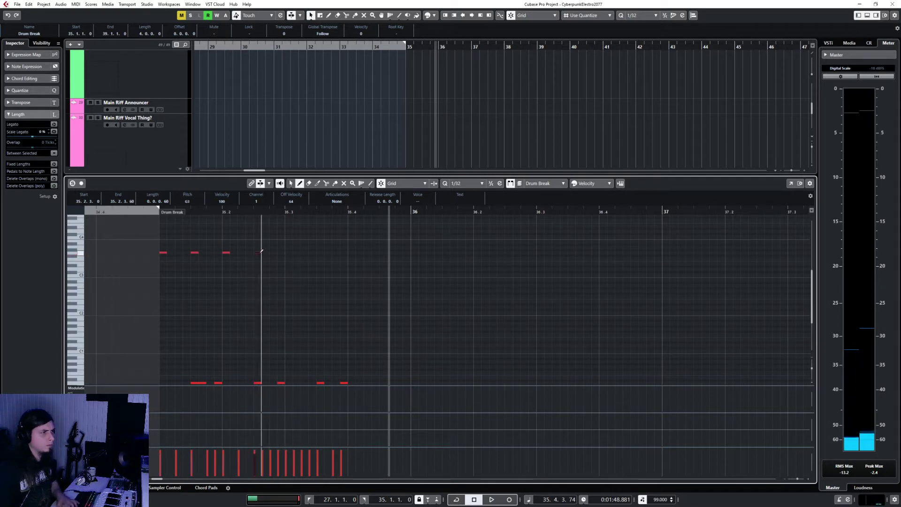
pyautogui.click(257, 252)
pyautogui.click(288, 252)
pyautogui.click(321, 252)
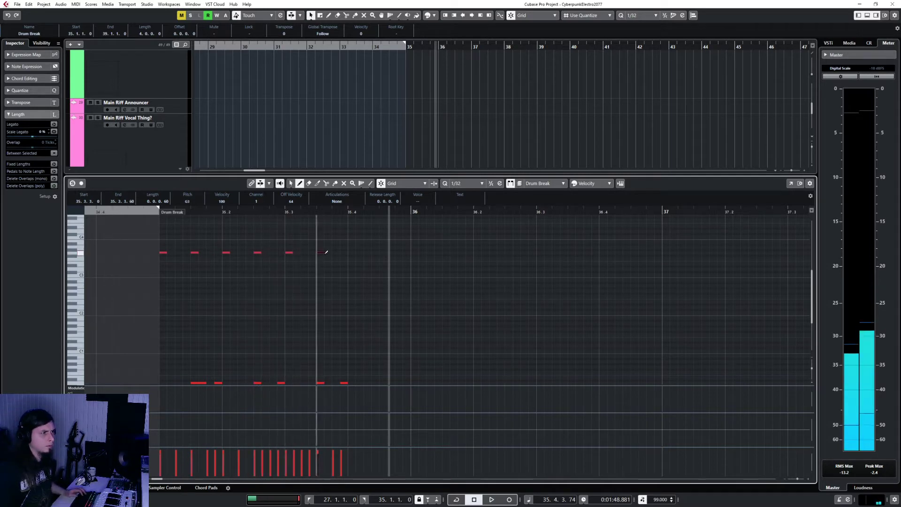
pyautogui.click(352, 253)
pyautogui.click(383, 253)
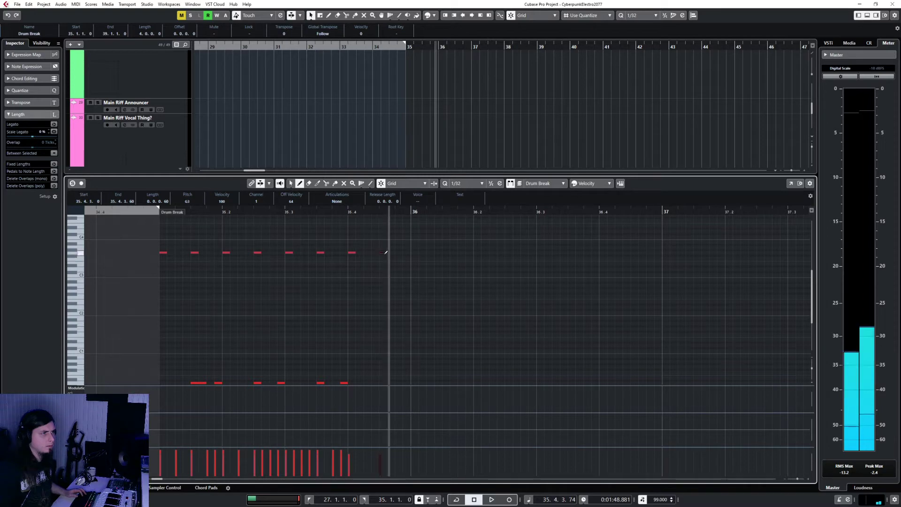
# - Play back bar 35 to hear the kick and snare pattern together with the G3 row
pyautogui.press('1')
pyautogui.press('space')
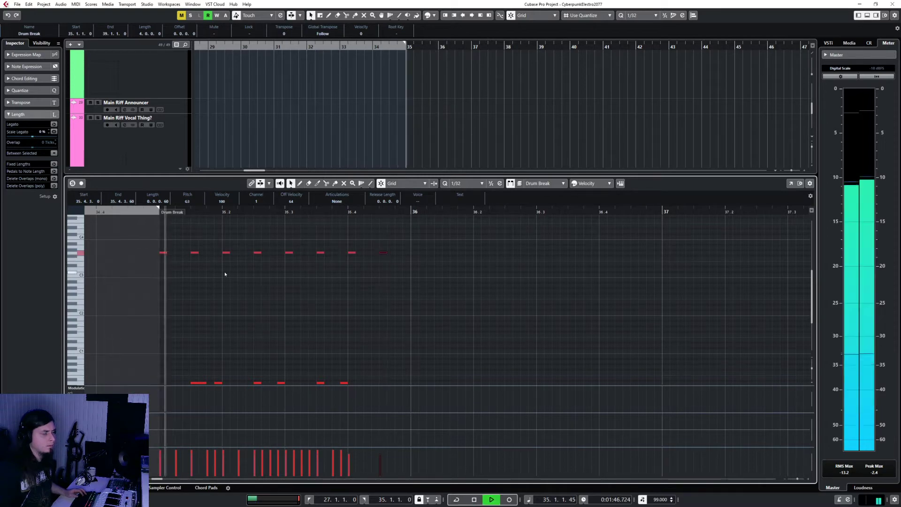
pyautogui.scroll(-4, 215, 313)
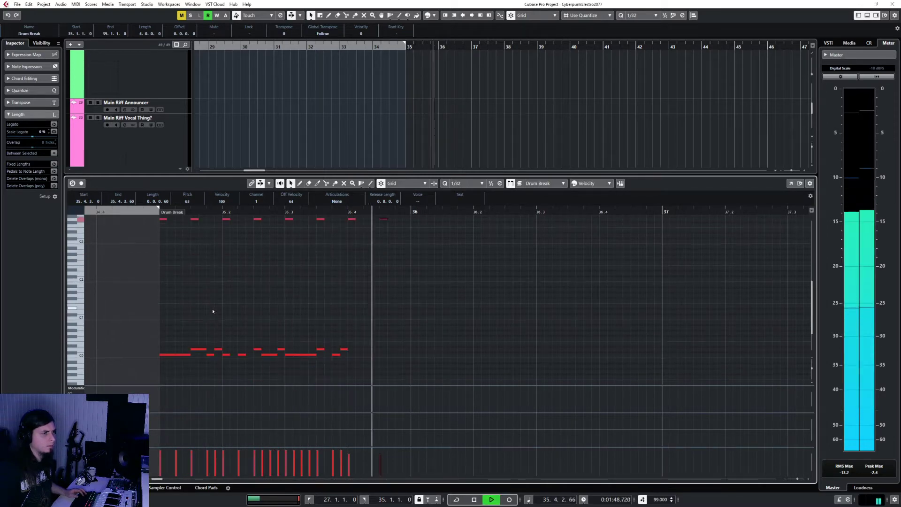
pyautogui.press('space')
# - Delete all the C0 and D0 notes in bar 35
pyautogui.click(328, 291)
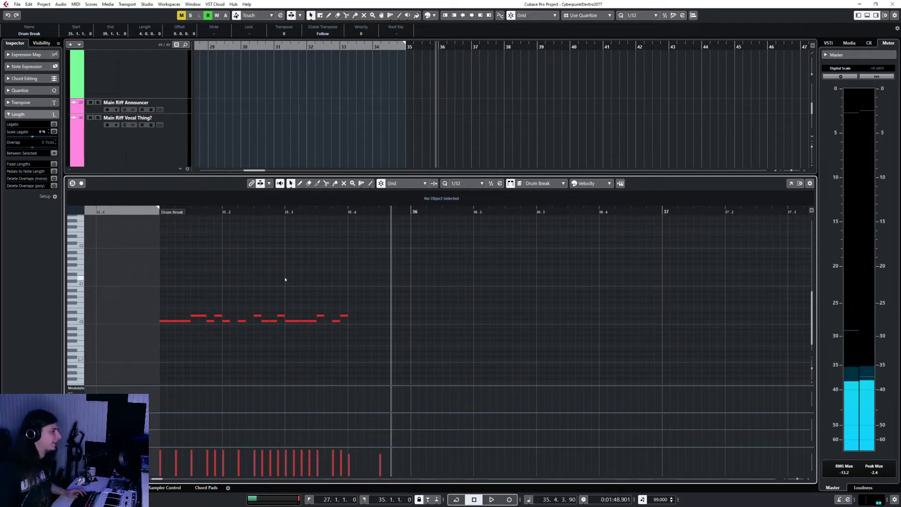
pyautogui.moveTo(161, 281); pyautogui.dragTo(395, 334)
pyautogui.press('Delete')
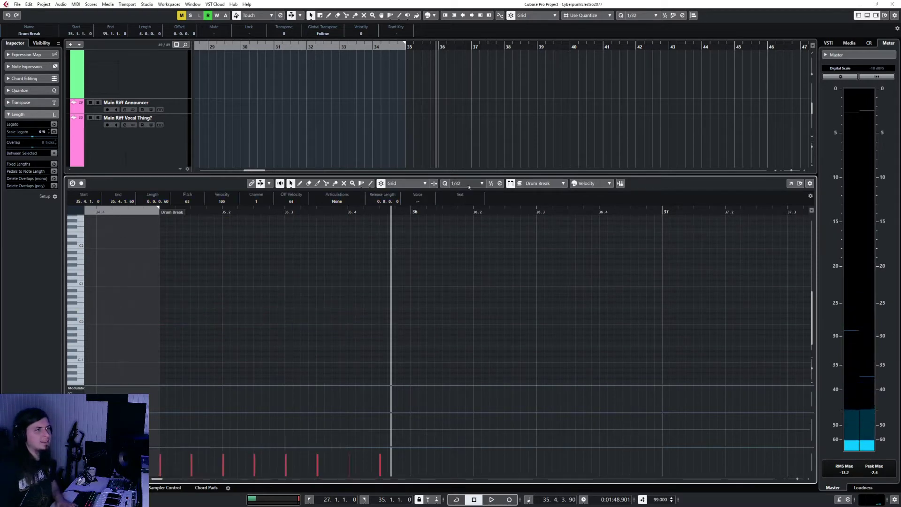
# - Set the quantize value to 1/16 and draw C0 notes at 35.1.1, 35.1.3 and 35.2.3, with D0 notes at 35.2.1 and 35.2.4
pyautogui.click(462, 183)
pyautogui.click(475, 224)
pyautogui.rightClick(157, 322)
pyautogui.click(155, 320)
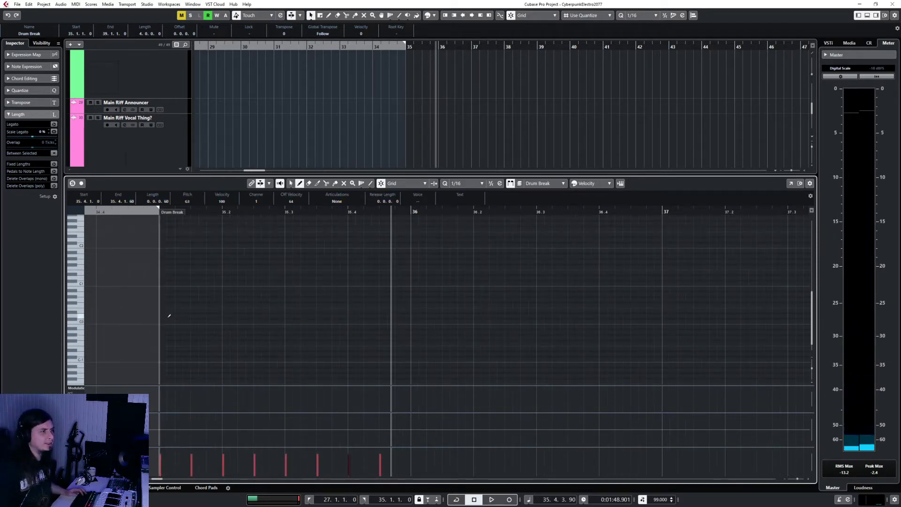
pyautogui.click(165, 321)
pyautogui.click(202, 322)
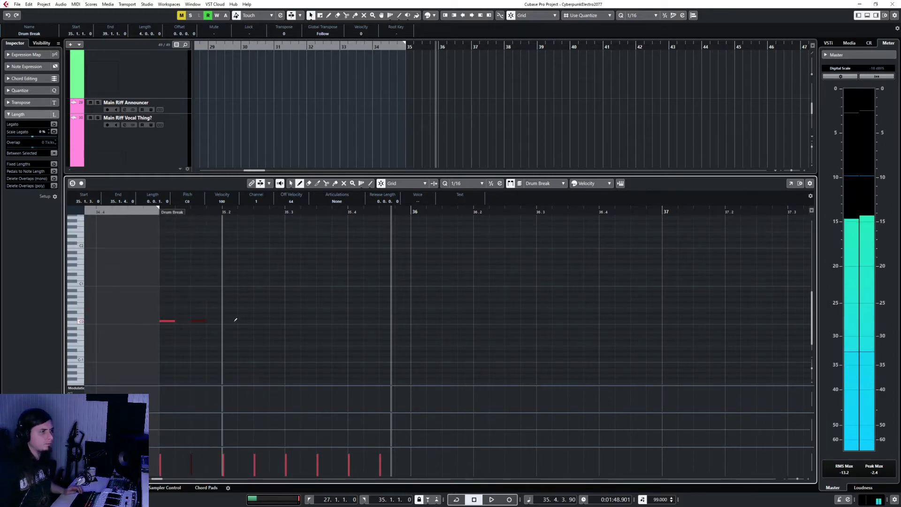
pyautogui.click(230, 315)
pyautogui.click(277, 315)
pyautogui.click(258, 322)
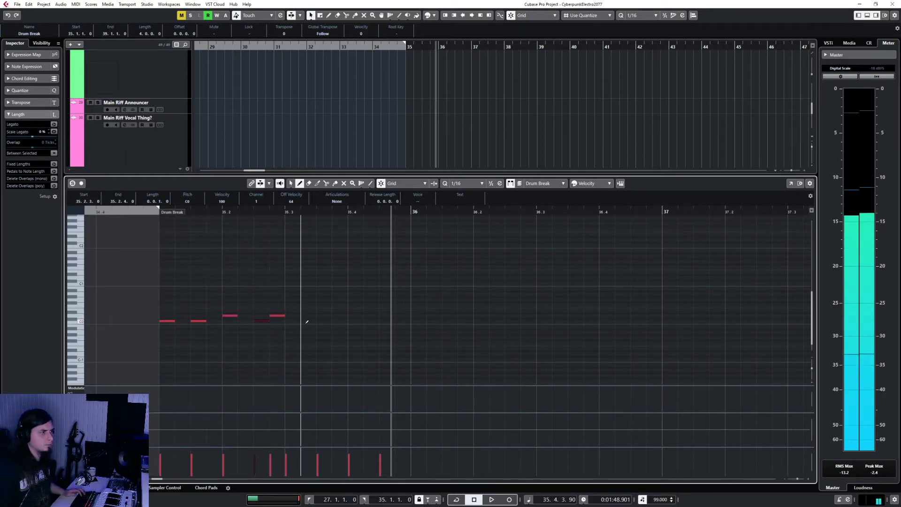
# - Complete bar 35 with 1/16 C0 notes at 35.3.1, 35.3.3 and 35.4.3 and D0 notes at 35.4.1 and 35.4.4
pyautogui.click(290, 321)
pyautogui.click(321, 322)
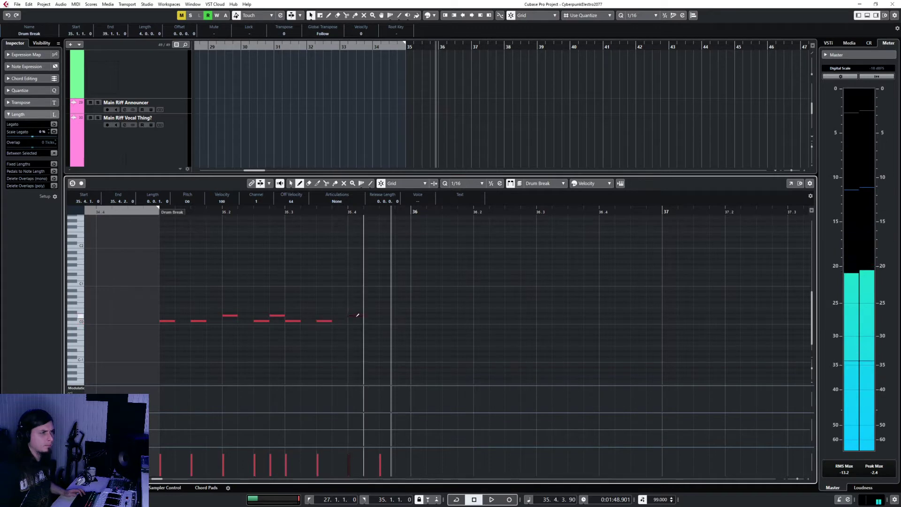
pyautogui.click(360, 315)
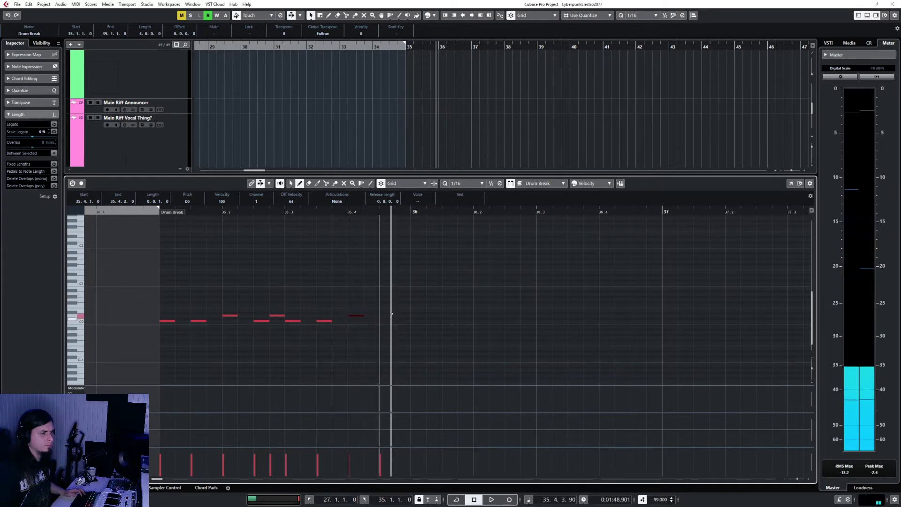
pyautogui.click(387, 321)
pyautogui.press('g')
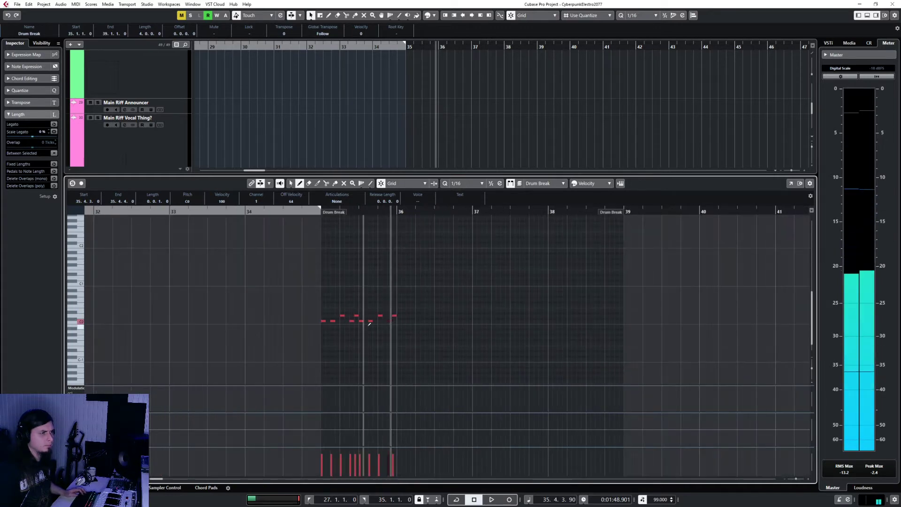
# - Draw four consecutive 1/16 C0 notes from 36.1.1, D0 notes at 36.2.1 and 36.2.4, and a C0 note at 36.2.3
pyautogui.hscroll(5, 369, 323)
pyautogui.click(184, 321)
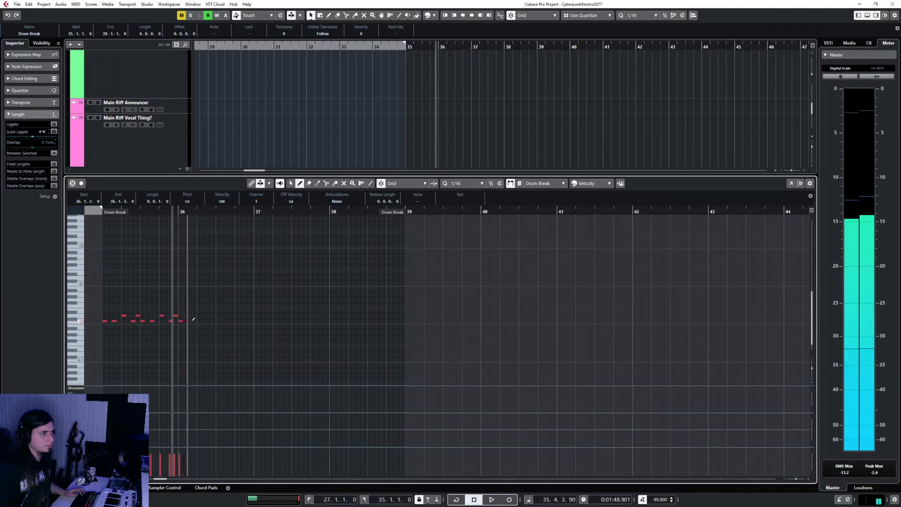
pyautogui.click(190, 321)
pyautogui.click(195, 322)
pyautogui.click(199, 316)
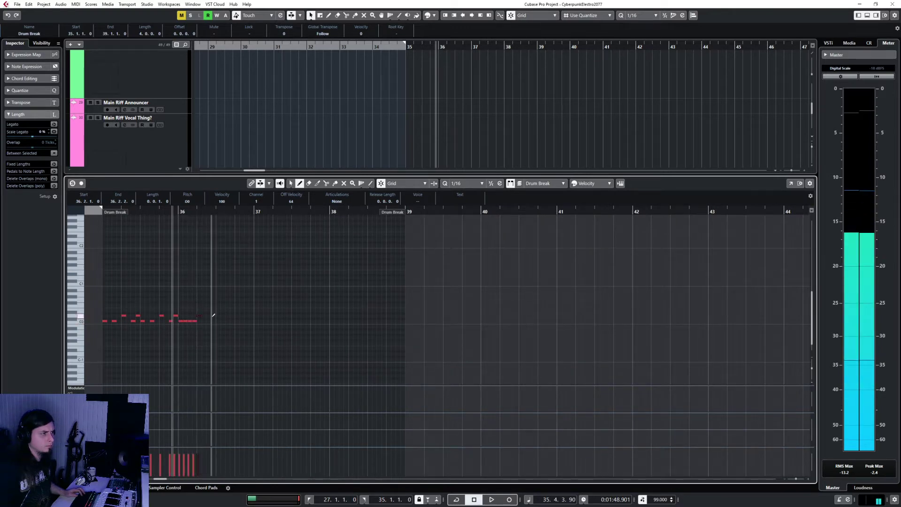
pyautogui.click(213, 315)
pyautogui.click(209, 321)
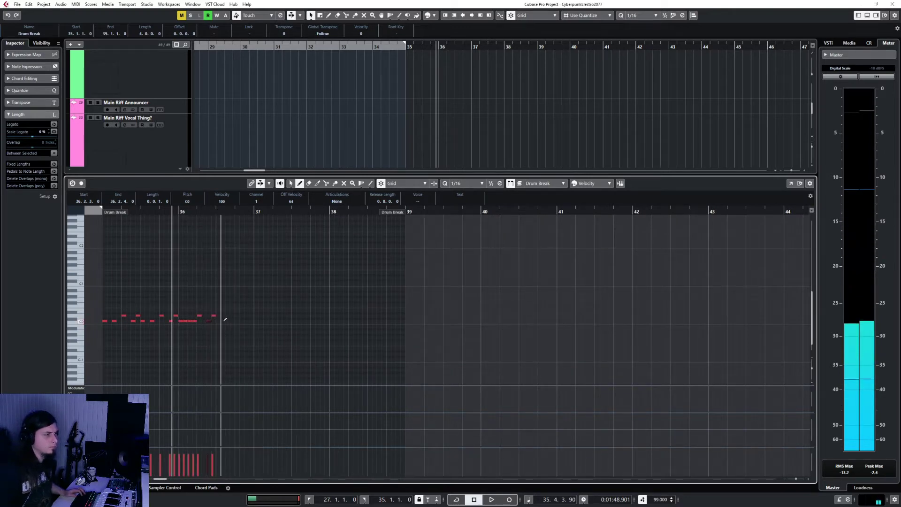
# - Complete bar 36 with C0 notes at 36.3.3 and 36.4.2 and D0 notes at 36.4.1, 36.4.3 and 36.4.4
pyautogui.click(227, 321)
pyautogui.click(237, 315)
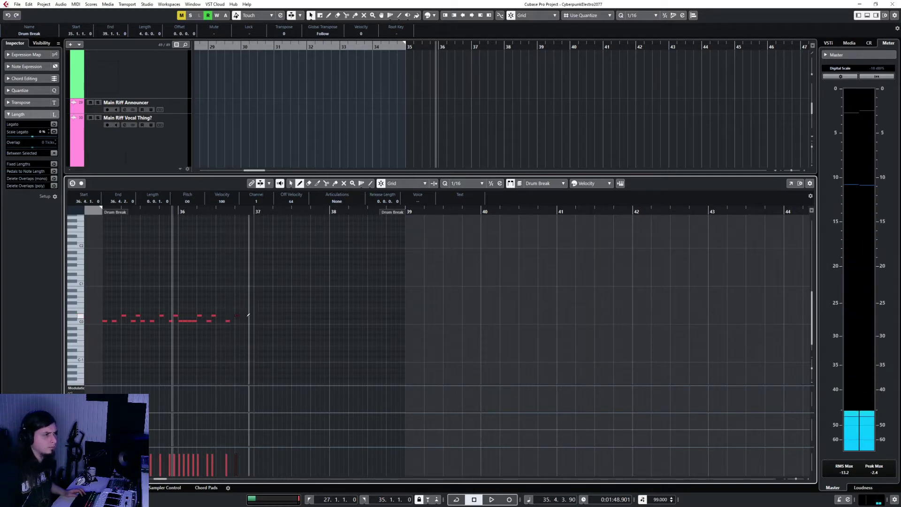
pyautogui.click(248, 315)
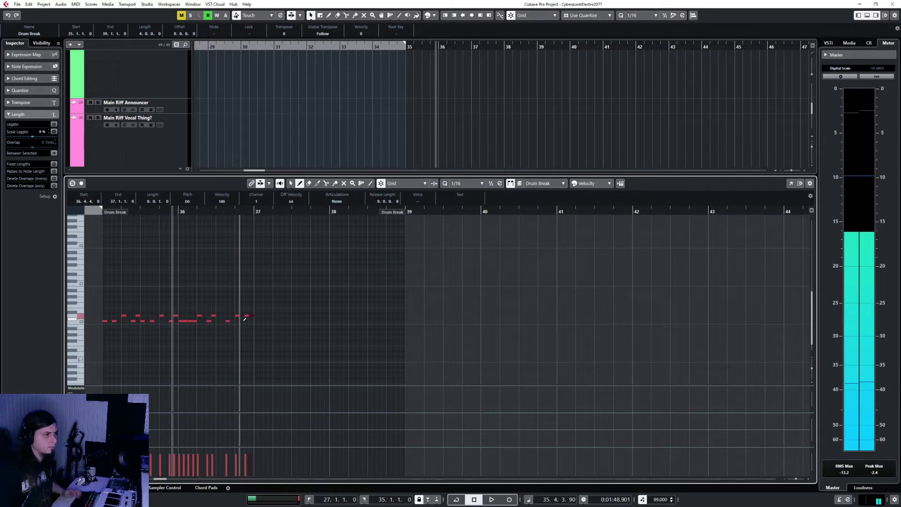
pyautogui.click(243, 321)
# - Copy the G3 notes from bar 35 into bar 36, continuing the row at every eighth-note position
pyautogui.rightClick(248, 303)
pyautogui.click(179, 304)
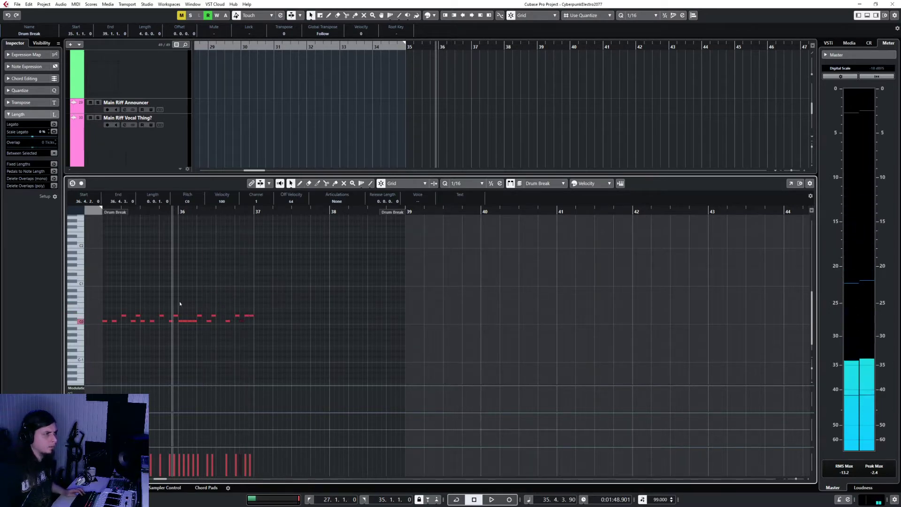
pyautogui.scroll(5, 180, 305)
pyautogui.click(163, 319)
pyautogui.moveTo(180, 212); pyautogui.dragTo(198, 212)
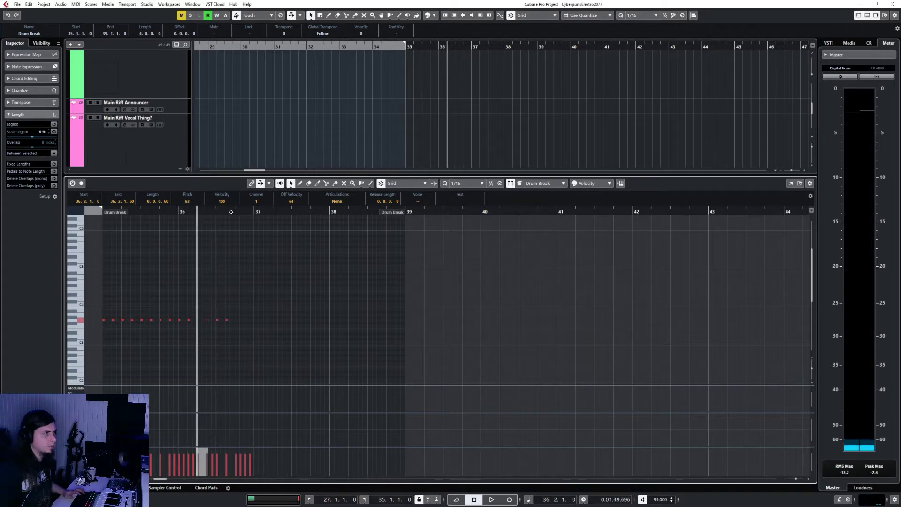
# - Play back the two-bar pattern from bar 35 while viewing the Drum Break part in the arrangement and its editor
pyautogui.press('space')
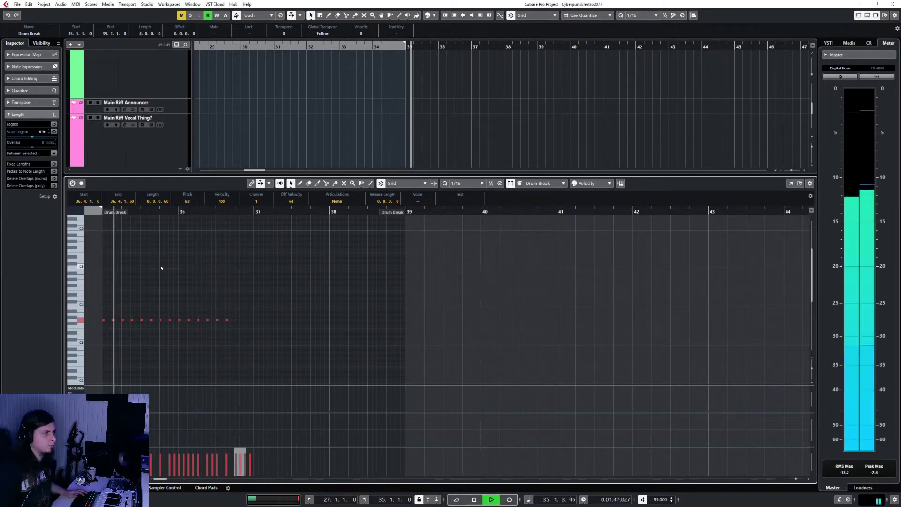
pyautogui.hotkey('ctrl', 'e')
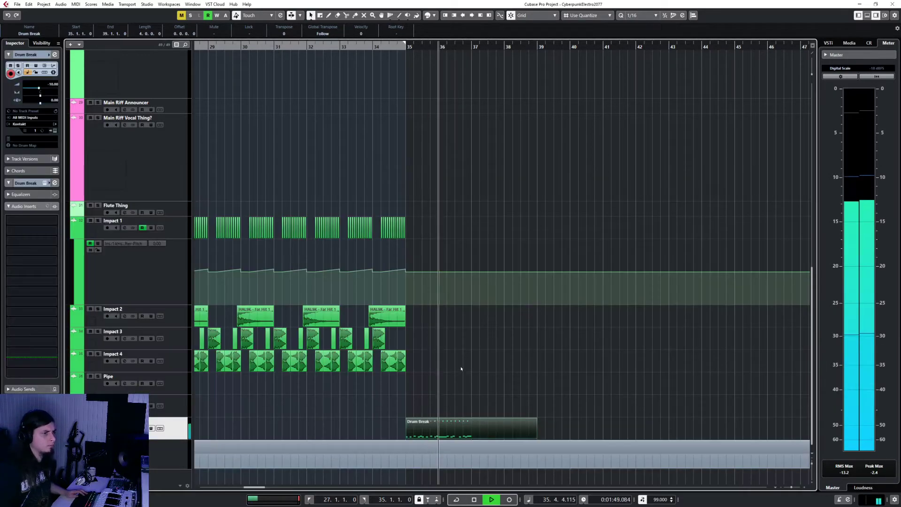
pyautogui.doubleClick(433, 430)
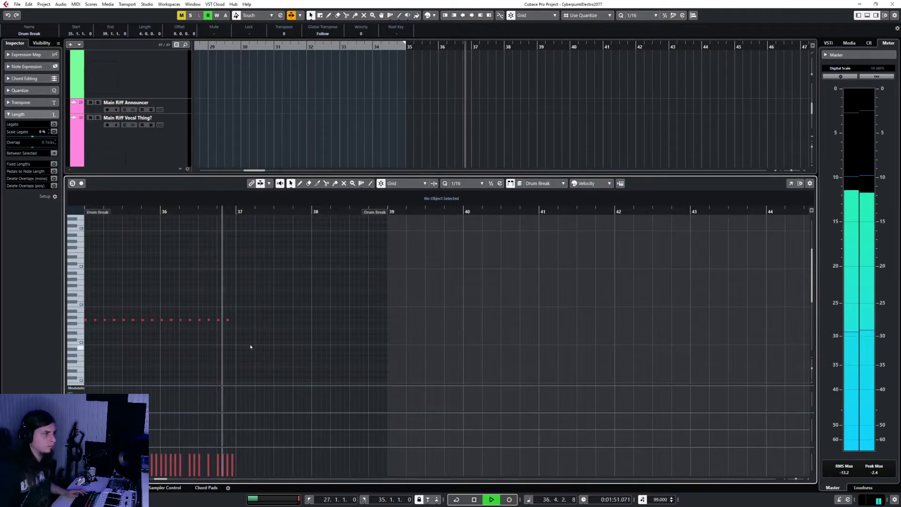
pyautogui.press('space')
# - Remove the whole G3 row from bars 35 and 36, keeping the C0 and D0 notes
pyautogui.hscroll(-2, 197, 289)
pyautogui.hscroll(-2, 197, 289)
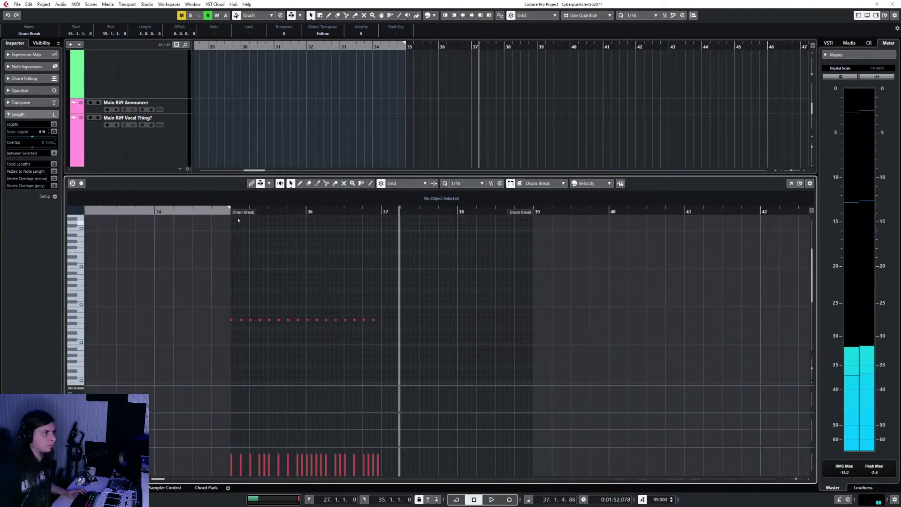
pyautogui.click(226, 209)
pyautogui.scroll(-2, 315, 376)
pyautogui.moveTo(220, 322); pyautogui.dragTo(316, 375)
pyautogui.scroll(3, 263, 303)
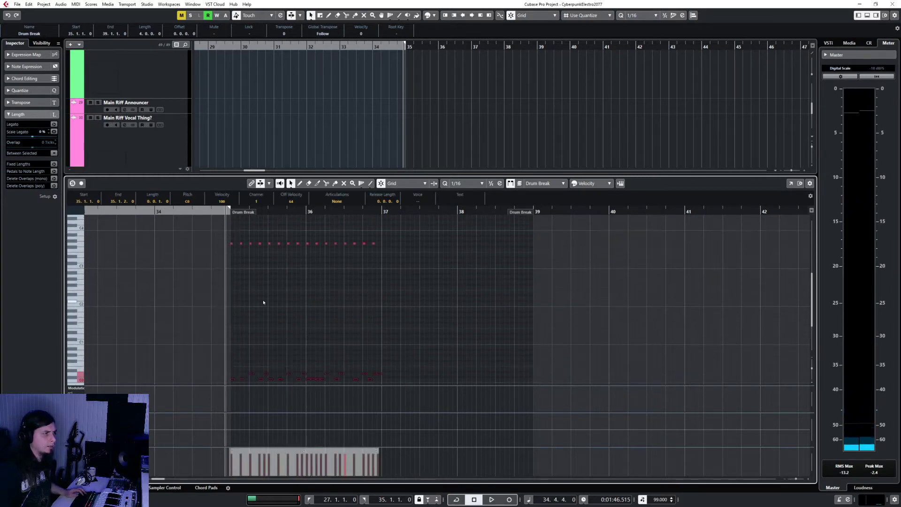
pyautogui.click(238, 251)
pyautogui.scroll(-2, 167, 262)
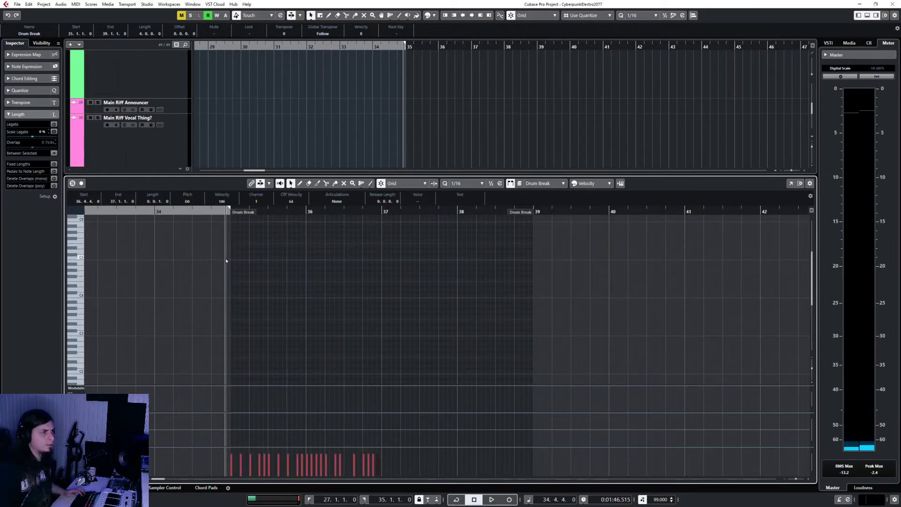
# - Audition keys from above C2 to just above C4 on the editor's piano keyboard to find a replacement percussion sound
pyautogui.rightClick(228, 262)
pyautogui.click(351, 274)
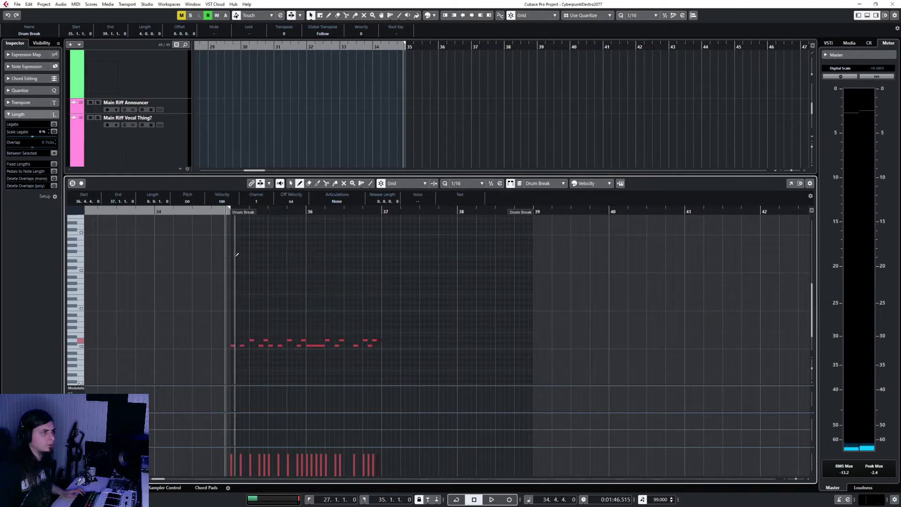
pyautogui.scroll(2, 74, 243)
pyautogui.click(80, 288)
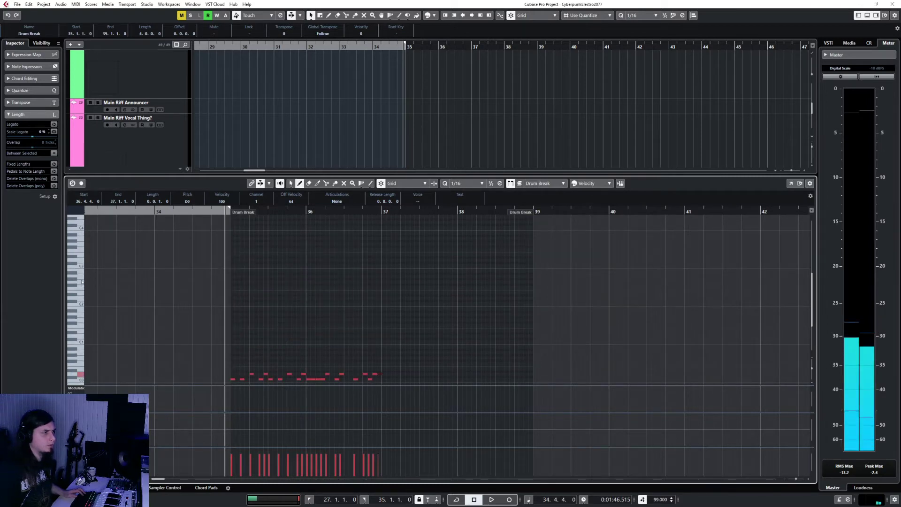
pyautogui.click(81, 251)
pyautogui.click(81, 246)
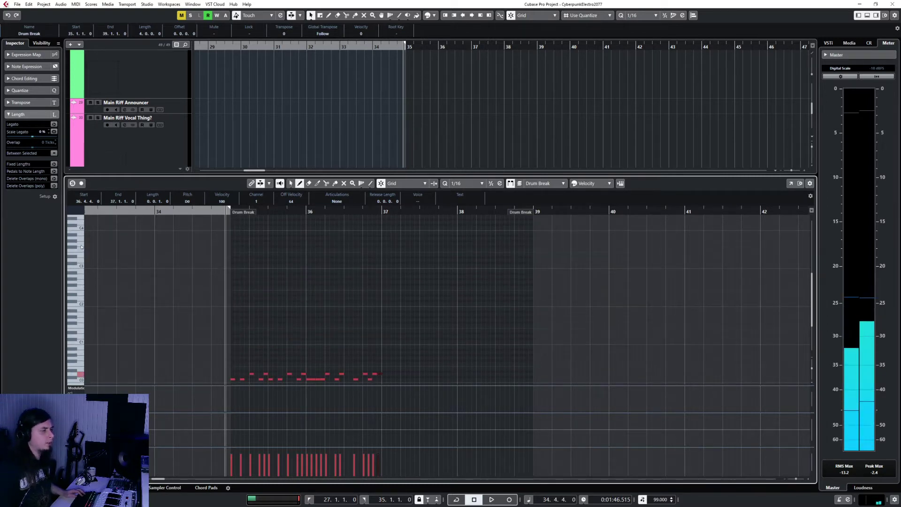
pyautogui.click(81, 257)
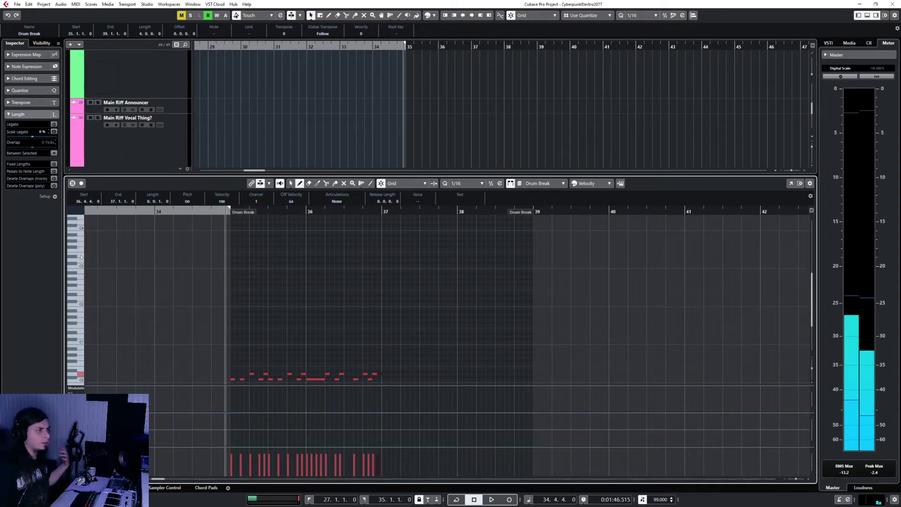
pyautogui.scroll(2, 80, 257)
pyautogui.click(80, 251)
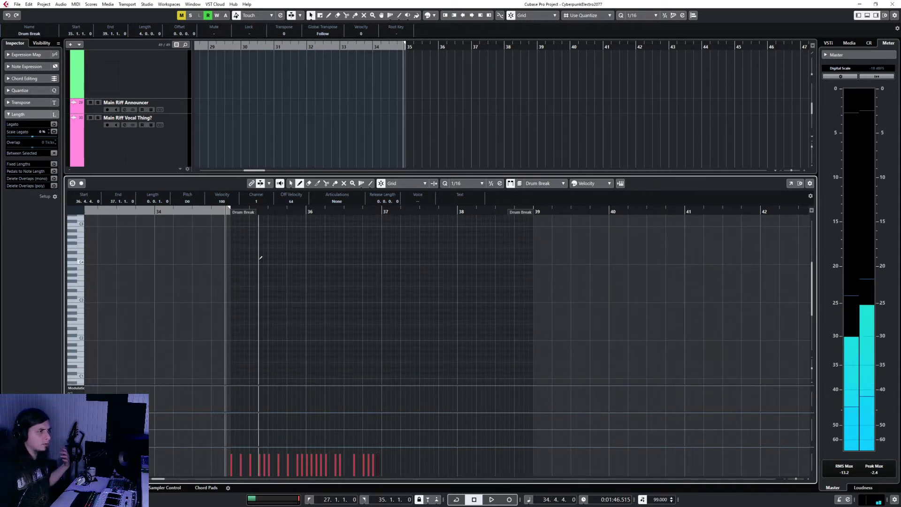
# - Draw 1/16 notes on the auditioned key just above C4 at each quarter beat of bar 35
pyautogui.click(233, 250)
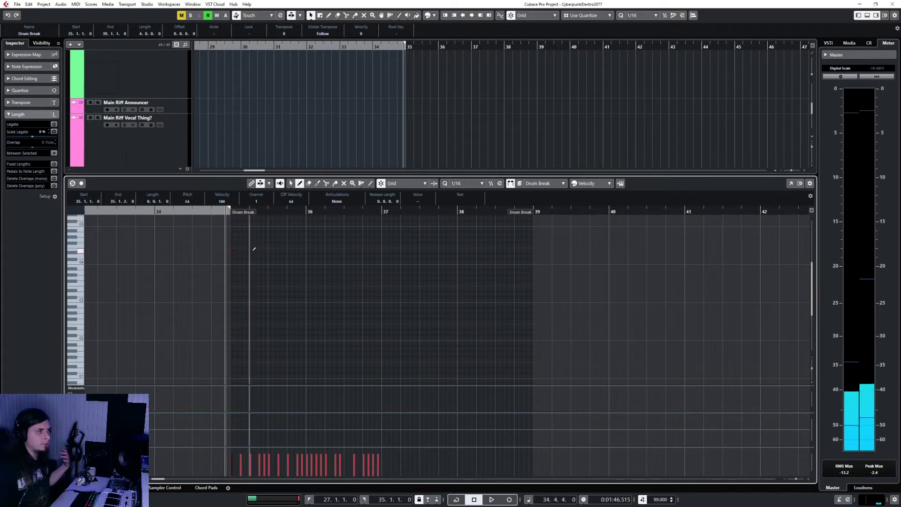
pyautogui.click(253, 250)
pyautogui.click(271, 251)
pyautogui.press('1')
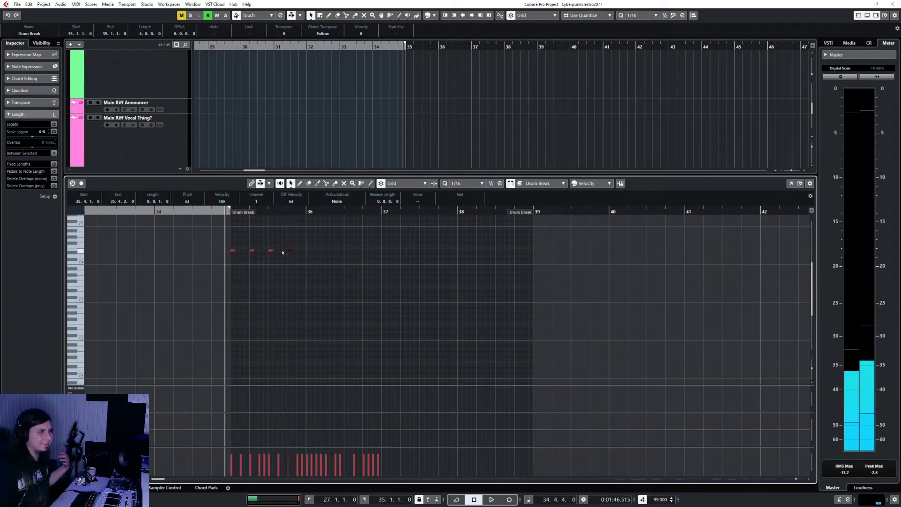
# - Select all the notes in the Drum Break part and raise their velocity to 127
pyautogui.scroll(-2, 315, 327)
pyautogui.scroll(-1, 316, 327)
pyautogui.hotkey('ctrl', 'a')
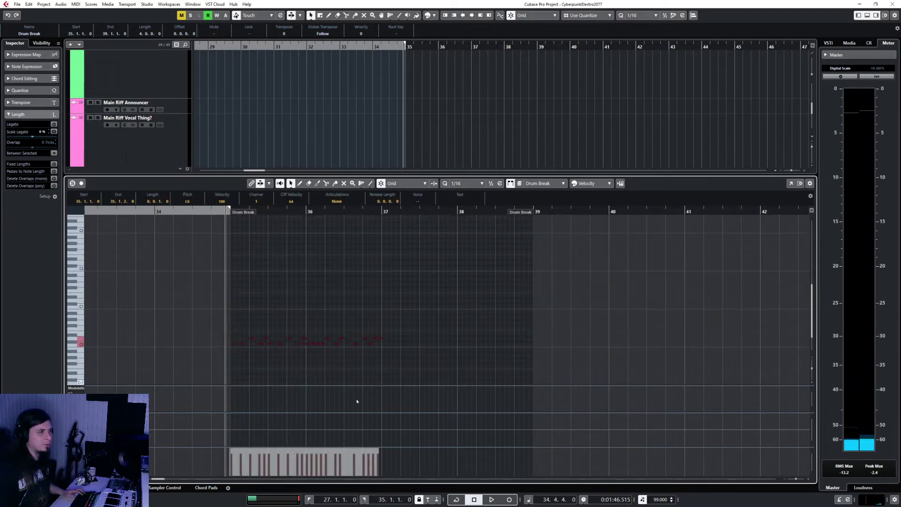
# - Copy the quarter-beat percussion notes above C4 from bar 35 into bar 36
pyautogui.scroll(4, 317, 271)
pyautogui.click(270, 315)
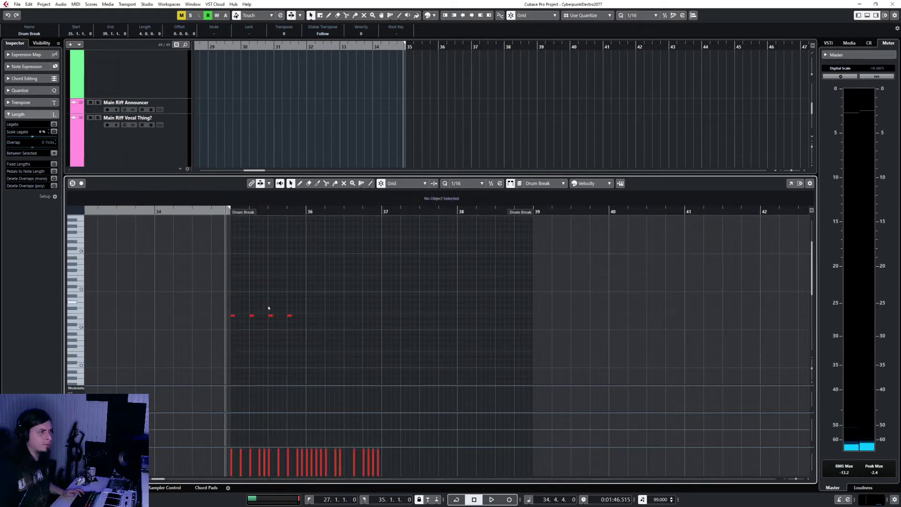
pyautogui.click(306, 212)
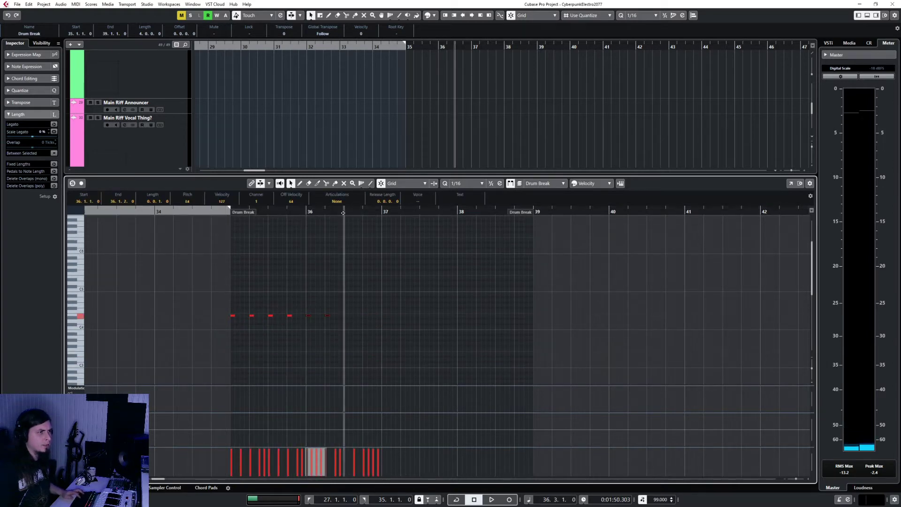
# - Play back the revised two-bar drum pattern from bar 35 and return to the full arrangement view
pyautogui.click(227, 214)
pyautogui.press('space')
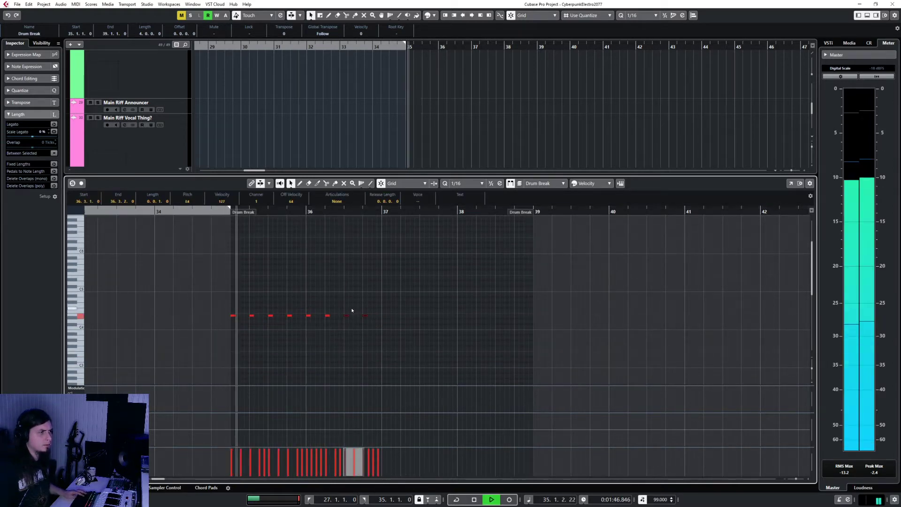
pyautogui.hotkey('ctrl', 'e')
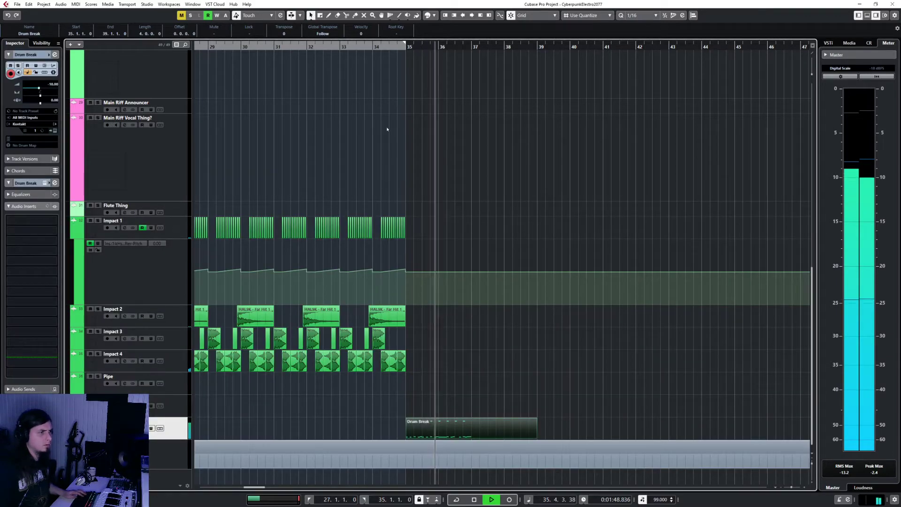
# - Play the transition from the chorus into the drum break and raise the Drum Break track's volume to -4.34 dB
pyautogui.click(342, 47)
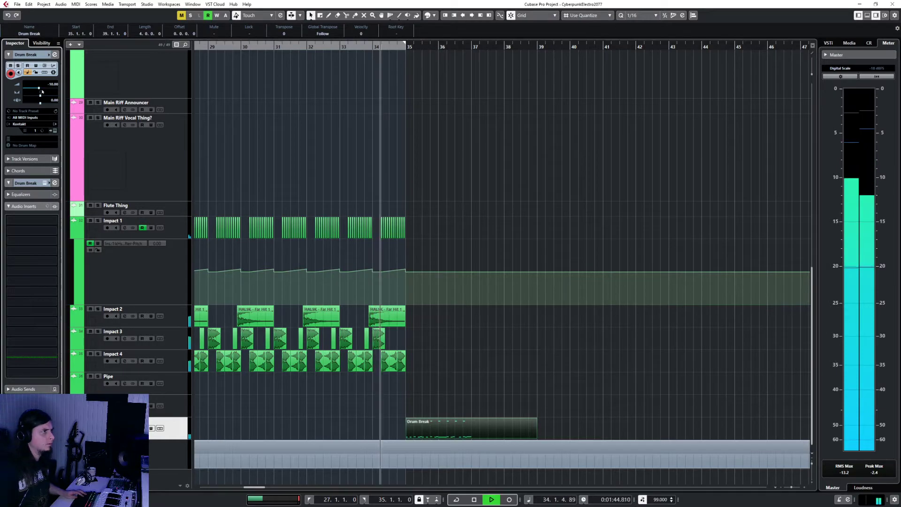
pyautogui.moveTo(39, 88); pyautogui.dragTo(44, 88)
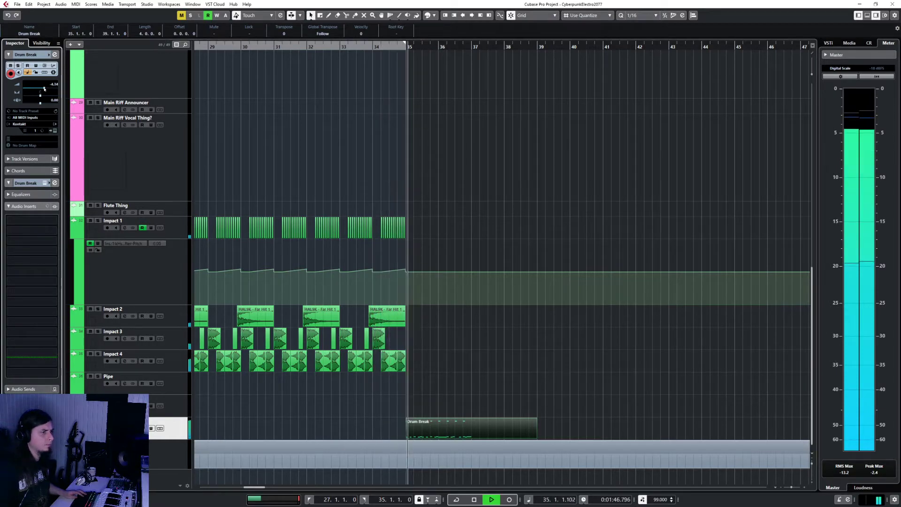
# - Shorten the Drum Break part to two bars so that it ends at bar 37
pyautogui.doubleClick(439, 430)
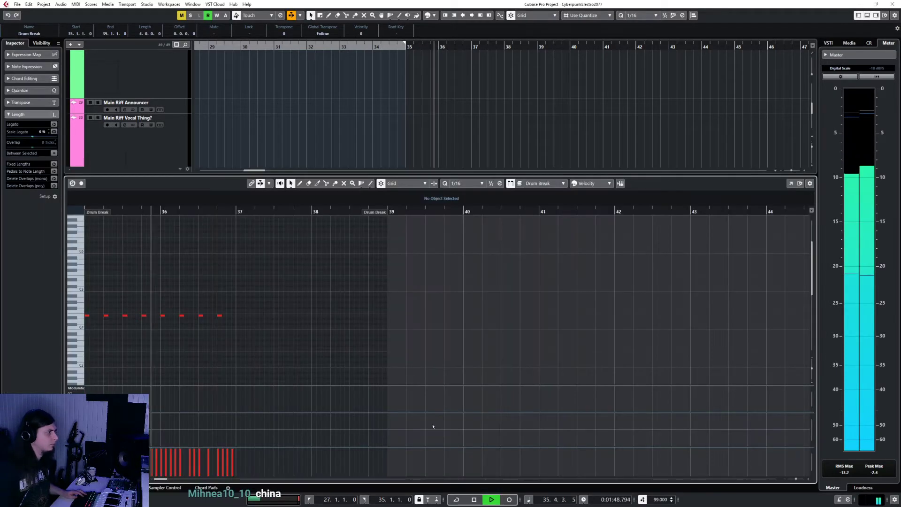
pyautogui.scroll(-3, 197, 323)
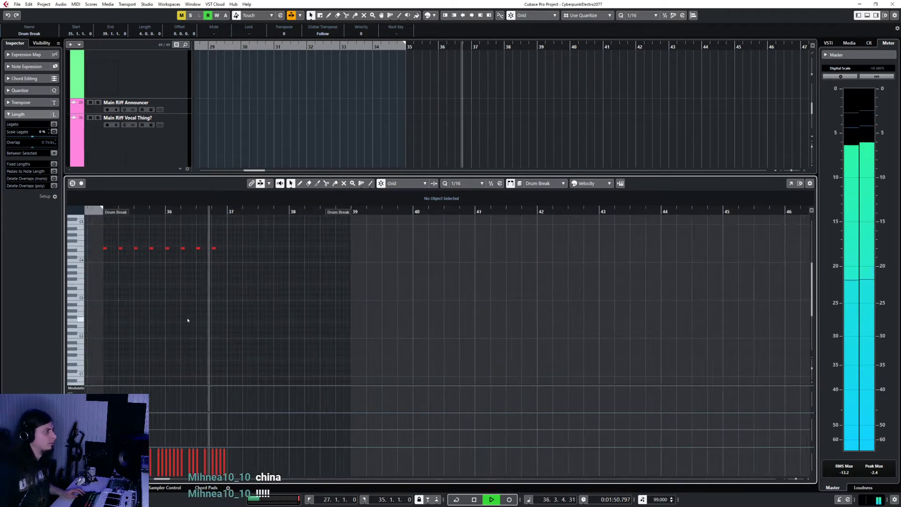
pyautogui.scroll(-2, 187, 316)
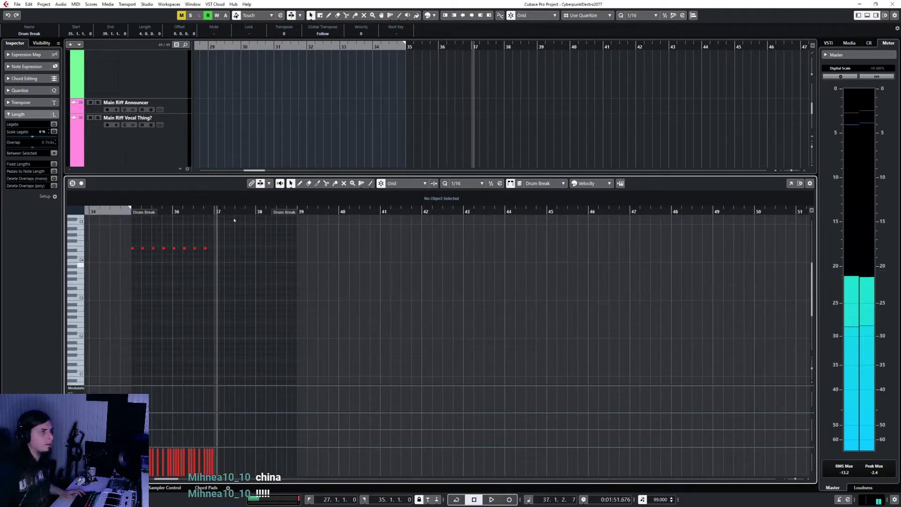
pyautogui.moveTo(279, 212); pyautogui.dragTo(202, 217)
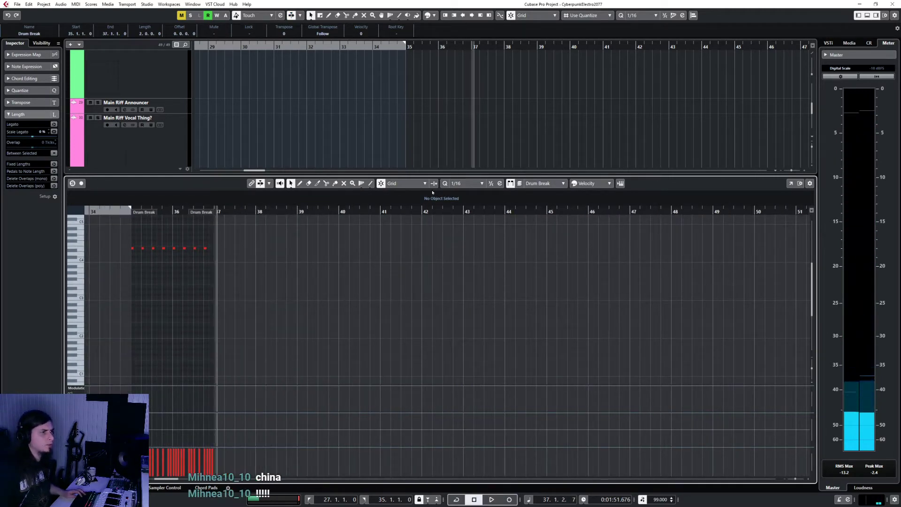
# - Set the note editor's quantize value to 1/1 and return to the full arrangement view
pyautogui.click(462, 183)
pyautogui.click(467, 195)
pyautogui.press('h')
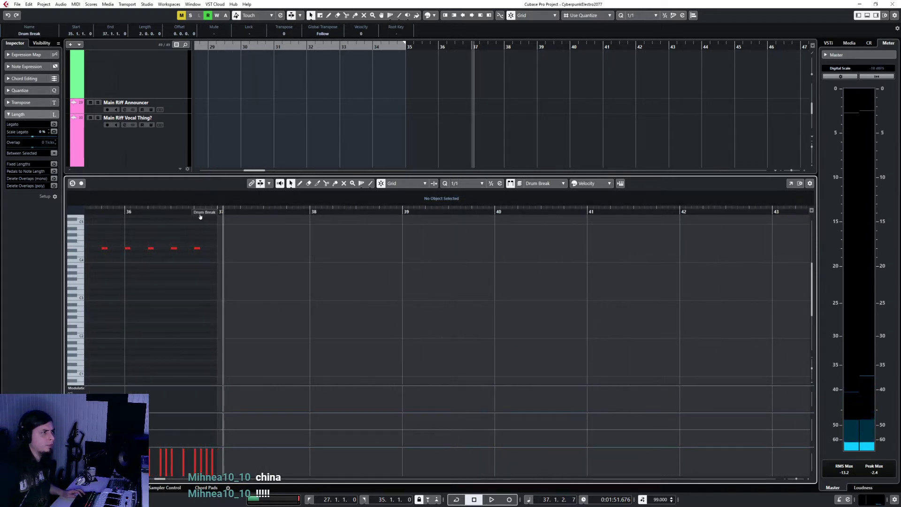
pyautogui.hotkey('ctrl', 'e')
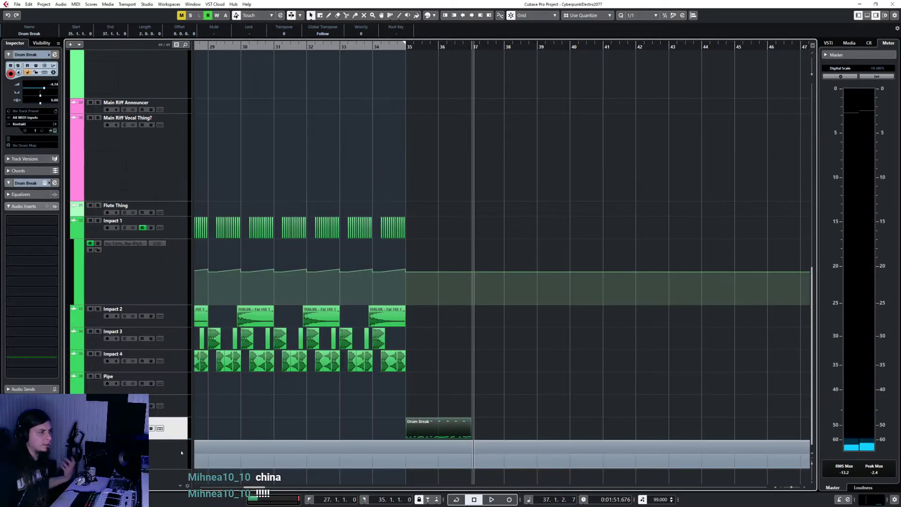
pyautogui.click(32, 220)
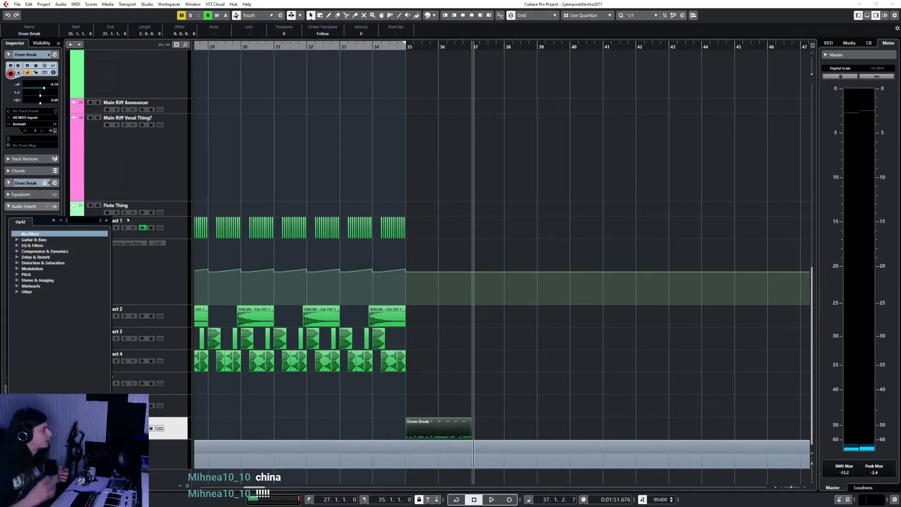
pyautogui.write('virtua')
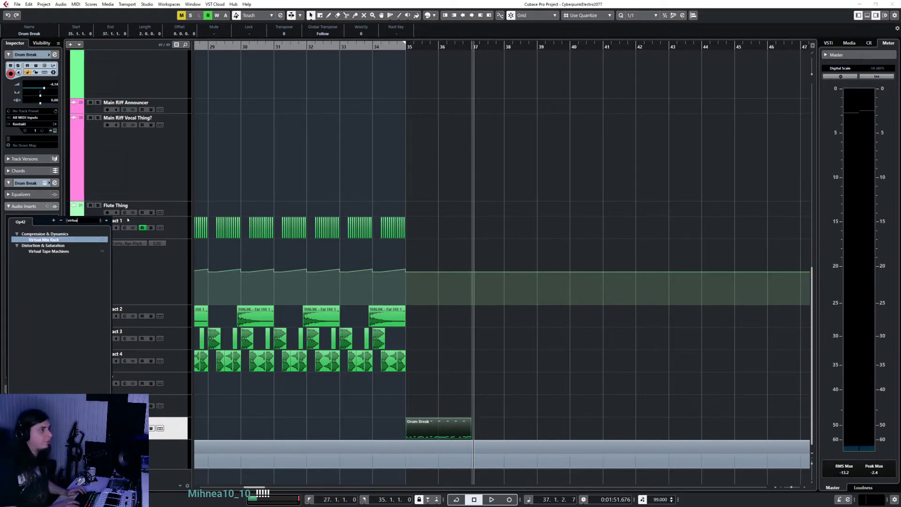
pyautogui.press('Escape')
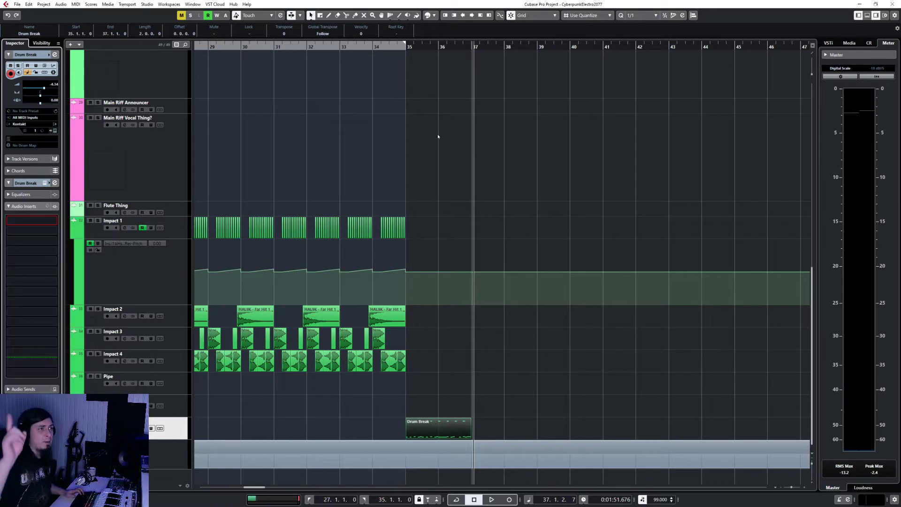
# - Load Virtual Mix Rack in the Drum Break track's first insert slot and clear all modules from its rack
pyautogui.click(36, 221)
pyautogui.write('virtual')
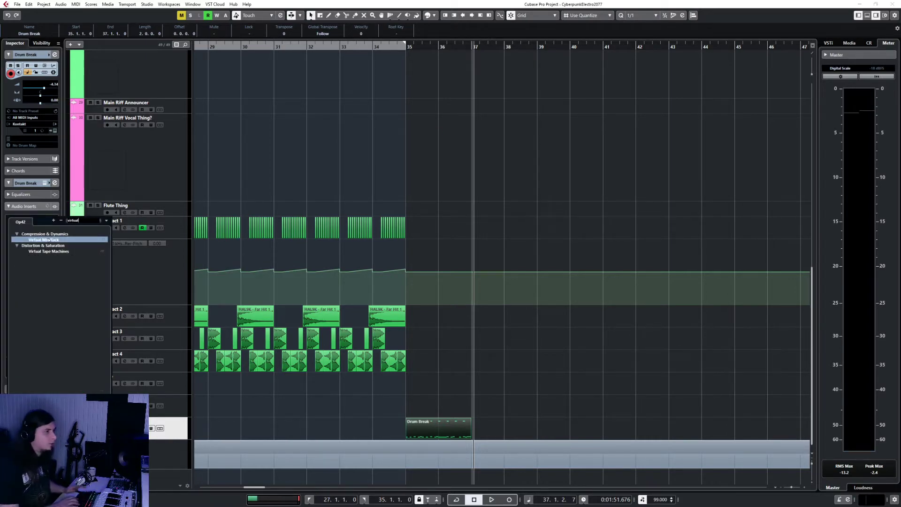
pyautogui.click(48, 239)
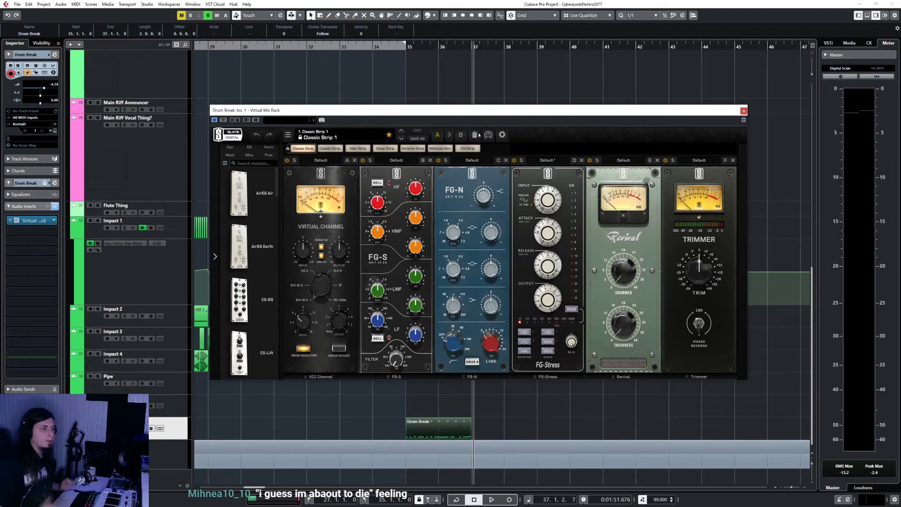
pyautogui.click(478, 135)
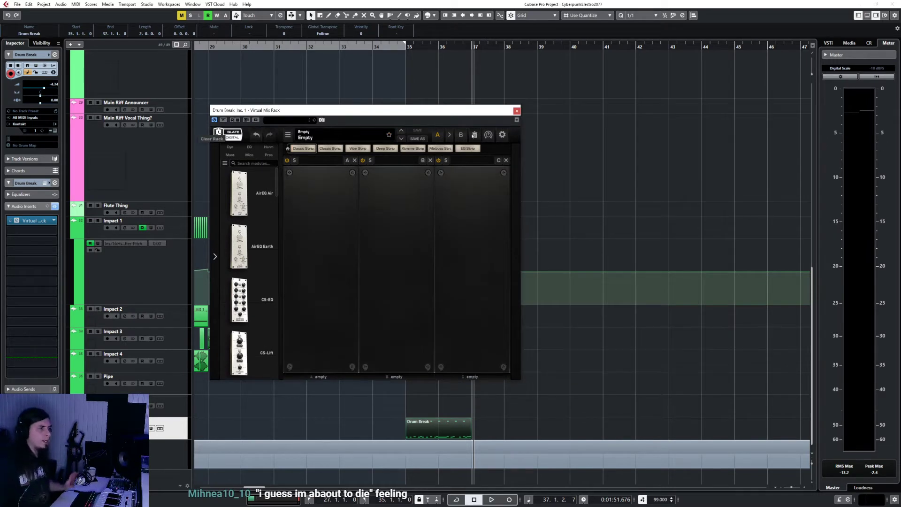
# - Add the CS-Lift module to the first rack slot, setting High Lift to 2.23 and raising Low Lift slightly
pyautogui.scroll(-5, 237, 305)
pyautogui.scroll(5, 244, 282)
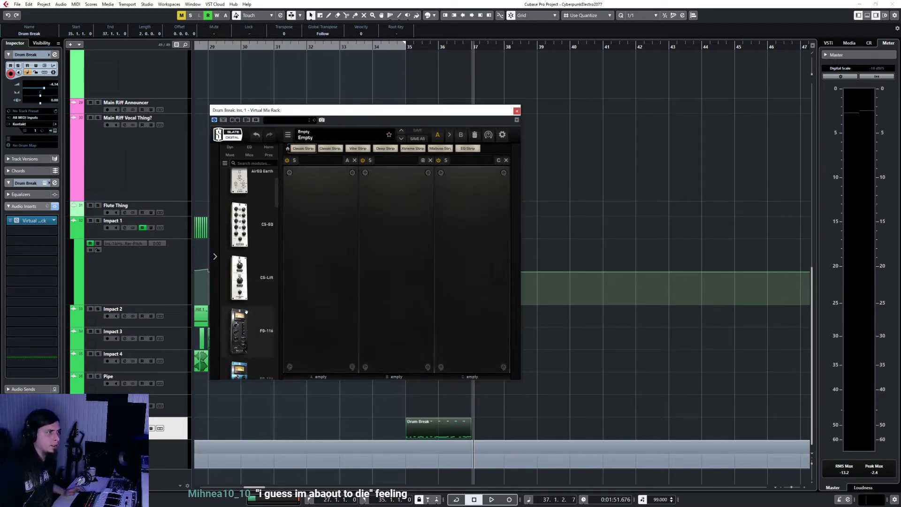
pyautogui.scroll(-1, 251, 258)
pyautogui.moveTo(239, 278); pyautogui.dragTo(320, 267)
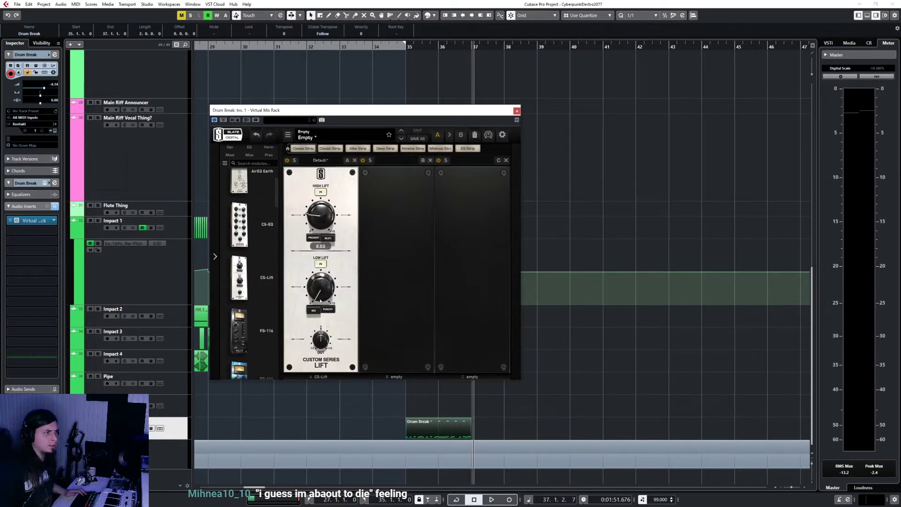
# - Add FG-Stress to the second rack slot with the Drum Bus - Parallel Nuke 1 preset and close the plug-in
pyautogui.scroll(-5, 250, 287)
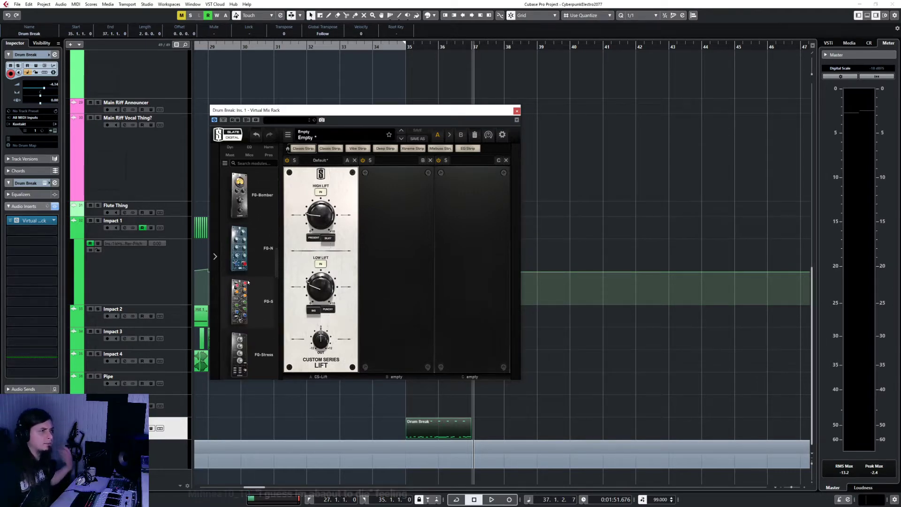
pyautogui.moveTo(240, 354); pyautogui.dragTo(430, 258)
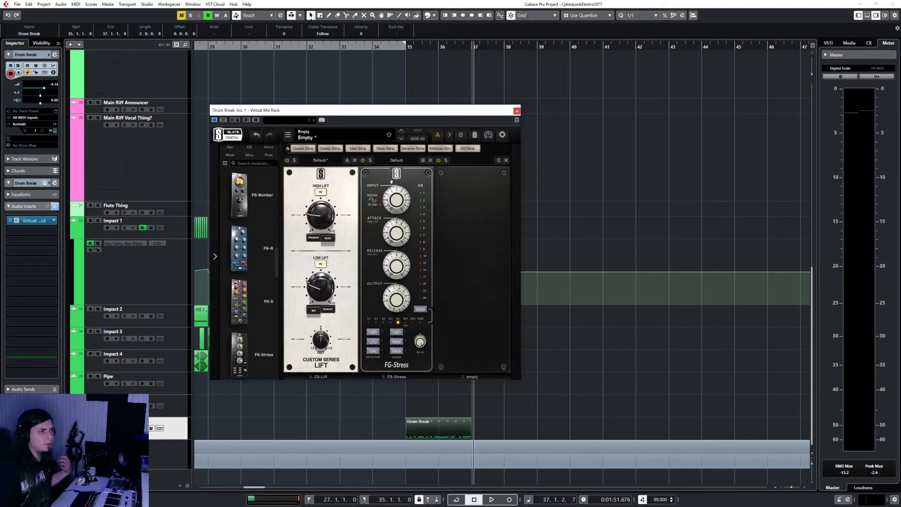
pyautogui.click(393, 161)
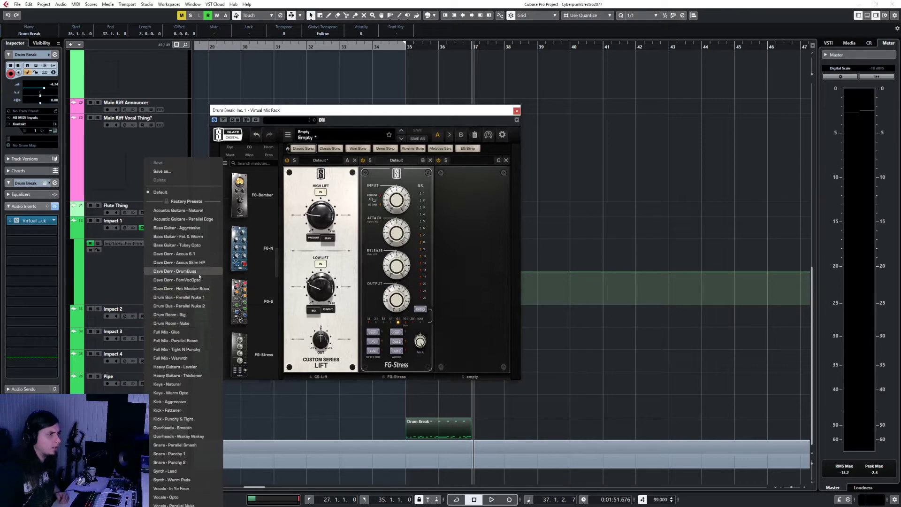
pyautogui.click(200, 297)
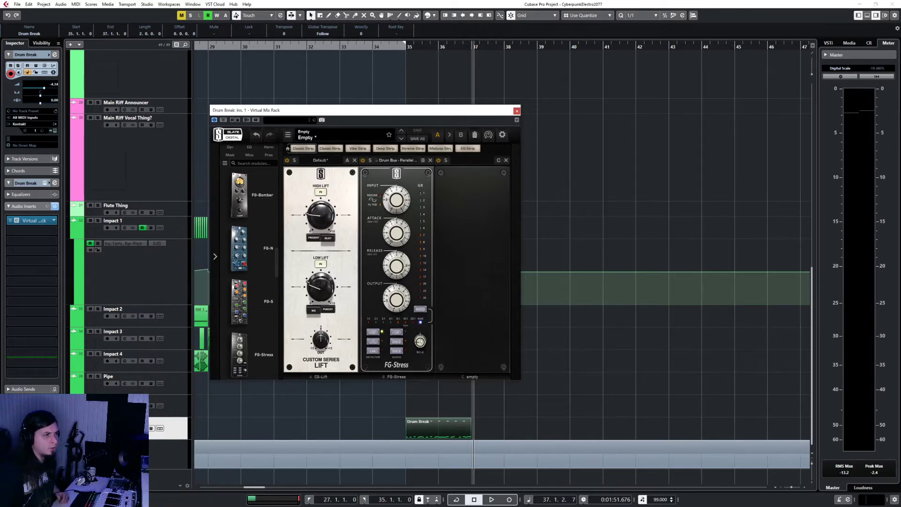
pyautogui.click(516, 111)
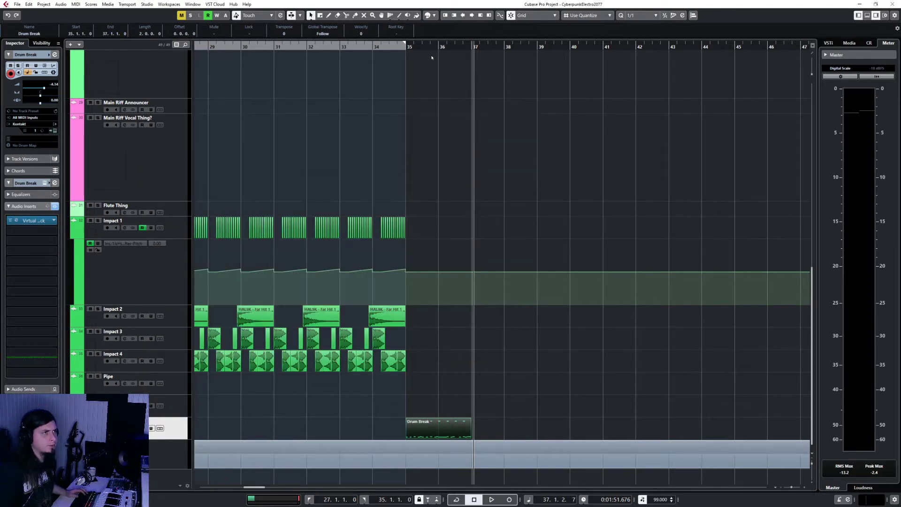
# - Set an active loop from bar 35 to bar 37 and play the processed drum break
pyautogui.click(409, 47)
pyautogui.press('space')
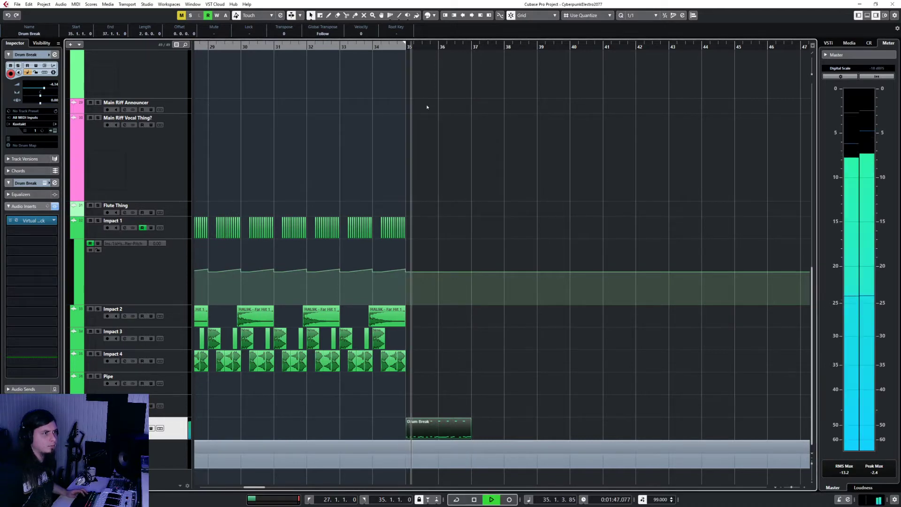
pyautogui.click(426, 104)
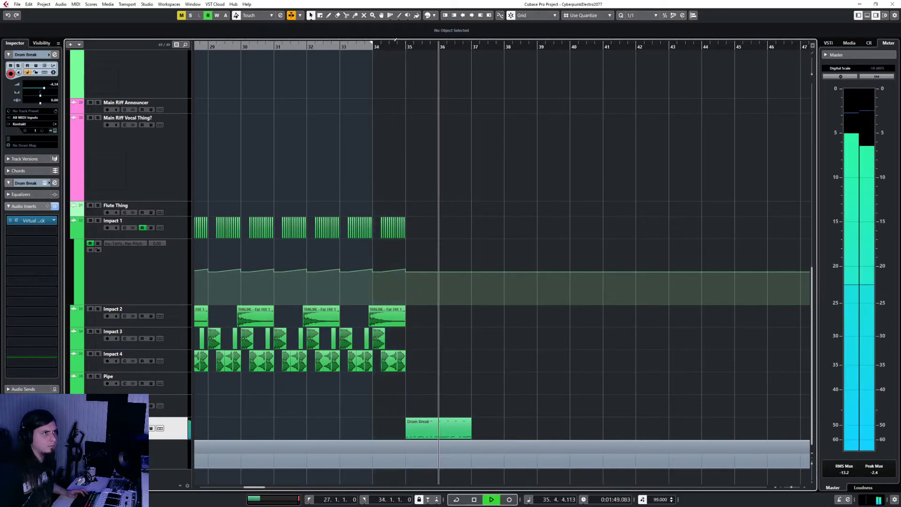
pyautogui.moveTo(404, 45); pyautogui.dragTo(471, 46)
pyautogui.click(488, 45)
pyautogui.press('space')
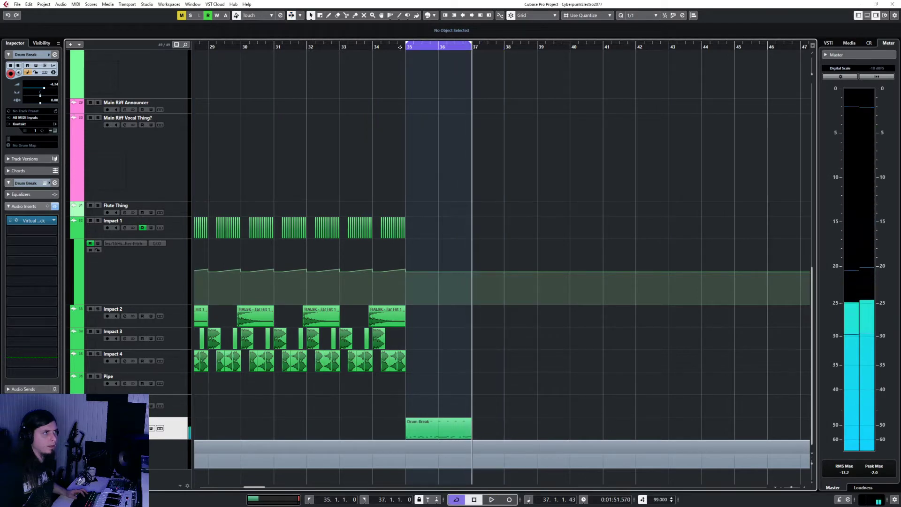
pyautogui.press('space')
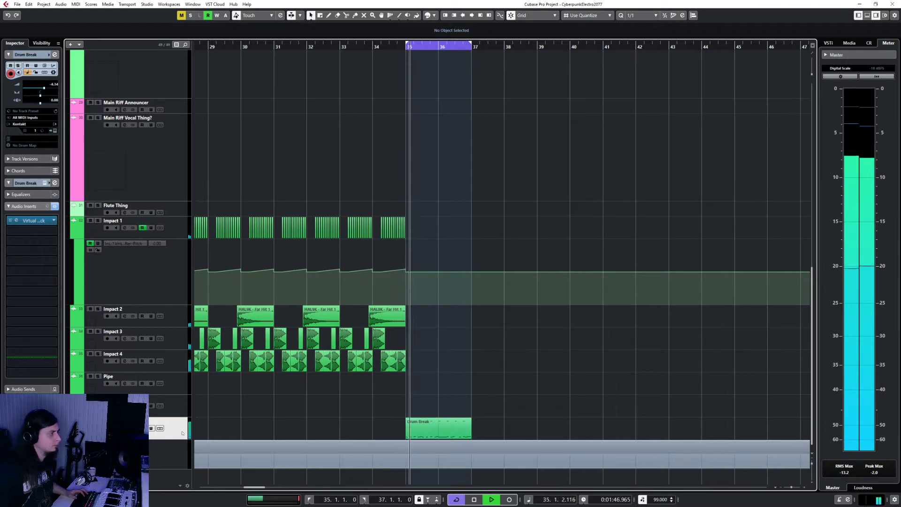
pyautogui.click(29, 229)
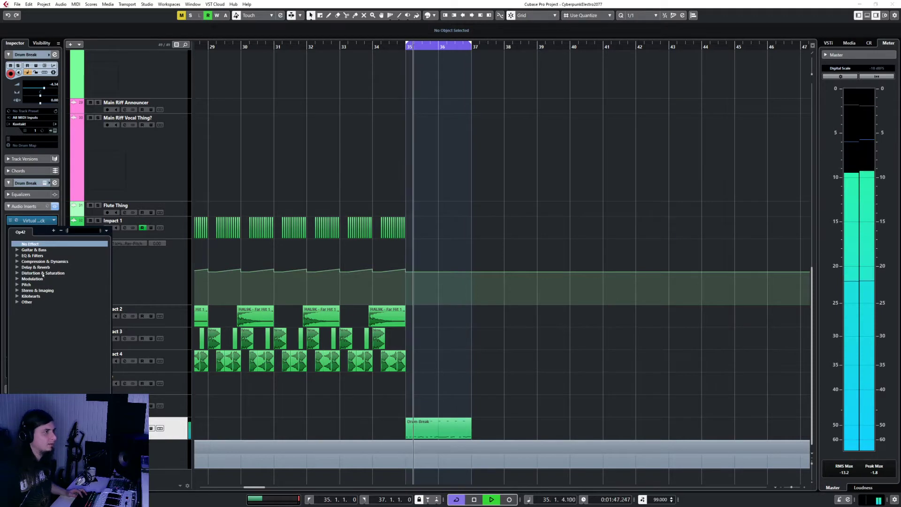
pyautogui.press('Escape')
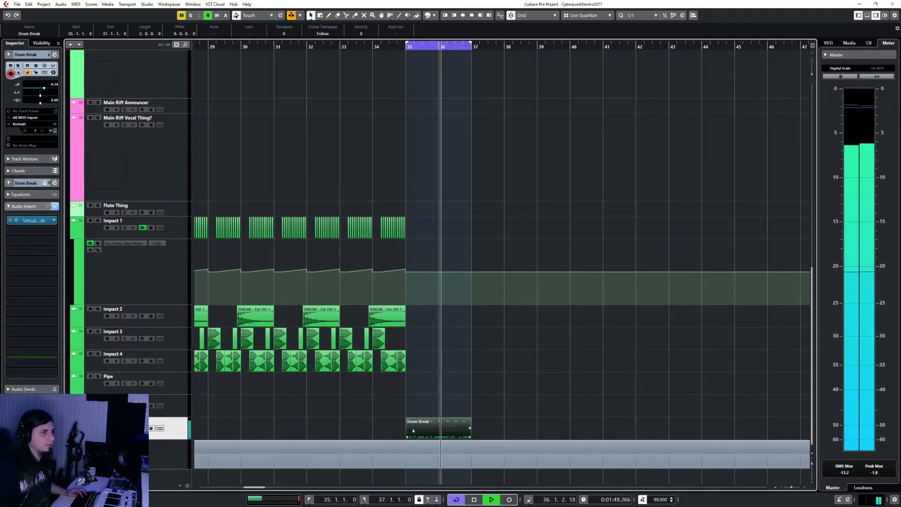
pyautogui.doubleClick(418, 420)
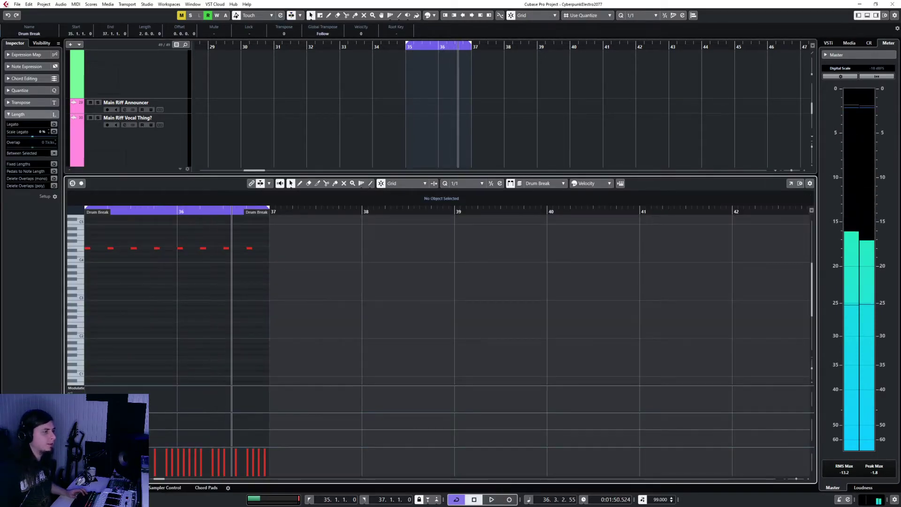
pyautogui.hotkey('ctrl', 'e')
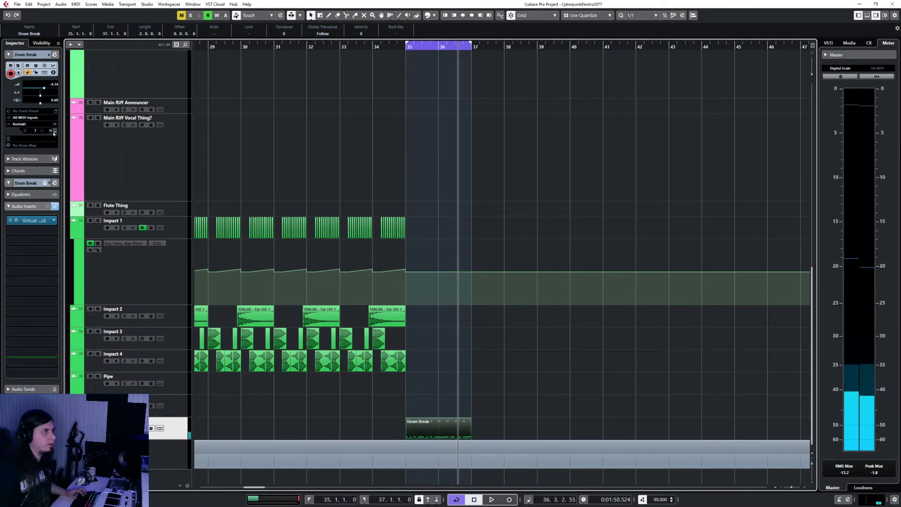
# - Swap the snare in the Drum Break track's Kontakt drum kit for the Yamaha Recording Custom Birch 14x8" Snare and close the instrument
pyautogui.click(55, 131)
pyautogui.click(515, 213)
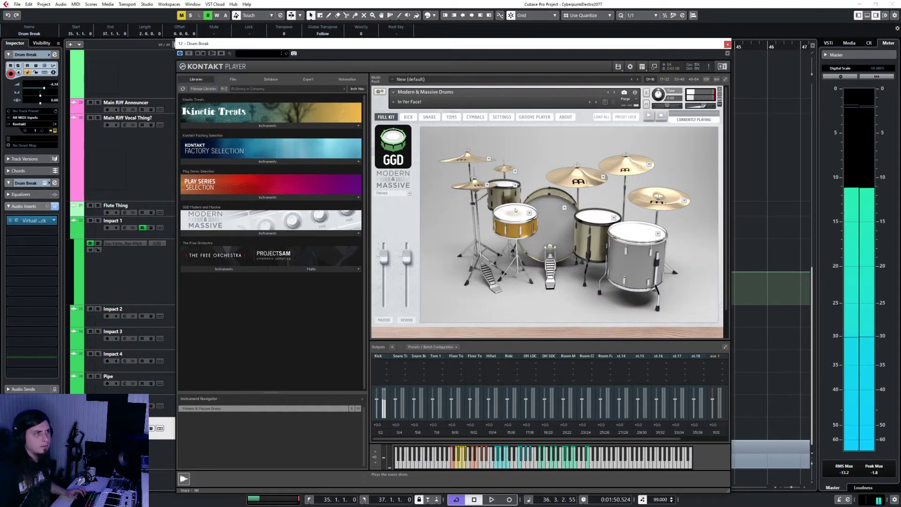
pyautogui.click(429, 117)
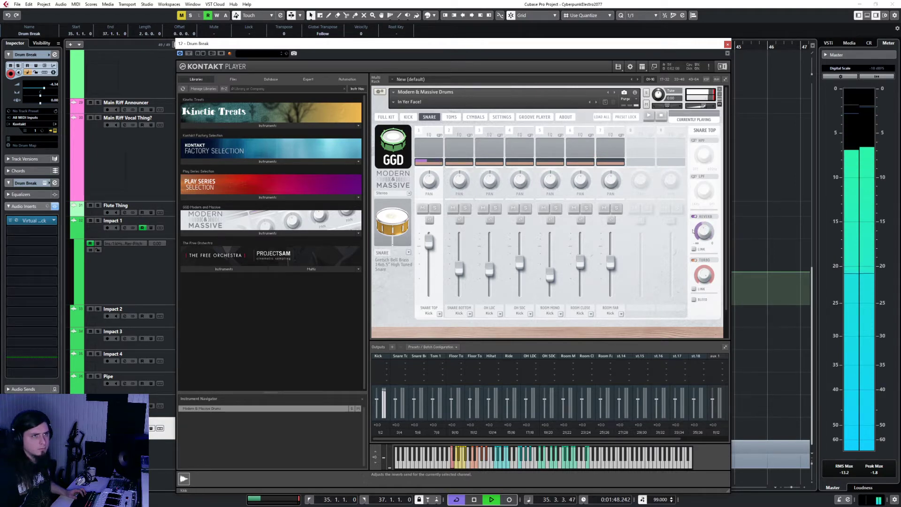
pyautogui.click(408, 253)
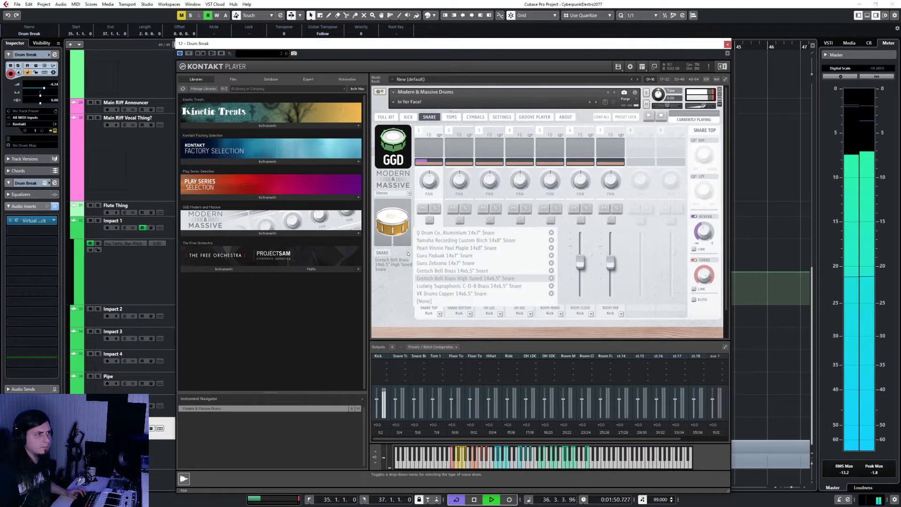
pyautogui.click(445, 241)
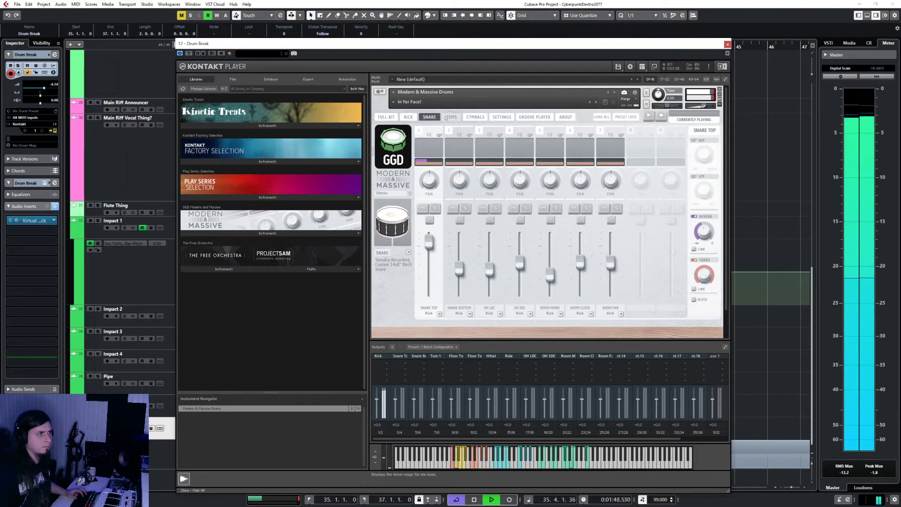
pyautogui.click(727, 45)
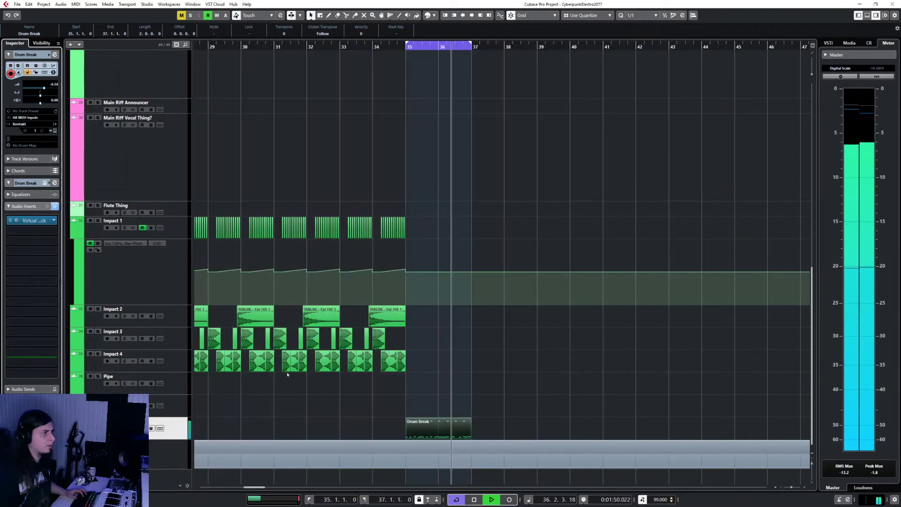
# - Add JST Clip to the Drum Break track's second insert slot with increased clipping, and lower the track volume to -7.58
pyautogui.click(38, 229)
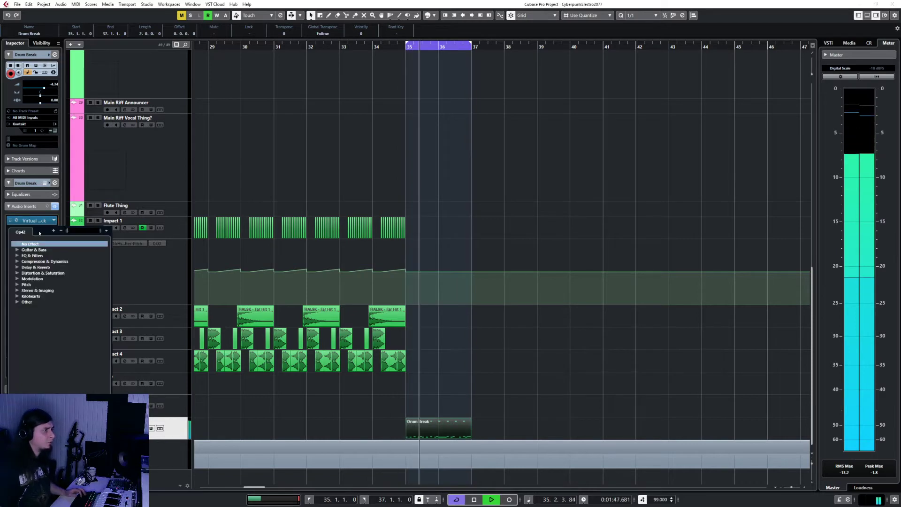
pyautogui.write('clip')
pyautogui.press('Return')
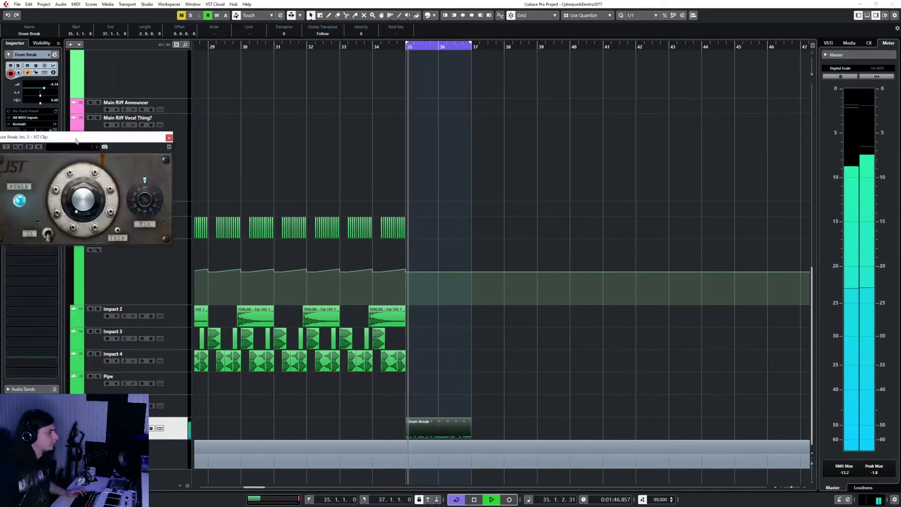
pyautogui.scroll(5, 420, 242)
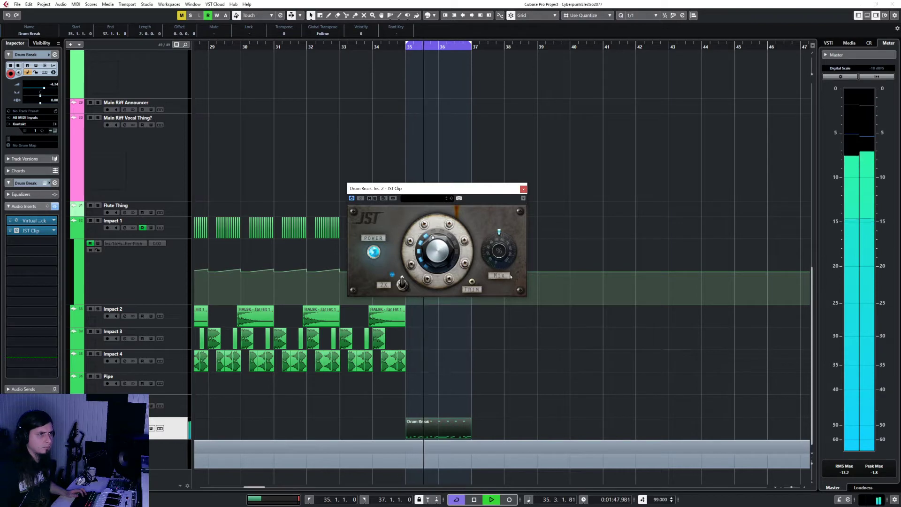
pyautogui.click(523, 189)
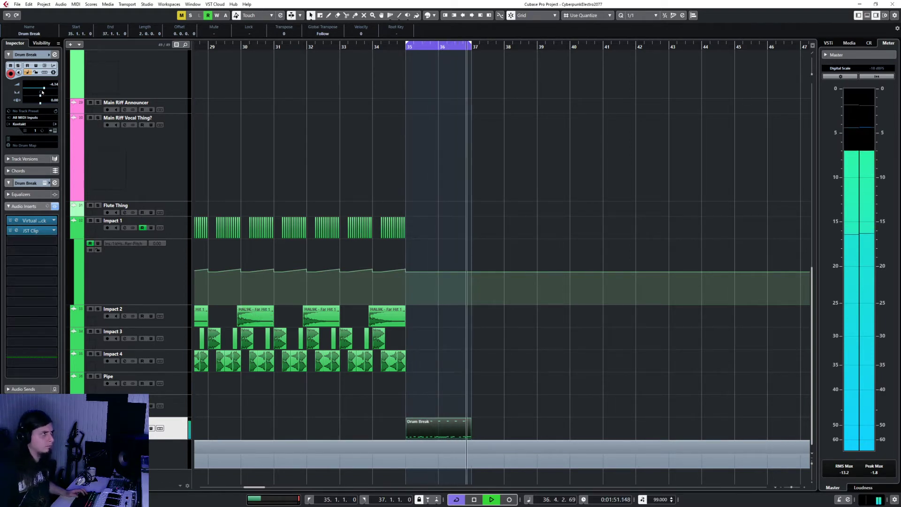
pyautogui.moveTo(43, 88); pyautogui.dragTo(41, 89)
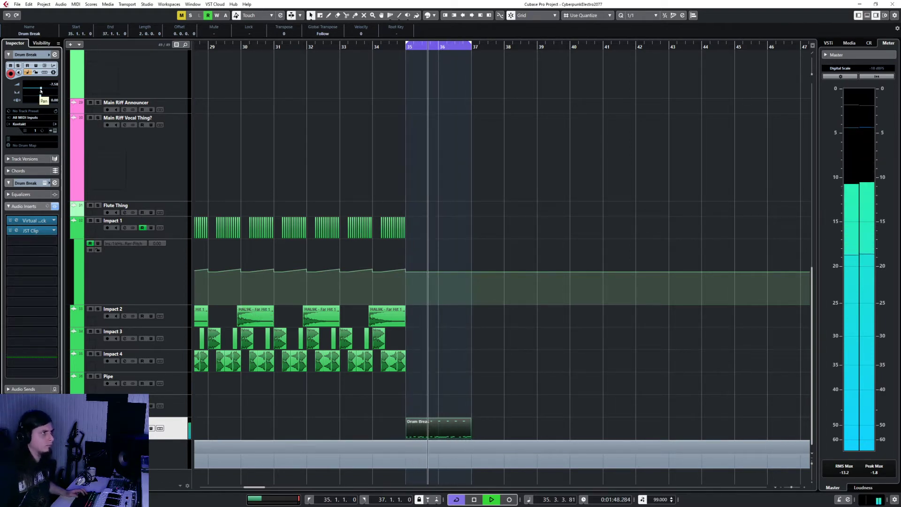
pyautogui.press('space')
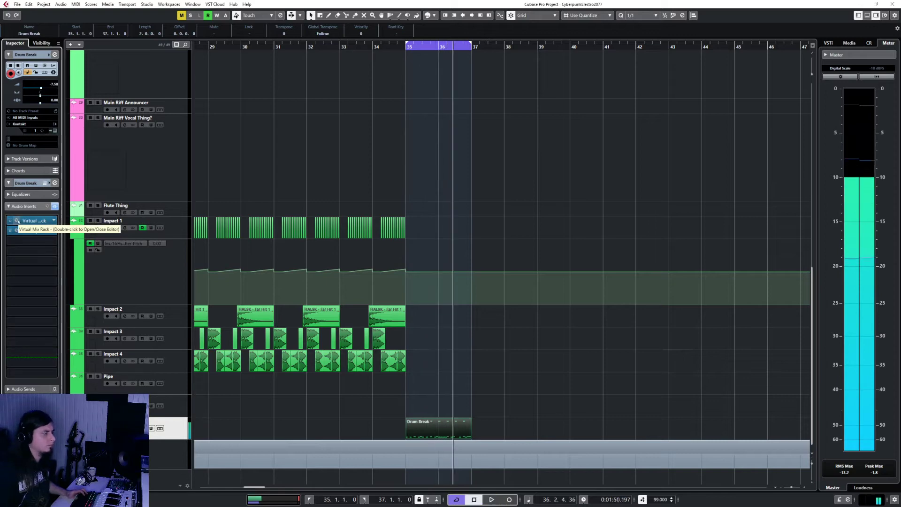
# - Open the Drum Break track's Kontakt drum kit and lower the Kick Sum level slightly while the loop plays
pyautogui.click(53, 130)
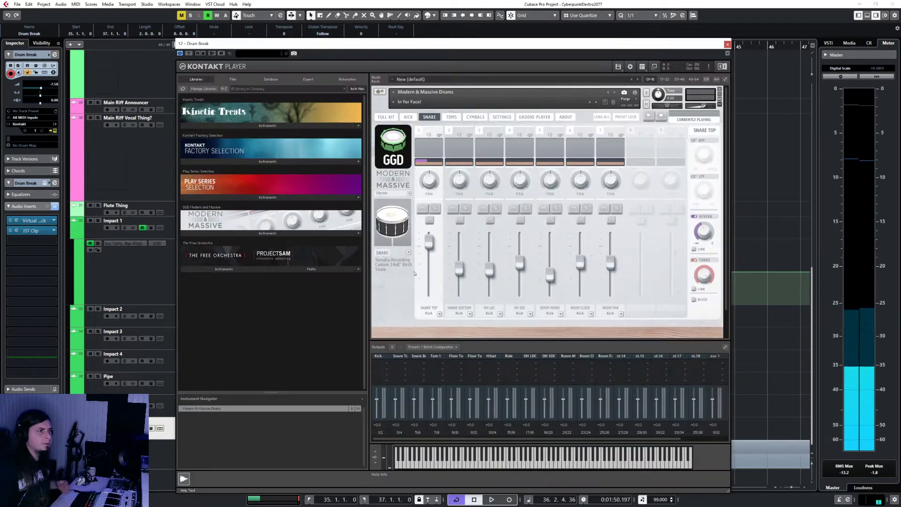
pyautogui.click(409, 117)
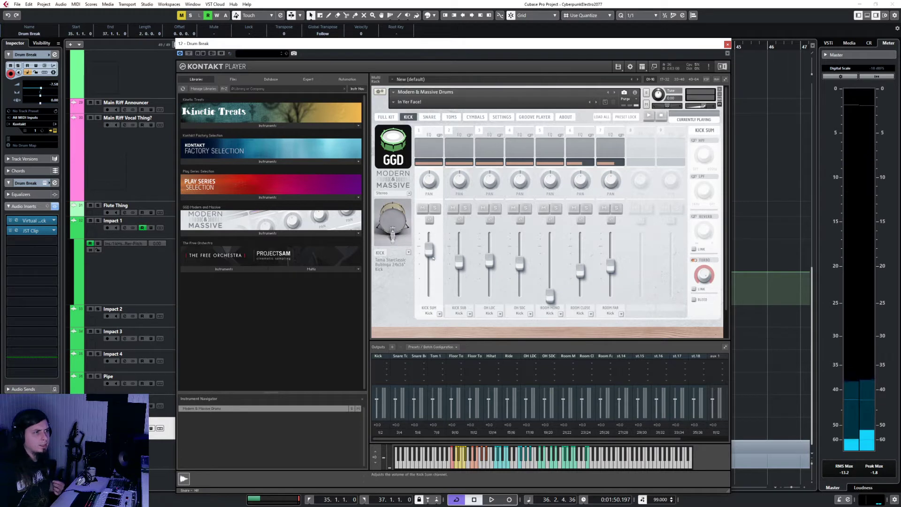
pyautogui.press('space')
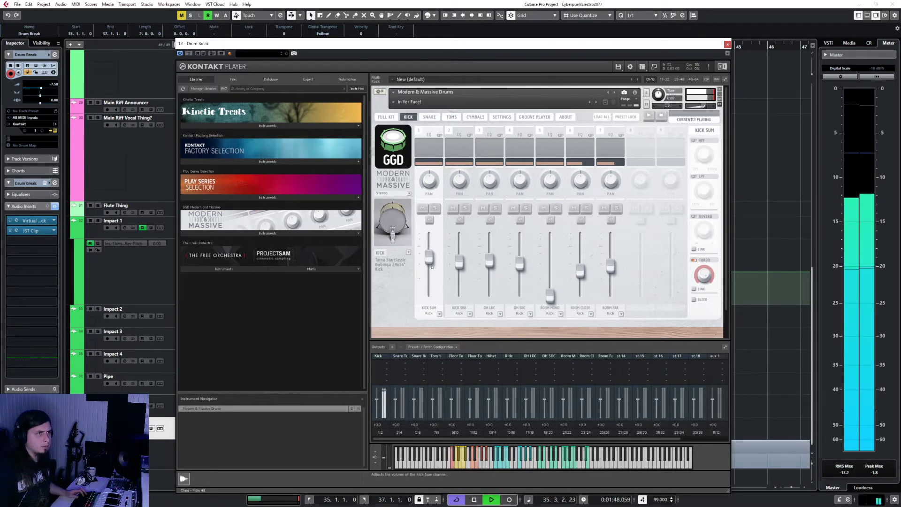
# - Examine the drum kit's snare, tom, cymbal and overhead settings, and the track's Virtual Mix Rack modules
pyautogui.click(429, 117)
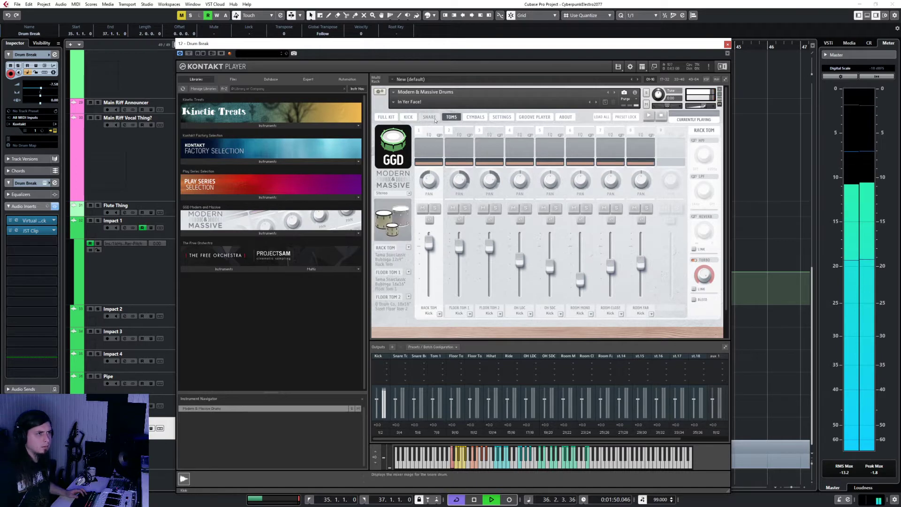
pyautogui.click(476, 117)
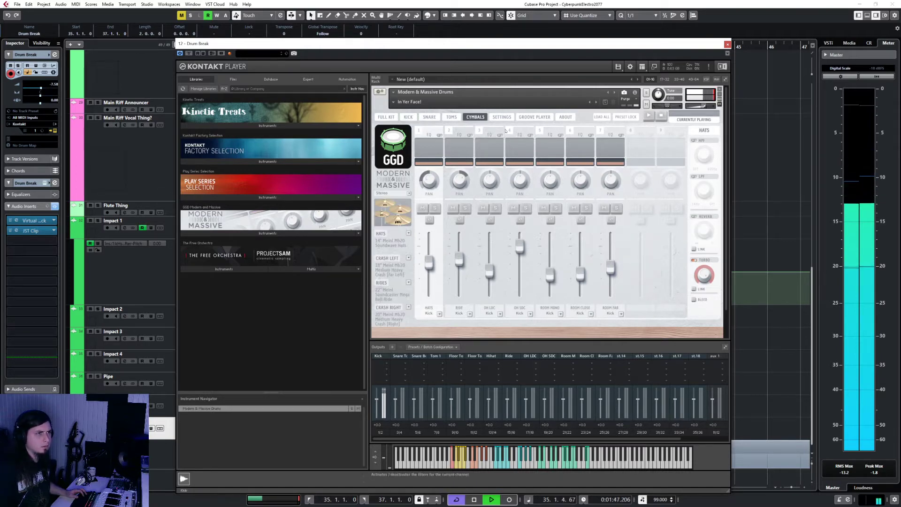
pyautogui.click(502, 117)
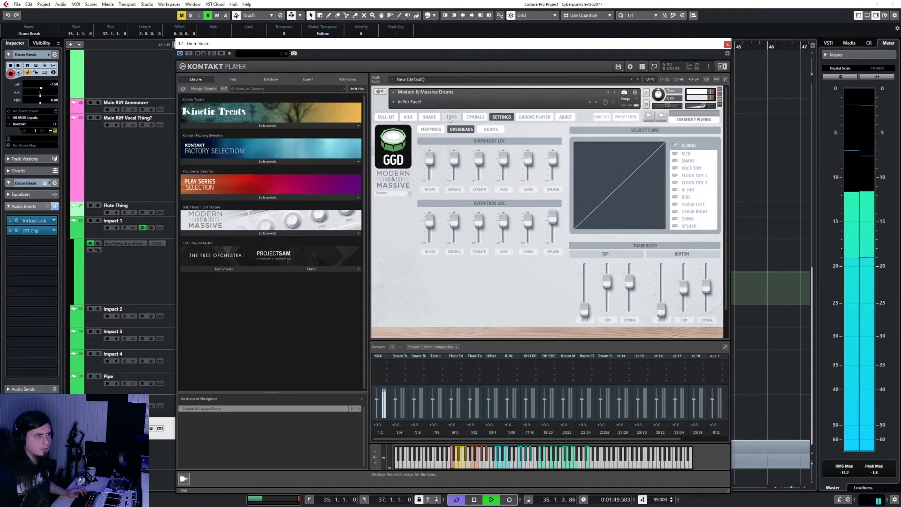
pyautogui.click(17, 221)
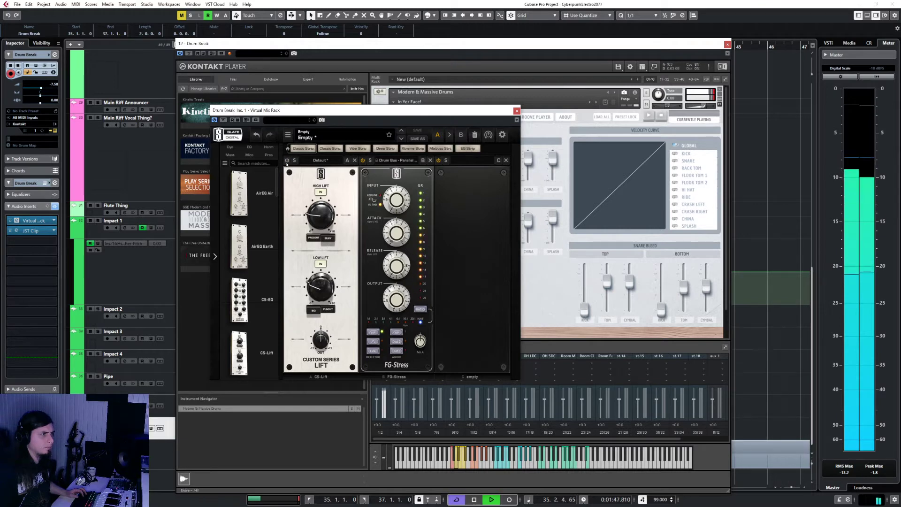
pyautogui.click(516, 111)
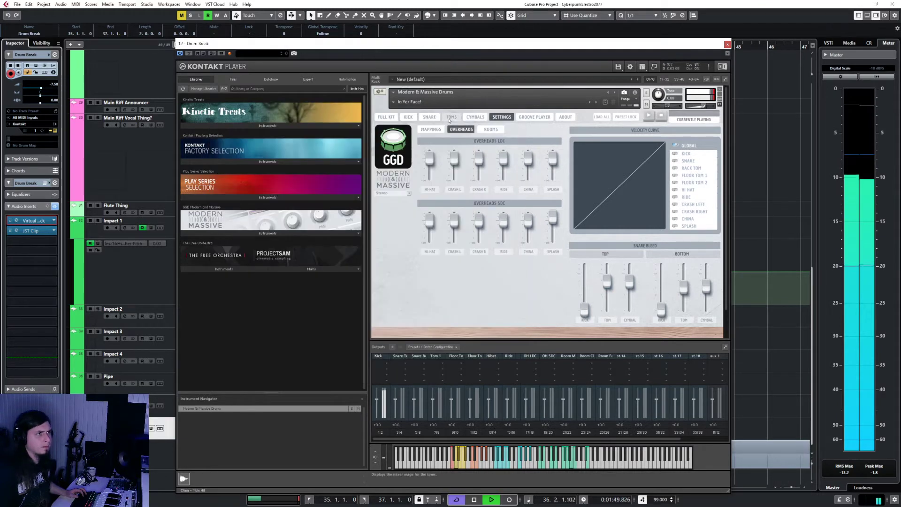
# - Reduce the kick's Kick Sum level further in the drum kit mixer and balance it against the Kick Sub
pyautogui.click(407, 117)
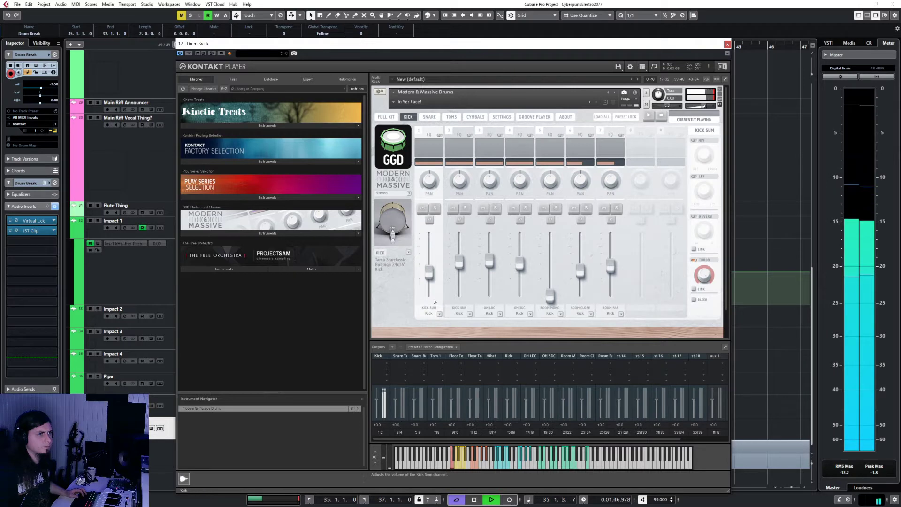
pyautogui.moveTo(463, 268); pyautogui.dragTo(467, 309)
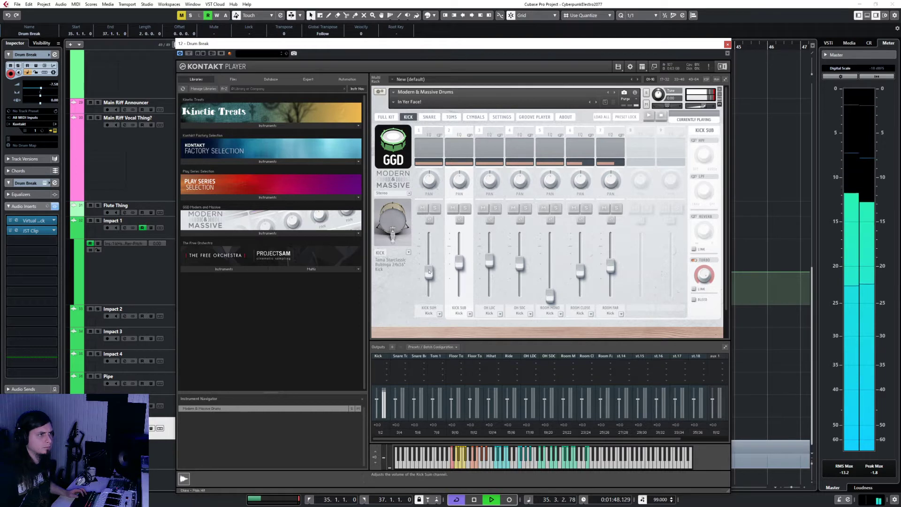
pyautogui.moveTo(429, 271); pyautogui.dragTo(432, 264)
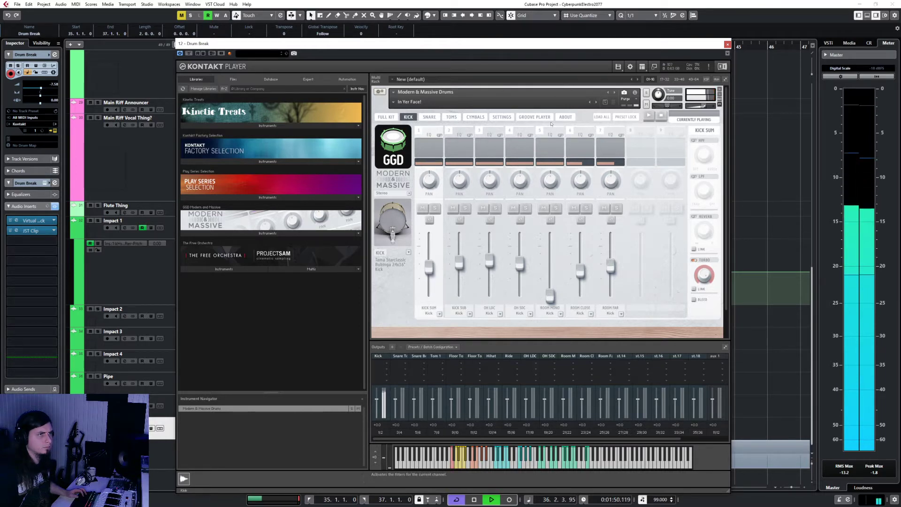
# - Raise the snare's OH LOC, OH SOC and room microphone levels in the drum kit and close the instrument
pyautogui.click(434, 118)
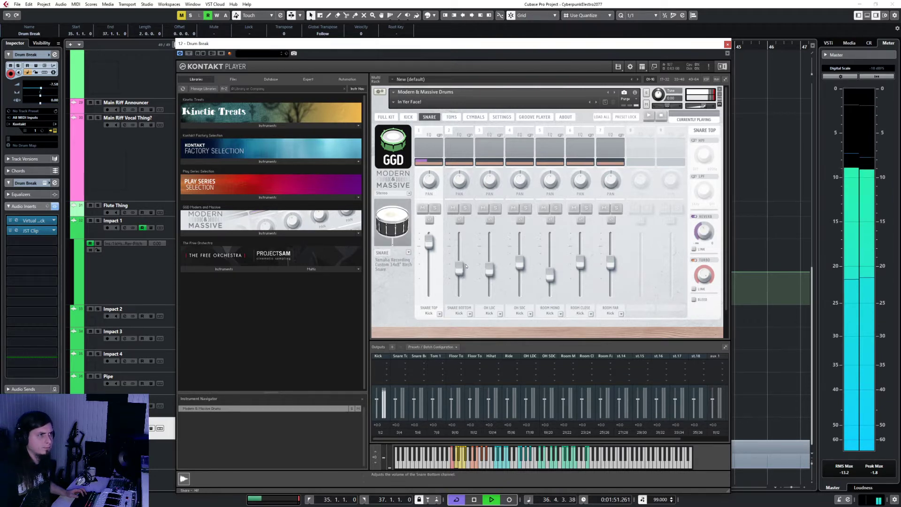
pyautogui.click(489, 270)
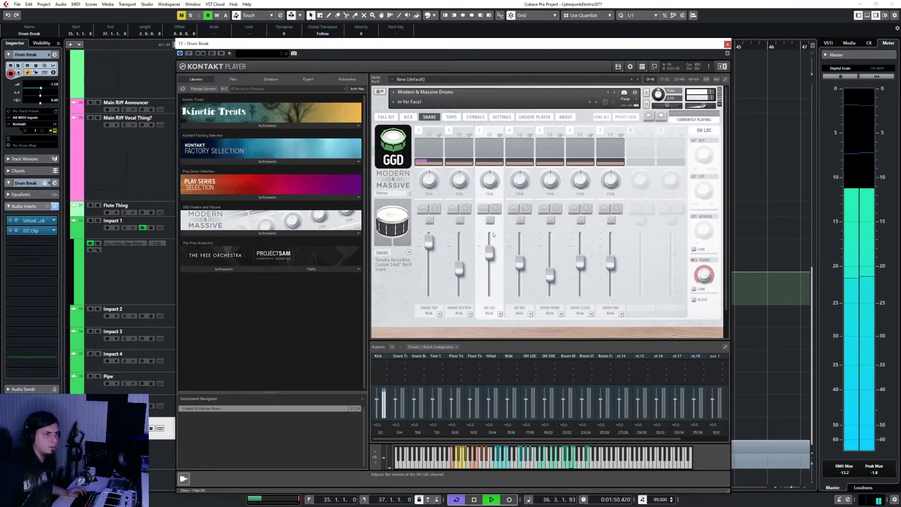
pyautogui.moveTo(517, 266); pyautogui.dragTo(523, 248)
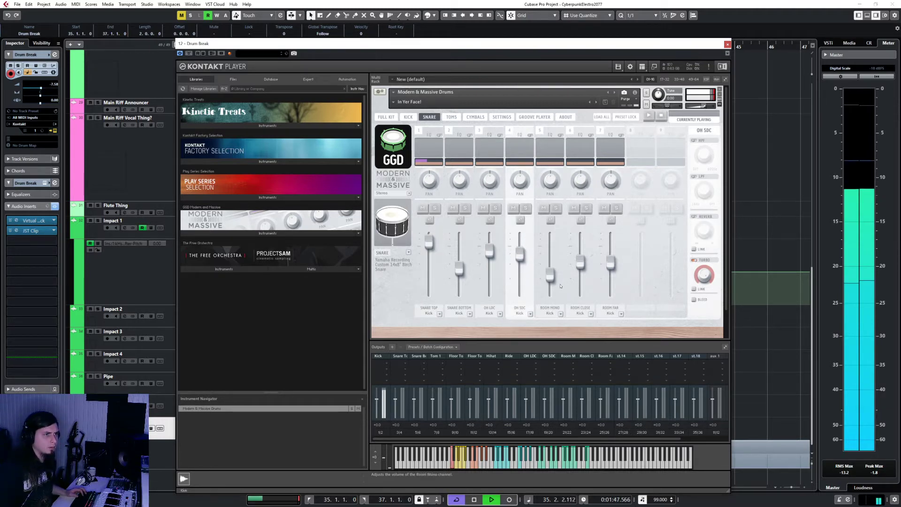
pyautogui.moveTo(551, 276); pyautogui.dragTo(553, 258)
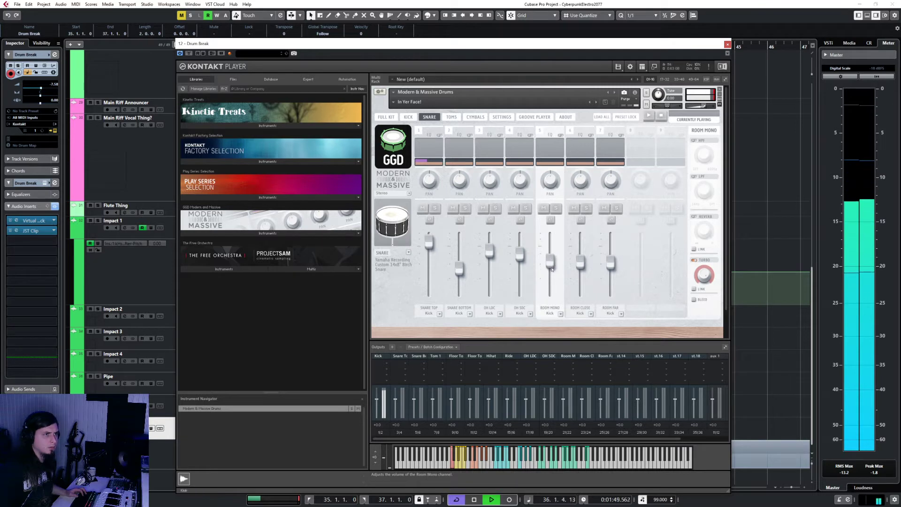
pyautogui.moveTo(582, 264); pyautogui.dragTo(612, 255)
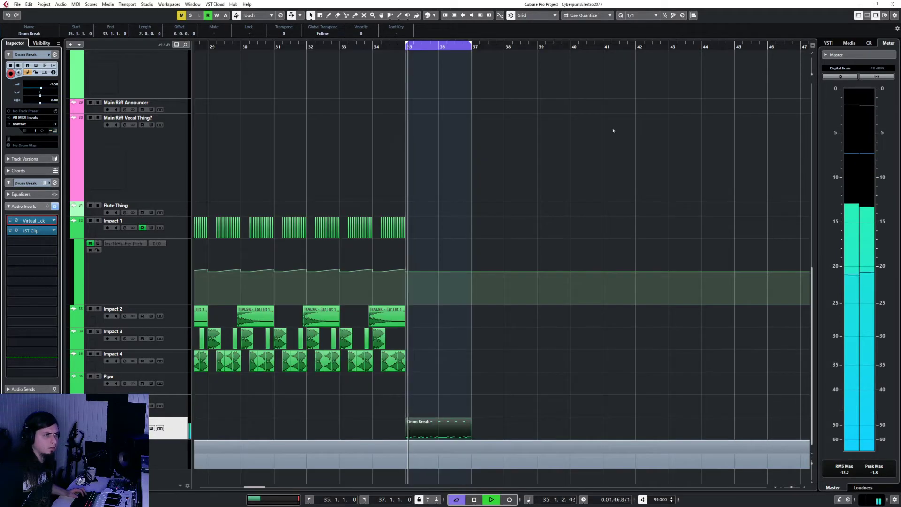
pyautogui.click(727, 44)
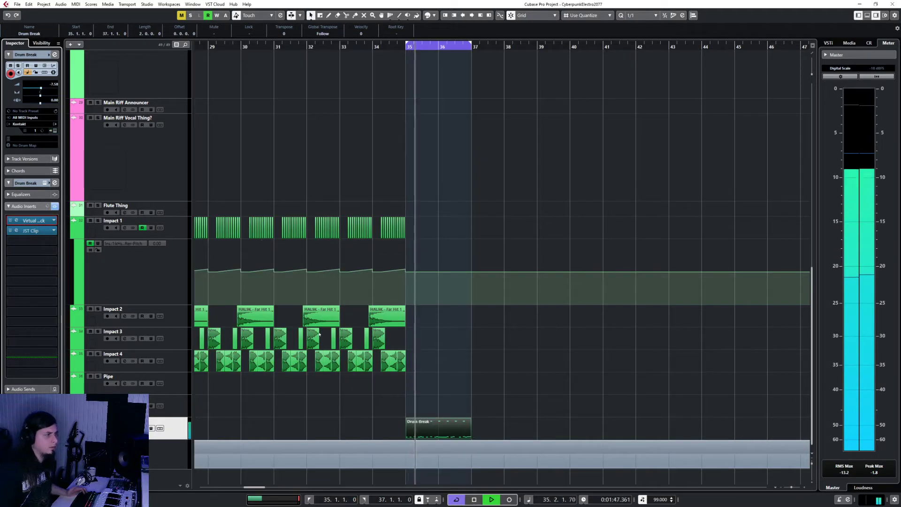
# - Try the Kilohearts Bitcrush effect in the Drum Break track's third insert slot
pyautogui.click(48, 240)
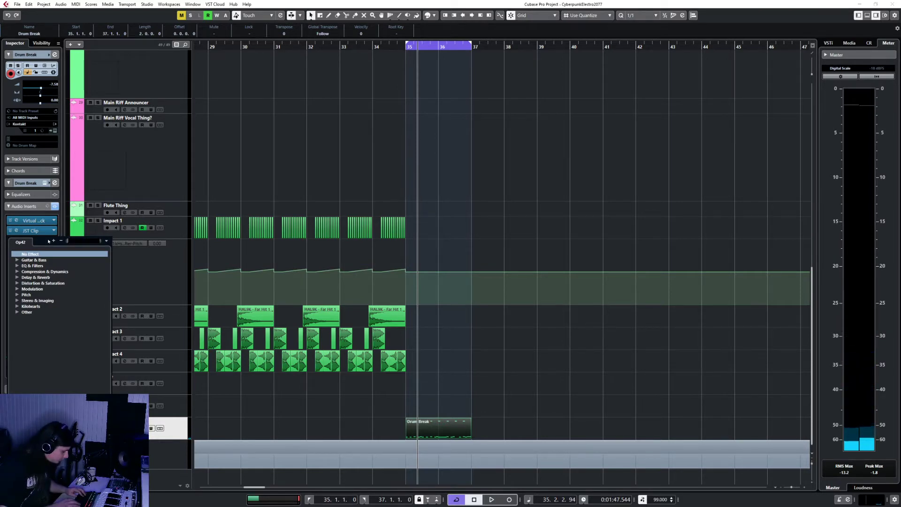
pyautogui.write('bit')
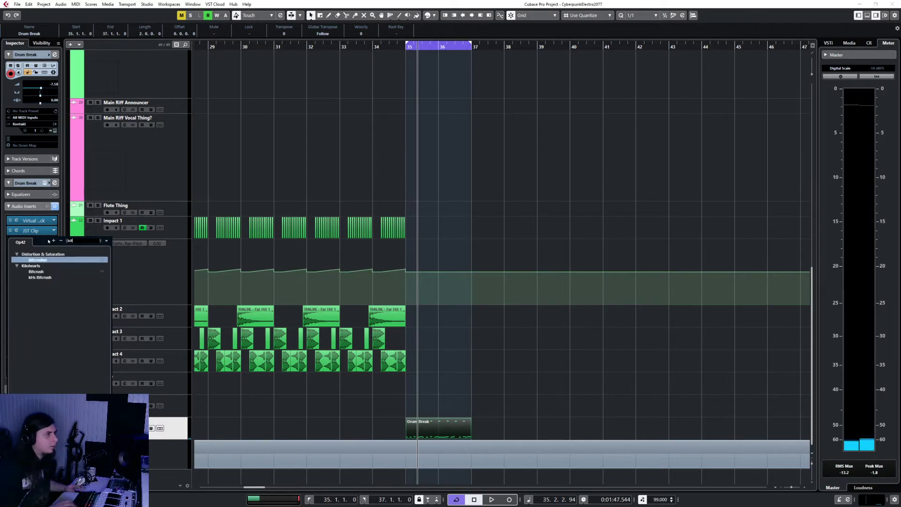
pyautogui.click(43, 271)
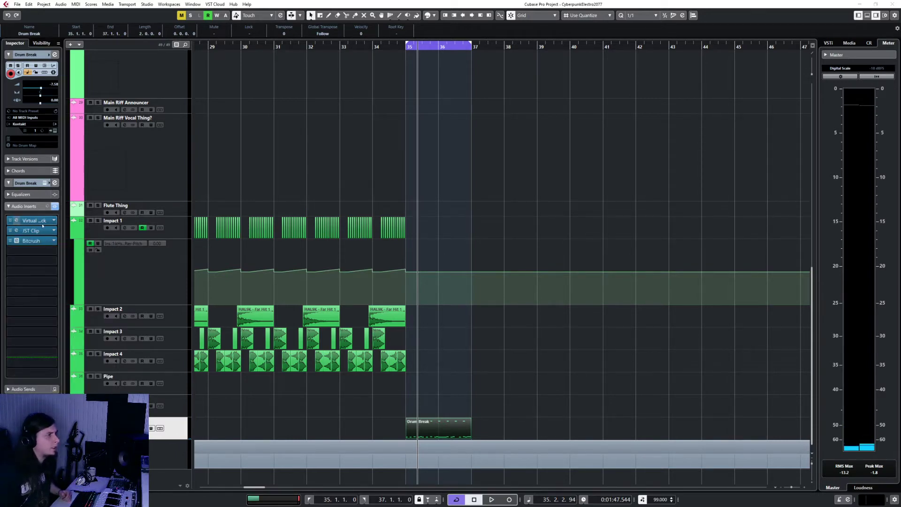
# - Replace the effect in the third insert slot with kHs Bitcrush and test its Mix amount while the loop plays
pyautogui.click(54, 241)
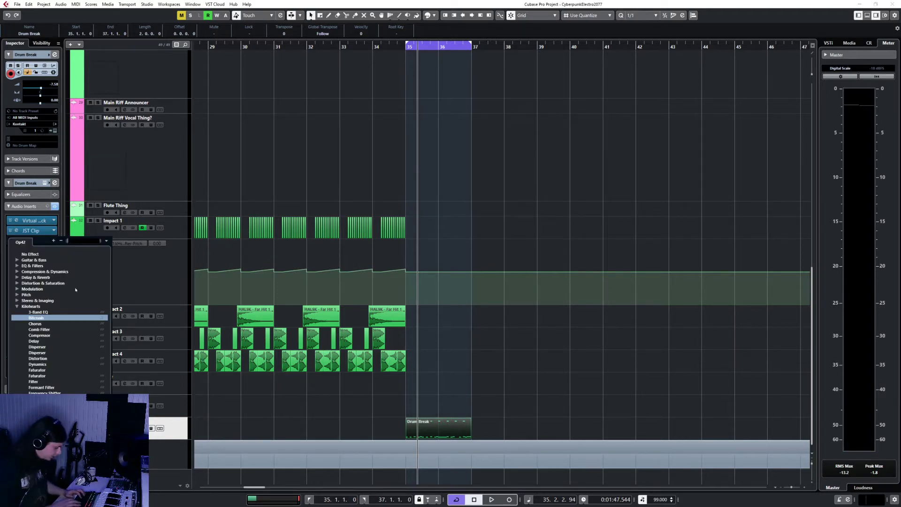
pyautogui.write('bitc')
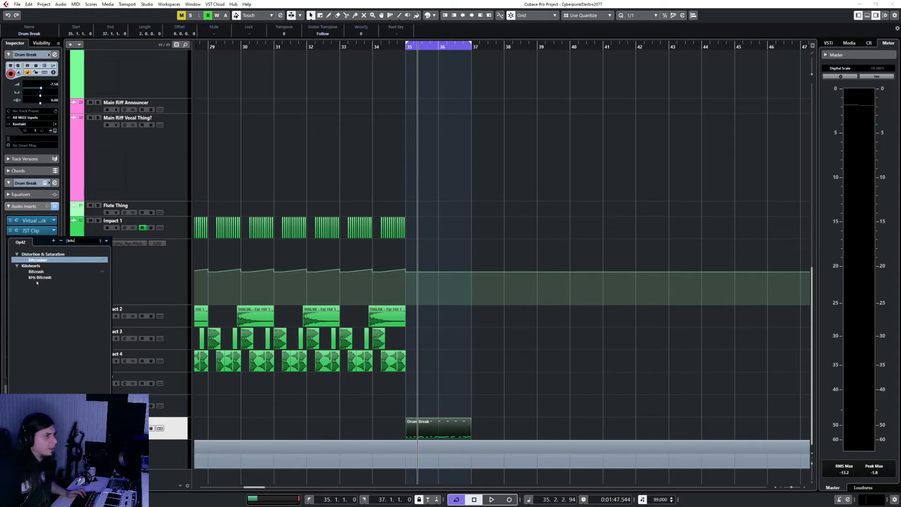
pyautogui.click(31, 278)
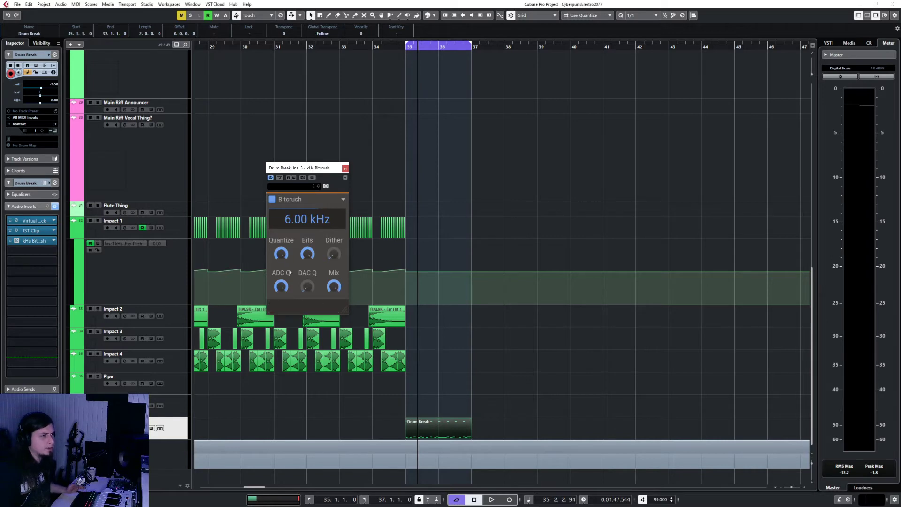
pyautogui.press('space')
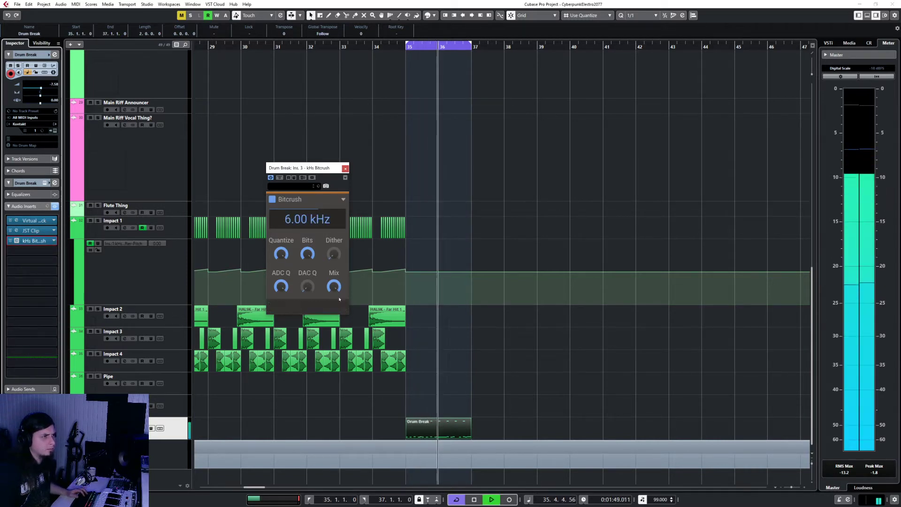
pyautogui.moveTo(334, 287); pyautogui.dragTo(333, 263)
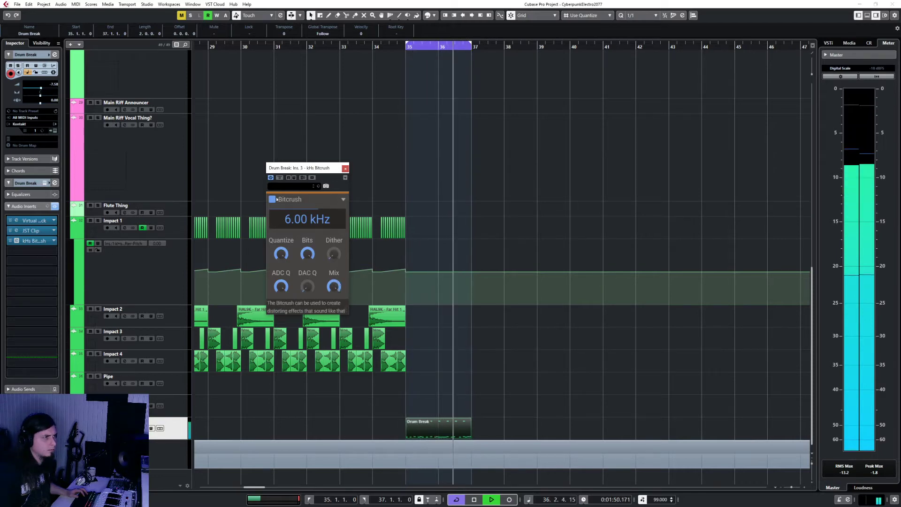
# - Check the factory and user preset folders of kHs Bitcrush and close the preset browser
pyautogui.click(343, 200)
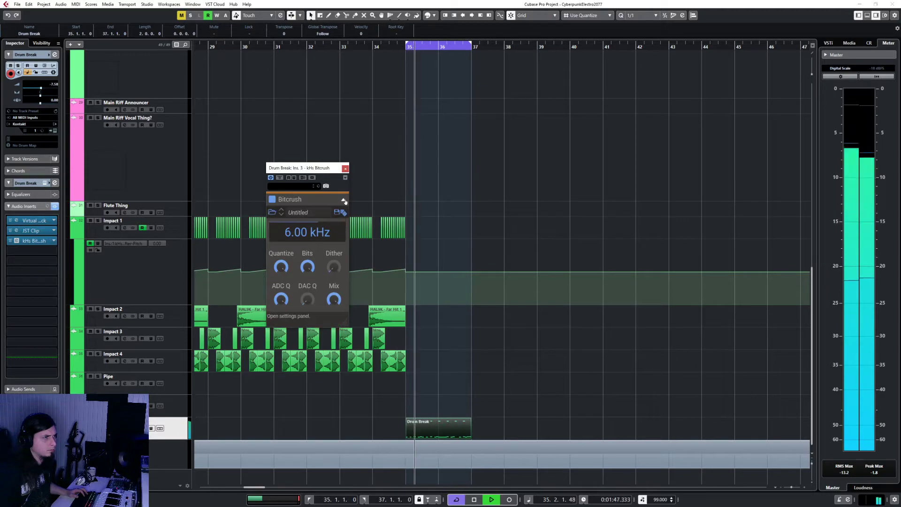
pyautogui.click(271, 212)
pyautogui.click(294, 246)
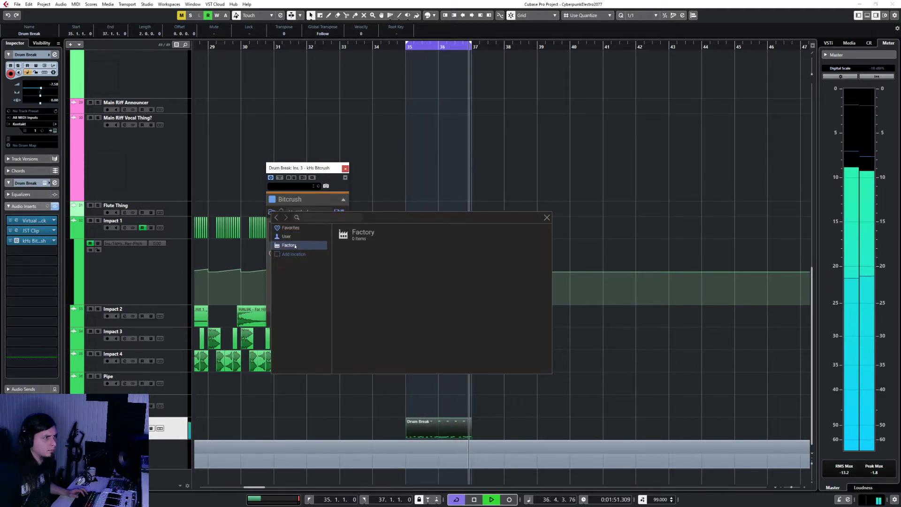
pyautogui.click(305, 237)
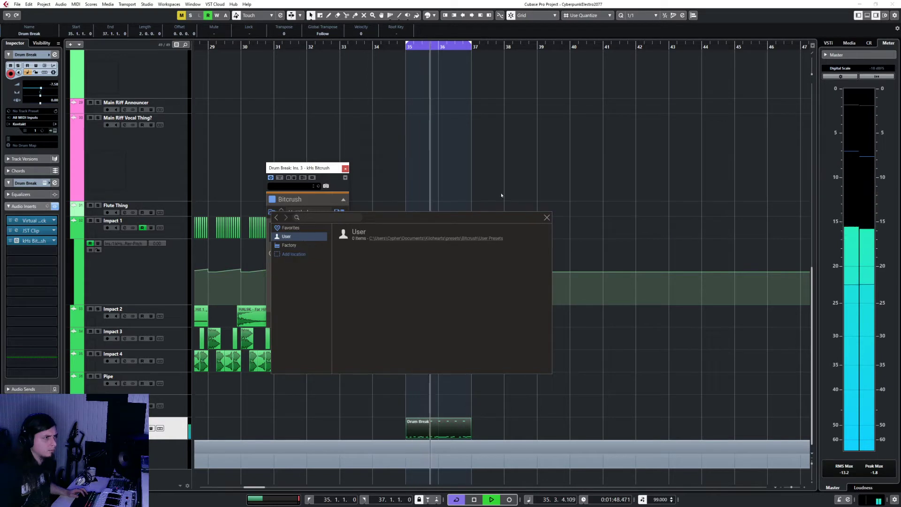
pyautogui.click(547, 217)
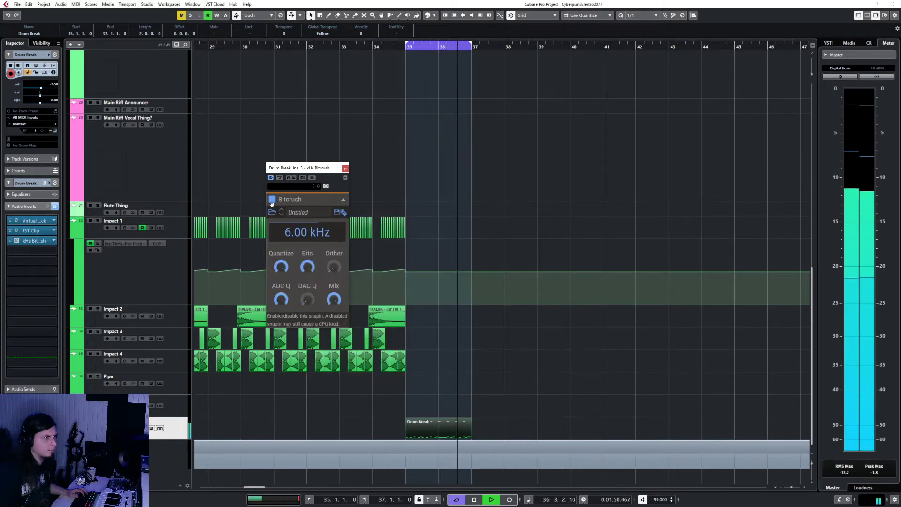
# - Set Dither to about 40 % and lower the Mix amount in kHs Bitcrush, close the effect and stop playback
pyautogui.moveTo(280, 267)
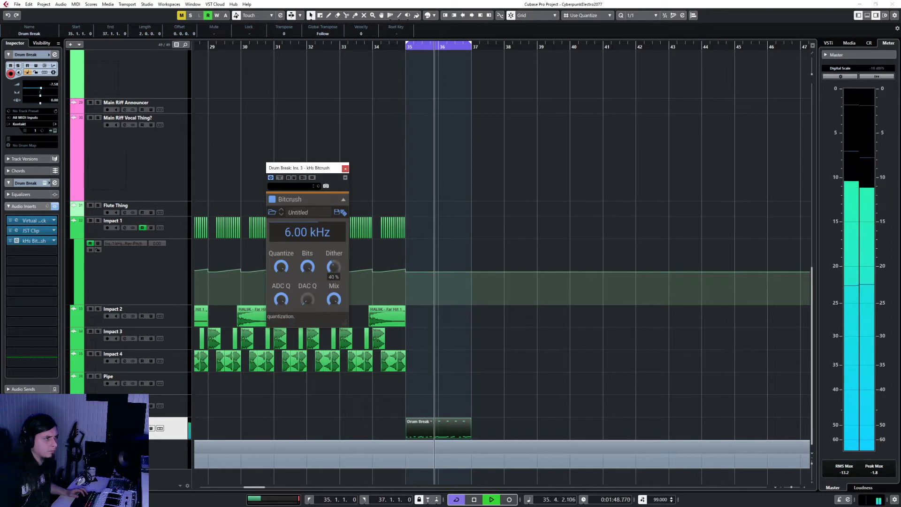
pyautogui.moveTo(333, 299)
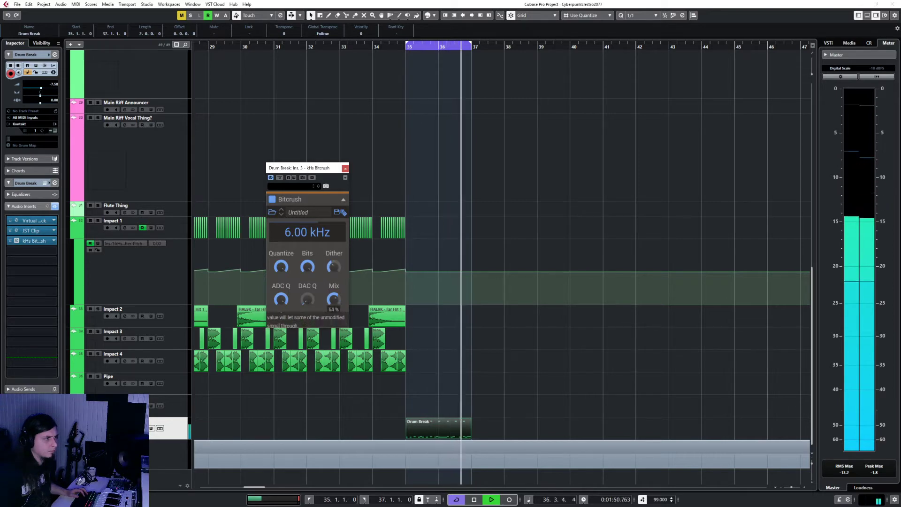
pyautogui.scroll(-5, 334, 299)
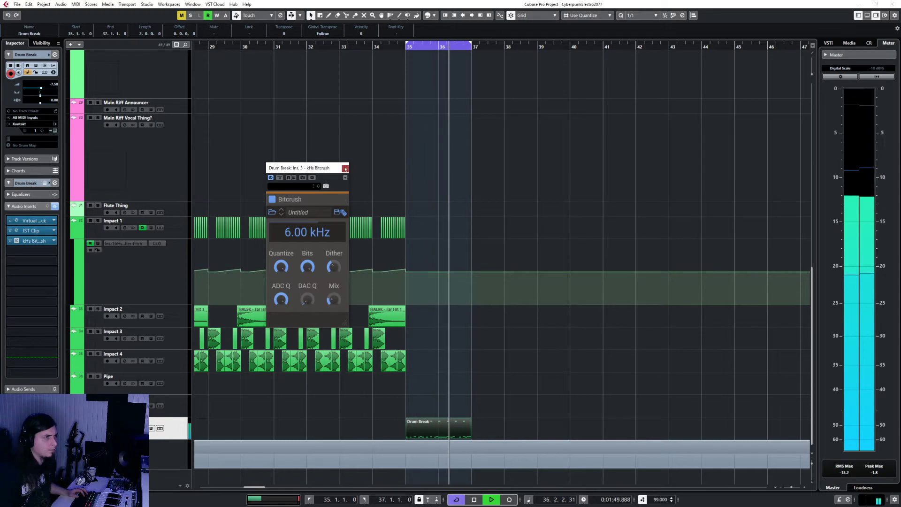
pyautogui.click(35, 240)
pyautogui.press('space')
# - Add the FG-S equalizer to the empty third module slot of Virtual Mix Rack on the Drum Break track
pyautogui.click(17, 222)
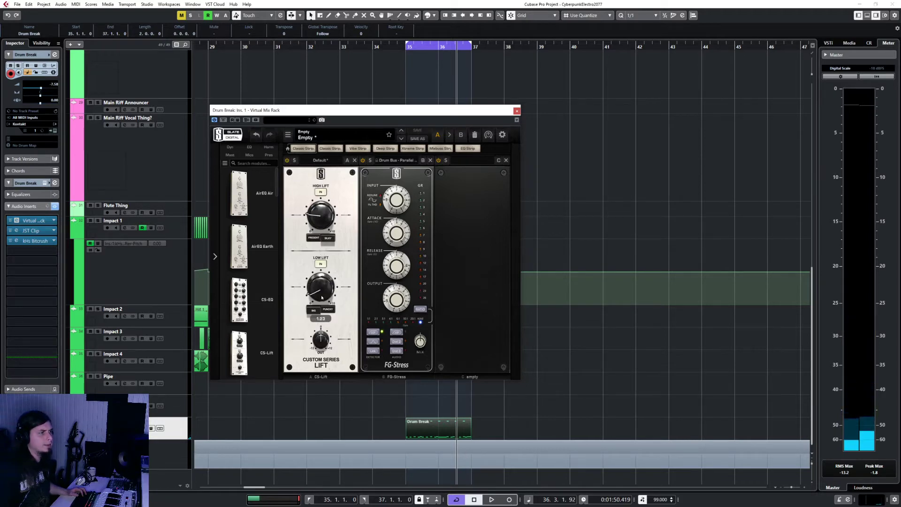
pyautogui.scroll(-8, 254, 253)
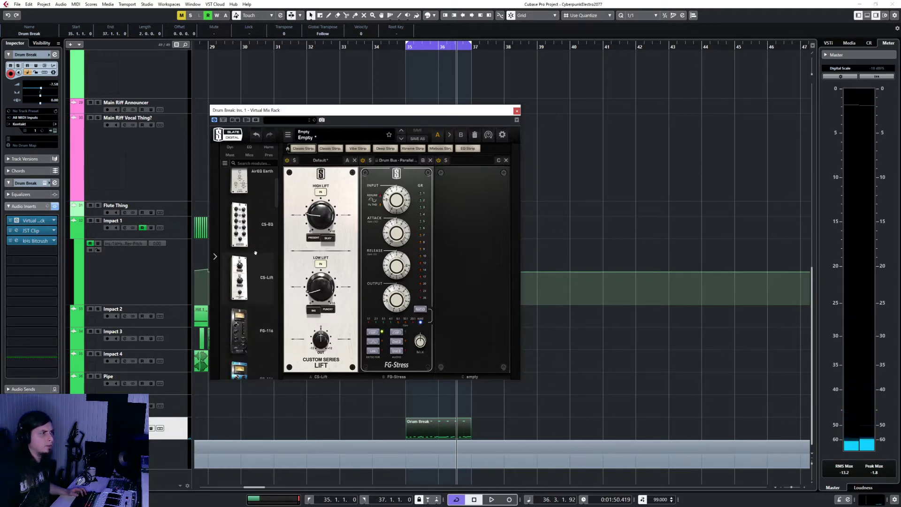
pyautogui.scroll(8, 254, 252)
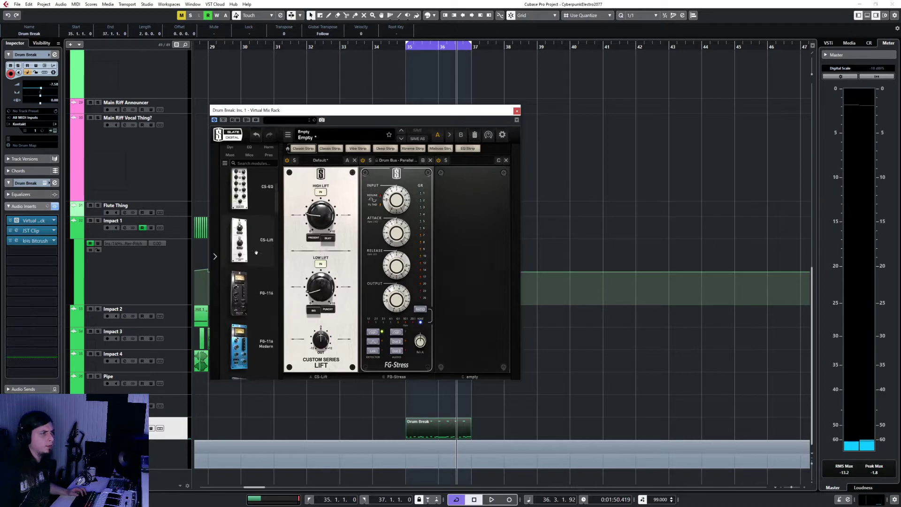
pyautogui.scroll(-10, 257, 252)
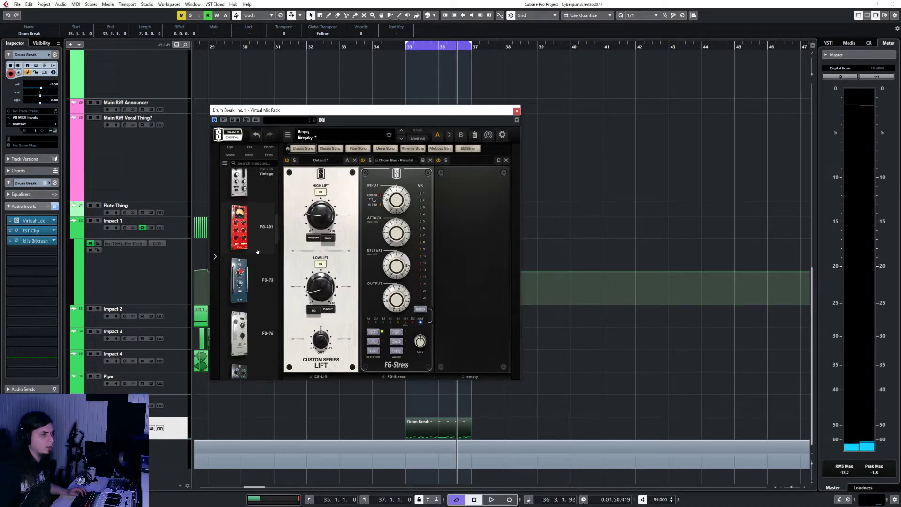
pyautogui.moveTo(244, 291); pyautogui.dragTo(471, 263)
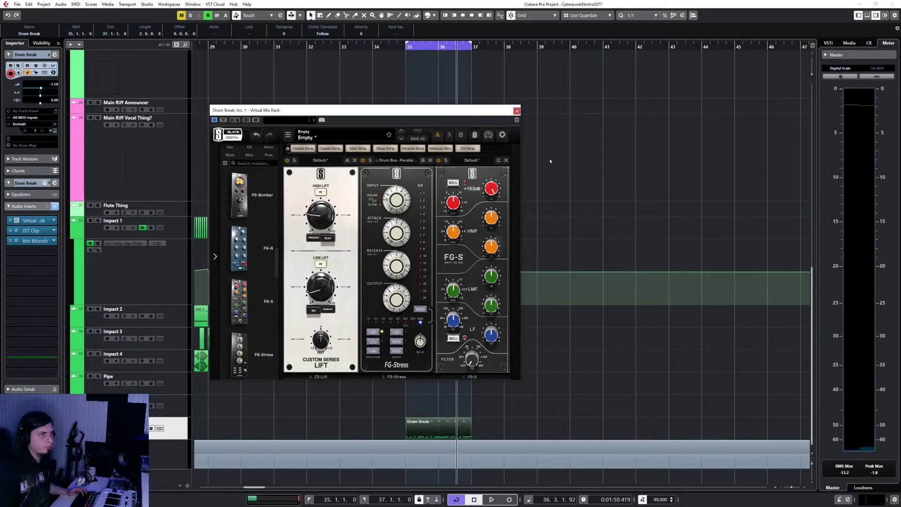
# - Adjust the high-frequency gain boost of the FG-S equalizer while the loop plays and close Virtual Mix Rack
pyautogui.press('space')
pyautogui.moveTo(491, 188); pyautogui.dragTo(493, 204)
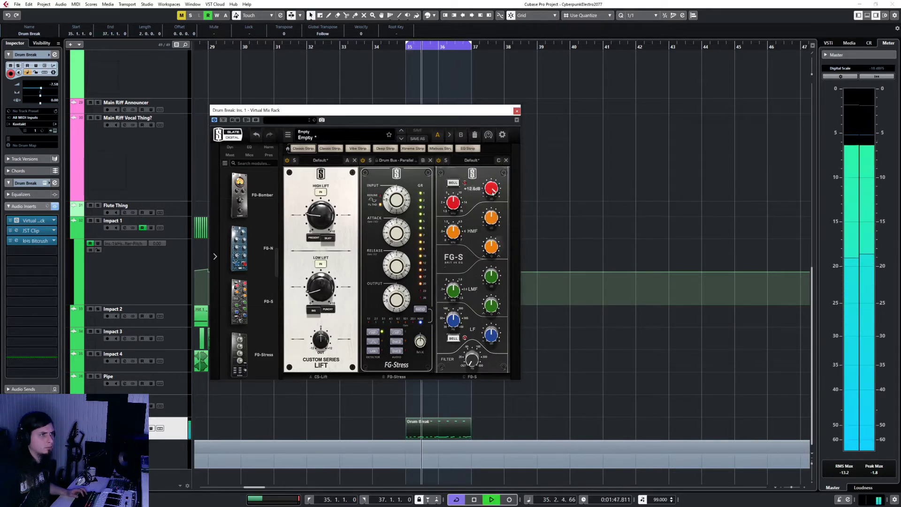
pyautogui.click(517, 110)
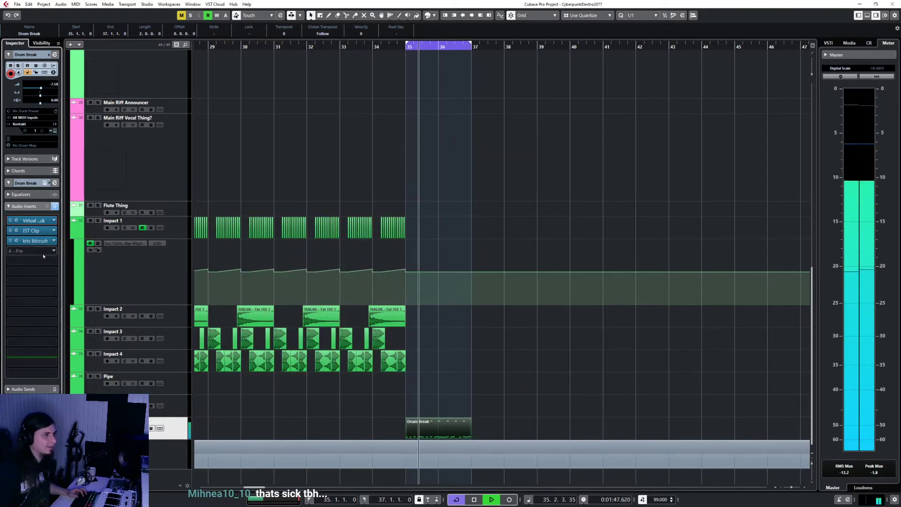
pyautogui.click(23, 251)
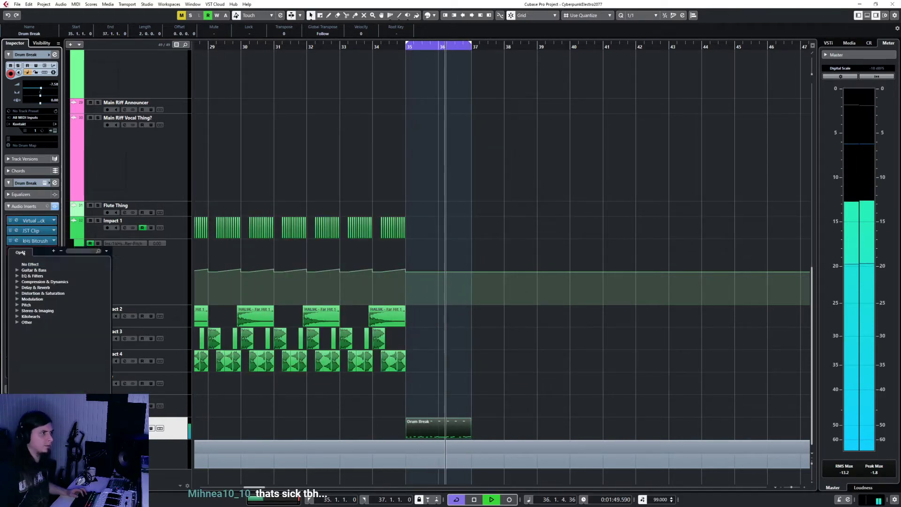
pyautogui.click(368, 2)
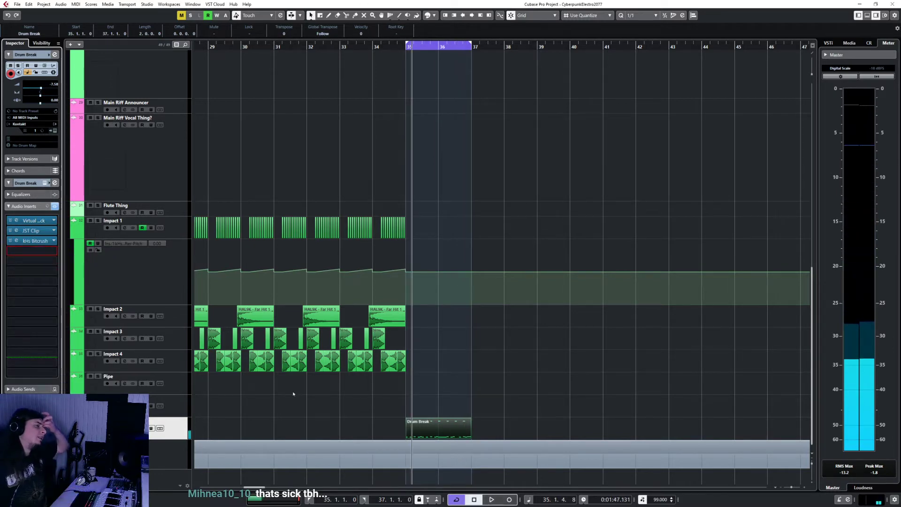
pyautogui.scroll(10, 293, 393)
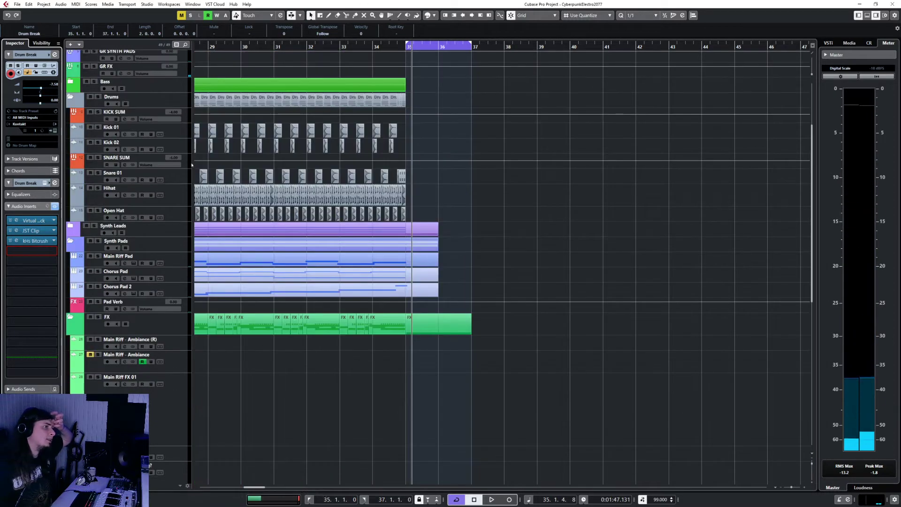
pyautogui.click(183, 178)
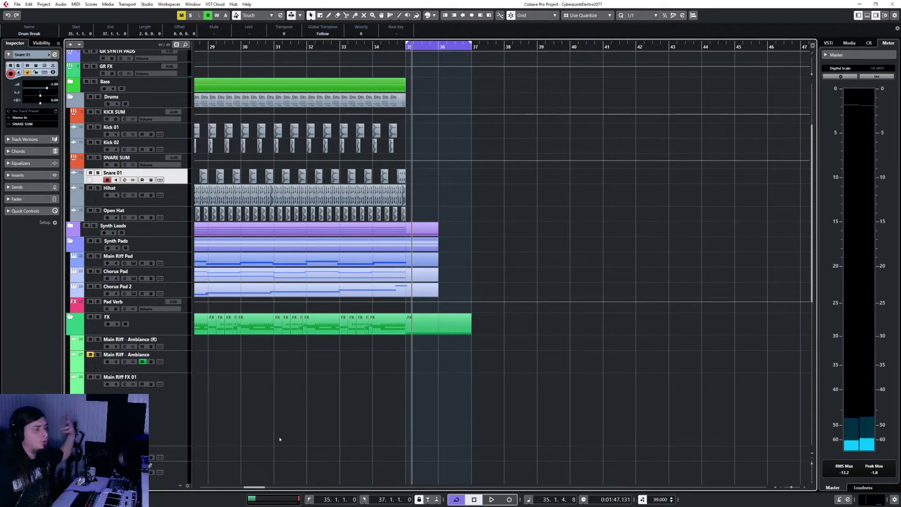
pyautogui.scroll(-10, 280, 439)
pyautogui.click(174, 425)
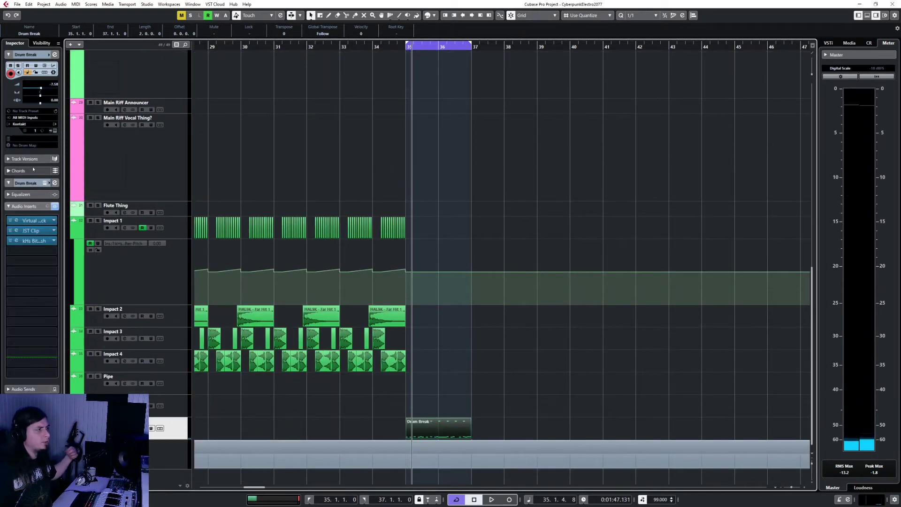
# - Load the VerbSuite Classics reverb into the Drum Break track's fourth insert slot
pyautogui.click(28, 251)
pyautogui.press('Right')
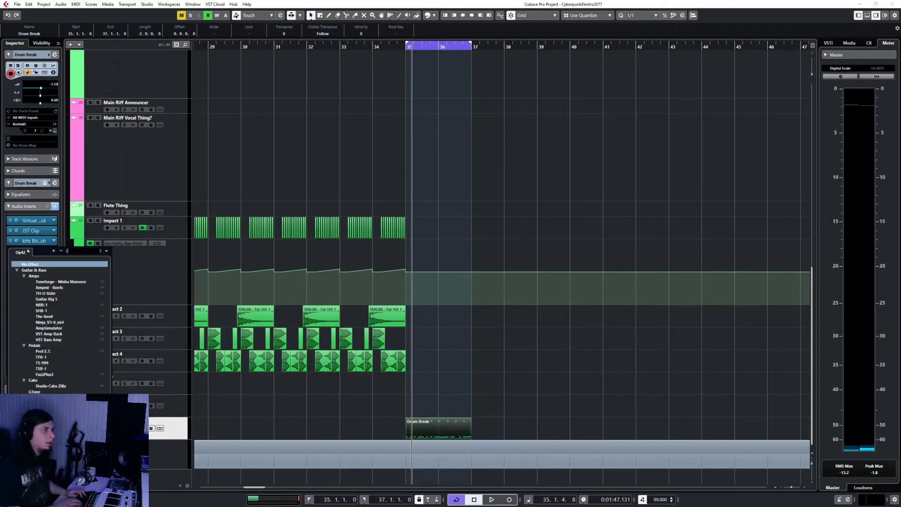
pyautogui.scroll(-10, 41, 373)
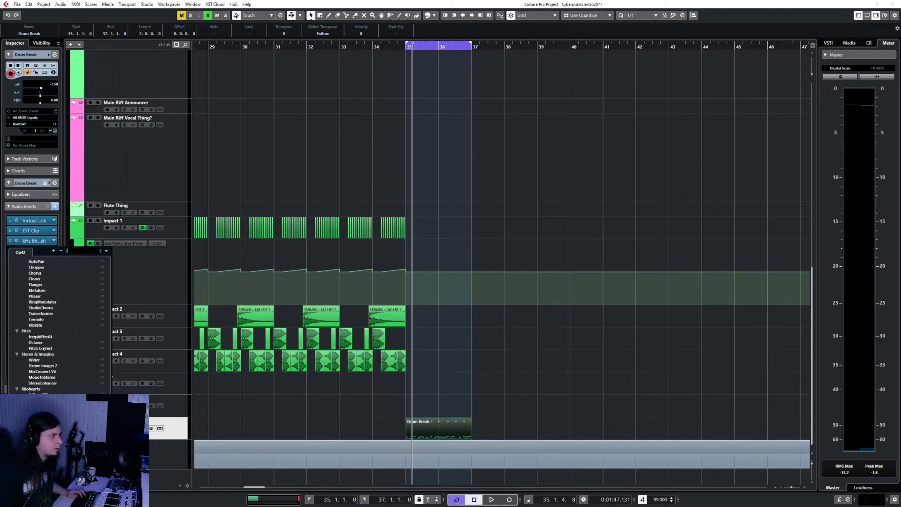
pyautogui.scroll(-8, 42, 349)
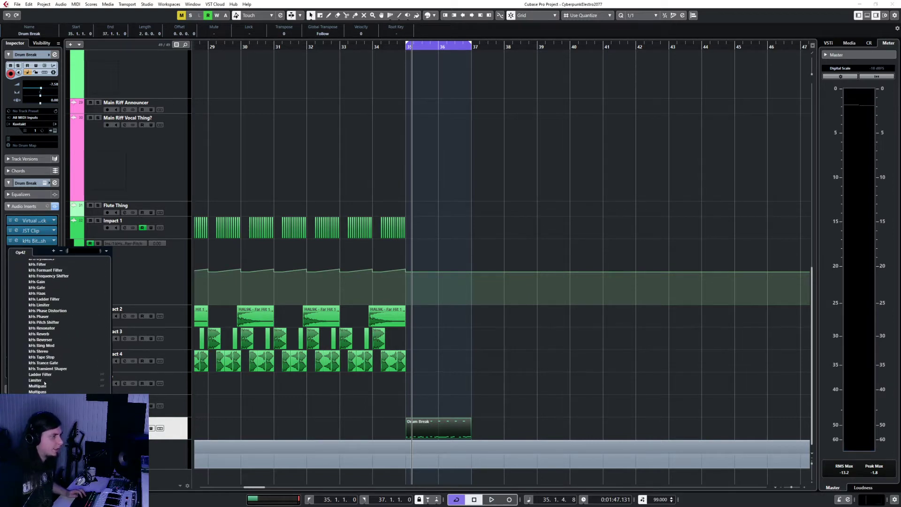
pyautogui.scroll(10, 45, 383)
pyautogui.scroll(6, 45, 380)
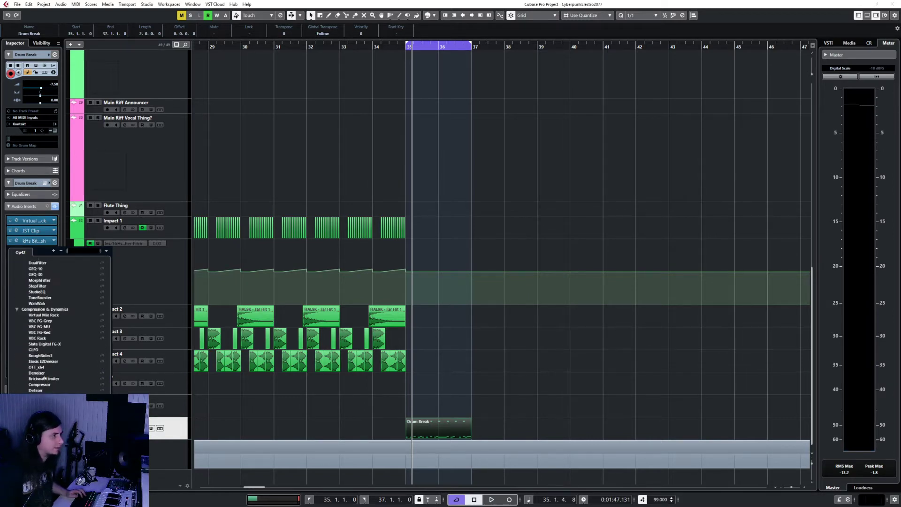
pyautogui.scroll(5, 45, 374)
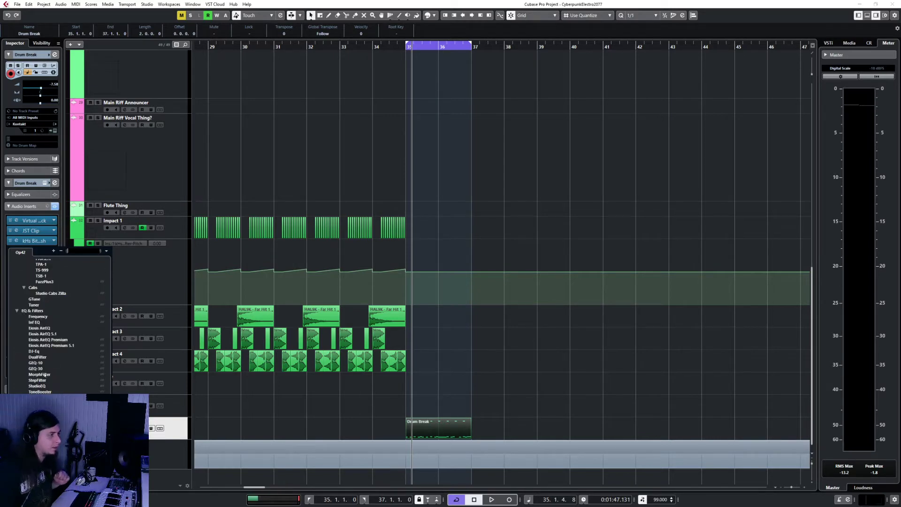
pyautogui.scroll(5, 42, 373)
pyautogui.scroll(-10, 41, 373)
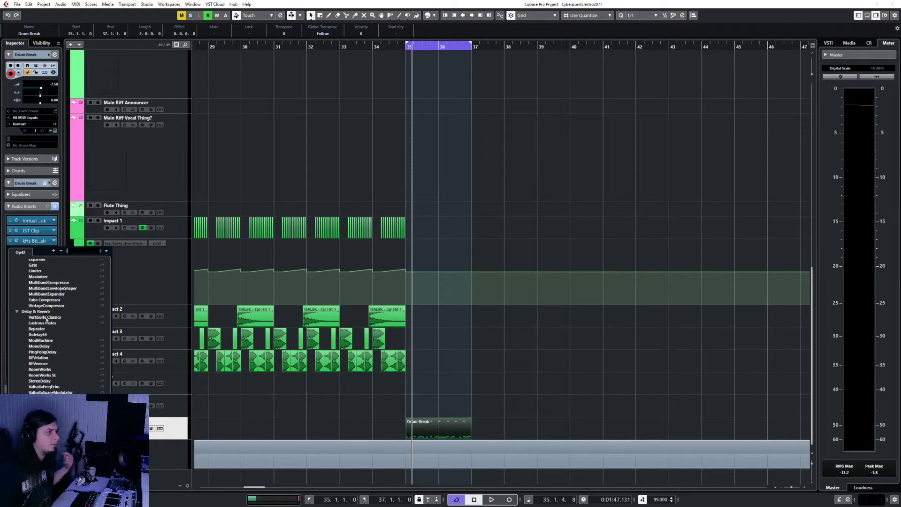
pyautogui.click(46, 317)
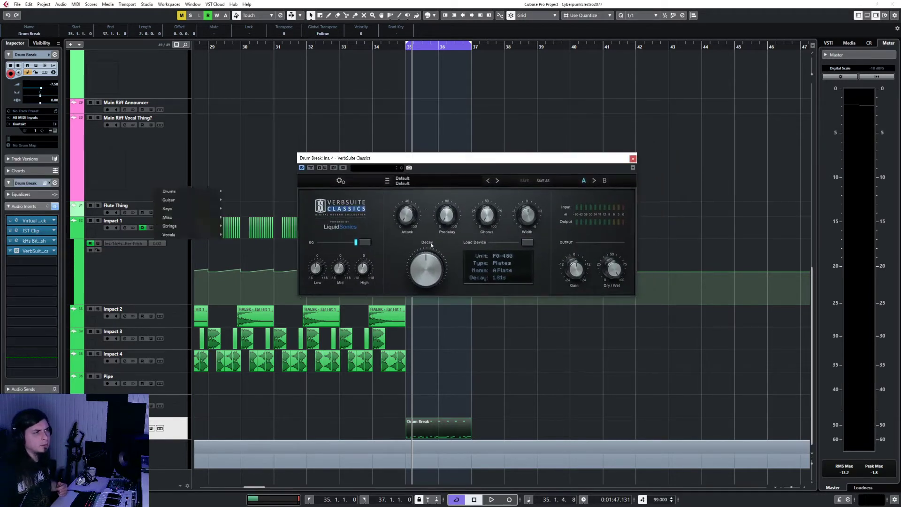
# - Load the CLA AL2 Drum Verb preset in VerbSuite Classics, play from bar 34 and close the reverb
pyautogui.moveTo(179, 191)
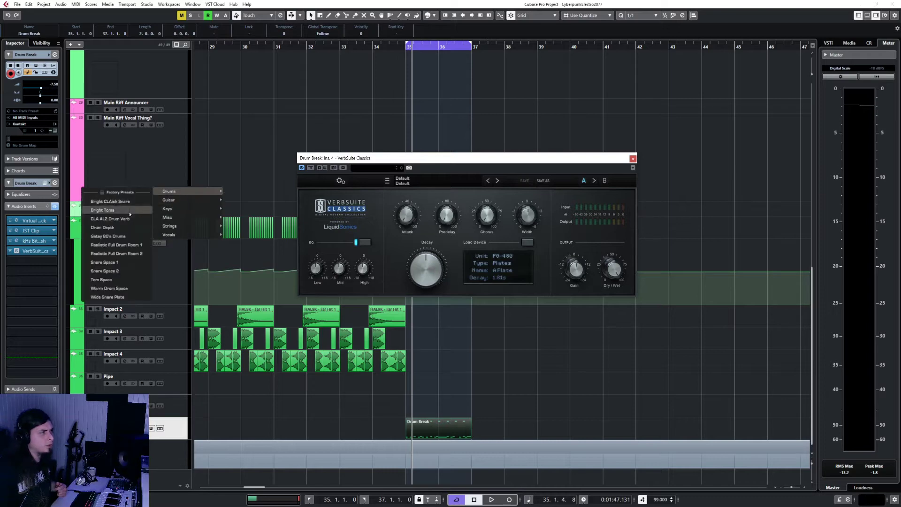
pyautogui.click(129, 219)
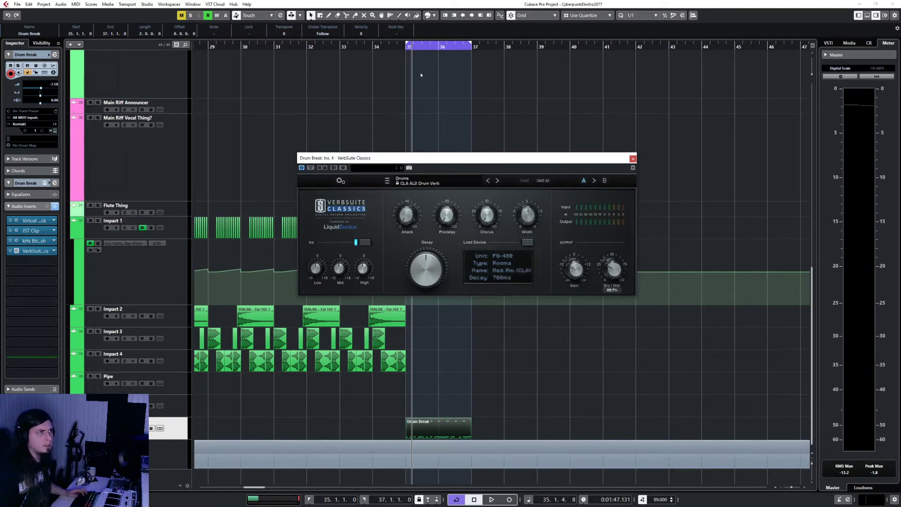
pyautogui.click(377, 45)
pyautogui.press('space')
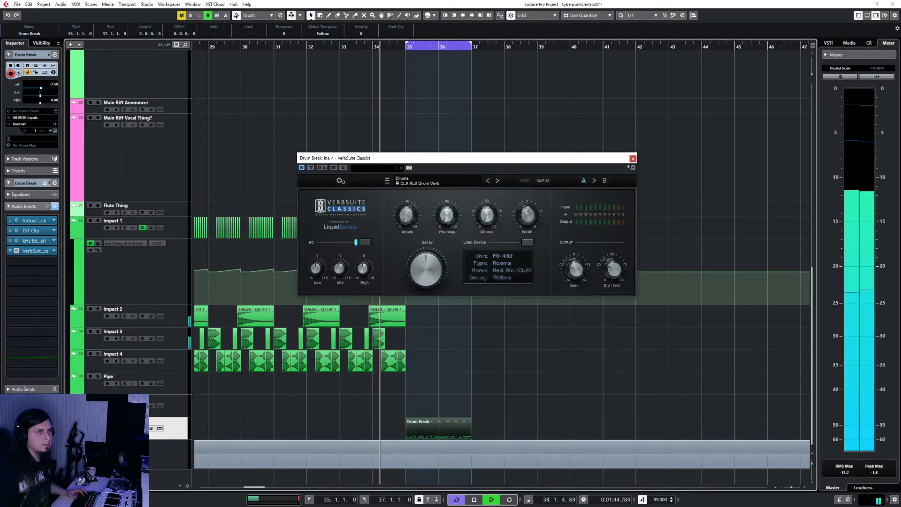
pyautogui.click(632, 158)
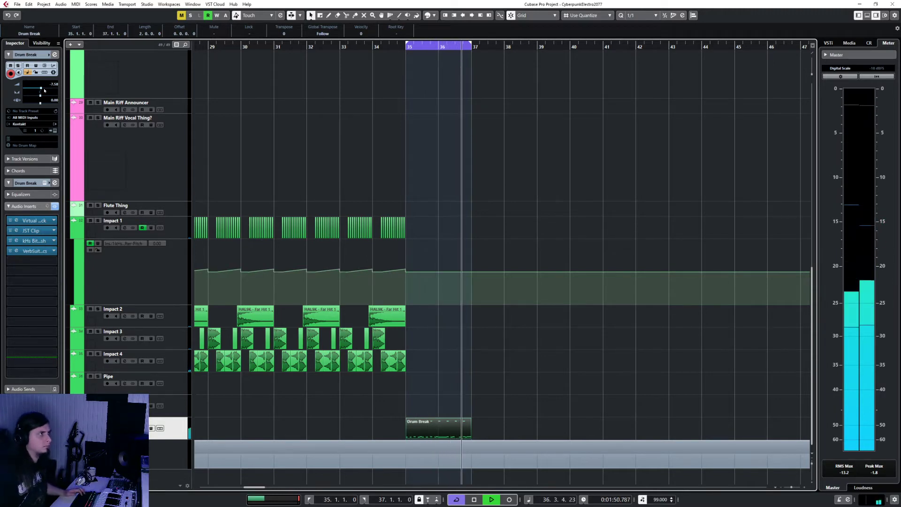
# - Raise the Drum Break track's volume to about -0.93 dB and compare JST Clip's 2X switch positions while the loop plays
pyautogui.moveTo(41, 88); pyautogui.dragTo(49, 88)
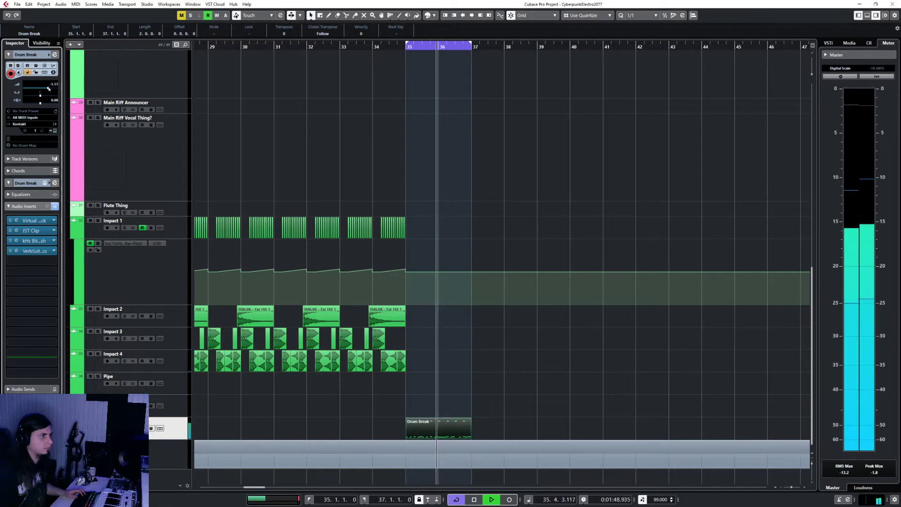
pyautogui.click(17, 231)
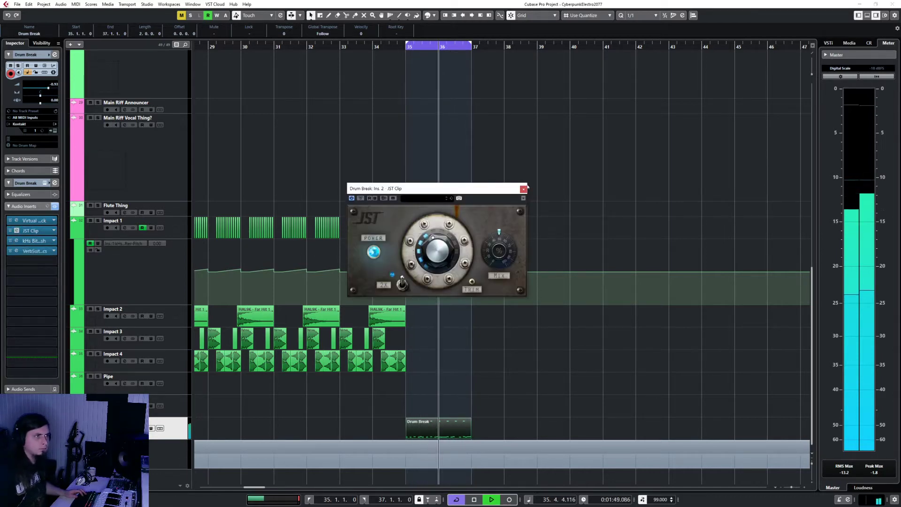
pyautogui.click(401, 286)
pyautogui.click(401, 287)
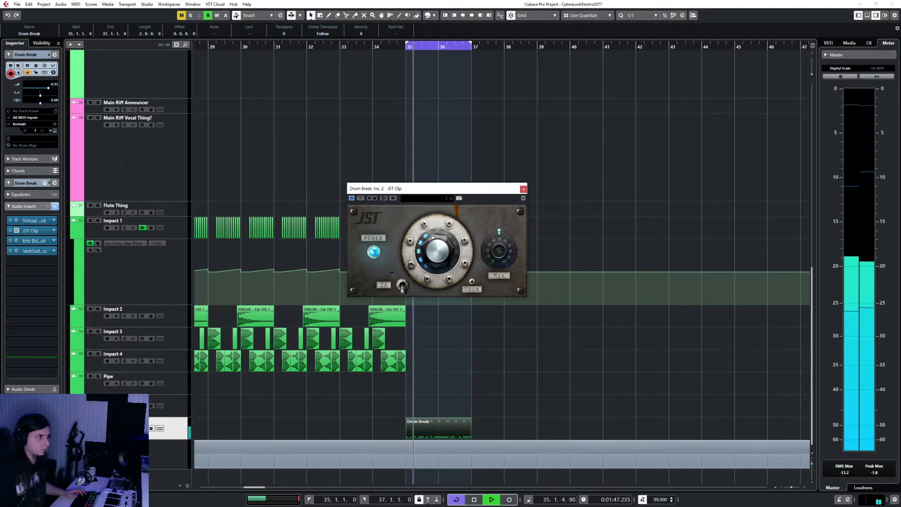
pyautogui.click(524, 190)
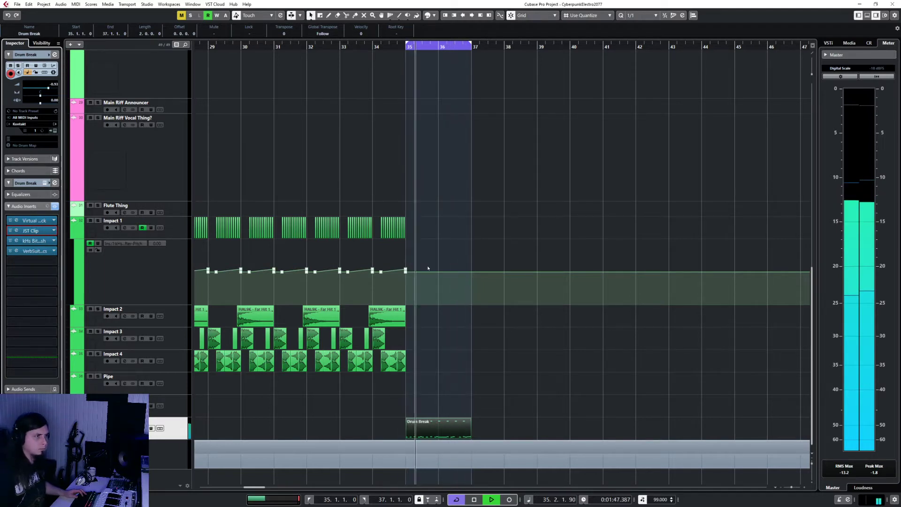
# - Deselect the Drum Break clip and replay the two-bar loop to check the processed drums
pyautogui.click(364, 93)
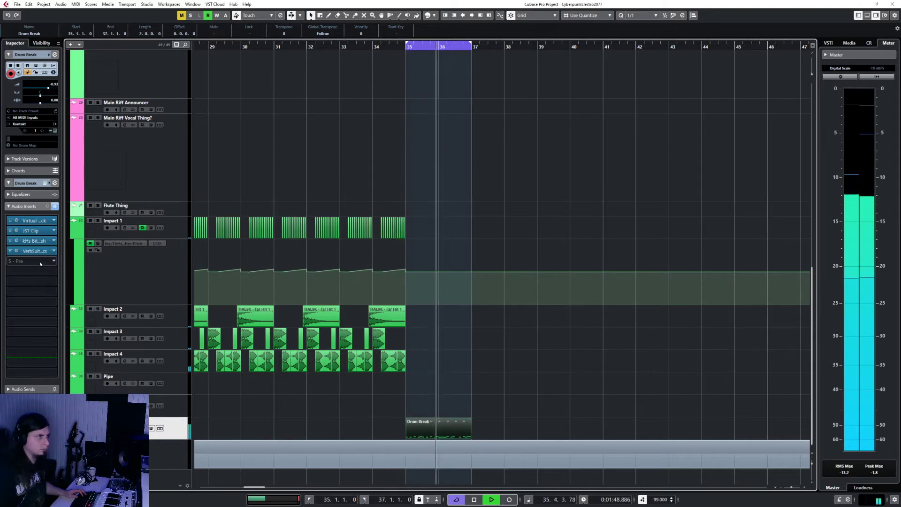
pyautogui.click(491, 370)
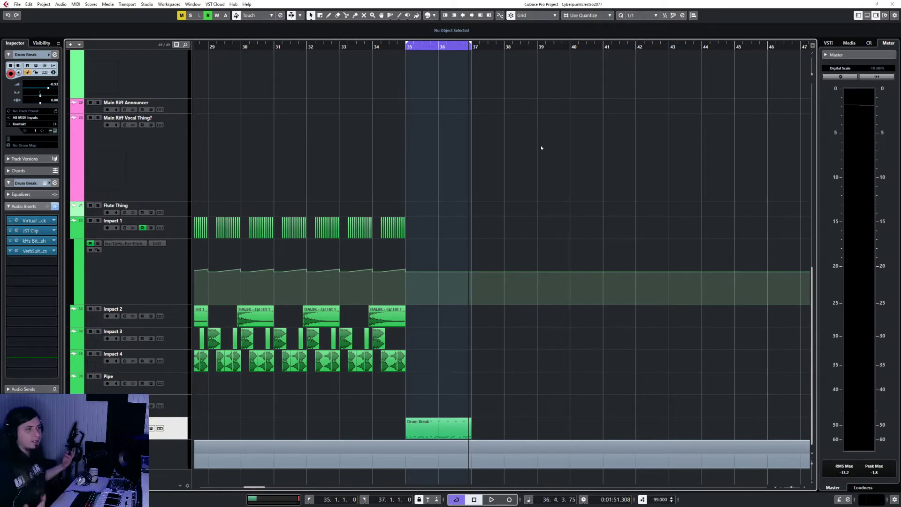
pyautogui.press('space')
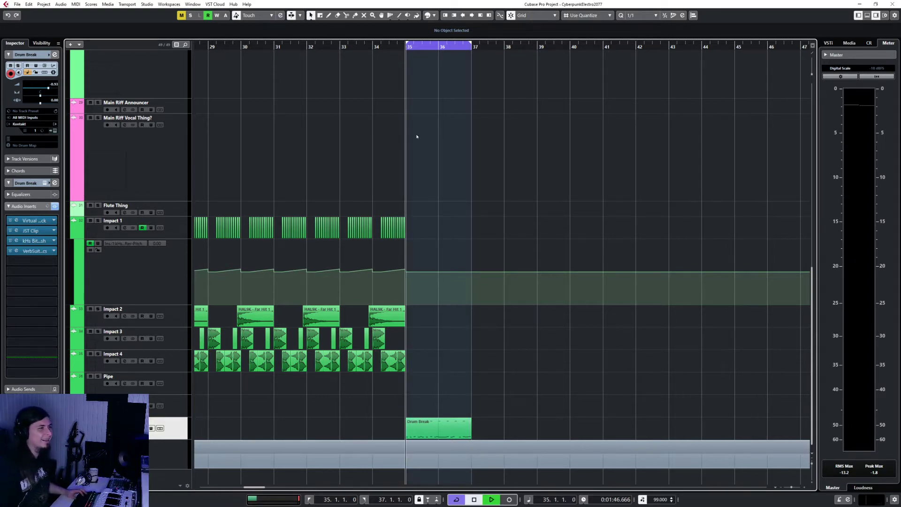
pyautogui.press('space')
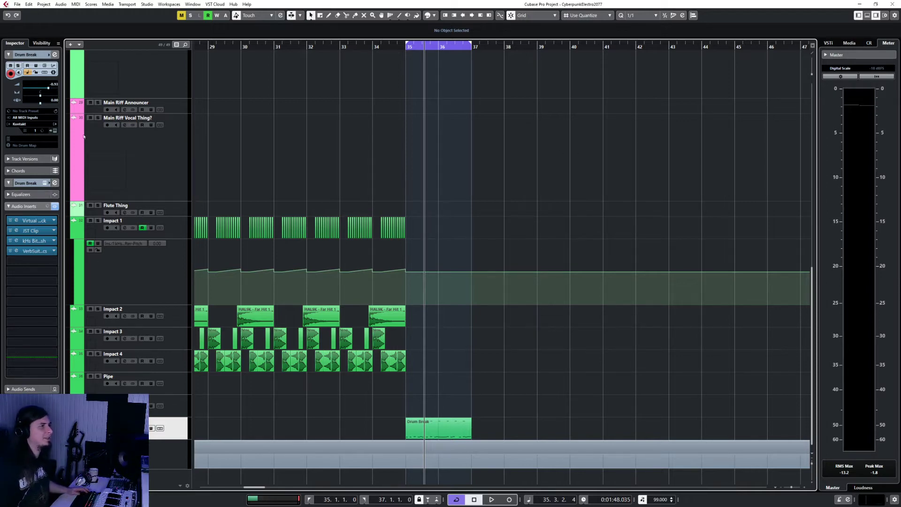
# - Open the Drum Break track's Kontakt instrument and try tuning changes on the Modern & Massive Drums kit during loop playback
pyautogui.click(54, 130)
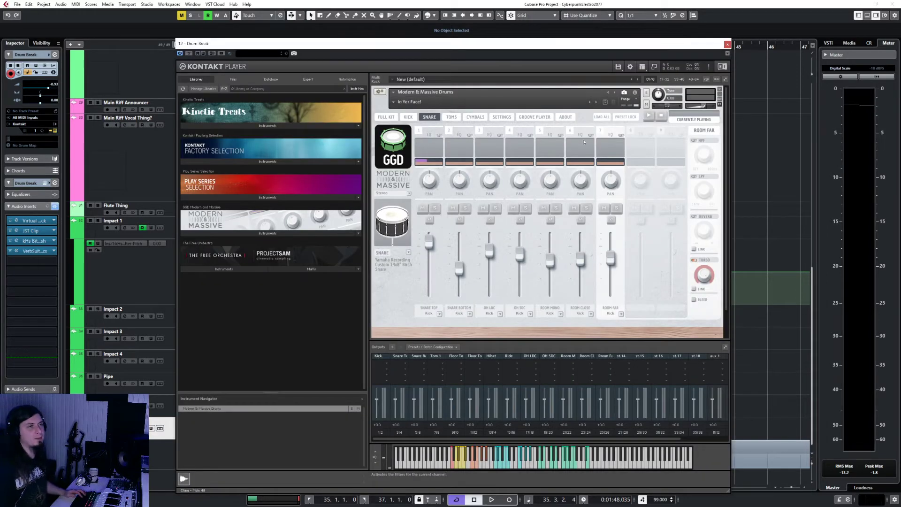
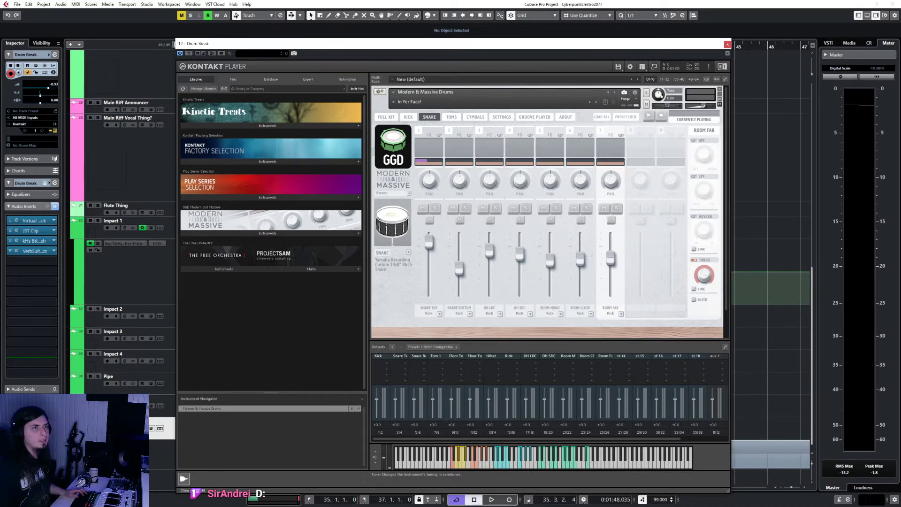
pyautogui.moveTo(658, 94); pyautogui.dragTo(661, 98)
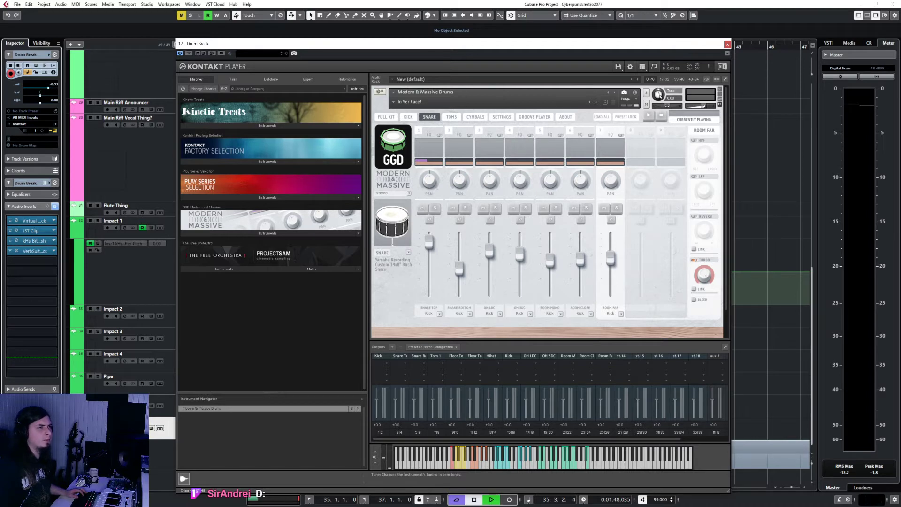
pyautogui.press('space')
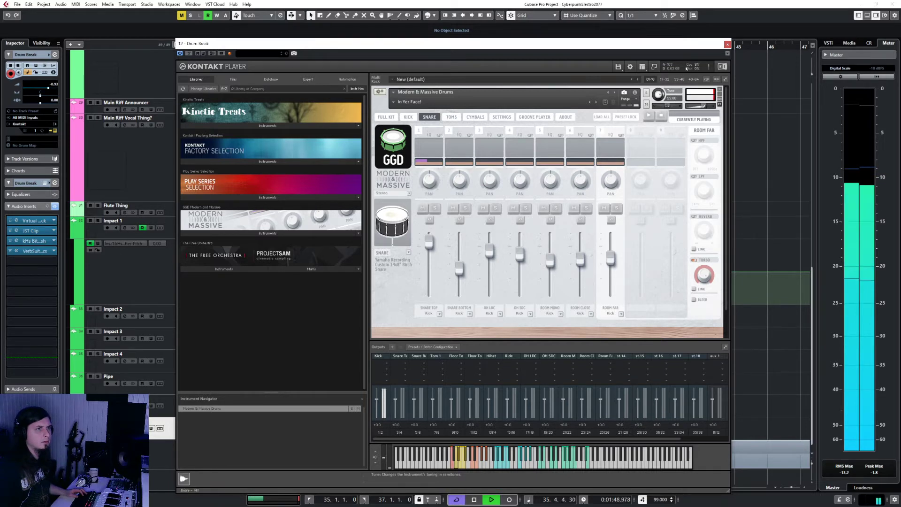
pyautogui.moveTo(676, 108)
pyautogui.mouseDown()
pyautogui.moveTo(663, 135)
pyautogui.moveTo(673, 96)
pyautogui.mouseUp()
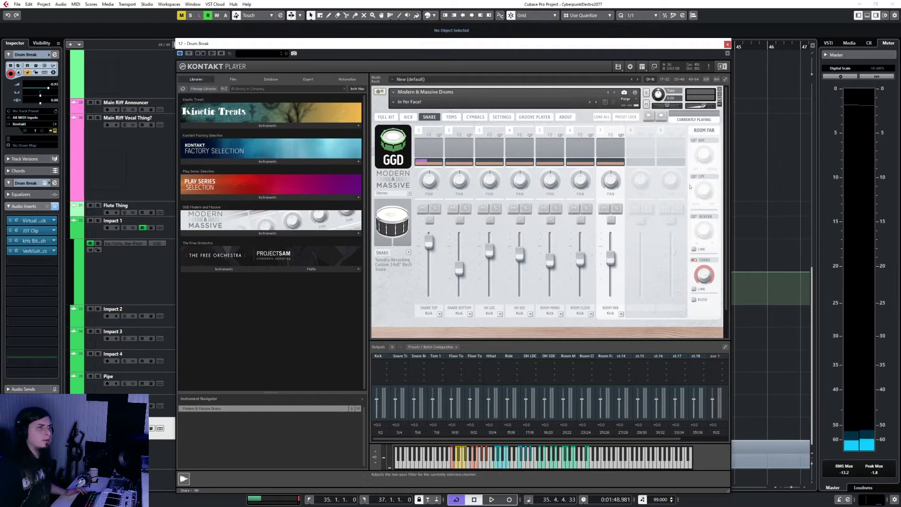
# - Enable the channel filters on Snare Bottom, Snare Top and Kick Sum, and raise the Kick Sum high-pass filter
pyautogui.click(457, 158)
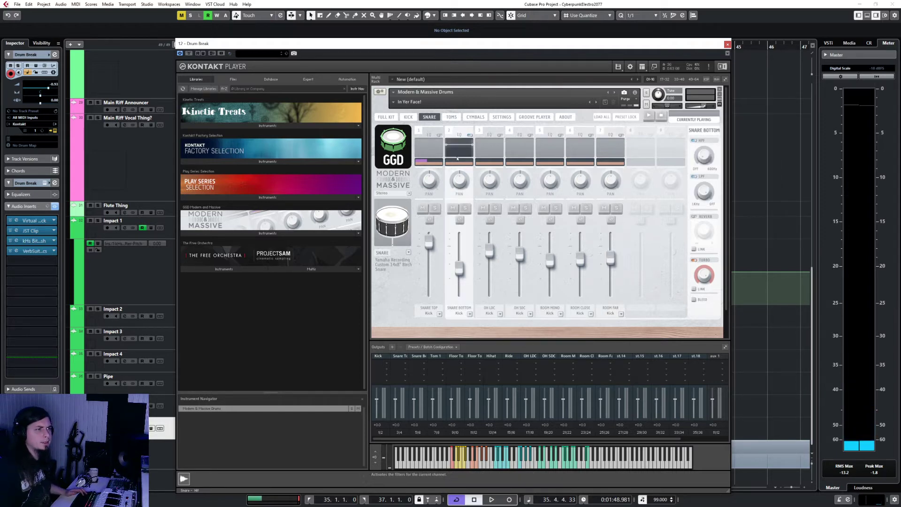
pyautogui.click(432, 151)
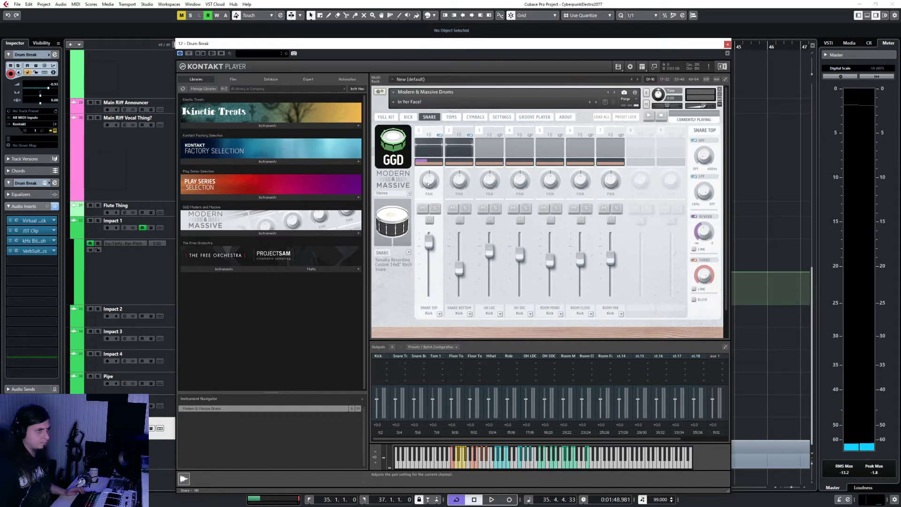
pyautogui.click(408, 116)
pyautogui.click(422, 152)
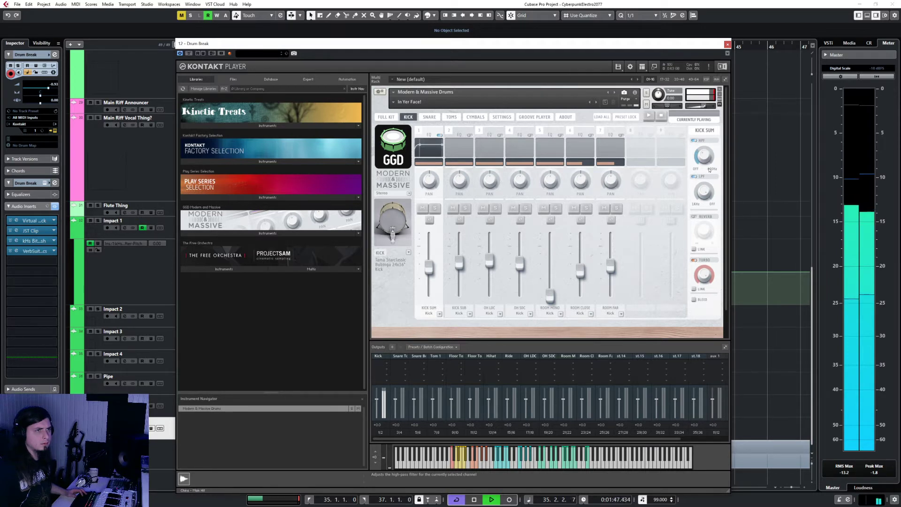
# - Enable the filters on the cymbals' OH LOC, OH SOC and Room Mono channels, lower the overheads' low-pass filters and close Kontakt
pyautogui.click(475, 117)
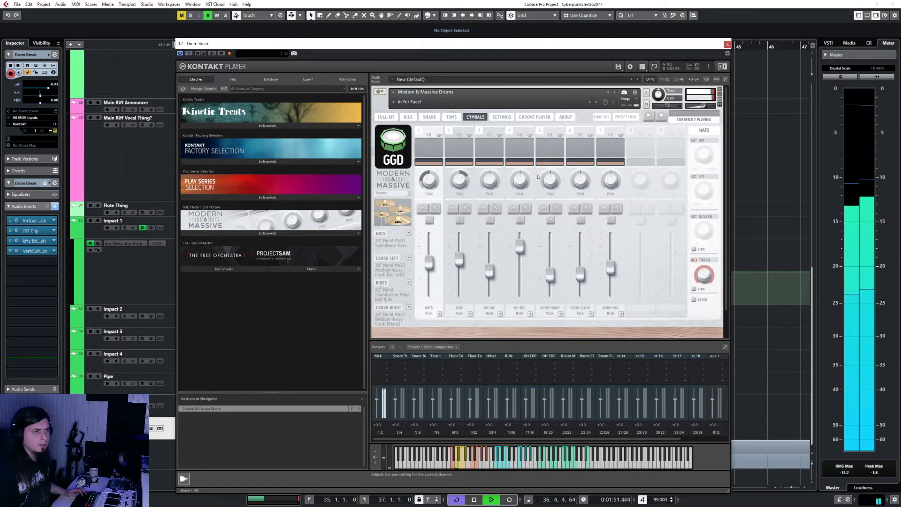
pyautogui.click(489, 149)
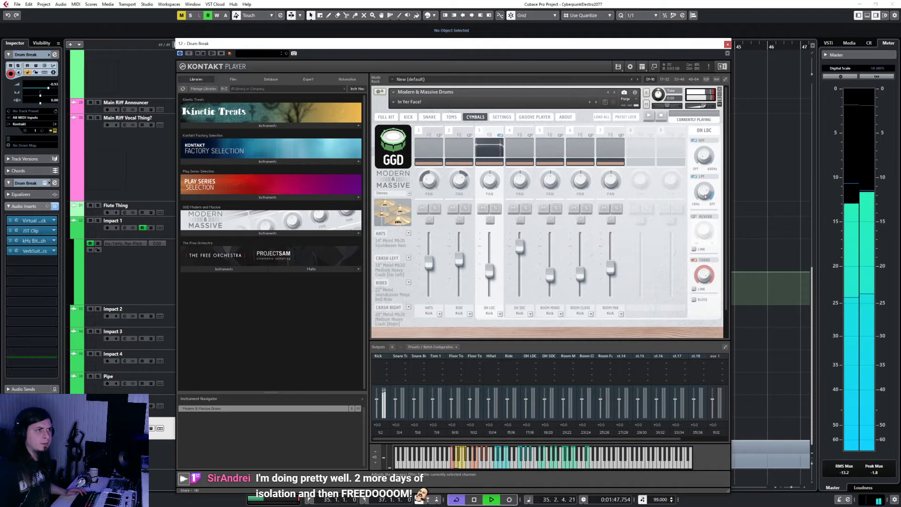
pyautogui.click(519, 149)
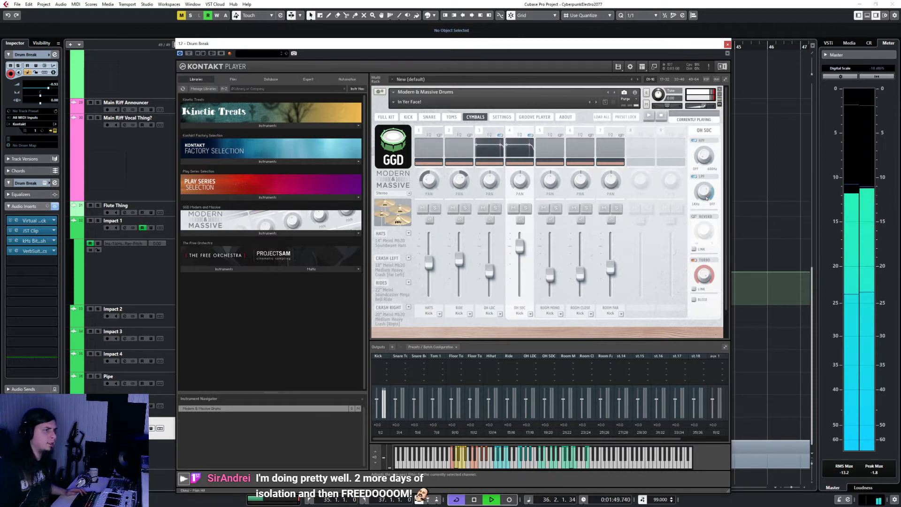
pyautogui.click(549, 149)
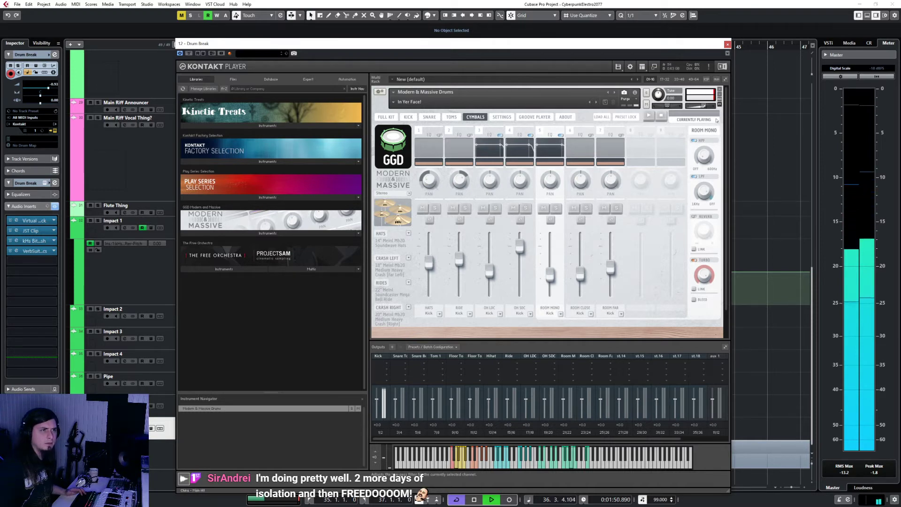
pyautogui.click(728, 44)
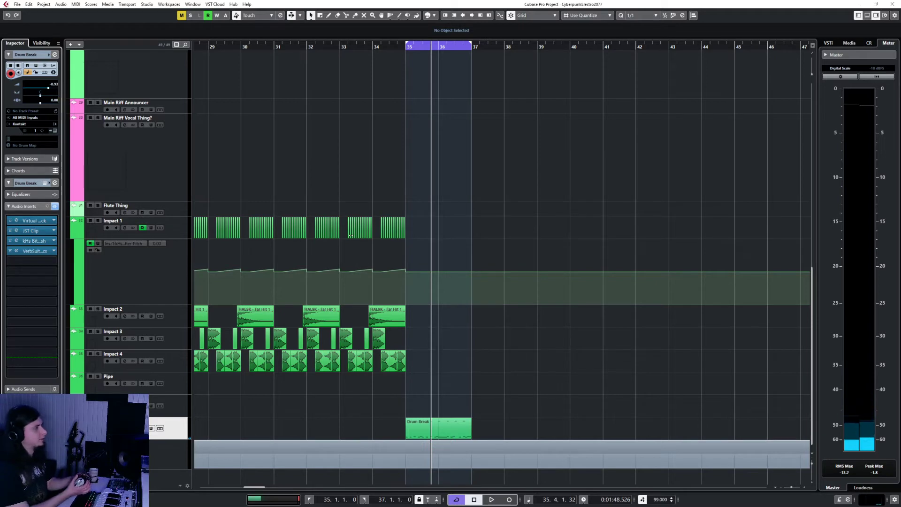
# - Play from bar 34 into the drum break and compare it with VerbSuite Classics bypassed and active
pyautogui.click(356, 43)
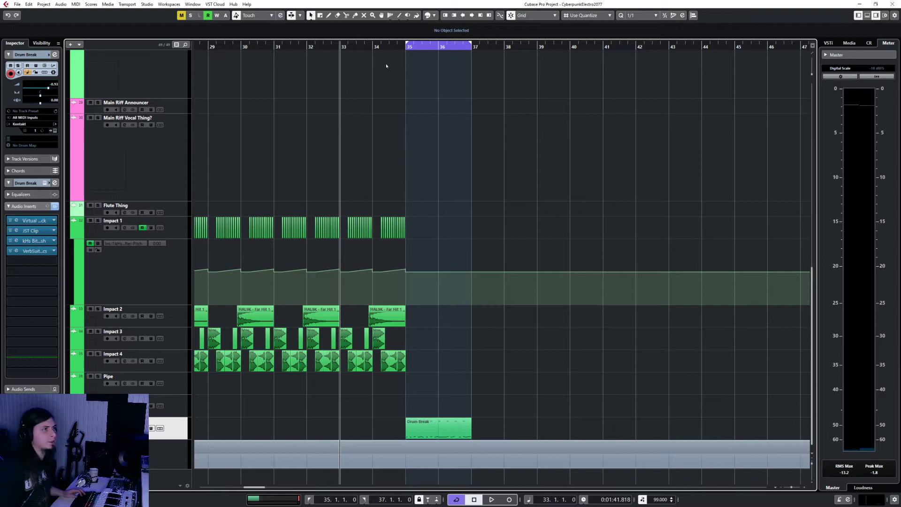
pyautogui.click(373, 47)
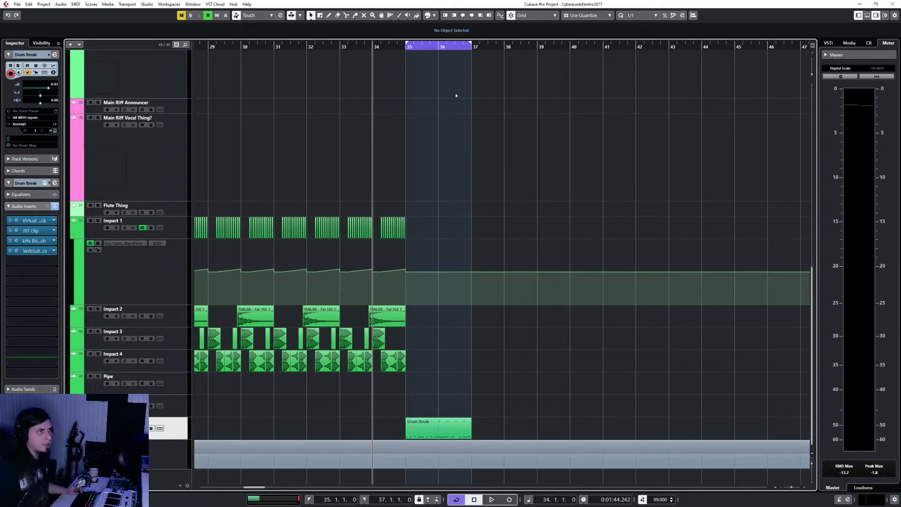
pyautogui.scroll(-2, 409, 178)
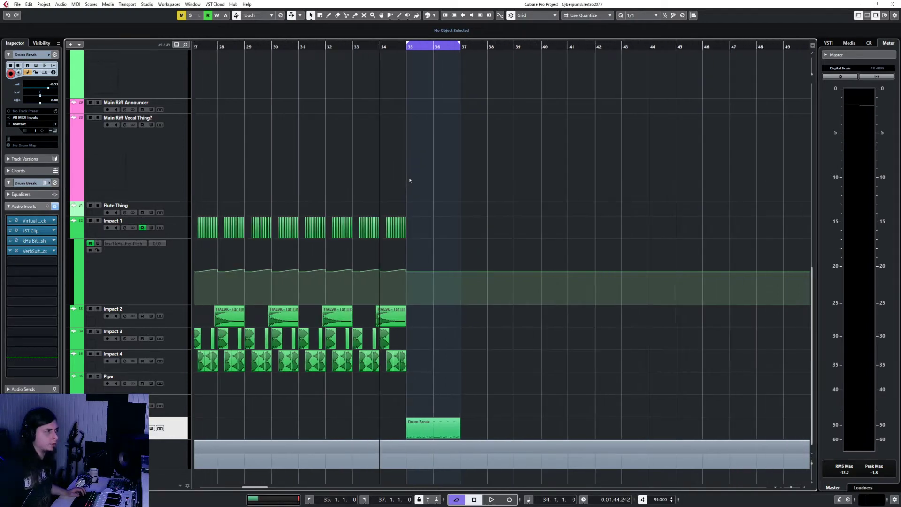
pyautogui.press('space')
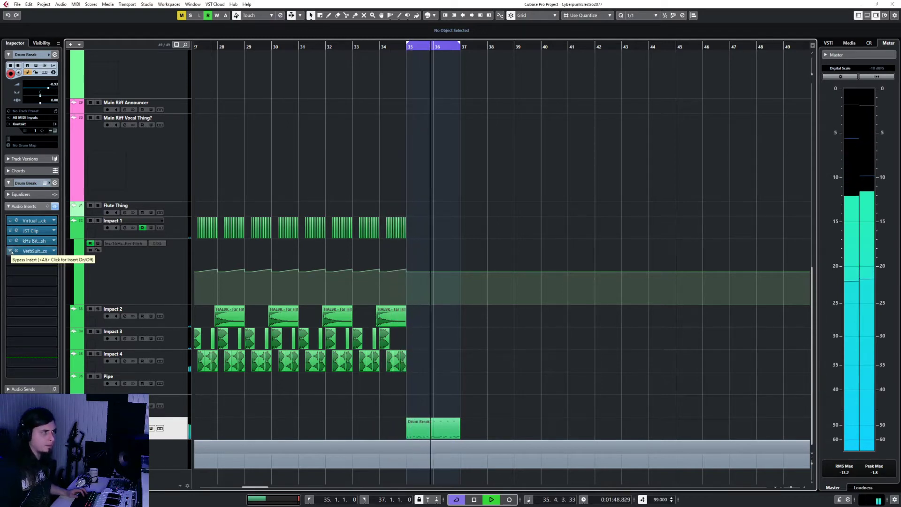
pyautogui.click(10, 251)
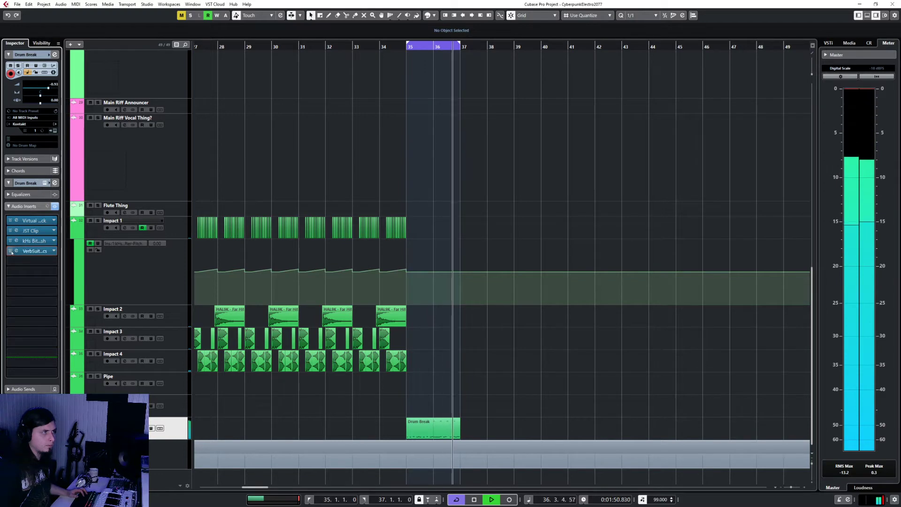
pyautogui.click(11, 251)
# - Adjust the output gain in VerbSuite Classics and lower the Drum Break track's volume to -4.00 dB
pyautogui.click(16, 251)
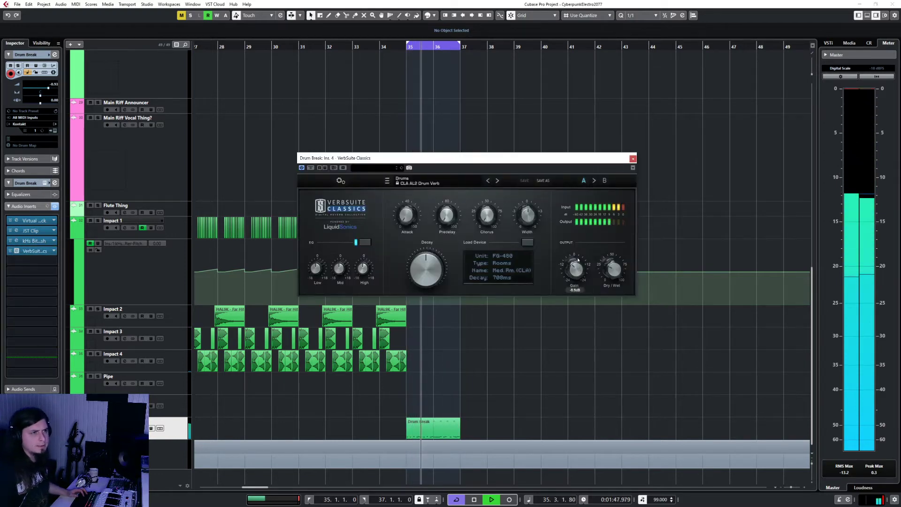
pyautogui.moveTo(580, 253)
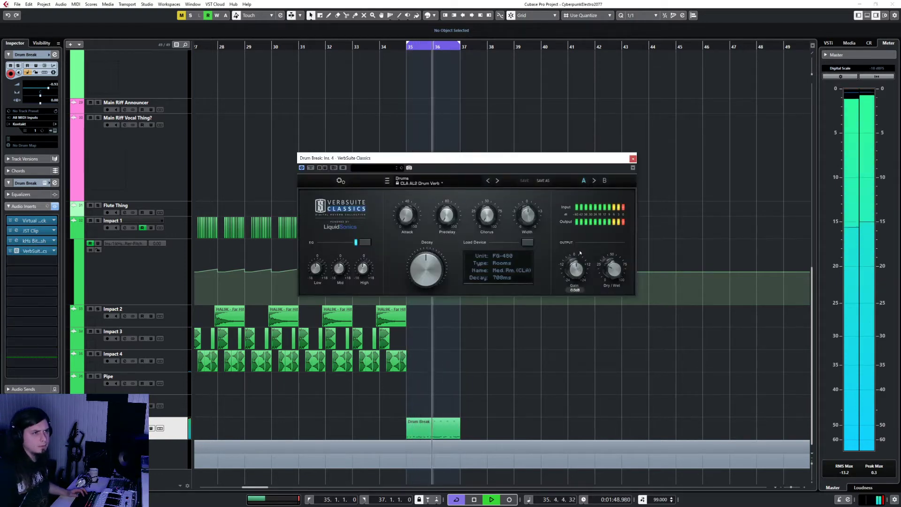
pyautogui.click(632, 158)
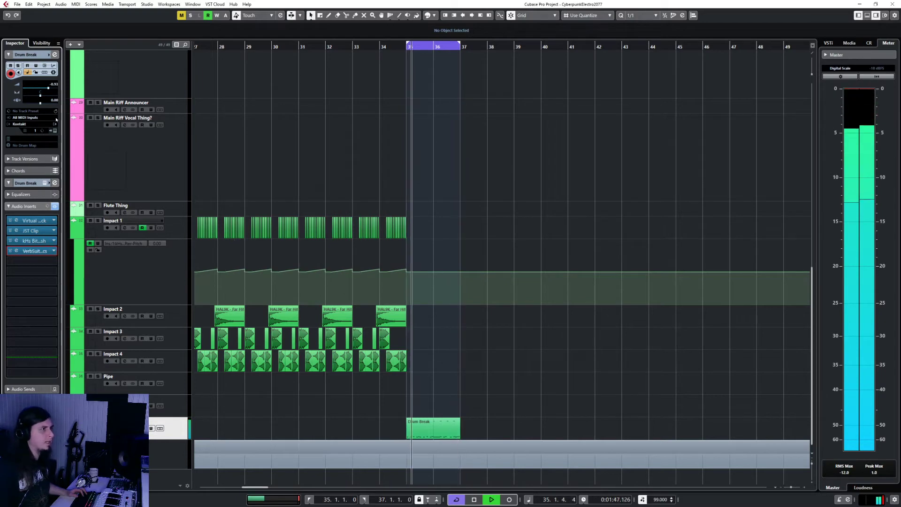
pyautogui.moveTo(48, 89); pyautogui.dragTo(45, 90)
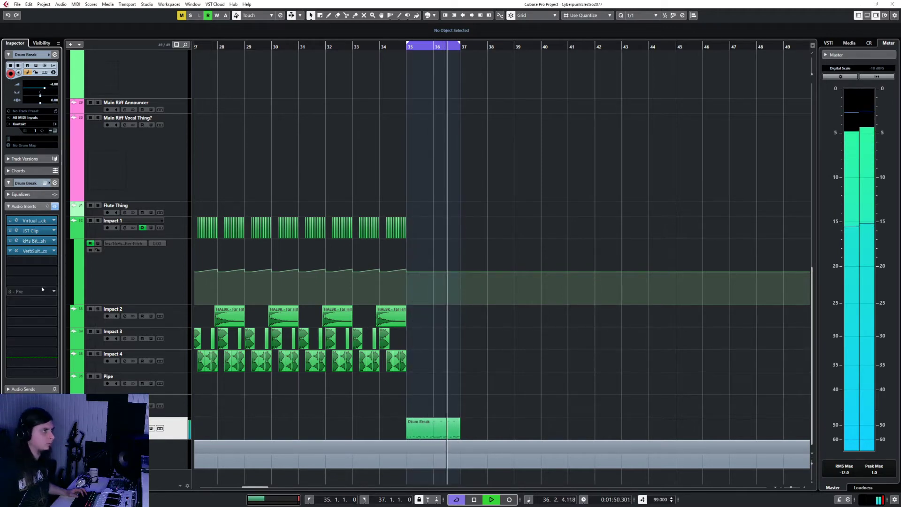
# - Load kHs Transient Shaper into the Drum Break track's fifth insert slot and audition the loop with it
pyautogui.click(32, 261)
pyautogui.write('tran')
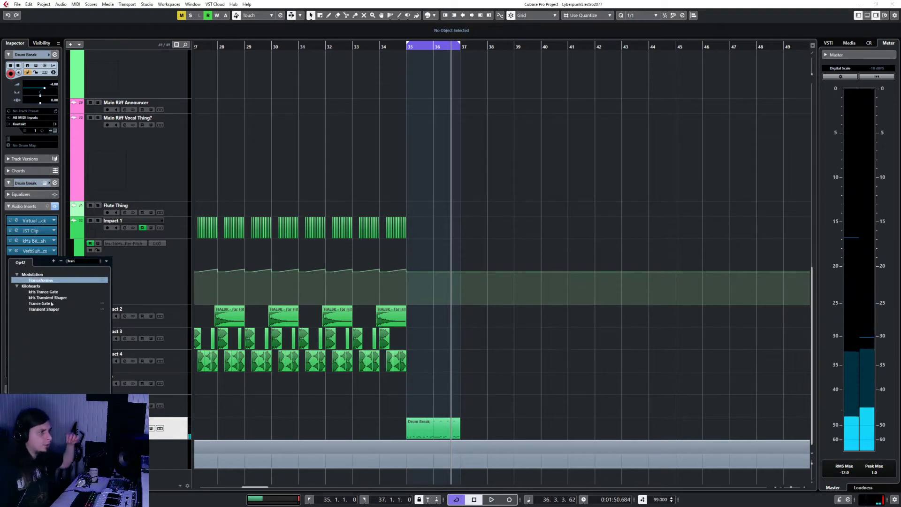
pyautogui.click(66, 298)
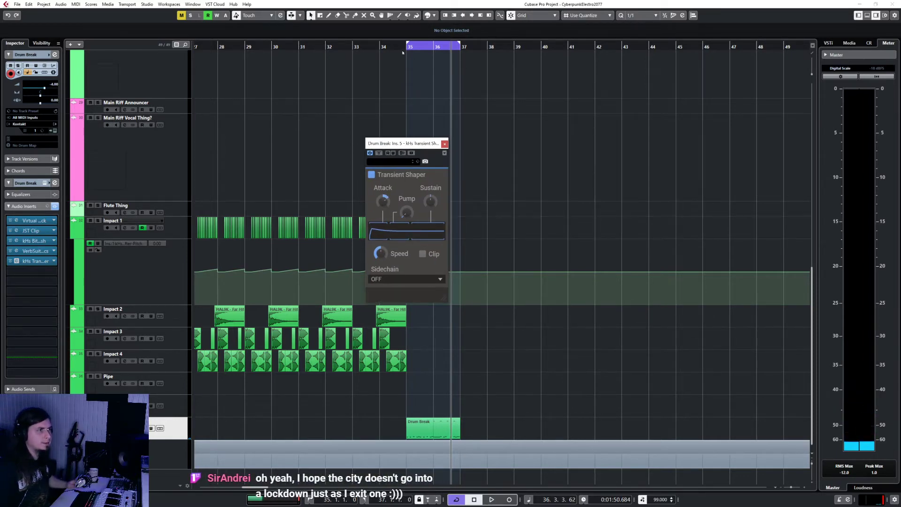
pyautogui.press('space')
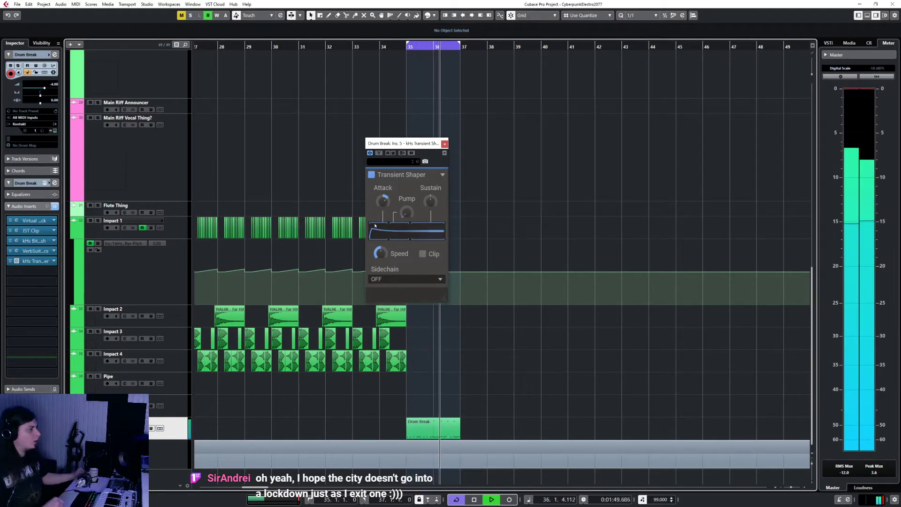
pyautogui.press('space')
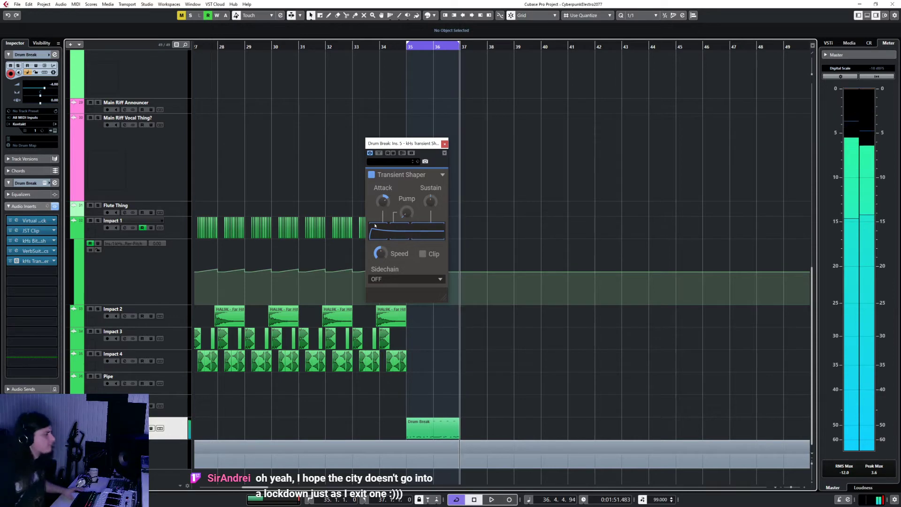
pyautogui.click(445, 143)
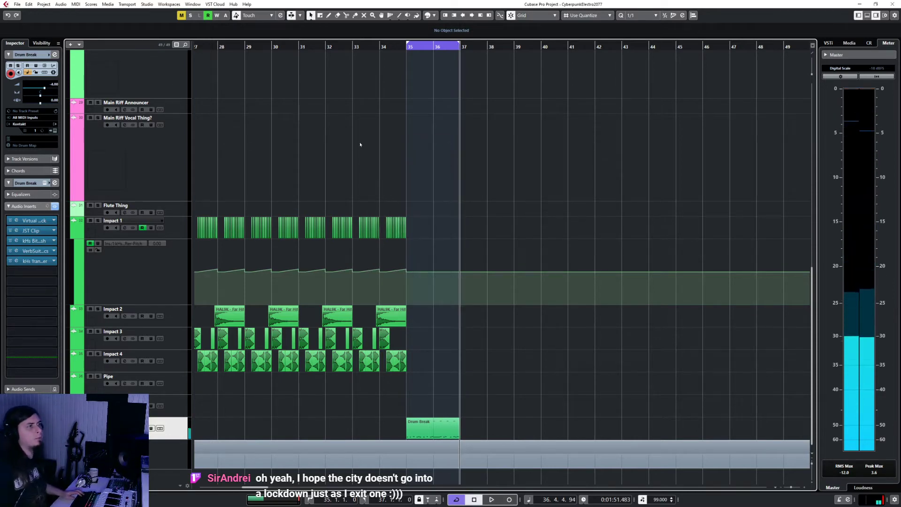
pyautogui.click(451, 437)
pyautogui.click(45, 4)
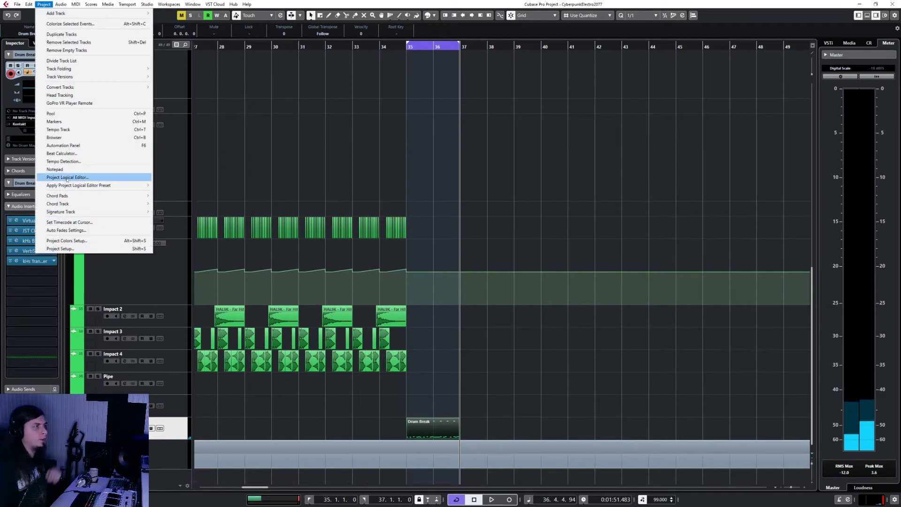
pyautogui.moveTo(29, 4)
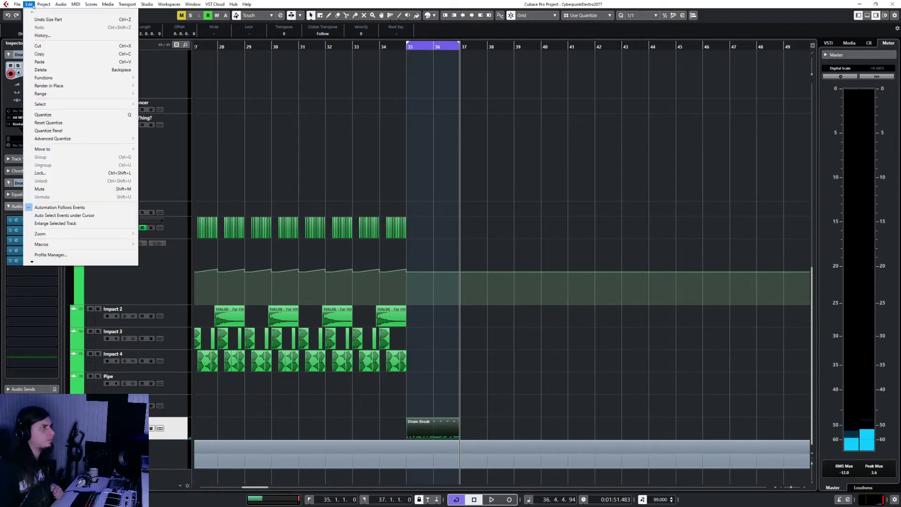
pyautogui.click(483, 354)
pyautogui.click(44, 4)
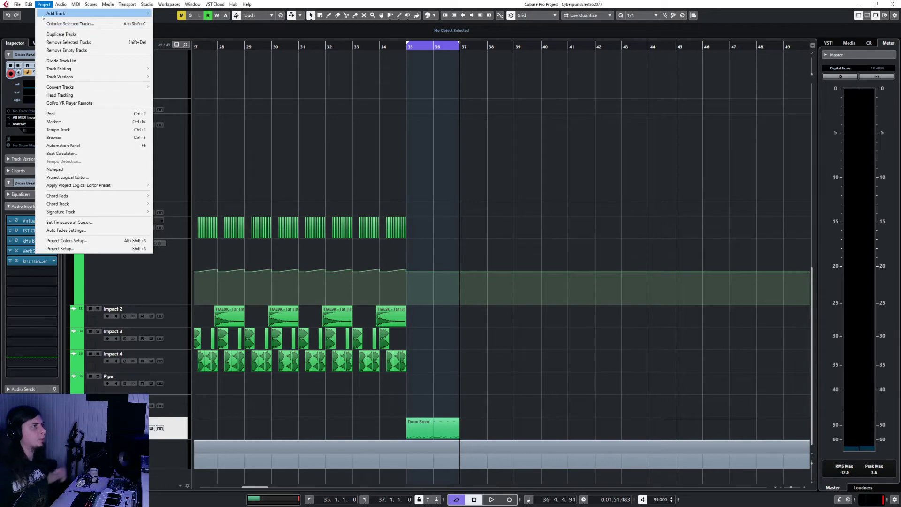
pyautogui.moveTo(43, 17)
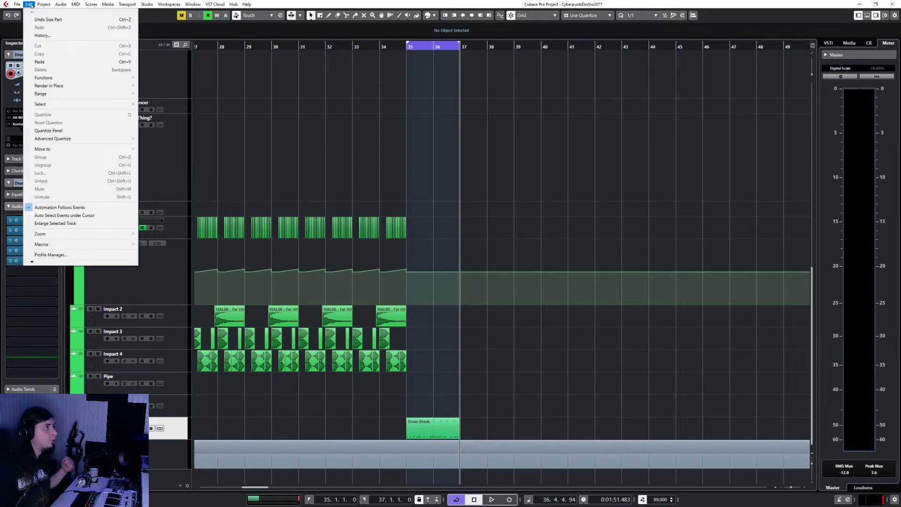
# - Render the Drum Break track in place to audio using the current render settings
pyautogui.click(29, 4)
pyautogui.click(31, 4)
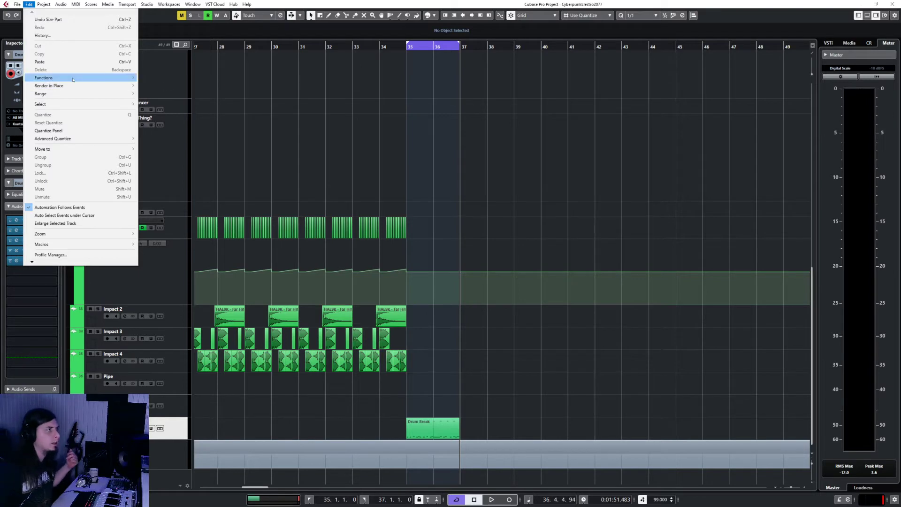
pyautogui.moveTo(70, 87)
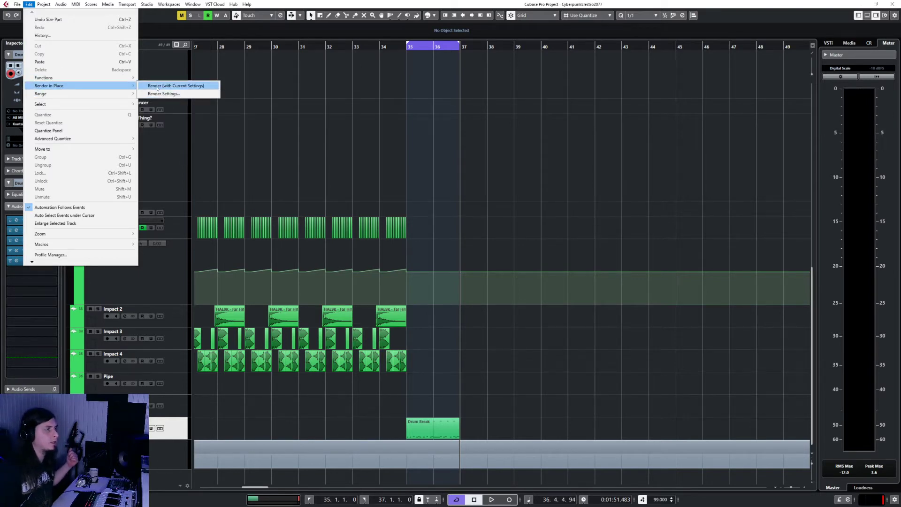
pyautogui.click(157, 87)
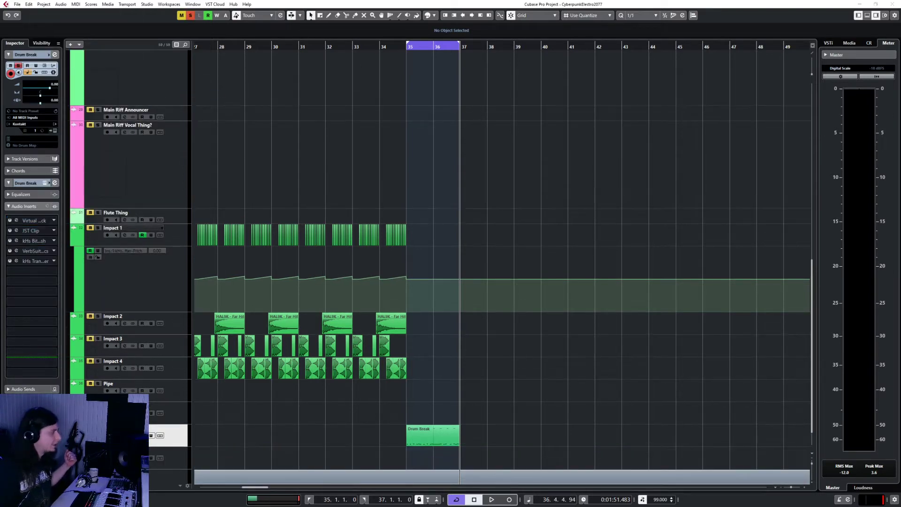
pyautogui.press('KP_Divide')
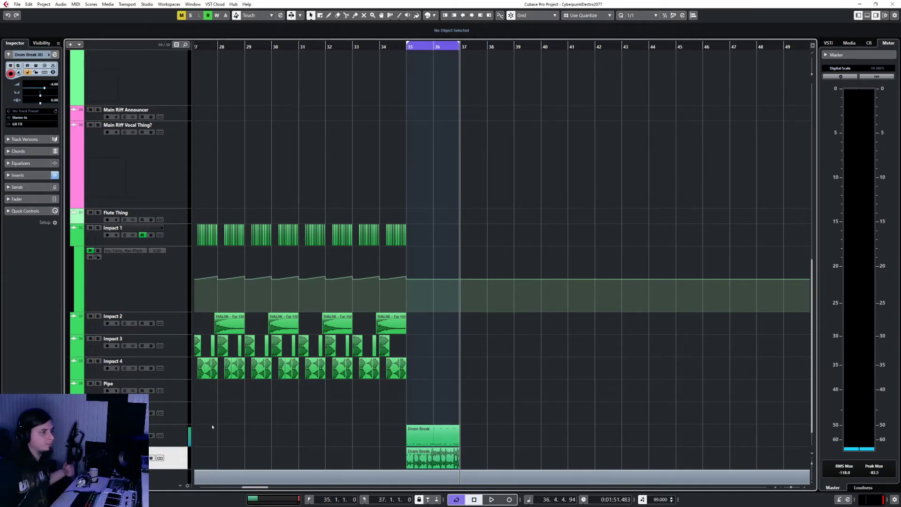
# - Remove the rendered Drum Break (R) track and open the Render in Place settings for the original Drum Break track
pyautogui.rightClick(178, 455)
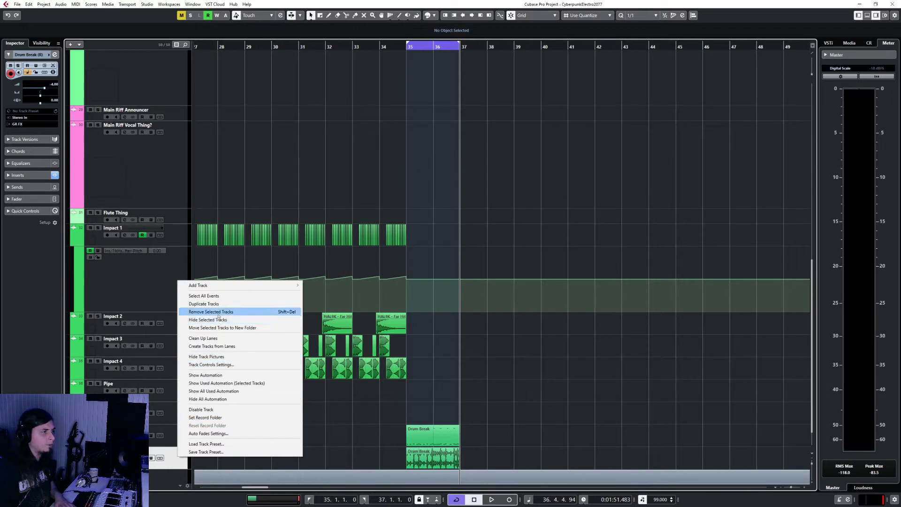
pyautogui.click(249, 366)
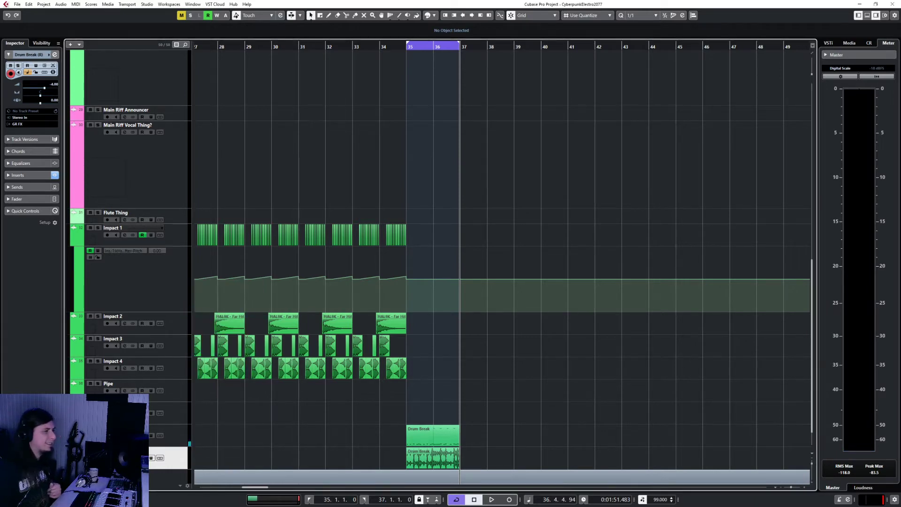
pyautogui.click(29, 4)
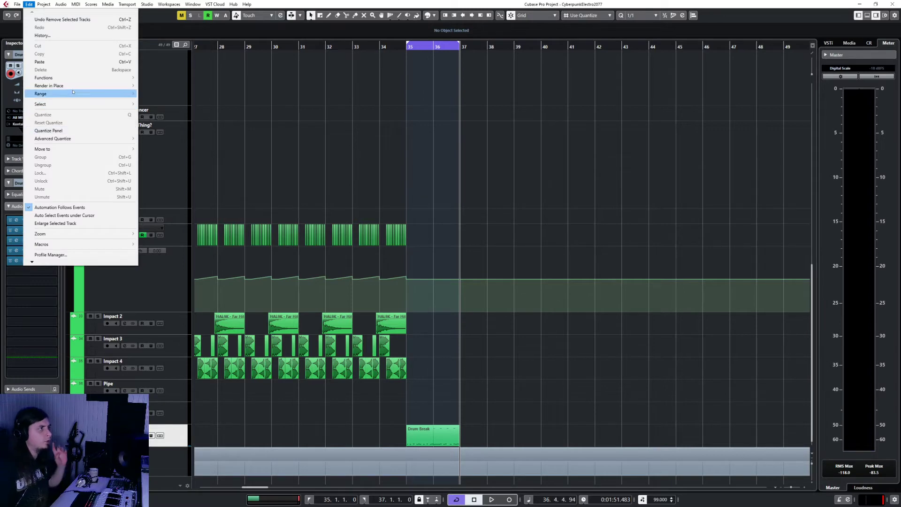
pyautogui.moveTo(75, 85)
pyautogui.click(159, 93)
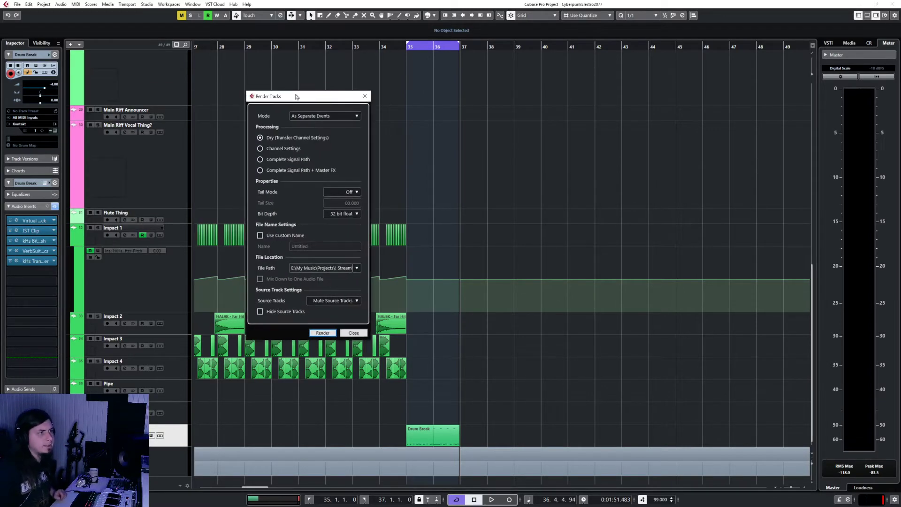
# - Render the Drum Break track using Channel Settings processing and a Bars & Beats tail of 1 bar
pyautogui.click(269, 158)
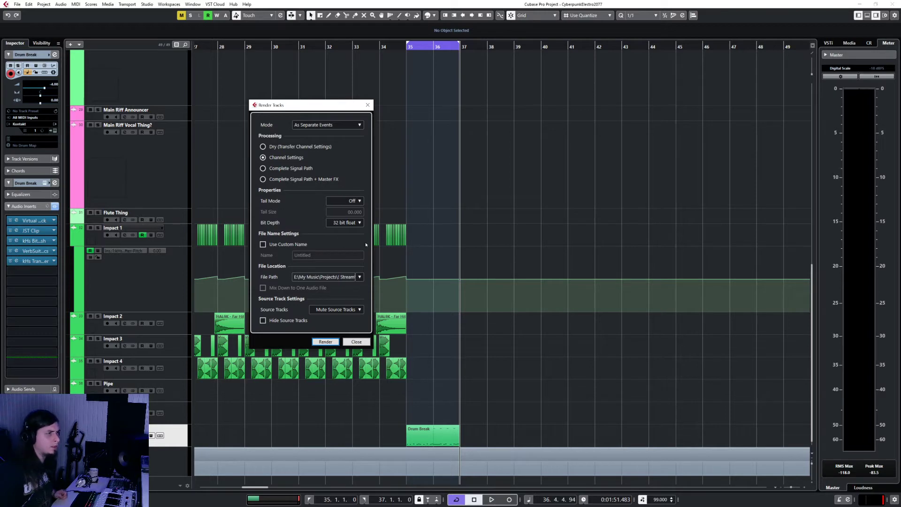
pyautogui.click(346, 201)
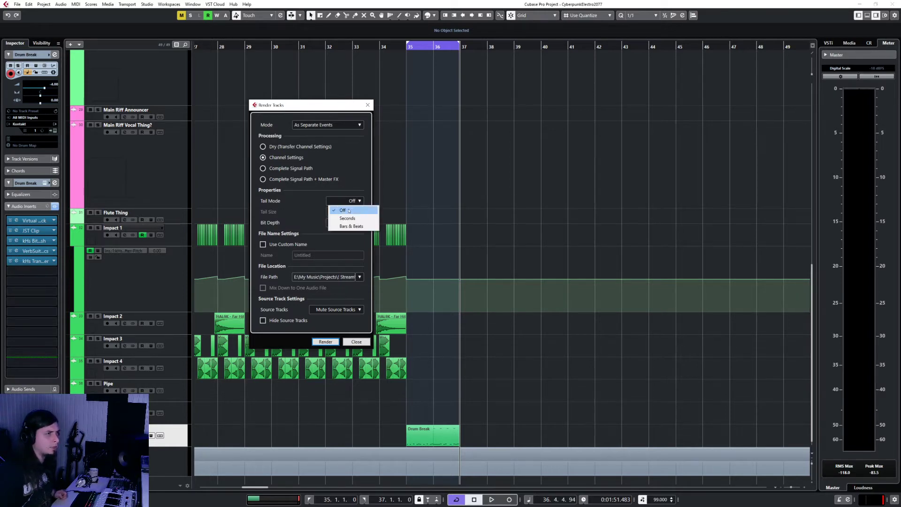
pyautogui.click(349, 218)
pyautogui.click(348, 201)
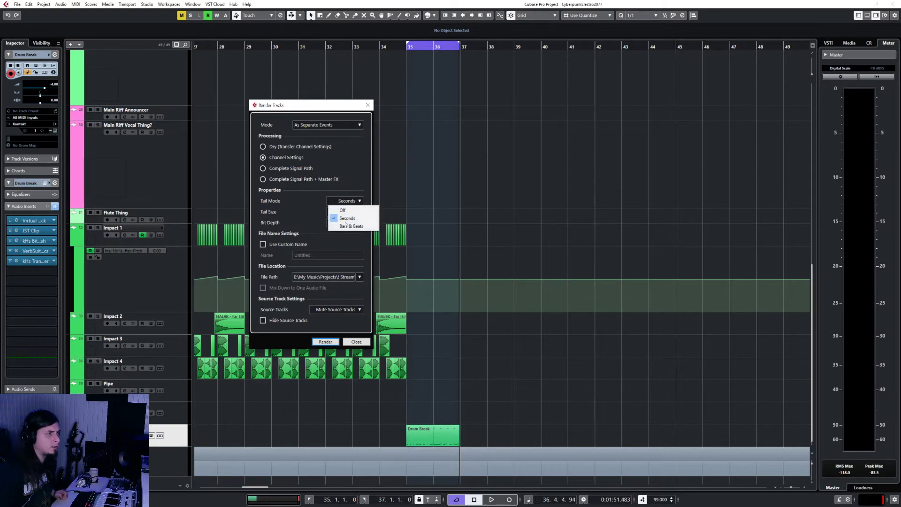
pyautogui.click(350, 229)
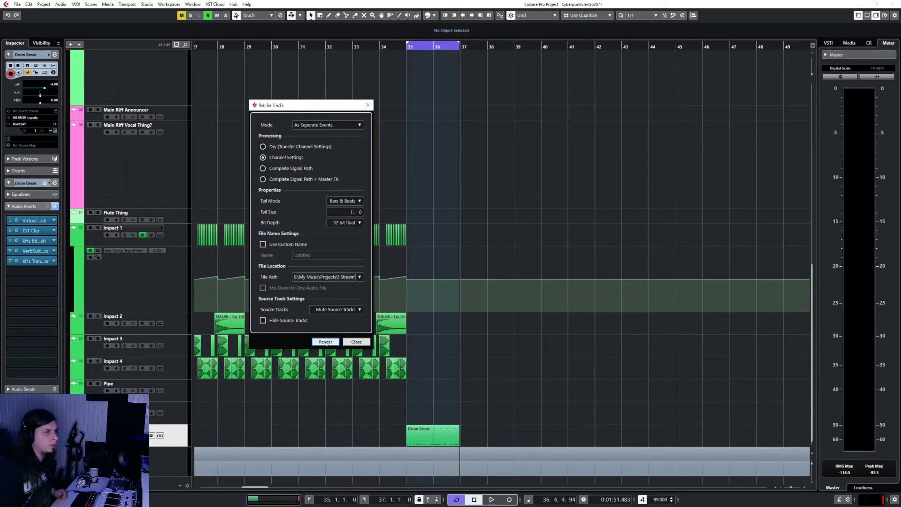
pyautogui.click(326, 342)
pyautogui.press('KP_Divide')
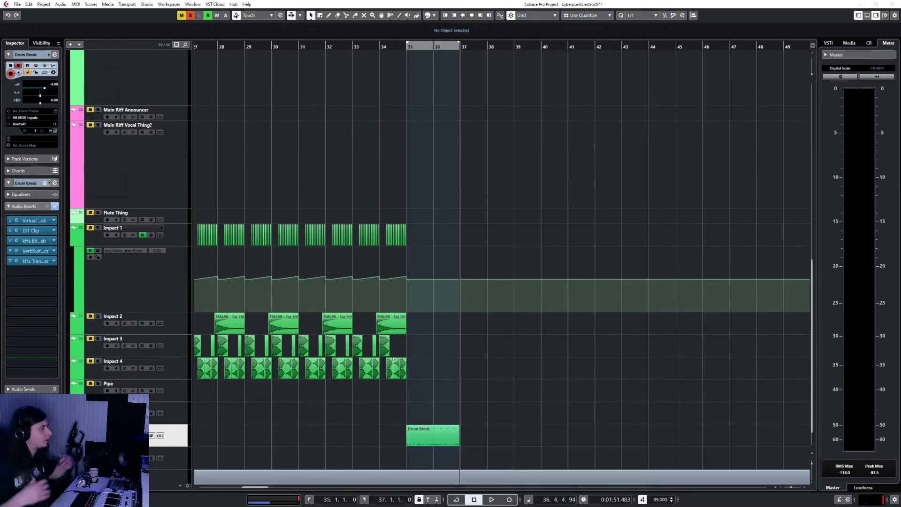
pyautogui.press('KP_Divide')
# - Trim the overhanging end of the rendered Drum Break-01 event back to bar 37
pyautogui.click(171, 455)
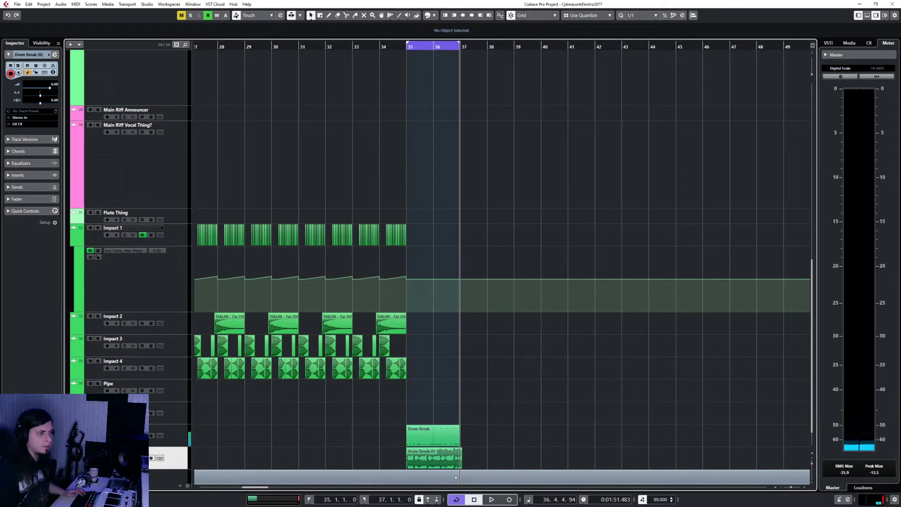
pyautogui.click(451, 462)
pyautogui.scroll(5, 451, 464)
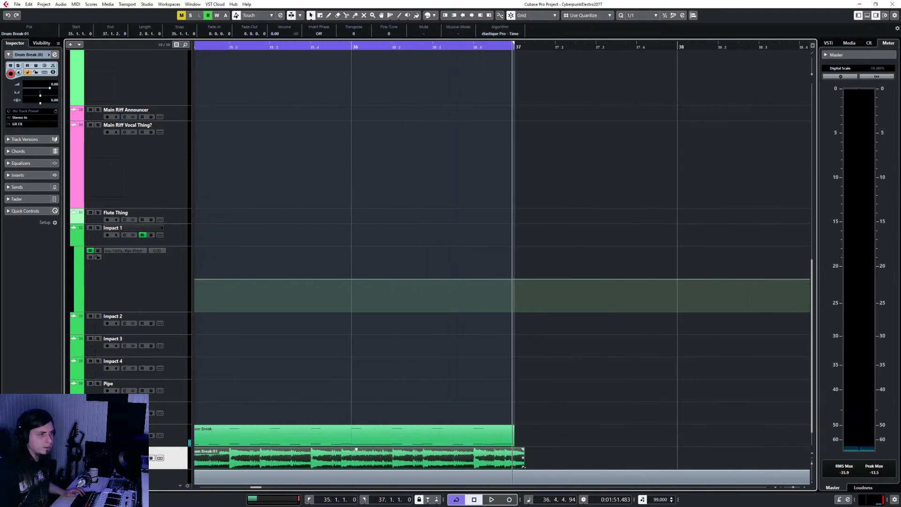
pyautogui.scroll(-5, 389, 433)
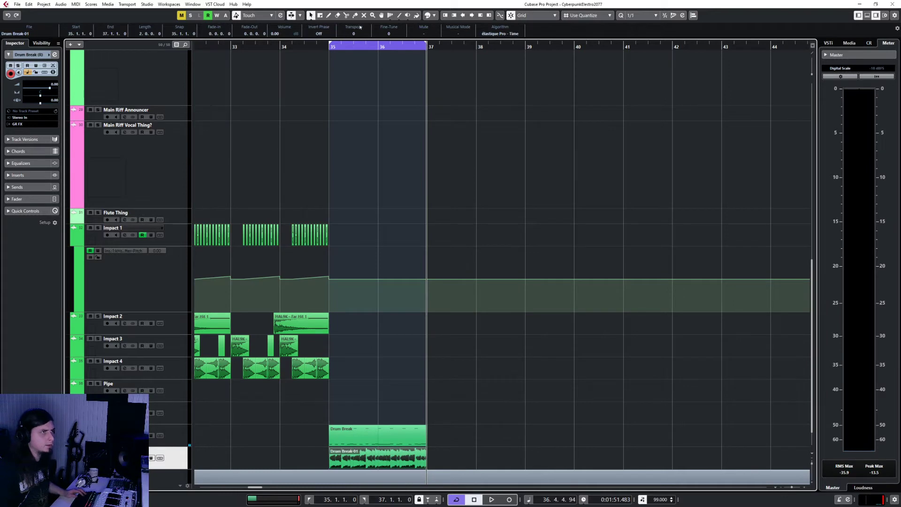
# - Play the rendered drum loop and lower the Drum Break (R) track's volume to -4.70 dB
pyautogui.press('space')
pyautogui.moveTo(48, 87); pyautogui.dragTo(44, 91)
pyautogui.press('space')
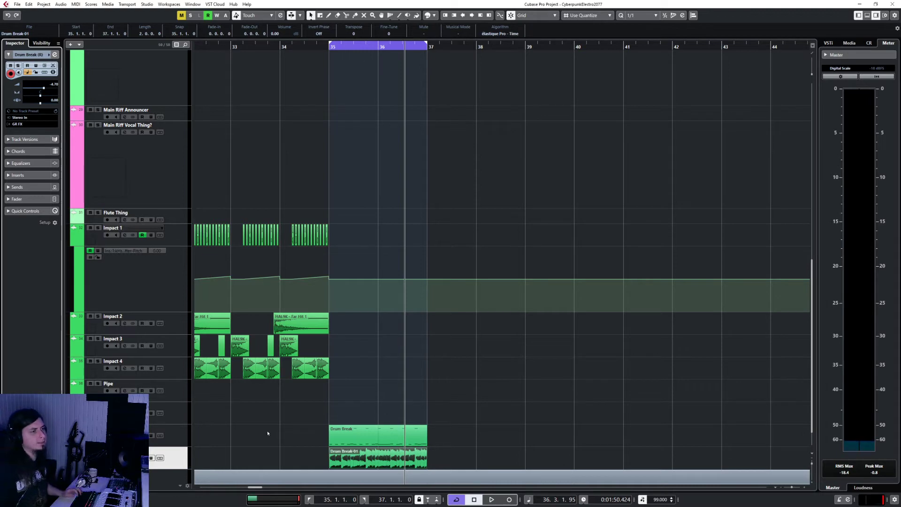
# - Disconnect the original Drum Break track's output from the Kontakt instrument
pyautogui.click(179, 432)
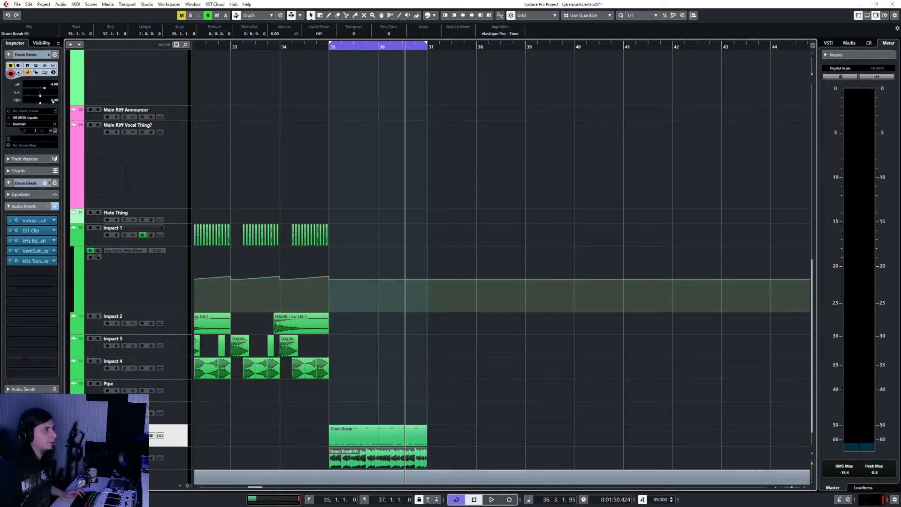
pyautogui.click(28, 145)
pyautogui.click(28, 145)
pyautogui.click(28, 145)
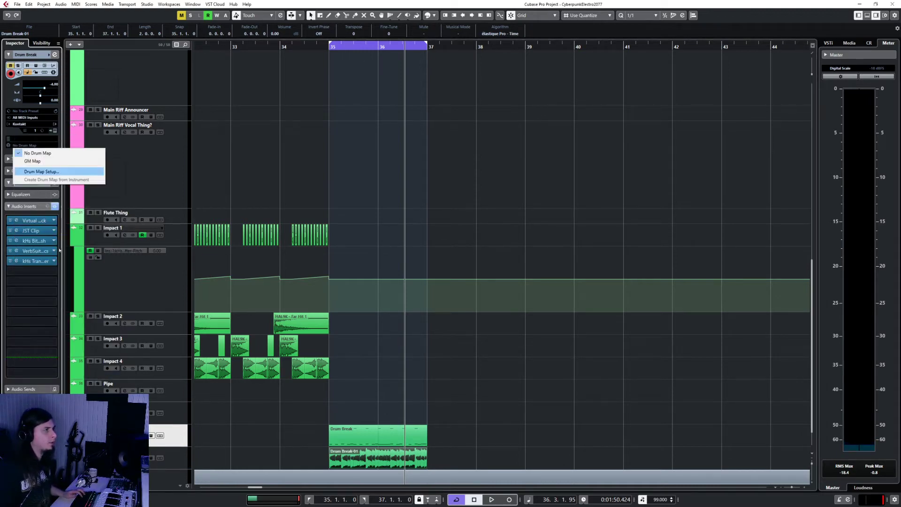
pyautogui.press('Escape')
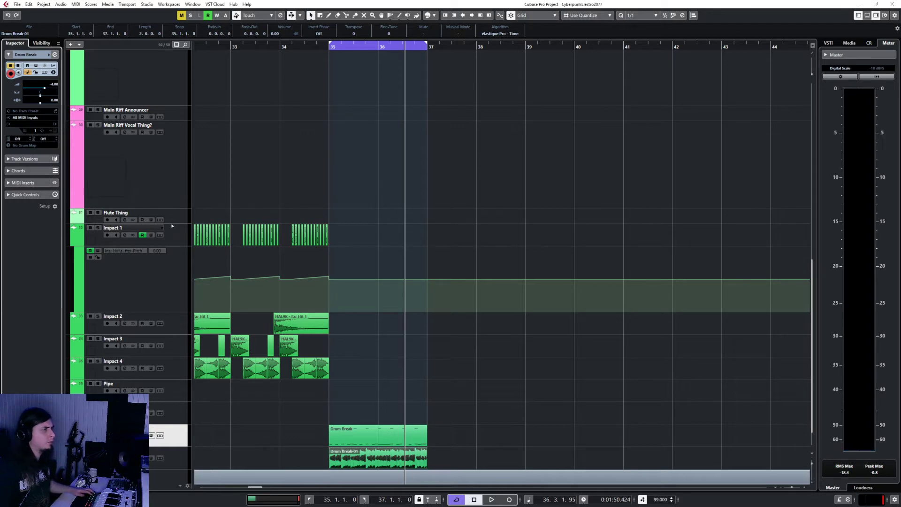
# - Bring up the MixConsole and bypass all inserts on the original Drum Break channel
pyautogui.press('F3')
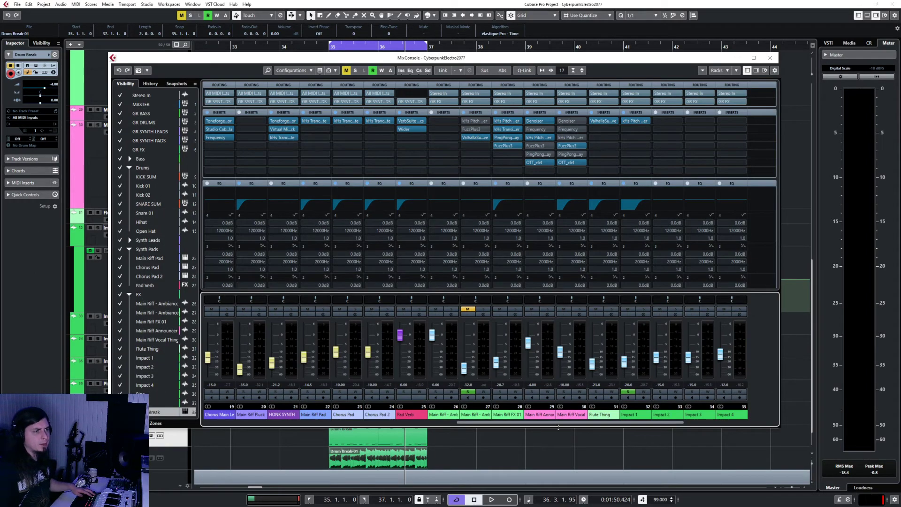
pyautogui.hscroll(5, 604, 424)
pyautogui.click(605, 414)
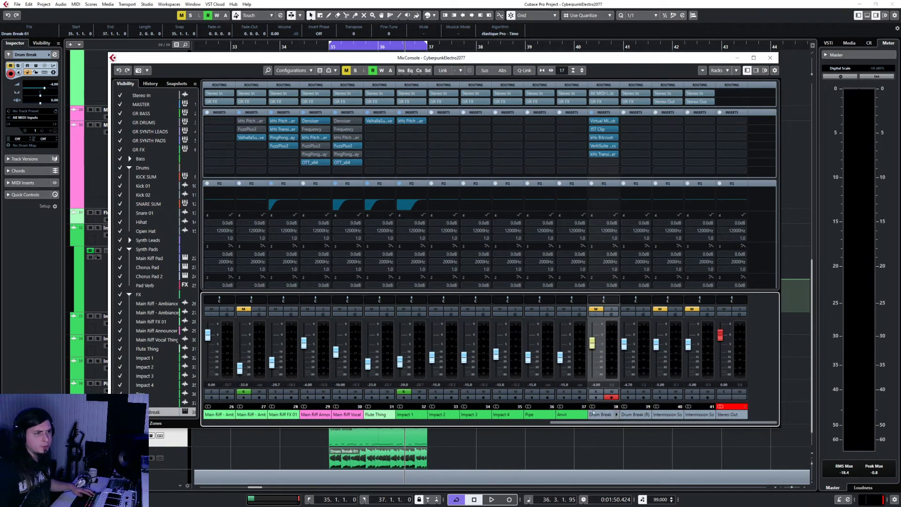
pyautogui.click(591, 112)
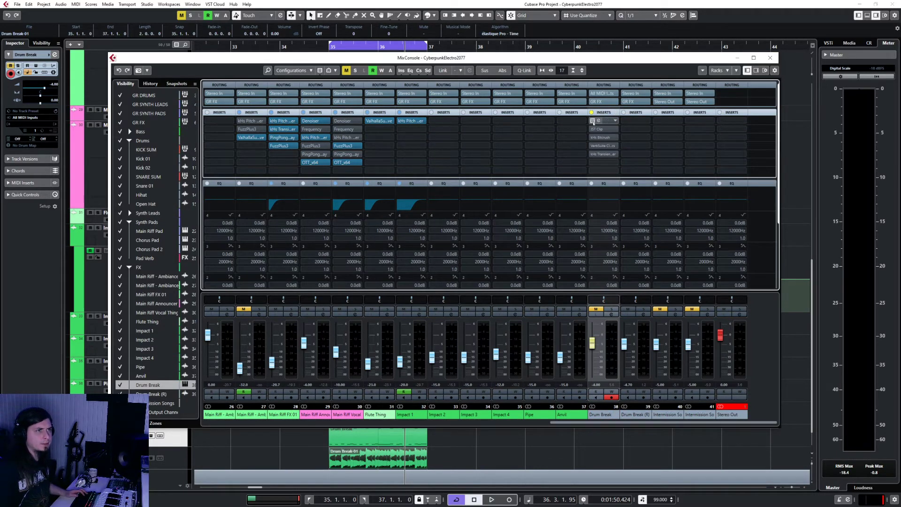
# - Inspect the Virtual Mix Rack insert on the Drum Break channel
pyautogui.moveTo(597, 121)
pyautogui.mouseDown()
pyautogui.moveTo(591, 136)
pyautogui.moveTo(597, 121)
pyautogui.mouseUp()
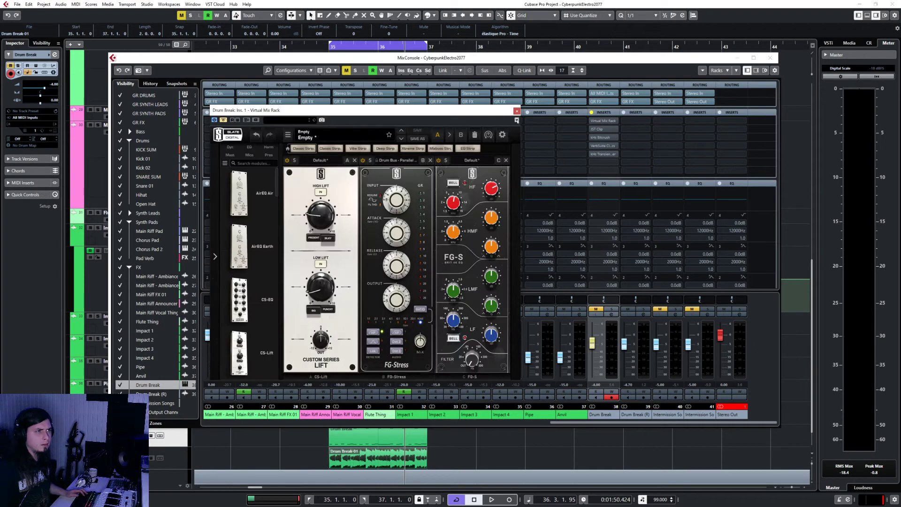
pyautogui.click(516, 112)
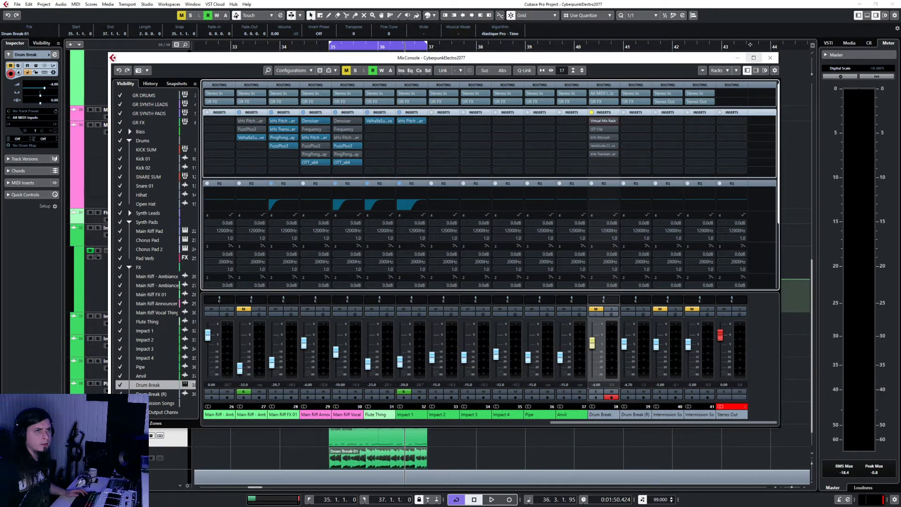
pyautogui.click(771, 62)
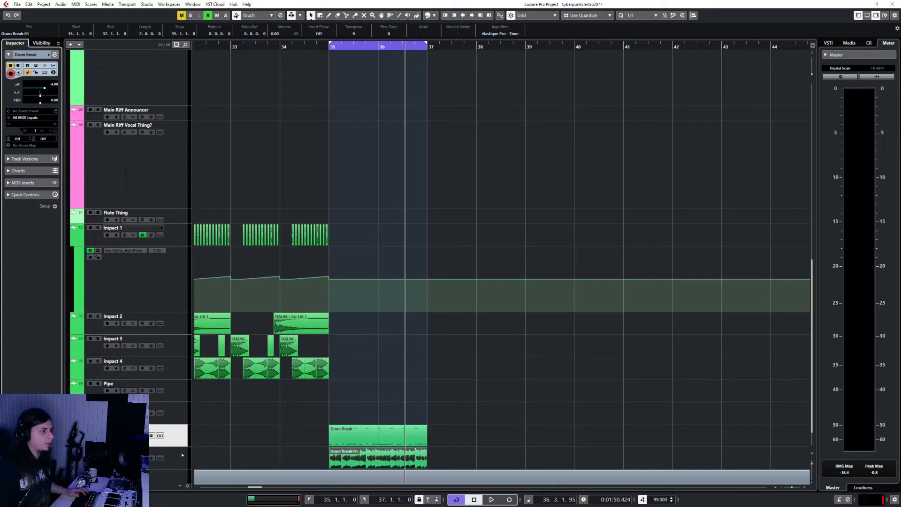
# - Lift the overall insert bypass on the Drum Break channel and switch off its five insert effects one by one
pyautogui.press('F3')
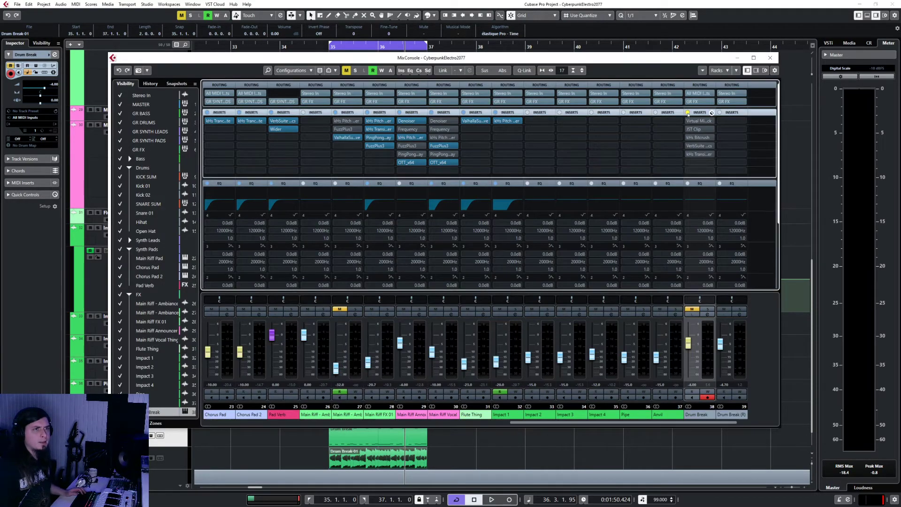
pyautogui.scroll(-3, 688, 124)
pyautogui.click(694, 113)
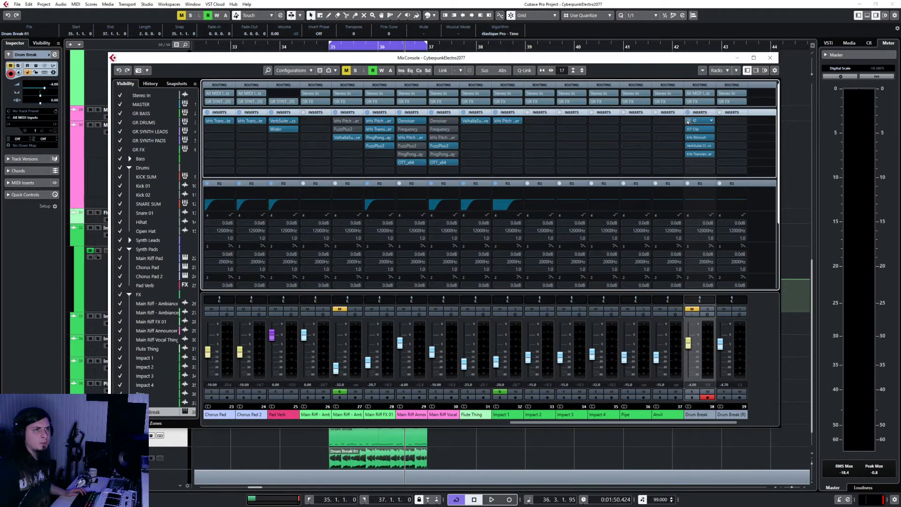
pyautogui.click(688, 121)
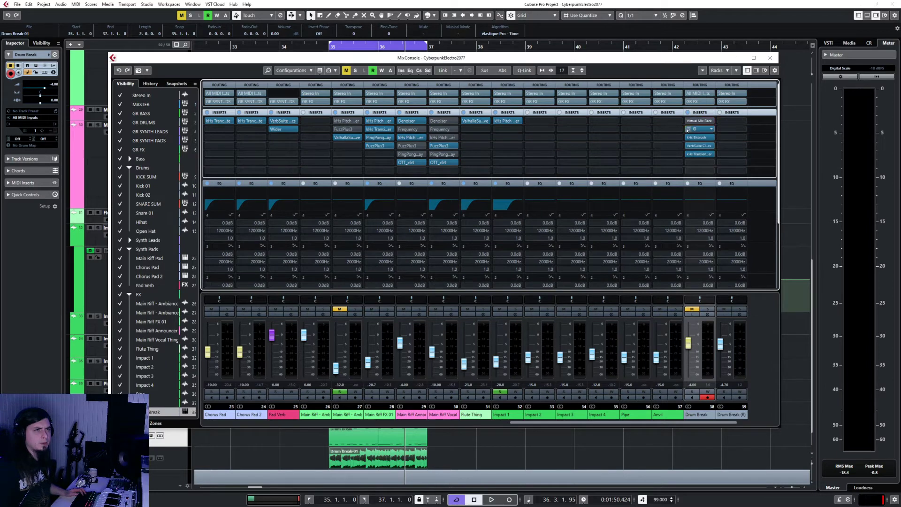
pyautogui.click(688, 129)
pyautogui.click(688, 138)
pyautogui.click(688, 145)
pyautogui.click(688, 154)
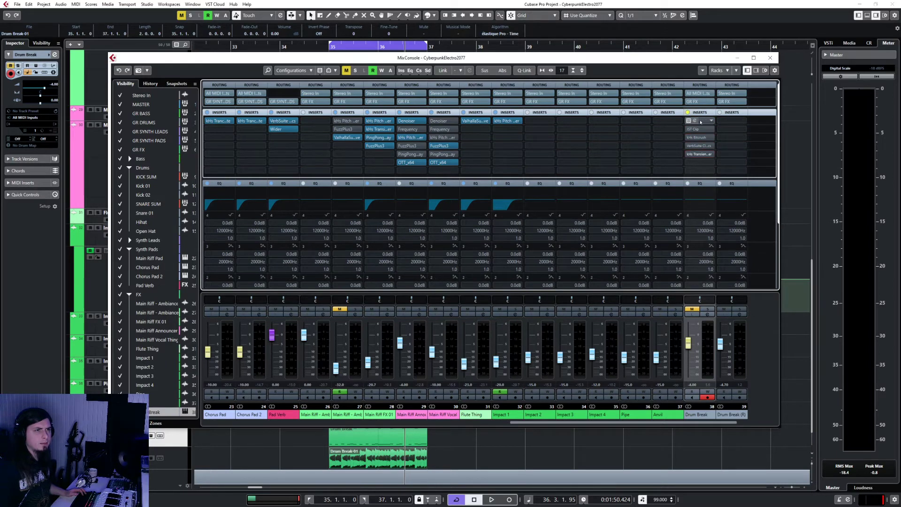
pyautogui.click(699, 120)
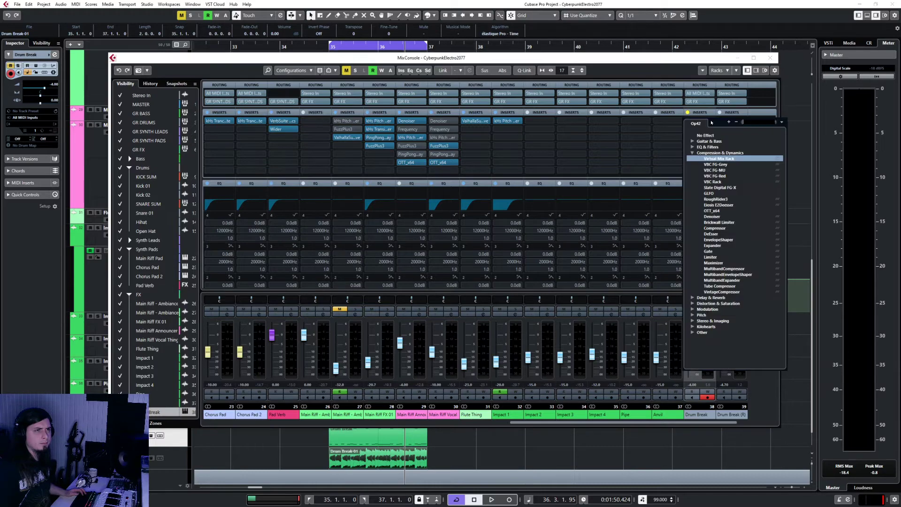
pyautogui.click(665, 148)
pyautogui.click(769, 57)
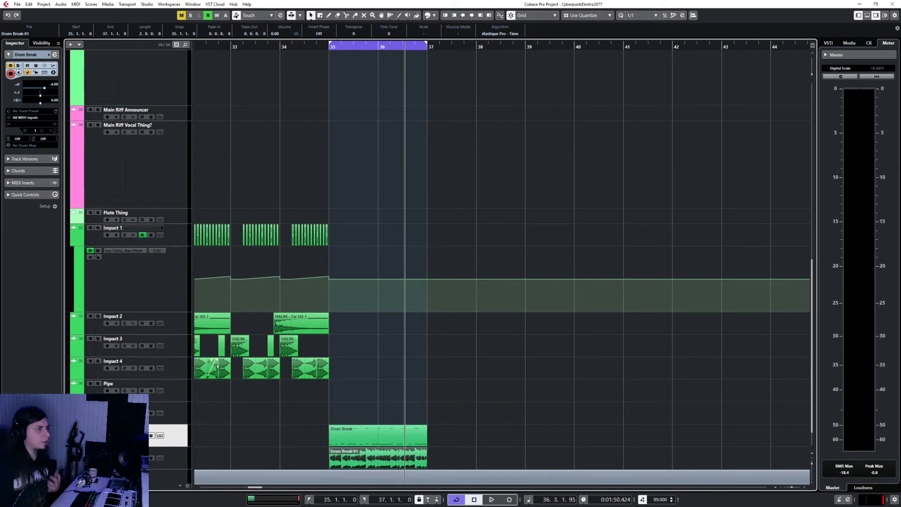
# - Add a stereo audio track named Percussion 01 below Open Hat, with its output routed to GR DRUMS
pyautogui.scroll(10, 145, 281)
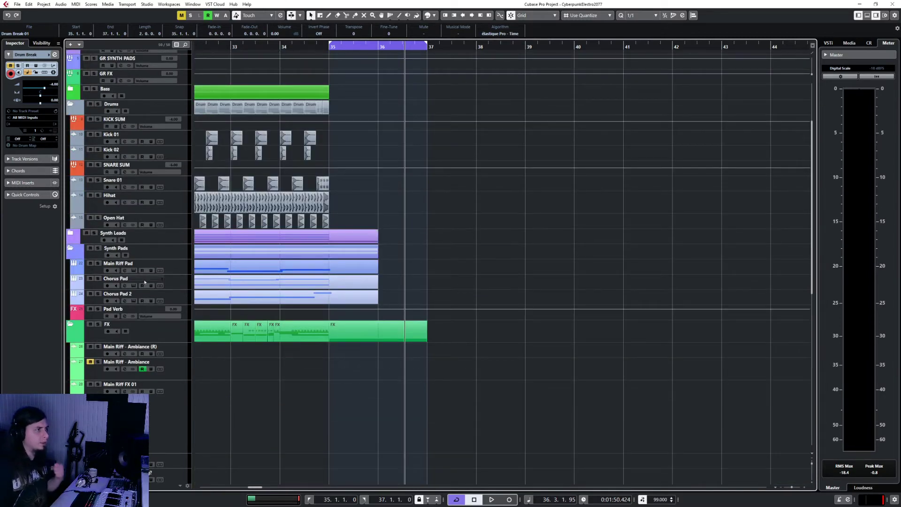
pyautogui.click(183, 223)
pyautogui.rightClick(184, 223)
pyautogui.moveTo(301, 227)
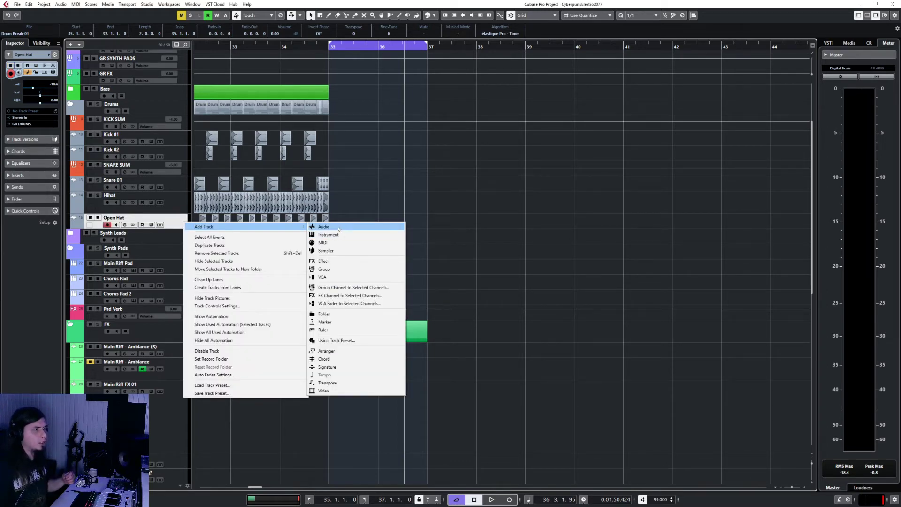
pyautogui.click(323, 226)
pyautogui.click(356, 226)
pyautogui.click(354, 233)
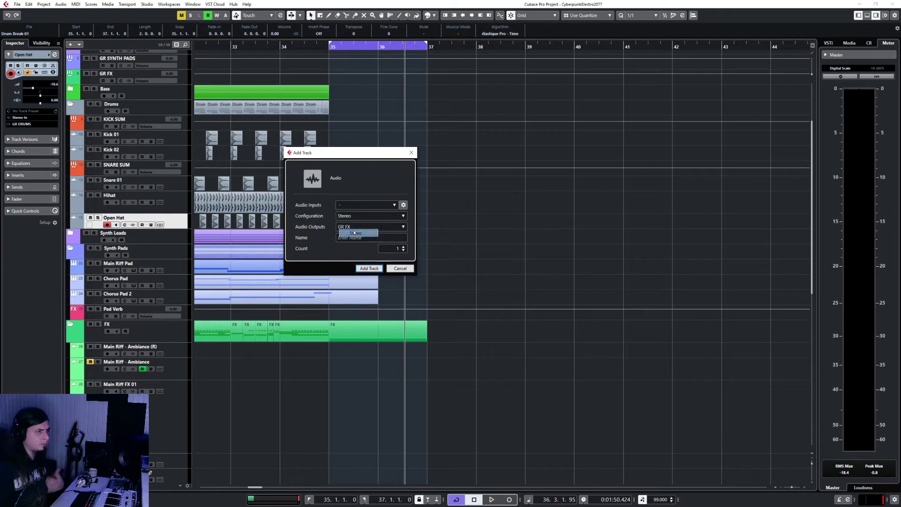
pyautogui.click(352, 227)
pyautogui.write('drums')
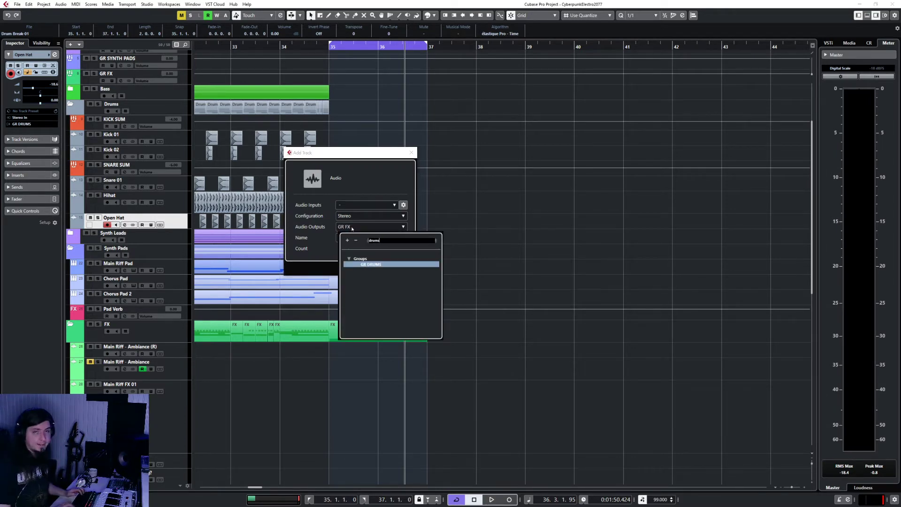
pyautogui.press('Return')
pyautogui.click(357, 237)
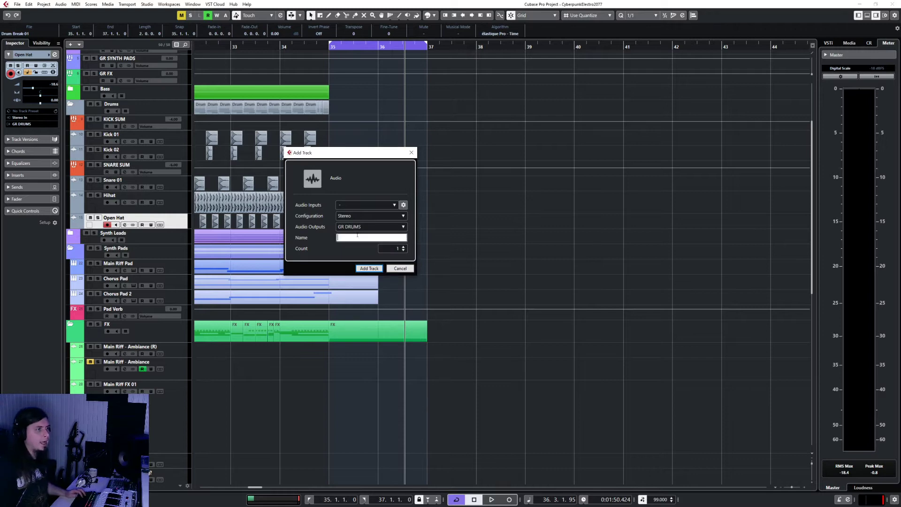
pyautogui.write('Percussion')
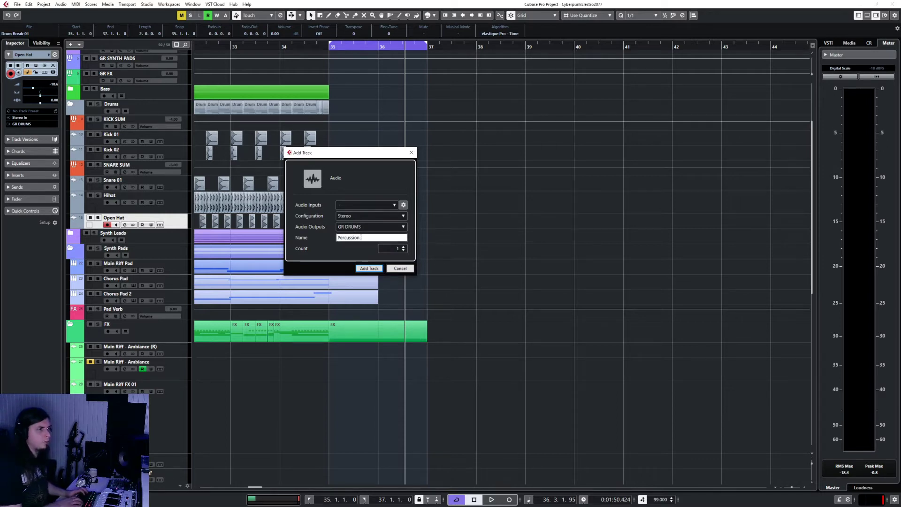
pyautogui.press('Return')
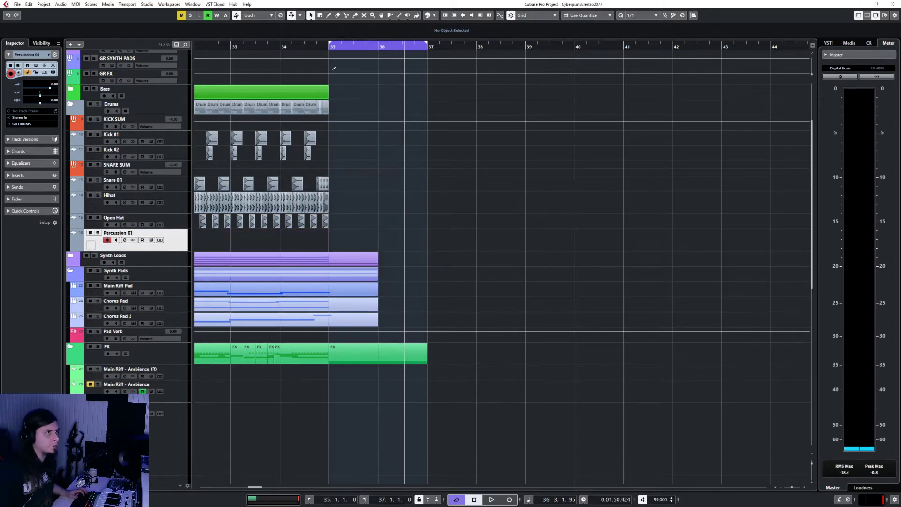
# - Place the project cursor at the start of bar 35
pyautogui.click(284, 47)
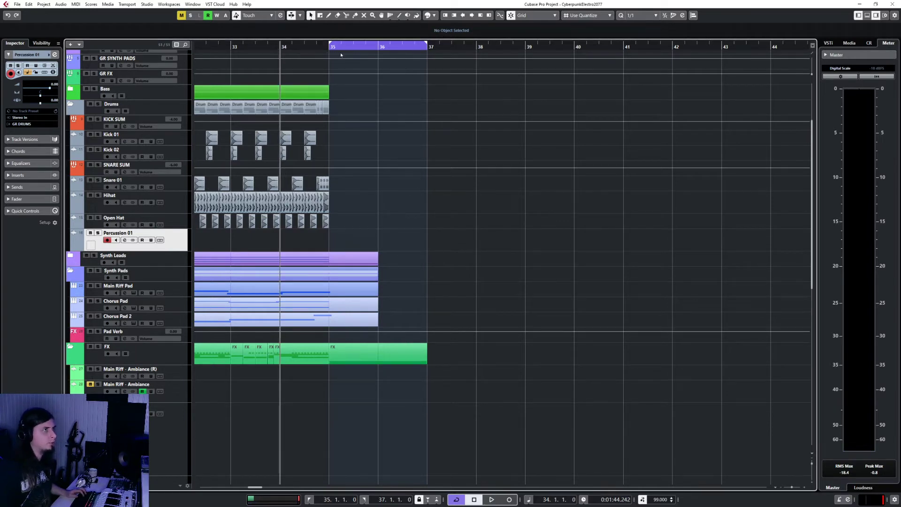
pyautogui.click(325, 47)
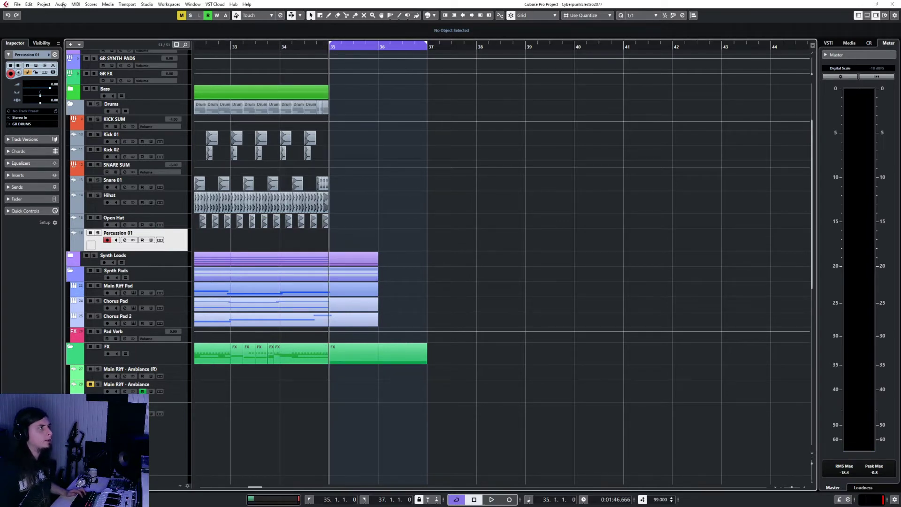
pyautogui.click(18, 5)
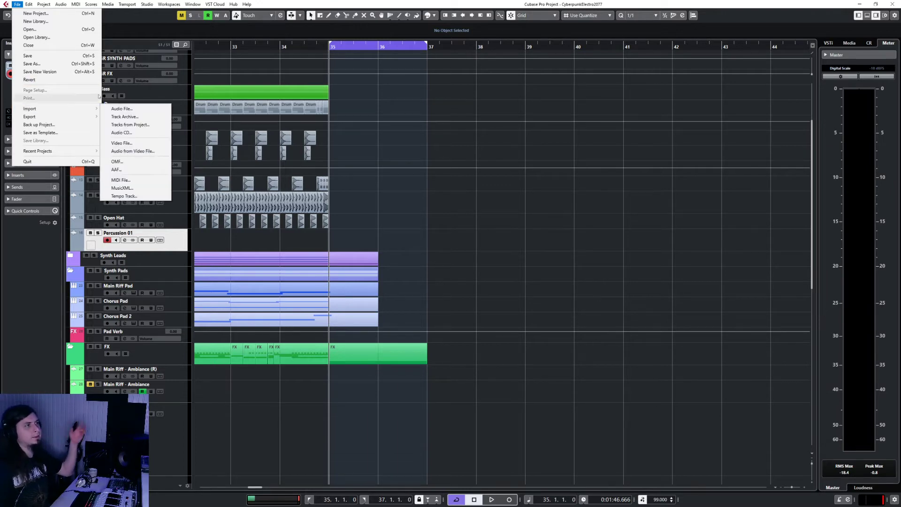
pyautogui.click(102, 117)
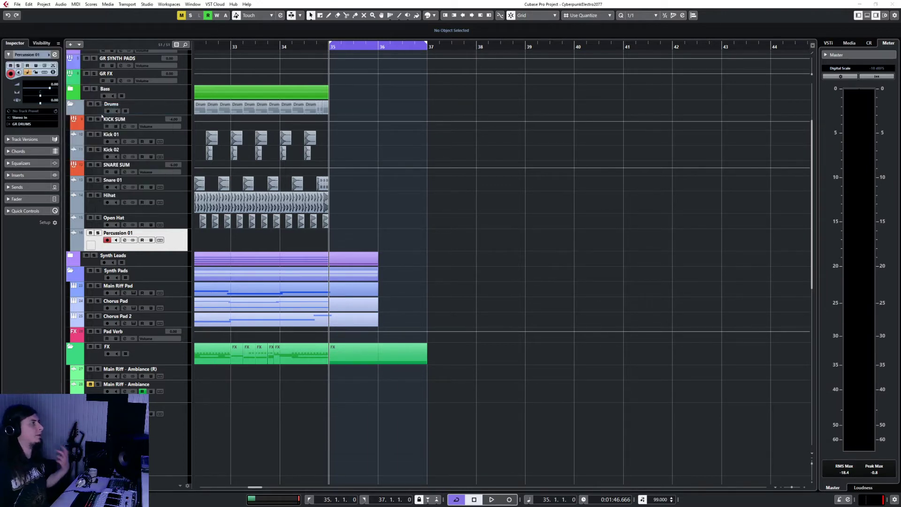
pyautogui.press('Escape')
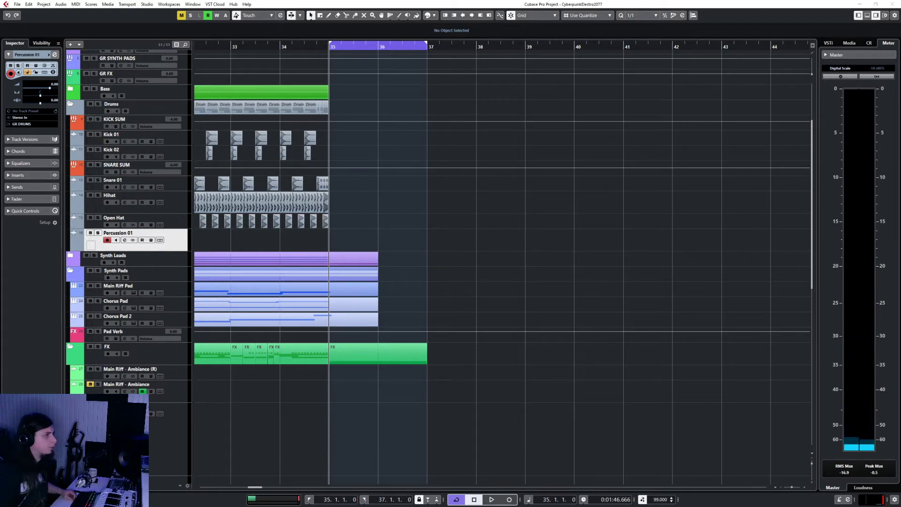
# - Paste the two percussion samples onto the Percussion 01 track at bar 35
pyautogui.hotkey('ctrl', 'v')
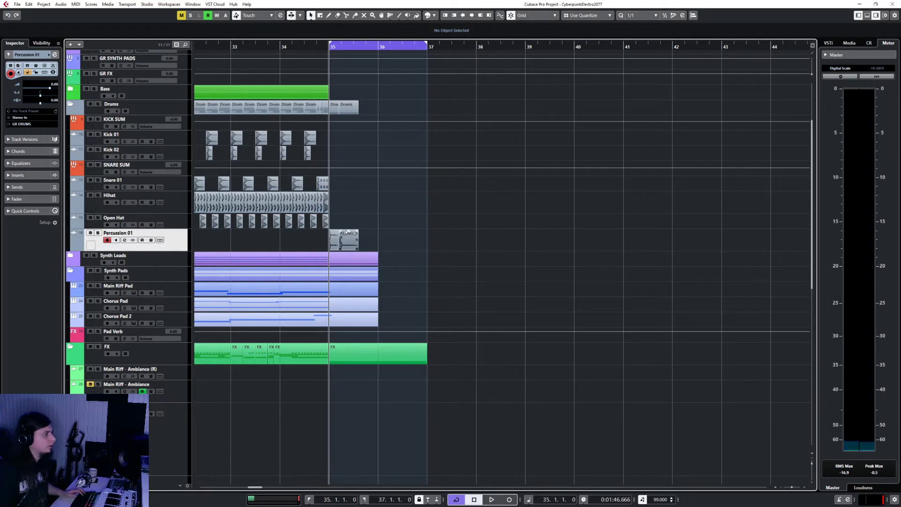
pyautogui.scroll(5, 364, 227)
pyautogui.scroll(-2, 347, 231)
pyautogui.hscroll(-2, 346, 231)
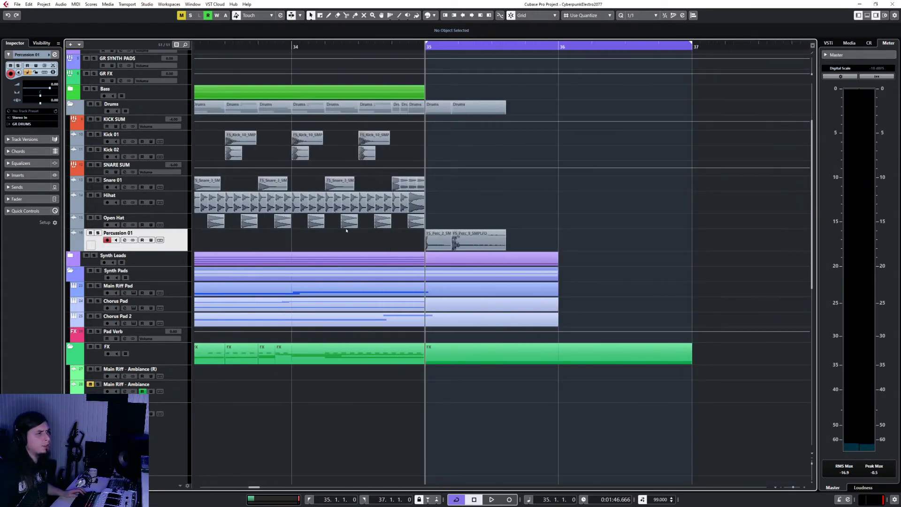
pyautogui.hscroll(1, 347, 230)
pyautogui.rightClick(177, 239)
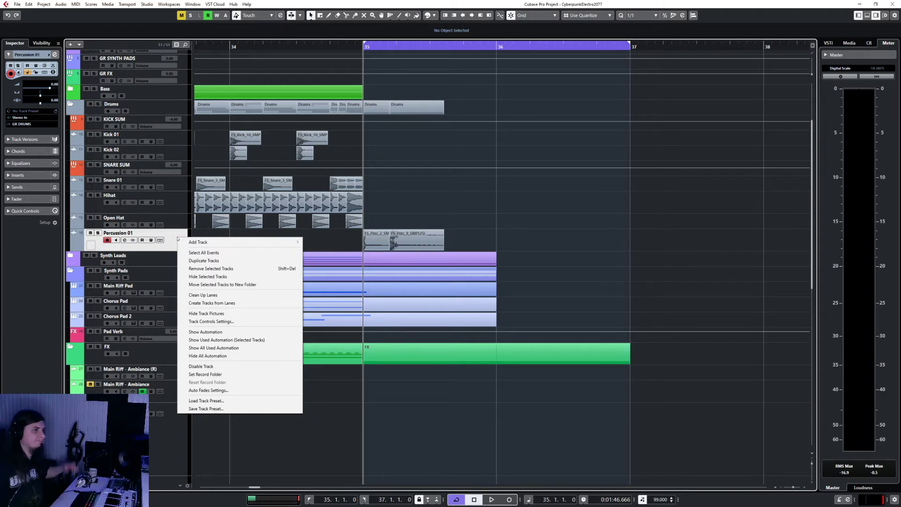
pyautogui.moveTo(220, 242)
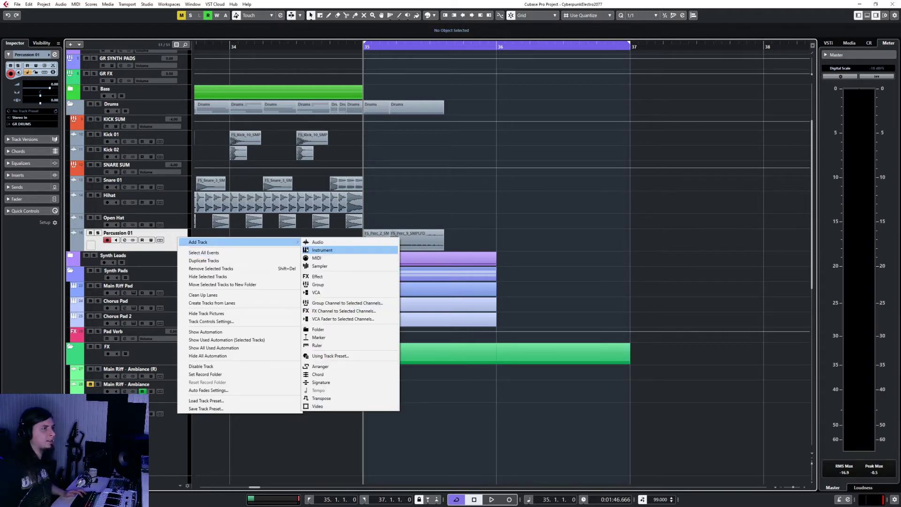
pyautogui.click(690, 214)
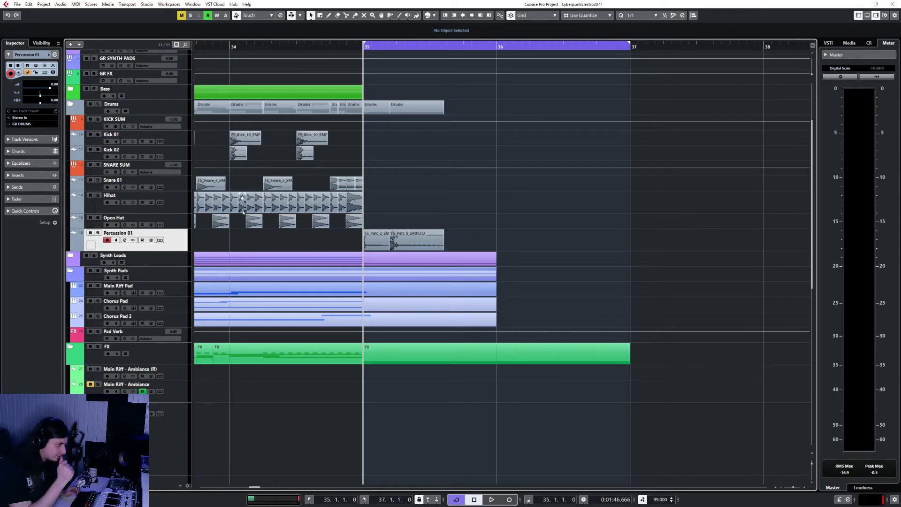
pyautogui.rightClick(170, 242)
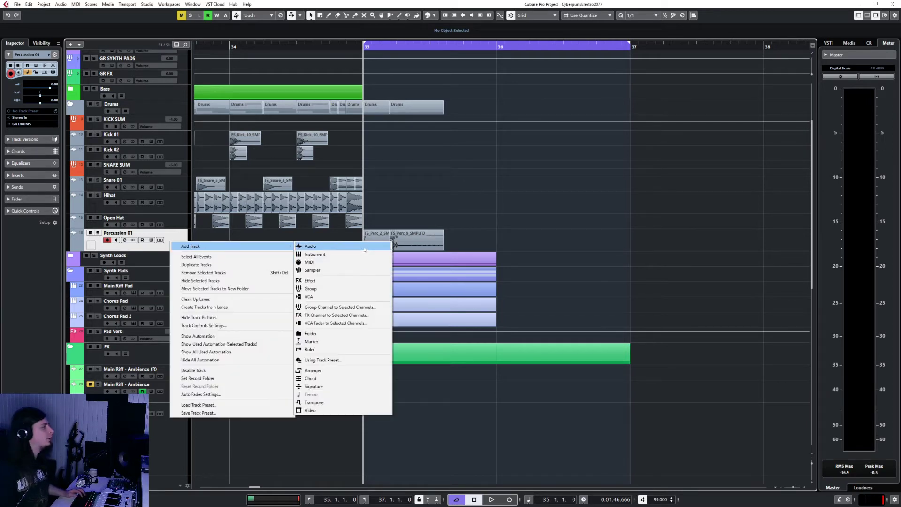
pyautogui.click(533, 225)
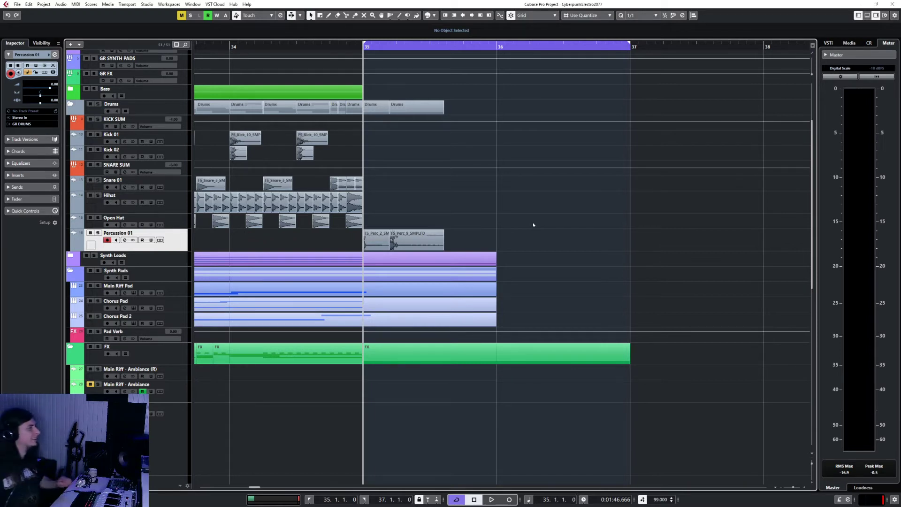
pyautogui.rightClick(183, 241)
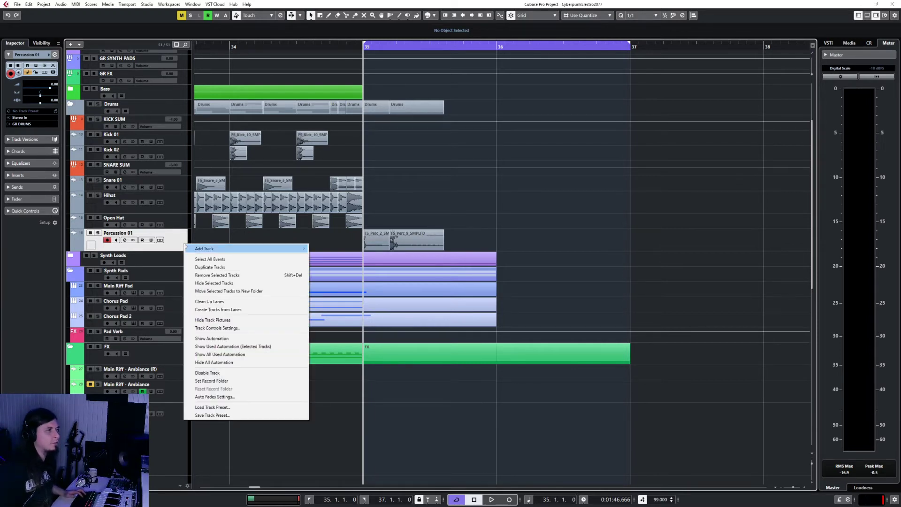
pyautogui.click(185, 141)
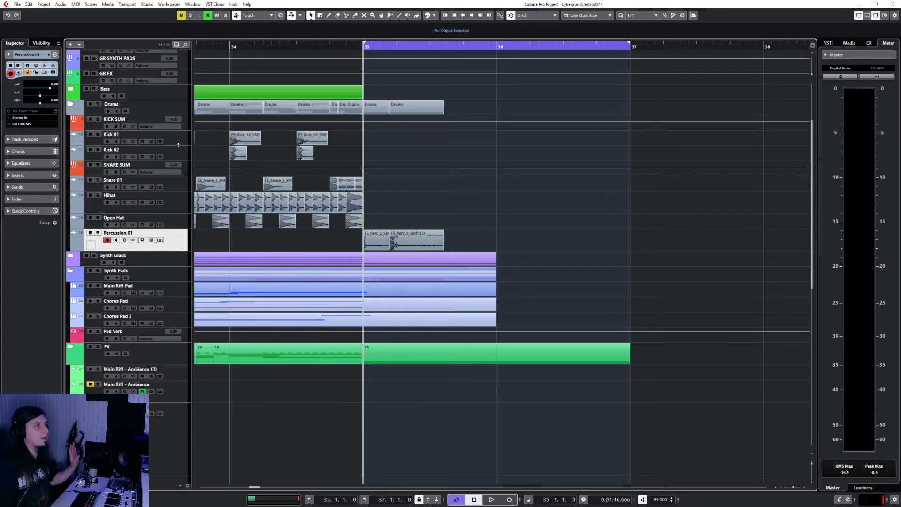
# - Add a stereo audio track named Snap 01 below Snare 01, with its output routed to SNARE SUM
pyautogui.click(179, 189)
pyautogui.rightClick(179, 190)
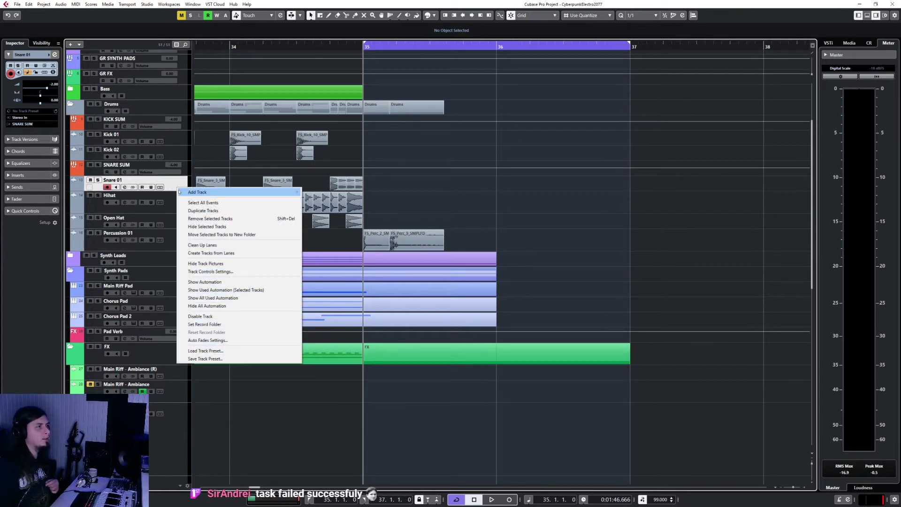
pyautogui.moveTo(179, 191)
pyautogui.click(317, 192)
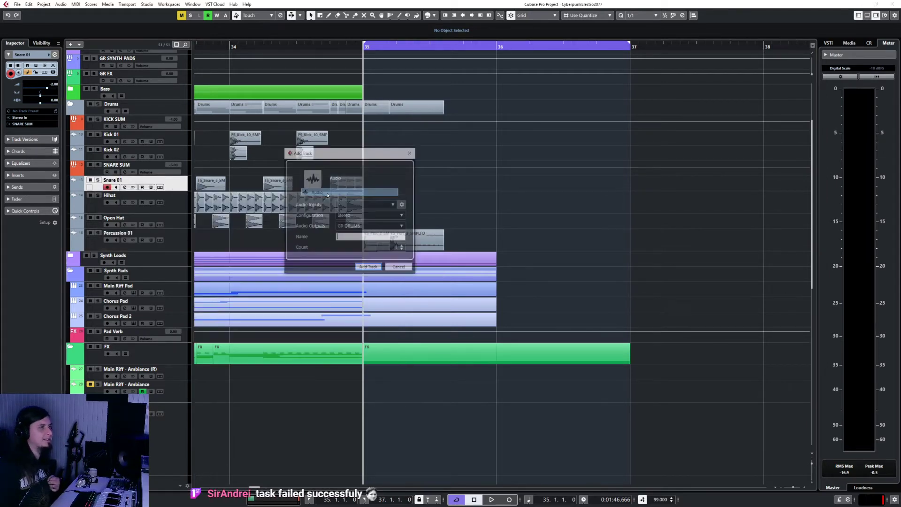
pyautogui.click(352, 227)
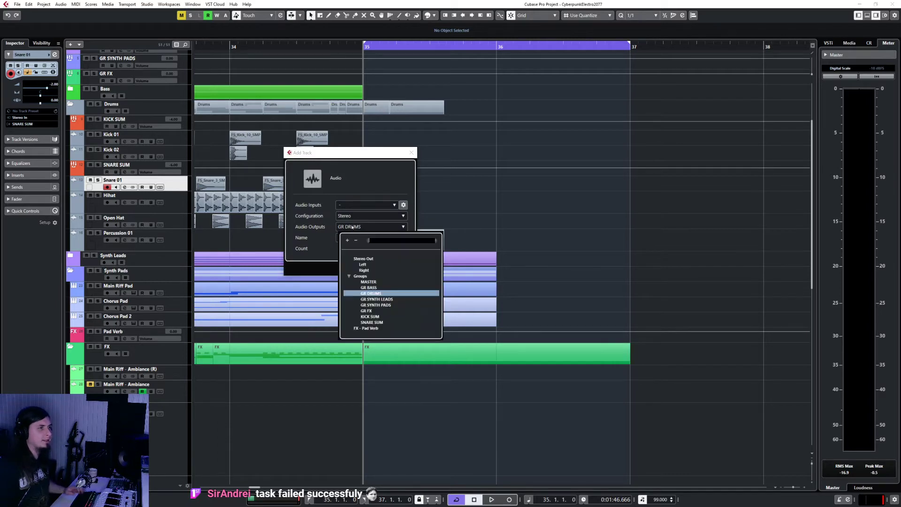
pyautogui.write('snare')
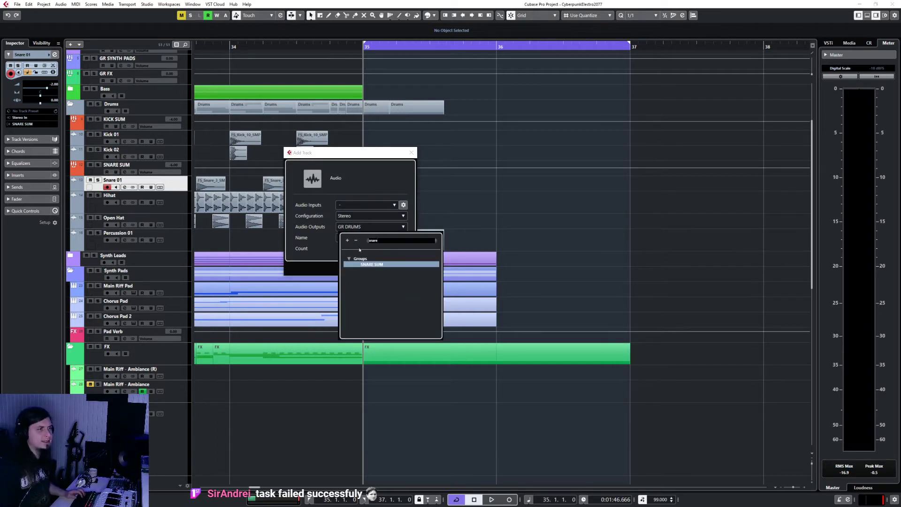
pyautogui.click(356, 265)
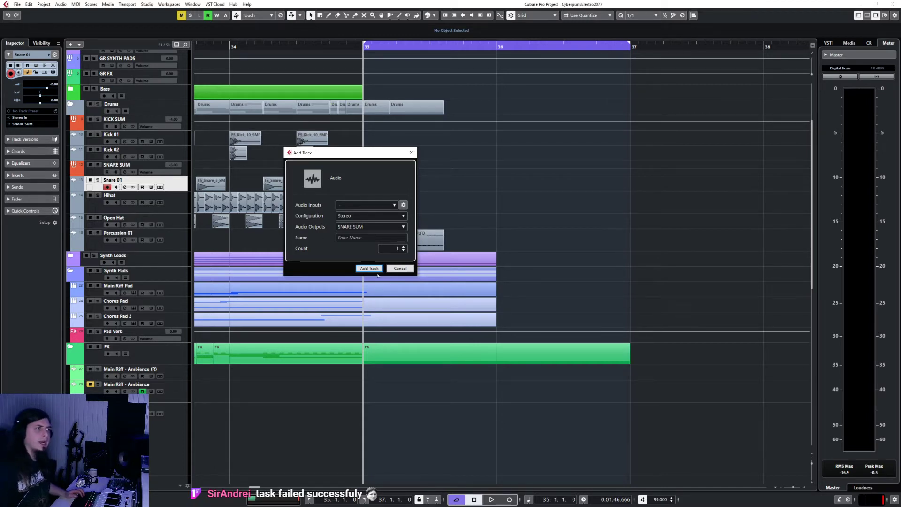
pyautogui.click(361, 238)
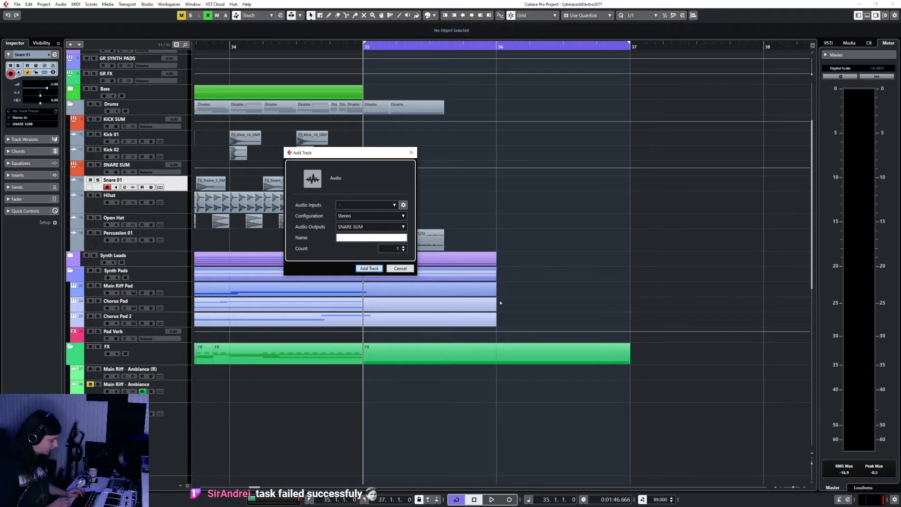
pyautogui.write('Snap')
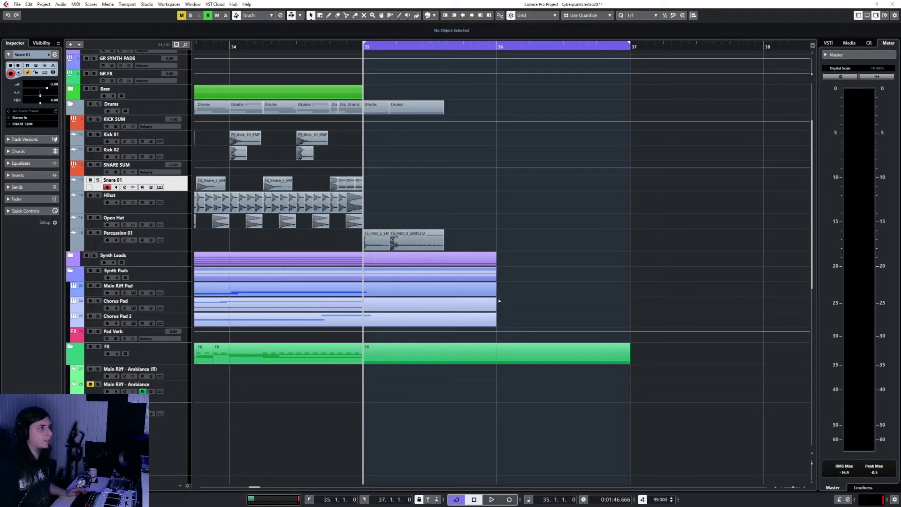
# - Move the FS_Perc_9 sample onto the Snap 01 track and place it on beat 2 of bar 35, using a 1/4 grid
pyautogui.click(402, 264)
pyautogui.moveTo(401, 263); pyautogui.dragTo(374, 203)
pyautogui.click(640, 15)
pyautogui.click(641, 41)
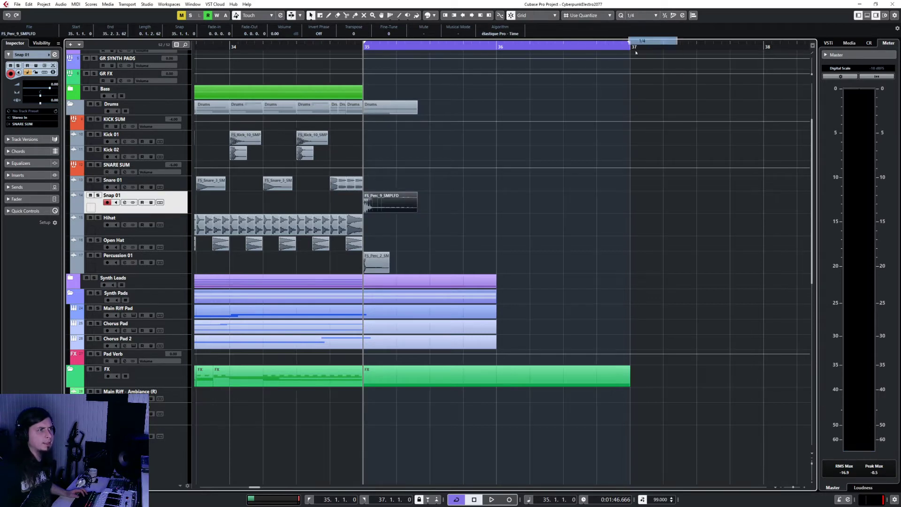
pyautogui.scroll(3, 385, 211)
pyautogui.moveTo(386, 211); pyautogui.dragTo(484, 204)
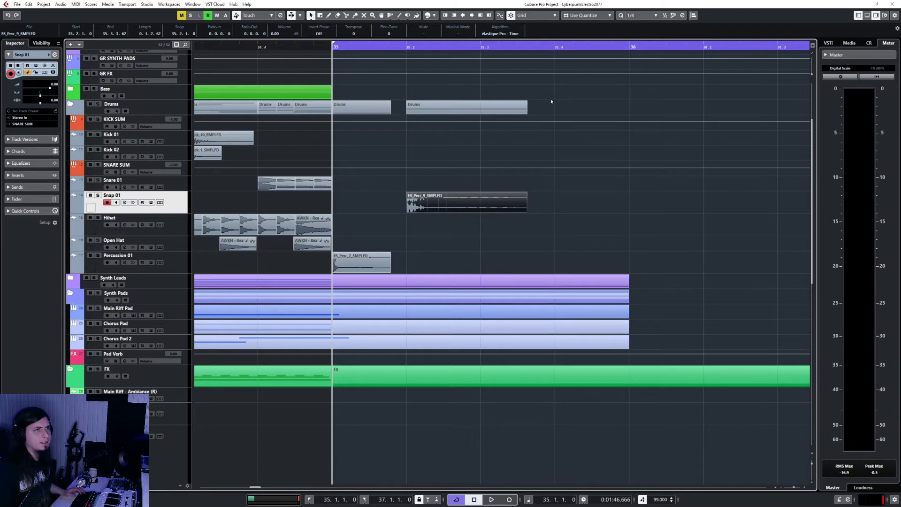
# - Paste a copy of the snap sample onto the Snap 01 track at beat 4 of bar 35
pyautogui.click(554, 46)
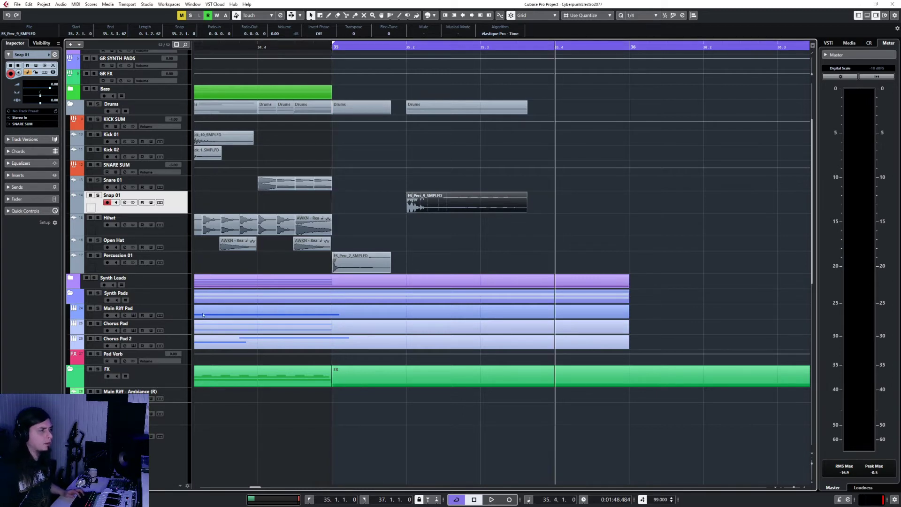
pyautogui.scroll(-10, 395, 364)
pyautogui.scroll(15, 395, 364)
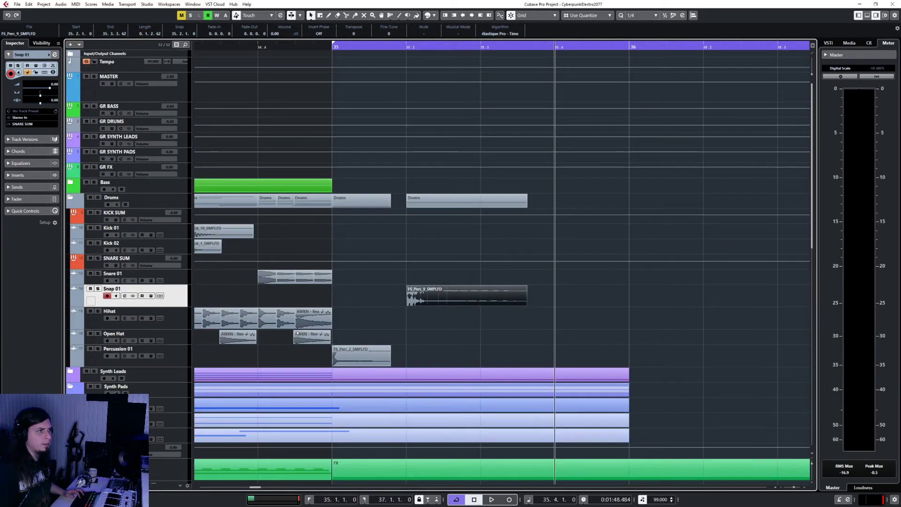
# - Set the grid to 1/16 and shorten the FS_Perc_2 sample at bar 35 to one sixteenth note
pyautogui.click(369, 361)
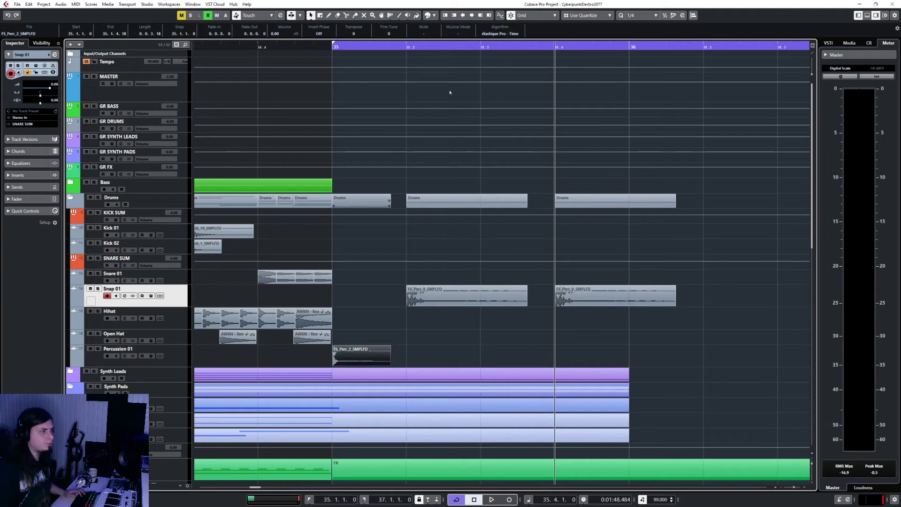
pyautogui.click(639, 15)
pyautogui.click(643, 61)
pyautogui.scroll(3, 373, 320)
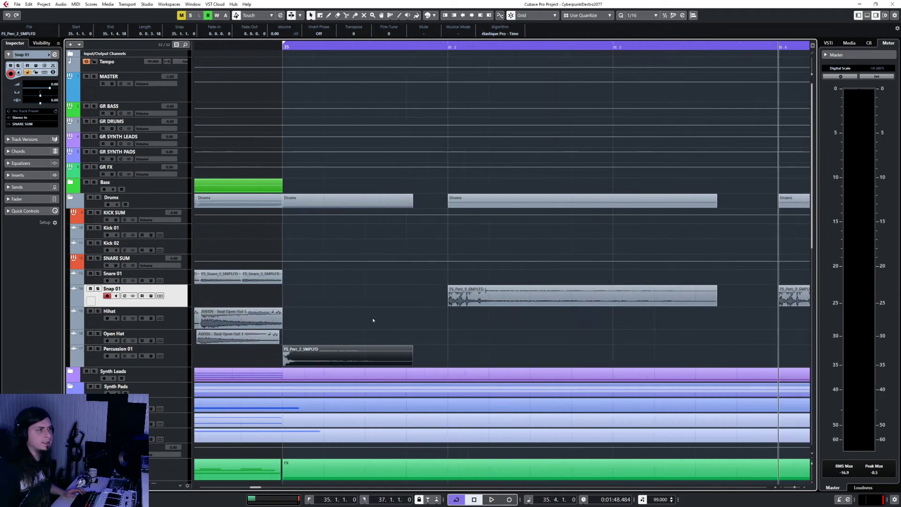
pyautogui.scroll(1, 373, 320)
pyautogui.moveTo(420, 365); pyautogui.dragTo(313, 366)
# - Duplicate the shortened percussion sample onto the second sixteenth of bar 35, directly after the original
pyautogui.click(319, 52)
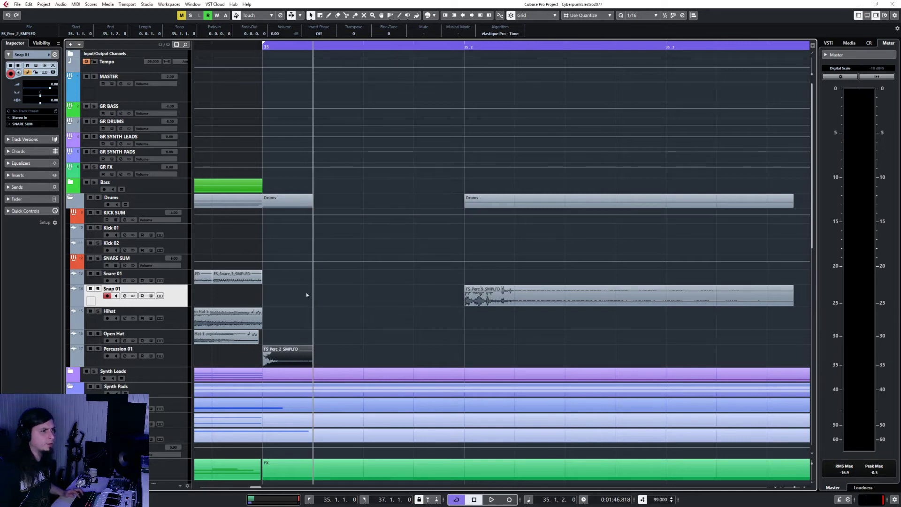
pyautogui.click(289, 358)
pyautogui.hotkey('ctrl', 'd')
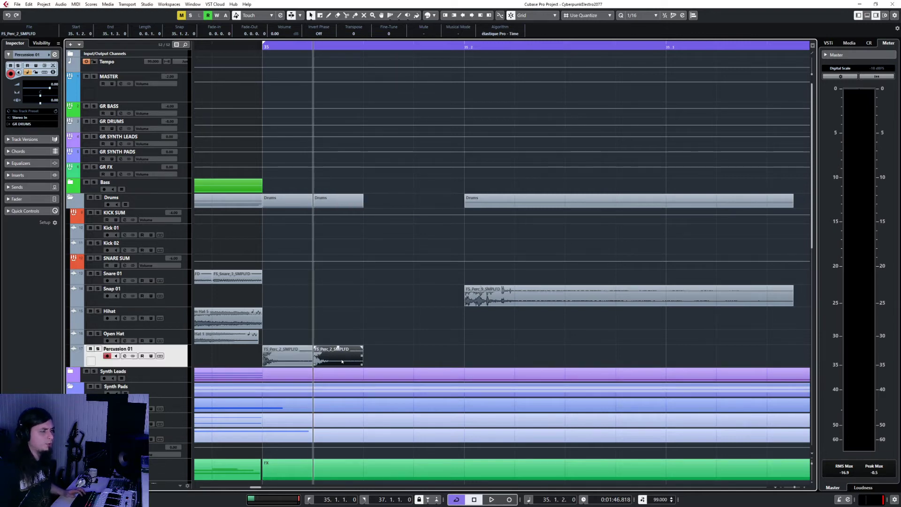
pyautogui.doubleClick(342, 361)
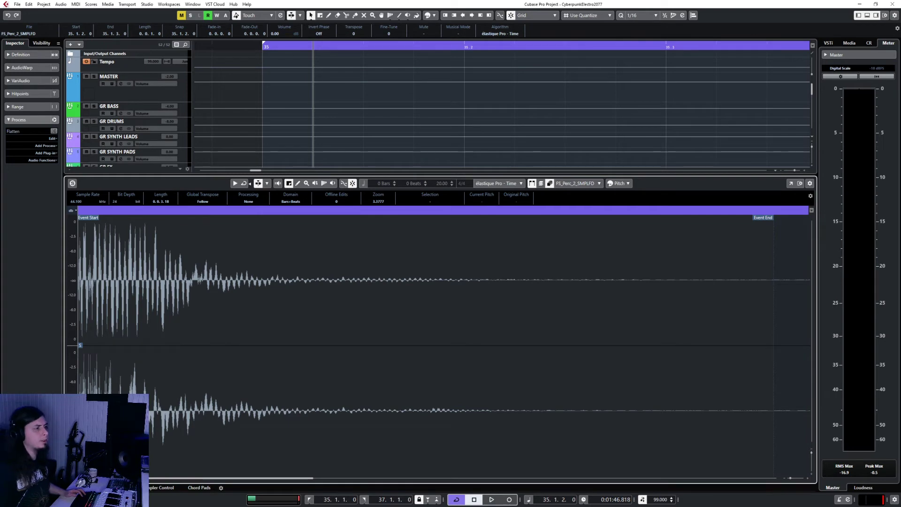
pyautogui.hotkey('ctrl', 'e')
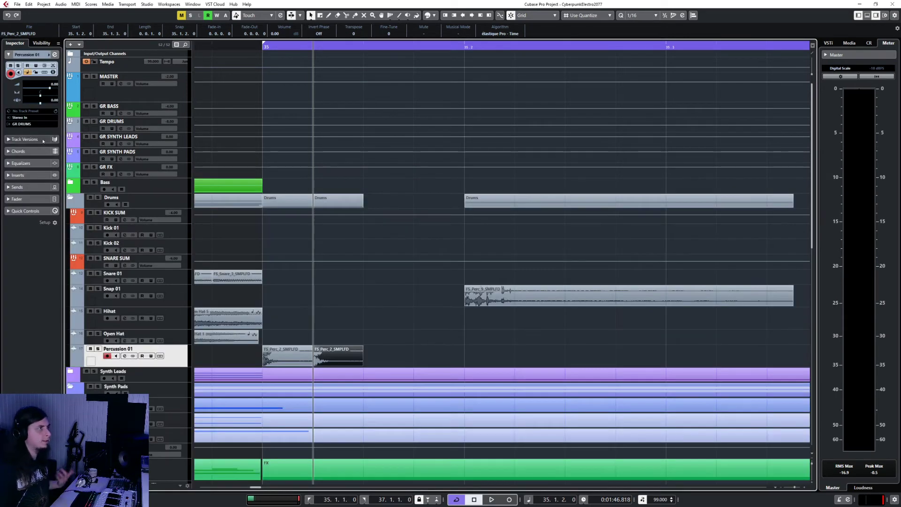
# - Load the GTune tuner as the first insert effect on the Percussion 01 track
pyautogui.click(29, 175)
pyautogui.click(23, 112)
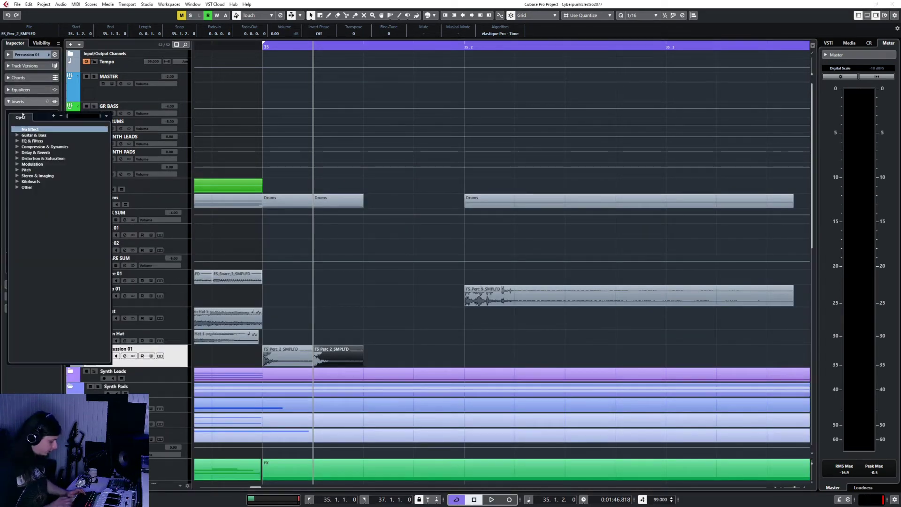
pyautogui.write('gtun')
pyautogui.press('Return')
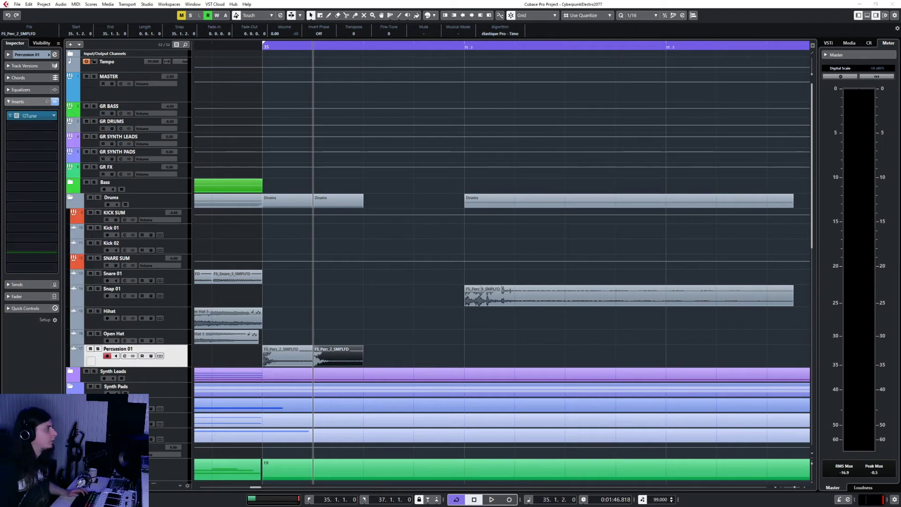
# - Solo Percussion 01 and play it repeatedly from bar 35 to check the sample's pitch in GTune
pyautogui.click(262, 46)
pyautogui.press('space')
pyautogui.press('s')
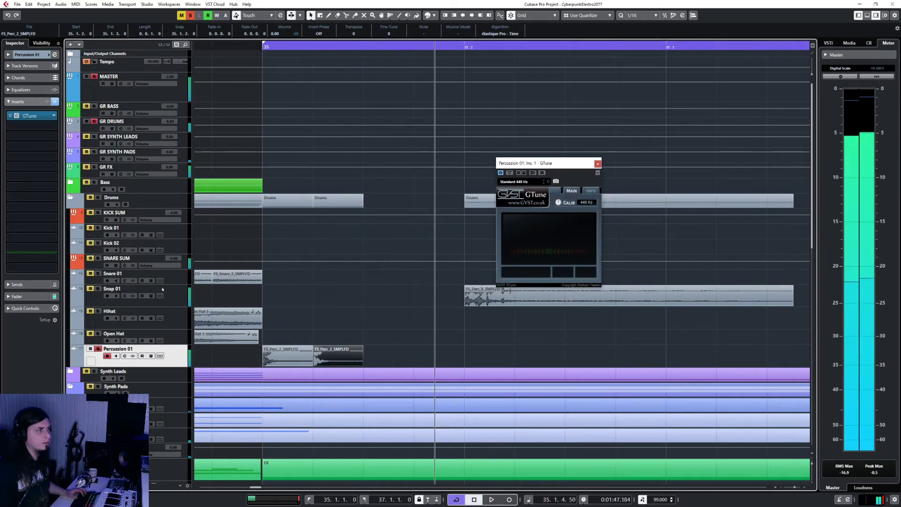
pyautogui.click(265, 45)
pyautogui.press('space')
pyautogui.press('space')
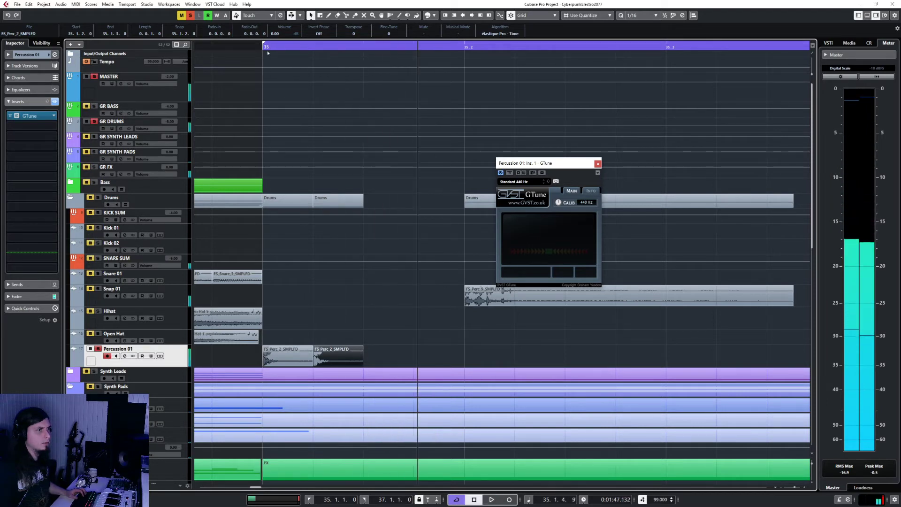
pyautogui.click(284, 148)
pyautogui.press('space')
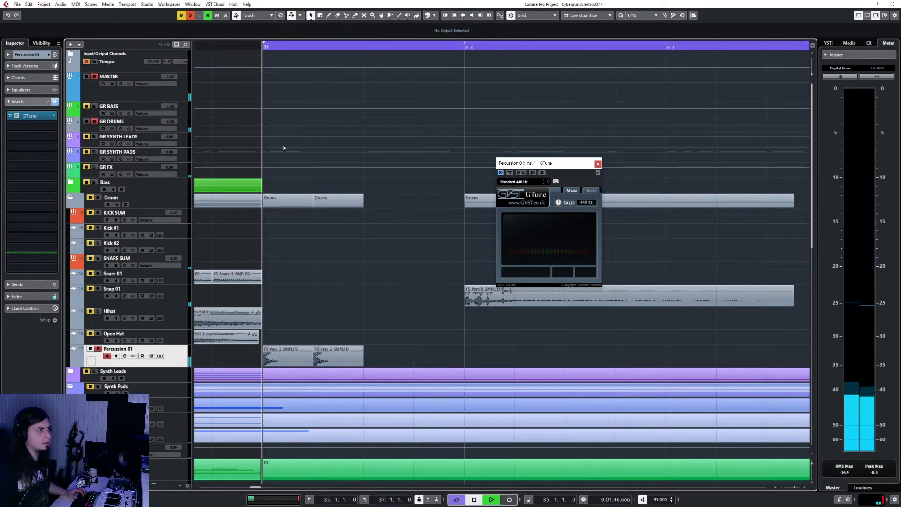
pyautogui.press('space')
pyautogui.press('s')
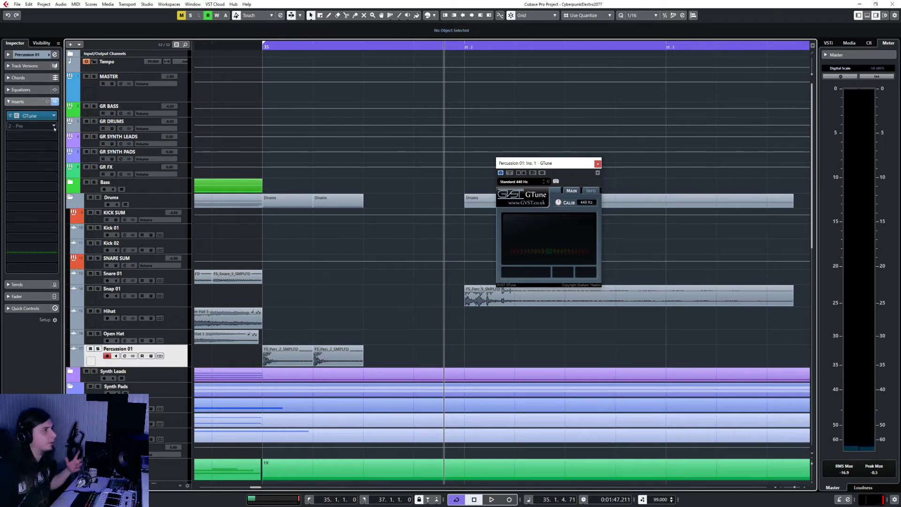
# - Remove the GTune insert from the Percussion 01 track
pyautogui.click(33, 115)
pyautogui.click(24, 121)
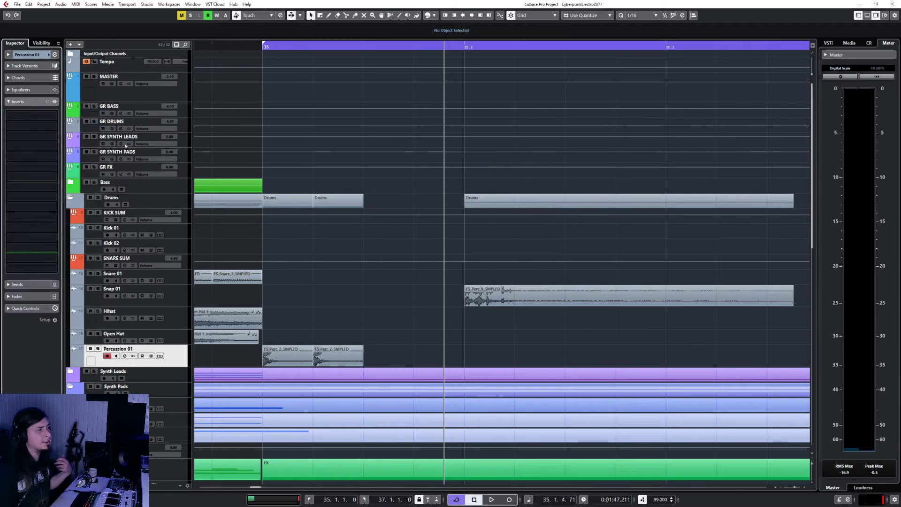
# - Apply an offline Pitch Shift with Transpose set to -2 to the second percussion sample in bar 35
pyautogui.click(338, 365)
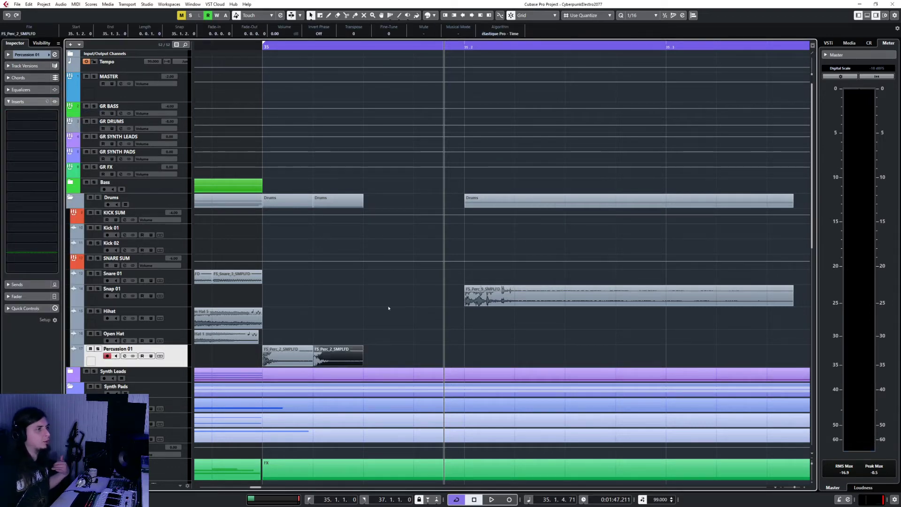
pyautogui.doubleClick(338, 352)
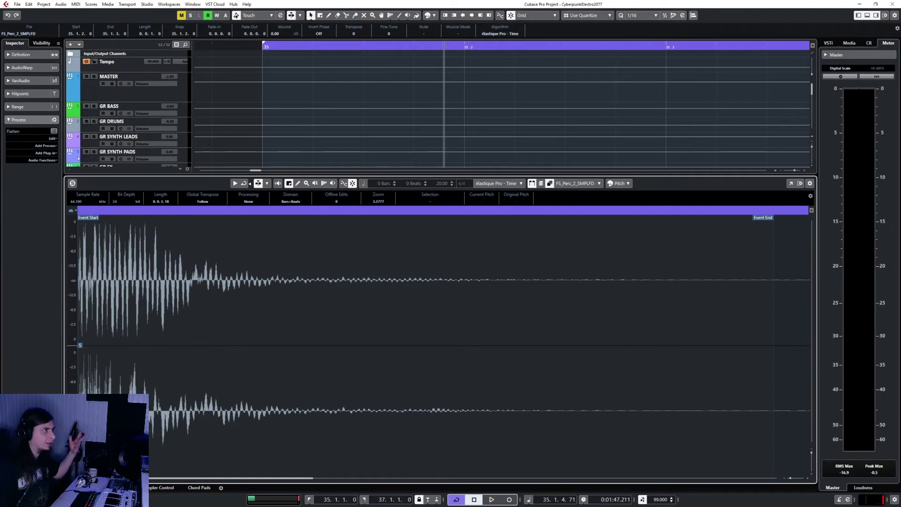
pyautogui.click(42, 146)
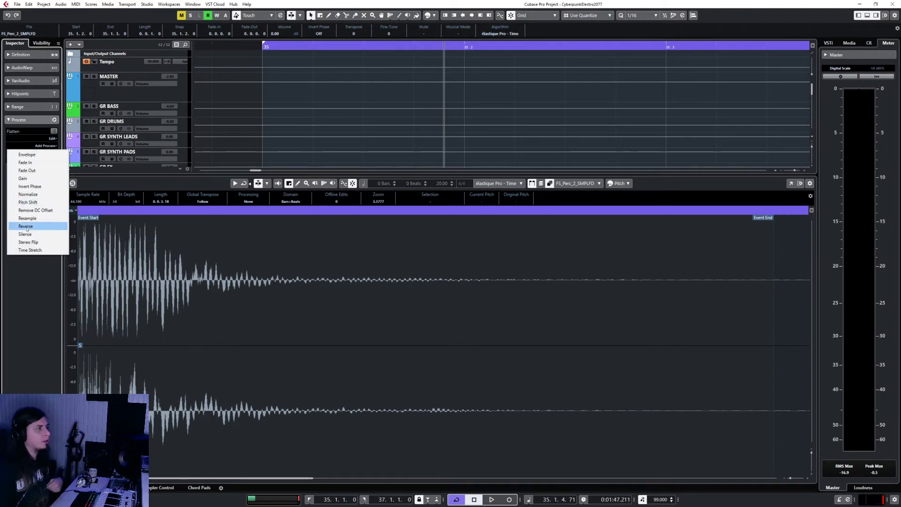
pyautogui.click(28, 202)
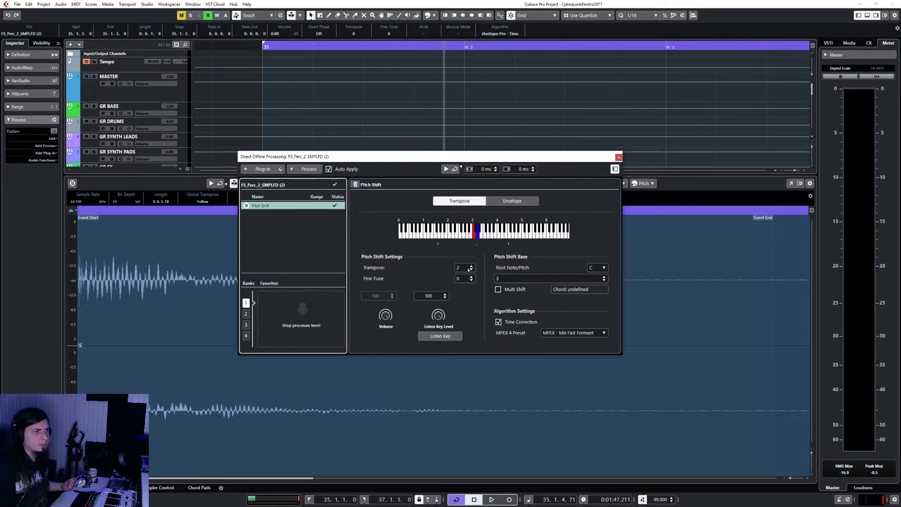
pyautogui.click(471, 270)
pyautogui.click(471, 270)
pyautogui.click(470, 269)
pyautogui.click(471, 269)
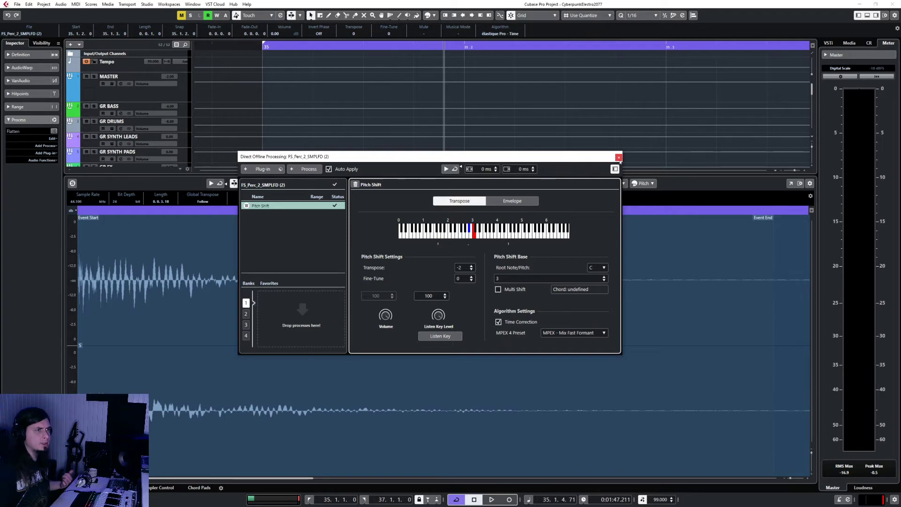
pyautogui.click(618, 157)
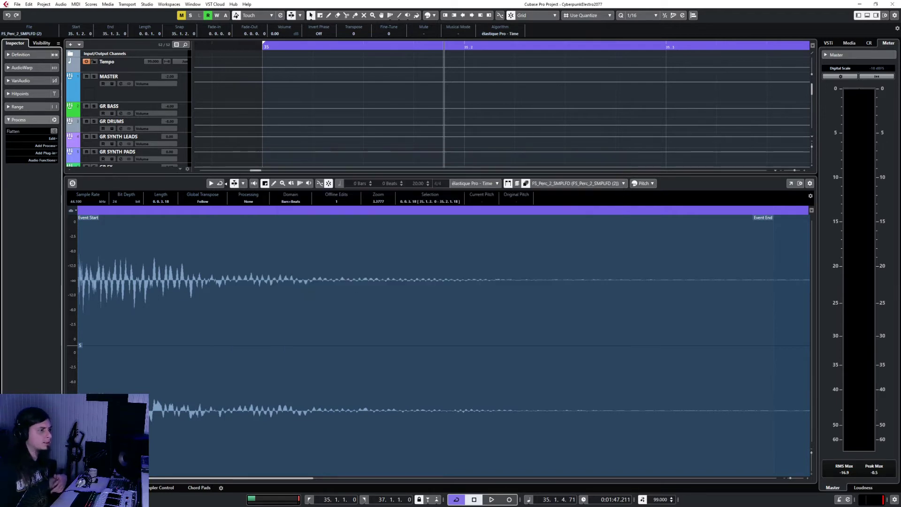
pyautogui.hotkey('ctrl', 'e')
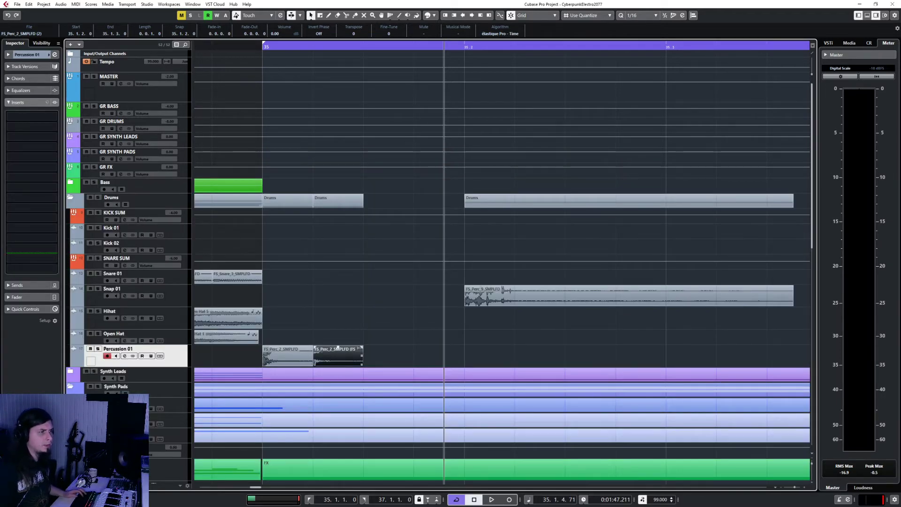
# - Duplicate the second percussion sample to the third sixteenth of bar 35 and add an offline Pitch Shift with Transpose set to -1
pyautogui.click(368, 50)
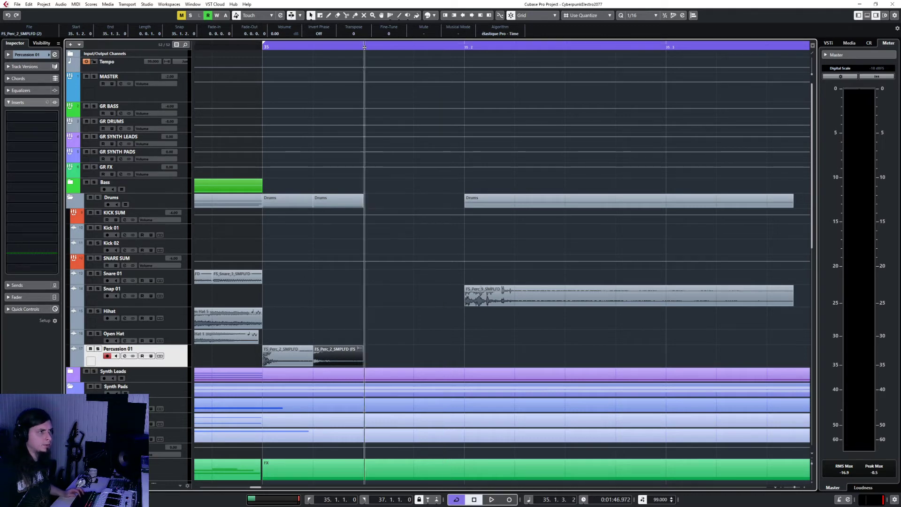
pyautogui.hotkey('ctrl', 'd')
pyautogui.doubleClick(399, 359)
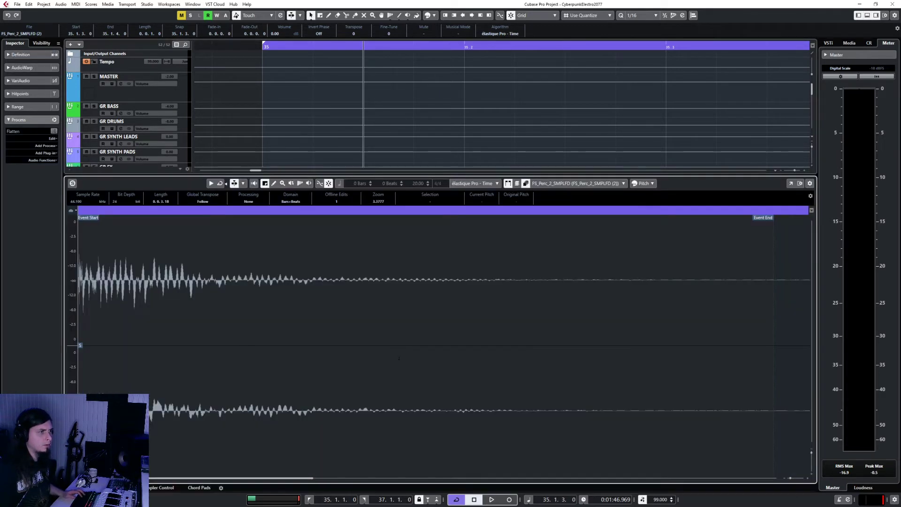
pyautogui.click(50, 146)
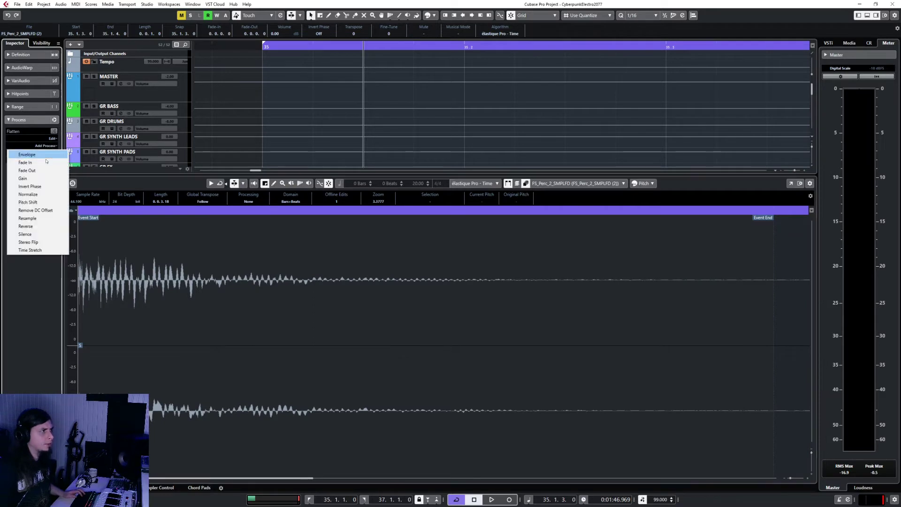
pyautogui.click(28, 203)
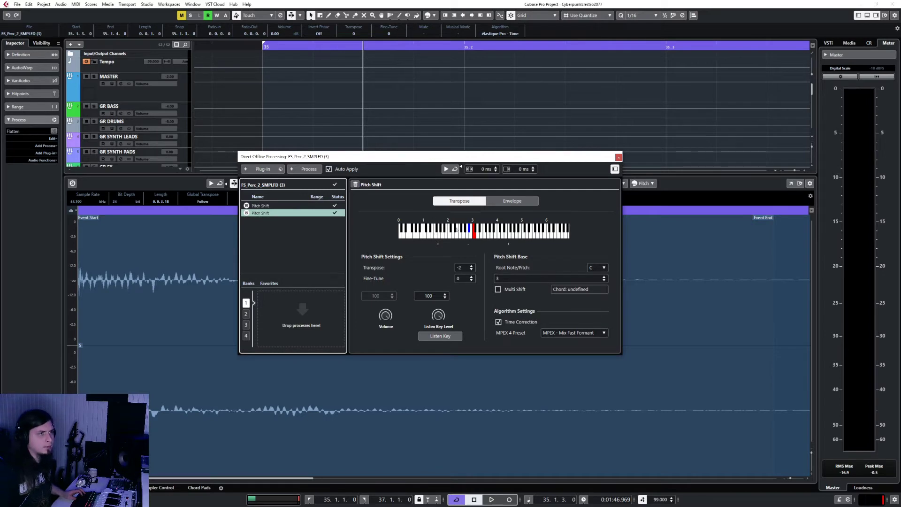
pyautogui.click(471, 235)
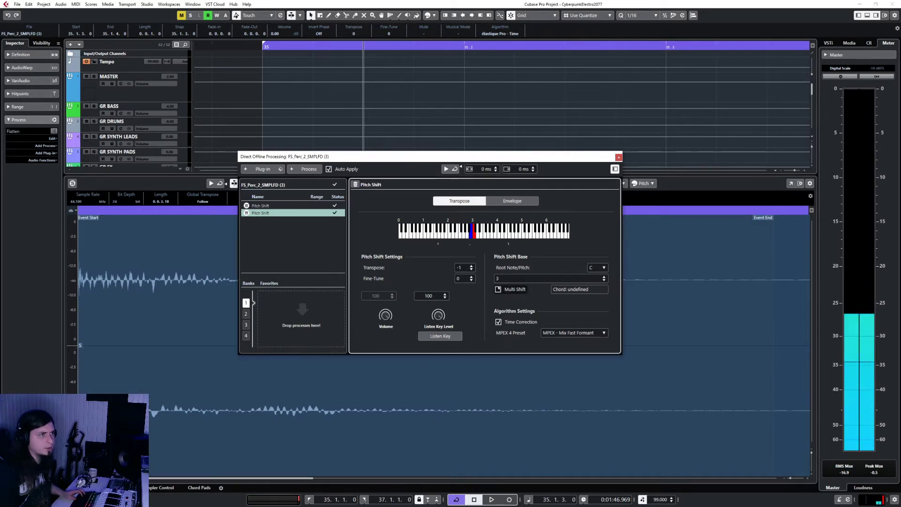
pyautogui.click(618, 158)
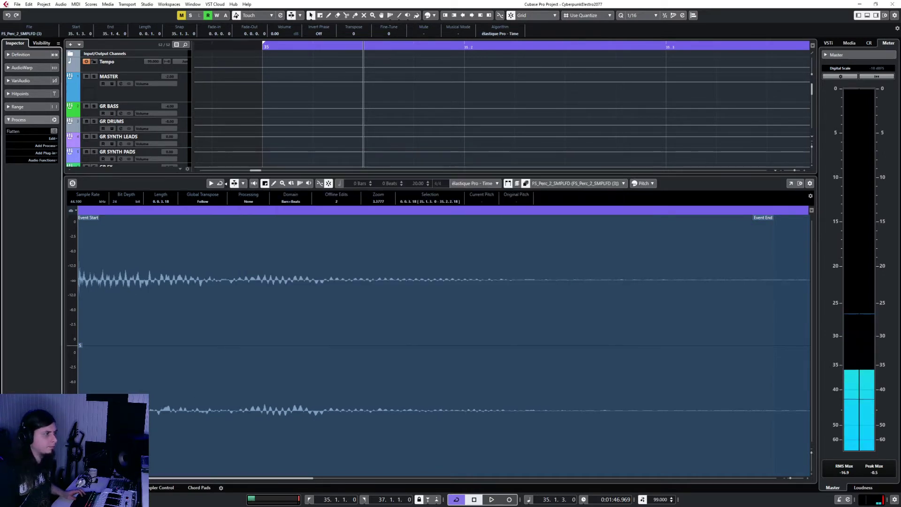
pyautogui.hotkey('ctrl', 'e')
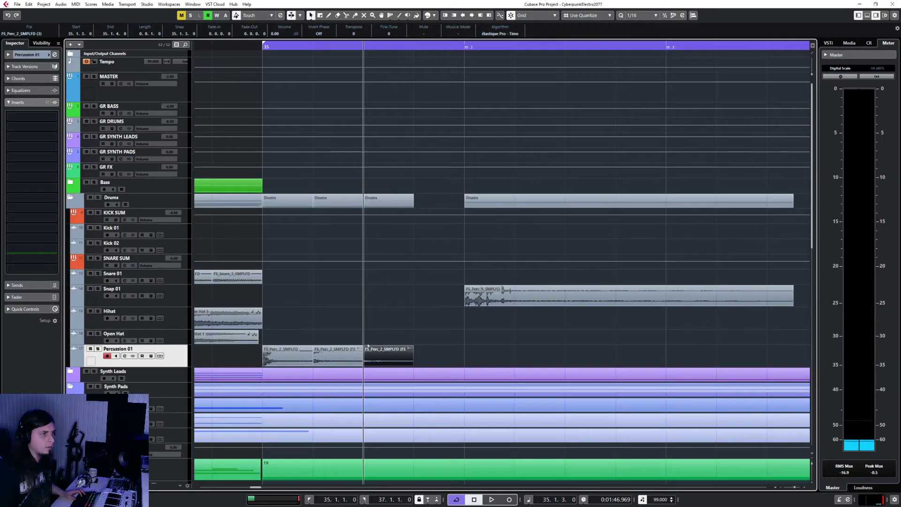
# - Place a copy of the second percussion sample on the fourth sixteenth of bar 35 and check the four events individually
pyautogui.hotkey('ctrl', 'd')
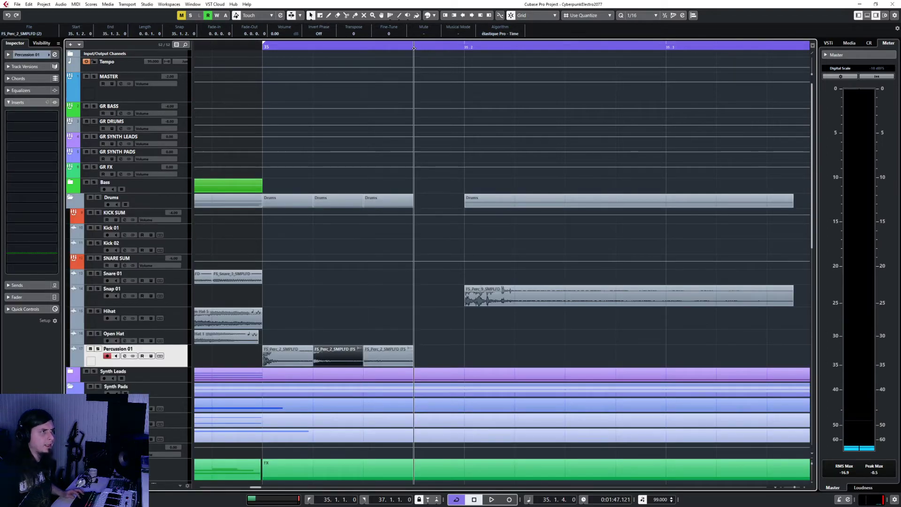
pyautogui.click(269, 361)
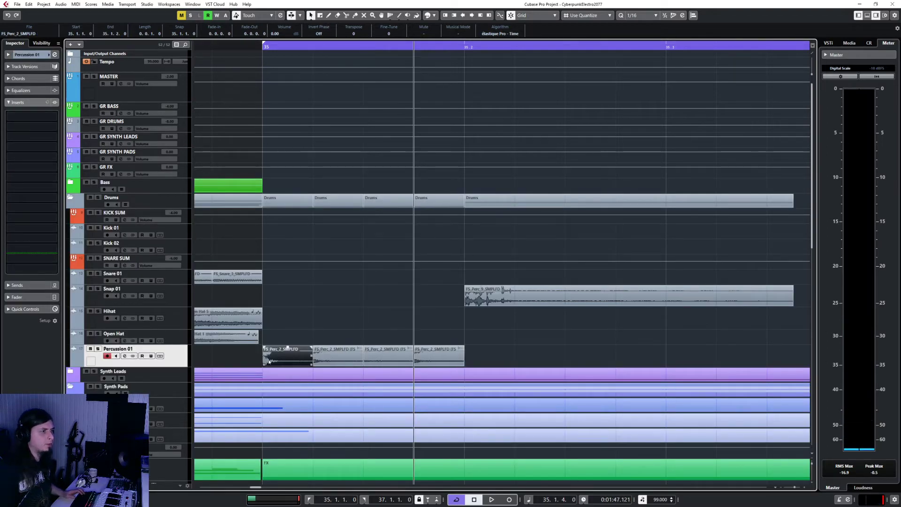
pyautogui.click(323, 358)
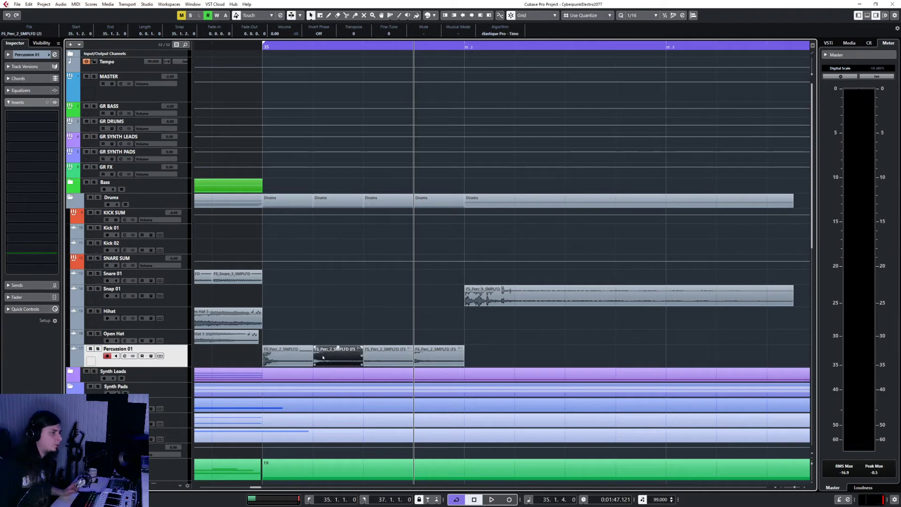
pyautogui.click(381, 358)
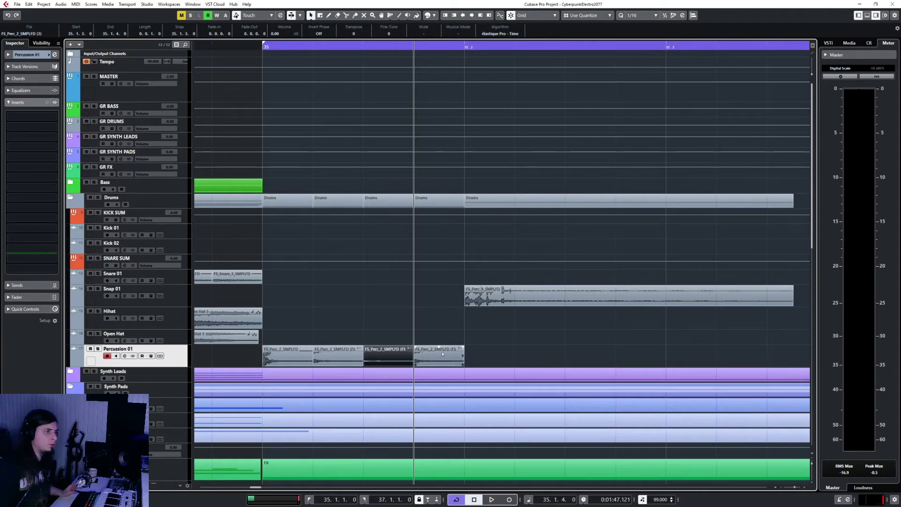
pyautogui.click(422, 356)
# - Solo Percussion 01, audition the pattern from bar 35 and set the track's volume to -3.67
pyautogui.click(260, 45)
pyautogui.press('s')
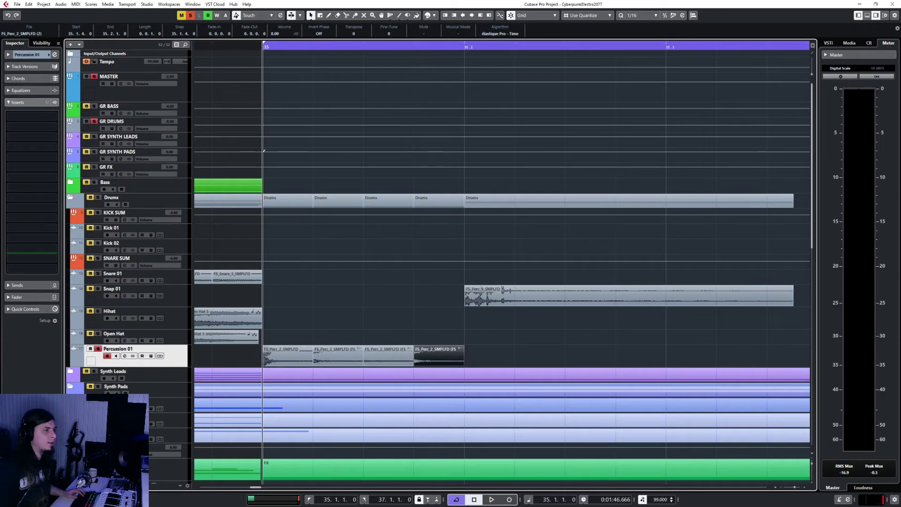
pyautogui.click(28, 54)
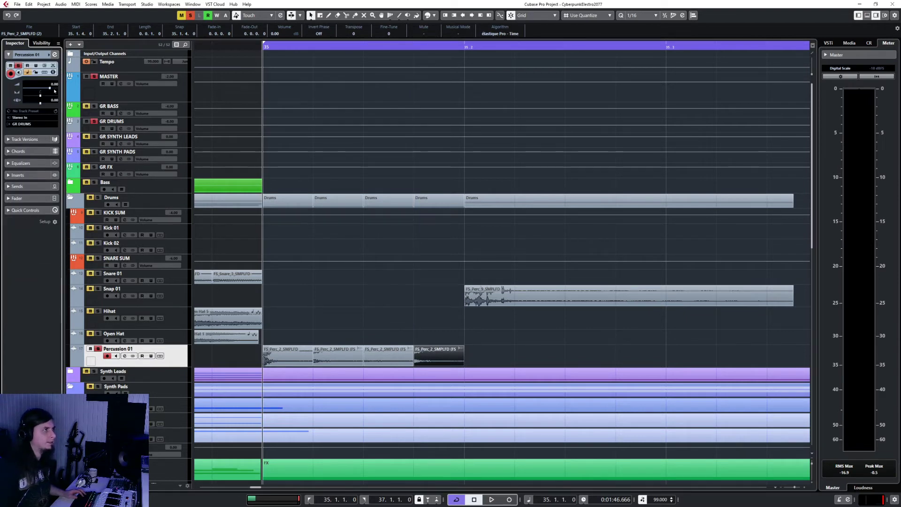
pyautogui.press('space')
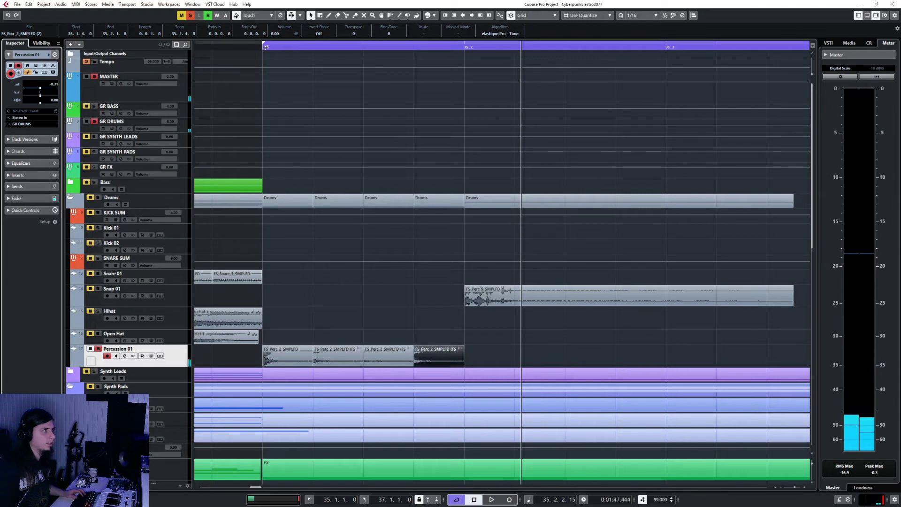
pyautogui.press('space')
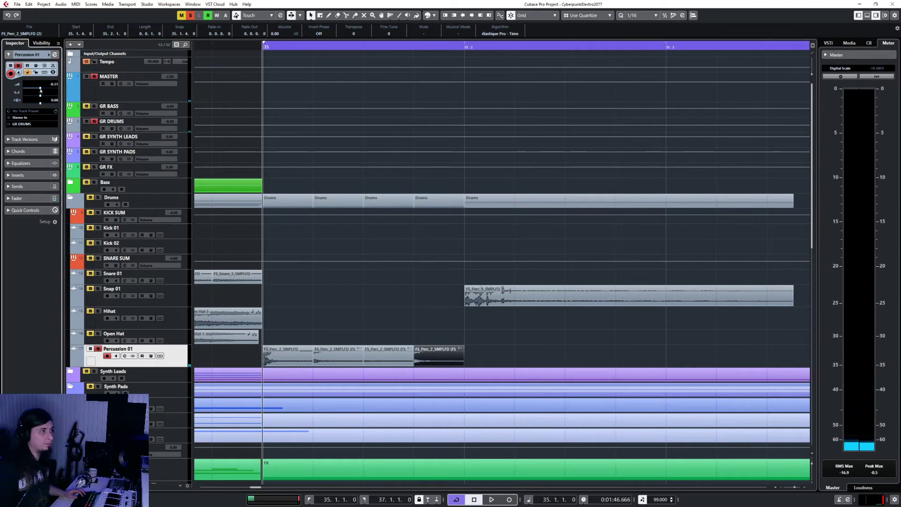
pyautogui.moveTo(40, 88); pyautogui.dragTo(45, 92)
pyautogui.press('space')
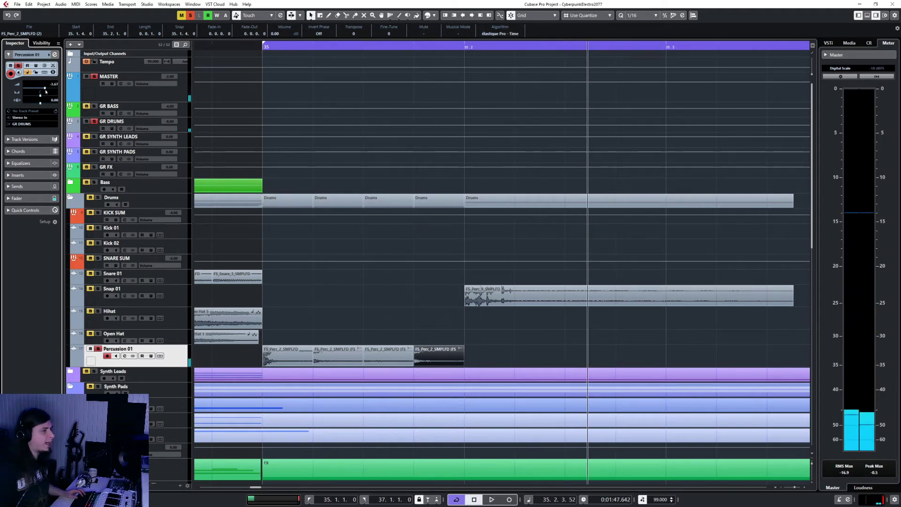
# - Delete the three pitch-shifted percussion samples and fill the second to fourth sixteenths of bar 35 with copies of the original first sample
pyautogui.hotkey('ctrl', 'z')
pyautogui.hotkey('ctrl', 'z')
pyautogui.hotkey('ctrl', 'z')
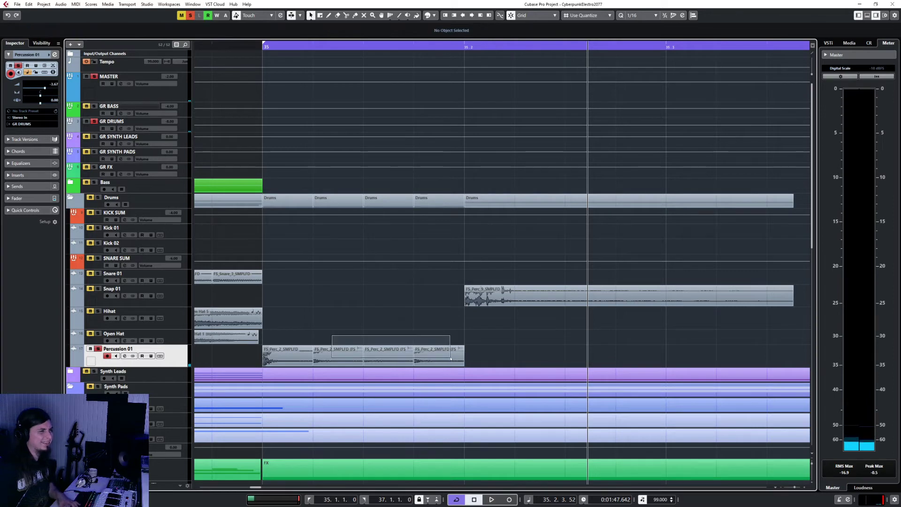
pyautogui.click(312, 47)
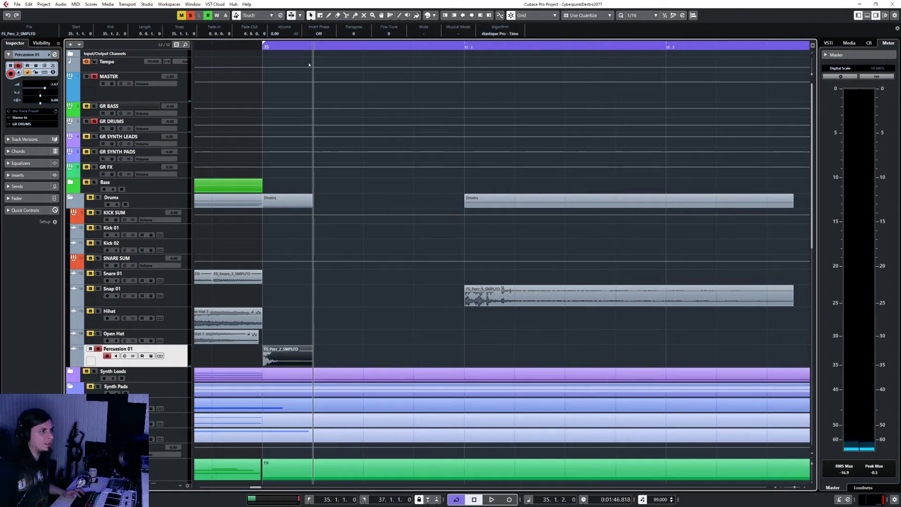
pyautogui.hotkey('ctrl', 'd')
pyautogui.hotkey('ctrl', 'd')
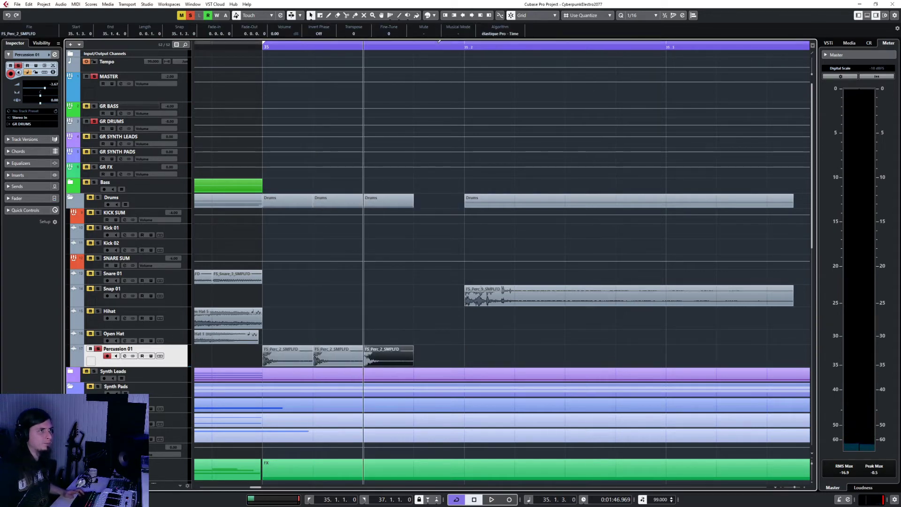
pyautogui.hotkey('ctrl', 'd')
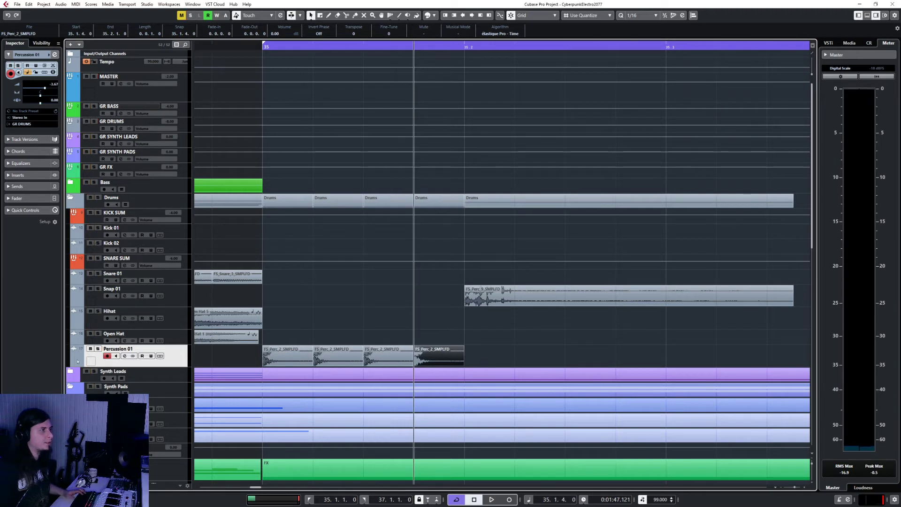
# - Load kHs Transient Shaper as the first insert on Percussion 01 and show the track's automation lane
pyautogui.click(19, 175)
pyautogui.click(33, 114)
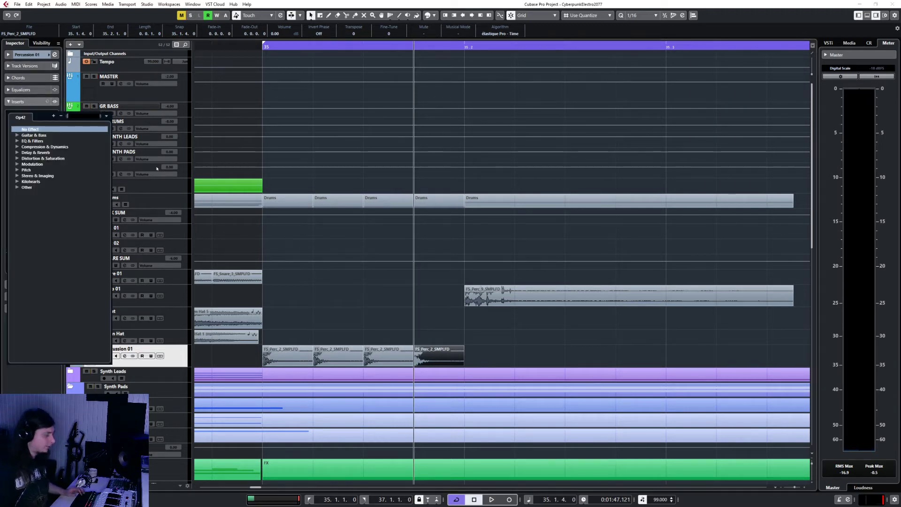
pyautogui.write('tran')
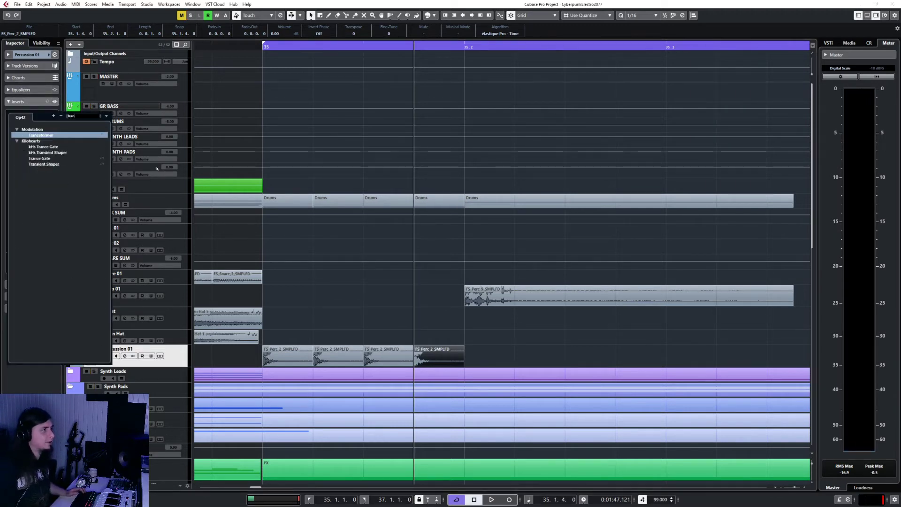
pyautogui.click(48, 153)
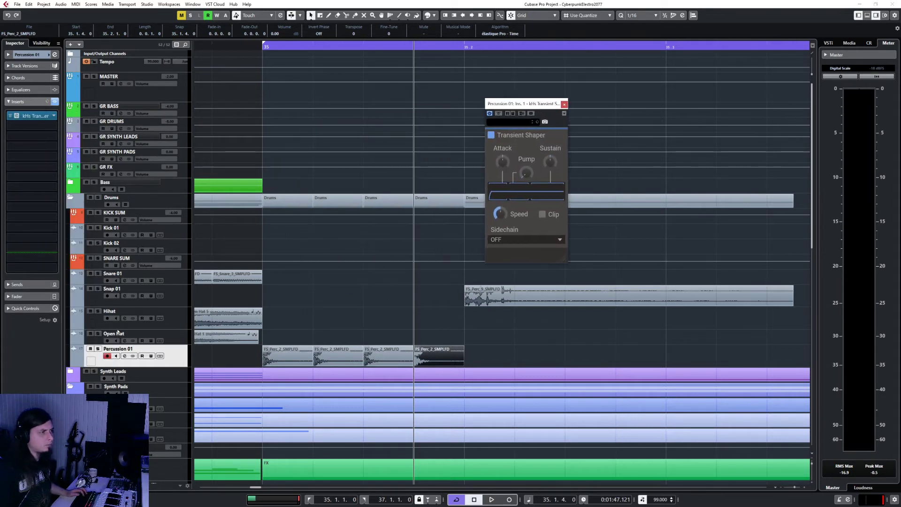
pyautogui.click(73, 363)
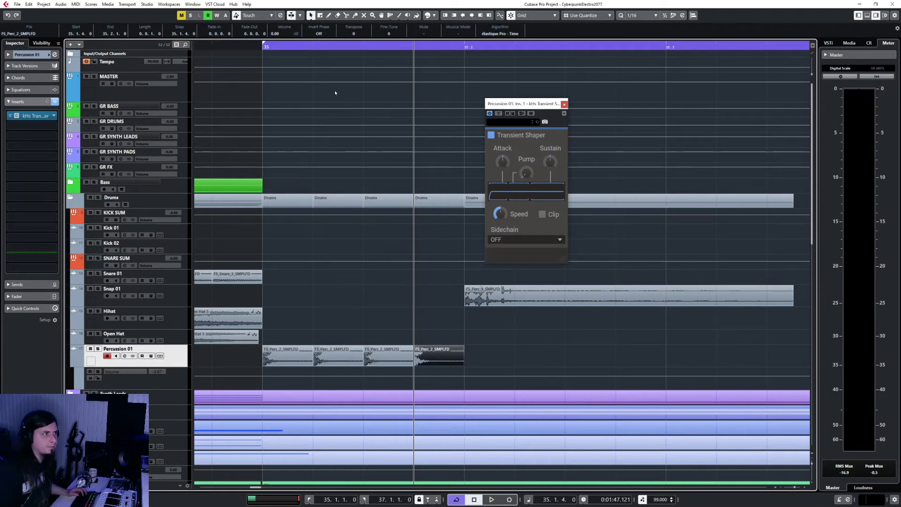
# - Solo Percussion 01 and listen to the four unshifted hits from bar 35
pyautogui.click(262, 46)
pyautogui.press('s')
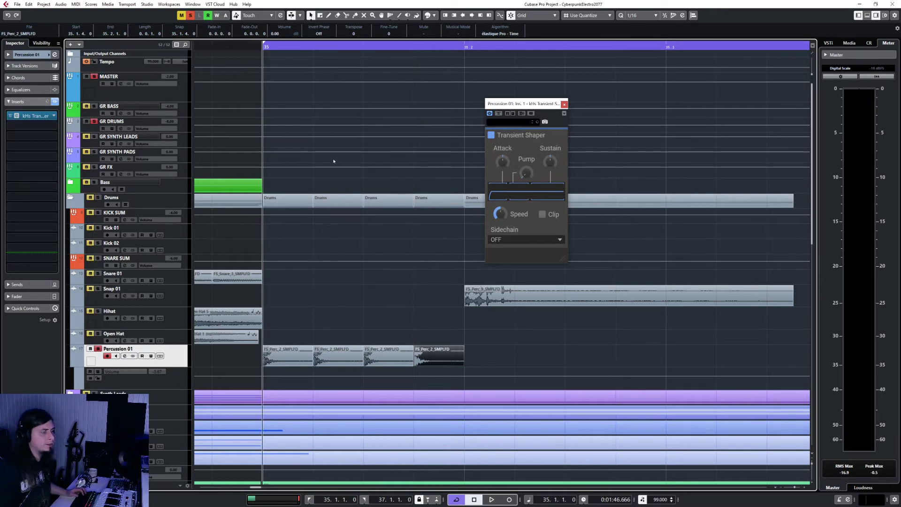
pyautogui.press('space')
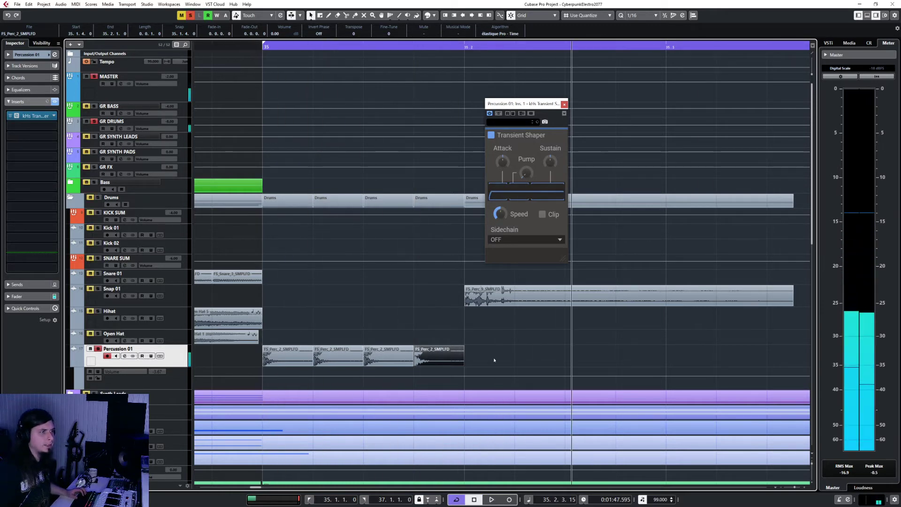
# - Set the quantize value to 1/1 and copy the four percussion hits from beat 1 to beat 2 of bar 35
pyautogui.press('g')
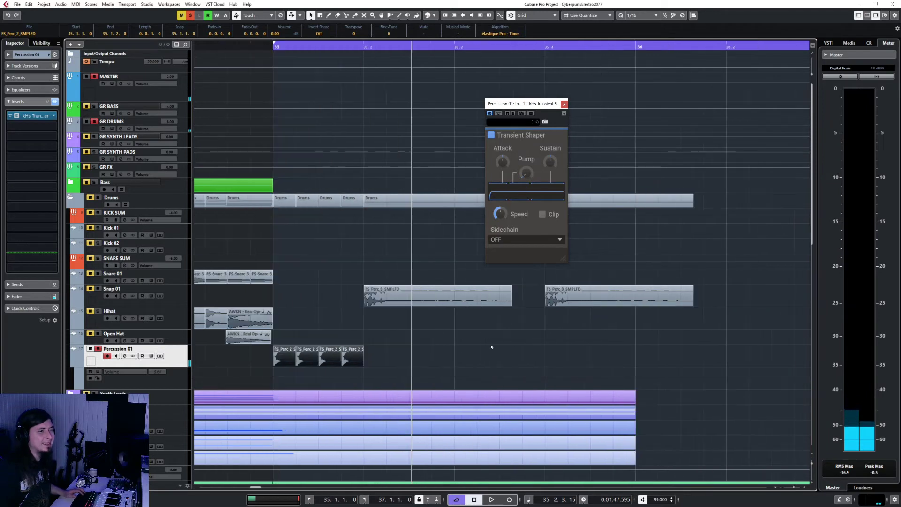
pyautogui.press('b')
pyautogui.click(636, 15)
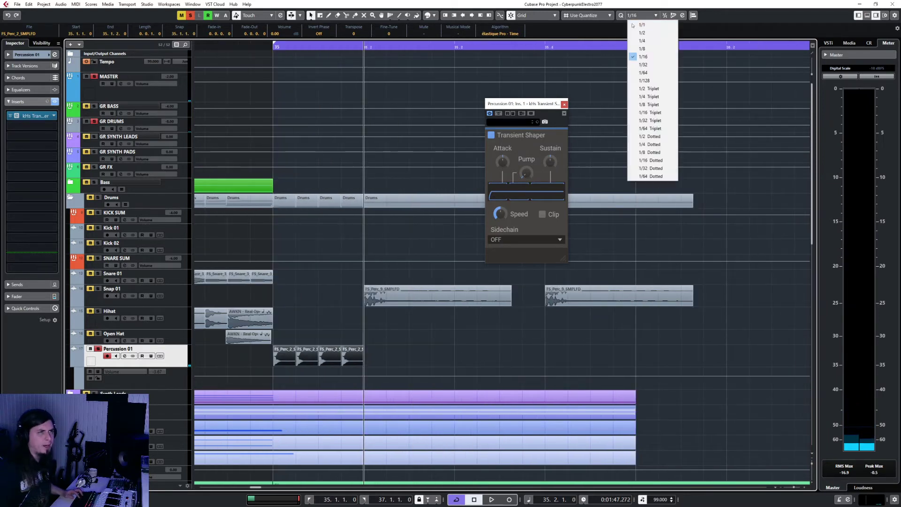
pyautogui.click(632, 25)
pyautogui.hotkey('ctrl', 'd')
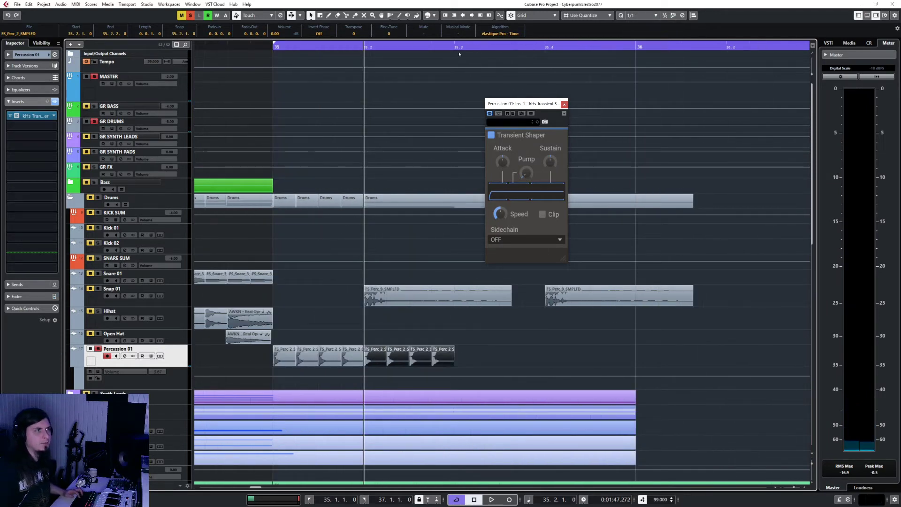
# - Change the quantize value to 1/4 and copy the four-hit percussion group to beats 3 and 4 of bar 35
pyautogui.press('b')
pyautogui.click(638, 15)
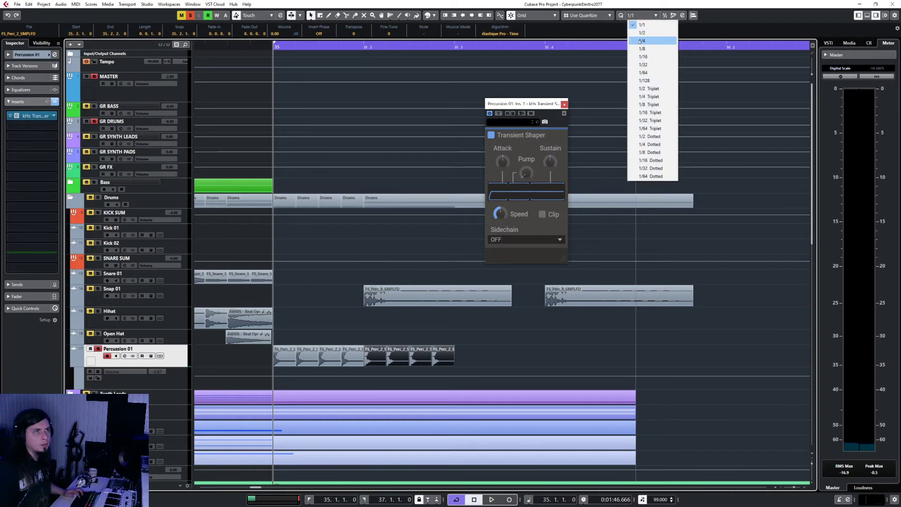
pyautogui.click(640, 41)
pyautogui.click(455, 46)
pyautogui.hotkey('ctrl', 'd')
pyautogui.click(544, 46)
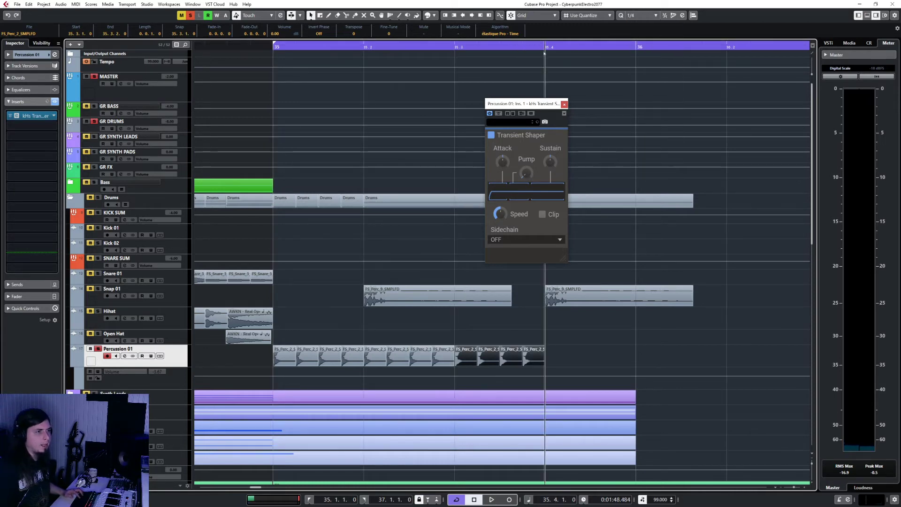
pyautogui.hotkey('ctrl', 'd')
pyautogui.click(296, 321)
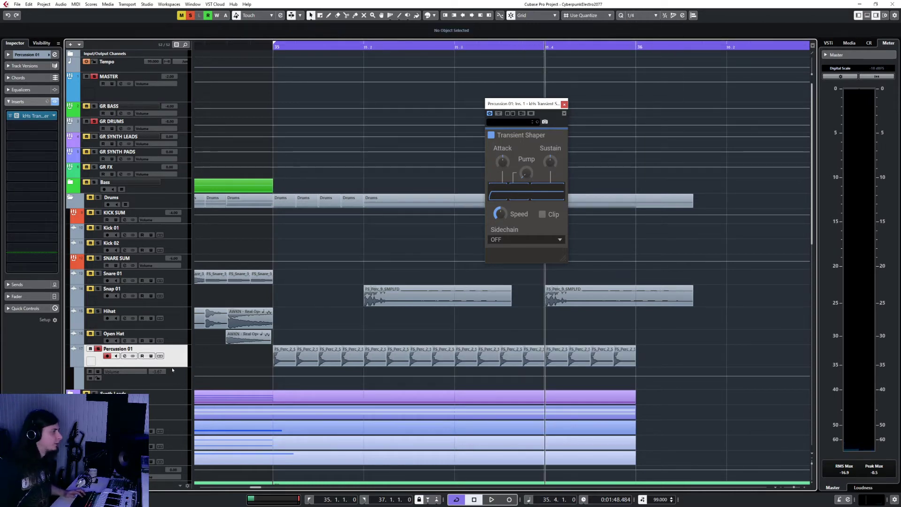
# - Unsolo Percussion 01, show a second automation lane and assign kHs Transient Shaper Attack to the first lane
pyautogui.press('s')
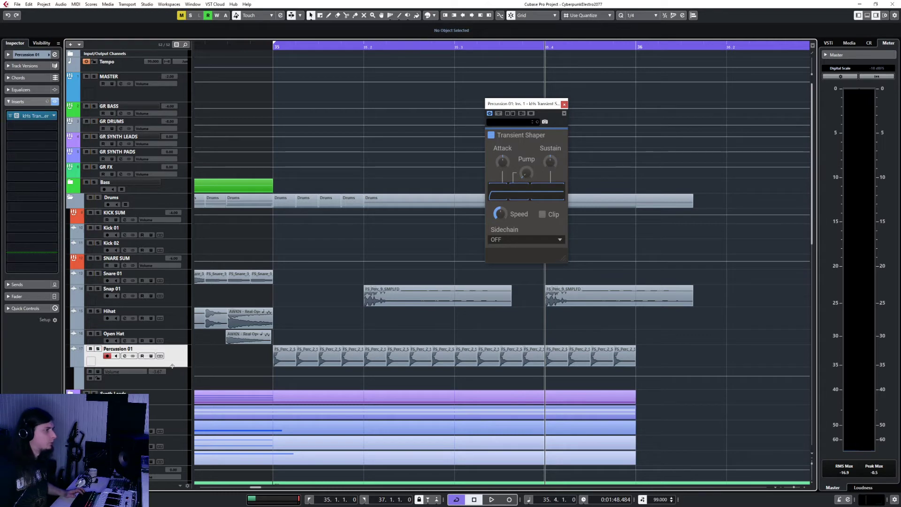
pyautogui.click(78, 385)
pyautogui.click(119, 393)
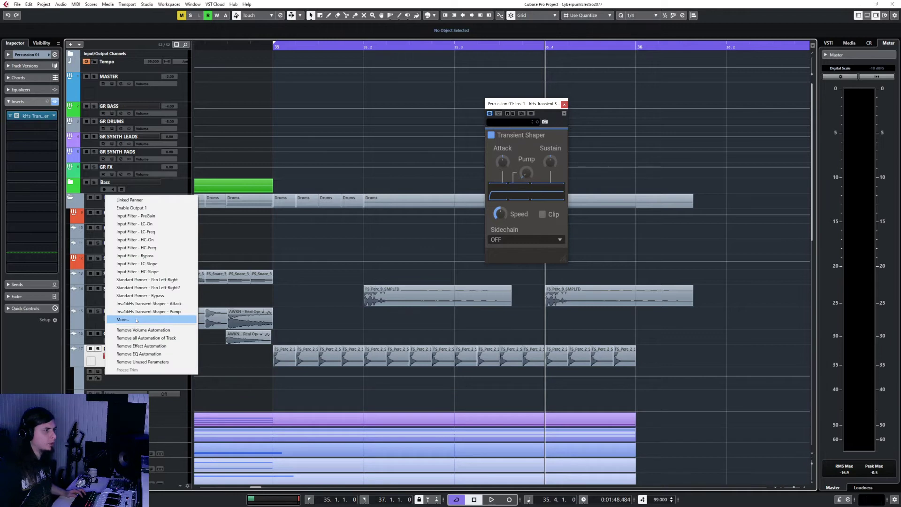
pyautogui.click(136, 303)
# - Assign the kHs Transient Shaper Sustain parameter to the second automation lane, filtering the parameter list by "sus"
pyautogui.click(126, 393)
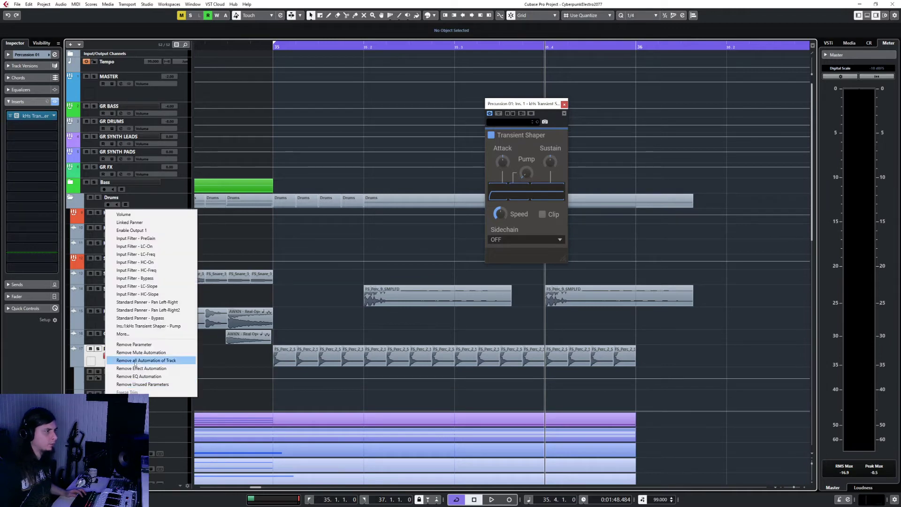
pyautogui.click(144, 340)
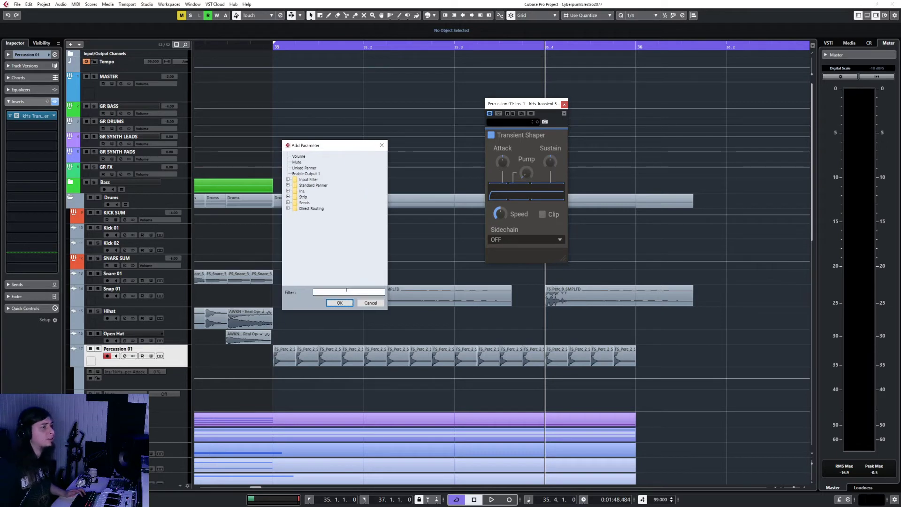
pyautogui.click(347, 291)
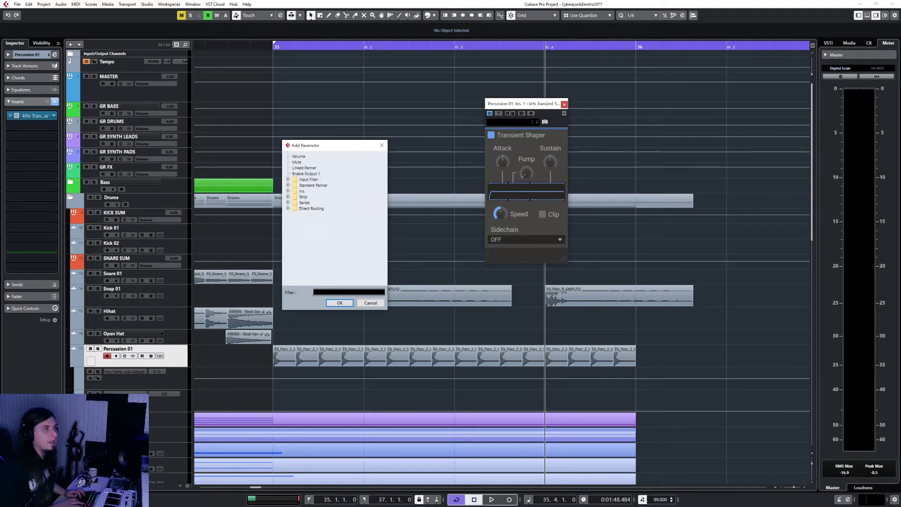
pyautogui.write('sus')
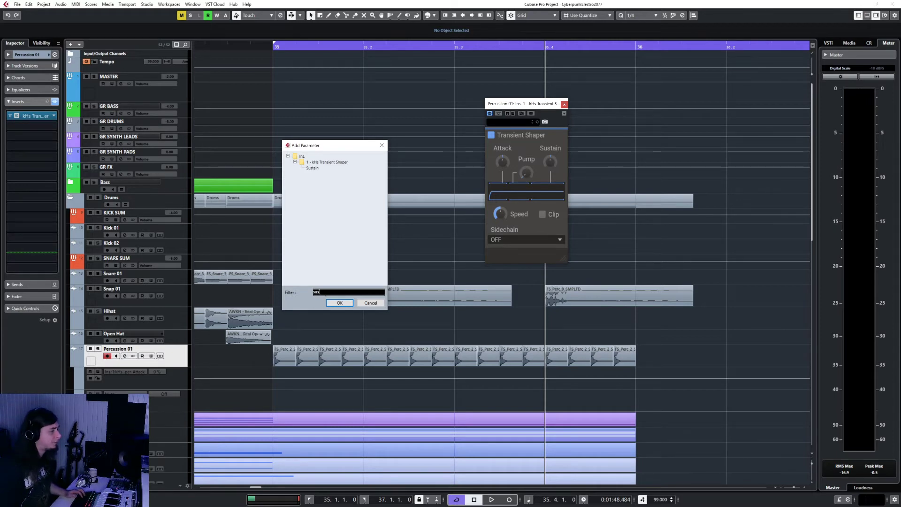
pyautogui.click(312, 168)
pyautogui.click(339, 303)
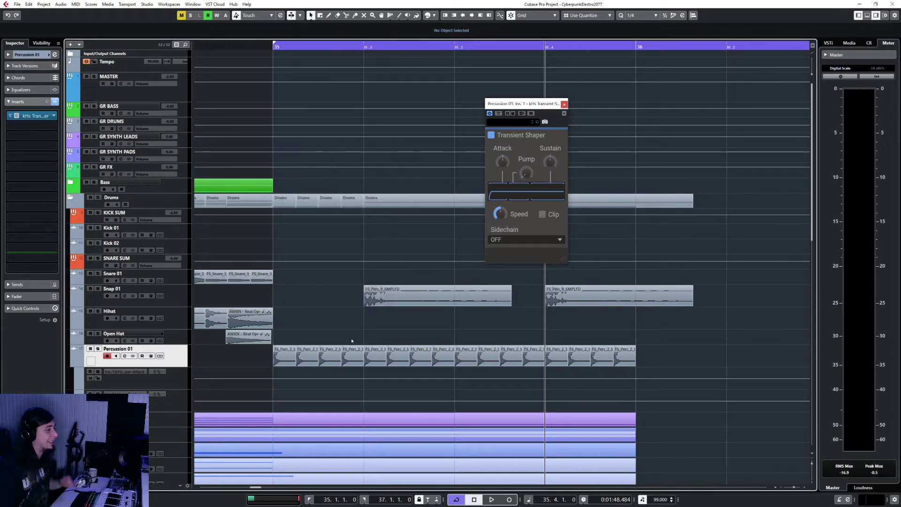
# - Set the quantize value to 1/16 and place Attack automation points at value 50 on each sixteenth from bar 35 to beat 2
pyautogui.click(275, 376)
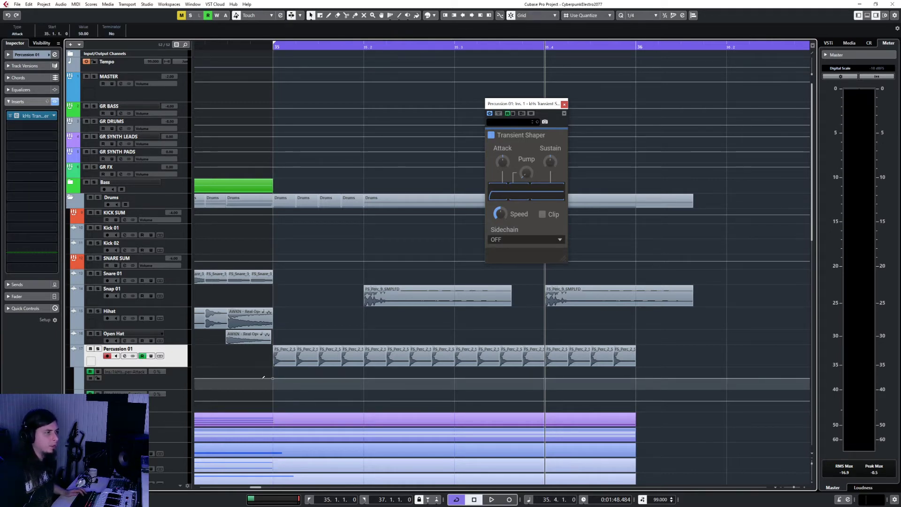
pyautogui.click(634, 19)
pyautogui.click(642, 61)
pyautogui.scroll(3, 290, 386)
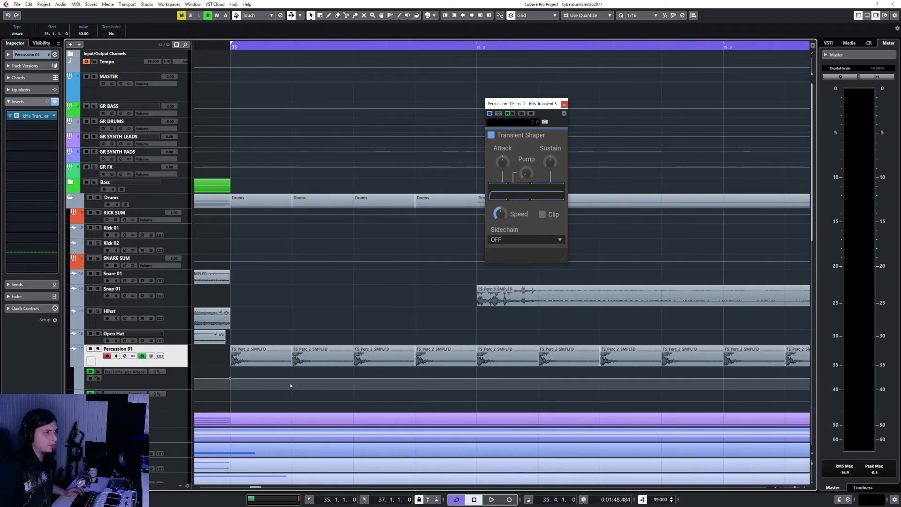
pyautogui.click(291, 377)
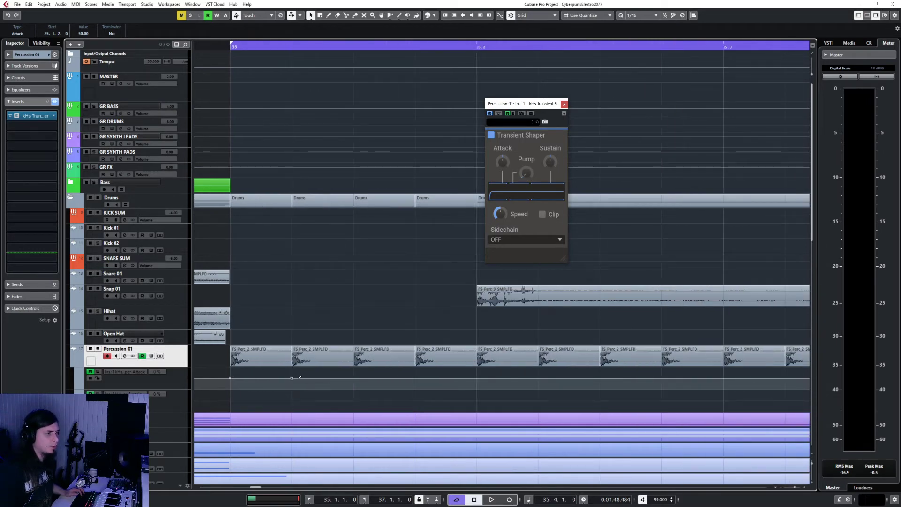
pyautogui.click(353, 379)
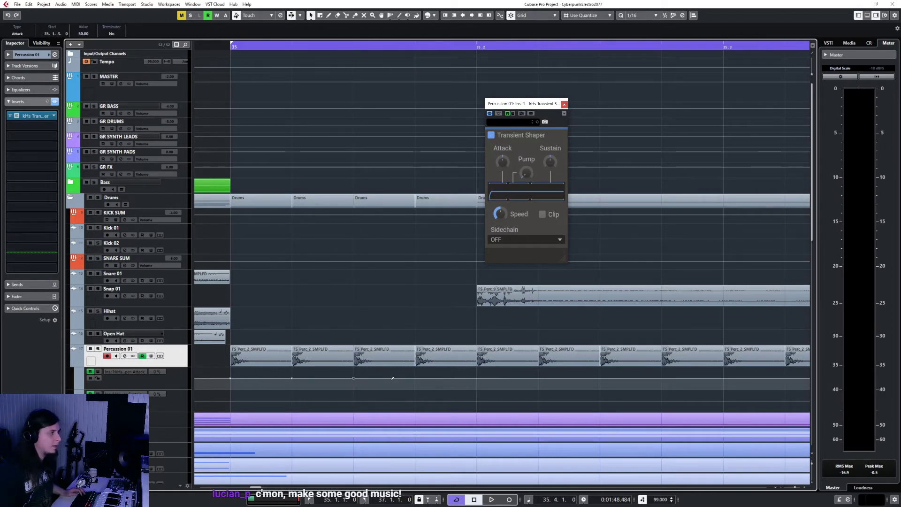
pyautogui.click(414, 379)
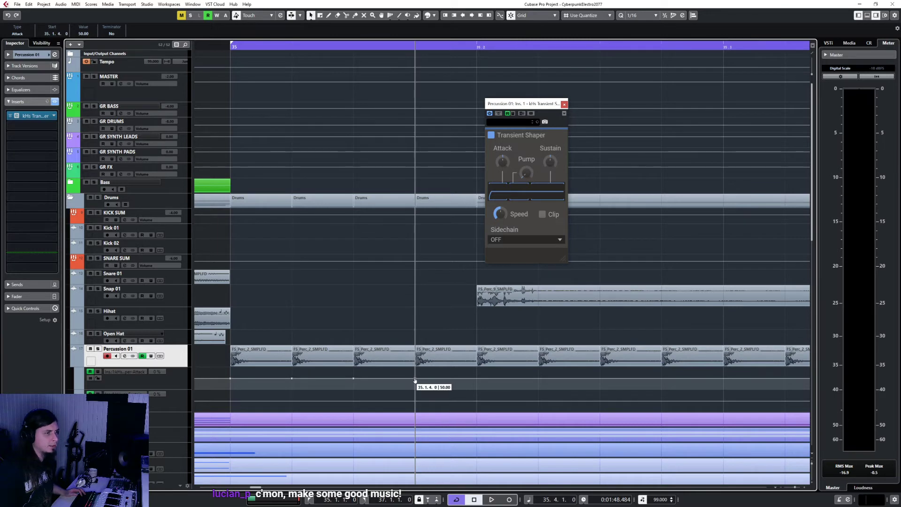
pyautogui.click(477, 380)
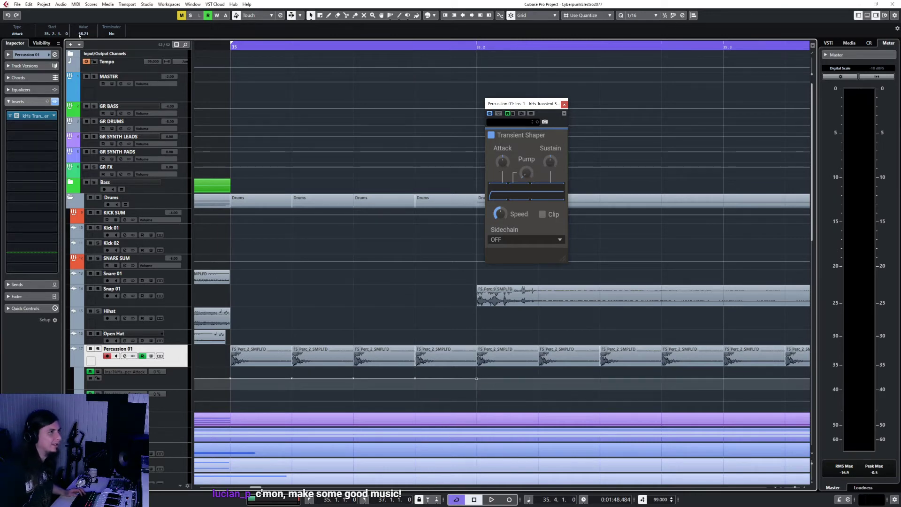
# - Lower the Attack automation strongly on hits 2 and 4 and slightly on hit 3, and drop it to 0 before bar 35 and from beat 2
pyautogui.scroll(2, 81, 33)
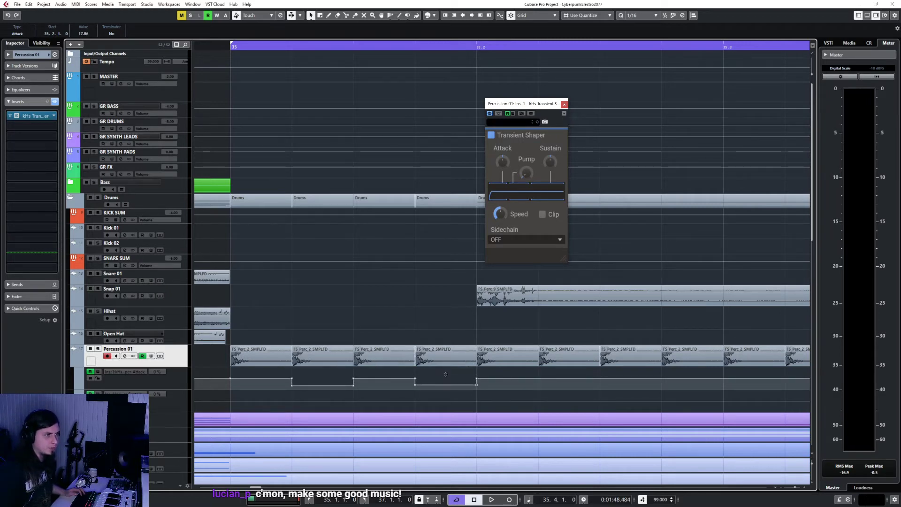
pyautogui.moveTo(445, 373); pyautogui.dragTo(444, 374)
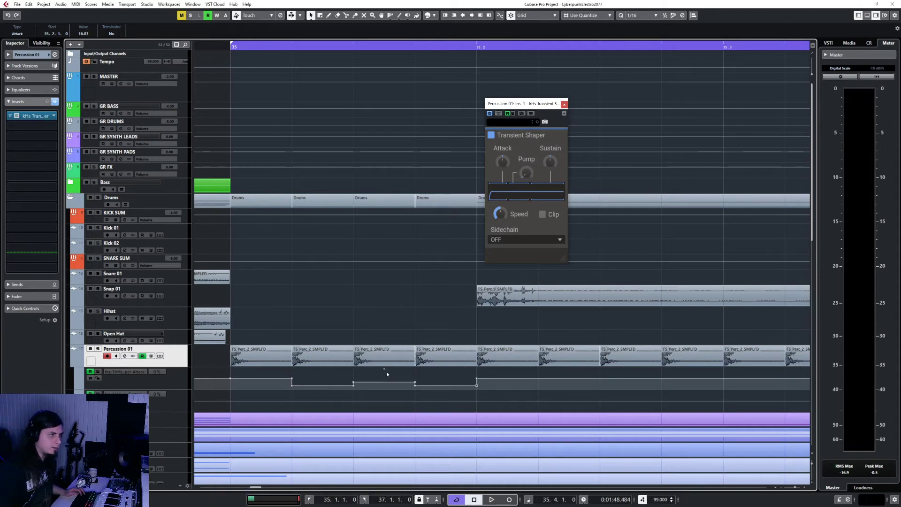
pyautogui.moveTo(225, 378); pyautogui.dragTo(229, 389)
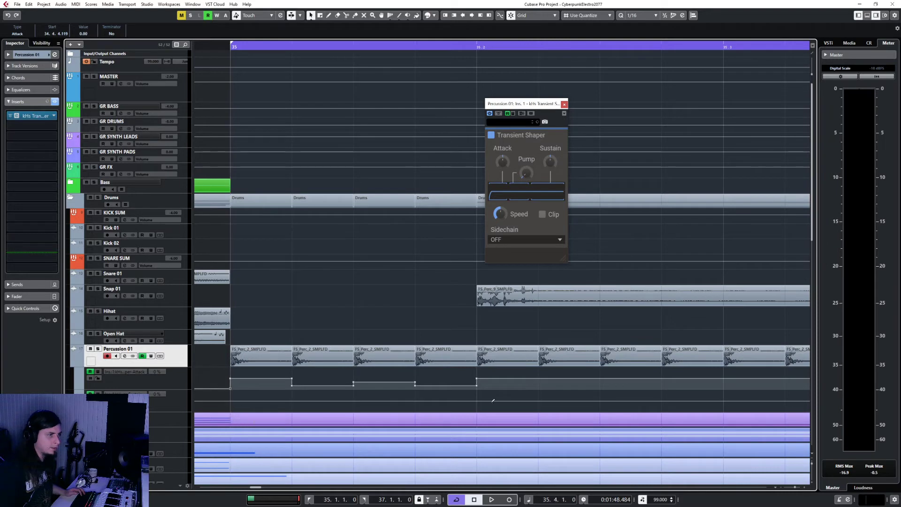
pyautogui.moveTo(477, 380); pyautogui.dragTo(477, 387)
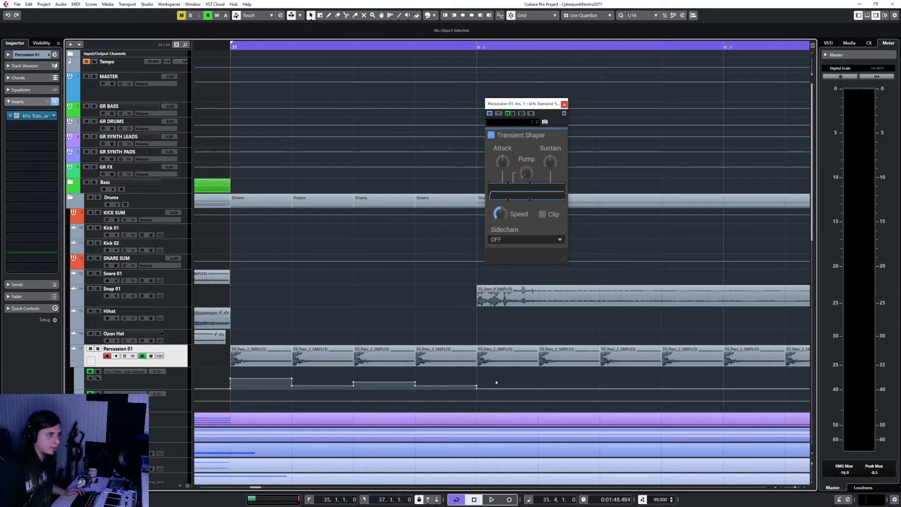
# - Select the four-step Attack automation on beat 1 of bar 35, and listen to Percussion 01 soloed
pyautogui.moveTo(227, 373); pyautogui.dragTo(451, 390)
pyautogui.press('s')
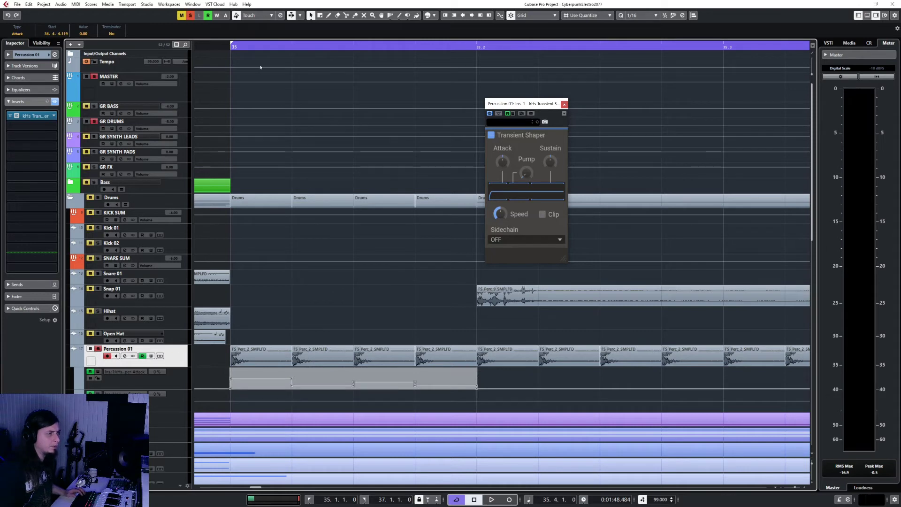
pyautogui.press('space')
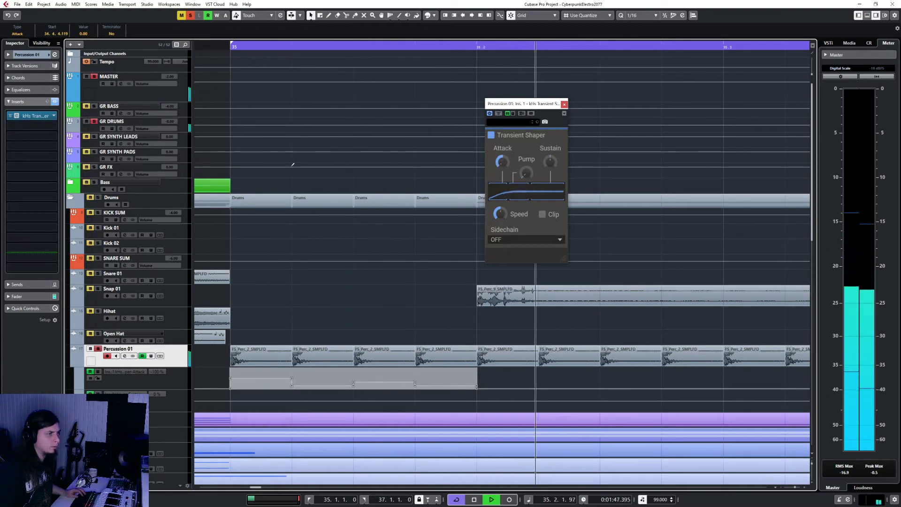
pyautogui.press('s')
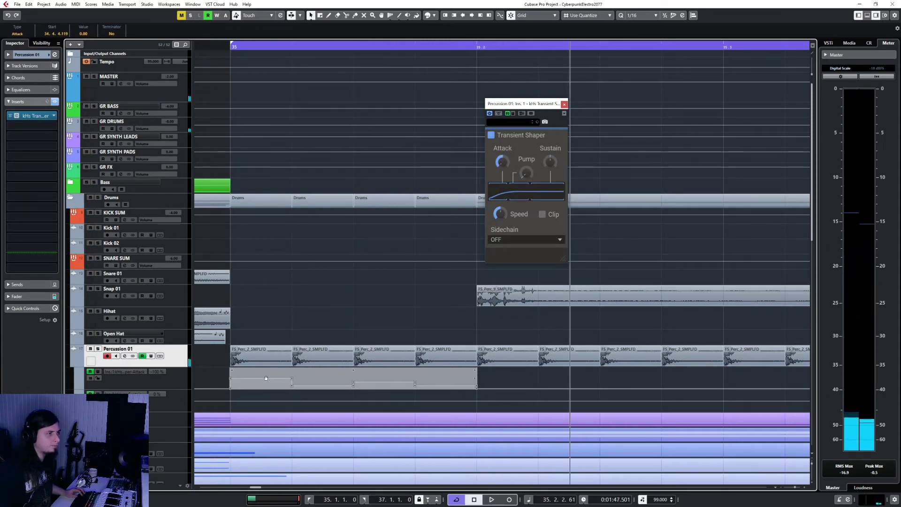
# - Set the quantize value to 1/4 and copy the beat 1 Attack automation pattern to beats 2, 3 and 4 of bar 35
pyautogui.click(643, 15)
pyautogui.click(641, 25)
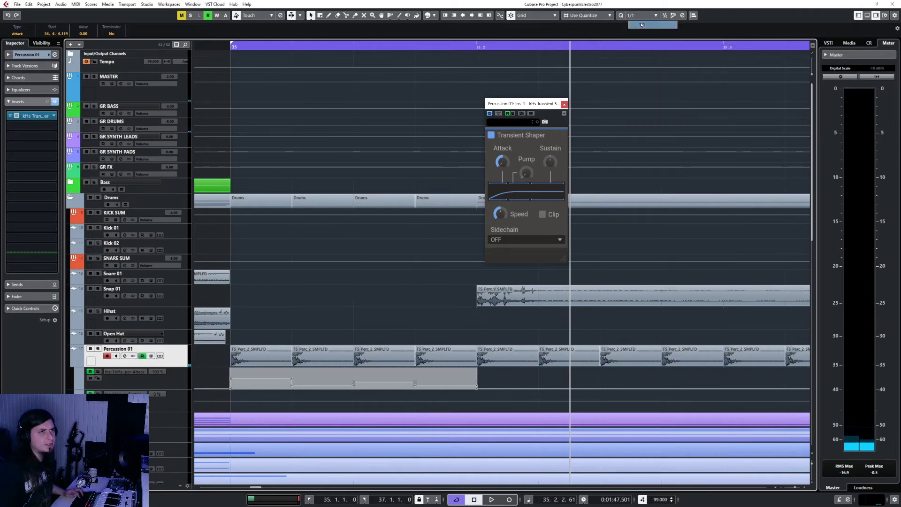
pyautogui.click(655, 15)
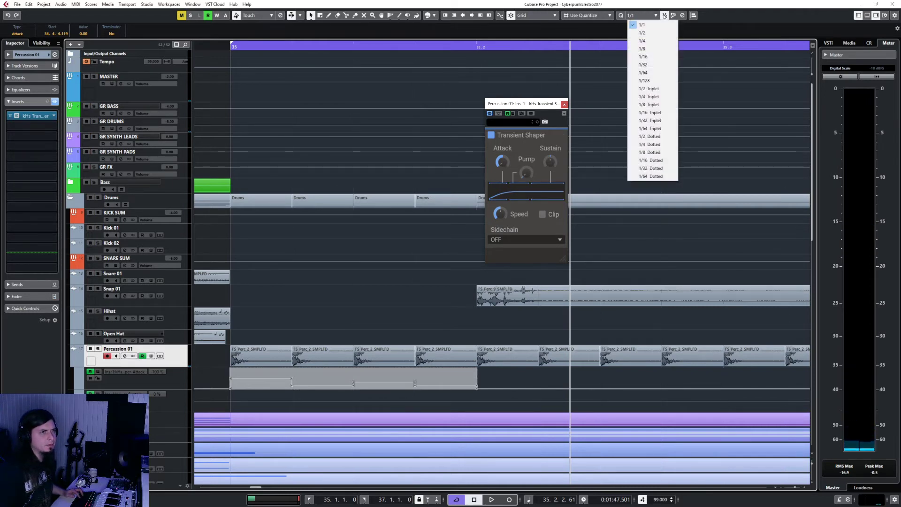
pyautogui.click(656, 15)
pyautogui.click(655, 16)
pyautogui.click(643, 41)
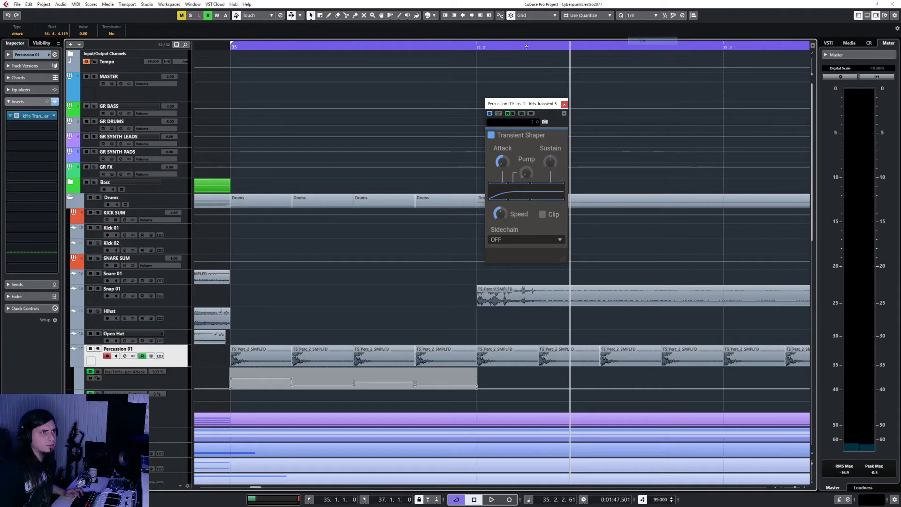
pyautogui.click(173, 381)
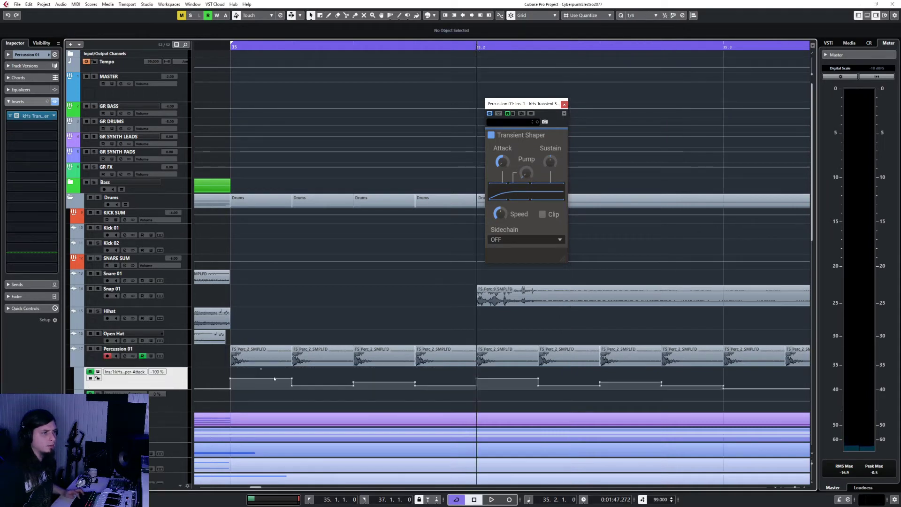
pyautogui.hscroll(3, 472, 365)
pyautogui.click(412, 48)
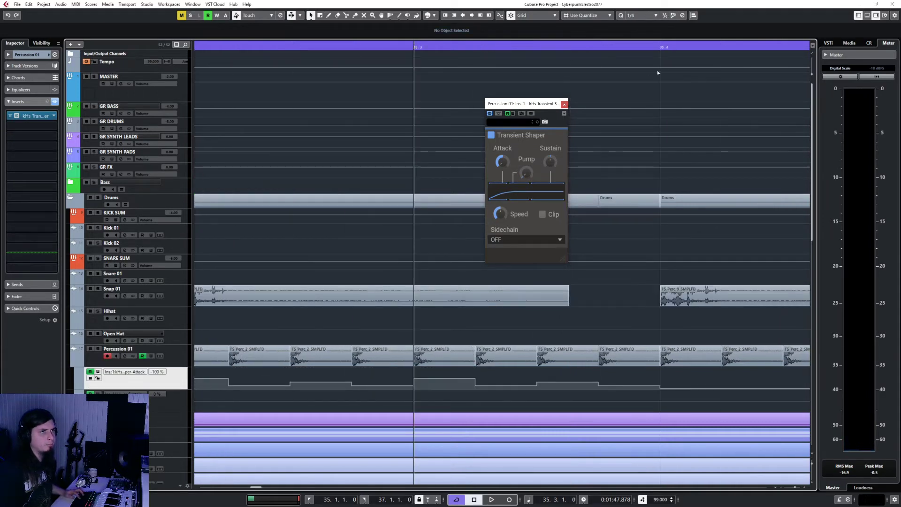
pyautogui.hscroll(2, 606, 399)
pyautogui.click(411, 47)
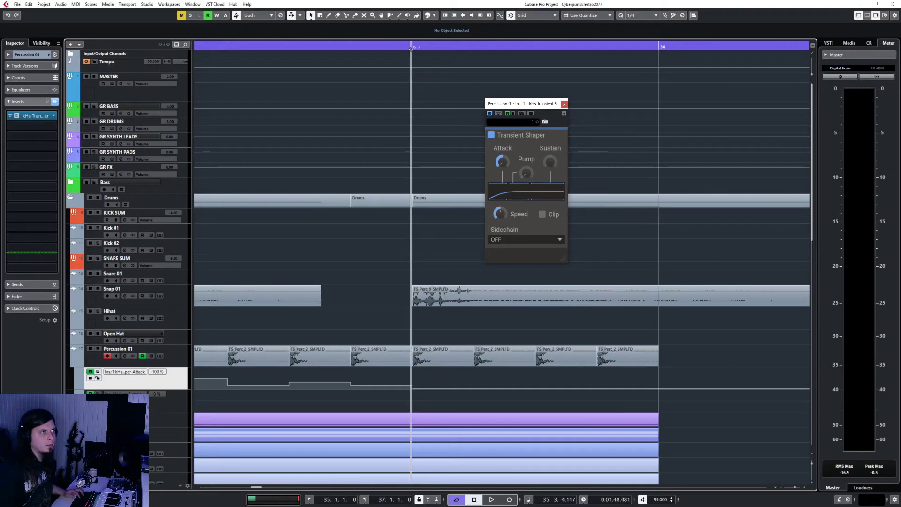
pyautogui.hscroll(-4, 383, 113)
pyautogui.hscroll(-2, 314, 311)
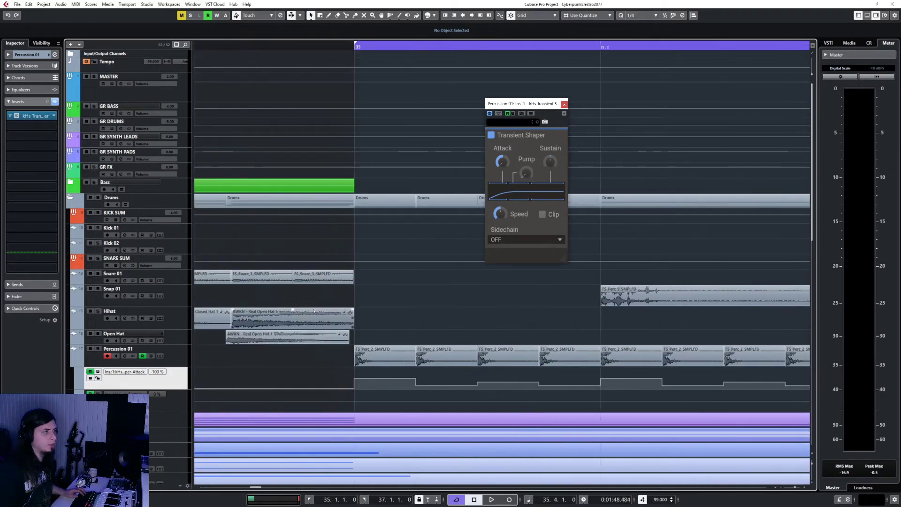
# - Listen to Percussion 01 soloed from bar 35 with the repeated Attack automation, and unsolo it
pyautogui.click(141, 348)
pyautogui.click(98, 349)
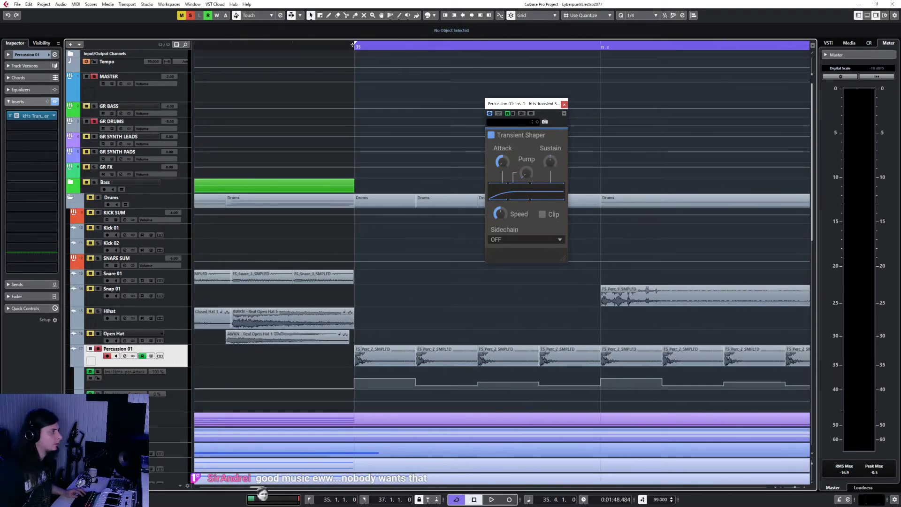
pyautogui.click(351, 47)
pyautogui.press('space')
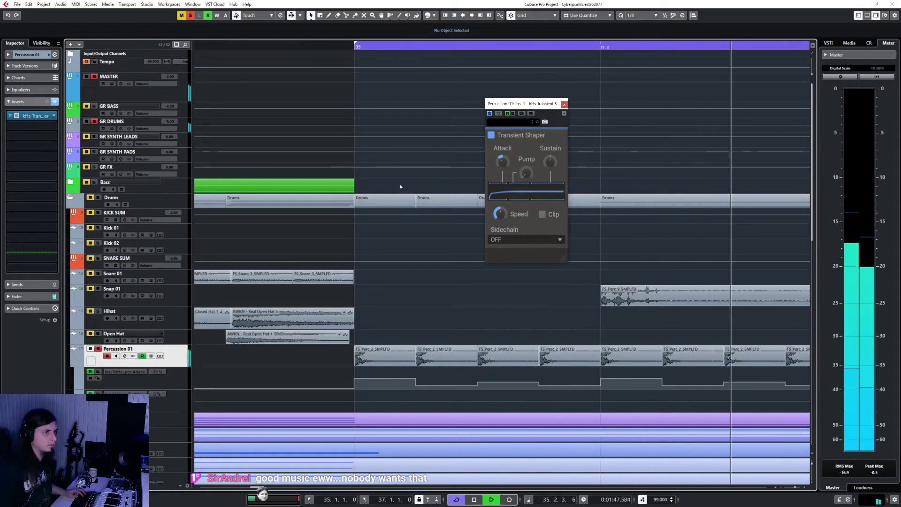
pyautogui.press('space')
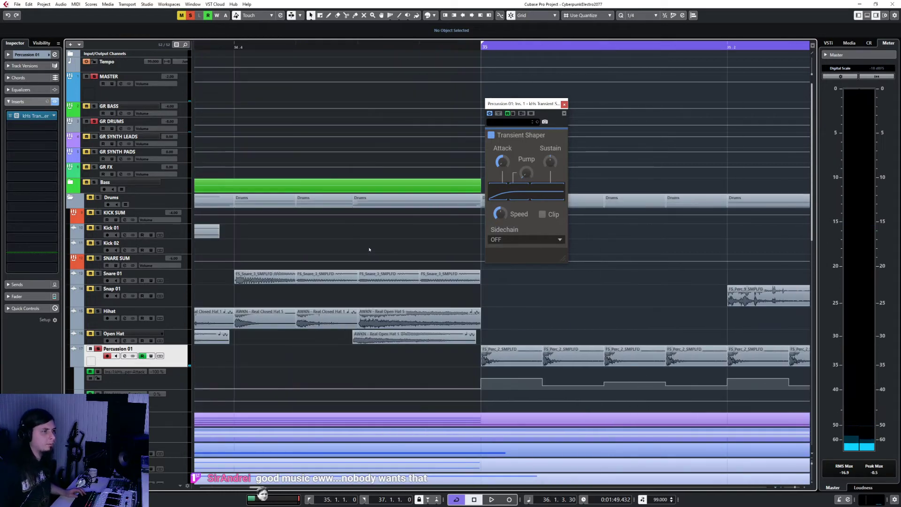
pyautogui.click(98, 349)
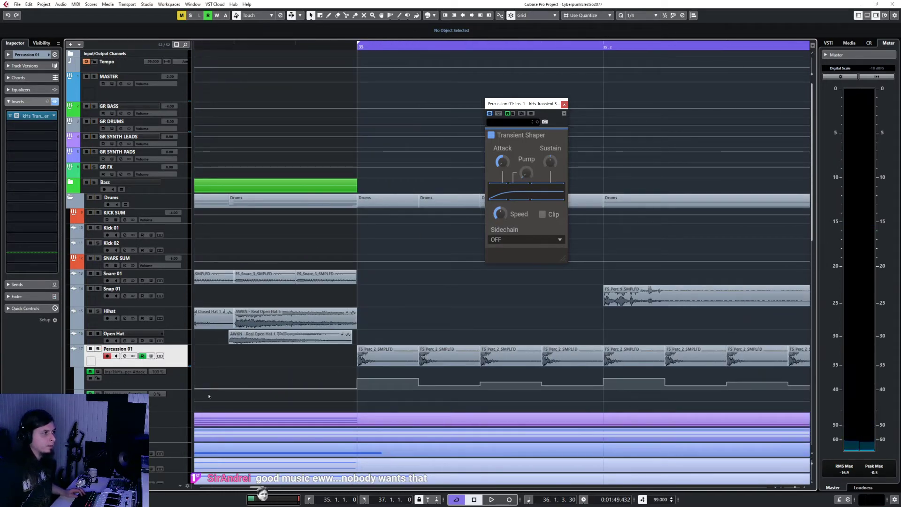
# - Set the Percussion 01 Sustain automation to 50 from bar 35 and 0 before it, and set the quantize value to 1/16
pyautogui.click(357, 399)
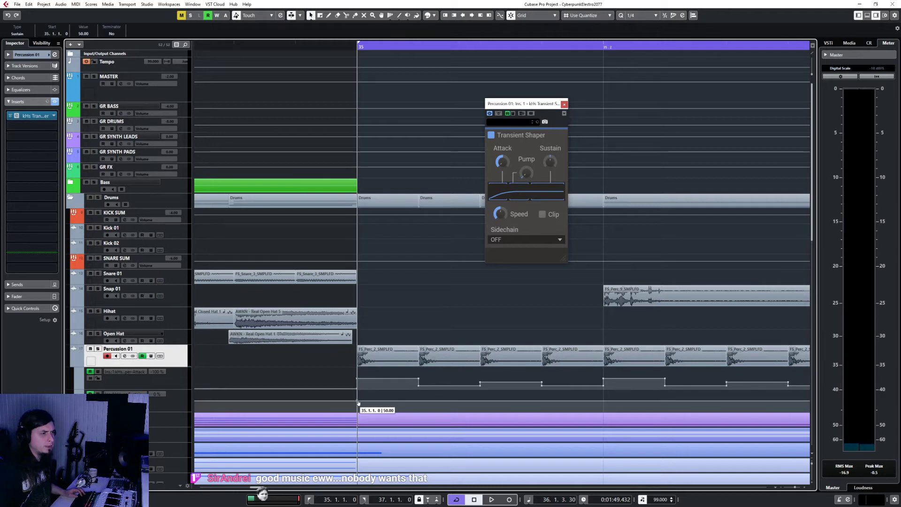
pyautogui.moveTo(344, 403); pyautogui.dragTo(349, 410)
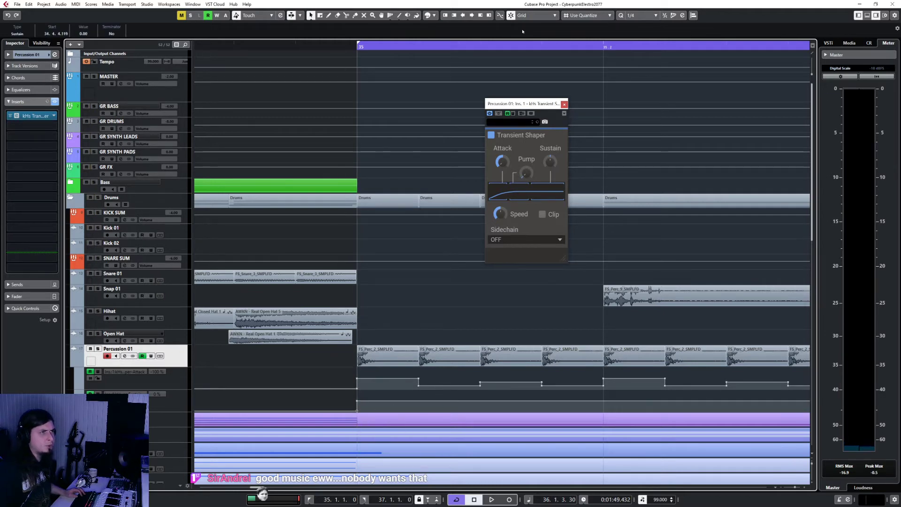
pyautogui.click(654, 15)
pyautogui.click(650, 56)
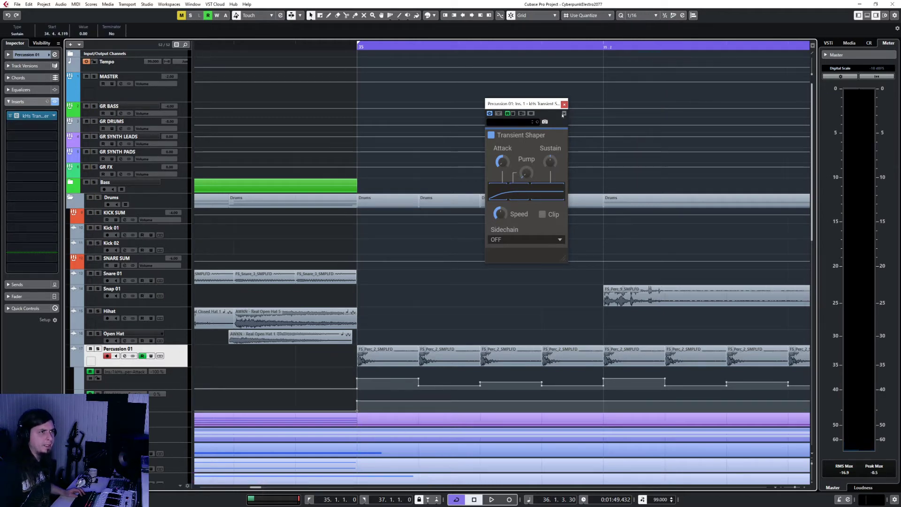
# - Shape the beat 1 Sustain automation with about 86 on hit 2, about 64 on hit 3, a rising ramp over hit 4 and 0 from beat 2
pyautogui.click(419, 402)
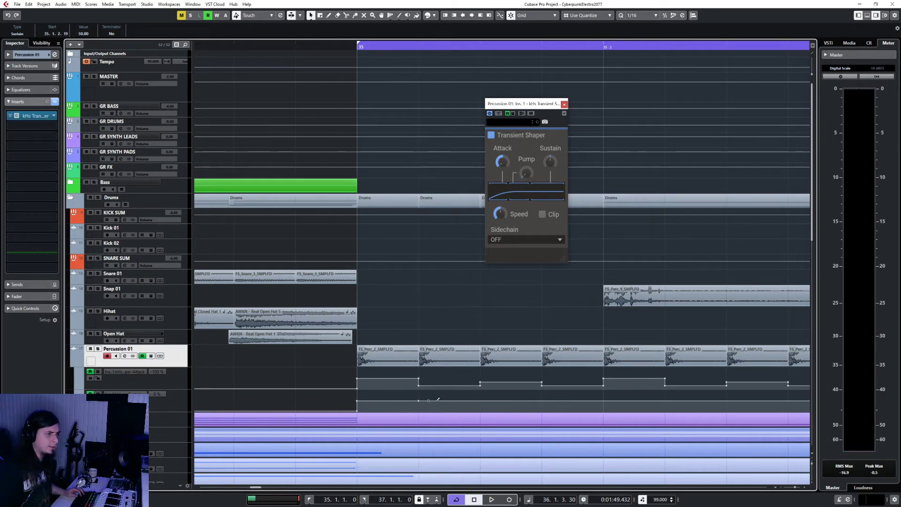
pyautogui.moveTo(428, 402); pyautogui.dragTo(419, 394)
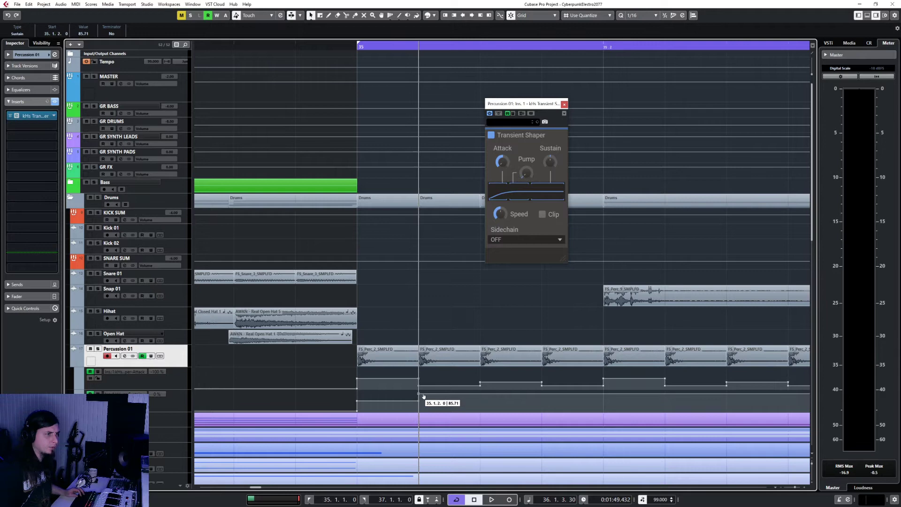
pyautogui.click(480, 399)
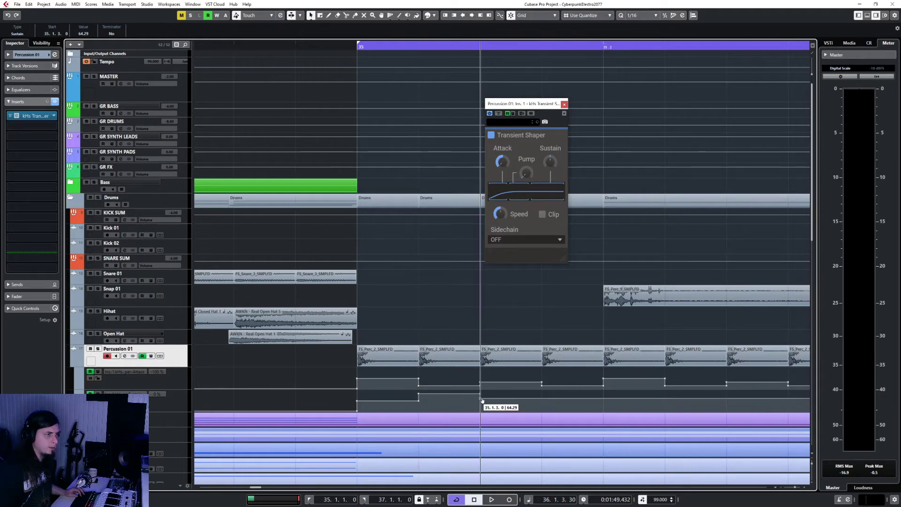
pyautogui.moveTo(481, 400); pyautogui.dragTo(548, 398)
pyautogui.click(542, 399)
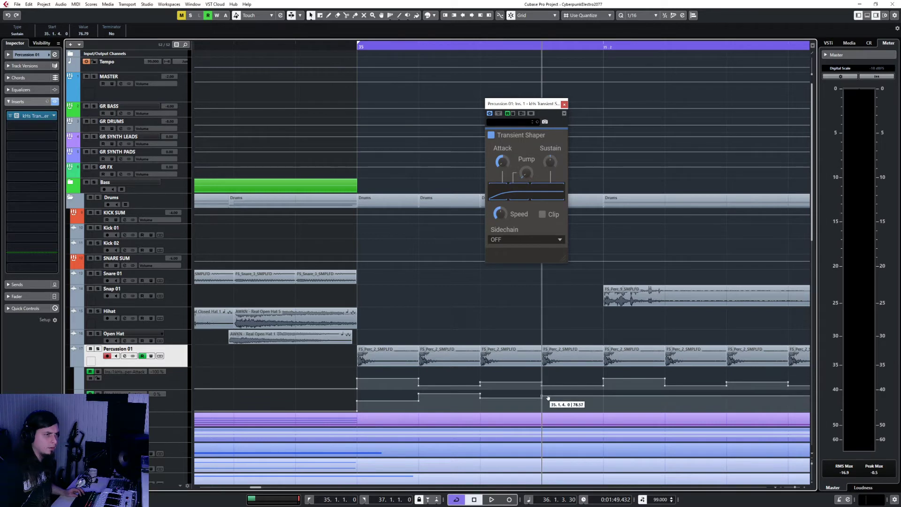
pyautogui.click(603, 397)
pyautogui.moveTo(603, 398); pyautogui.dragTo(603, 425)
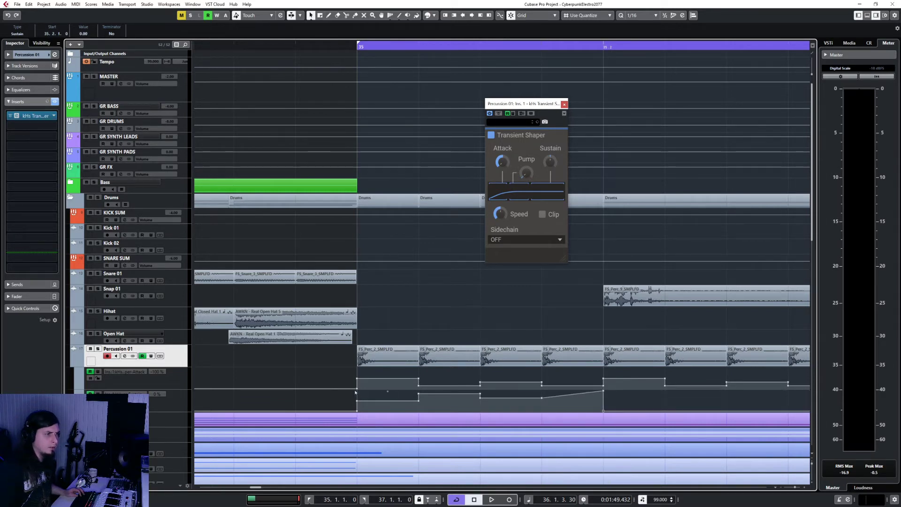
# - Set the quantize value to 1/4 and copy the beat 1 Sustain automation pattern to beats 2, 3 and 4 of bar 35
pyautogui.moveTo(356, 394); pyautogui.dragTo(622, 410)
pyautogui.hscroll(5, 594, 408)
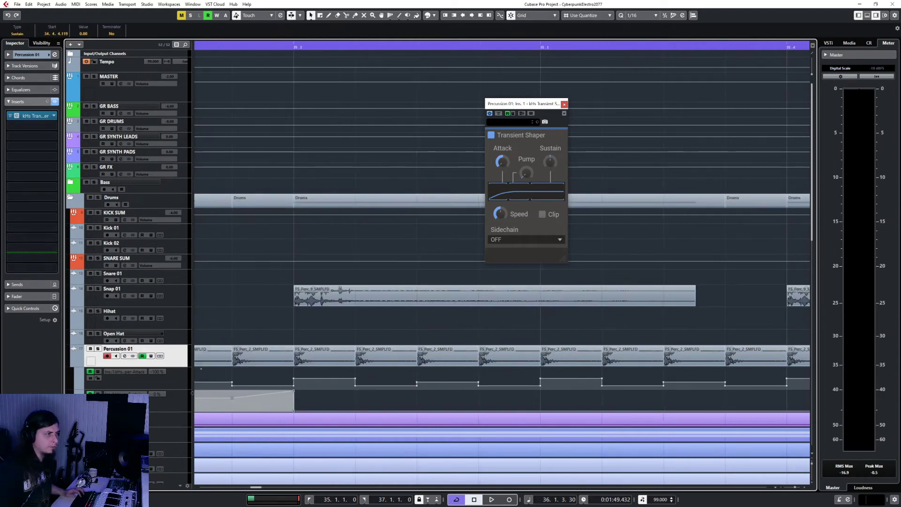
pyautogui.click(300, 44)
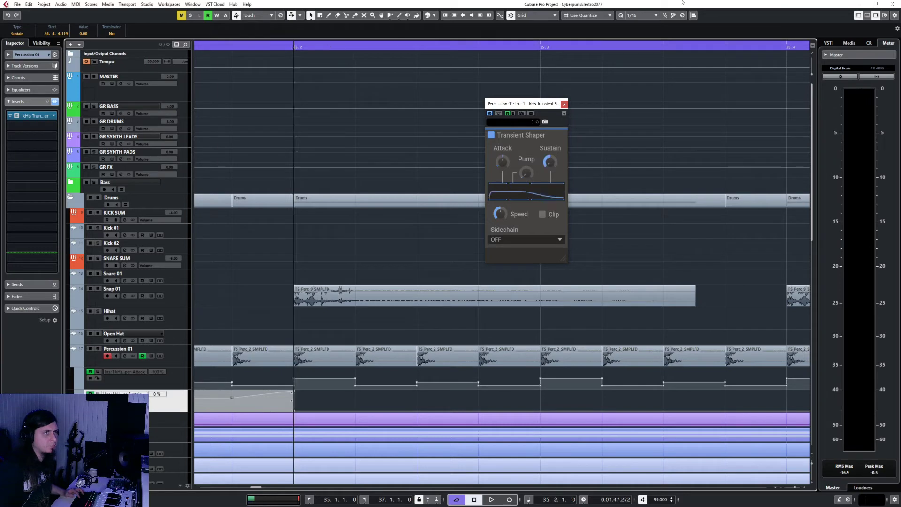
pyautogui.click(641, 15)
pyautogui.click(640, 39)
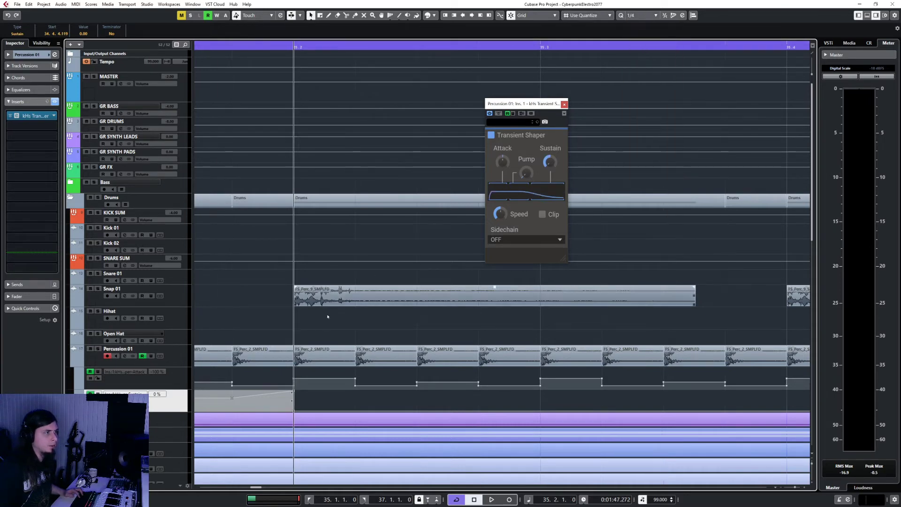
pyautogui.click(346, 319)
pyautogui.hscroll(4, 314, 151)
pyautogui.click(295, 44)
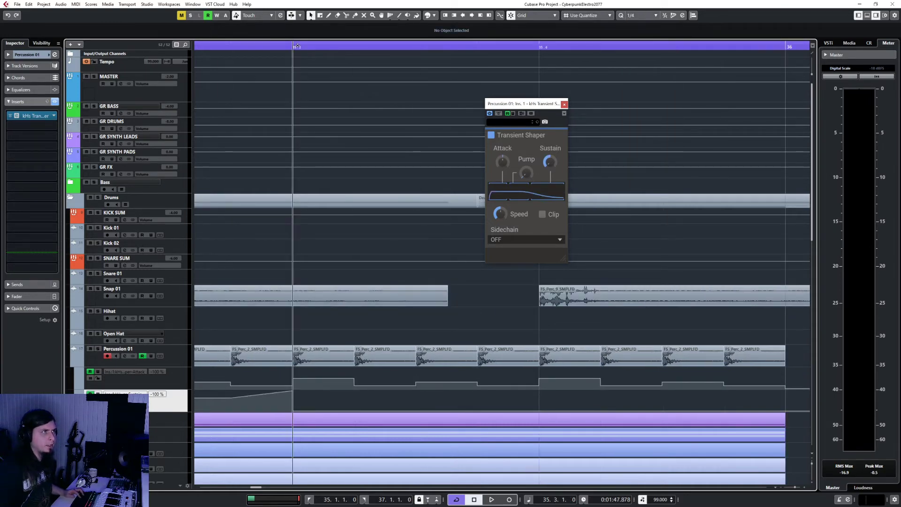
pyautogui.hotkey('ctrl', 'v')
pyautogui.click(541, 45)
pyautogui.hotkey('ctrl', 'v')
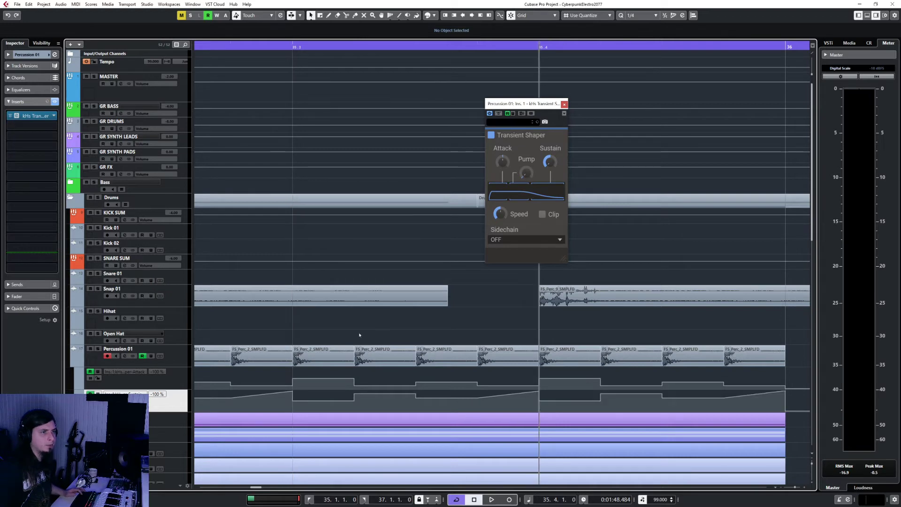
# - Close the Transient Shaper window and listen to the full mix from beat 2 of bar 34 into the new section
pyautogui.press('g')
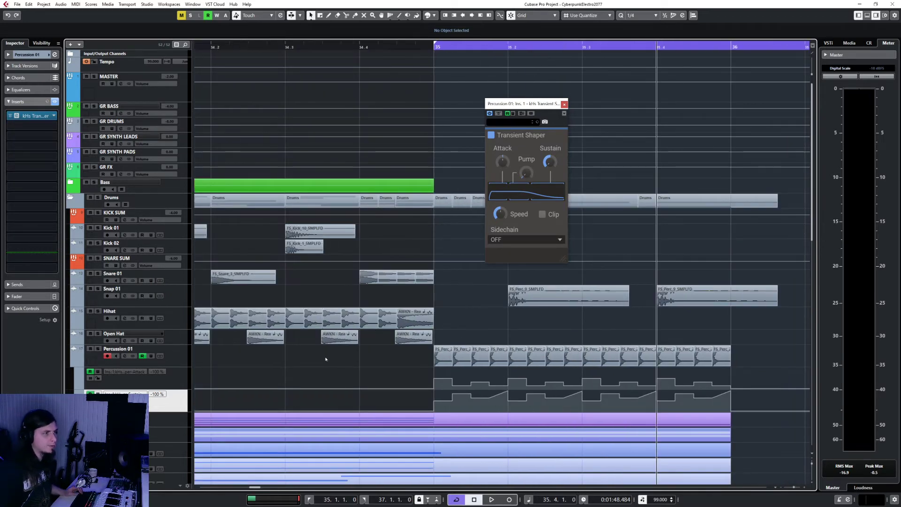
pyautogui.click(564, 104)
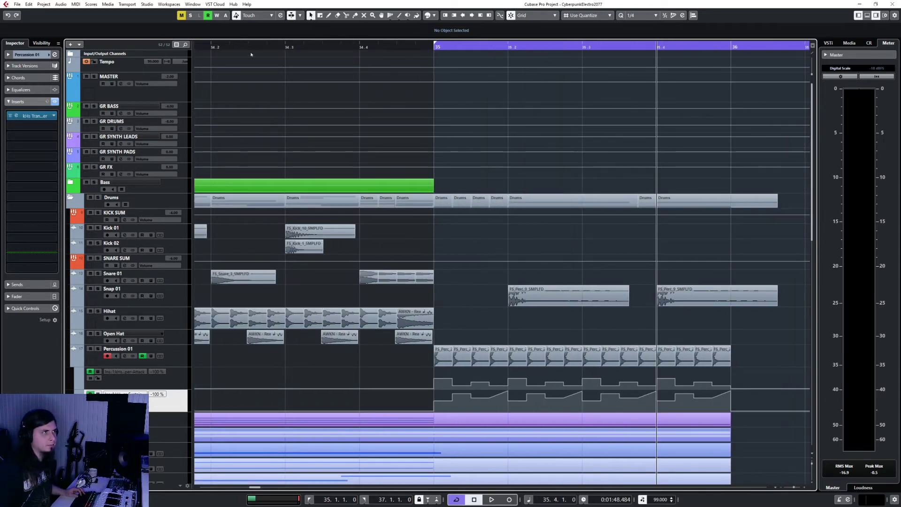
pyautogui.click(212, 45)
pyautogui.press('space')
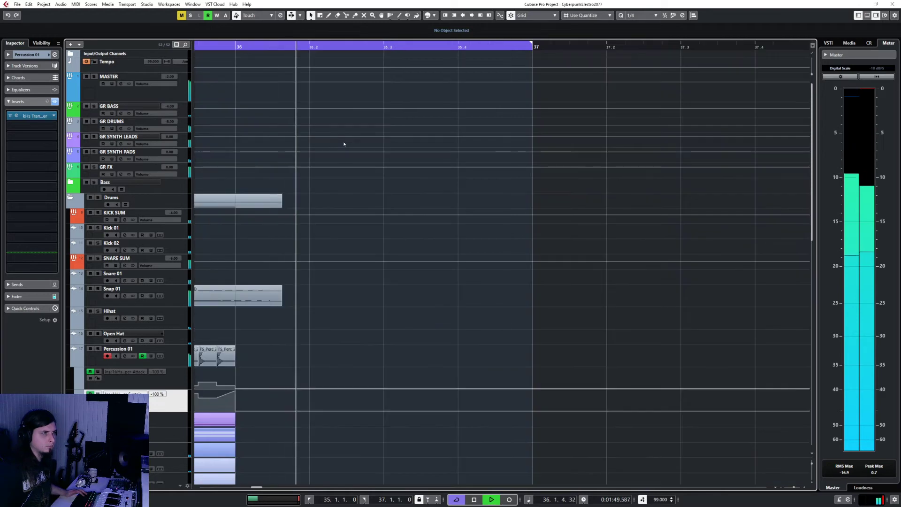
pyautogui.press('space')
# - Set the quantize value to 1/2 and copy all Percussion 01 hits of bar 35, with their automation, to bar 36
pyautogui.hscroll(-3, 323, 318)
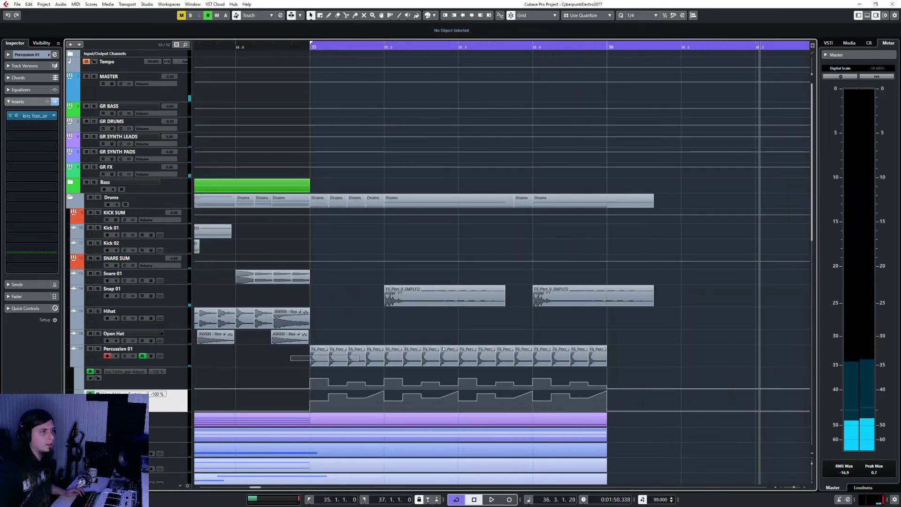
pyautogui.moveTo(302, 367); pyautogui.dragTo(621, 347)
pyautogui.click(184, 348)
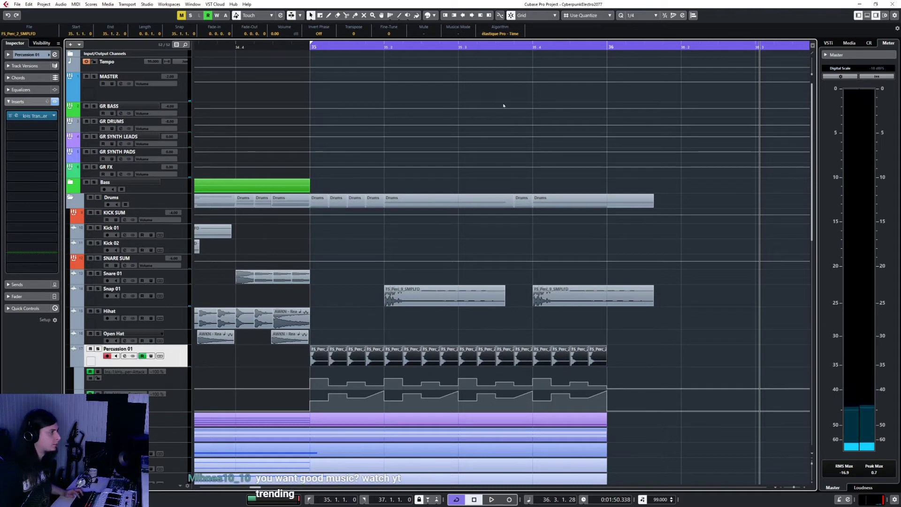
pyautogui.click(639, 15)
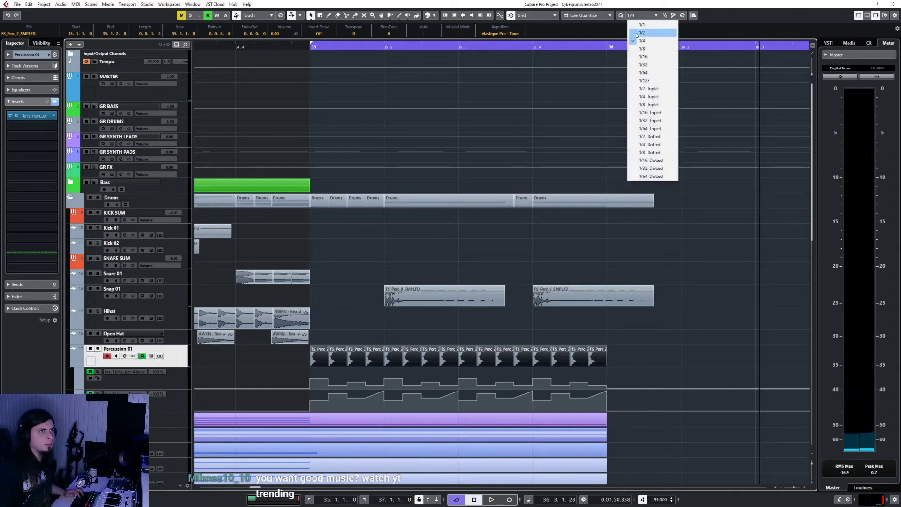
pyautogui.click(637, 24)
pyautogui.click(607, 47)
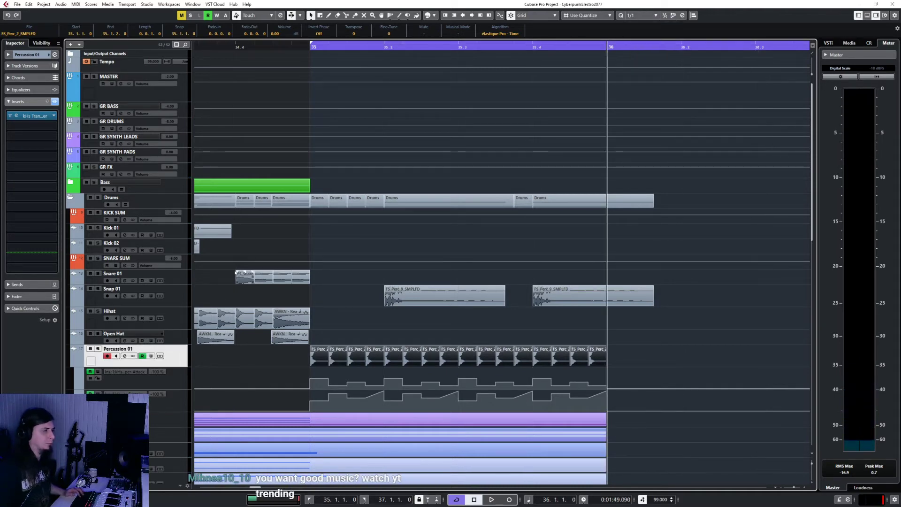
pyautogui.hotkey('ctrl', 'd')
pyautogui.press('g')
pyautogui.press('g')
pyautogui.press('g')
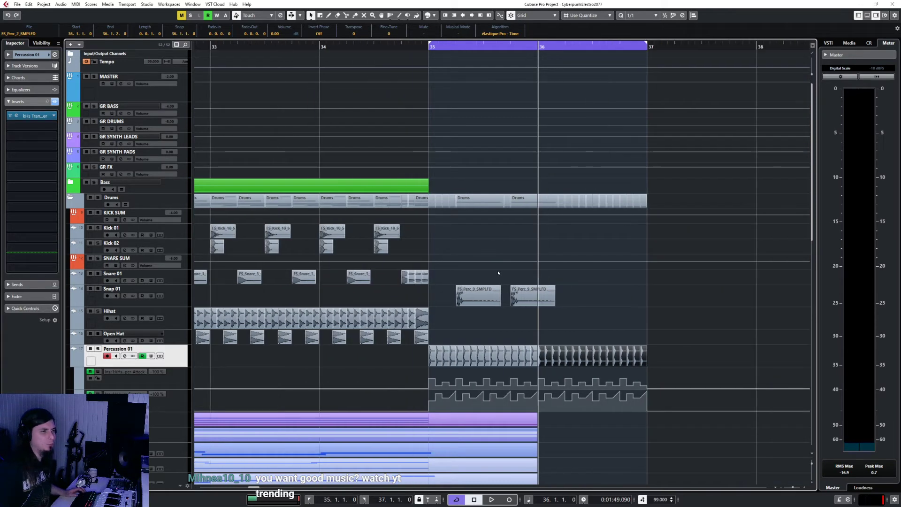
# - Set the quantize value to 1/4 and copy both Snap 01 events of bar 35 to beats 2 and 4 of bar 36
pyautogui.hscroll(5, 497, 272)
pyautogui.scroll(3, 428, 296)
pyautogui.click(425, 295)
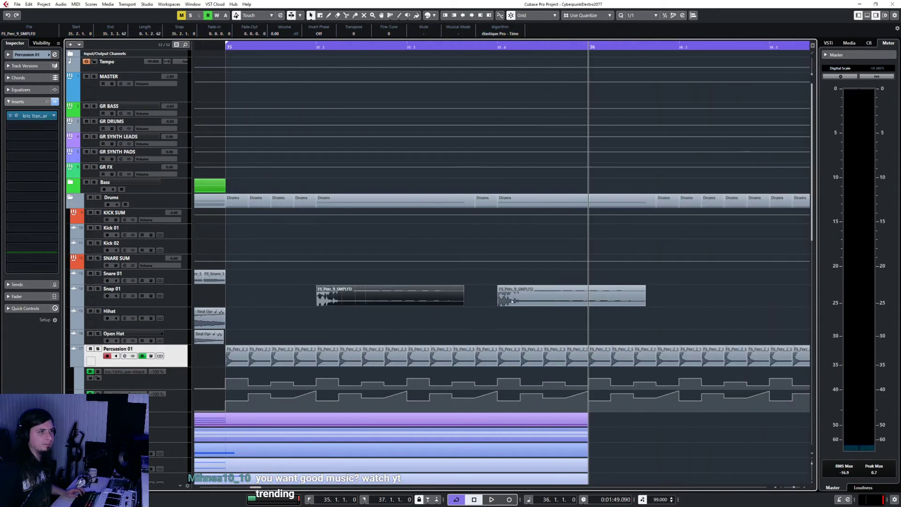
pyautogui.moveTo(400, 271); pyautogui.dragTo(571, 266)
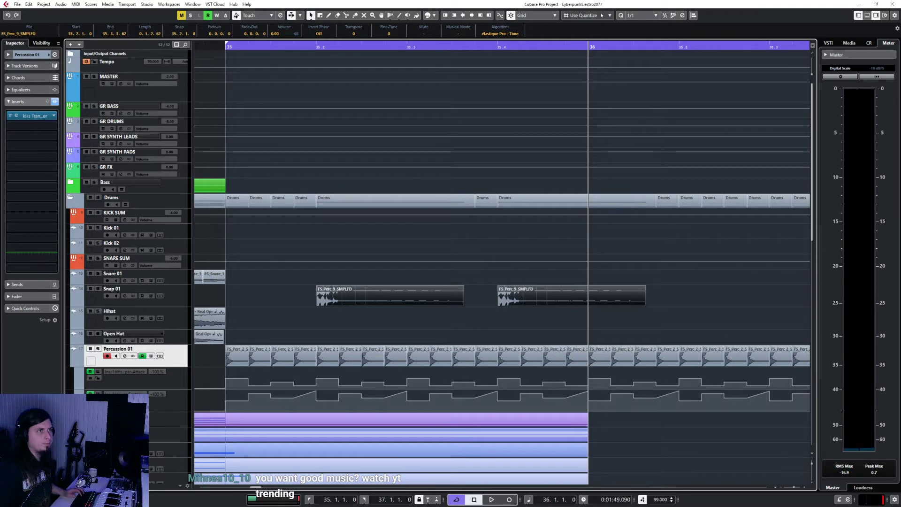
pyautogui.click(633, 16)
pyautogui.click(640, 44)
pyautogui.hscroll(4, 578, 290)
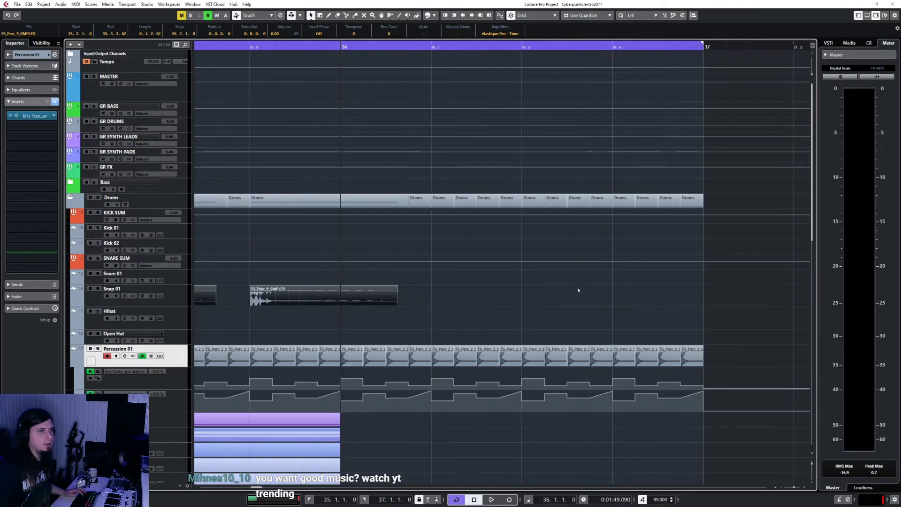
pyautogui.scroll(-3, 496, 274)
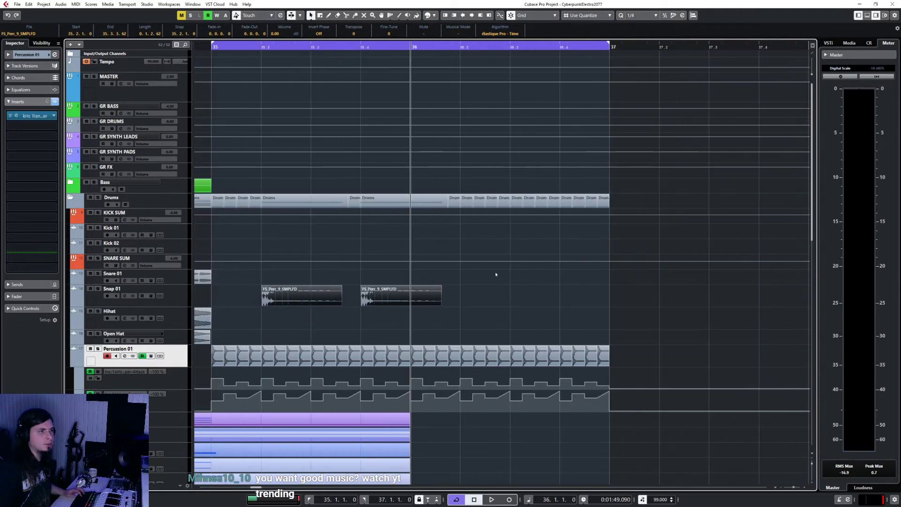
pyautogui.click(469, 46)
pyautogui.click(183, 298)
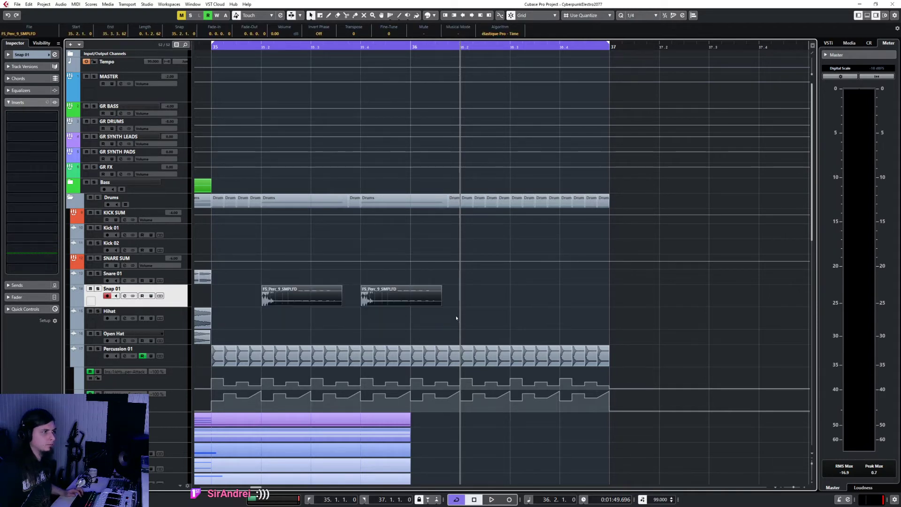
pyautogui.hotkey('ctrl', 'd')
# - Listen from beat 2 of bar 34 through the extended snaps and percussion in bars 35 and 36
pyautogui.hscroll(-5, 327, 286)
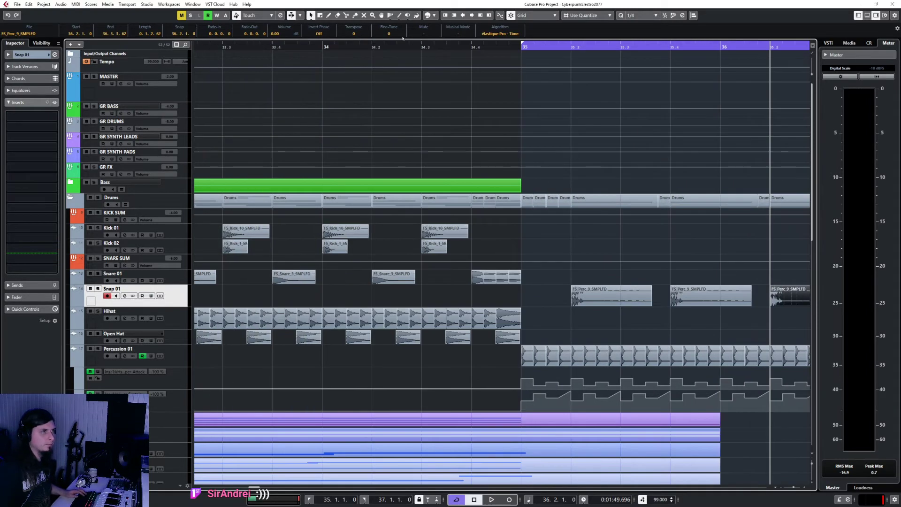
pyautogui.click(372, 45)
pyautogui.press('space')
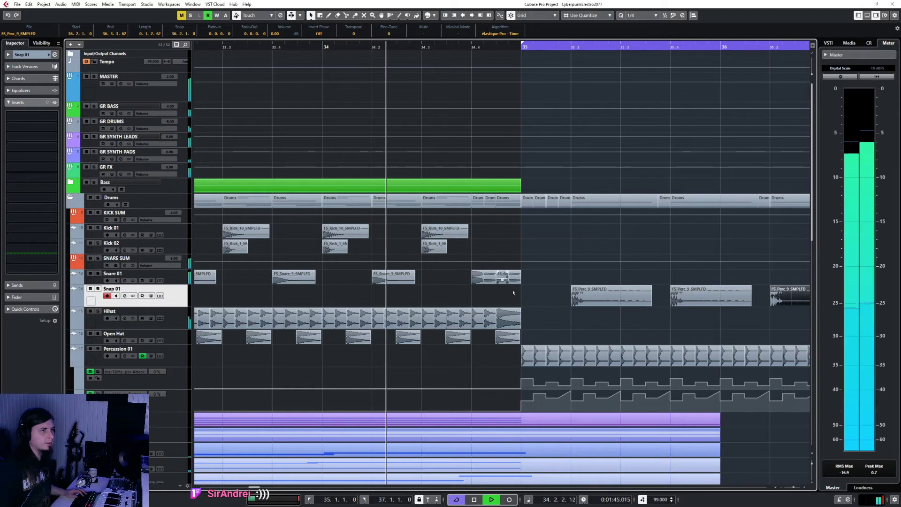
pyautogui.hscroll(3, 513, 293)
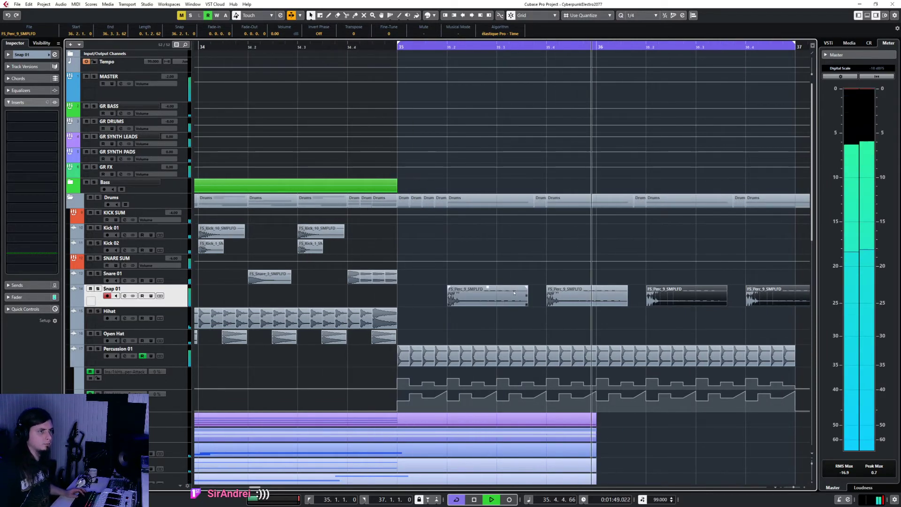
pyautogui.press('g')
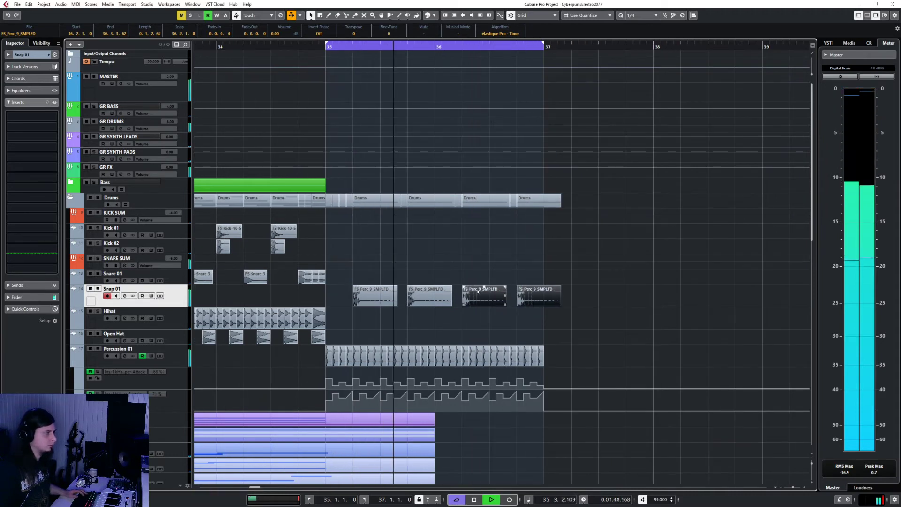
pyautogui.click(438, 323)
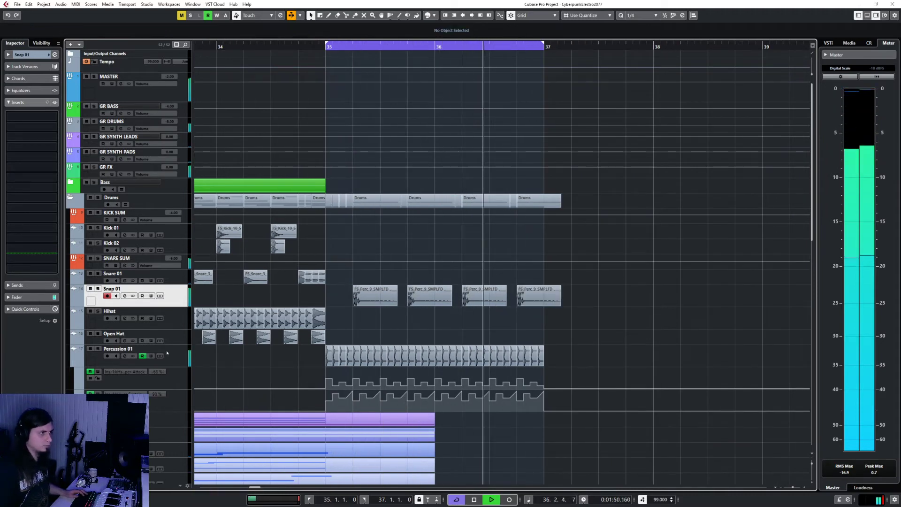
# - Select the Percussion 01 track and show its volume and pan settings
pyautogui.press('Down')
pyautogui.press('Down')
pyautogui.press('Down')
pyautogui.click(25, 55)
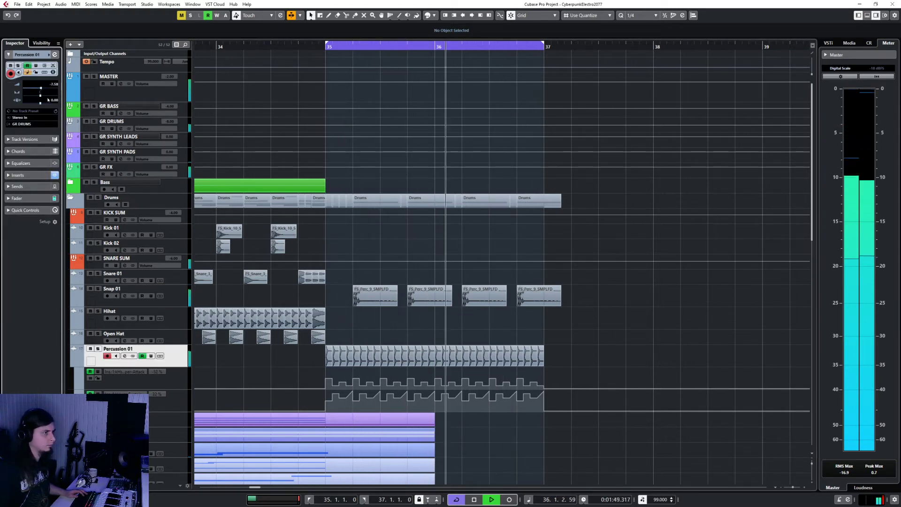
# - Unfold the Synth Leads folder to show its individual lead tracks across the earlier sections of the song
pyautogui.scroll(-6, 273, 331)
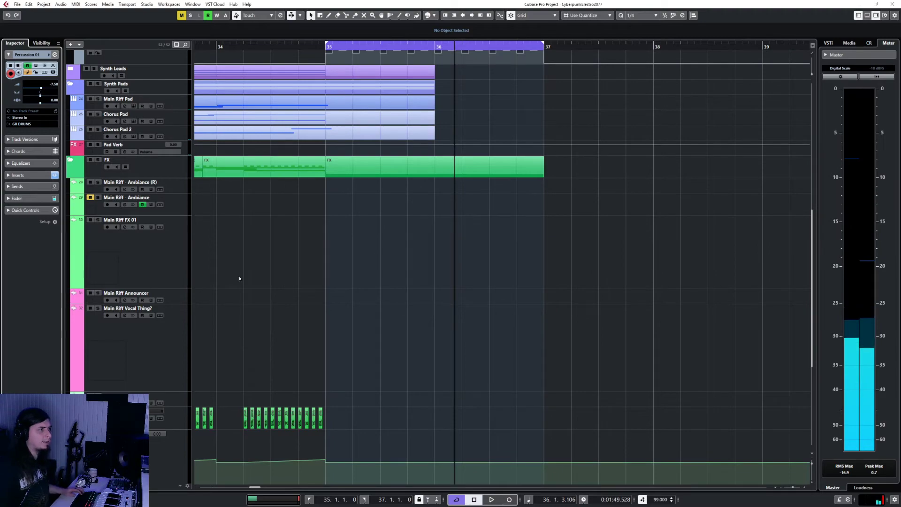
pyautogui.scroll(6, 269, 289)
pyautogui.click(71, 329)
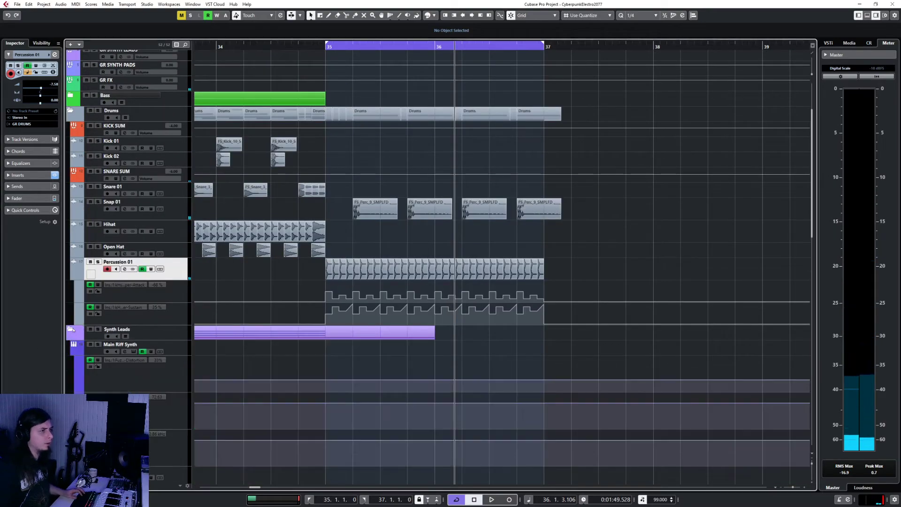
pyautogui.press('g')
pyautogui.press('g')
pyautogui.press('g')
pyautogui.press('g')
pyautogui.hscroll(-6, 339, 356)
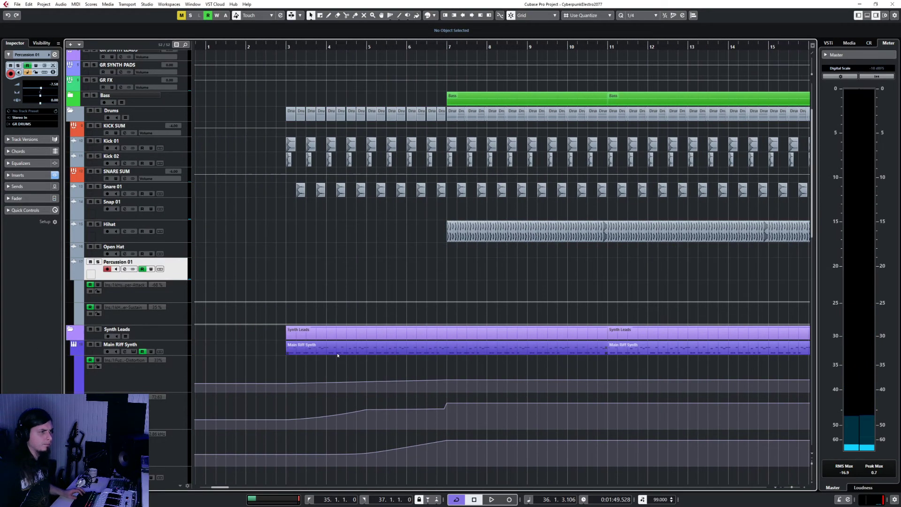
pyautogui.scroll(-8, 338, 356)
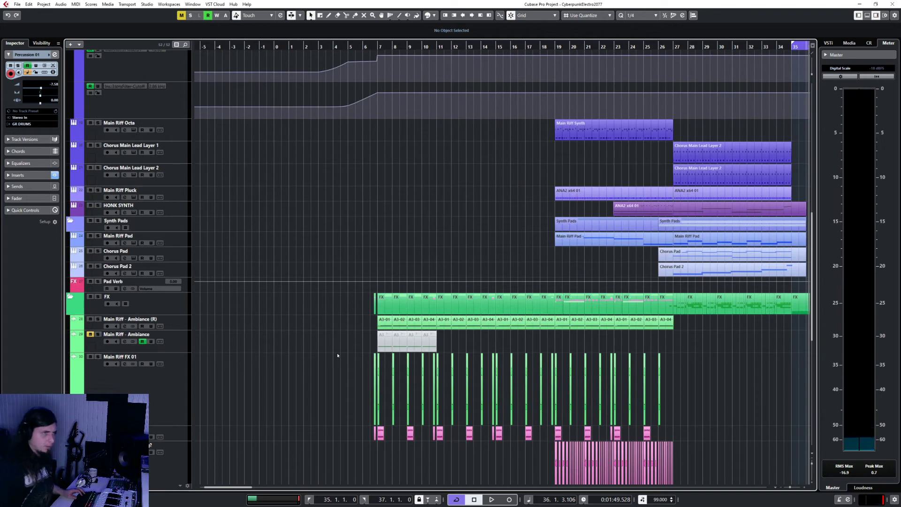
# - Select the Main Riff Octa track and listen from about bar 19
pyautogui.click(555, 45)
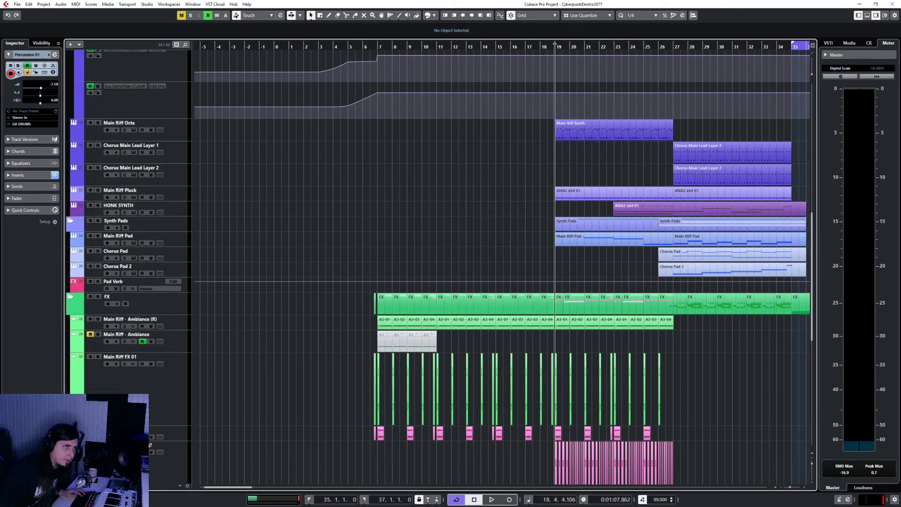
pyautogui.click(177, 135)
pyautogui.press('s')
pyautogui.press('space')
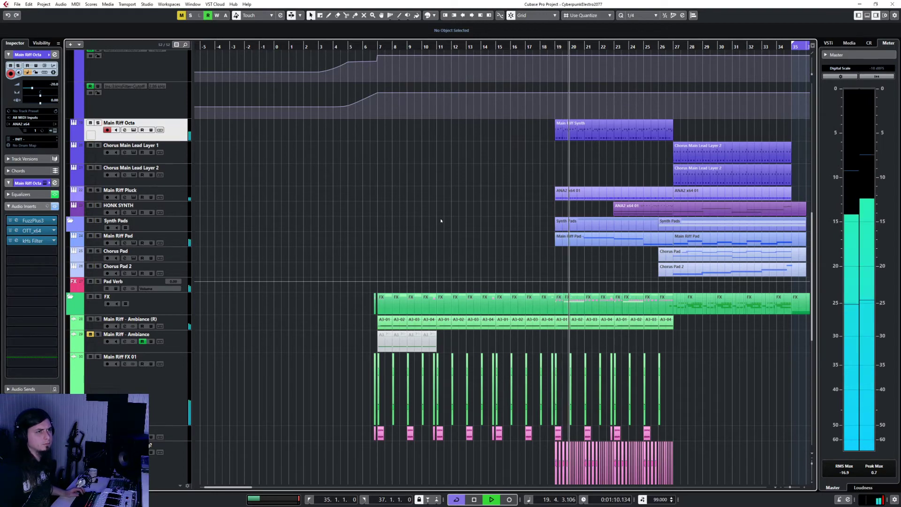
pyautogui.press('s')
pyautogui.press('h')
pyautogui.press('h')
pyautogui.hscroll(-4, 440, 218)
pyautogui.press('space')
# - Select the Main Riff Pluck track and listen on through bars 20 and 21
pyautogui.hscroll(6, 440, 218)
pyautogui.click(283, 189)
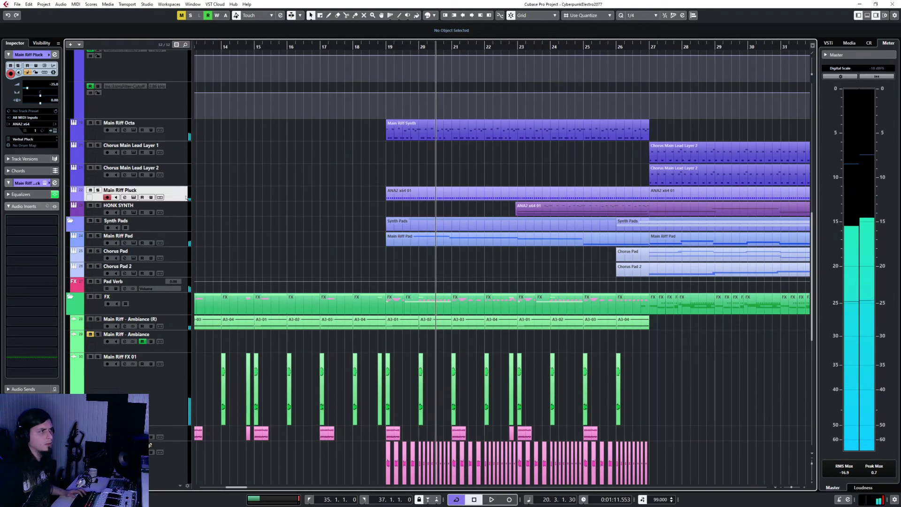
pyautogui.press('space')
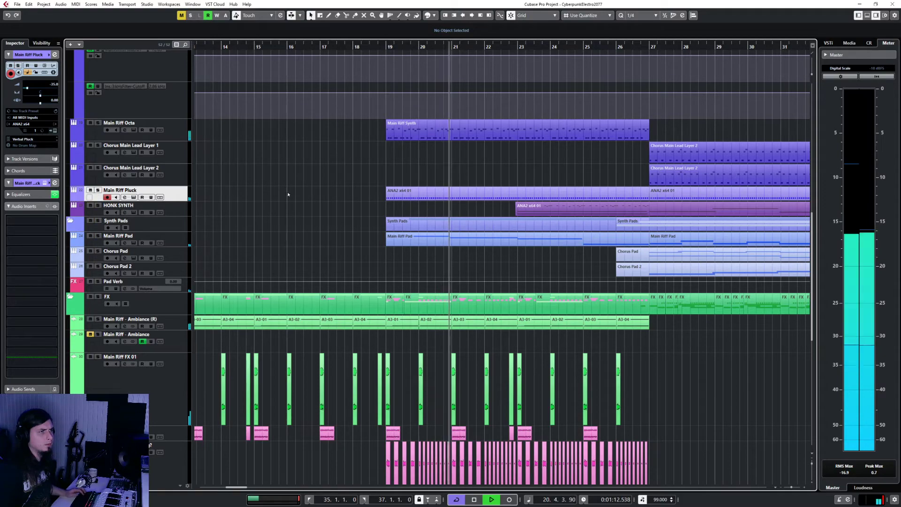
pyautogui.press('g')
pyautogui.press('g')
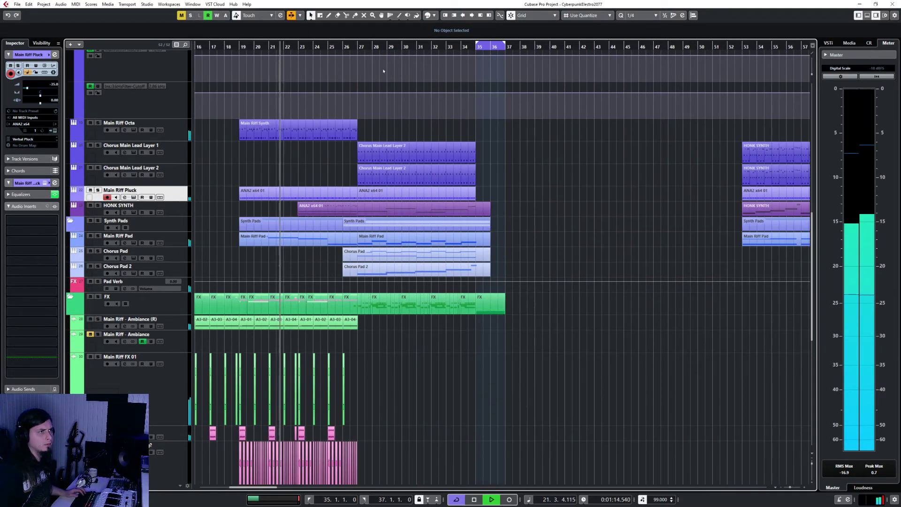
# - Draw an empty MIDI part on the Main Riff Pluck track from bar 35 to bar 37
pyautogui.rightClick(483, 193)
pyautogui.press('space')
pyautogui.click(501, 192)
pyautogui.press('h')
pyautogui.press('h')
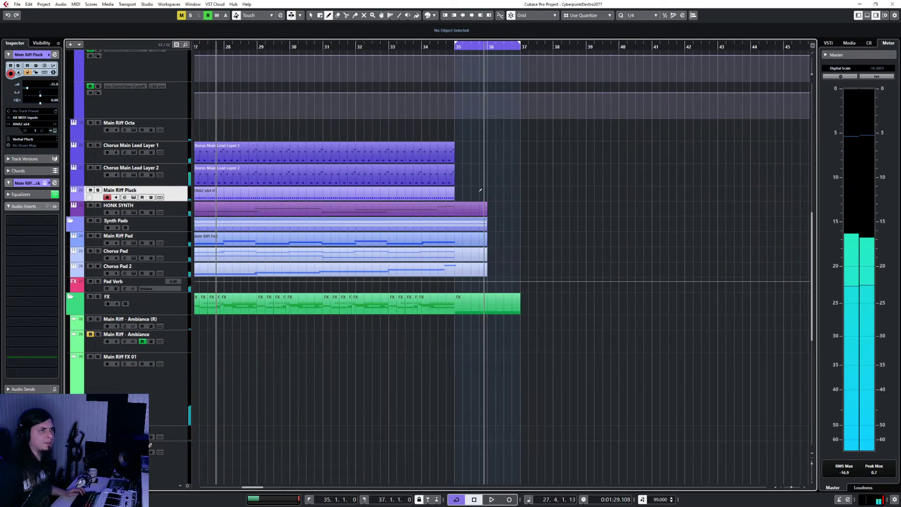
pyautogui.press('h')
pyautogui.press('h')
pyautogui.moveTo(446, 191); pyautogui.dragTo(656, 184)
pyautogui.press('1')
# - Open the new pluck part for note editing, set the quantize to 1/16 and paint repeated F3 notes through the first half of bar 35
pyautogui.doubleClick(586, 200)
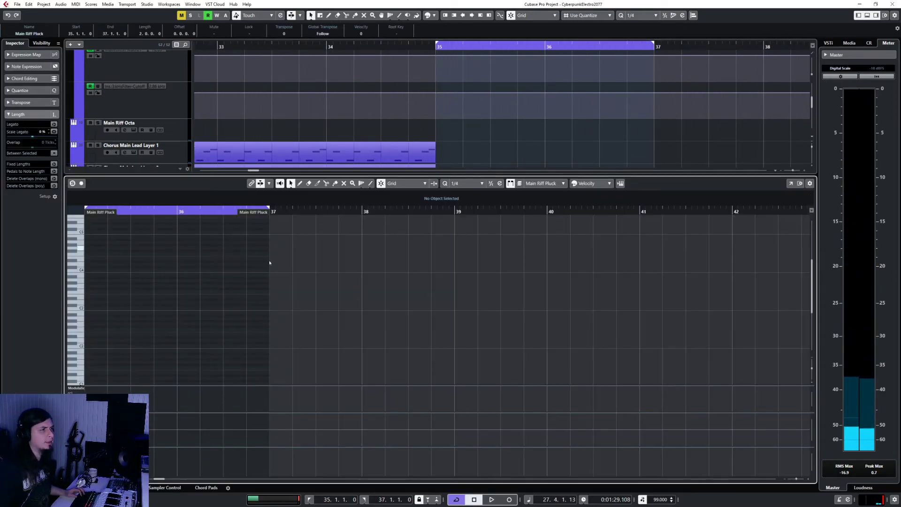
pyautogui.rightClick(166, 301)
pyautogui.click(177, 299)
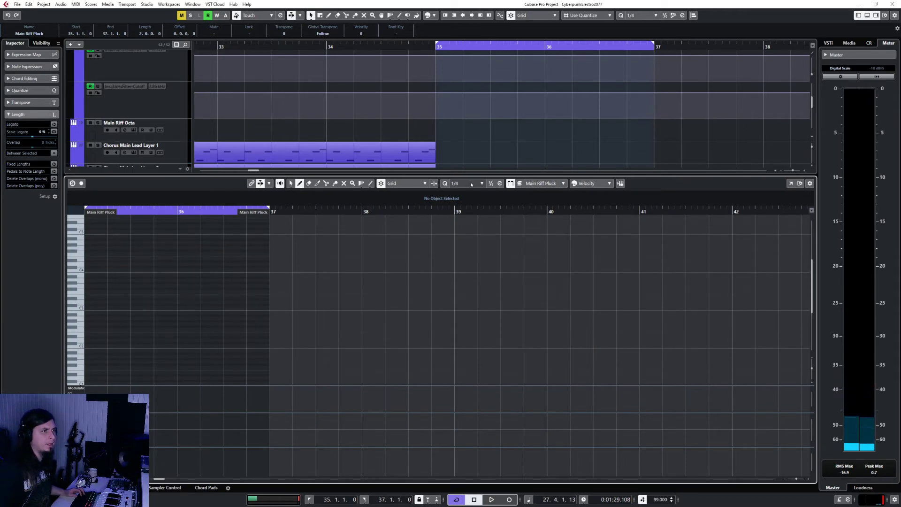
pyautogui.click(472, 184)
pyautogui.click(471, 224)
pyautogui.scroll(4, 136, 315)
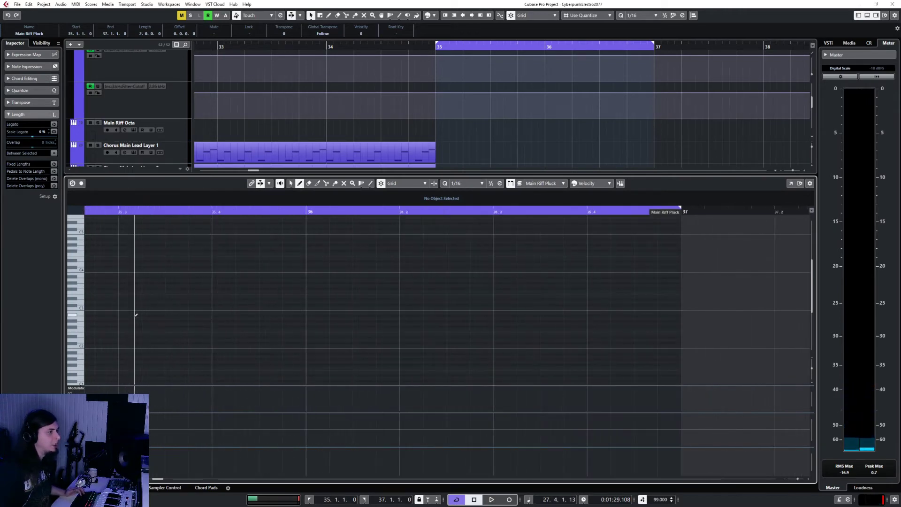
pyautogui.scroll(-4, 136, 315)
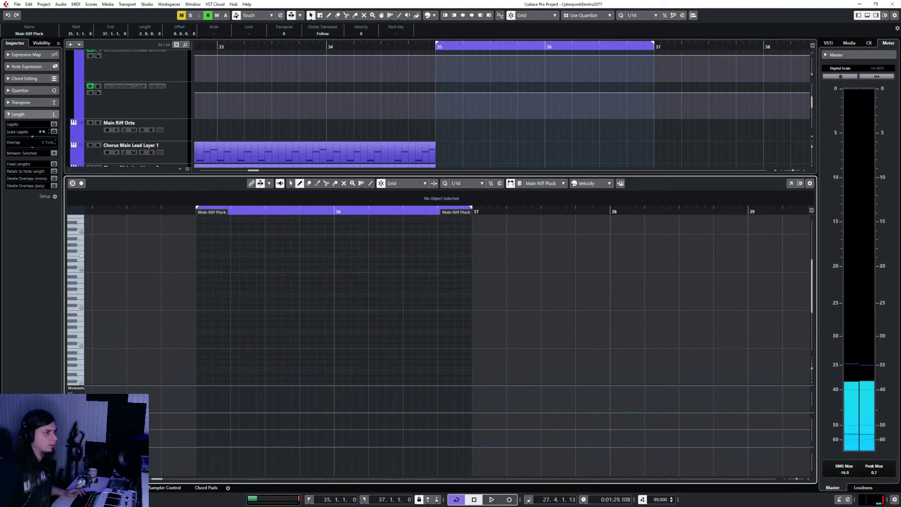
pyautogui.click(215, 291)
pyautogui.moveTo(227, 290); pyautogui.dragTo(265, 290)
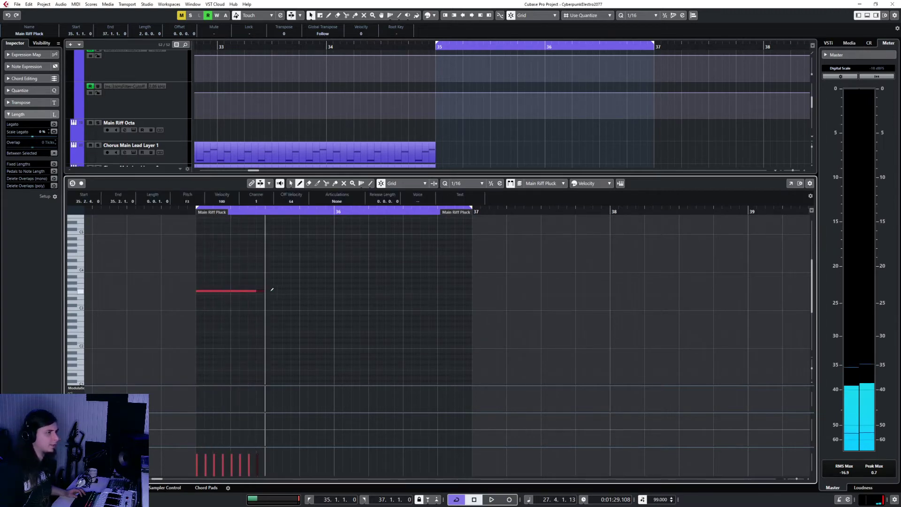
# - Select the painted pluck notes, set their velocity to 127 and shorten each one to 0.0.0.92
pyautogui.press('1')
pyautogui.moveTo(194, 475); pyautogui.dragTo(258, 450)
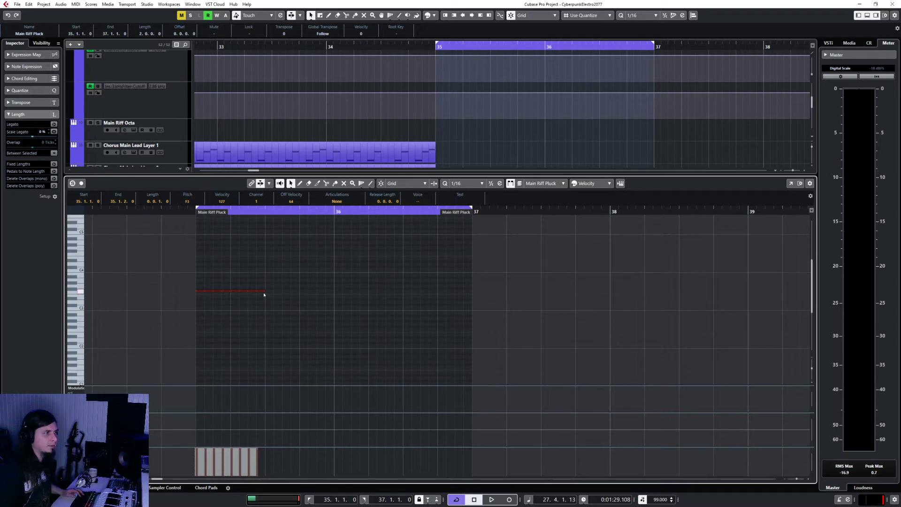
pyautogui.moveTo(264, 291); pyautogui.dragTo(262, 291)
# - Duplicate the half-bar group of pluck notes three times to fill the part up to bar 37
pyautogui.hotkey('ctrl', 'd')
pyautogui.hotkey('ctrl', 'd')
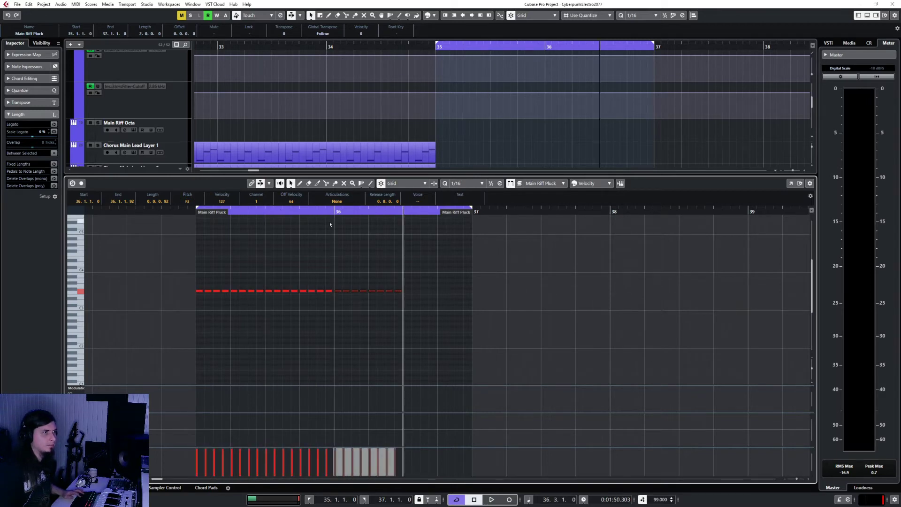
pyautogui.hotkey('ctrl', 'd')
# - Listen to the pluck notes with the snaps and percussion in bars 35 and 36, closing the note editor
pyautogui.press('space')
pyautogui.click(293, 369)
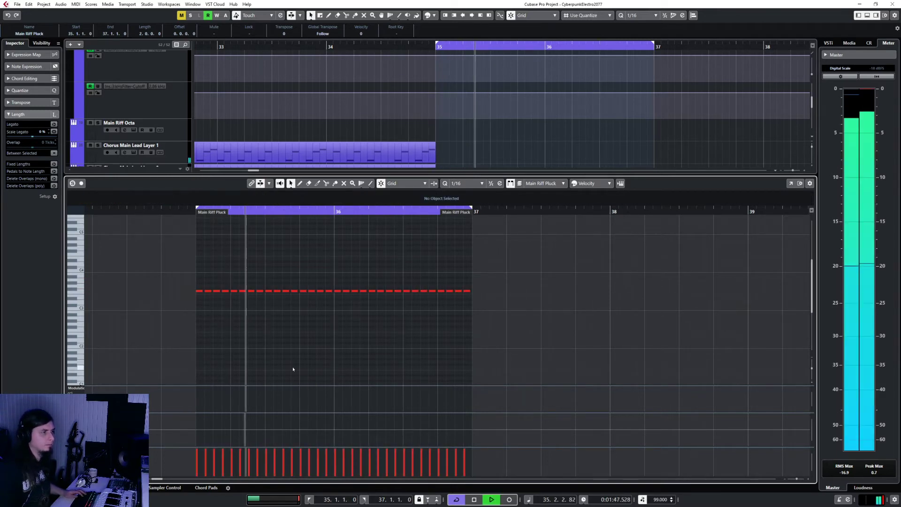
pyautogui.press('Return')
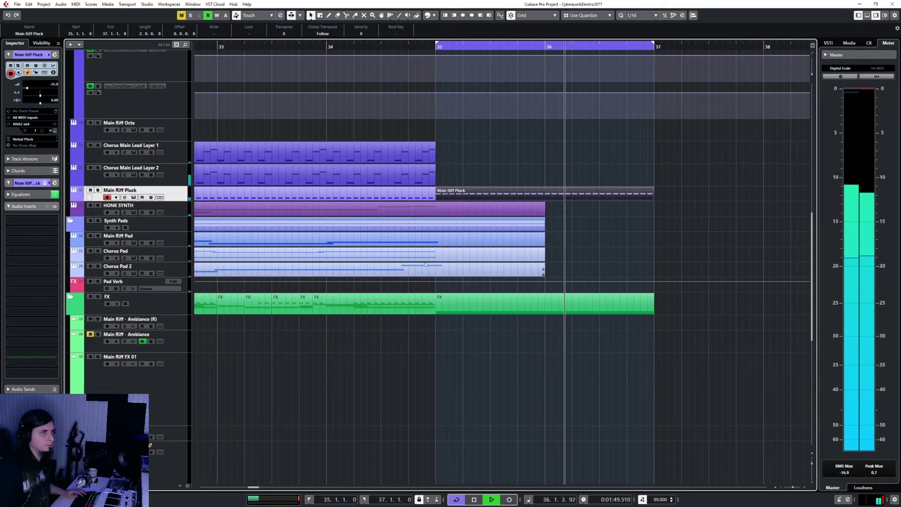
pyautogui.scroll(-3, 425, 263)
pyautogui.scroll(10, 425, 261)
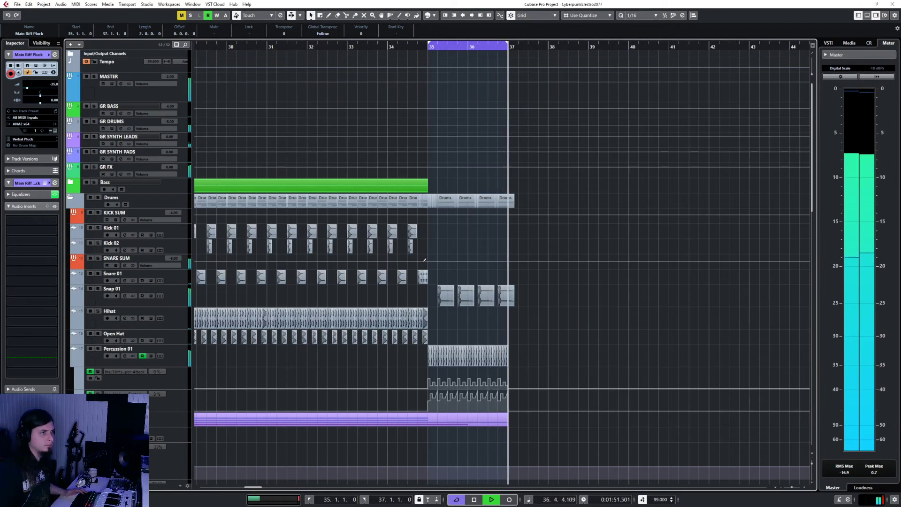
pyautogui.press('space')
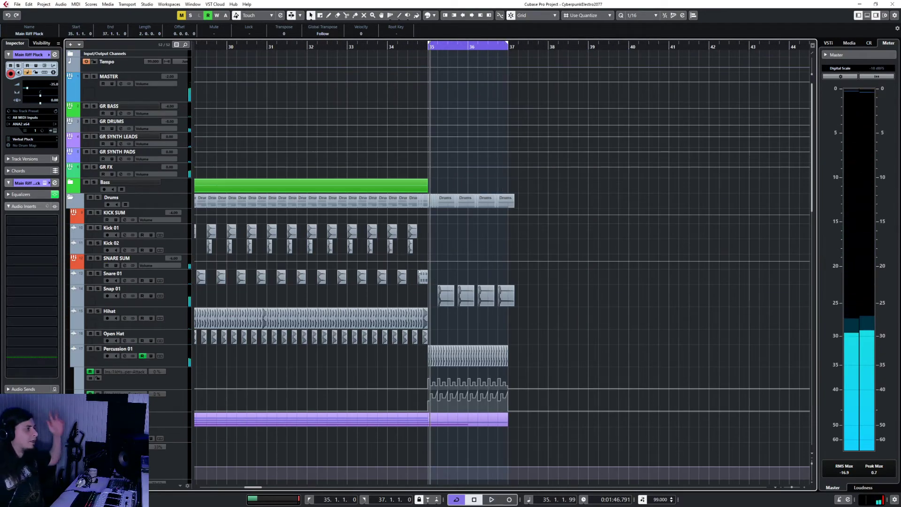
# - Add an ANA2 x64 instrument track below Main Riff Pluck, routed to the GR SYNTH LEADS group
pyautogui.scroll(-6, 419, 272)
pyautogui.rightClick(186, 283)
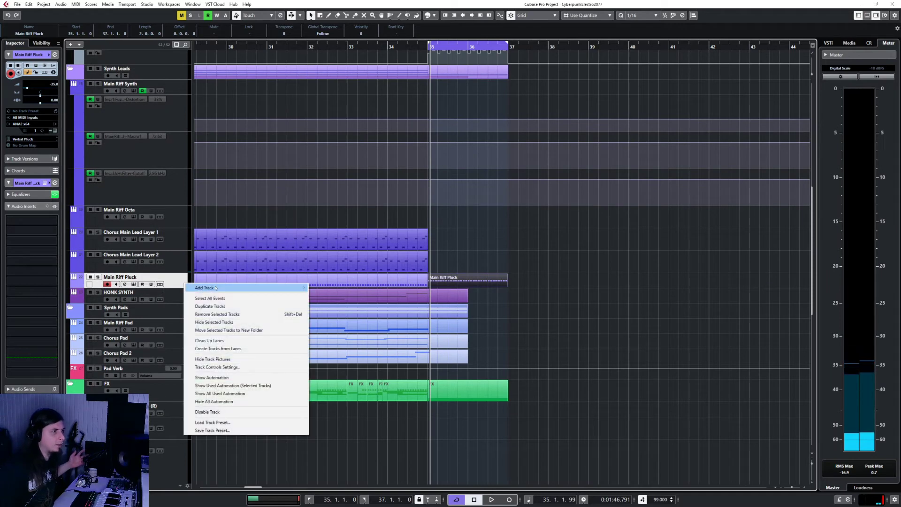
pyautogui.moveTo(215, 288)
pyautogui.click(328, 295)
pyautogui.click(359, 207)
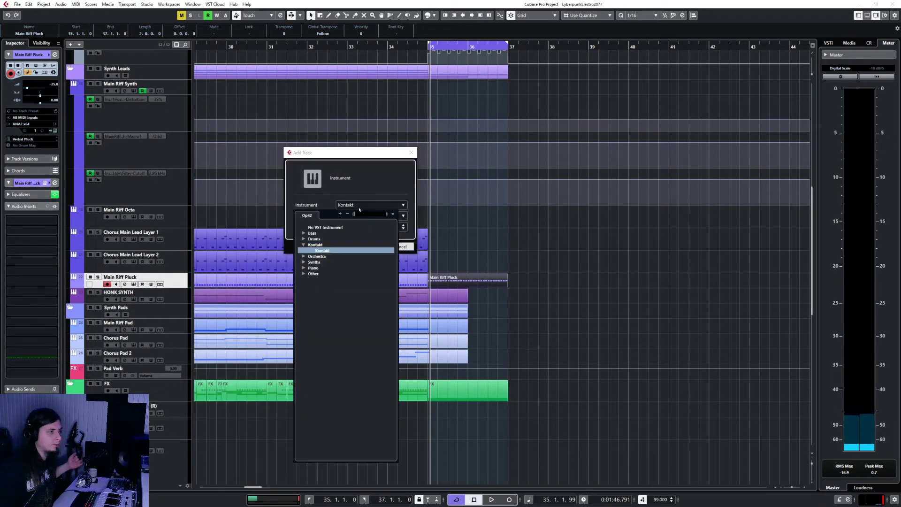
pyautogui.write('ana')
pyautogui.press('Return')
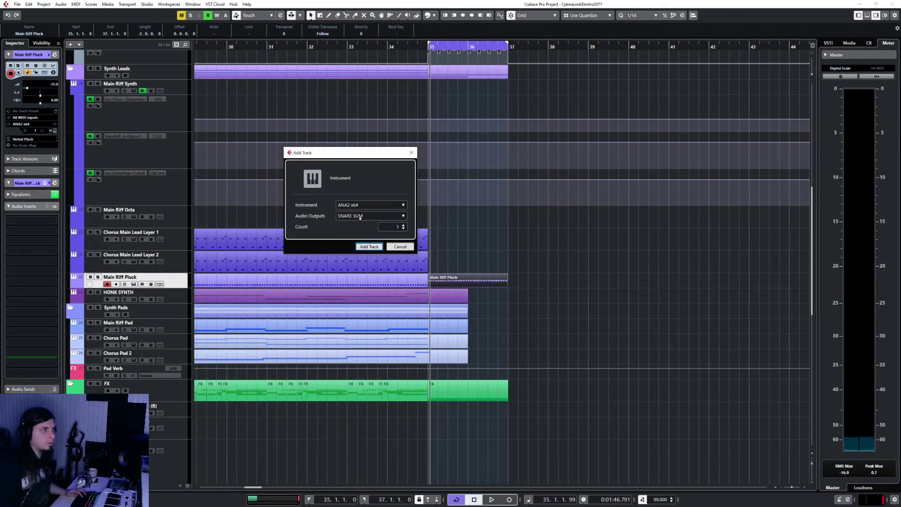
pyautogui.click(360, 217)
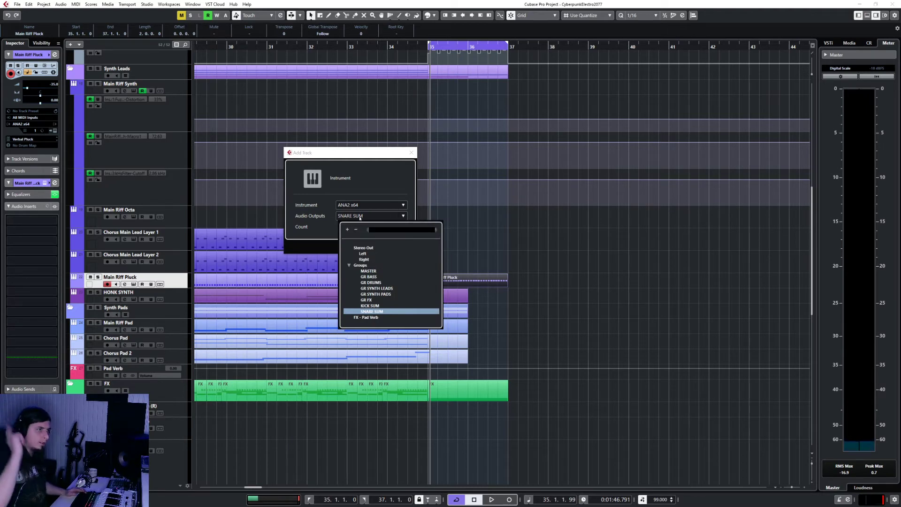
pyautogui.click(373, 288)
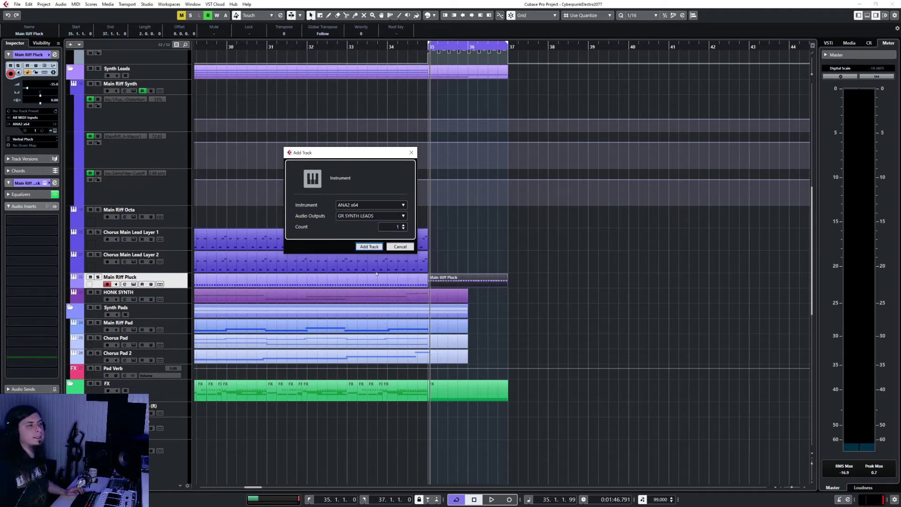
pyautogui.click(367, 246)
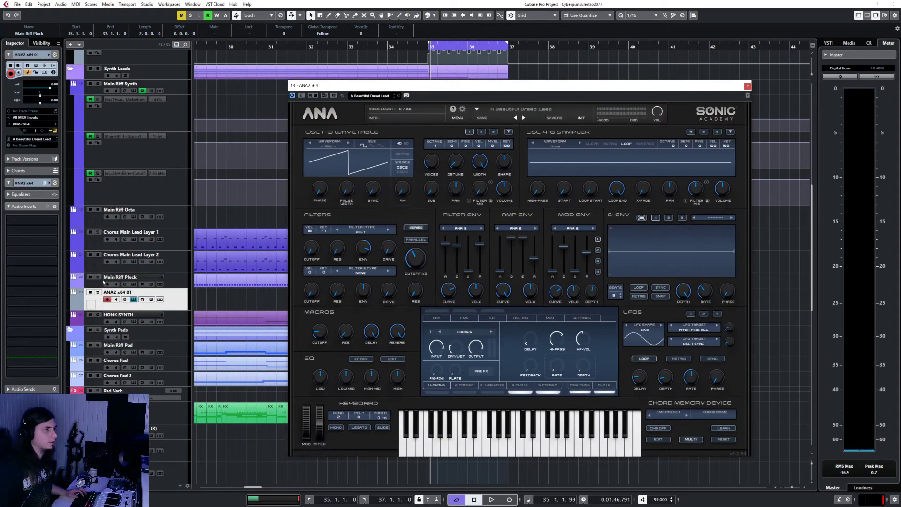
# - Color the new ANA2 track light violet and reduce its height to match the neighbouring lead tracks
pyautogui.click(74, 300)
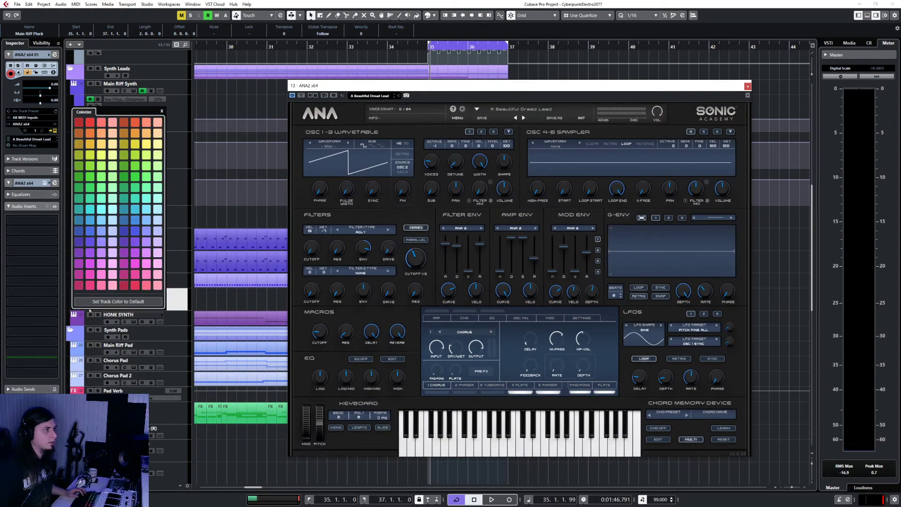
pyautogui.click(115, 242)
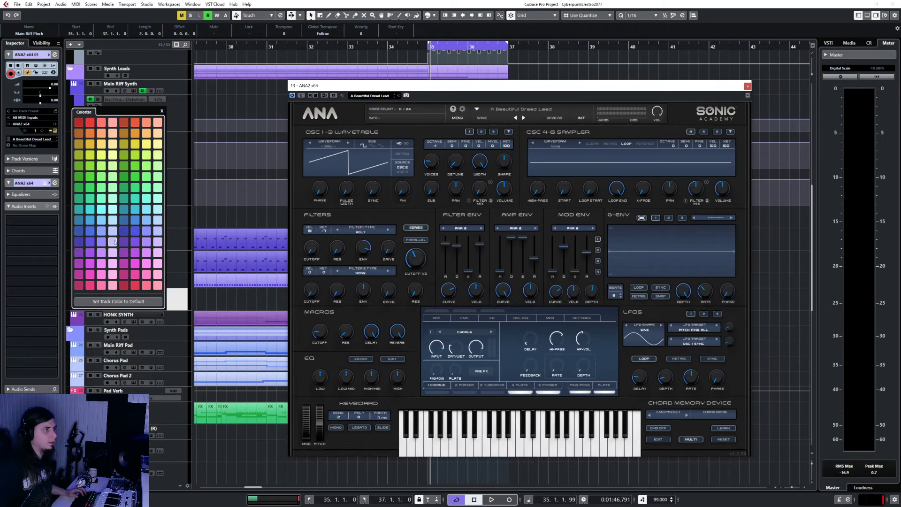
pyautogui.click(182, 297)
pyautogui.click(91, 303)
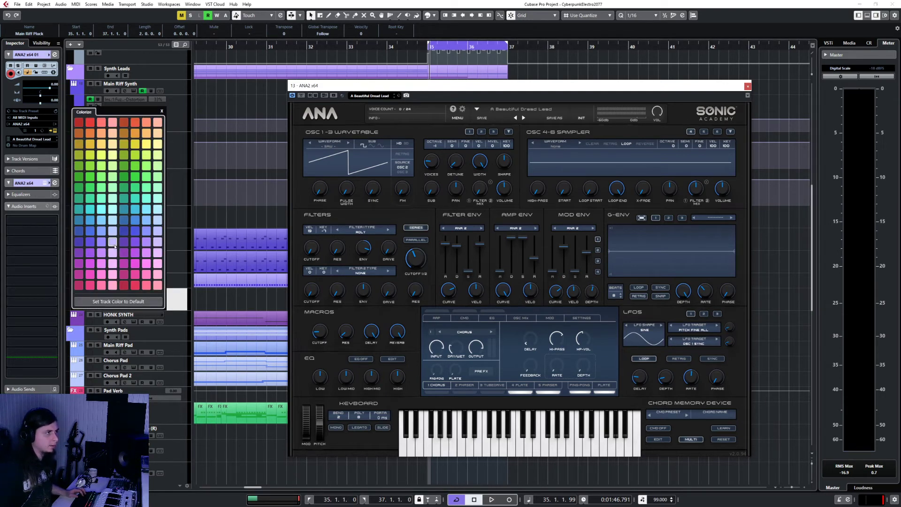
pyautogui.click(114, 243)
pyautogui.click(179, 306)
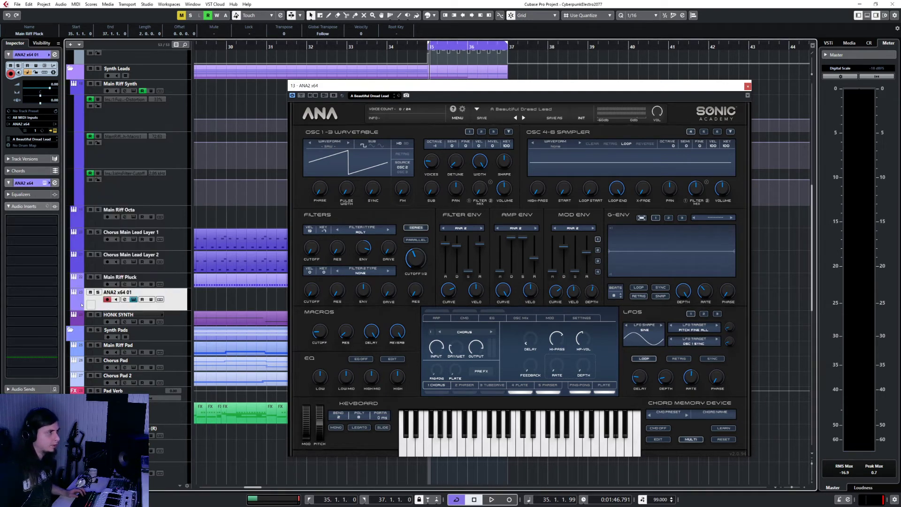
pyautogui.moveTo(82, 309); pyautogui.dragTo(82, 303)
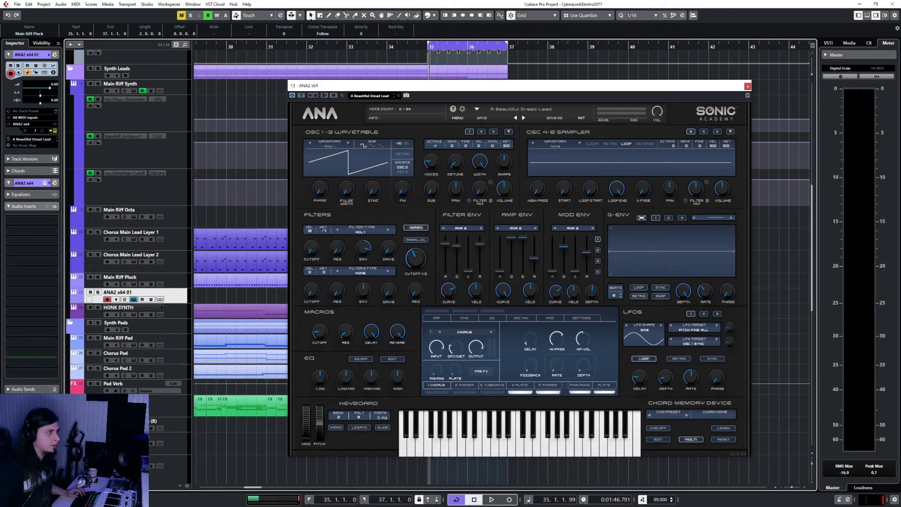
# - Rename the new ANA2 track as Proper Pluck Sound
pyautogui.doubleClick(126, 291)
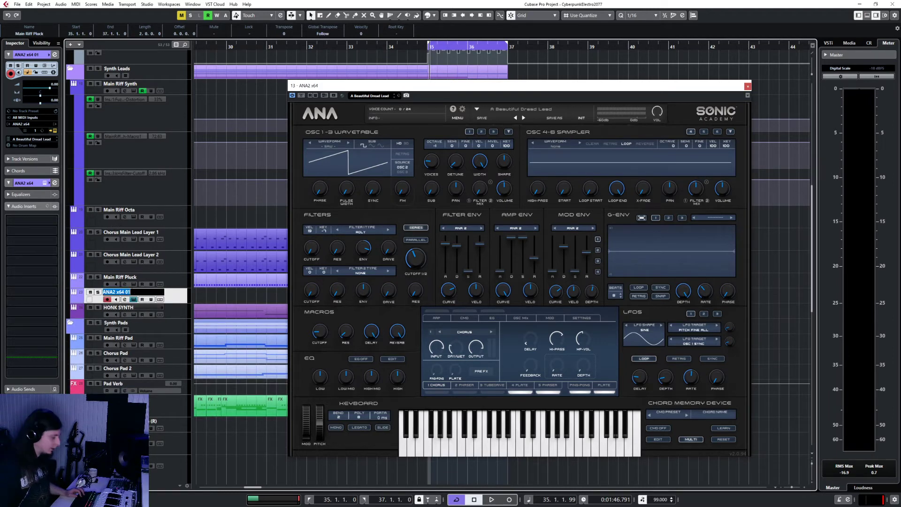
pyautogui.write('Proper')
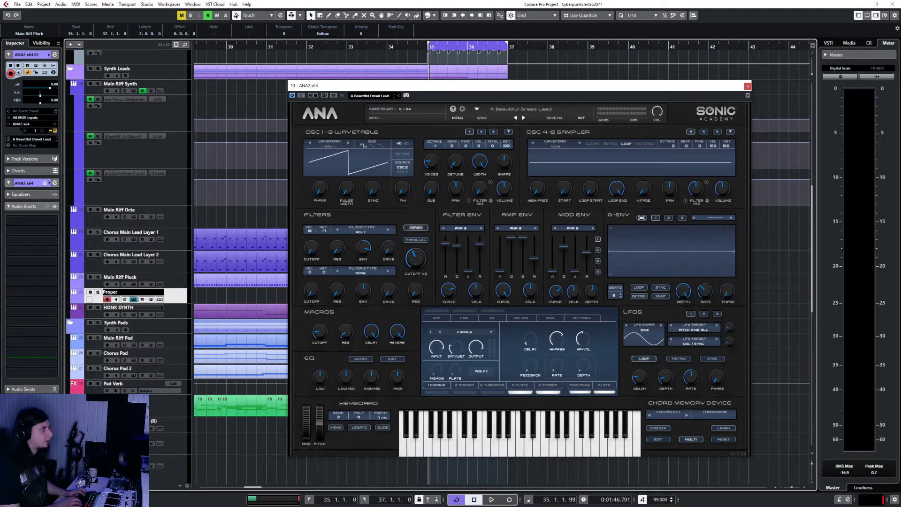
pyautogui.write(' Pluck')
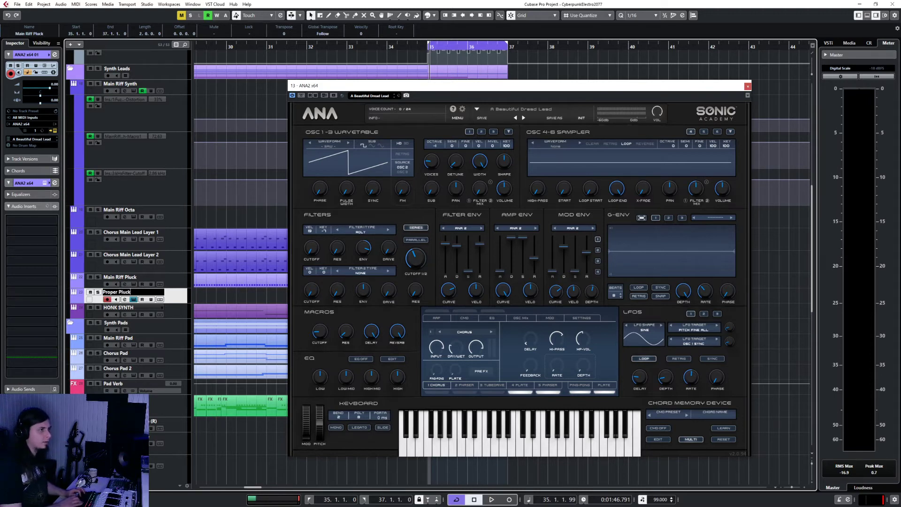
pyautogui.write(' Sound')
pyautogui.press('Return')
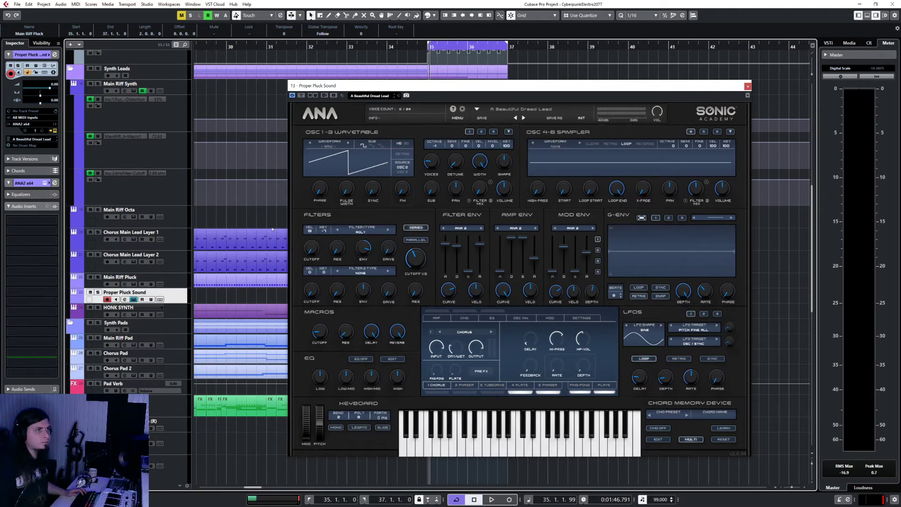
# - Reset ANA2 to its INIT patch and set oscillator 1 to Retrig with more voices
pyautogui.click(538, 109)
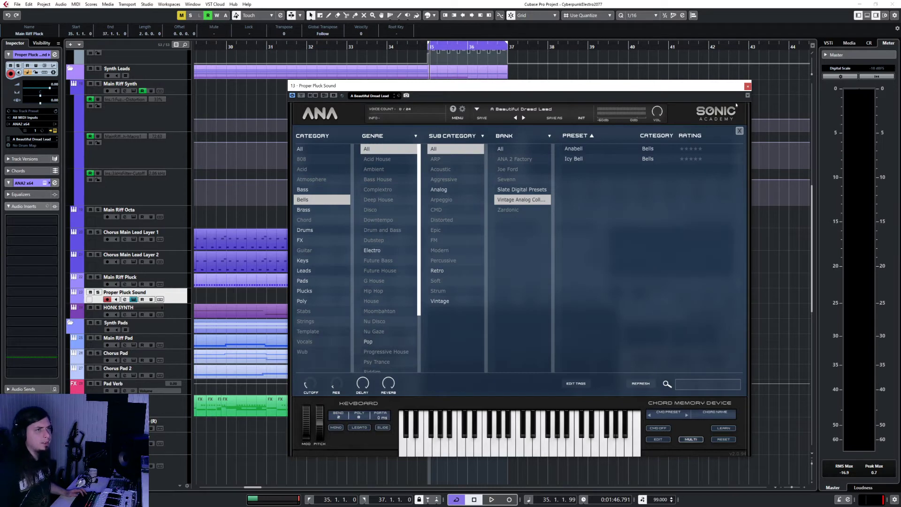
pyautogui.click(739, 131)
pyautogui.click(581, 118)
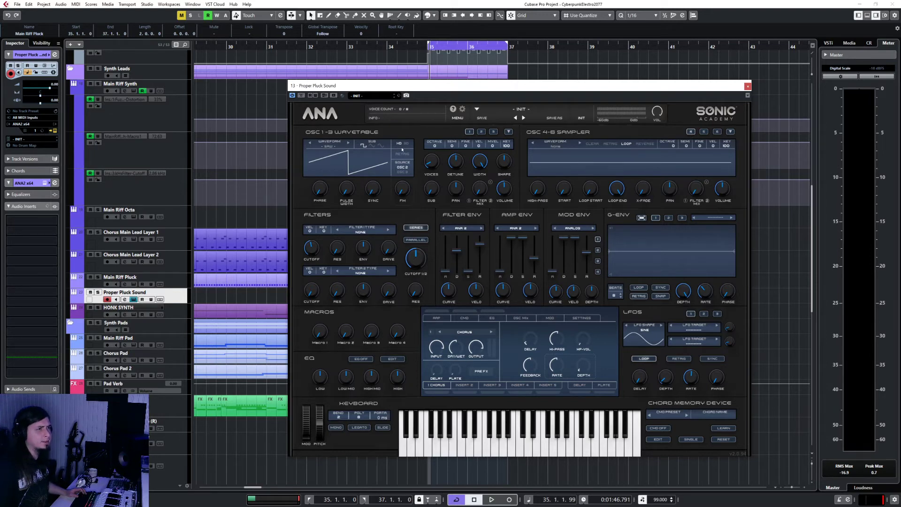
pyautogui.moveTo(439, 164); pyautogui.dragTo(437, 157)
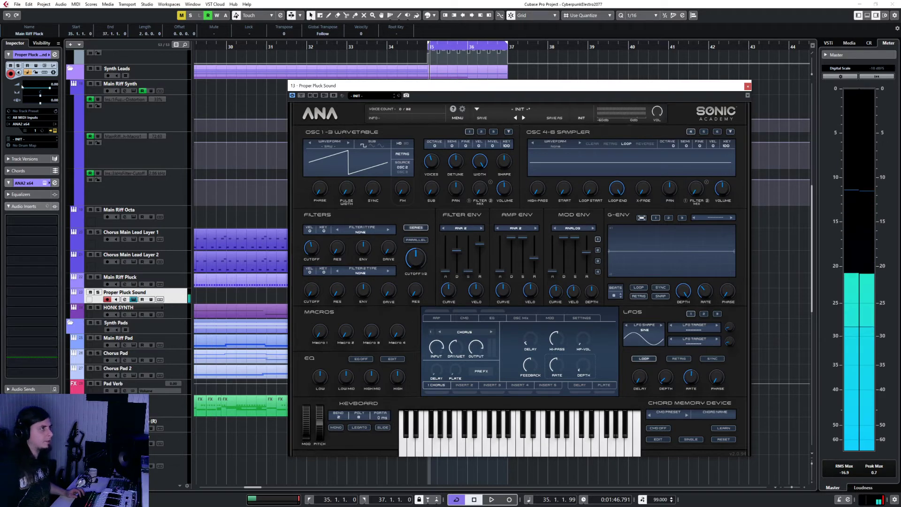
# - Lower the track volume and shape a pluck by shortening the filter and amp envelopes' decay and release and reducing the amp sustain
pyautogui.moveTo(49, 88); pyautogui.dragTo(39, 89)
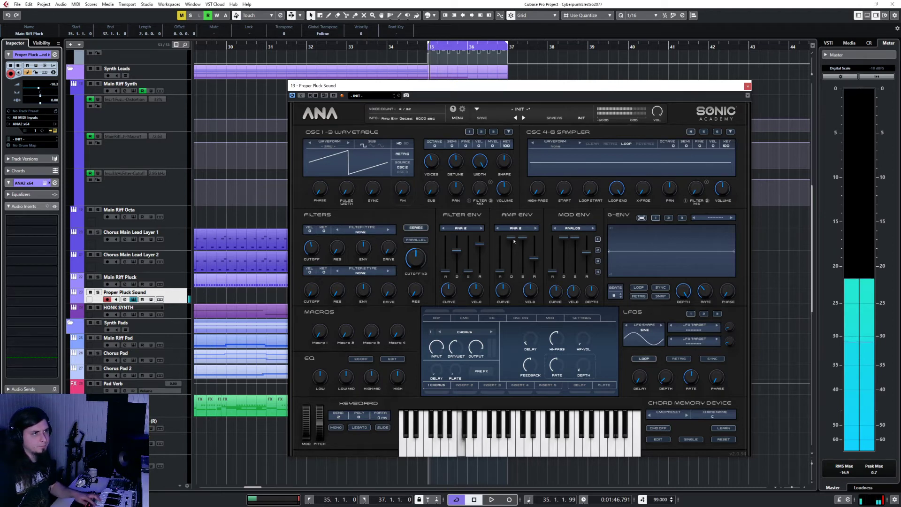
pyautogui.moveTo(462, 254)
pyautogui.mouseDown()
pyautogui.moveTo(462, 246)
pyautogui.moveTo(462, 261)
pyautogui.mouseUp()
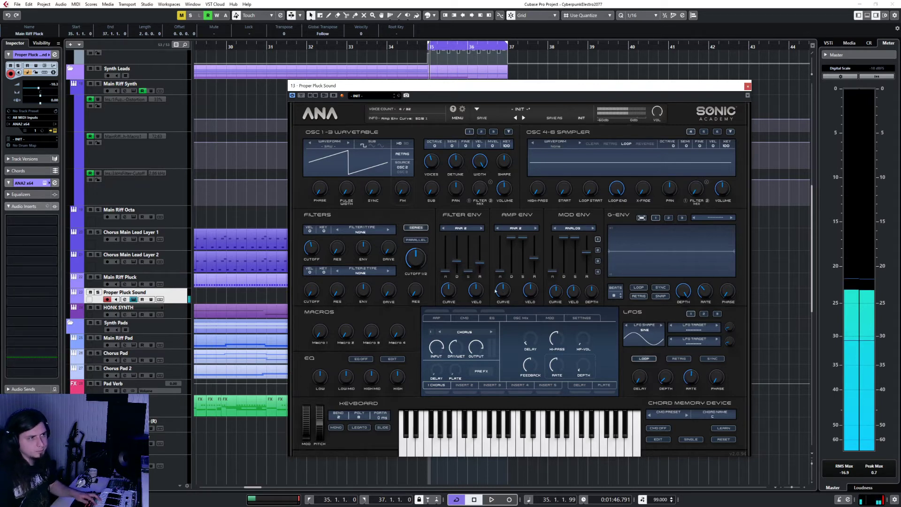
pyautogui.moveTo(480, 294)
pyautogui.mouseDown()
pyautogui.moveTo(477, 311)
pyautogui.moveTo(479, 291)
pyautogui.mouseUp()
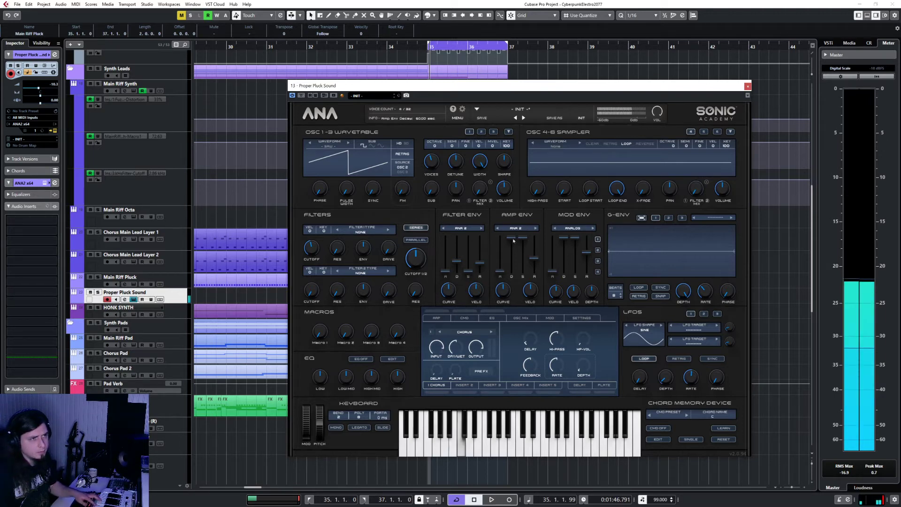
pyautogui.moveTo(514, 240); pyautogui.dragTo(534, 271)
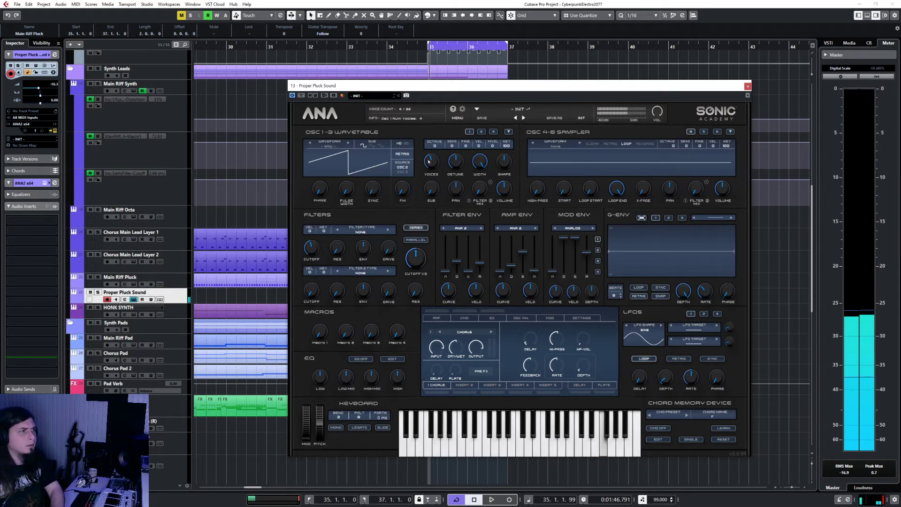
pyautogui.moveTo(431, 161)
pyautogui.mouseDown()
pyautogui.moveTo(429, 187)
pyautogui.moveTo(435, 163)
pyautogui.mouseUp()
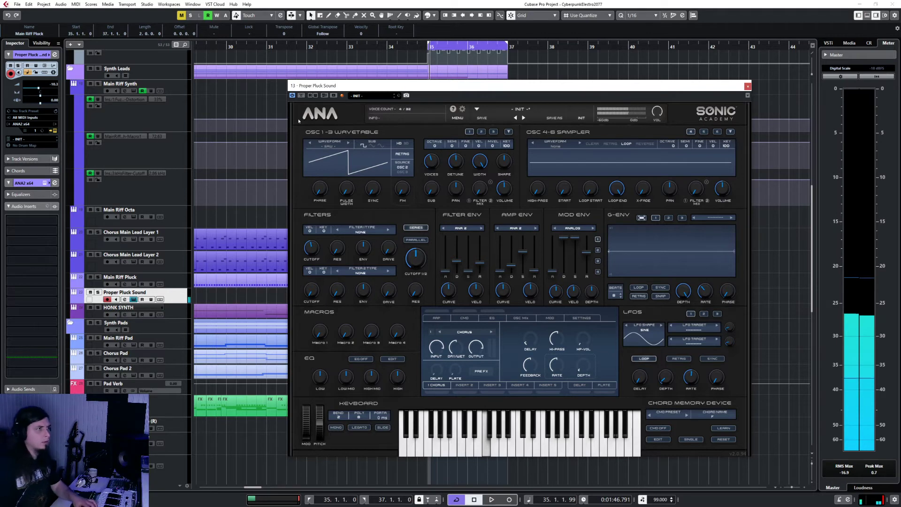
# - Audition the 3D Slate Digital wavetables on oscillator 1, starting with Acid Saw 01, and choose Deep House
pyautogui.click(334, 148)
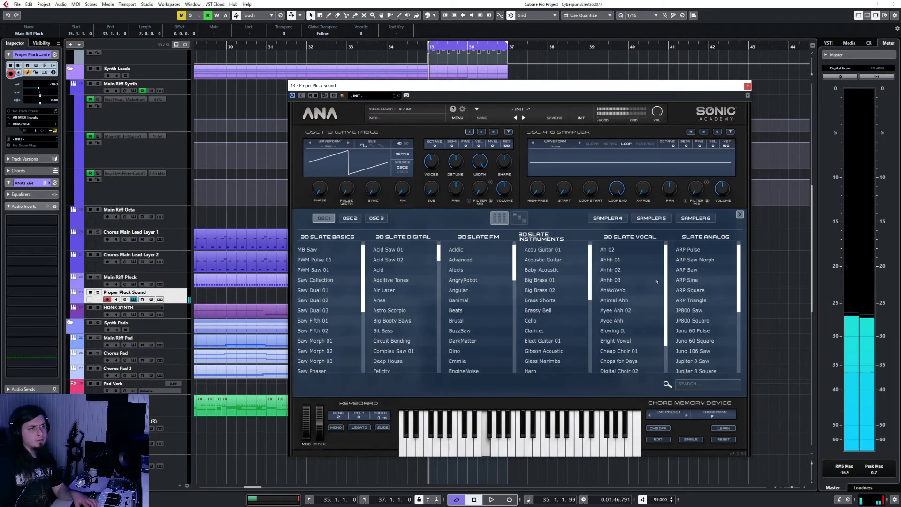
pyautogui.click(430, 254)
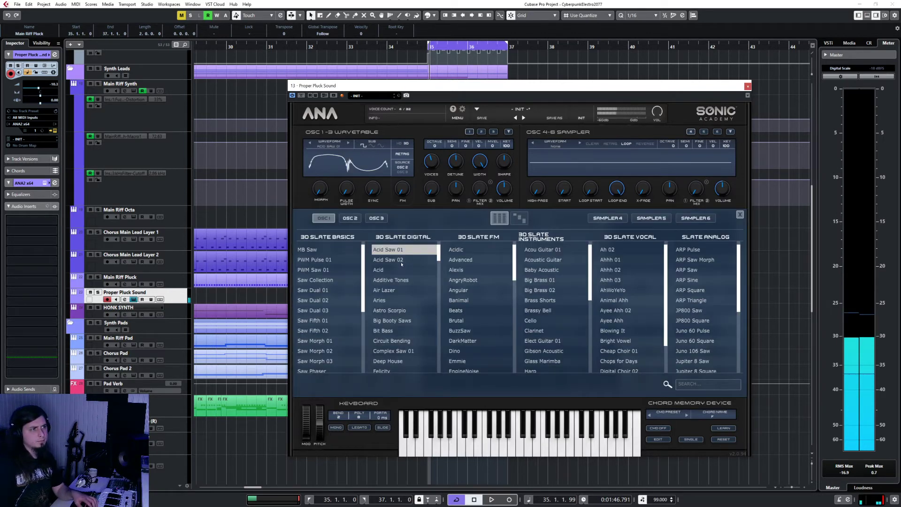
pyautogui.click(401, 261)
pyautogui.click(400, 270)
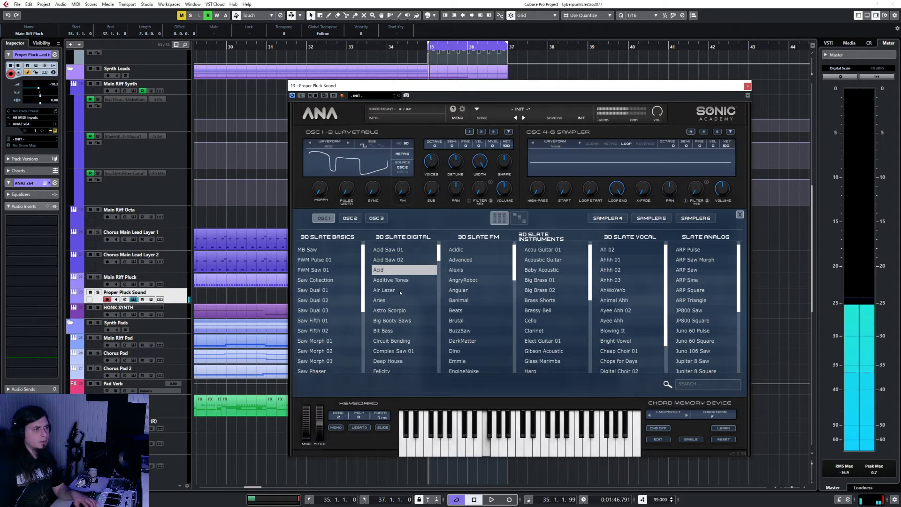
pyautogui.press('Down')
pyautogui.press('Down')
pyautogui.press('Down')
pyautogui.press('Down')
pyautogui.press('Down')
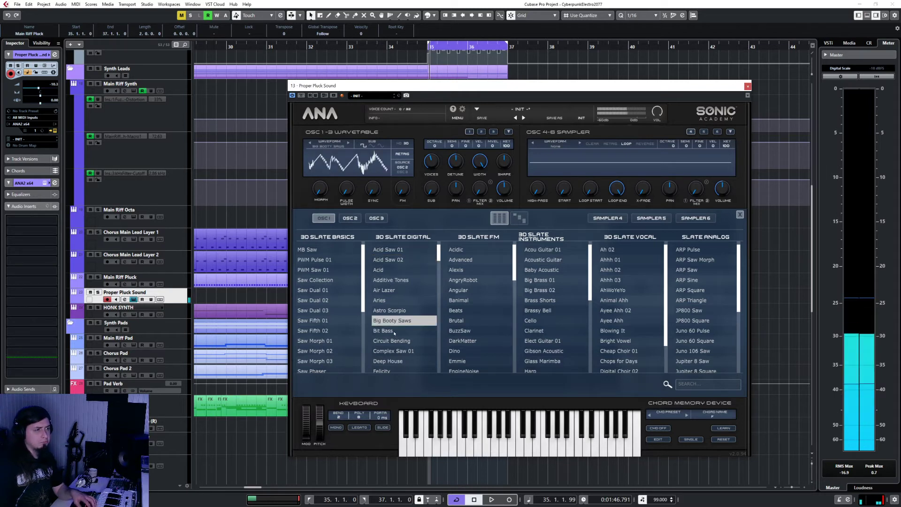
pyautogui.click(393, 331)
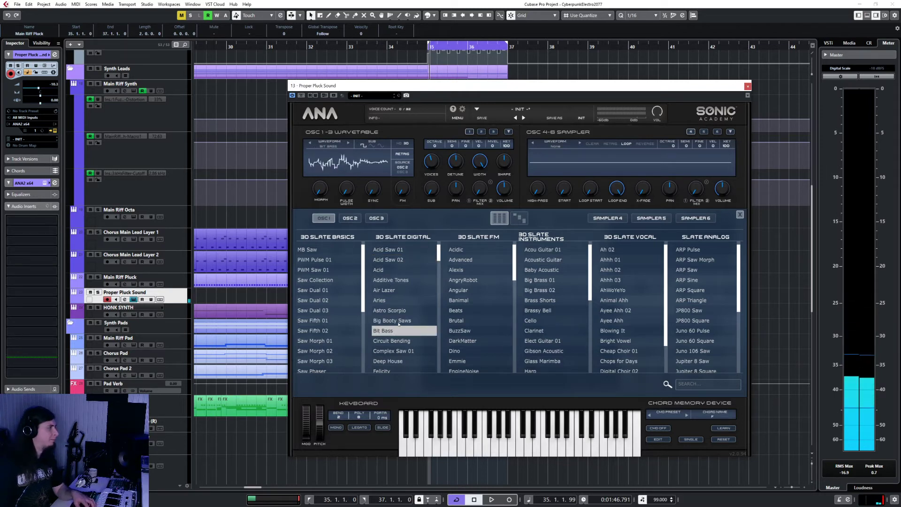
pyautogui.press('Down')
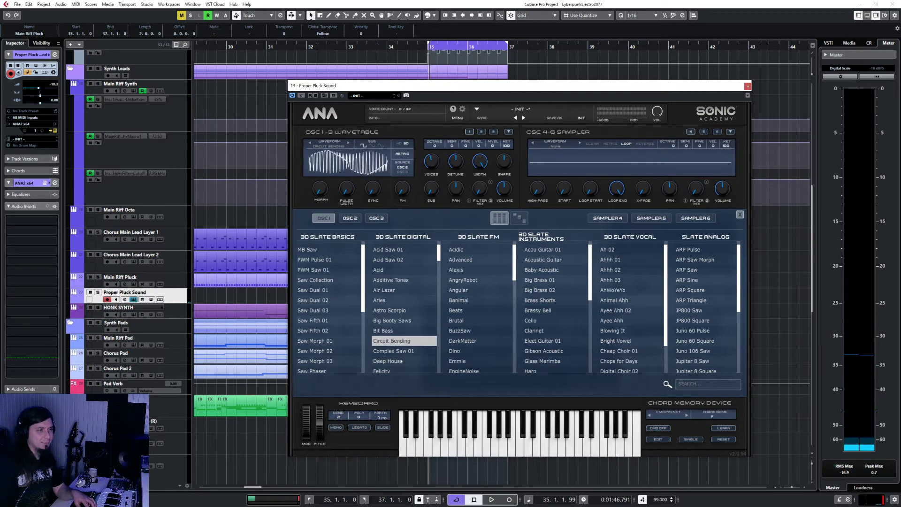
pyautogui.click(401, 360)
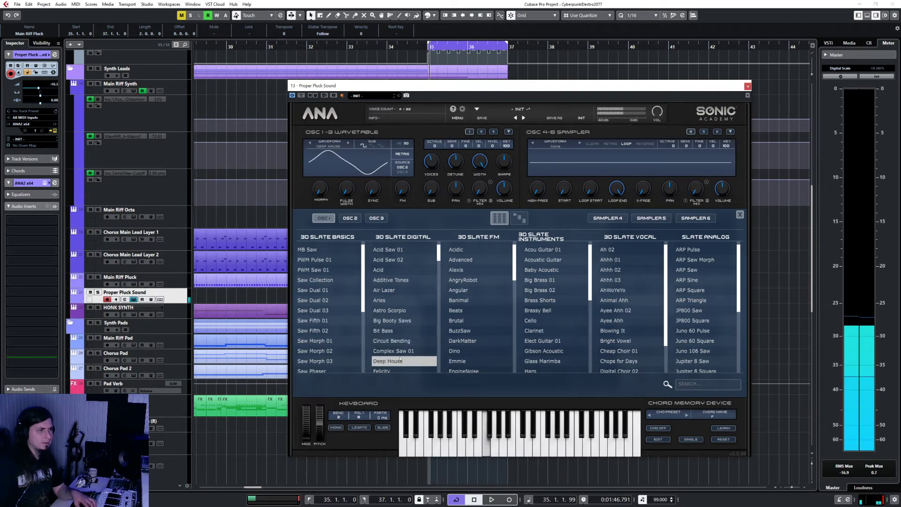
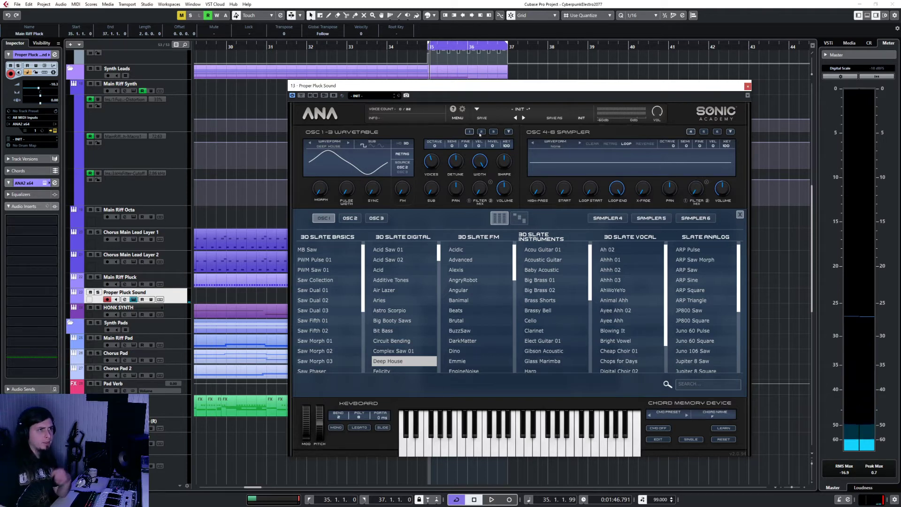
# - Search oscillator 2's Factory Analog waveforms for "attack" and clear the search
pyautogui.click(350, 217)
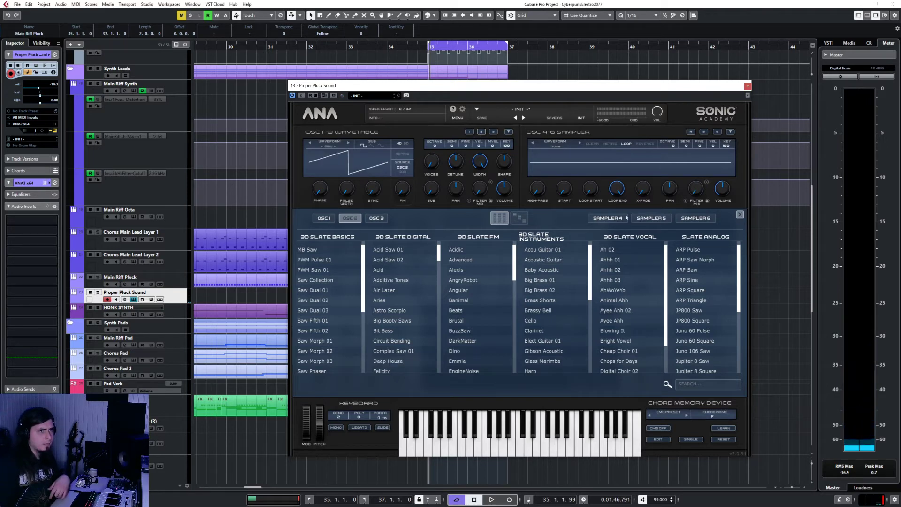
pyautogui.click(522, 219)
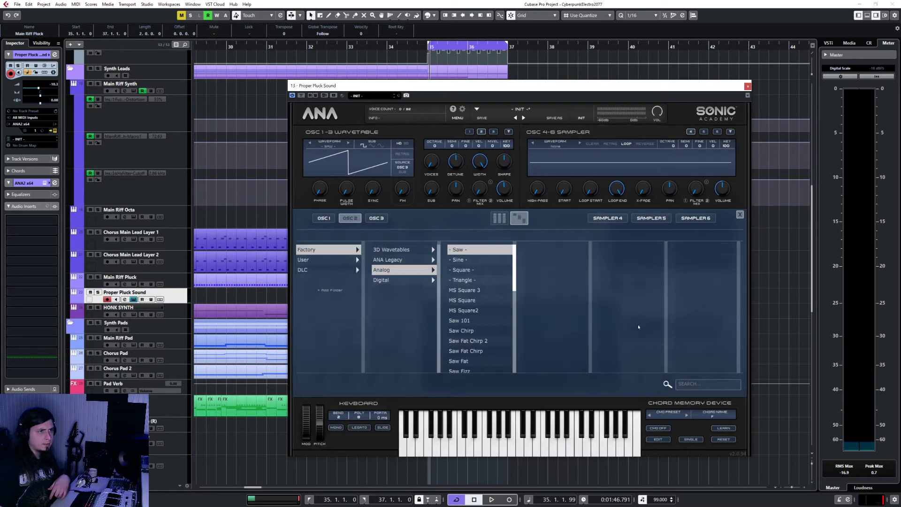
pyautogui.write('attack')
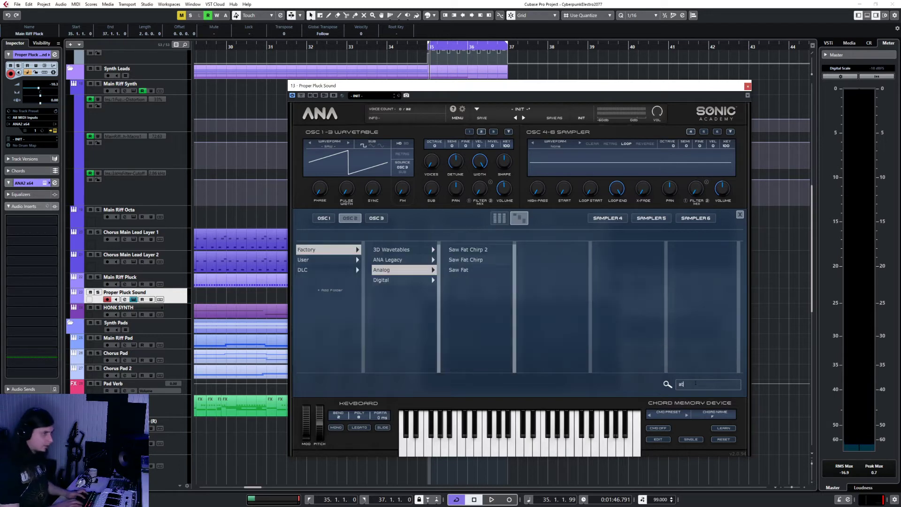
pyautogui.press('BackSpace')
pyautogui.press('BackSpace')
pyautogui.press('BackSpace')
pyautogui.press('BackSpace')
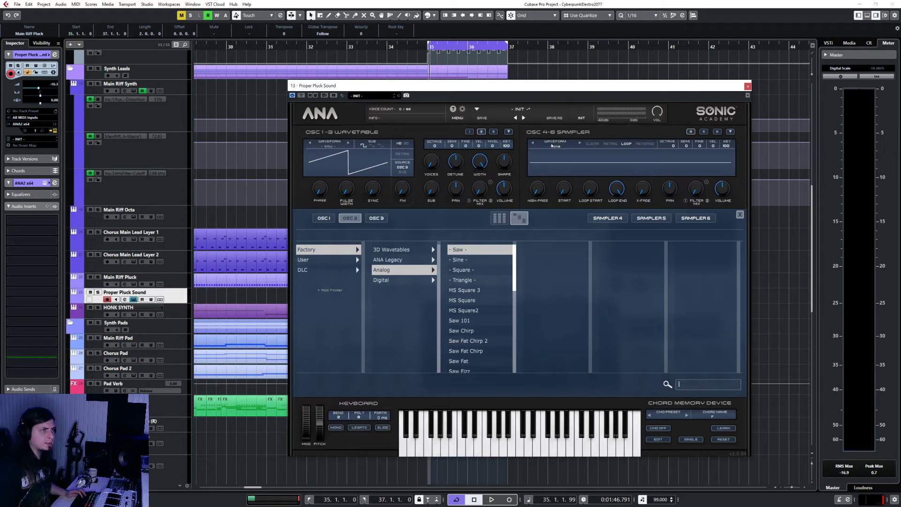
# - Load the Bit Crushed - C sample from the DLC Slate Digital Plucks folder into Sampler 4 and close ANA2
pyautogui.click(553, 149)
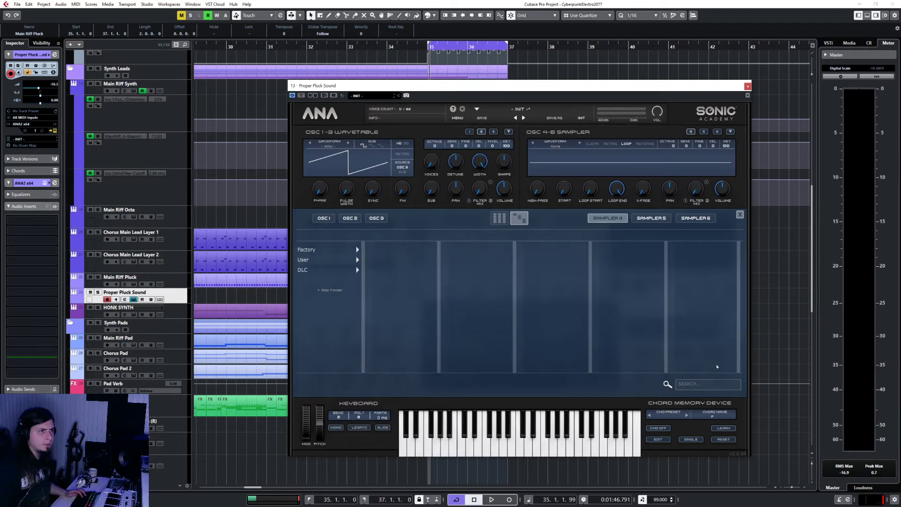
pyautogui.write('attack')
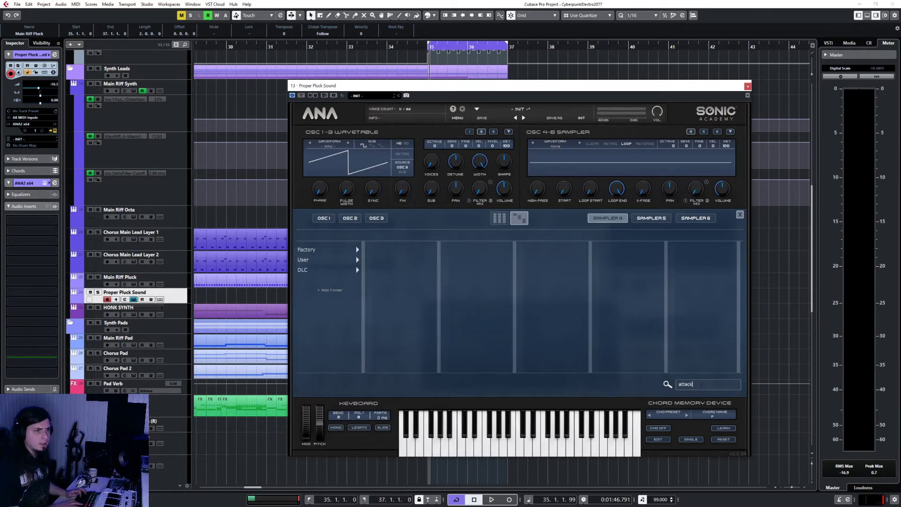
pyautogui.click(310, 272)
pyautogui.click(388, 259)
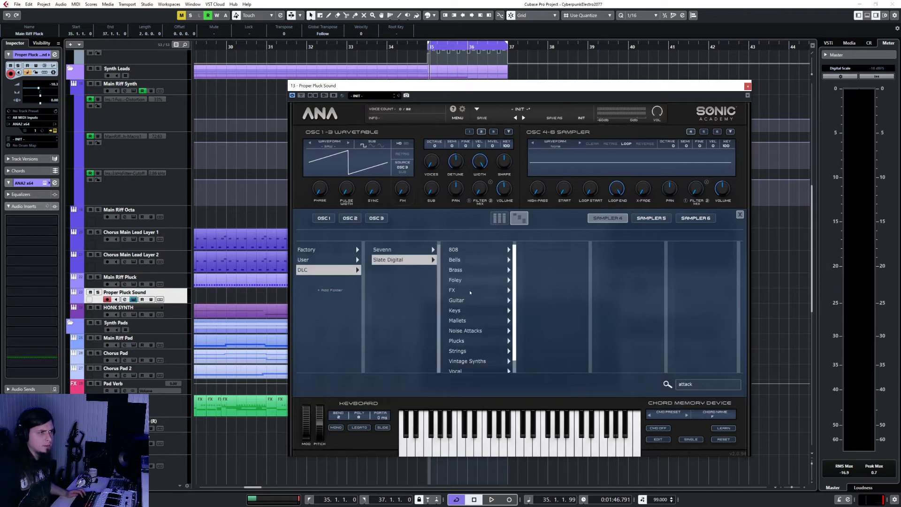
pyautogui.click(478, 337)
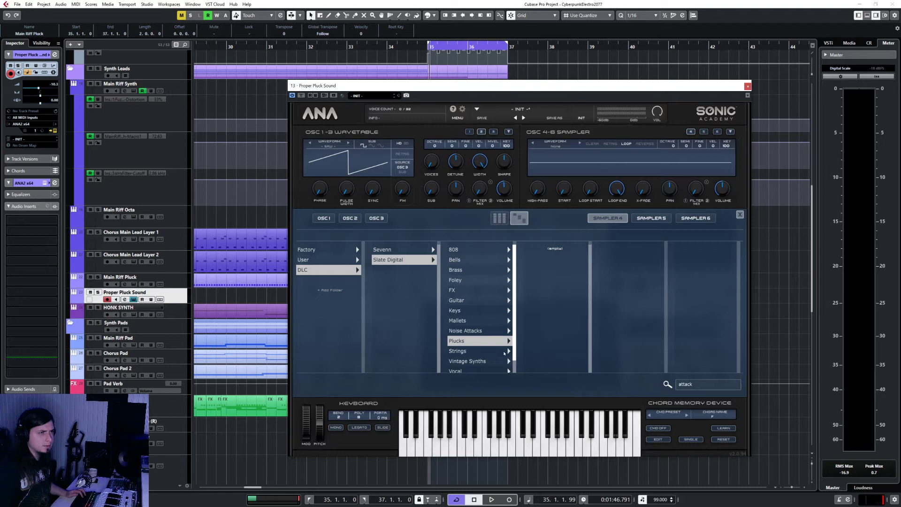
pyautogui.doubleClick(700, 382)
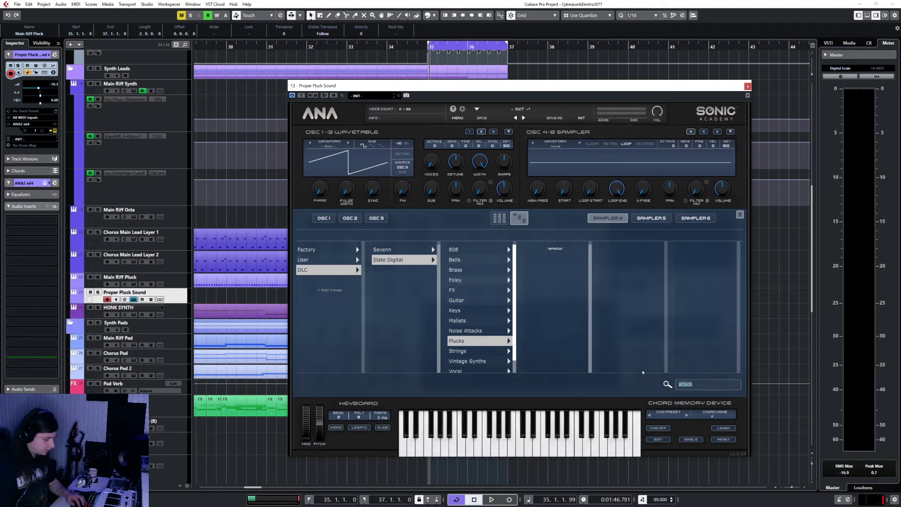
pyautogui.press('BackSpace')
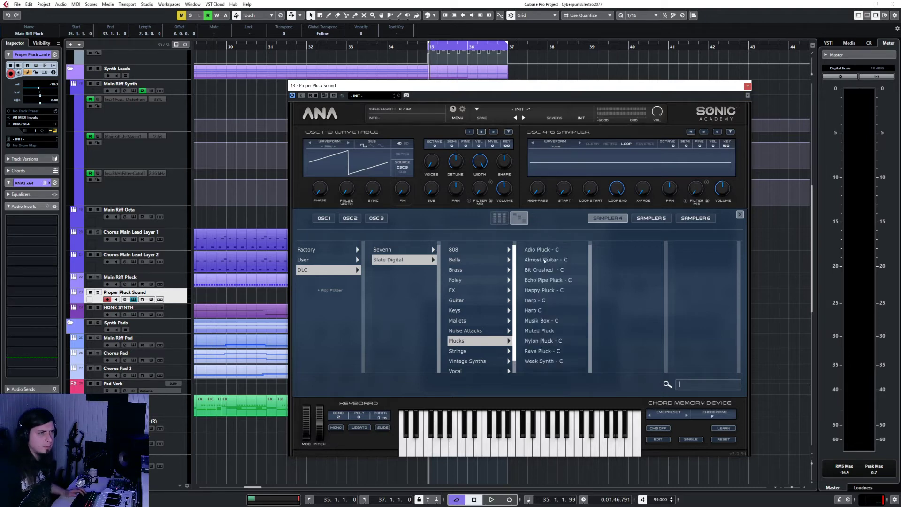
pyautogui.click(542, 271)
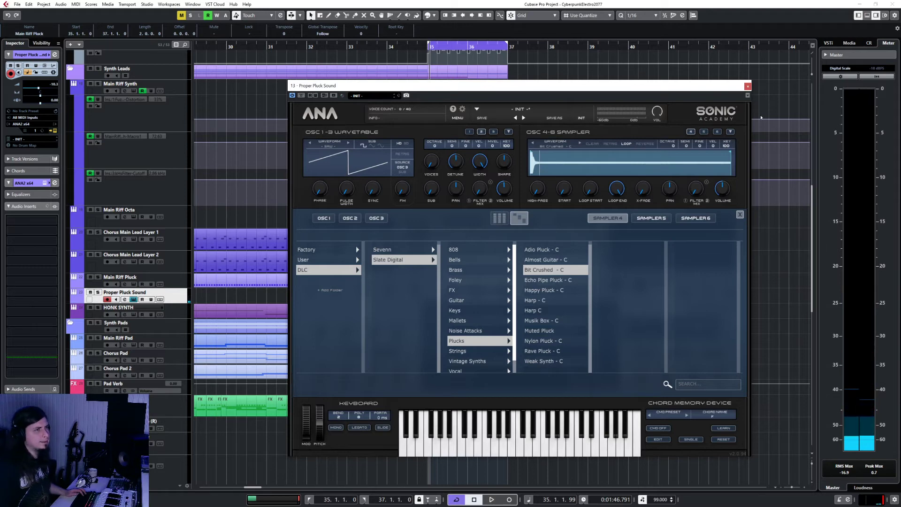
pyautogui.click(747, 86)
# - Try drawing an empty part on the Proper Pluck Sound track from bar 35 to 37 with the quantize set to 1/1
pyautogui.rightClick(420, 292)
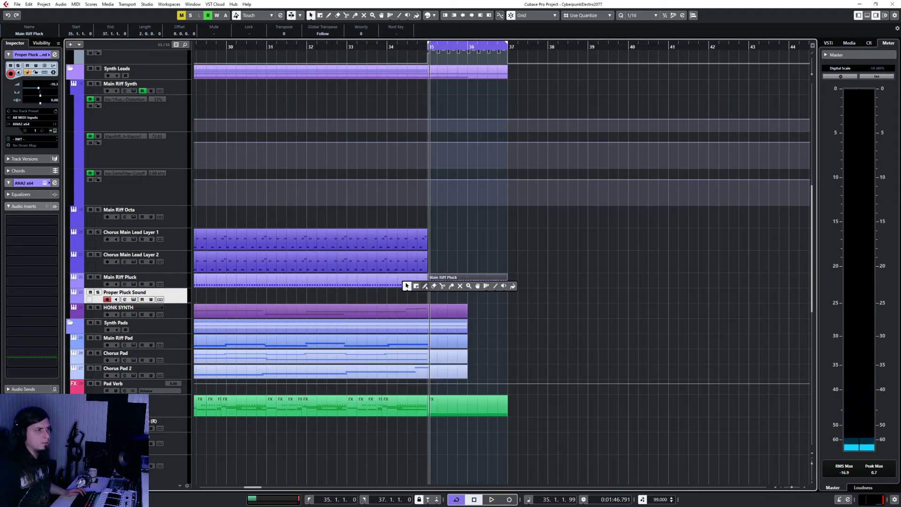
pyautogui.click(421, 285)
pyautogui.press('h')
pyautogui.press('h')
pyautogui.press('h')
pyautogui.press('h')
pyautogui.press('h')
pyautogui.press('h')
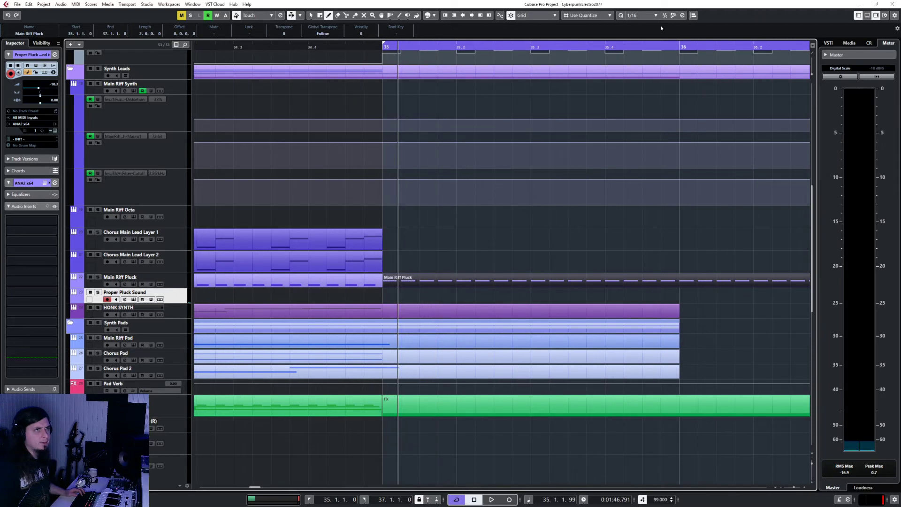
pyautogui.click(638, 15)
pyautogui.click(640, 24)
pyautogui.moveTo(390, 302)
pyautogui.mouseDown()
pyautogui.moveTo(734, 297)
pyautogui.moveTo(615, 305)
pyautogui.mouseUp()
pyautogui.press('1')
pyautogui.rightClick(615, 309)
pyautogui.press('Escape')
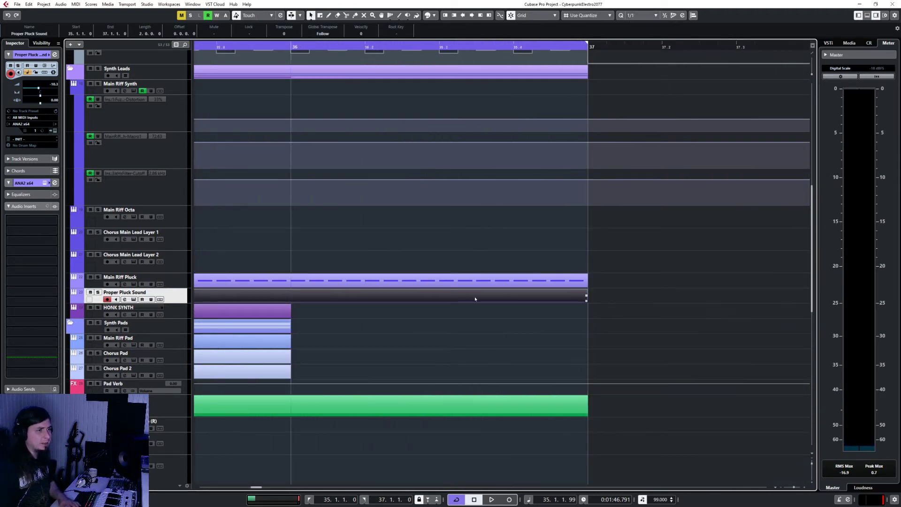
pyautogui.press('Delete')
# - Copy the Main Riff Pluck part spanning bars 35 to 37 onto the Proper Pluck Sound track at bar 35
pyautogui.press('g')
pyautogui.click(438, 280)
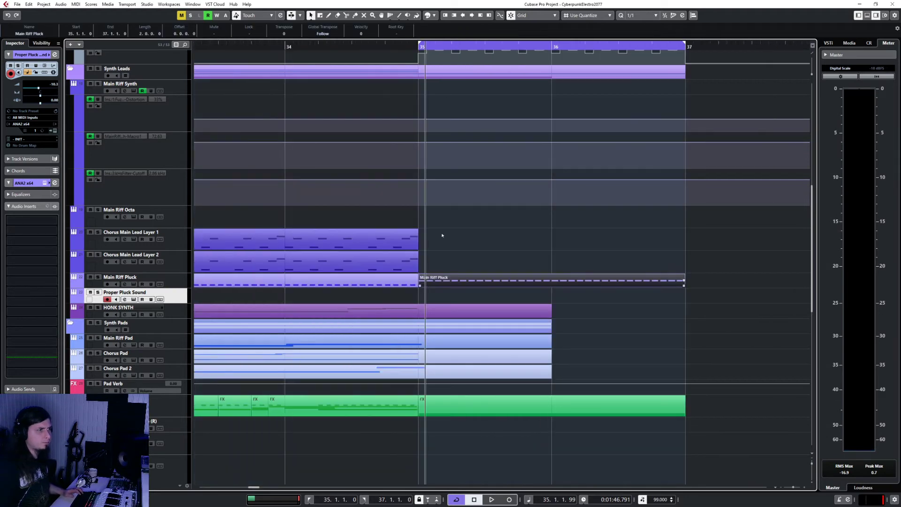
pyautogui.hotkey('ctrl', 'c')
pyautogui.hotkey('ctrl', 'v')
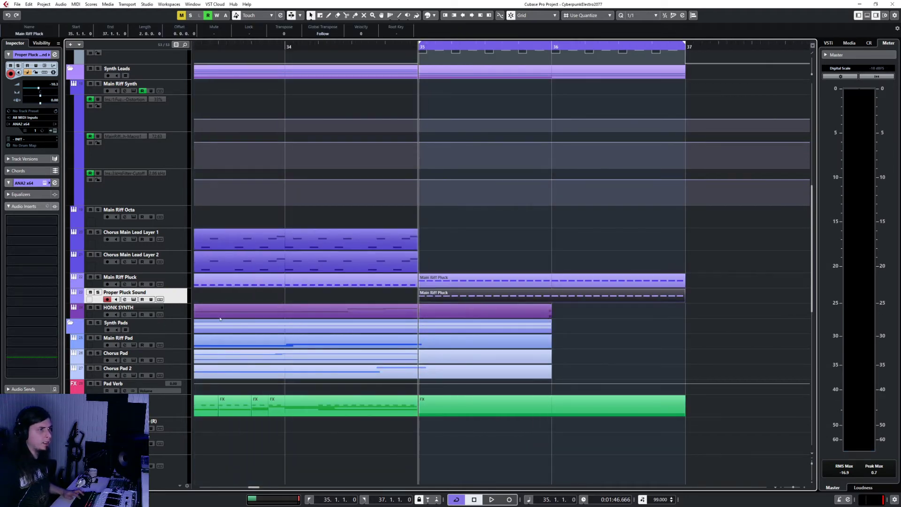
# - Insert FuzzPlus3 on the Proper Pluck Sound track and play the loop from bar 35
pyautogui.click(32, 220)
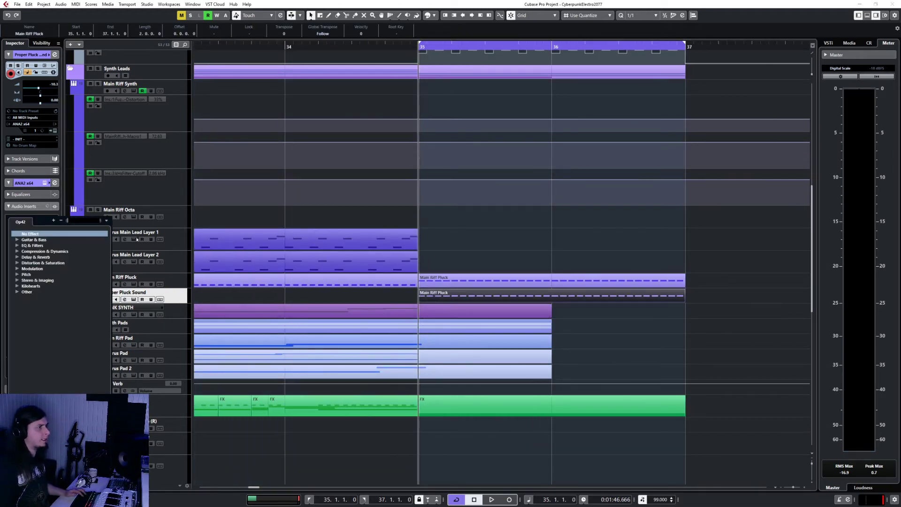
pyautogui.write('fuzz')
pyautogui.press('Return')
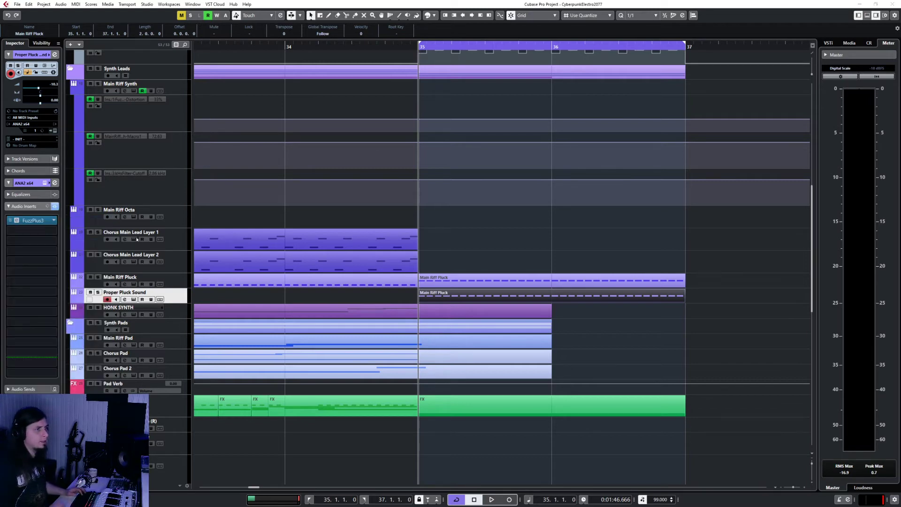
pyautogui.press('space')
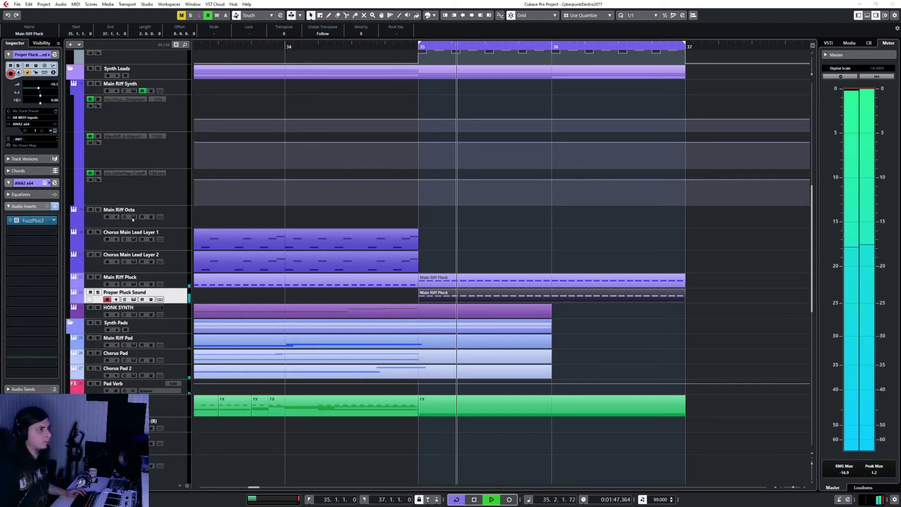
# - Shorten all notes of the Proper Pluck Sound part to a length of about 0.0.0.43 and close the editor
pyautogui.doubleClick(516, 296)
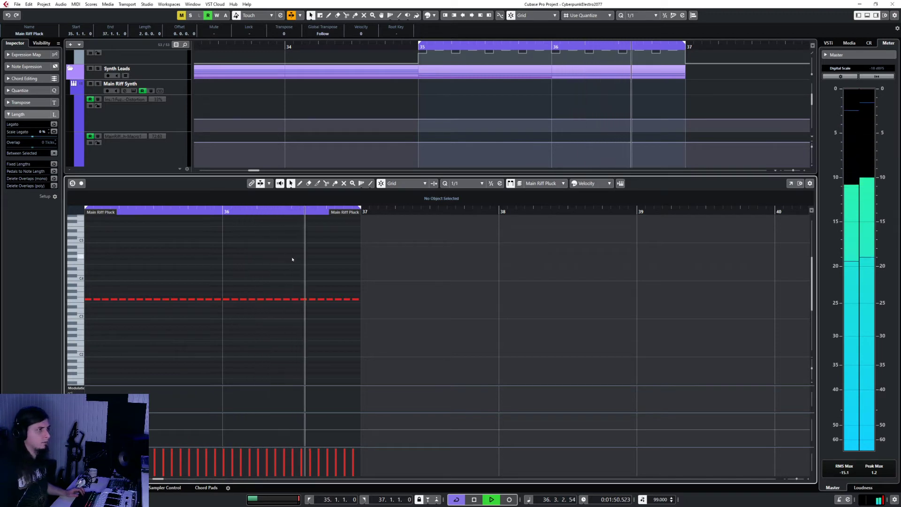
pyautogui.hotkey('ctrl', 'a')
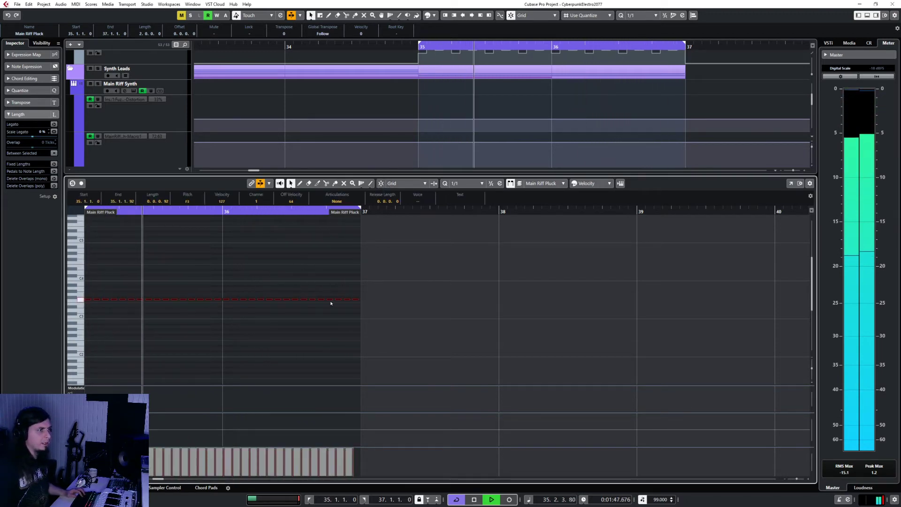
pyautogui.scroll(3, 350, 302)
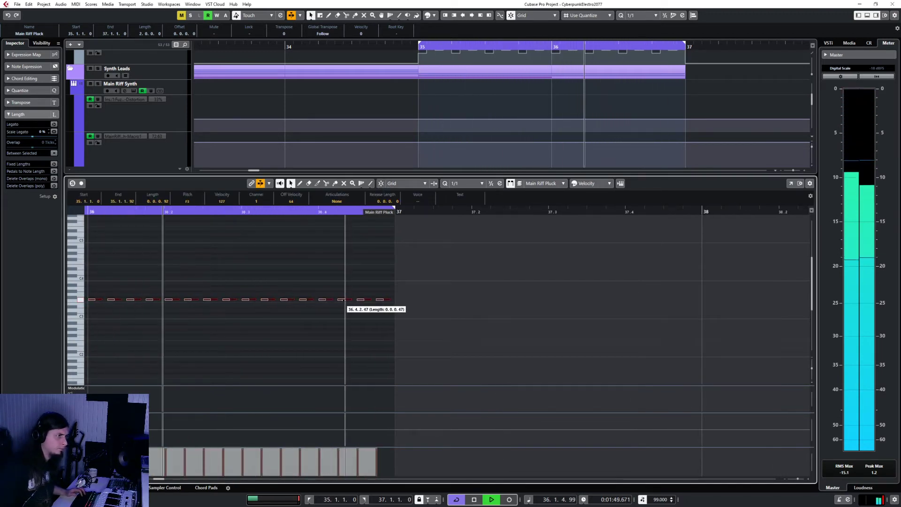
pyautogui.moveTo(348, 300); pyautogui.dragTo(342, 302)
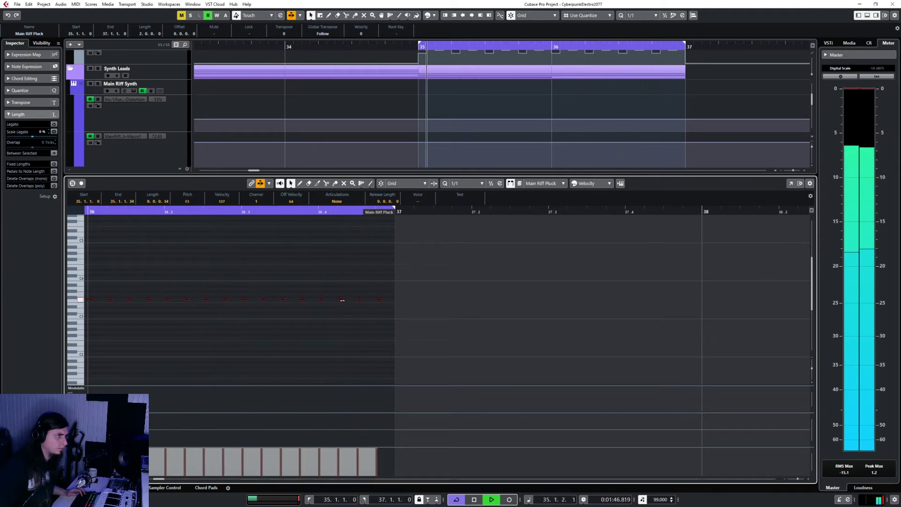
pyautogui.moveTo(342, 299); pyautogui.dragTo(343, 300)
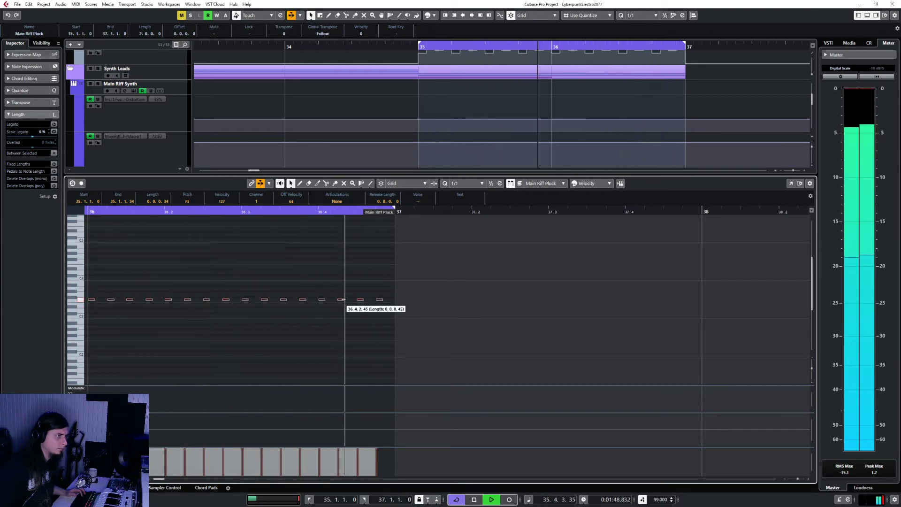
pyautogui.hotkey('ctrl', 'e')
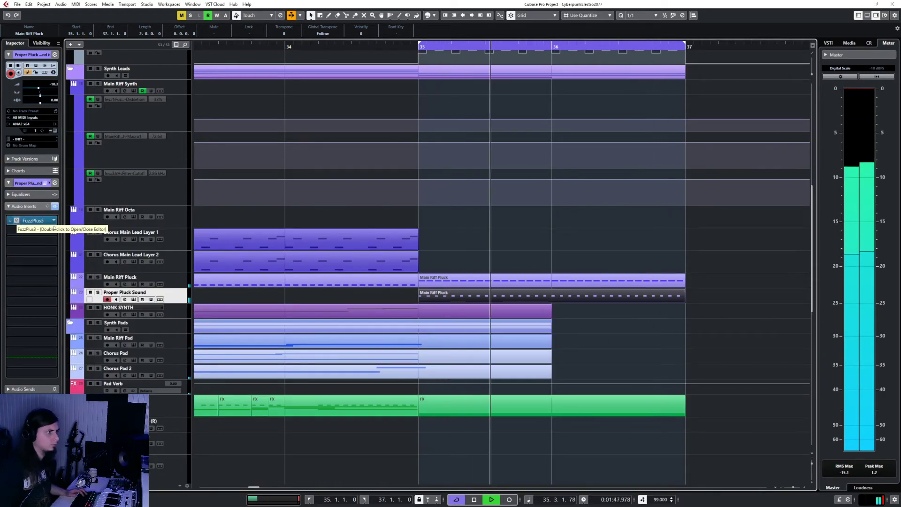
# - Transpose all notes of the Proper Pluck Sound part up one octave to F4 and stop playback
pyautogui.doubleClick(452, 295)
pyautogui.hotkey('ctrl', 'a')
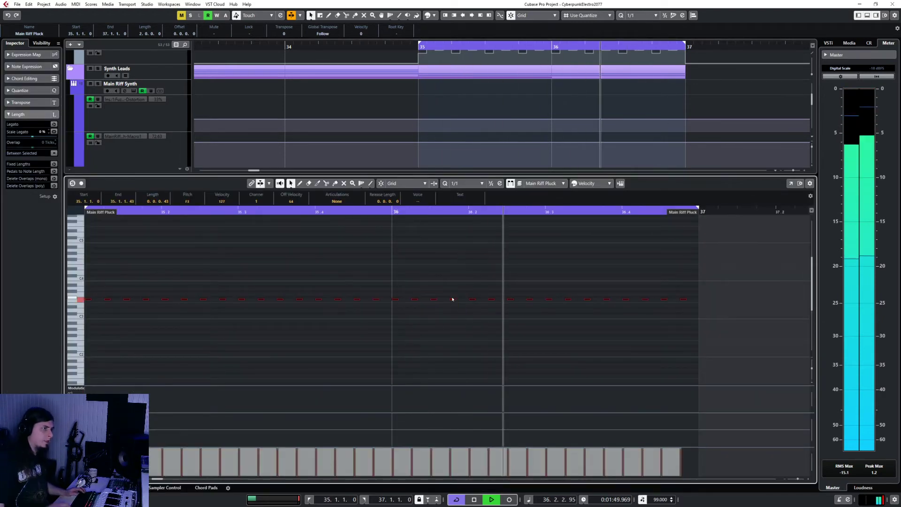
pyautogui.hotkey('shift', 'Up')
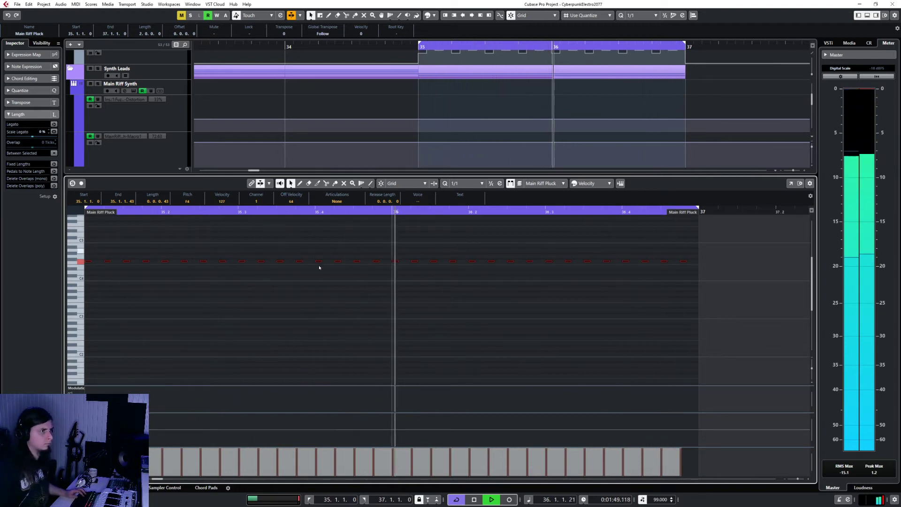
pyautogui.press('space')
pyautogui.click(317, 302)
# - Set the quantize grid to 1/16 and close the note editor
pyautogui.click(452, 184)
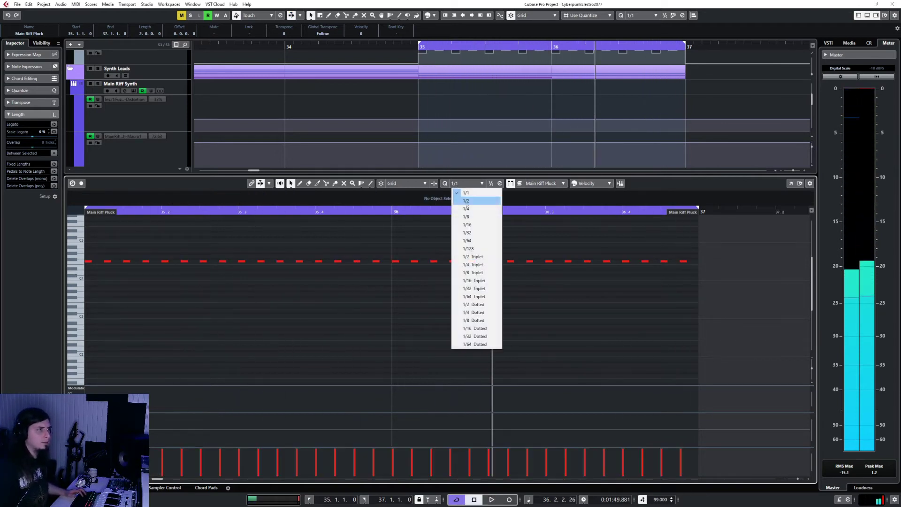
pyautogui.click(467, 223)
pyautogui.scroll(2, 364, 270)
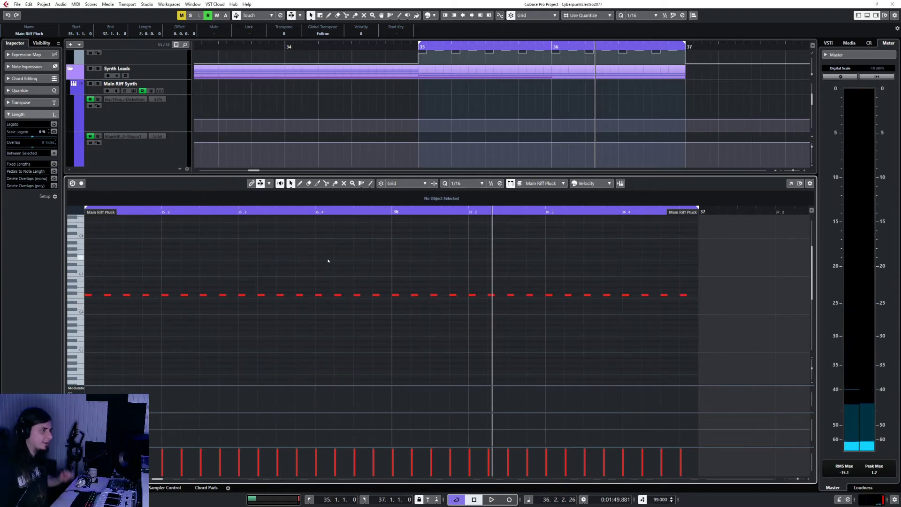
pyautogui.hotkey('ctrl', 'e')
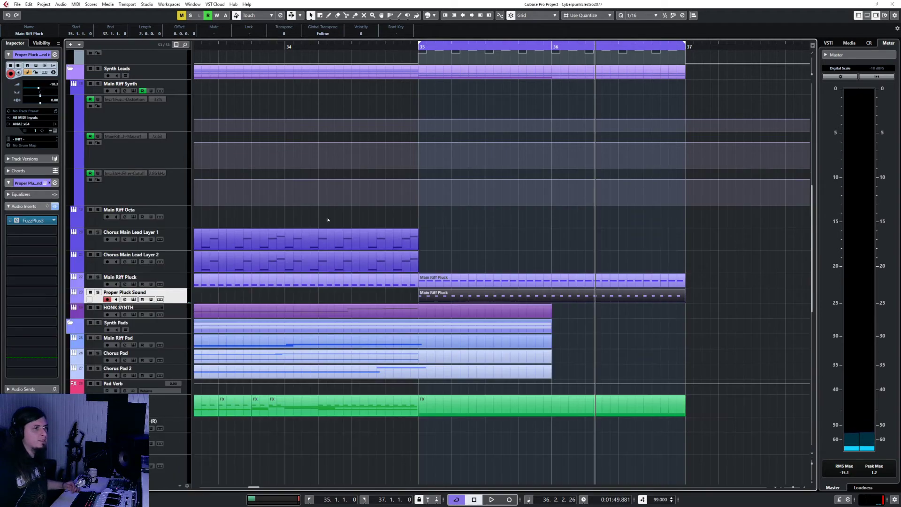
# - Raise the last two notes of each bar in the Proper Pluck Sound part to F#4 and play from bar 35
pyautogui.doubleClick(436, 292)
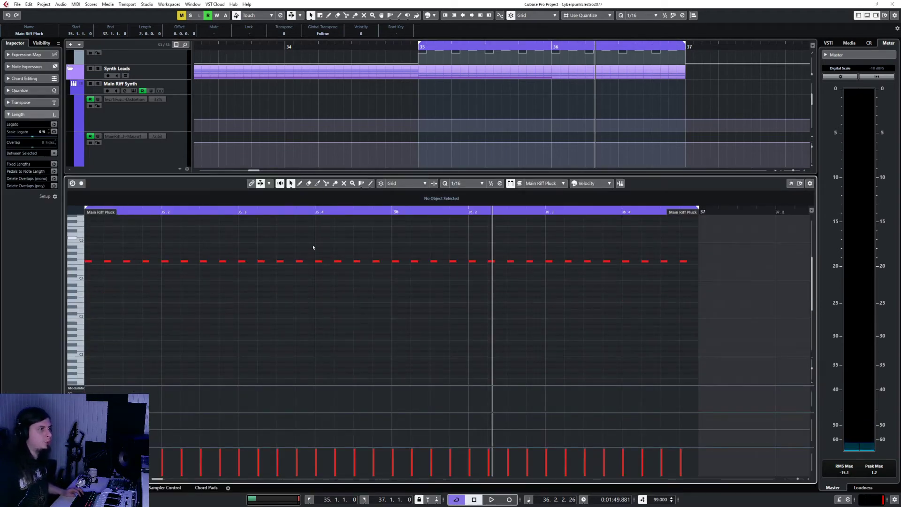
pyautogui.moveTo(372, 263); pyautogui.dragTo(339, 265)
pyautogui.moveTo(359, 253); pyautogui.dragTo(383, 276)
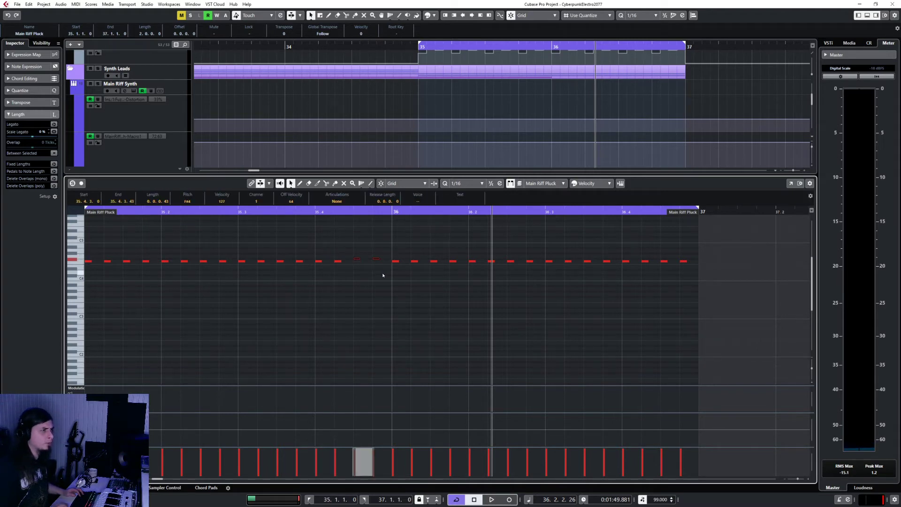
pyautogui.moveTo(655, 250); pyautogui.dragTo(686, 266)
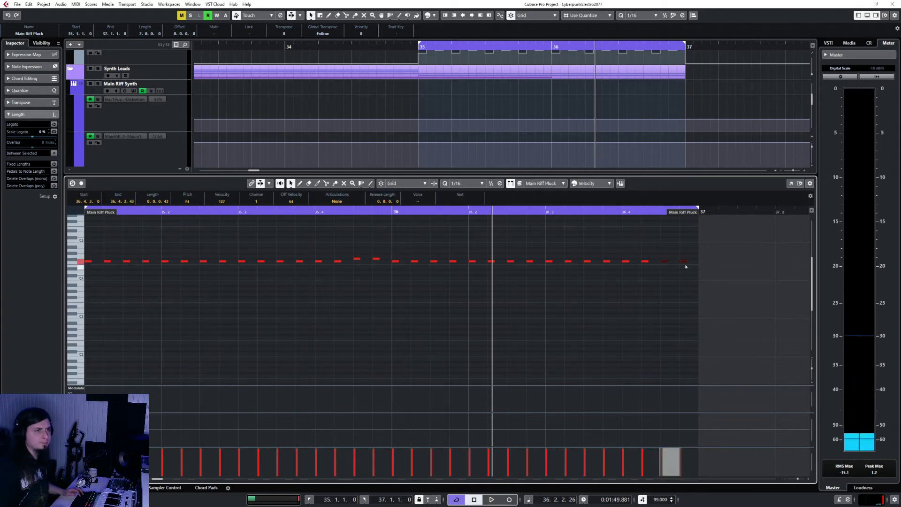
pyautogui.press('Up')
pyautogui.hscroll(-3, 225, 225)
pyautogui.click(227, 212)
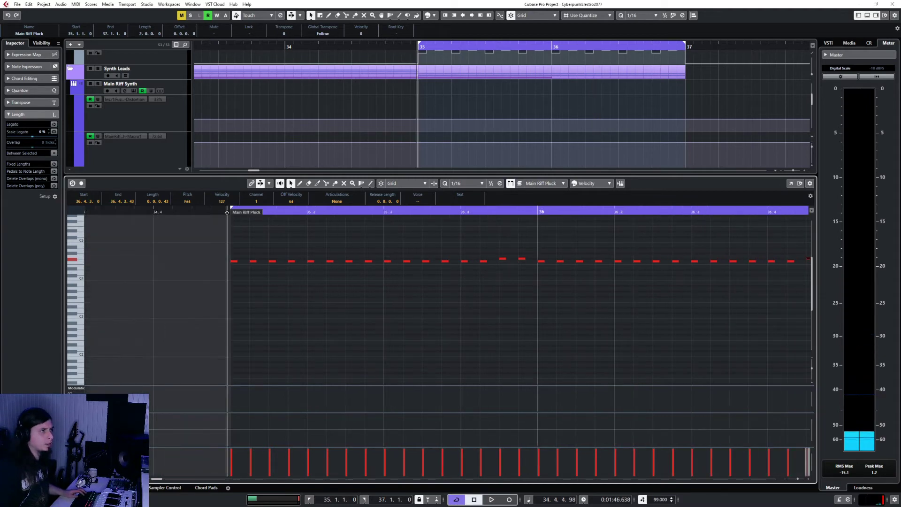
pyautogui.press('space')
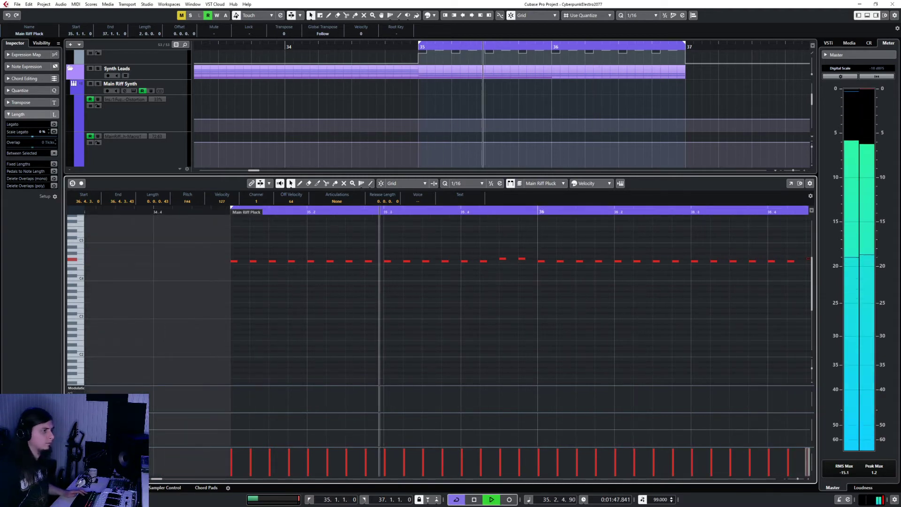
pyautogui.hotkey('ctrl', 'e')
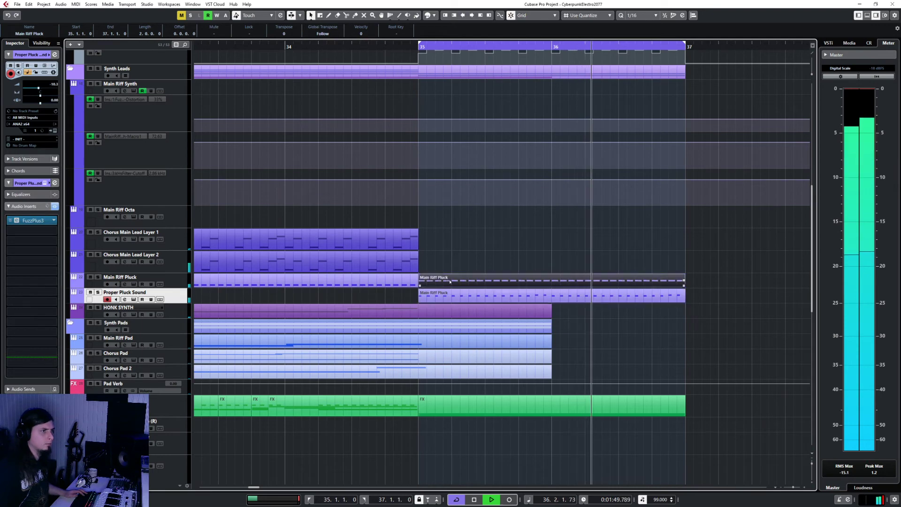
# - Raise the last two notes of bars 35 and 36 in the Main Riff Pluck part by a semitone to F#3
pyautogui.hotkey('ctrl', 'e')
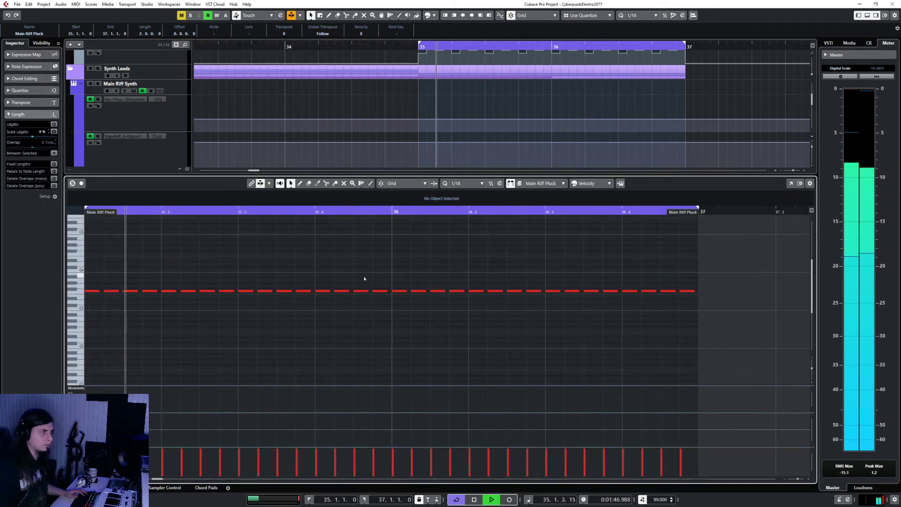
pyautogui.click(363, 291)
pyautogui.press('Up')
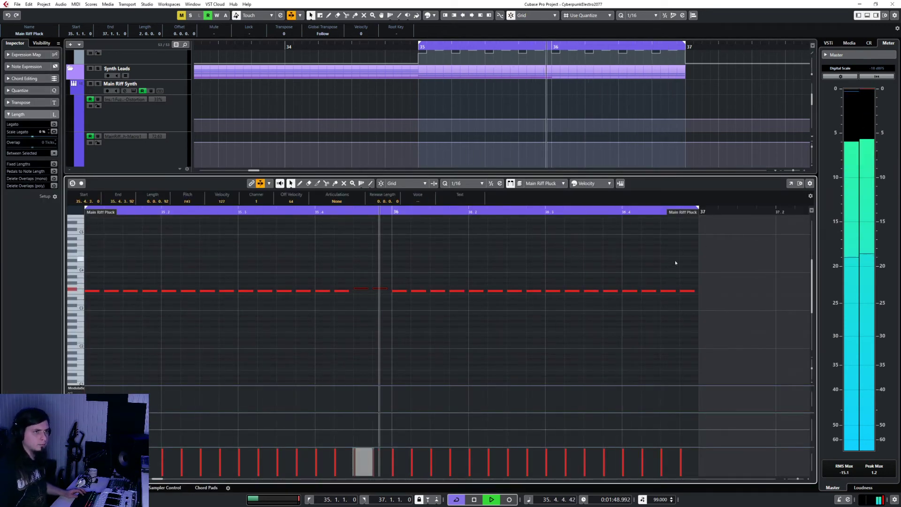
pyautogui.moveTo(674, 261); pyautogui.dragTo(711, 307)
pyautogui.press('Up')
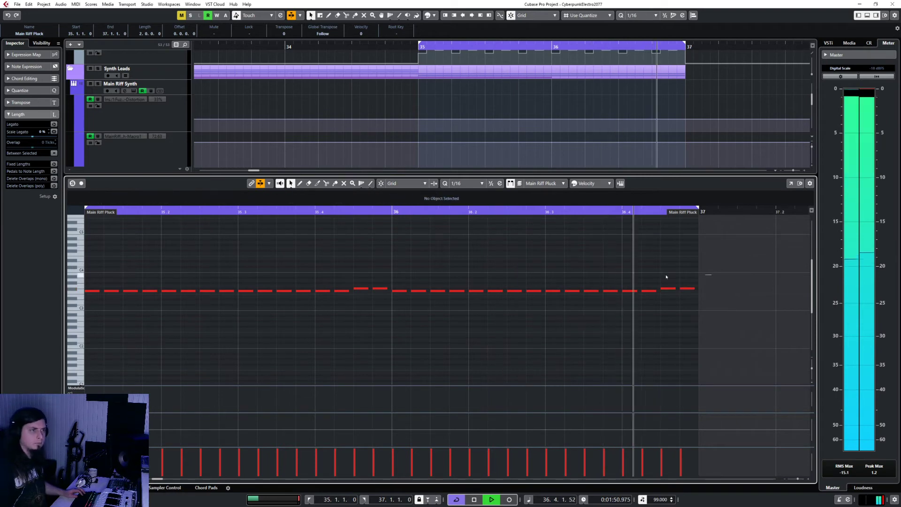
# - Shorten all notes of the Main Riff Pluck part from bar 35 to a length of about 0.0.0.74 and stop playback
pyautogui.moveTo(711, 276); pyautogui.dragTo(80, 321)
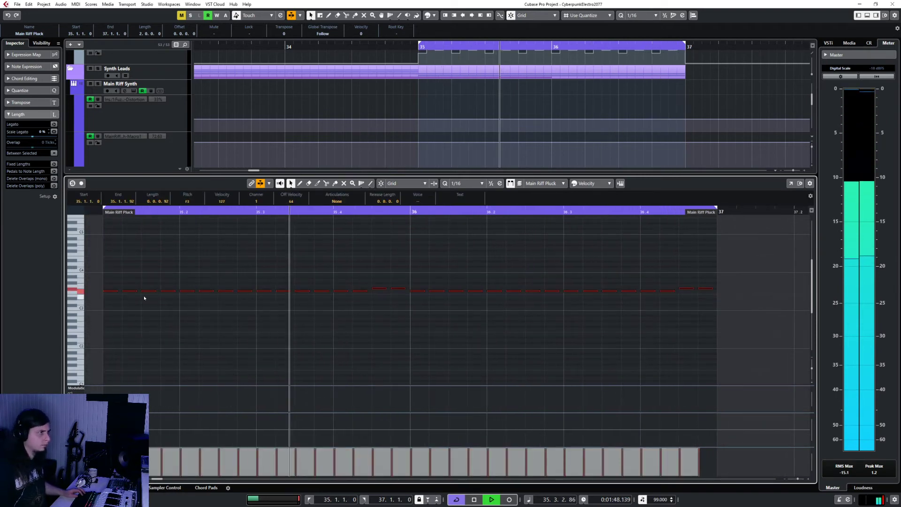
pyautogui.moveTo(115, 290); pyautogui.dragTo(113, 290)
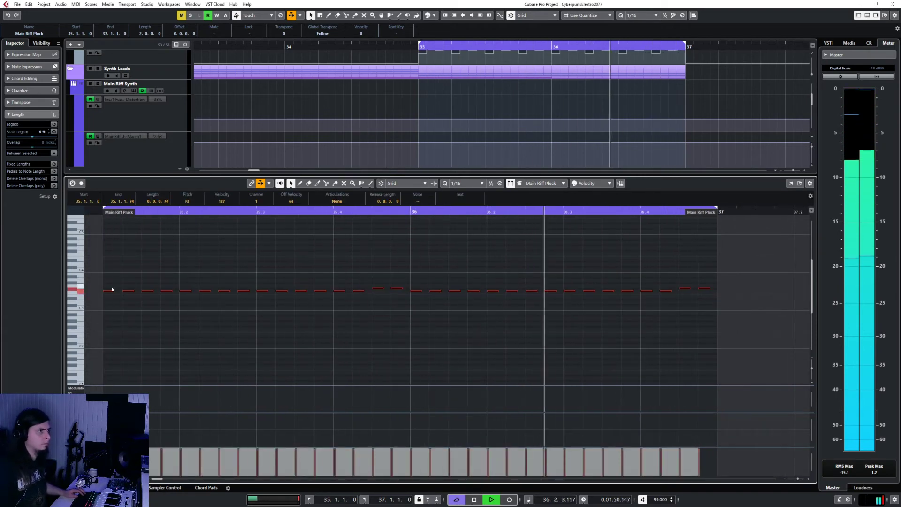
pyautogui.hotkey('ctrl', 'e')
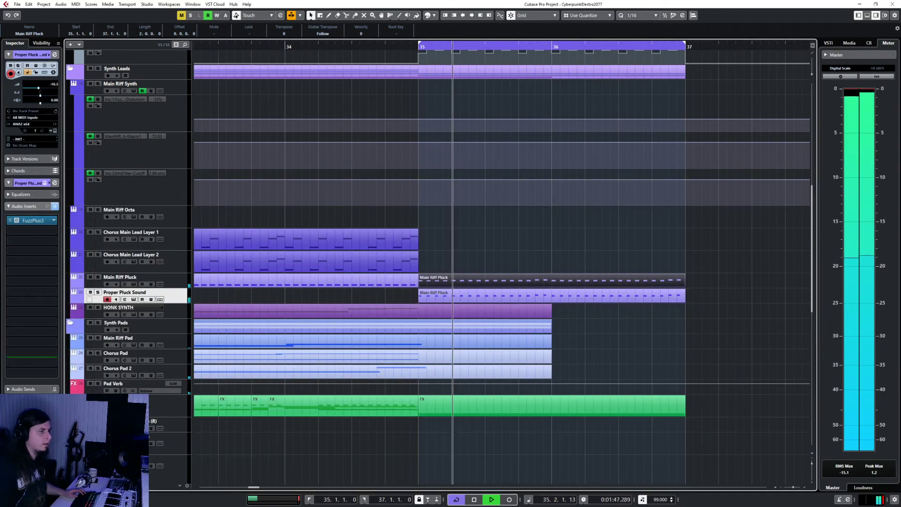
pyautogui.press('space')
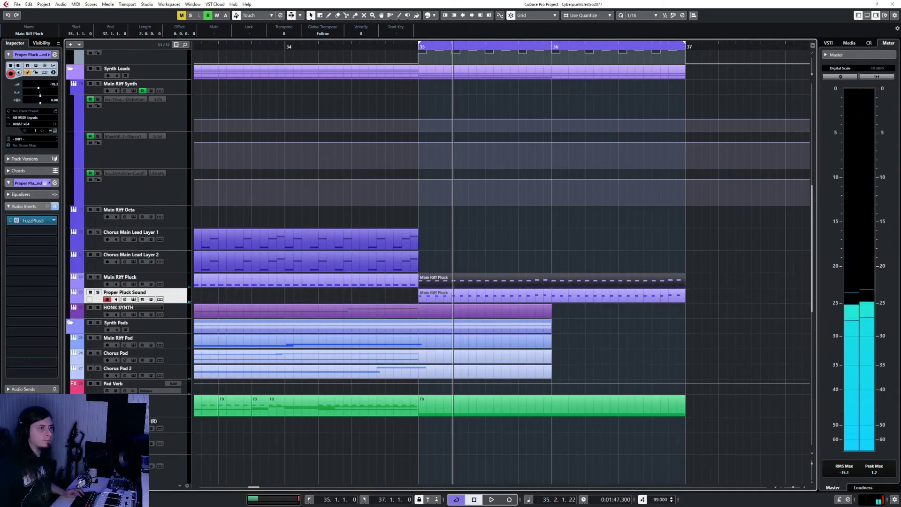
pyautogui.click(615, 229)
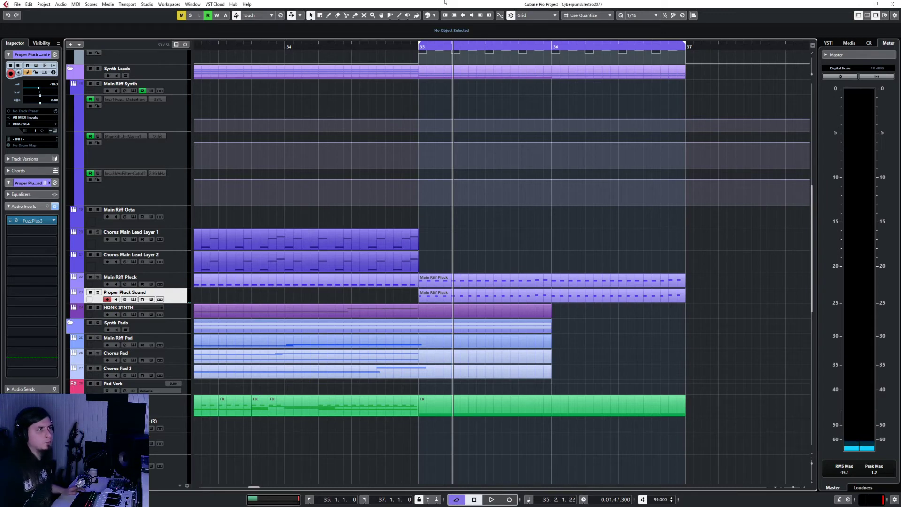
# - Play the transition into bar 35 from position 34.3.3 while reviewing the drum, percussion and pluck tracks
pyautogui.click(368, 45)
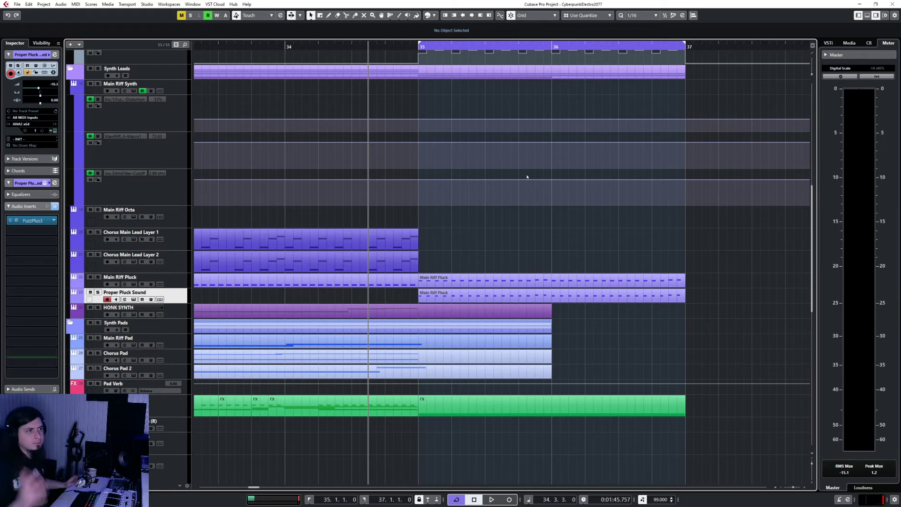
pyautogui.press('space')
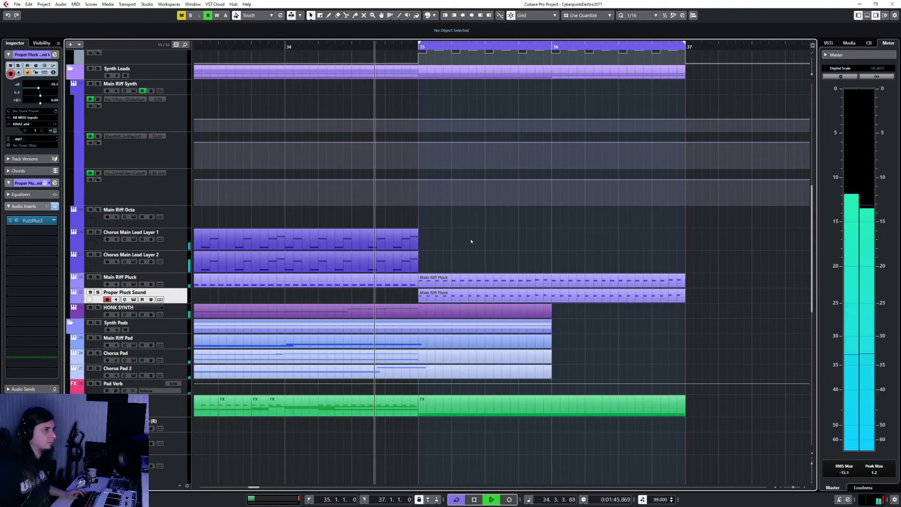
pyautogui.scroll(6, 464, 239)
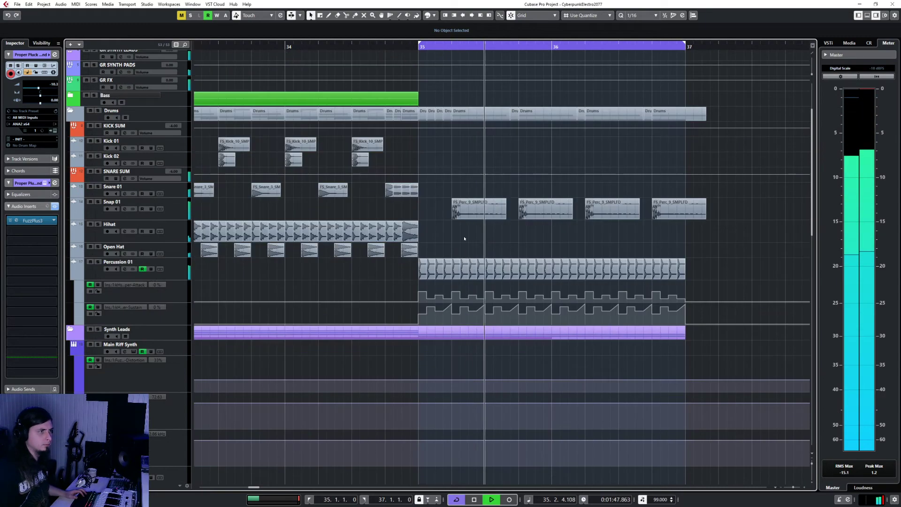
pyautogui.scroll(-4, 464, 239)
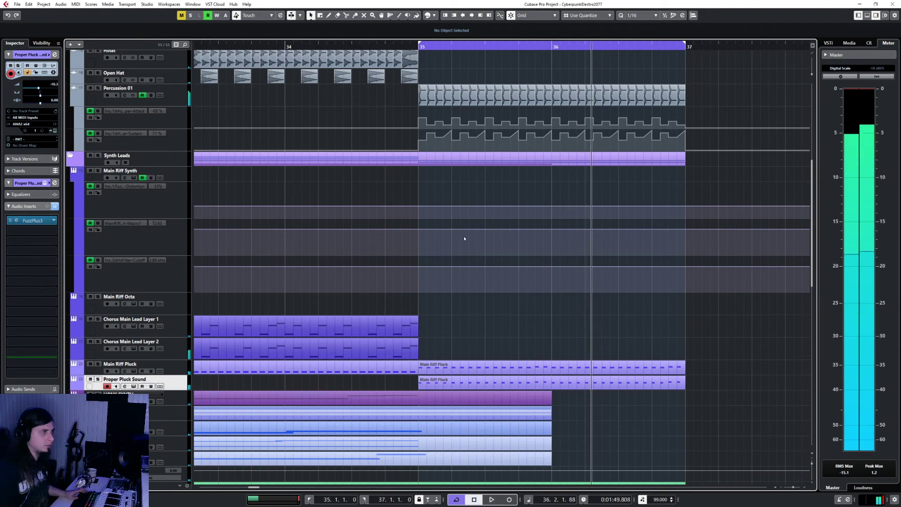
pyautogui.scroll(-8, 464, 238)
pyautogui.scroll(4, 464, 238)
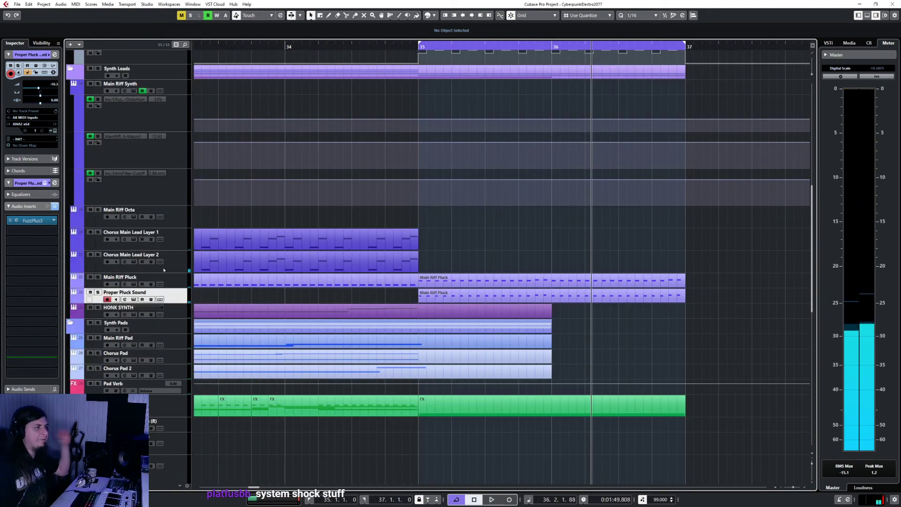
# - Show the volume automation of Chorus Main Lead Layer 2 and add a -15.0 point at bar 35
pyautogui.click(141, 265)
pyautogui.click(90, 266)
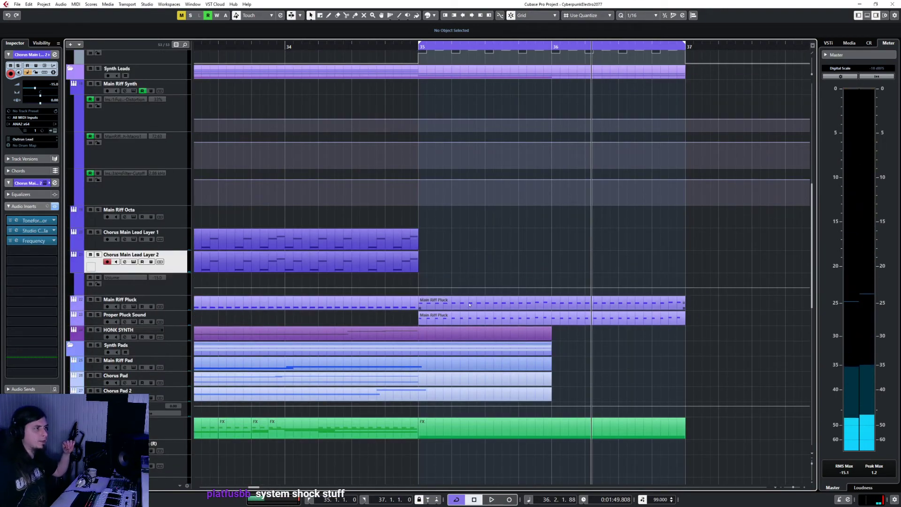
pyautogui.click(419, 289)
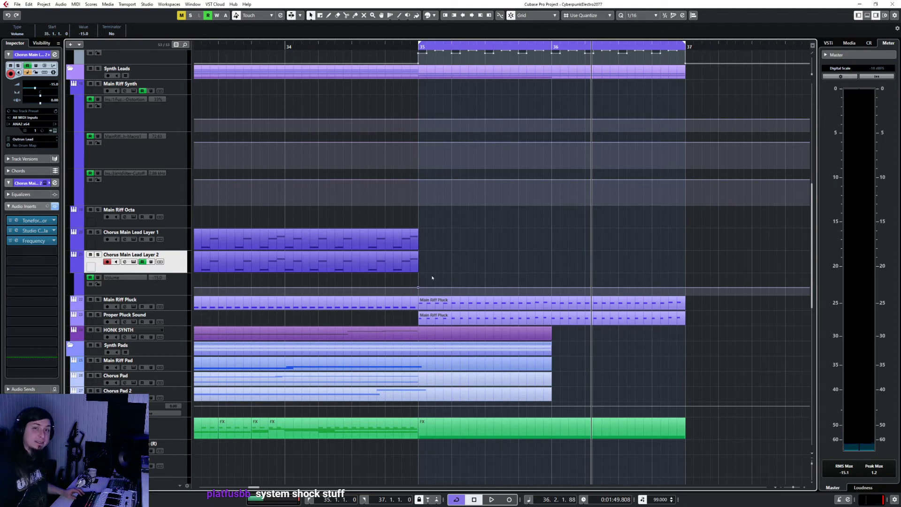
pyautogui.scroll(10, 432, 277)
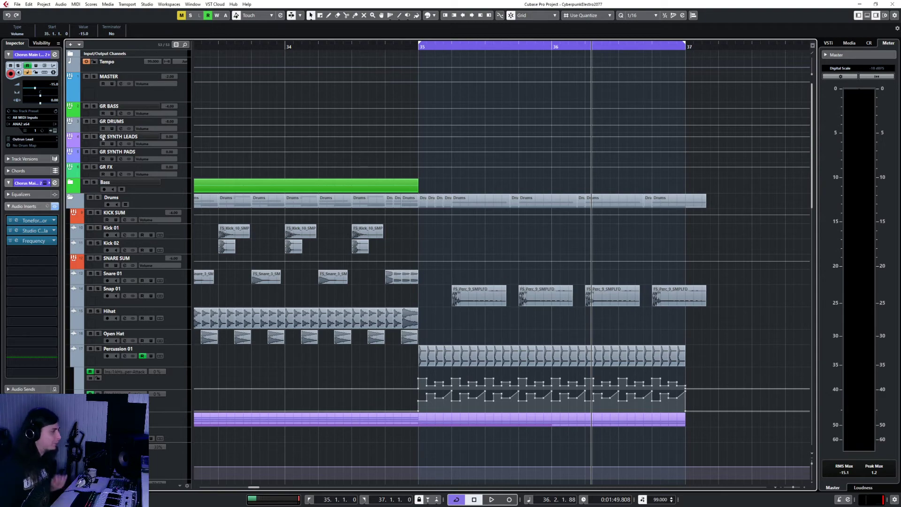
pyautogui.scroll(-5, 408, 272)
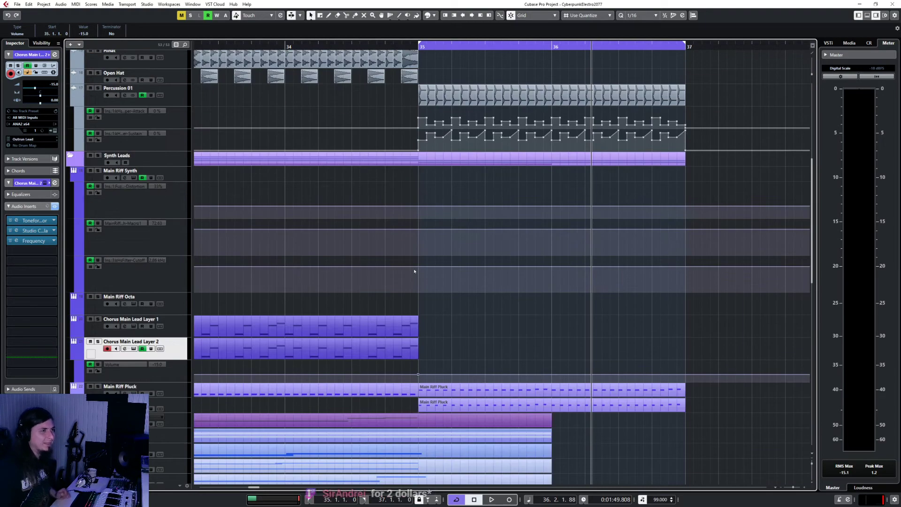
pyautogui.scroll(3, 414, 270)
pyautogui.scroll(3, 411, 267)
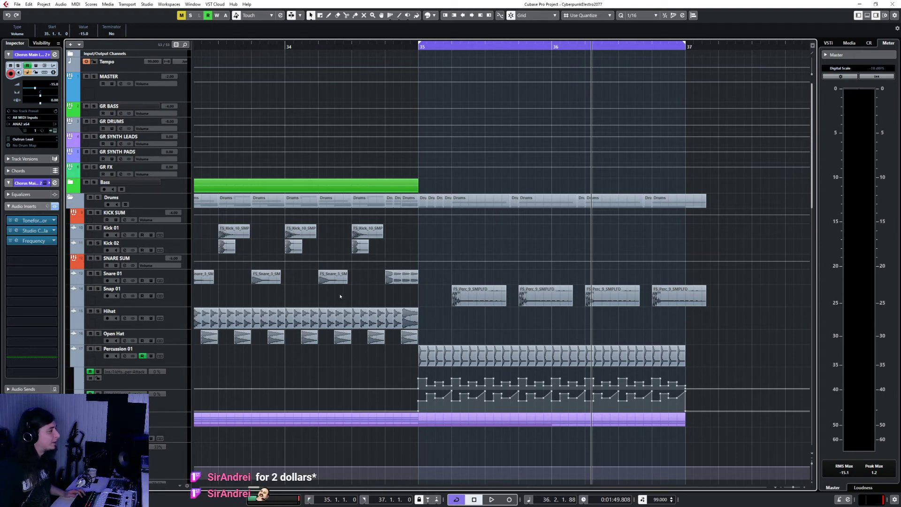
pyautogui.scroll(-10, 341, 294)
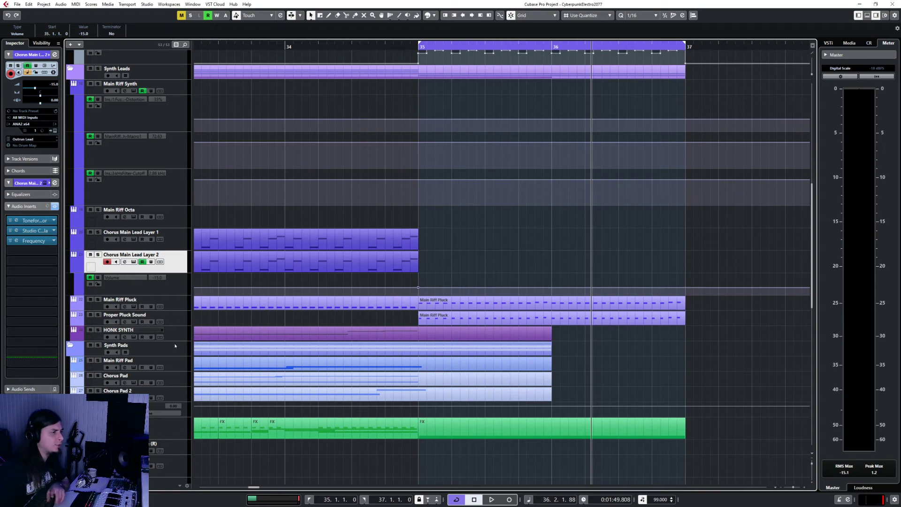
pyautogui.scroll(4, 516, 262)
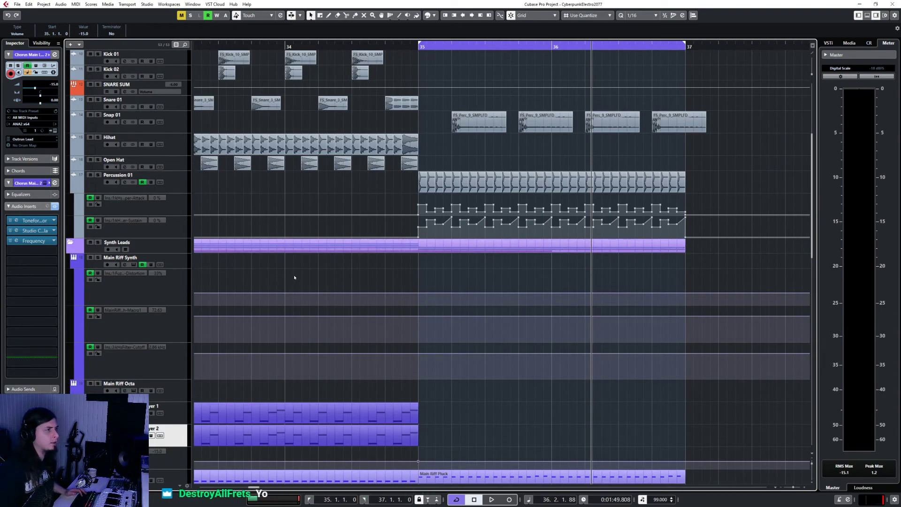
pyautogui.scroll(-6, 293, 277)
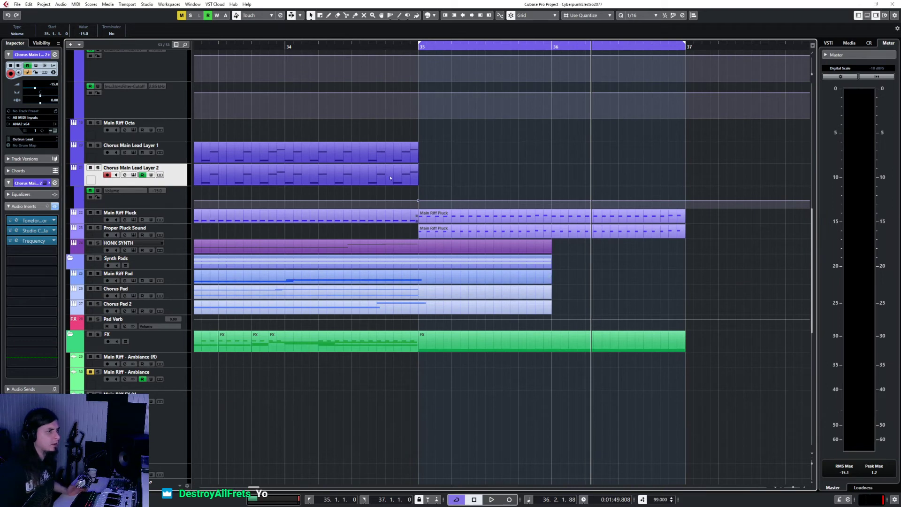
# - Audition bar 35, disable automation reading on Chorus Main Lead Layer 2, and drop the Pad Verb volume automation to -oo from bar 35
pyautogui.press('space')
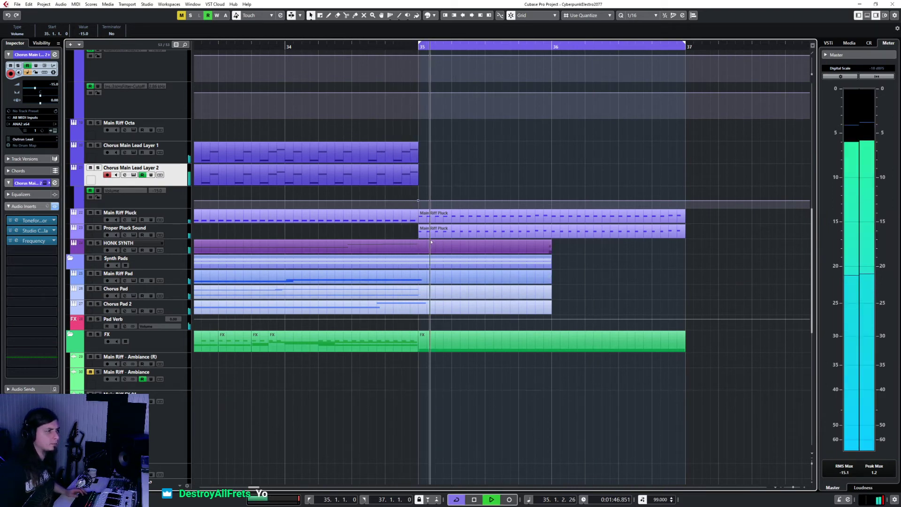
pyautogui.press('space')
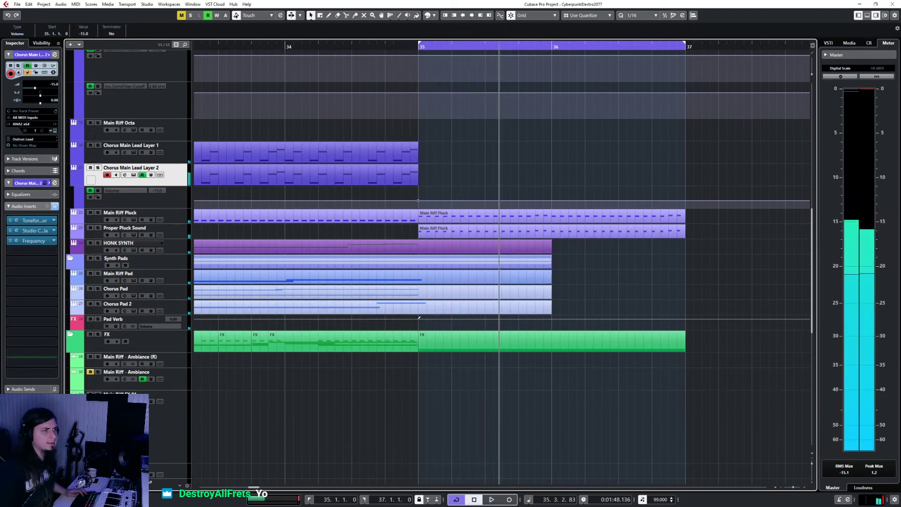
pyautogui.click(418, 194)
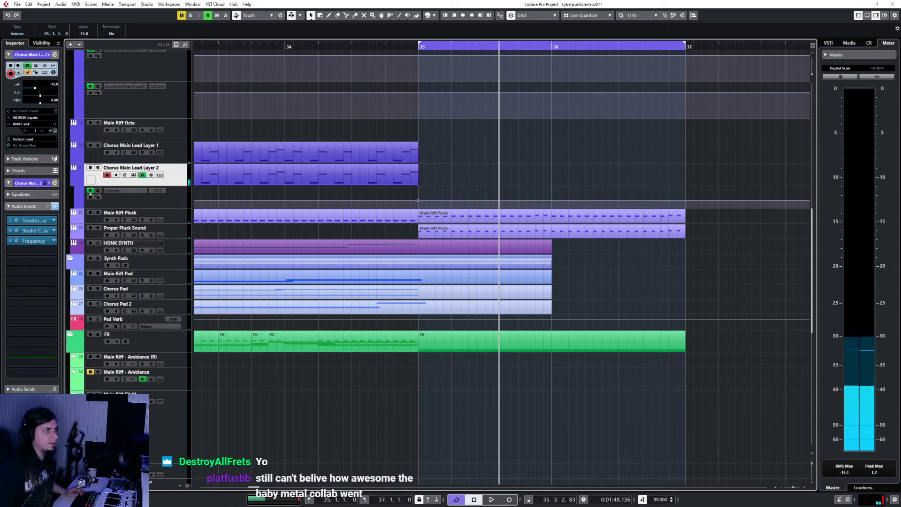
pyautogui.click(418, 321)
pyautogui.moveTo(418, 321); pyautogui.dragTo(375, 368)
# - Play the transition into bar 35 from 34.3.4 to check the Pad Verb cut
pyautogui.click(379, 48)
pyautogui.click(378, 46)
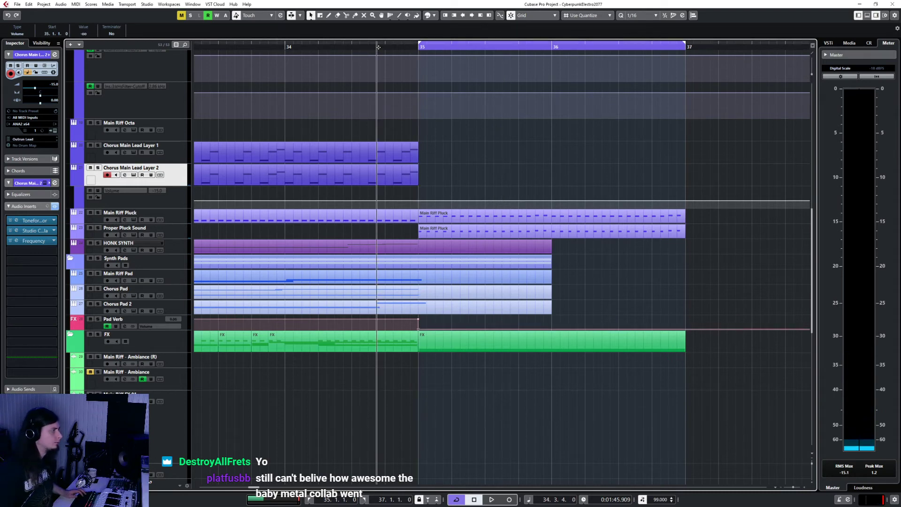
pyautogui.press('space')
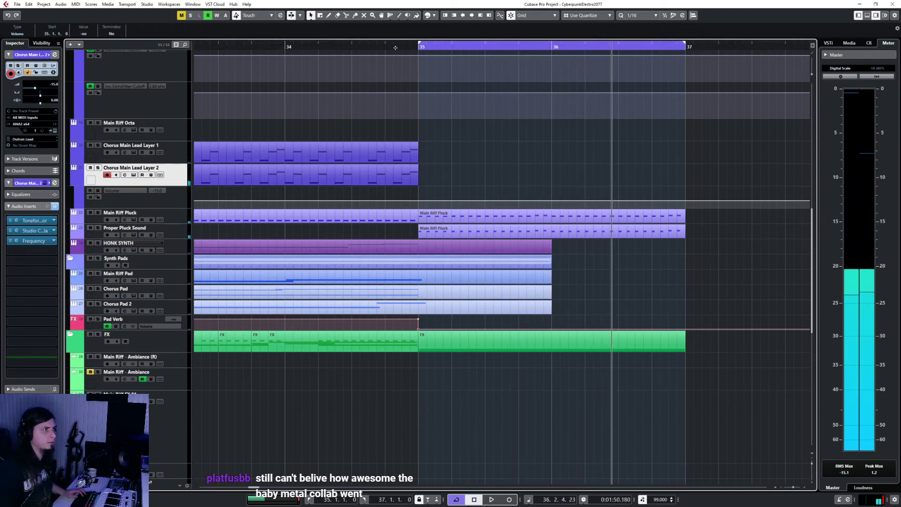
pyautogui.press('space')
# - Solo Chorus Main Lead Layer 1 and play it across bar 35 to listen for its tail
pyautogui.click(179, 293)
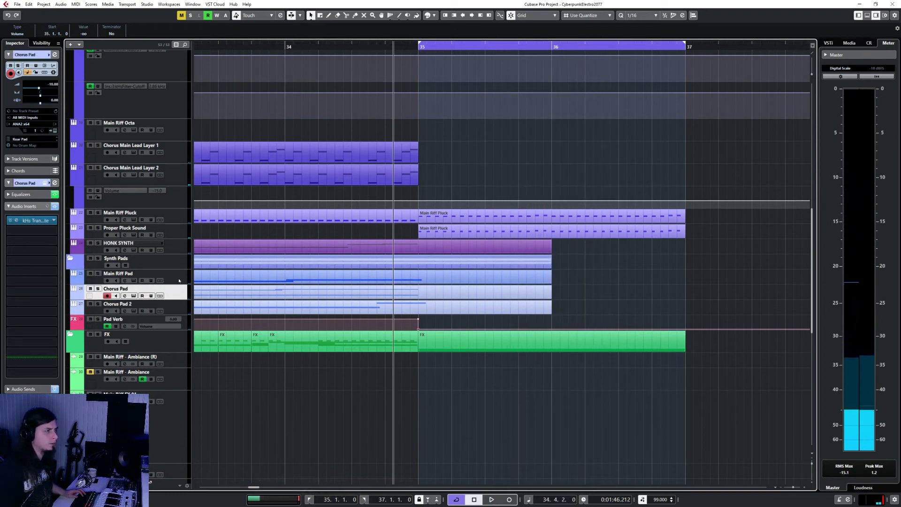
pyautogui.click(178, 279)
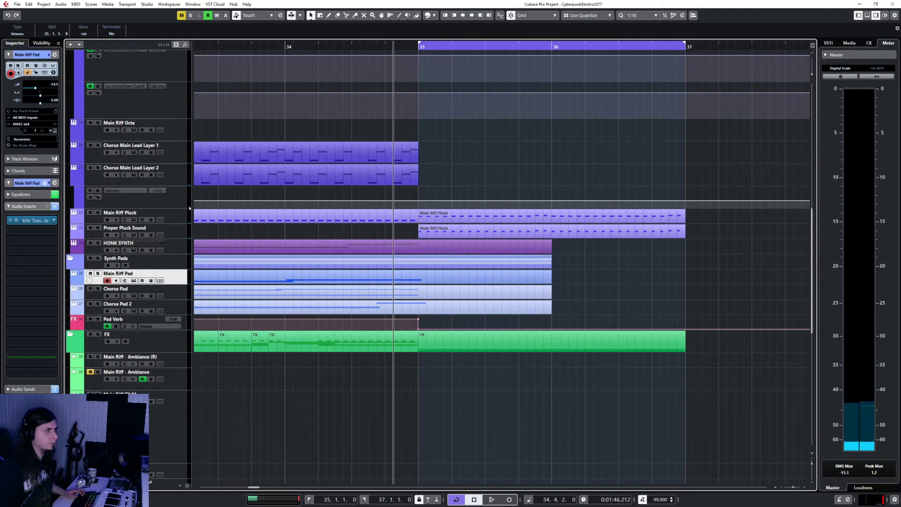
pyautogui.click(186, 152)
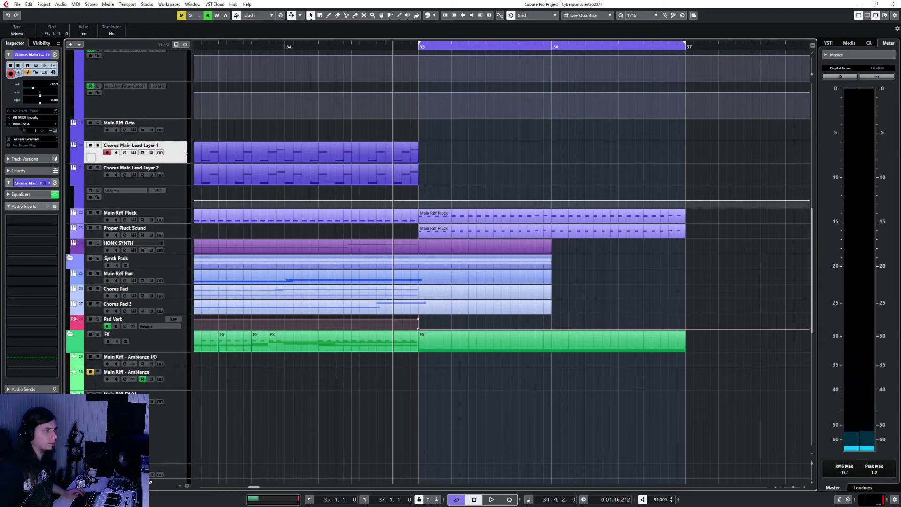
pyautogui.press('s')
pyautogui.press('space')
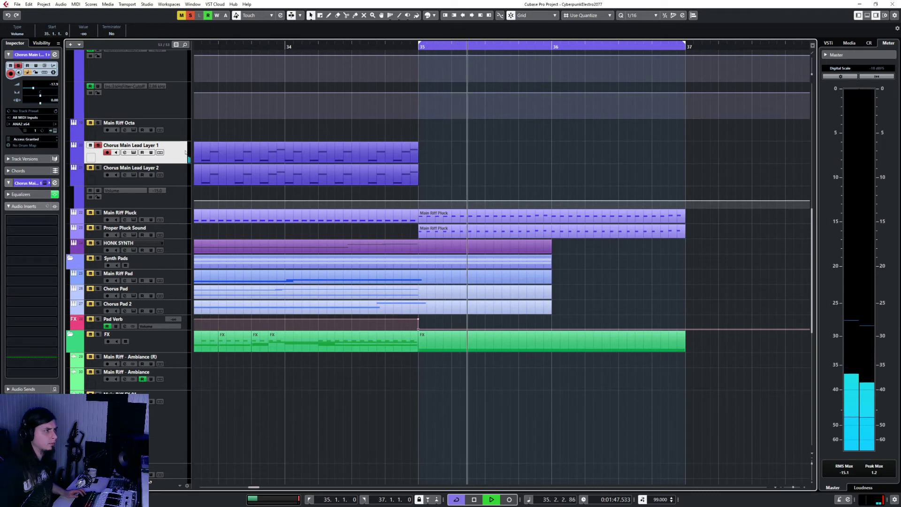
# - Switch the solo to Chorus Main Lead Layer 2, play its tail into bar 35 from 34.3.2, and leave all tracks unsoloed
pyautogui.press('space')
pyautogui.press('s')
pyautogui.press('Down')
pyautogui.press('s')
pyautogui.click(366, 47)
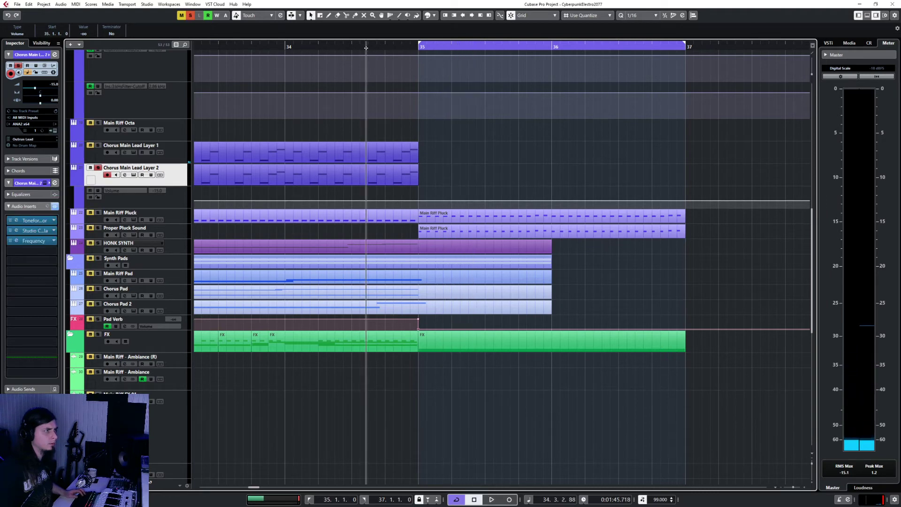
pyautogui.press('s')
pyautogui.press('space')
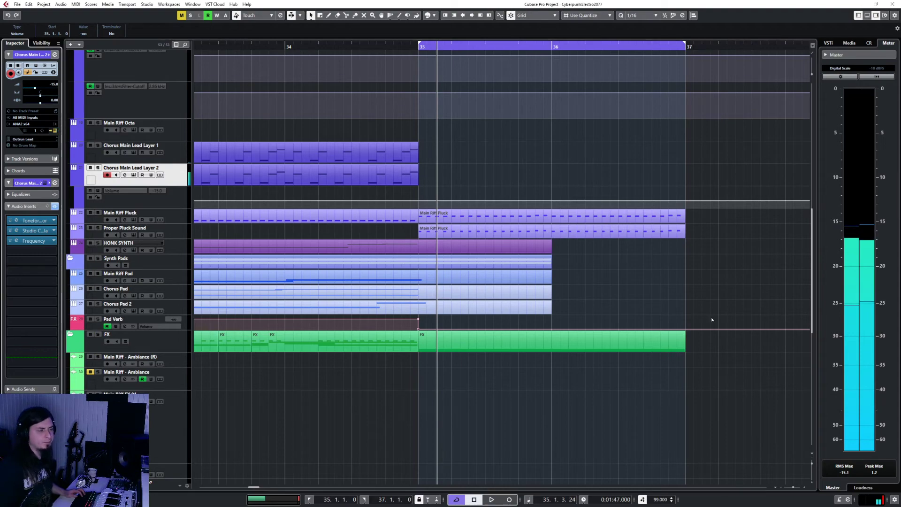
# - Open the ANA instrument of Chorus Main Lead Layer 2, examine its effects section, and close it
pyautogui.press('w')
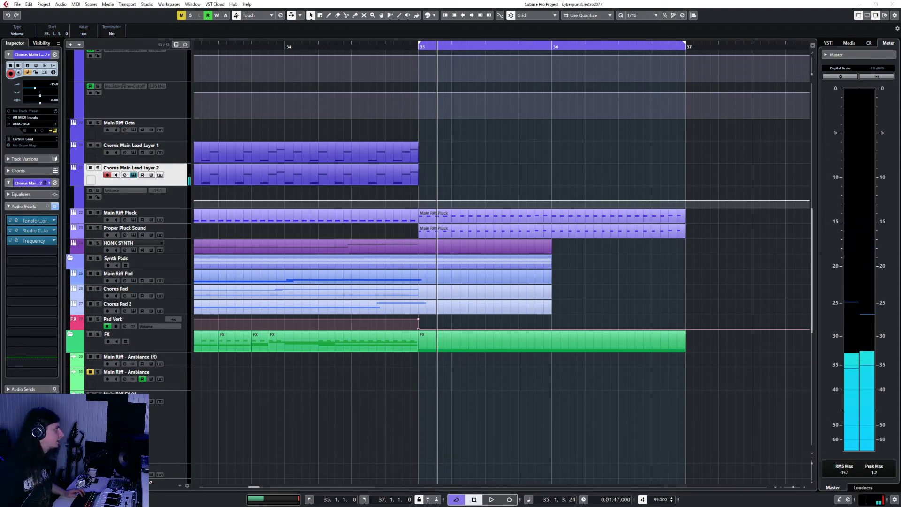
pyautogui.click(125, 174)
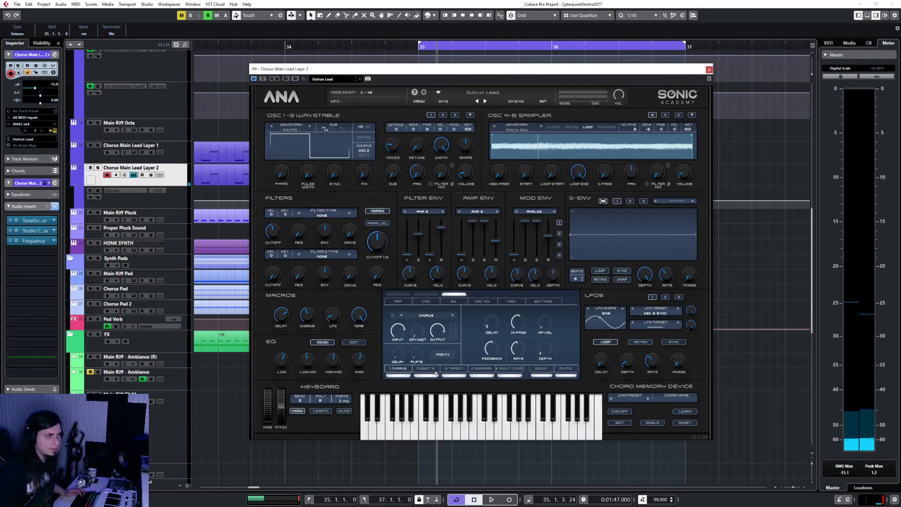
pyautogui.click(709, 71)
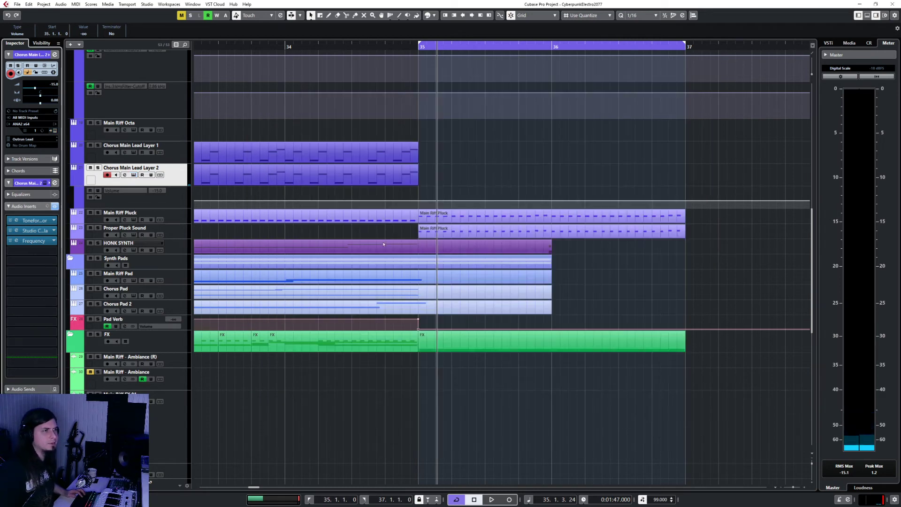
# - Enable volume automation on both Chorus Main Lead layers, drop them to -oo from bar 35, and play from 34.2.4
pyautogui.click(91, 190)
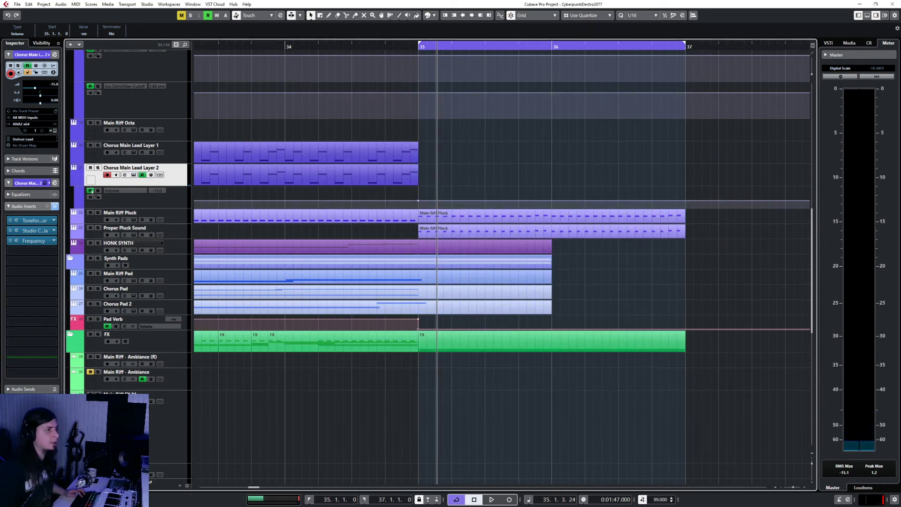
pyautogui.moveTo(426, 199); pyautogui.dragTo(385, 282)
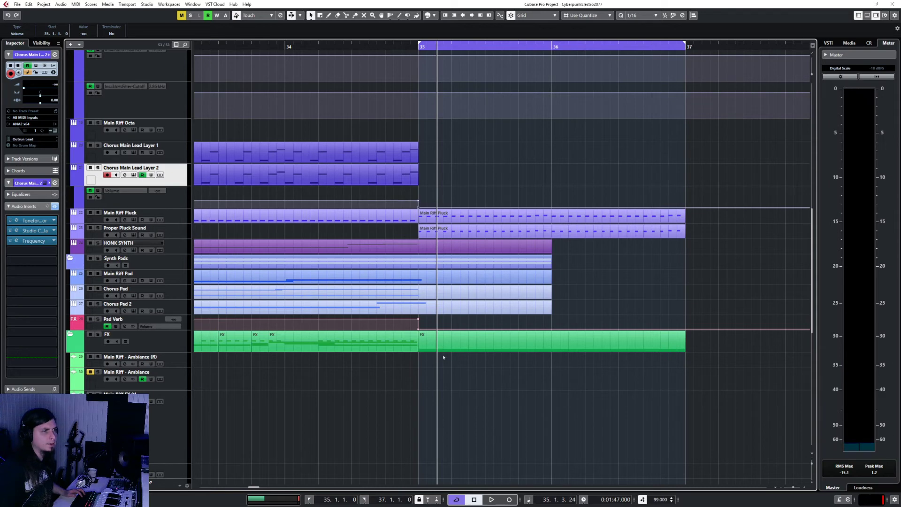
pyautogui.click(345, 48)
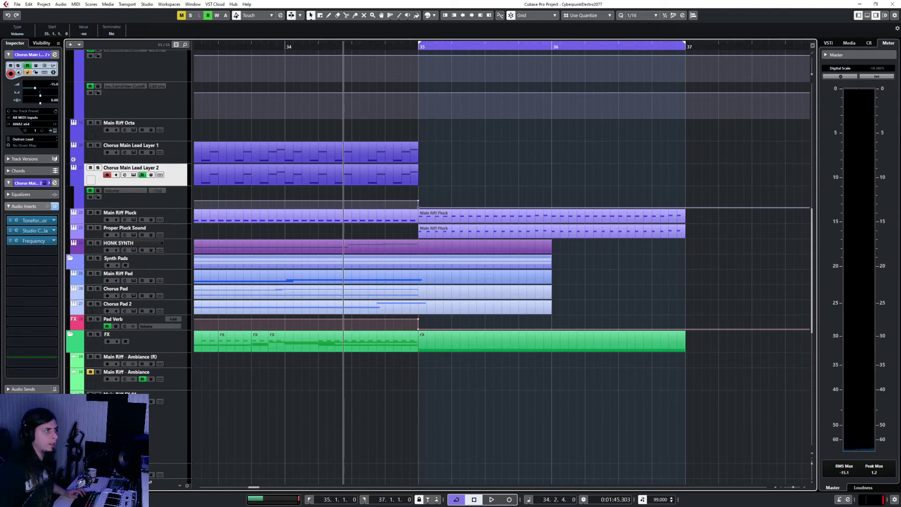
pyautogui.moveTo(424, 178); pyautogui.dragTo(421, 185)
pyautogui.press('space')
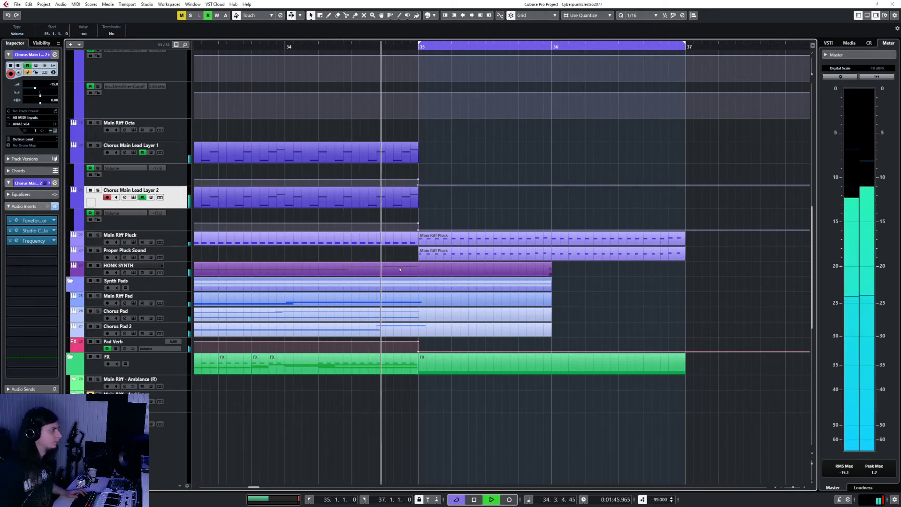
# - Play the transition from 34.3.3 through bar 35 with the chorus leads and Pad Verb cut, stopping in bar 36
pyautogui.click(627, 313)
pyautogui.scroll(-3, 627, 311)
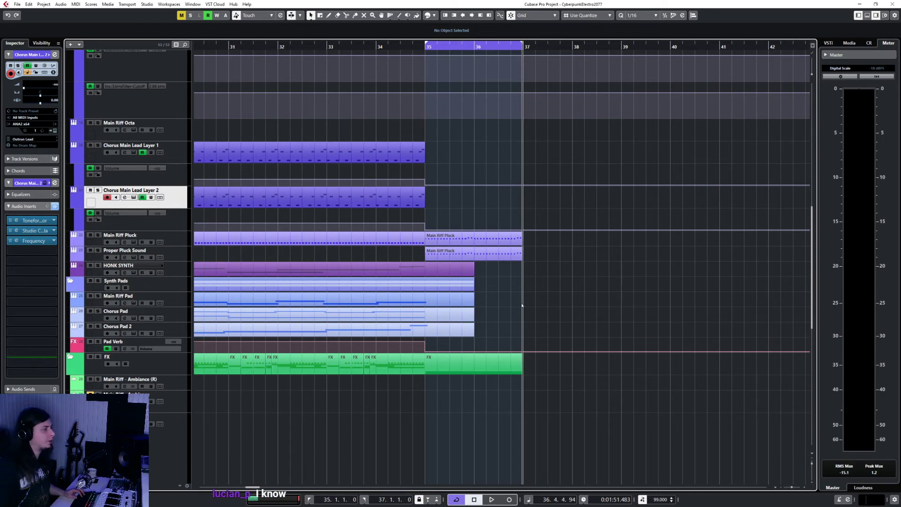
pyautogui.scroll(3, 521, 306)
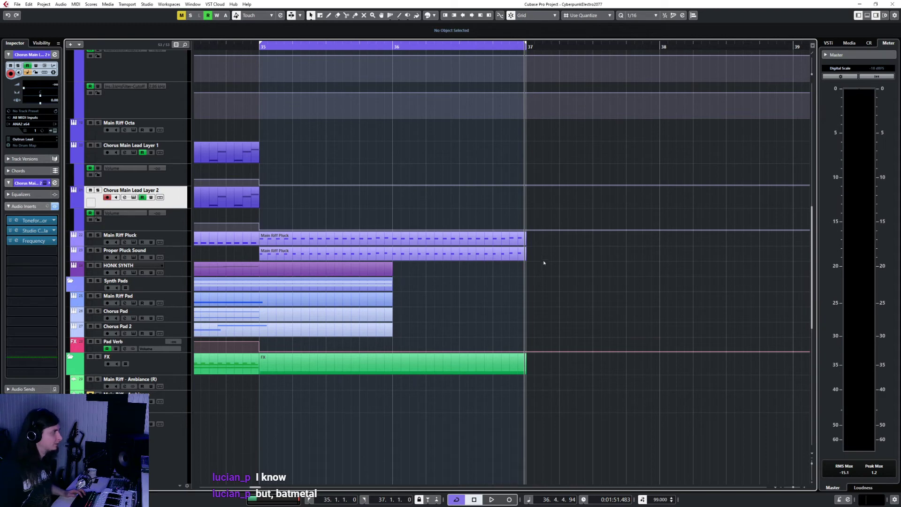
pyautogui.click(211, 47)
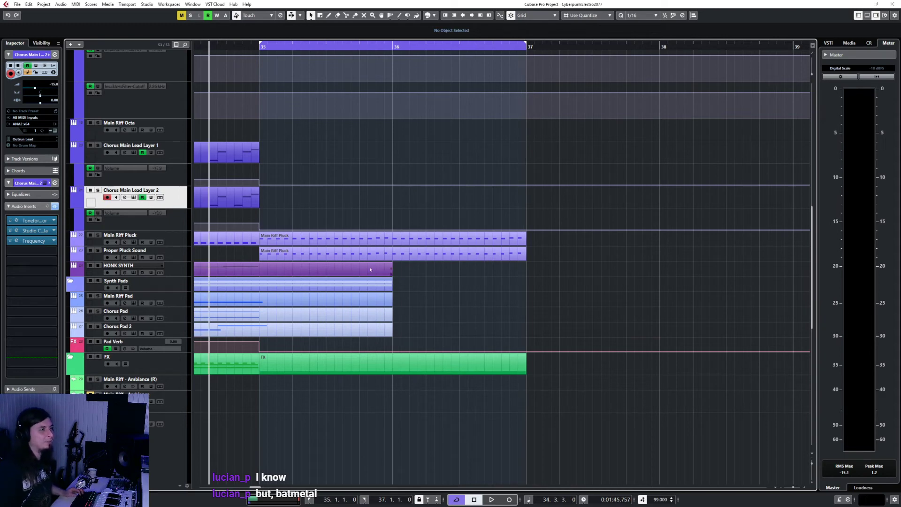
pyautogui.press('space')
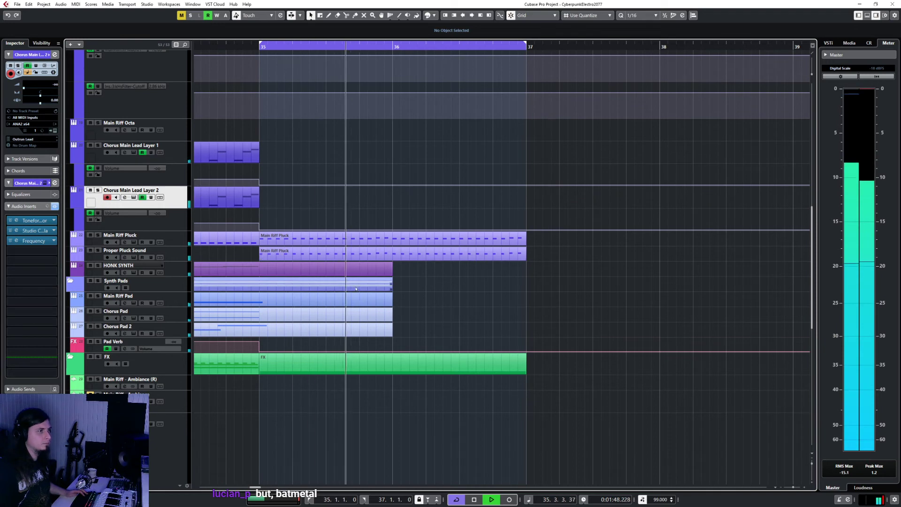
pyautogui.scroll(10, 352, 282)
pyautogui.press('space')
# - Add ValhallaSupermassive as the first insert on the Snap 01 track
pyautogui.click(324, 207)
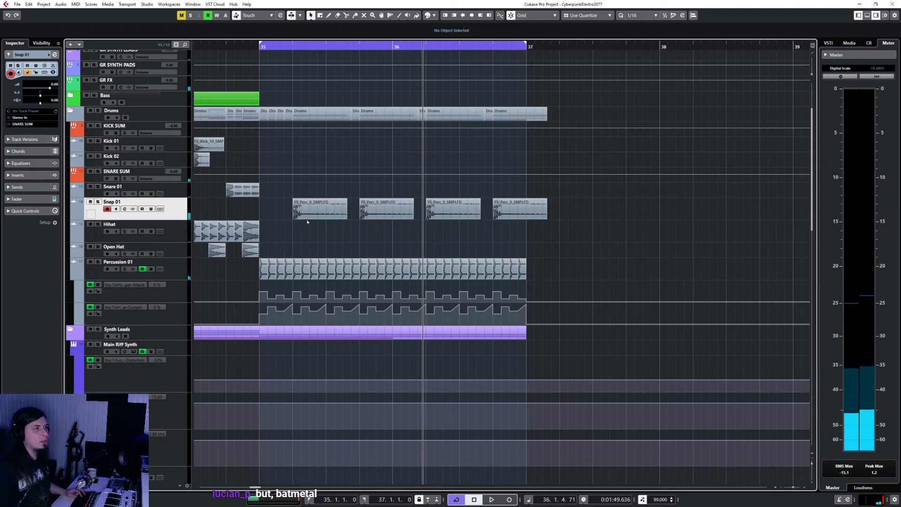
pyautogui.click(18, 176)
pyautogui.click(32, 116)
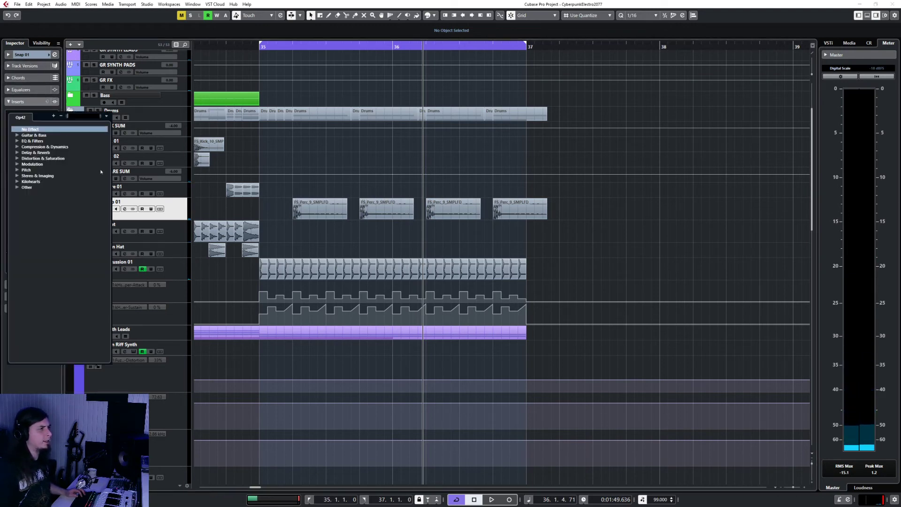
pyautogui.write('sup')
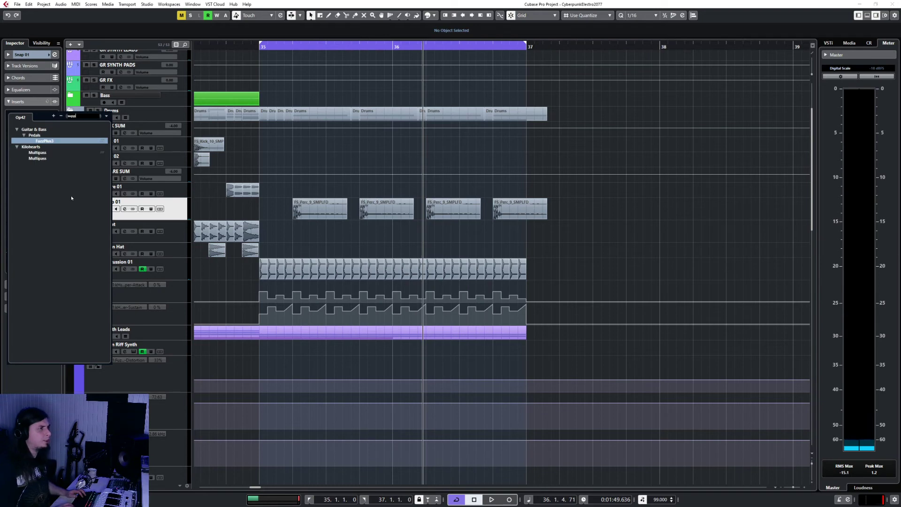
pyautogui.click(75, 136)
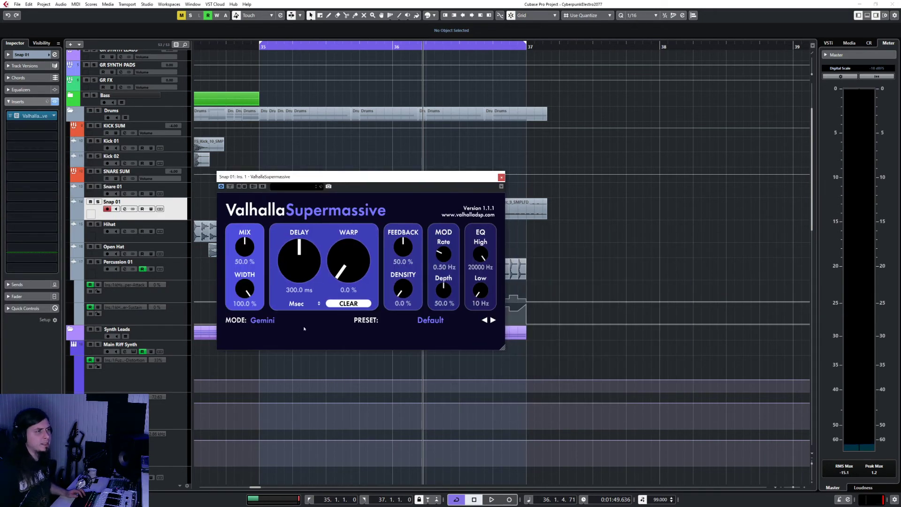
# - Load the massive reverb preset SpaceIsThePlace on the Snap 01 insert, close the plugin, and play into bar 35
pyautogui.click(422, 319)
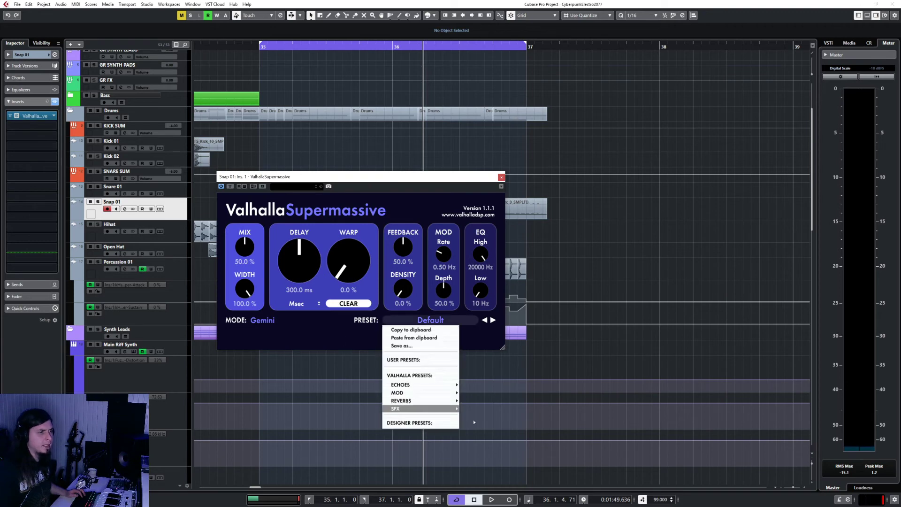
pyautogui.moveTo(422, 401)
pyautogui.moveTo(478, 400)
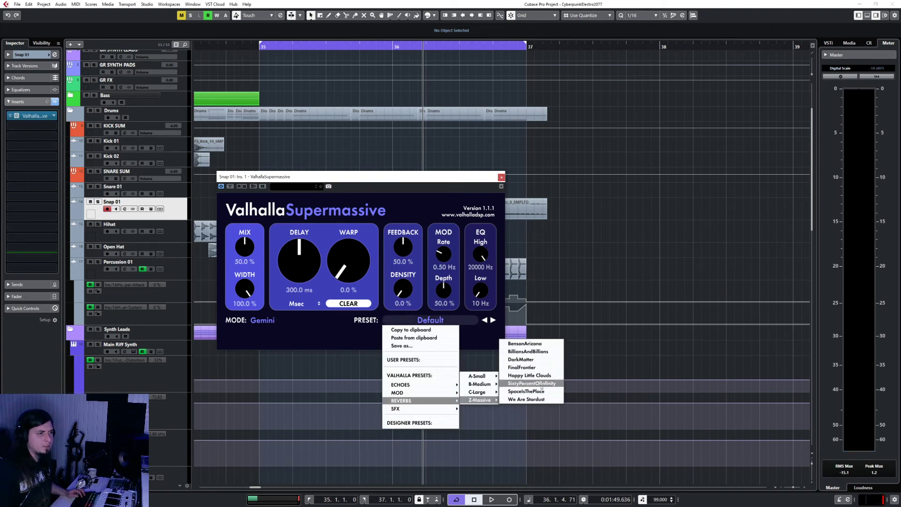
pyautogui.click(525, 391)
pyautogui.click(501, 177)
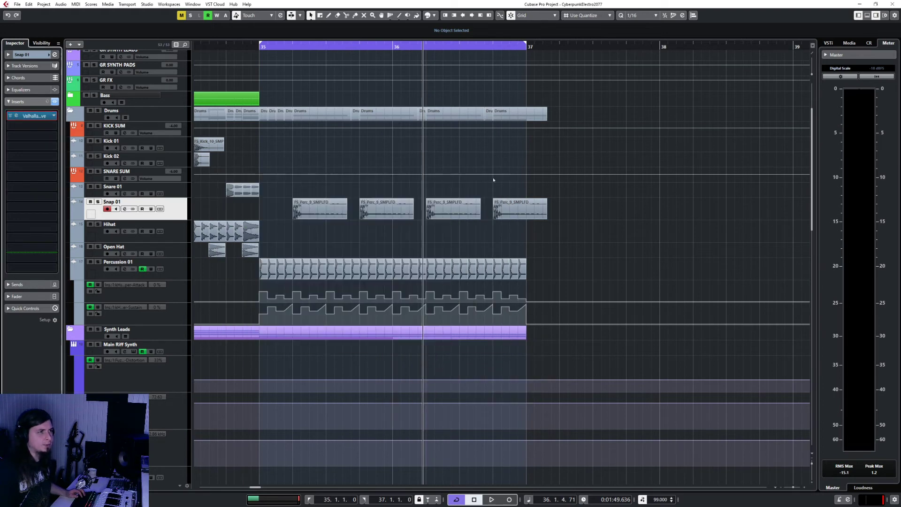
pyautogui.click(222, 46)
pyautogui.press('space')
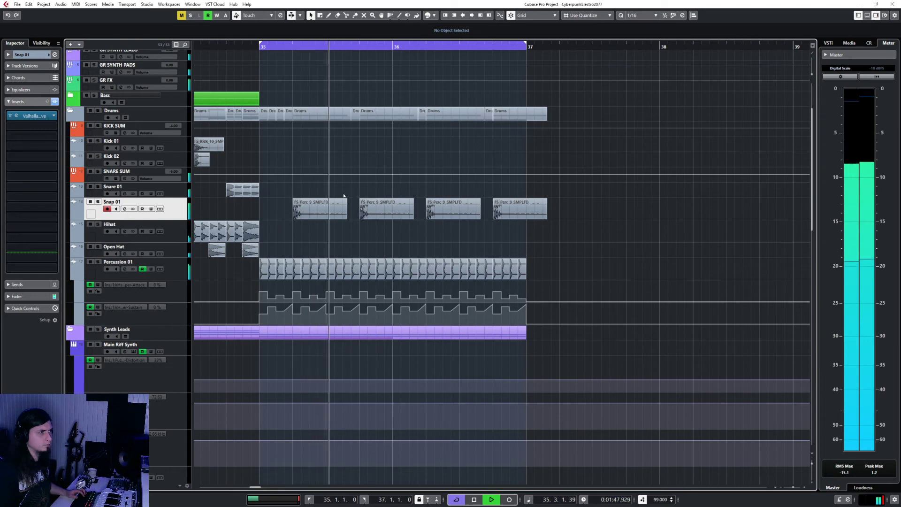
# - Solo the Snap 01 track and insert JST Clip with 2x enabled ahead of its ValhallaSupermassive reverb
pyautogui.press('s')
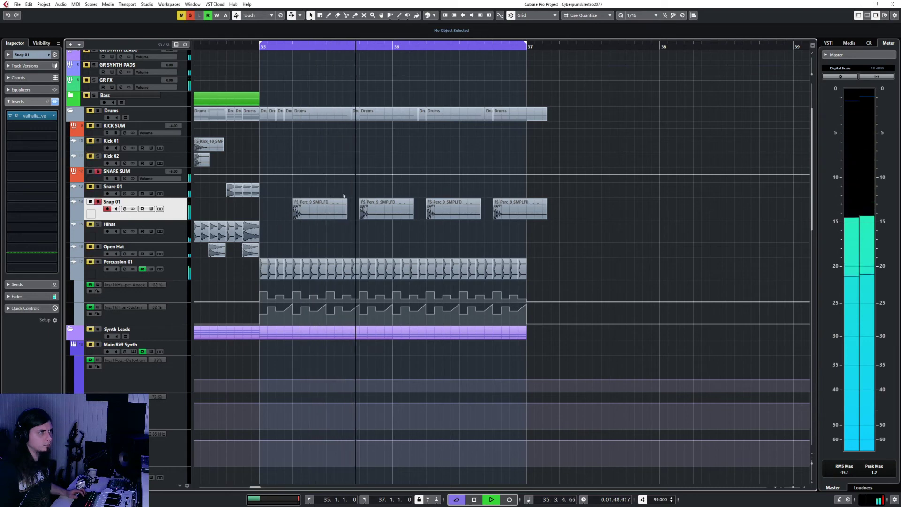
pyautogui.doubleClick(17, 117)
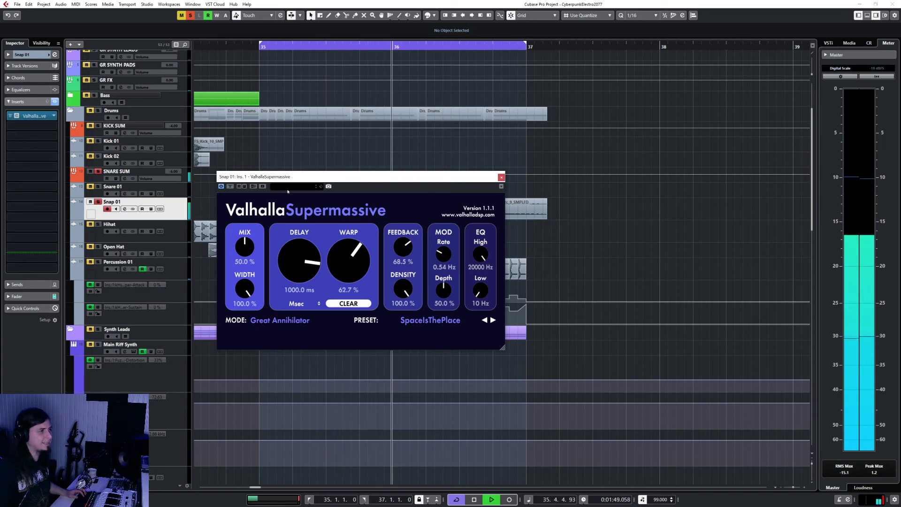
pyautogui.doubleClick(36, 117)
pyautogui.click(38, 117)
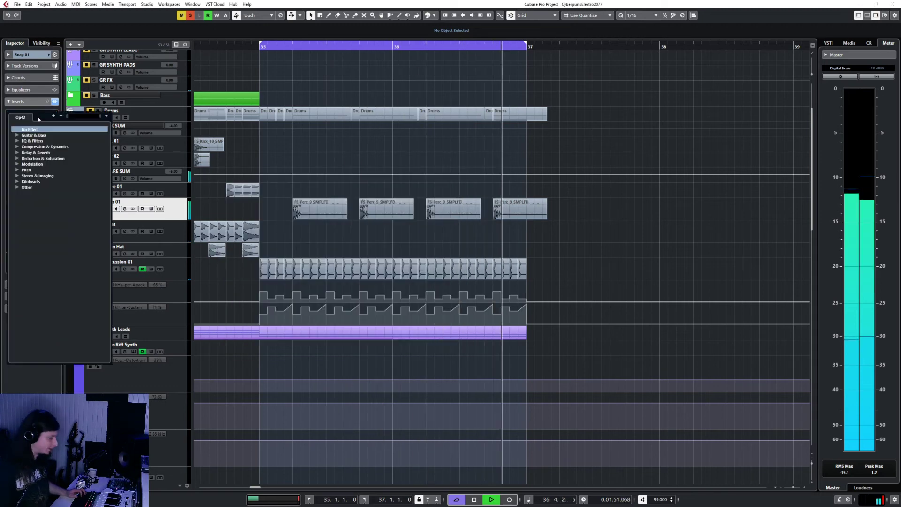
pyautogui.write('clip')
pyautogui.click(36, 147)
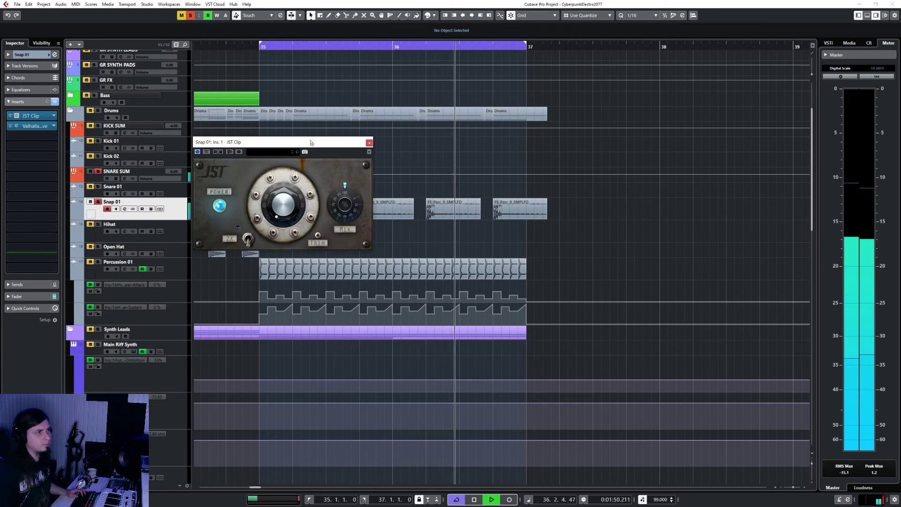
pyautogui.click(246, 239)
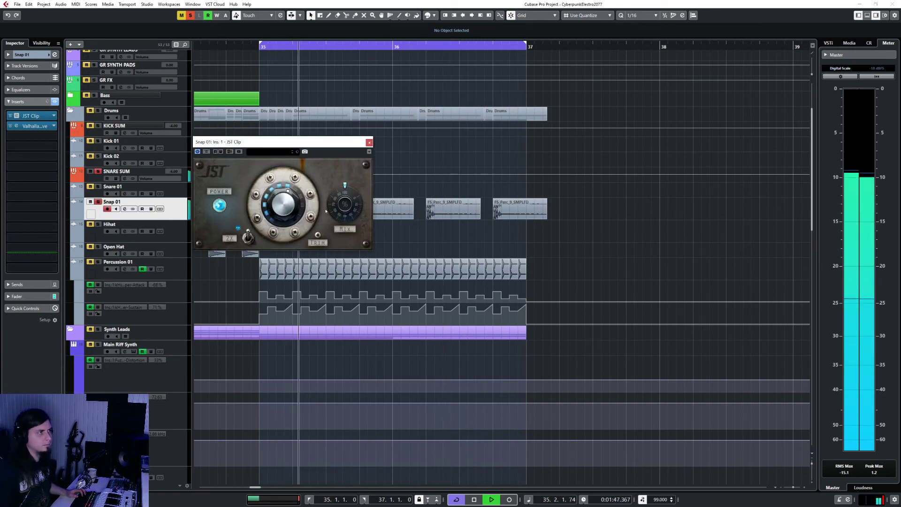
pyautogui.click(369, 142)
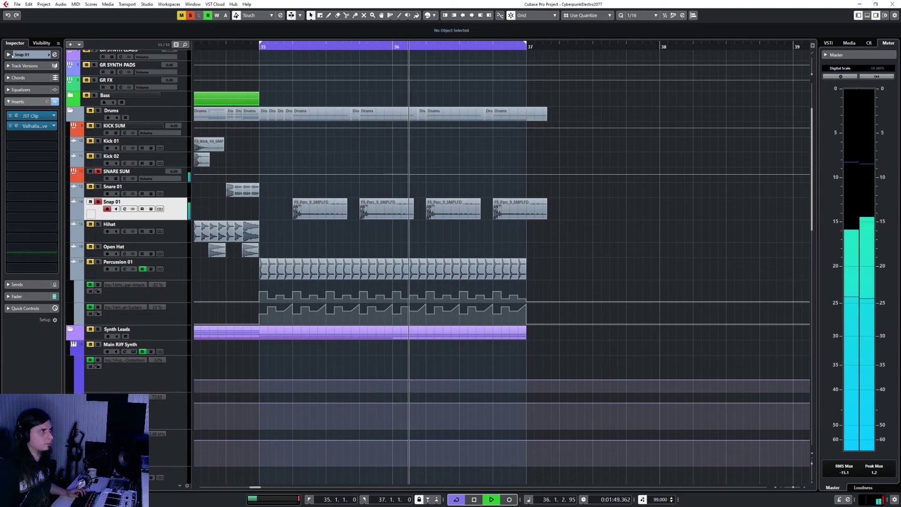
# - Lower the Snap 01 track's channel volume
pyautogui.click(26, 55)
pyautogui.moveTo(49, 88); pyautogui.dragTo(35, 88)
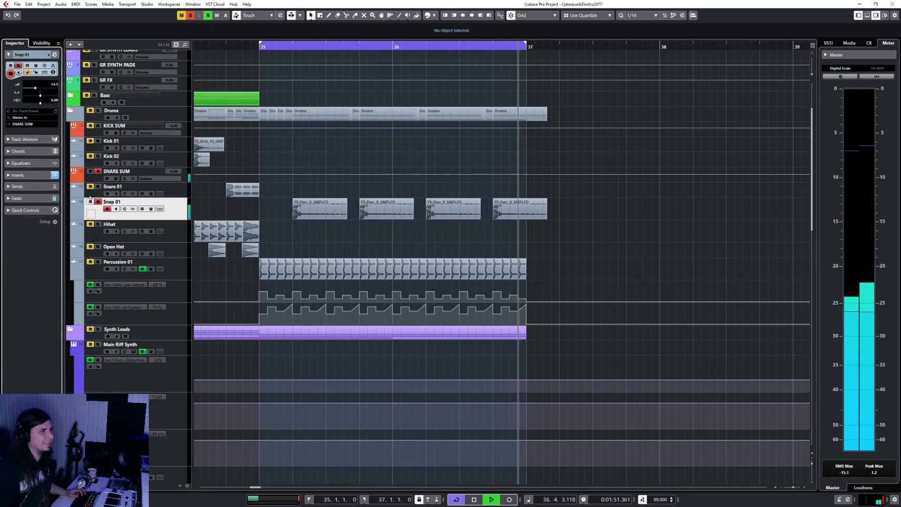
pyautogui.click(18, 175)
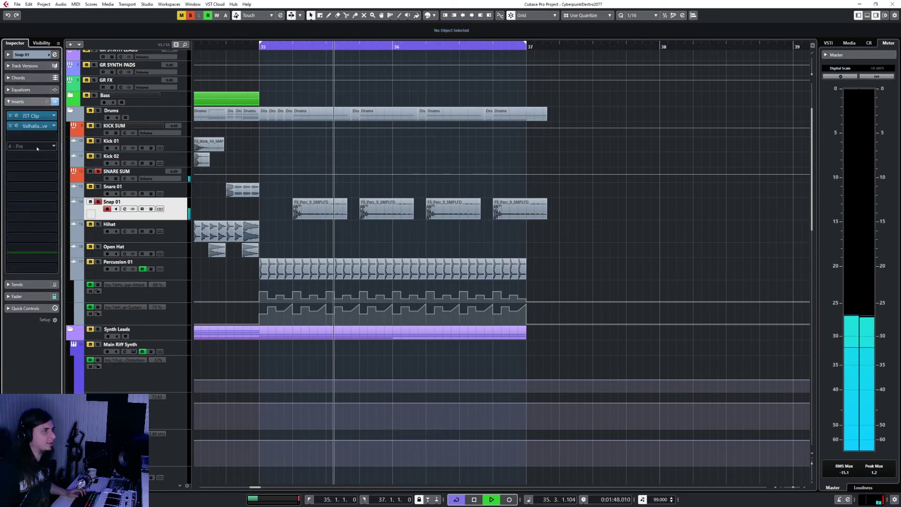
# - Load the large reverb preset Splashy Synth in the Snap 01 track's ValhallaSupermassive
pyautogui.click(17, 126)
pyautogui.click(430, 320)
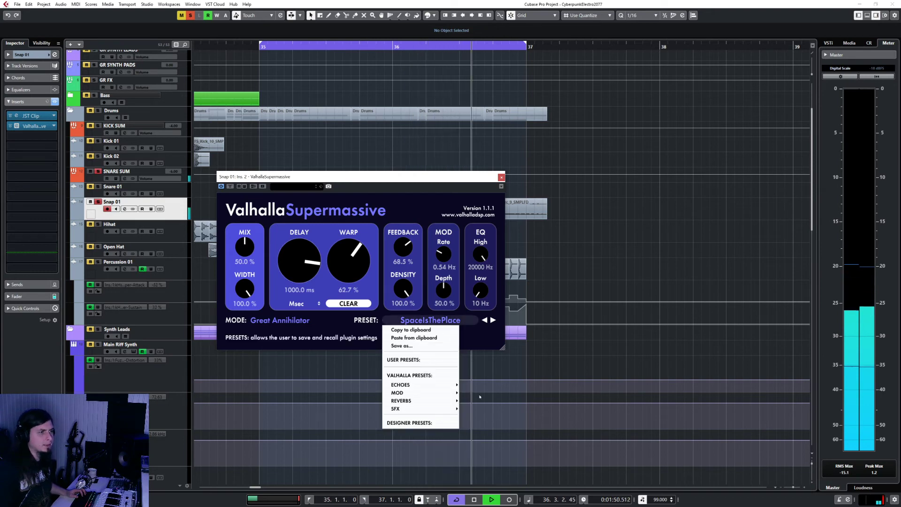
pyautogui.moveTo(458, 401)
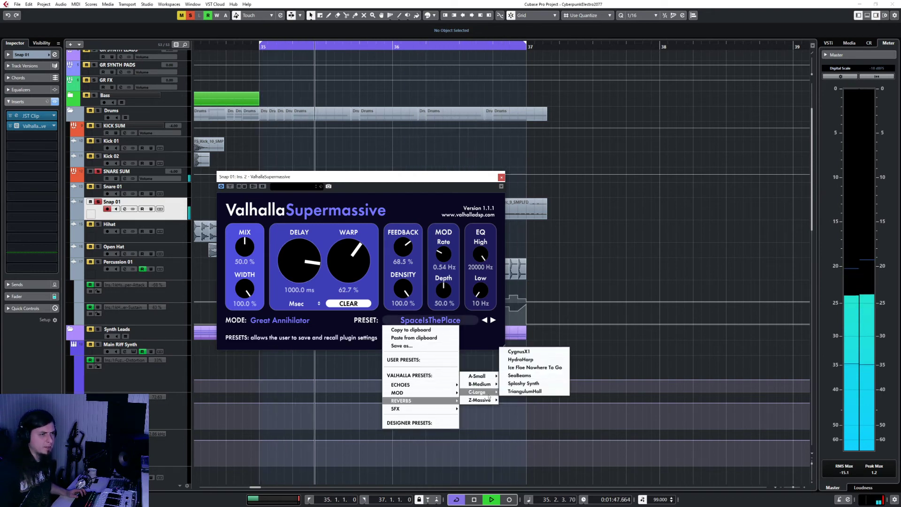
pyautogui.click(524, 383)
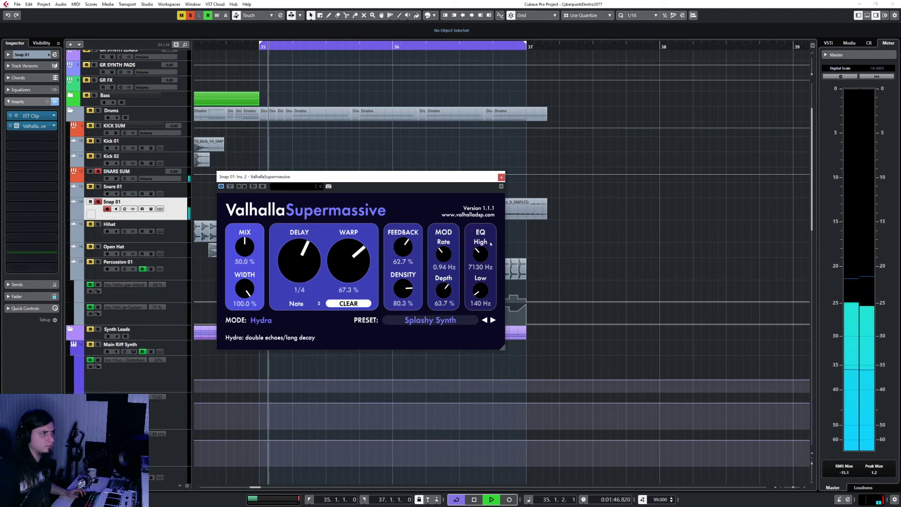
pyautogui.click(501, 177)
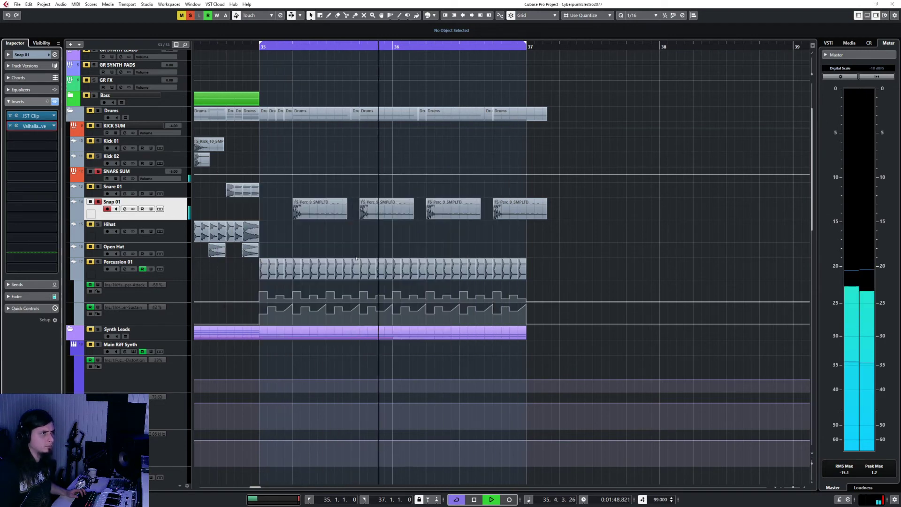
# - Insert kHs Transient Shaper between JST Clip and ValhallaSupermassive on Snap 01, raise its Attack, and stop playback
pyautogui.scroll(4, 263, 232)
pyautogui.scroll(-6, 263, 232)
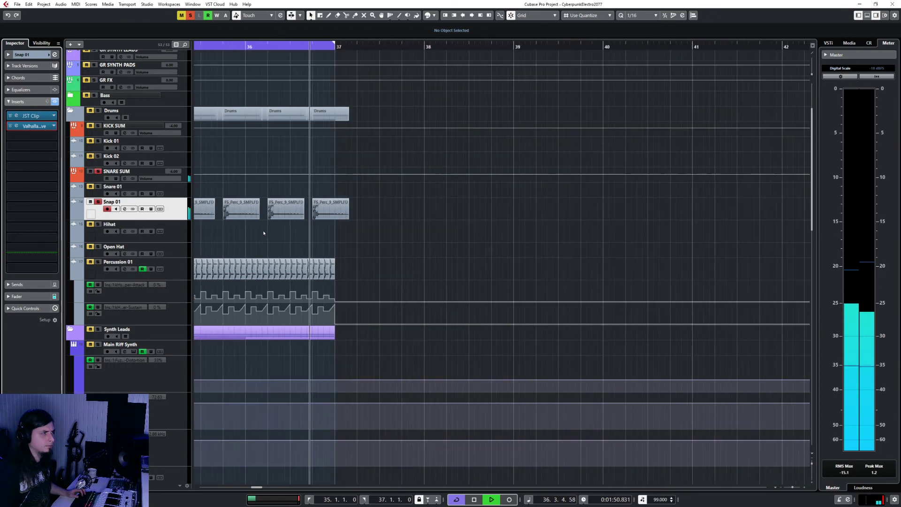
pyautogui.click(43, 135)
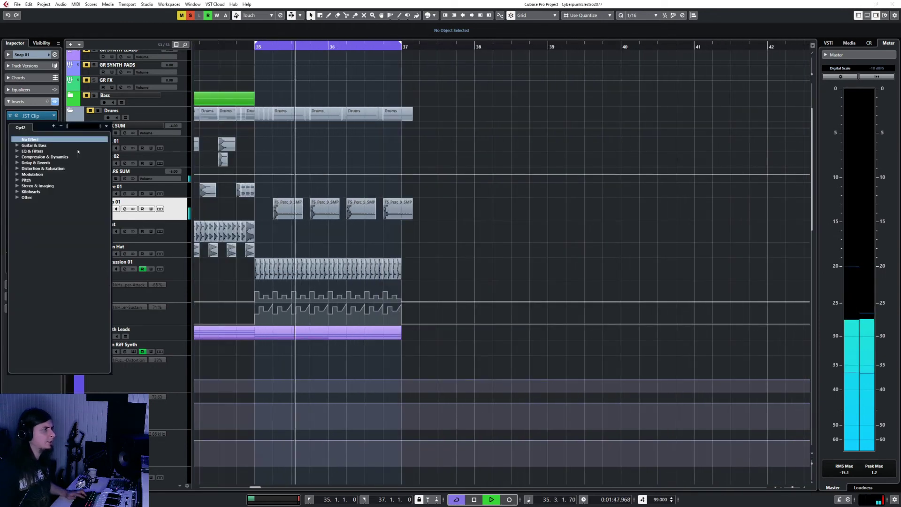
pyautogui.write('tra')
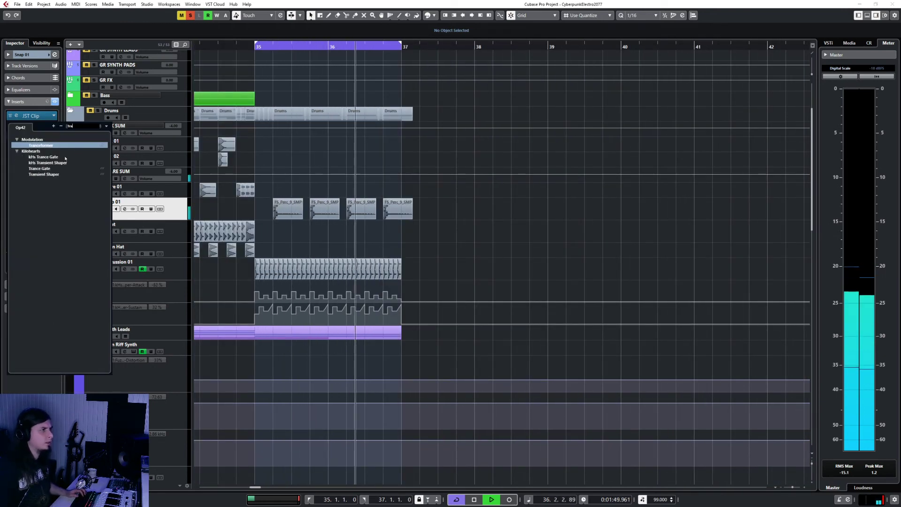
pyautogui.click(59, 163)
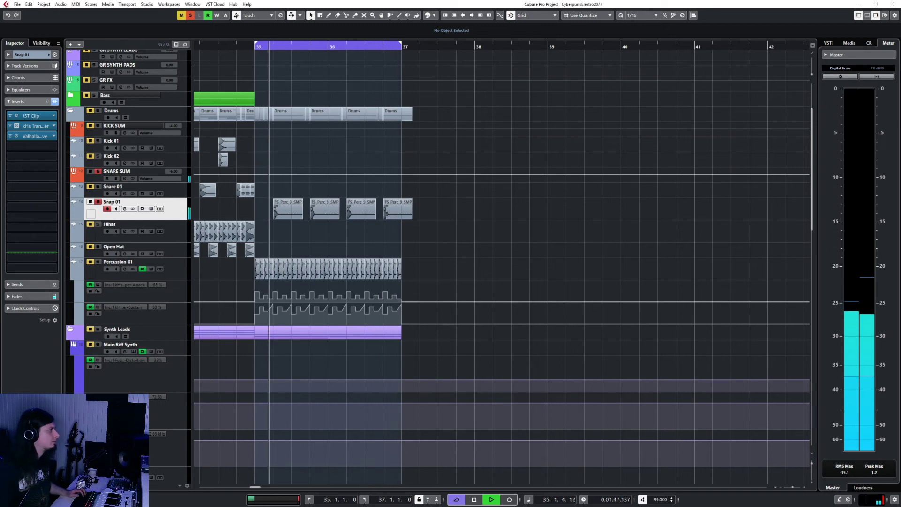
pyautogui.moveTo(333, 163); pyautogui.dragTo(333, 144)
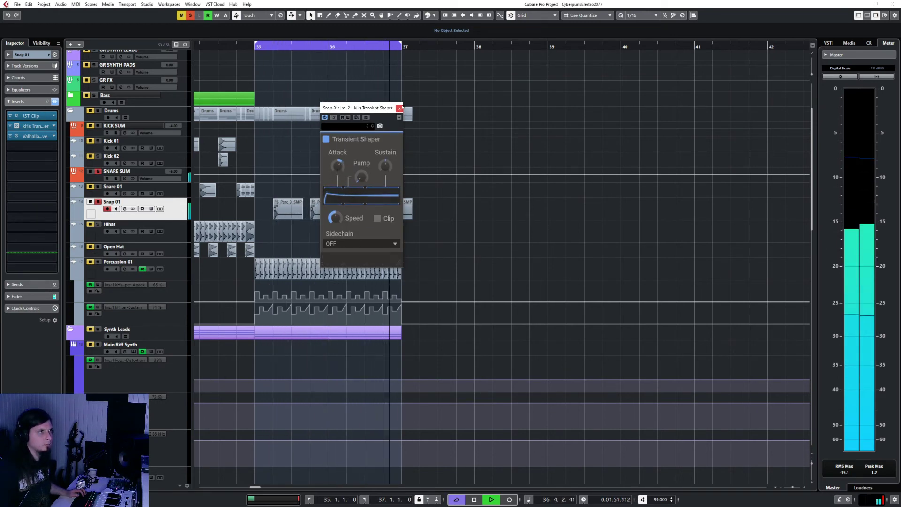
pyautogui.click(400, 108)
pyautogui.press('space')
# - Replace ValhallaSupermassive on the Snap 01 track with the Toneforge - Misha Mansoor amp plugin
pyautogui.click(32, 136)
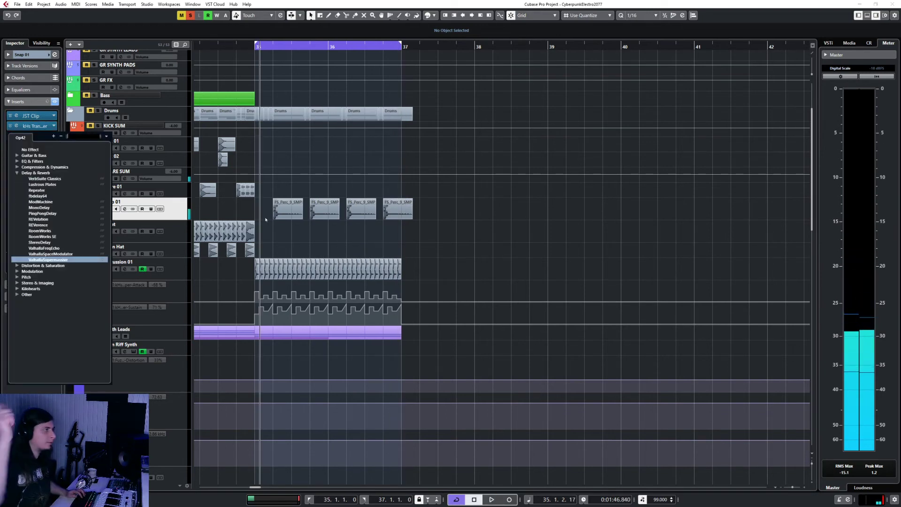
pyautogui.write('tonef')
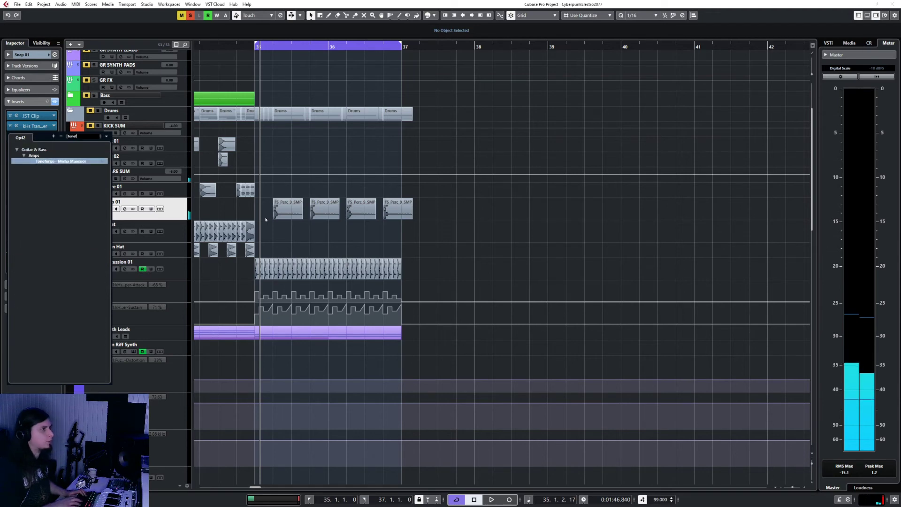
pyautogui.press('Return')
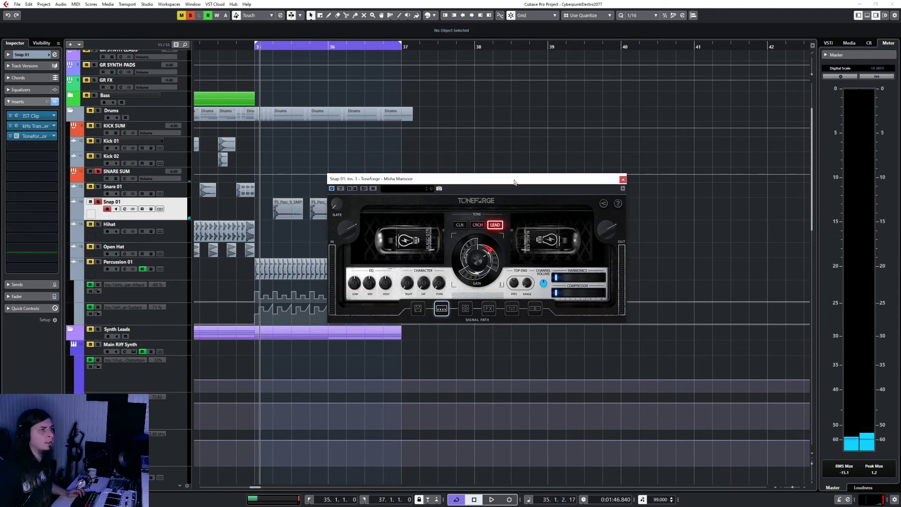
# - Disable Toneforge's pedal, amp and cab modules and open the reverb pedal in its effects section
pyautogui.click(412, 310)
pyautogui.click(412, 310)
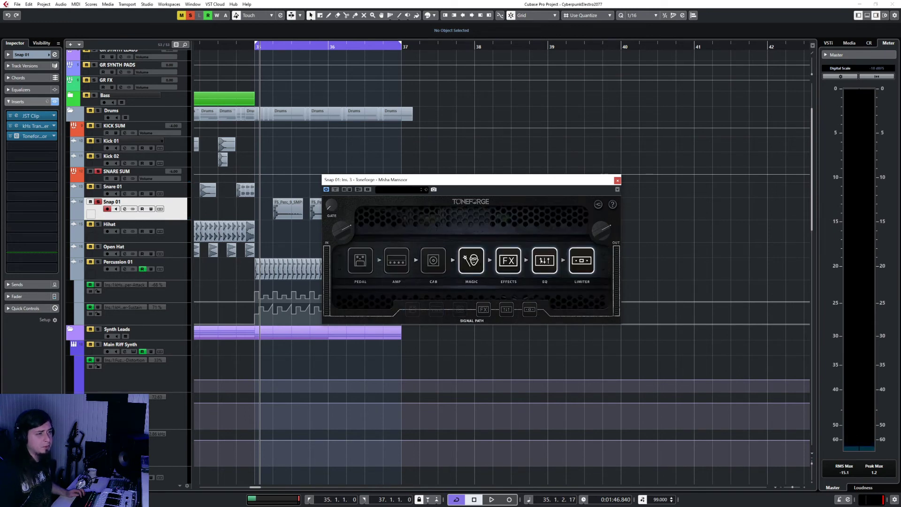
pyautogui.click(482, 312)
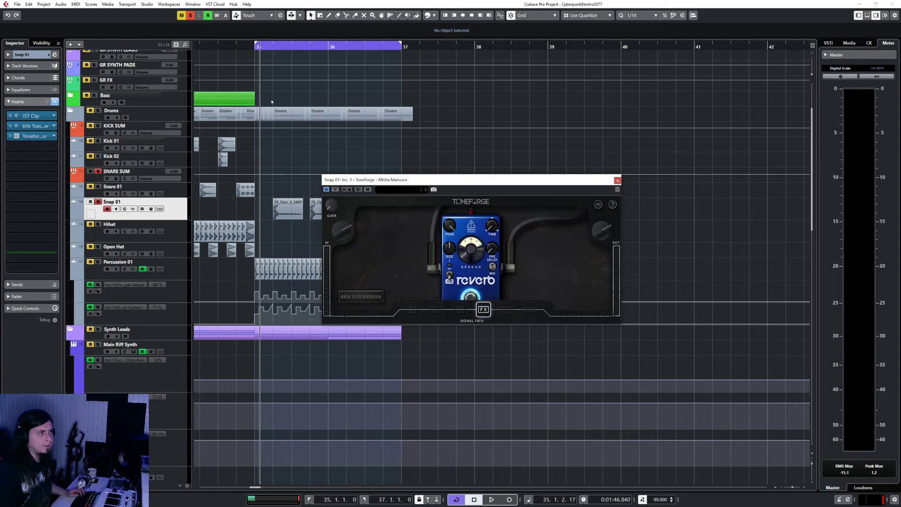
# - Play the looped snap and adjust the reverb pedal's size and pre-delay by ear
pyautogui.press('space')
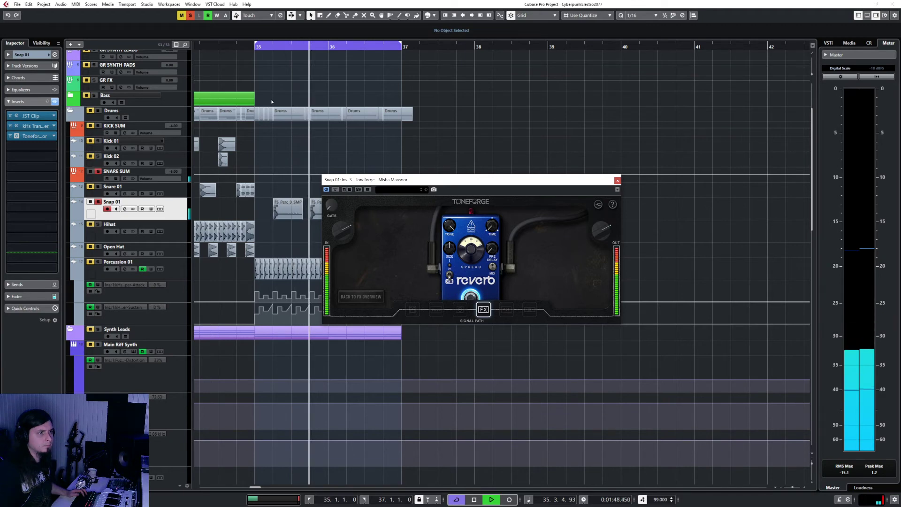
pyautogui.moveTo(324, 211)
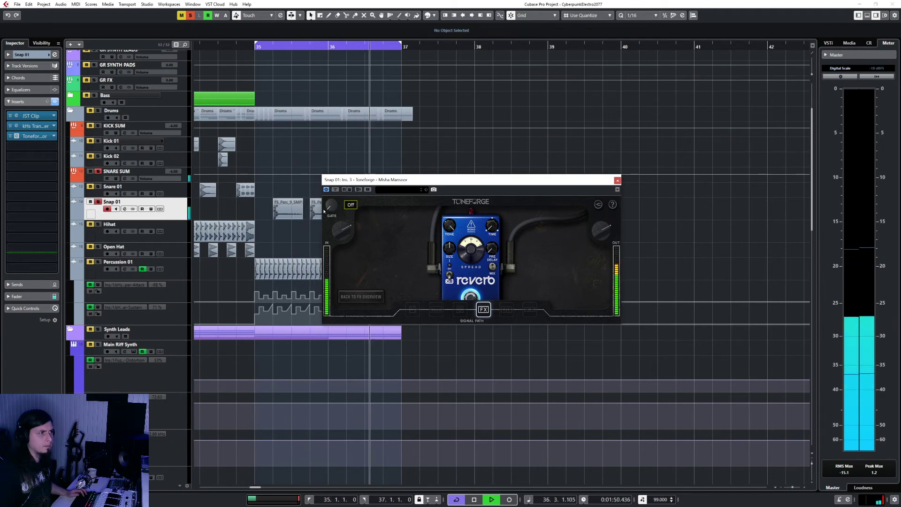
pyautogui.moveTo(466, 257)
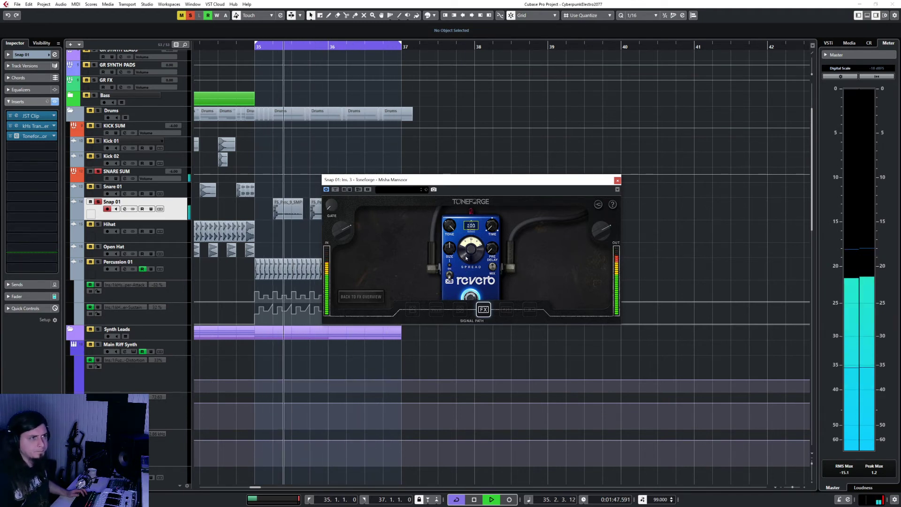
pyautogui.moveTo(493, 250)
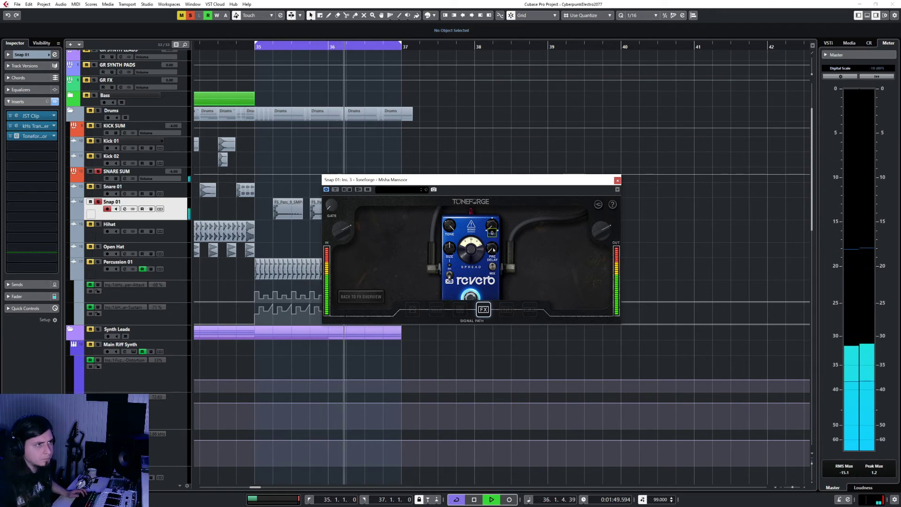
pyautogui.moveTo(493, 265)
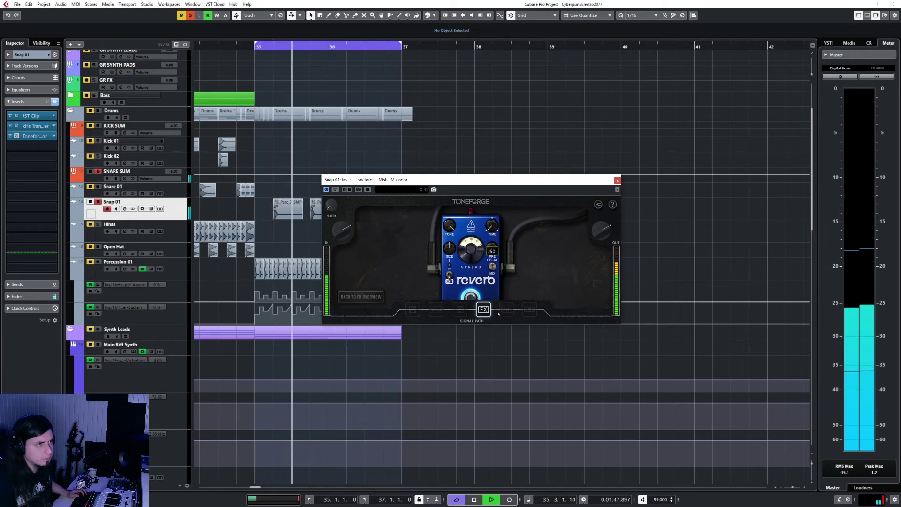
pyautogui.click(449, 275)
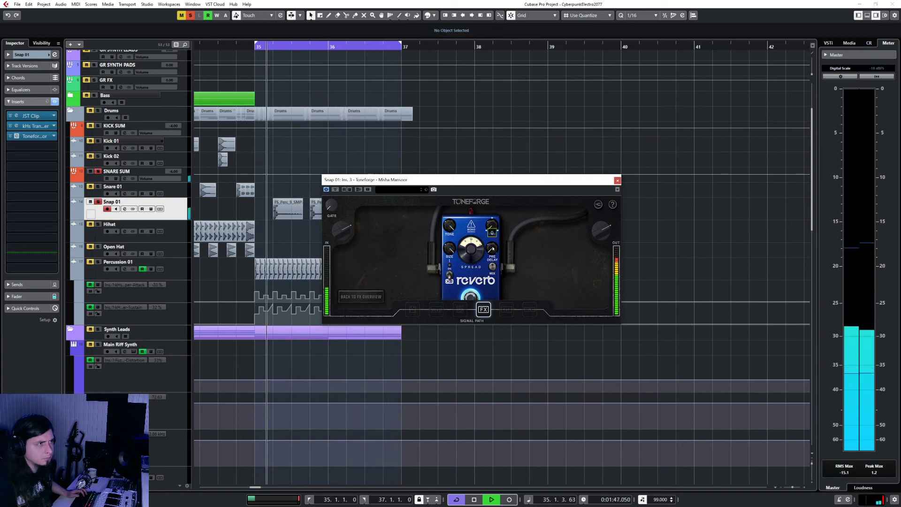
pyautogui.moveTo(493, 249); pyautogui.dragTo(498, 214)
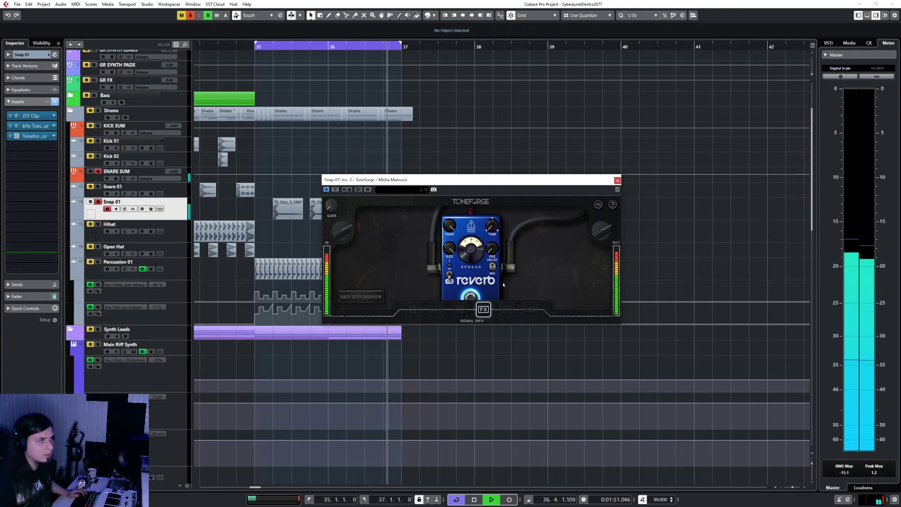
pyautogui.press('space')
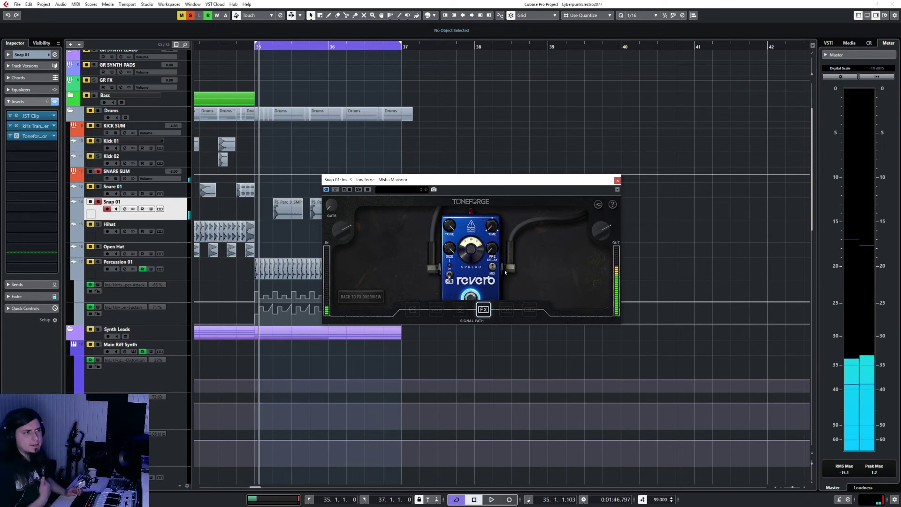
# - Try Toneforge's delay at 1/8 on the snap, auditioning it soloed and in the full mix
pyautogui.click(361, 297)
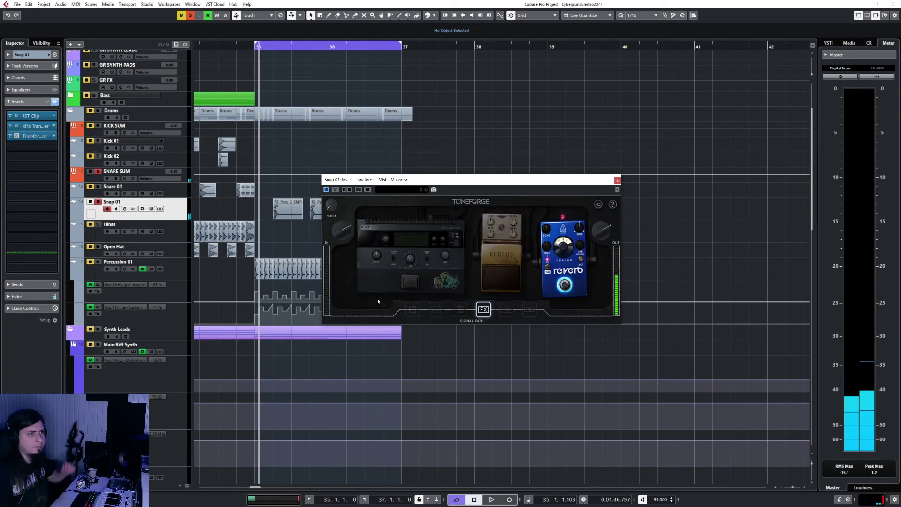
pyautogui.click(435, 289)
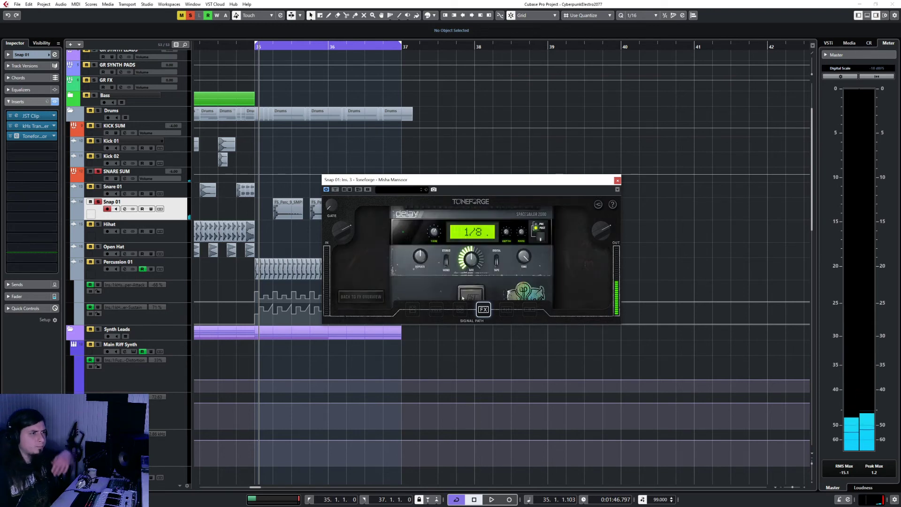
pyautogui.press('space')
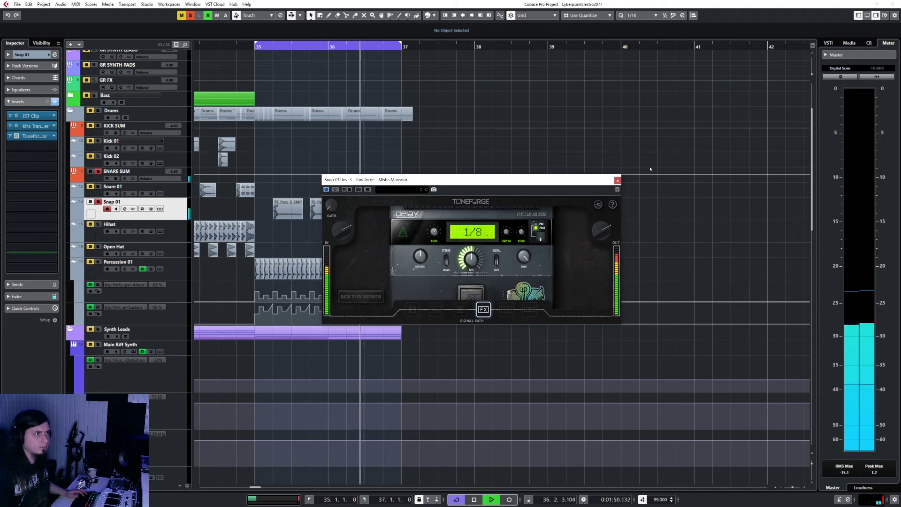
pyautogui.click(617, 180)
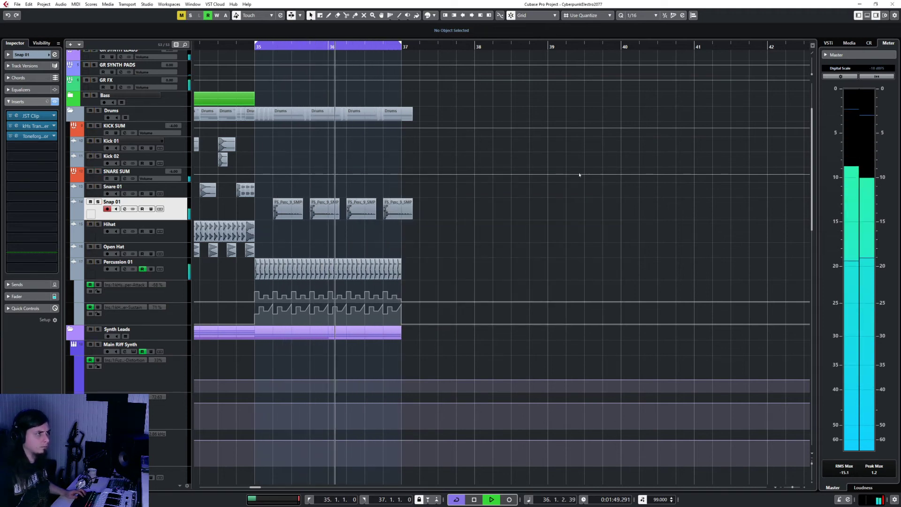
pyautogui.press('s')
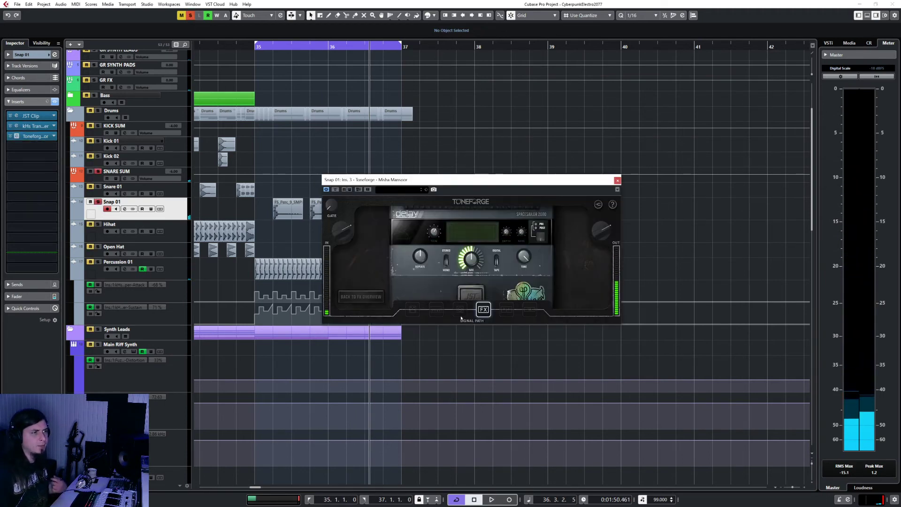
# - Replace the Toneforge plugin on the Snap 01 track with the VerbSuite Classics reverb
pyautogui.click(409, 282)
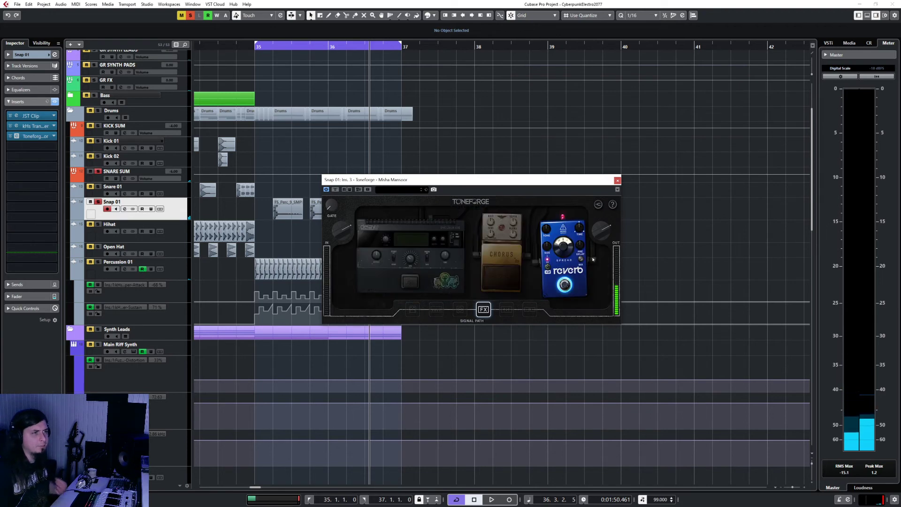
pyautogui.click(50, 137)
pyautogui.click(53, 136)
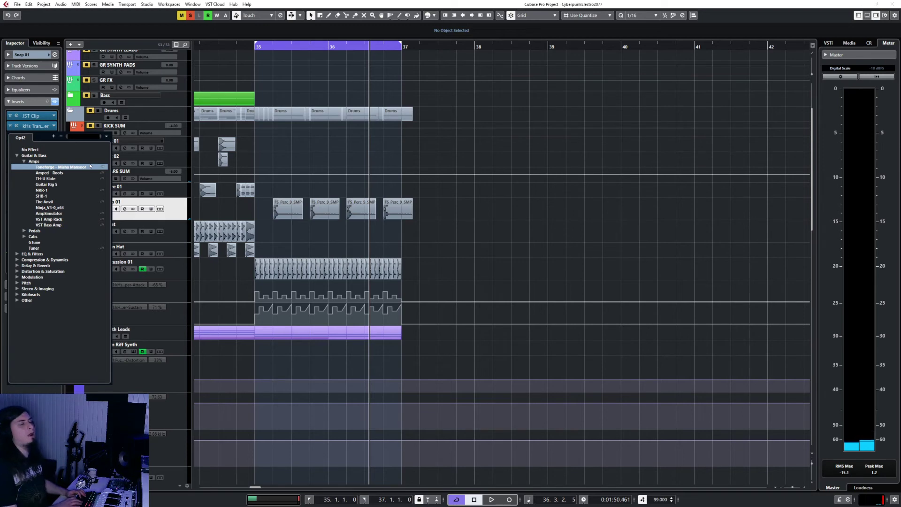
pyautogui.write('ver')
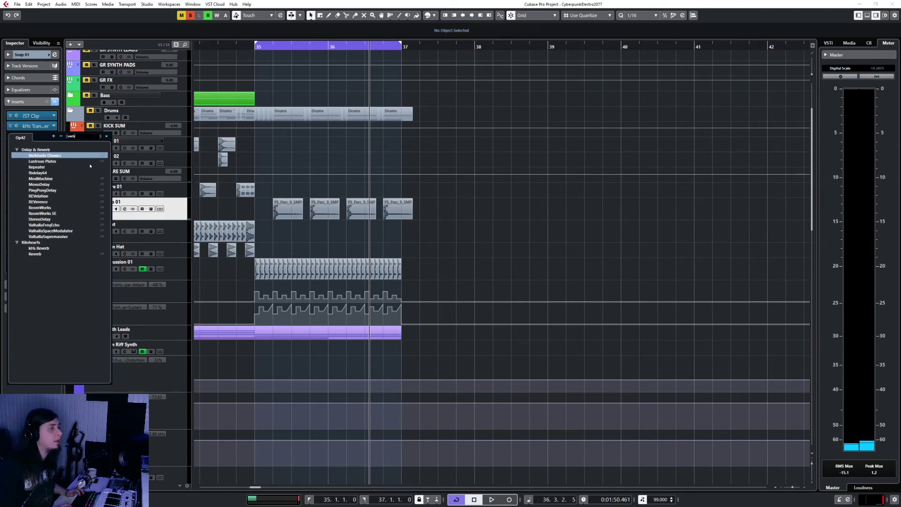
pyautogui.write('b')
pyautogui.press('Return')
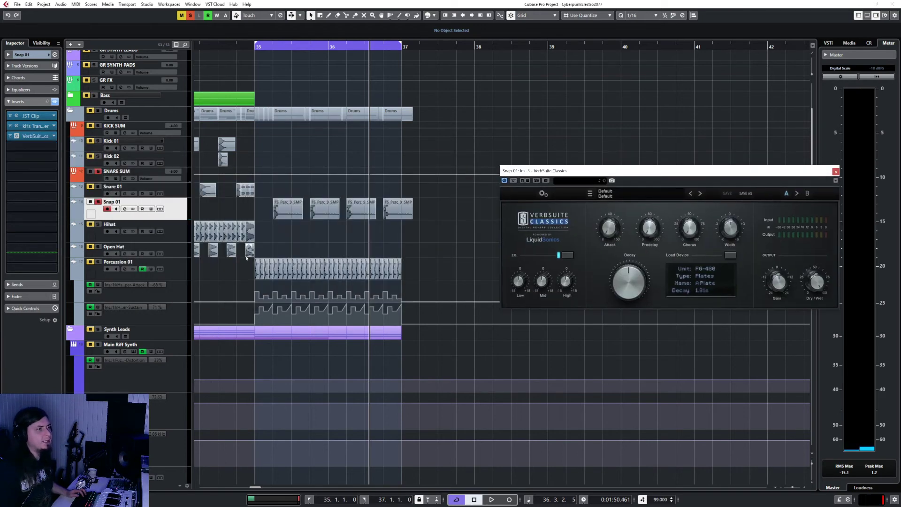
# - Unsolo the snap and load VerbSuite Classics' Epic Synth Space preset from the Keys category
pyautogui.press('s')
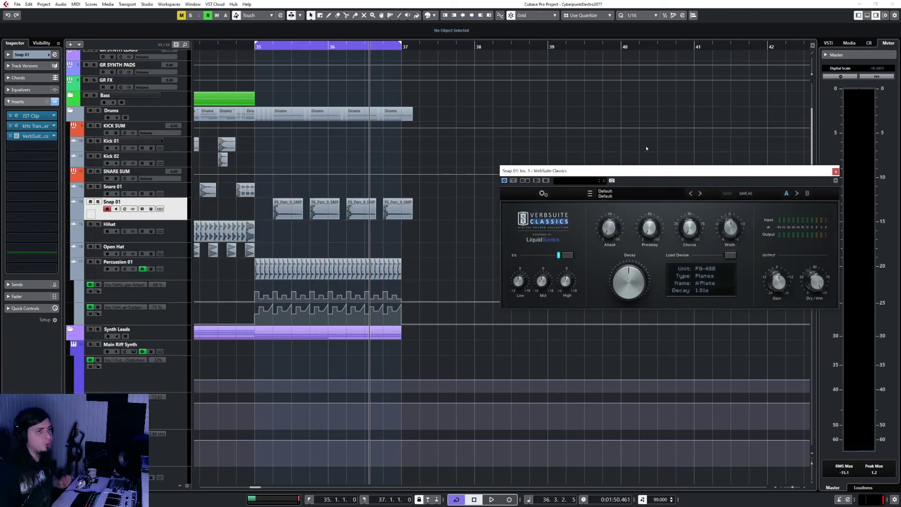
pyautogui.moveTo(647, 170); pyautogui.dragTo(439, 170)
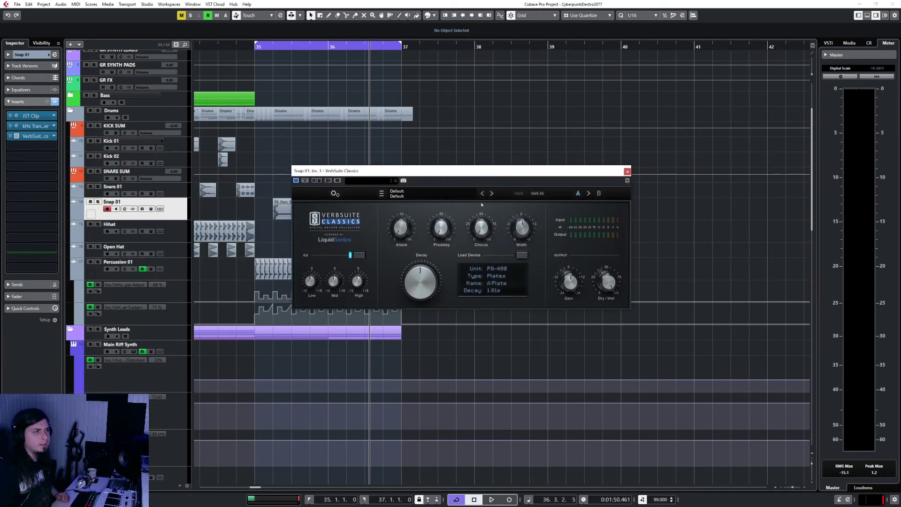
pyautogui.click(417, 194)
pyautogui.moveTo(189, 226)
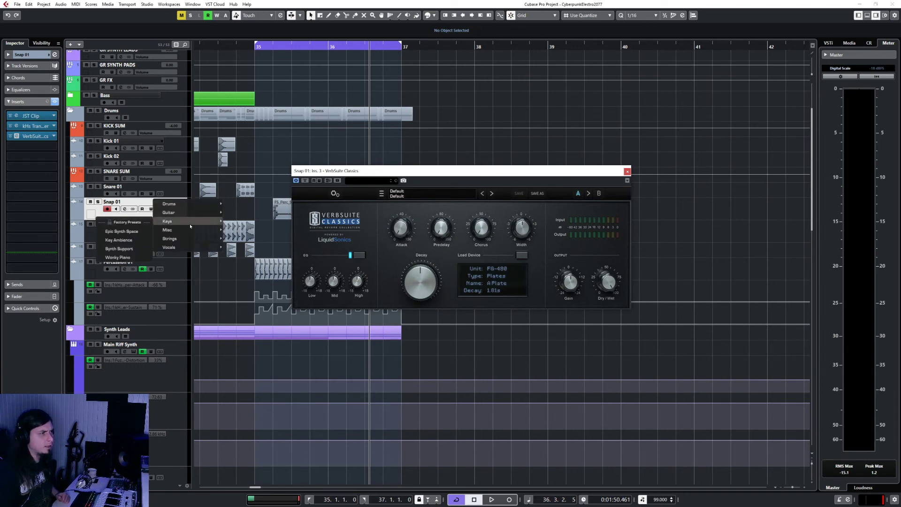
pyautogui.click(140, 230)
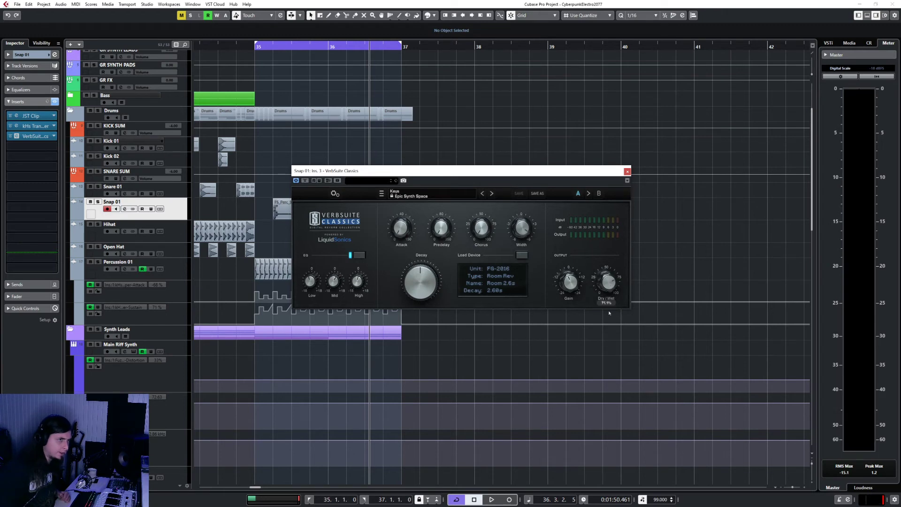
# - Audition the Epic Synth Space reverb on the looped snap in the full mix and soloed, and stop playback
pyautogui.click(281, 47)
pyautogui.press('space')
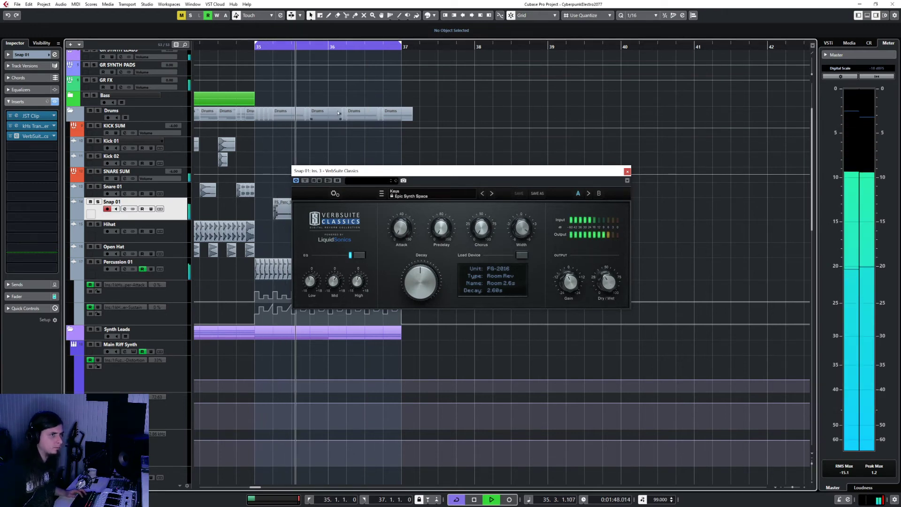
pyautogui.press('s')
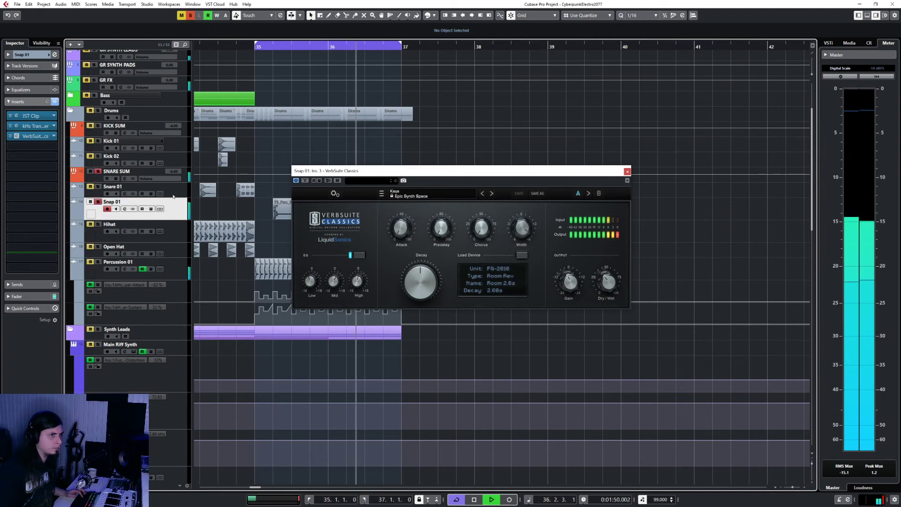
pyautogui.click(625, 172)
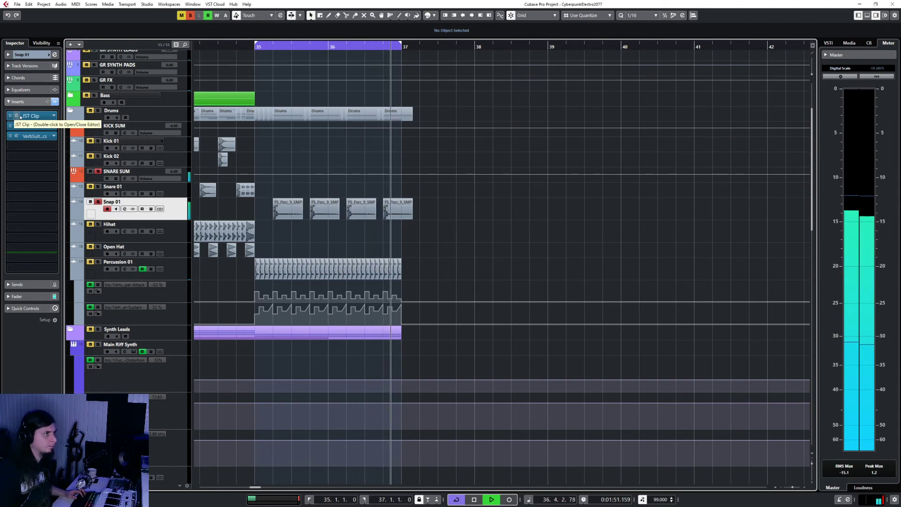
pyautogui.press('space')
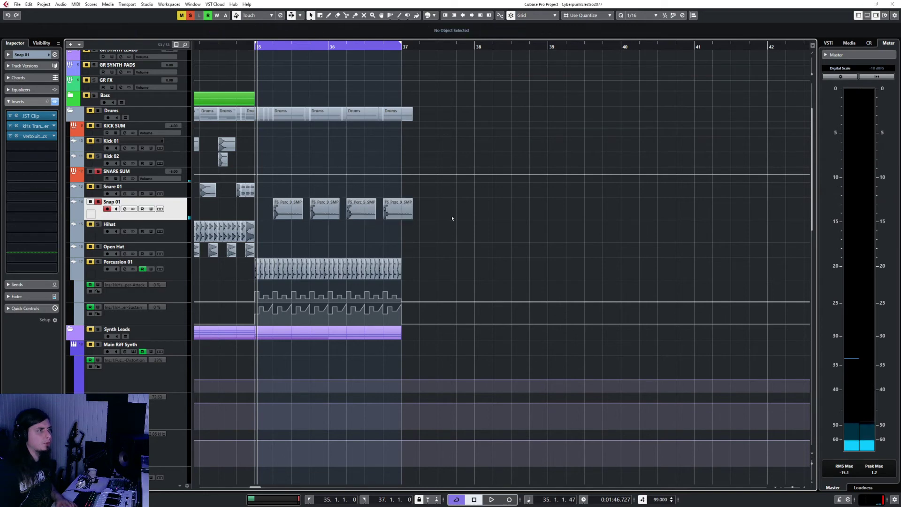
# - Turn off looping and render the four snap events in place with channel settings, a bars-and-beats tail and muted source events
pyautogui.click(456, 498)
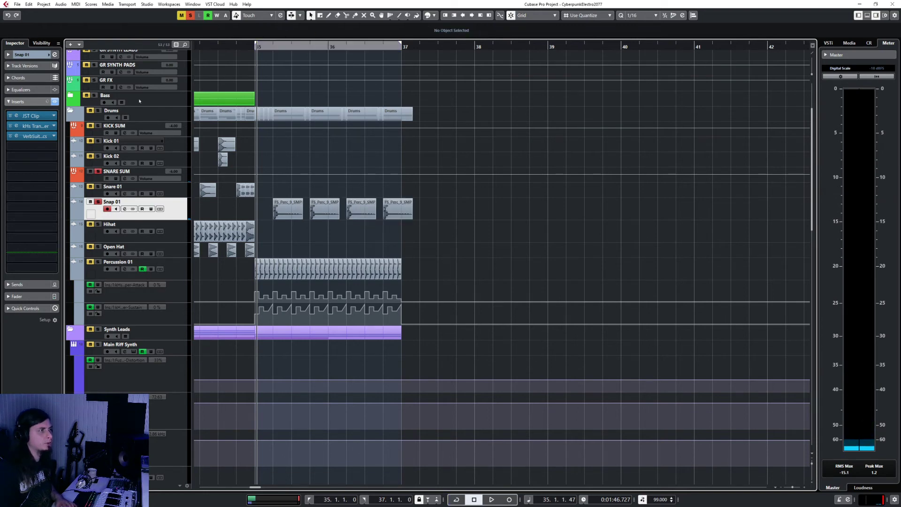
pyautogui.click(294, 207)
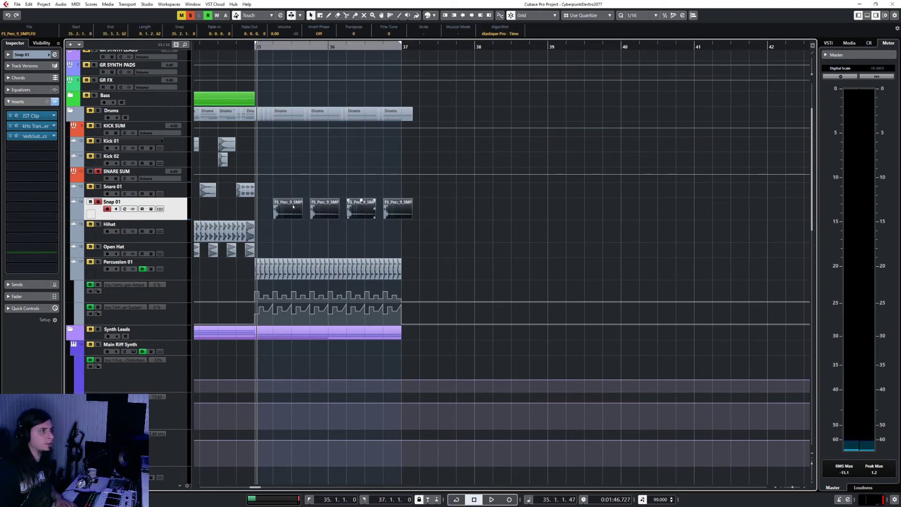
pyautogui.click(17, 4)
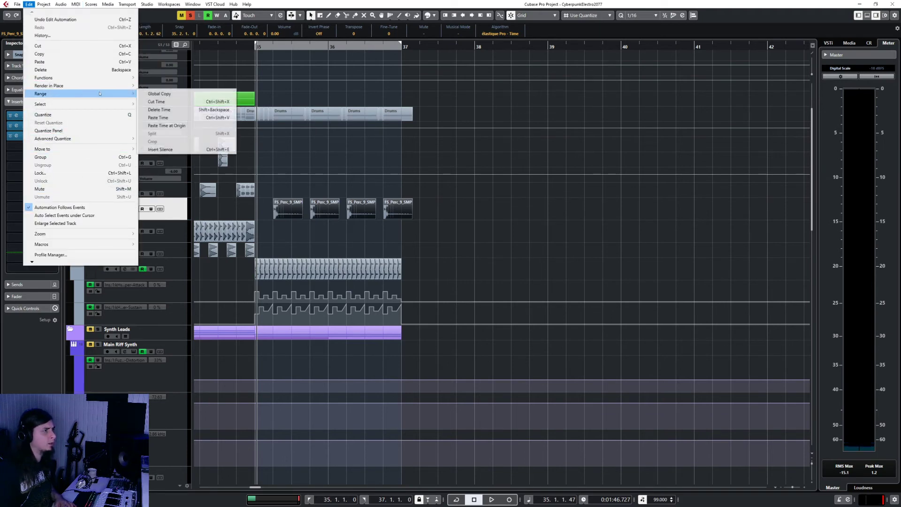
pyautogui.click(418, 282)
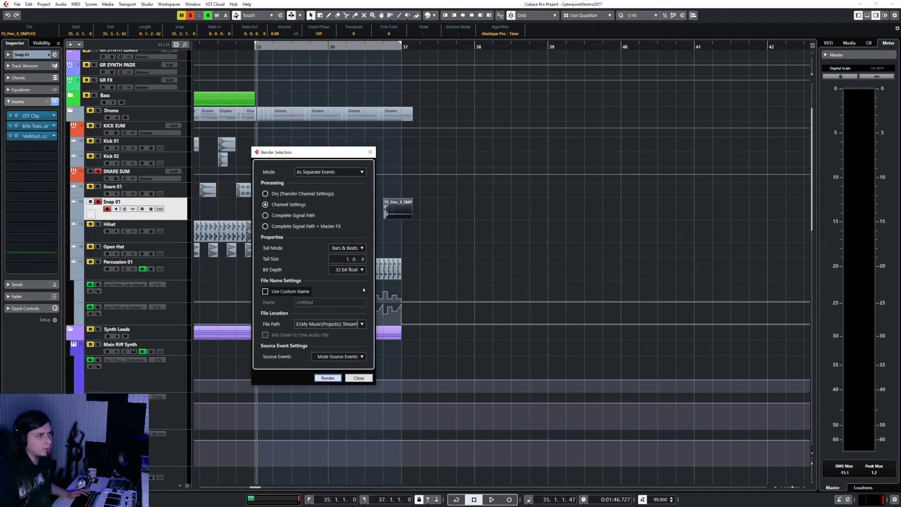
pyautogui.click(327, 378)
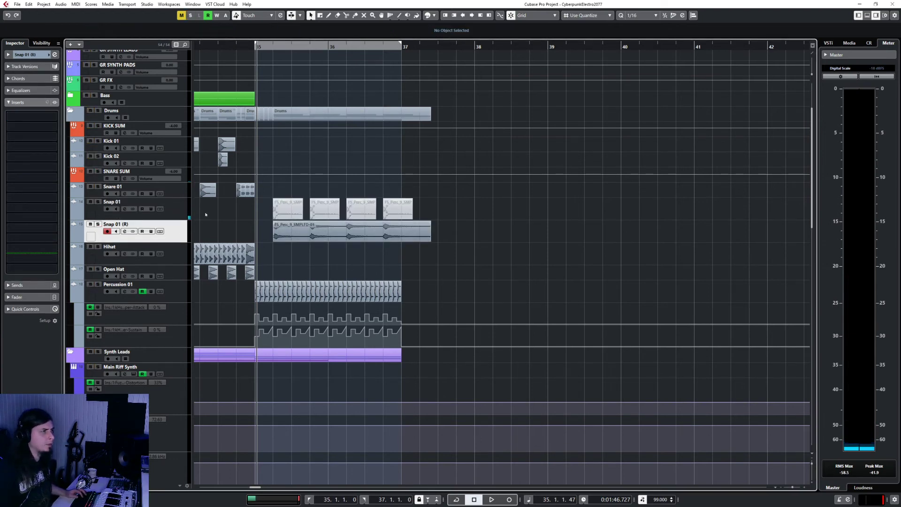
# - Review the JST Clip, Transient Shaper and VerbSuite Classics settings on the original Snap 01 track
pyautogui.click(234, 211)
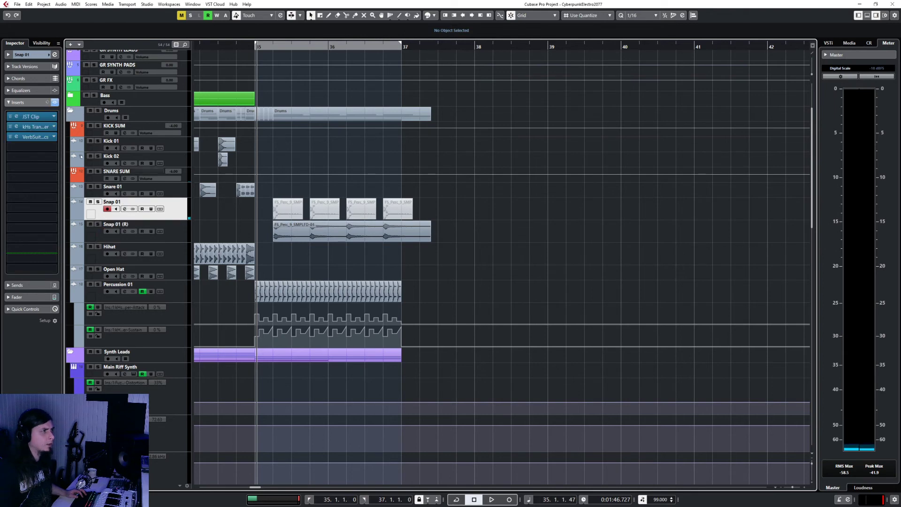
pyautogui.click(16, 118)
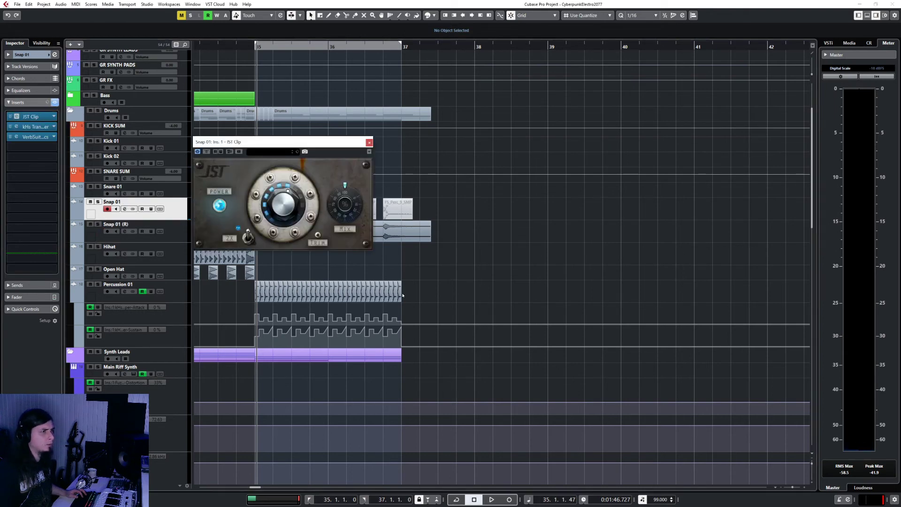
pyautogui.click(369, 142)
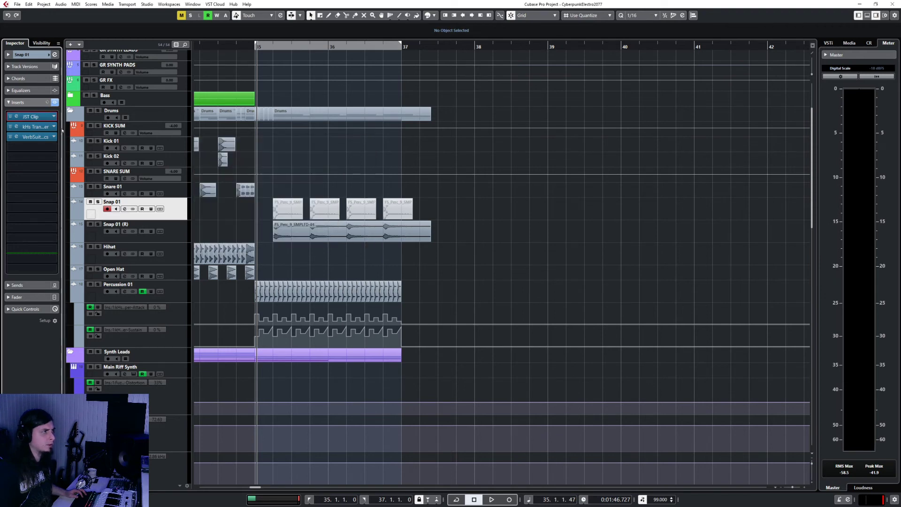
pyautogui.click(16, 126)
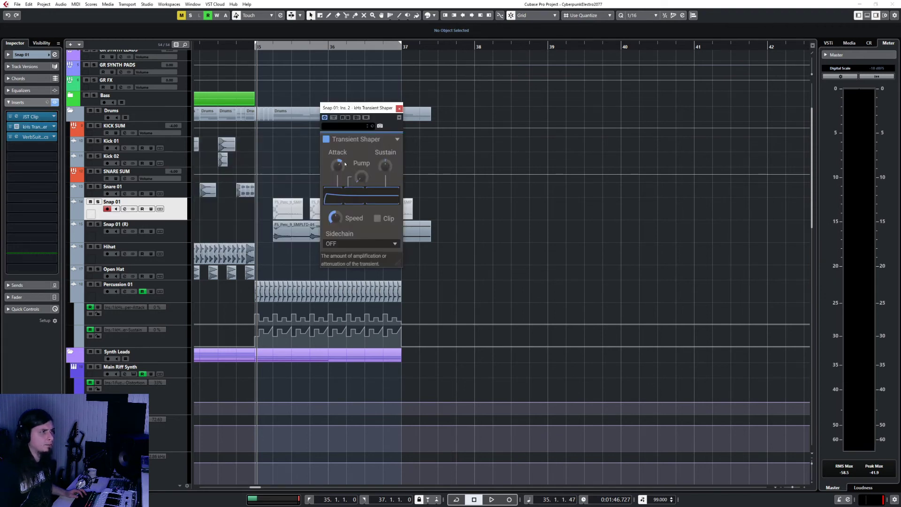
pyautogui.click(399, 108)
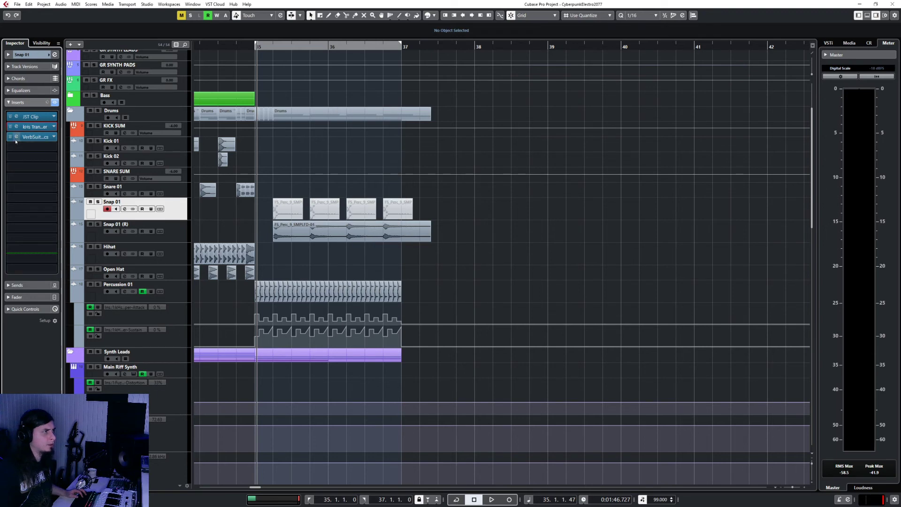
pyautogui.click(16, 137)
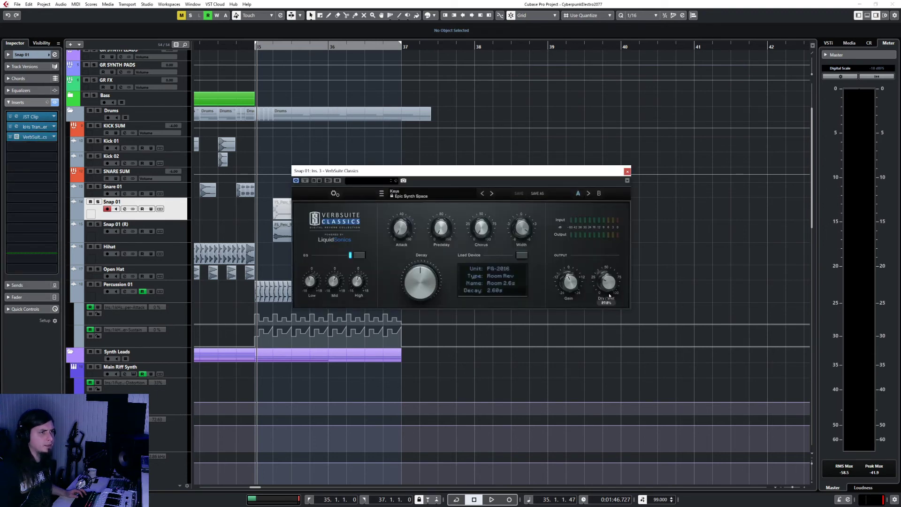
pyautogui.click(627, 172)
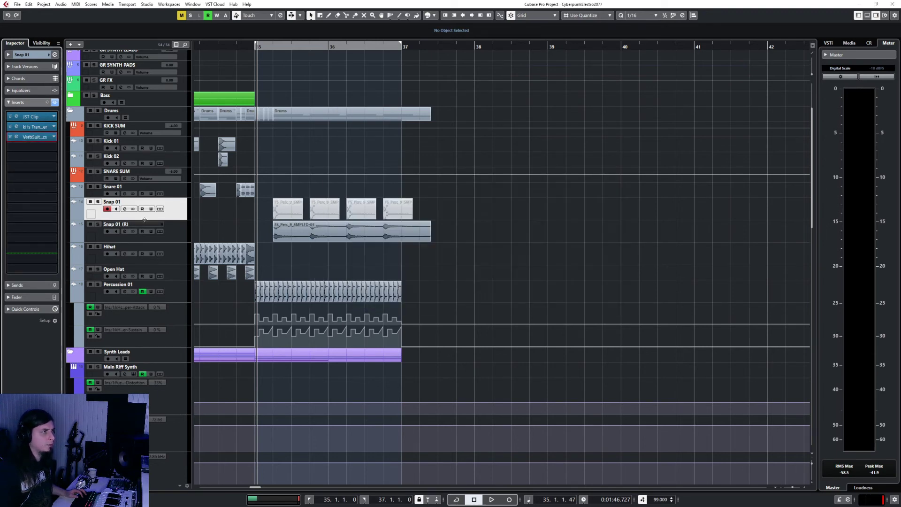
# - Reverse the rendered audio event on the Snap 01 (R) track in the sample editor
pyautogui.click(127, 224)
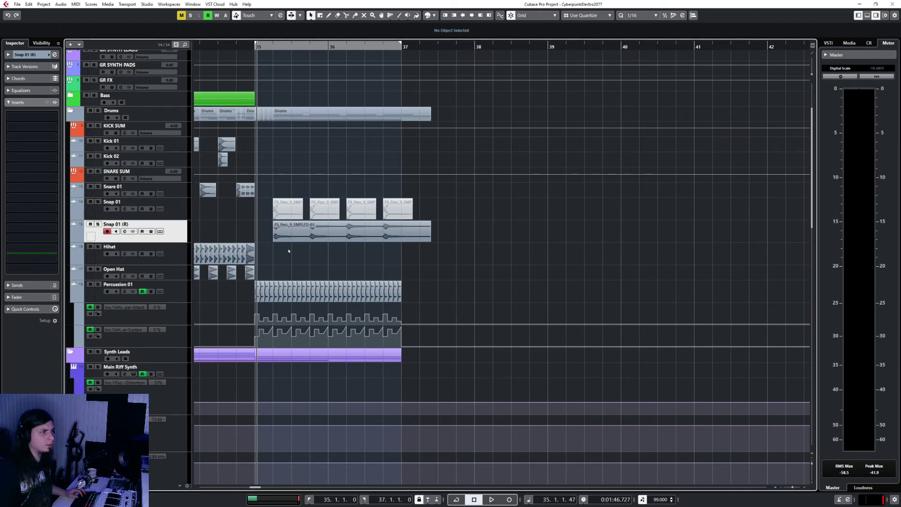
pyautogui.scroll(4, 289, 251)
pyautogui.rightClick(341, 243)
pyautogui.click(341, 242)
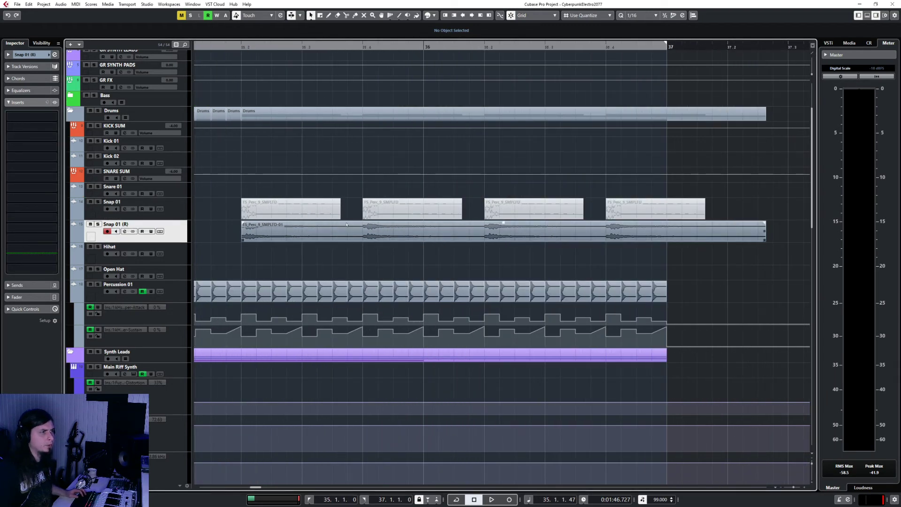
pyautogui.doubleClick(345, 224)
pyautogui.click(34, 145)
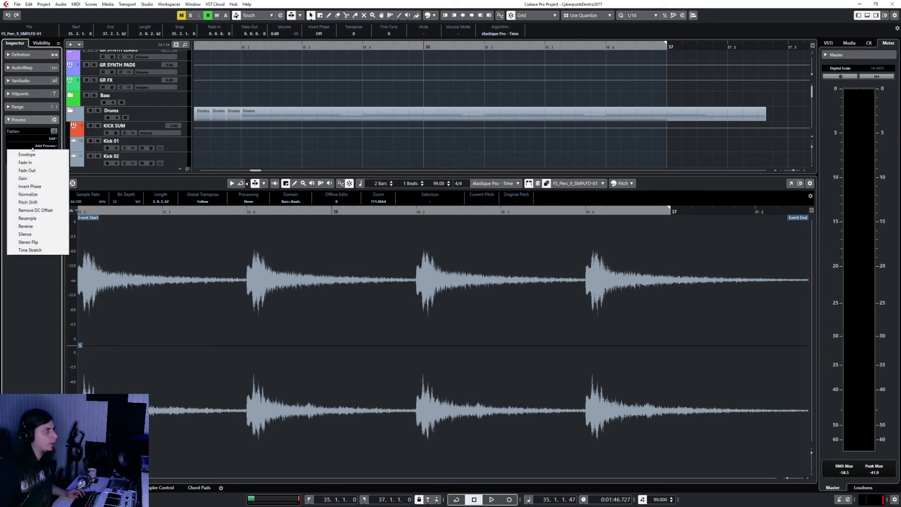
pyautogui.click(53, 226)
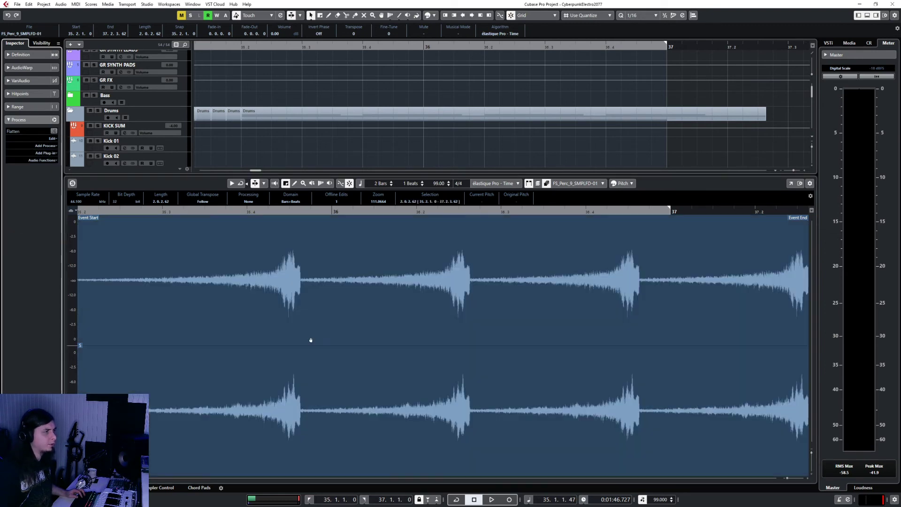
pyautogui.hotkey('ctrl', 'alt', 'e')
# - Move the reversed event earlier to start at 34.3.2.114 so its swells peak on the original snap hits
pyautogui.press('h')
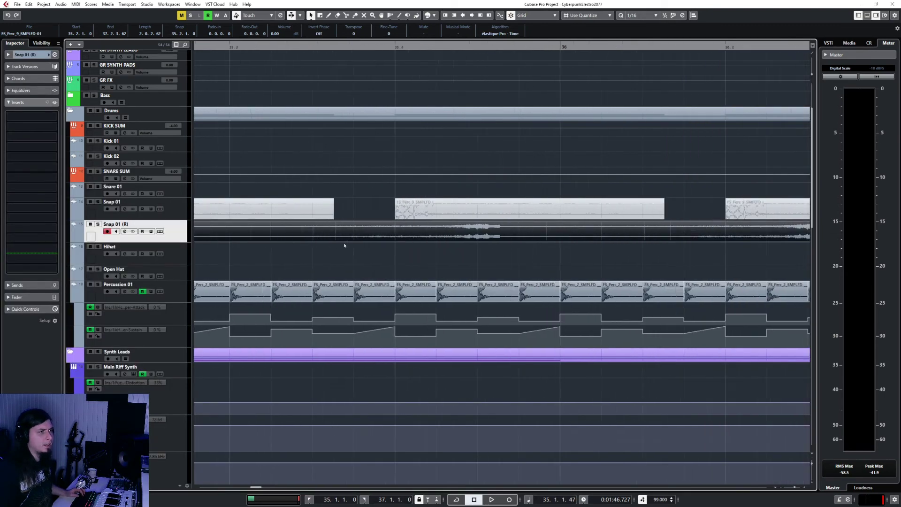
pyautogui.press('g')
pyautogui.press('g')
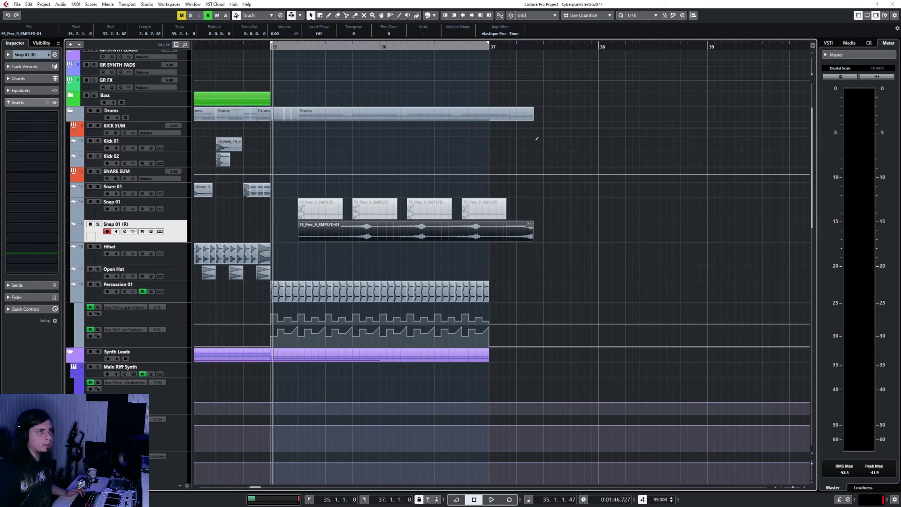
pyautogui.moveTo(385, 227); pyautogui.dragTo(317, 228)
pyautogui.scroll(2, 295, 246)
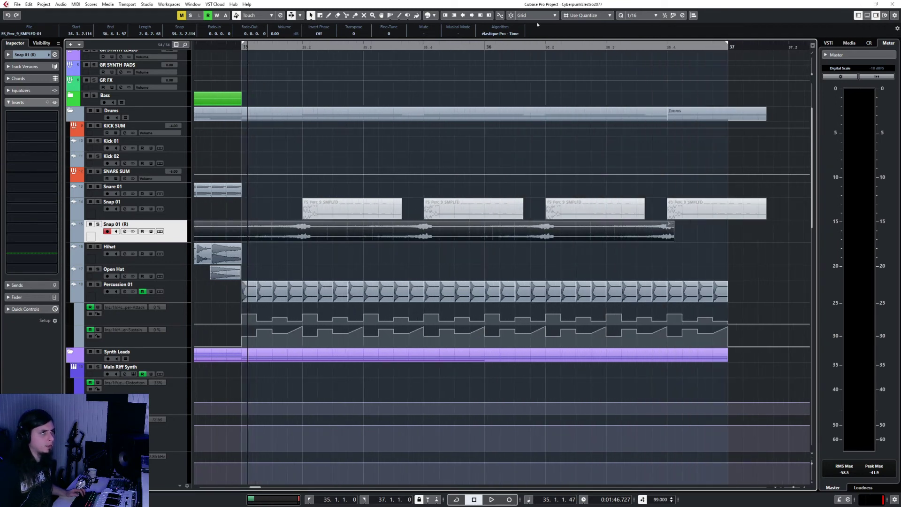
# - Unmute the four original snap events on the Snap 01 track
pyautogui.rightClick(333, 207)
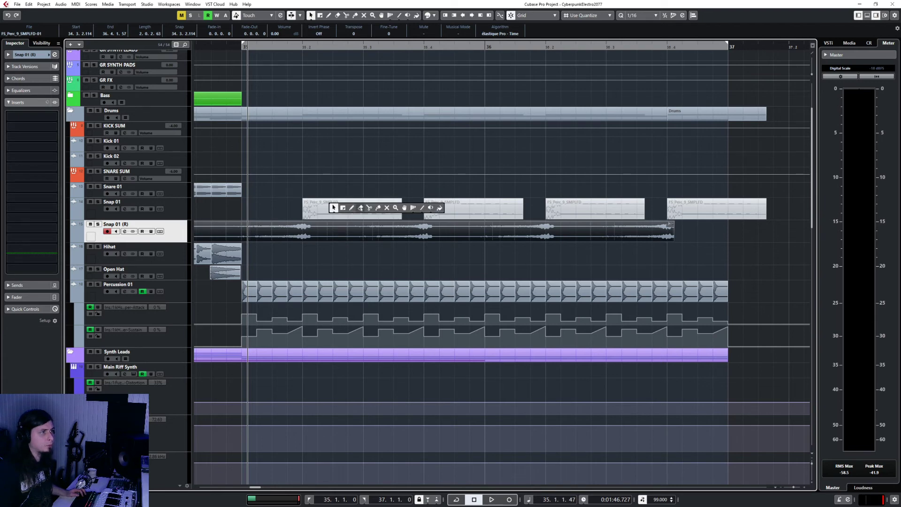
pyautogui.click(388, 211)
pyautogui.moveTo(388, 211); pyautogui.dragTo(748, 219)
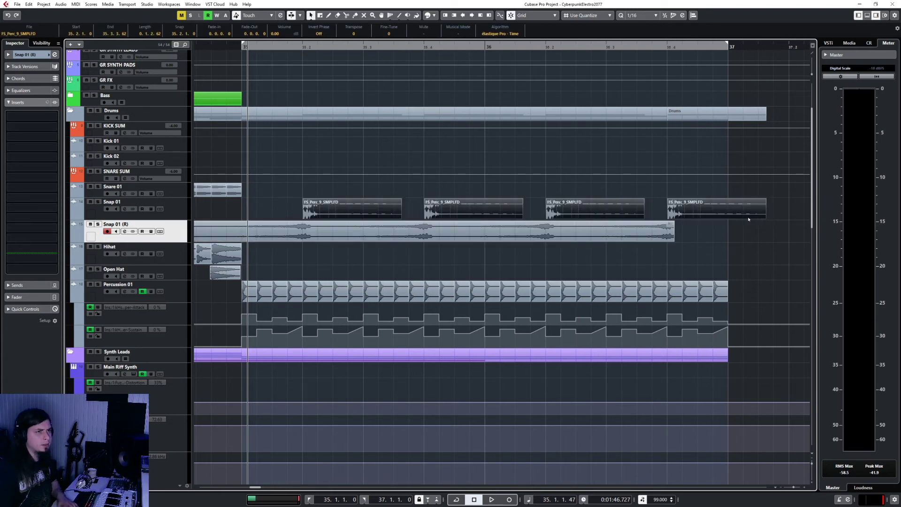
pyautogui.click(155, 207)
# - Split the reversed event on the Snap 01 (R) track at every beat from 35.3 through 36.3
pyautogui.rightClick(321, 241)
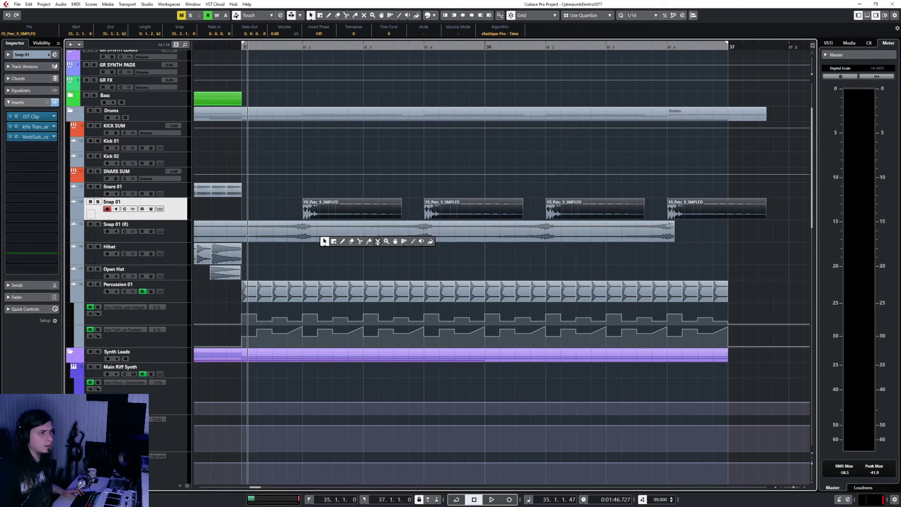
pyautogui.click(363, 242)
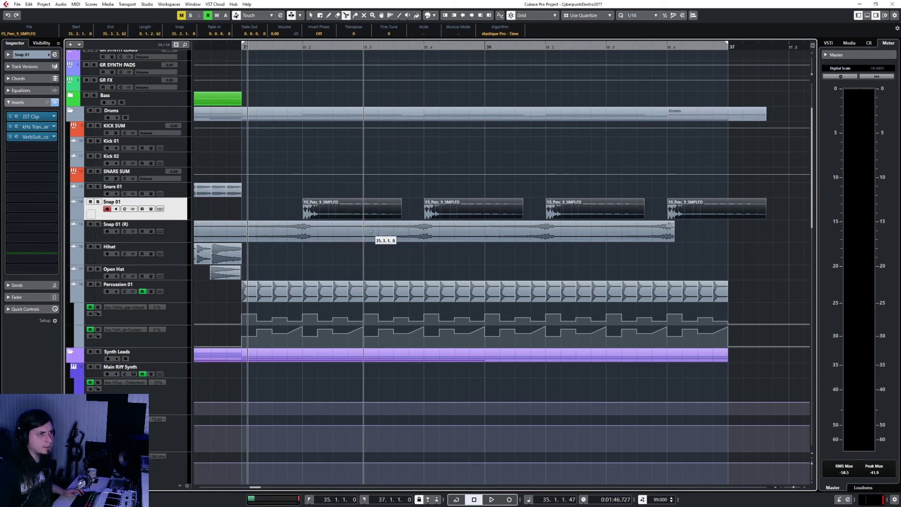
pyautogui.click(370, 231)
pyautogui.click(425, 232)
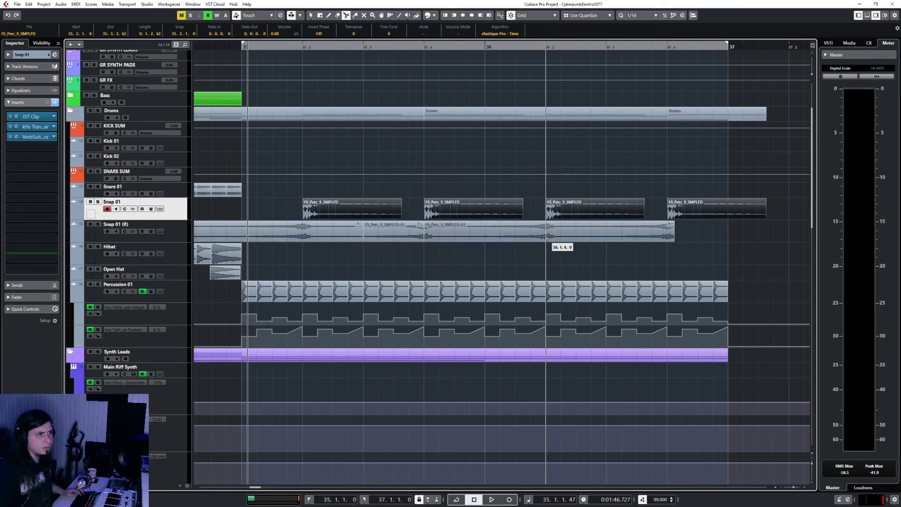
pyautogui.click(484, 234)
pyautogui.click(545, 234)
pyautogui.click(606, 234)
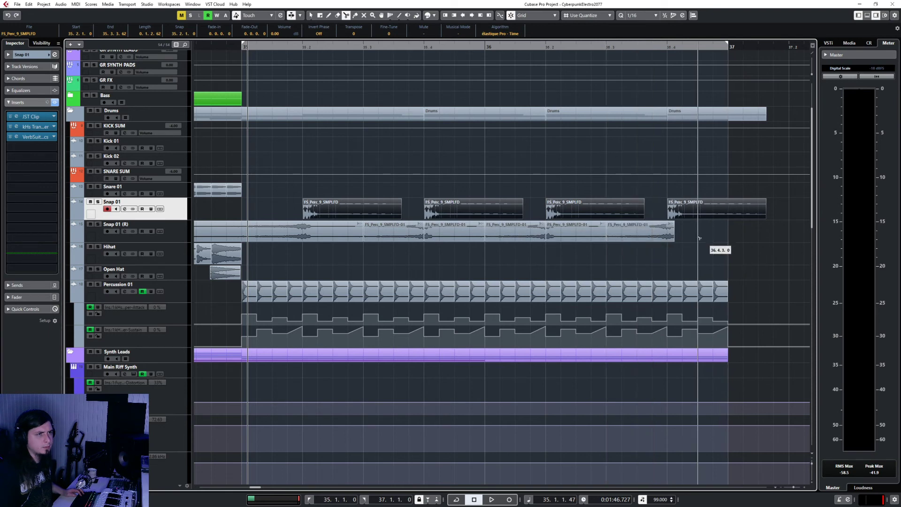
# - Trim the last reversed slice to end at 36.4 and delete the slices starting at 35.4 and 36.2
pyautogui.rightClick(666, 237)
pyautogui.click(592, 237)
pyautogui.click(670, 237)
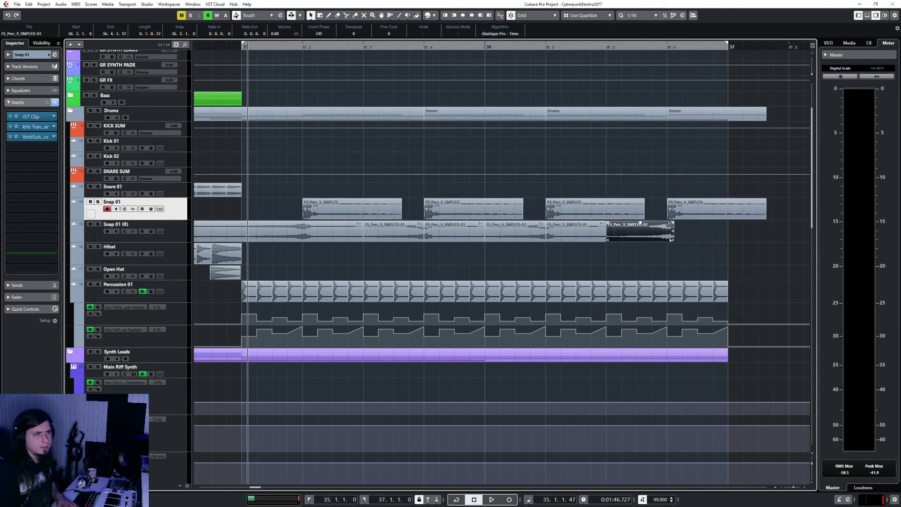
pyautogui.moveTo(670, 240); pyautogui.dragTo(666, 240)
pyautogui.click(582, 237)
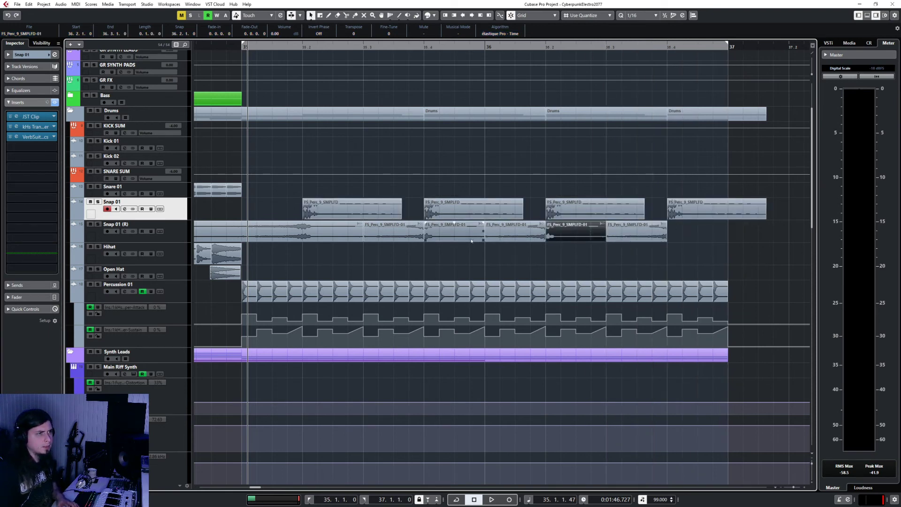
pyautogui.keyDown('shift'); pyautogui.click(452, 238); pyautogui.keyUp('shift')
pyautogui.press('Delete')
# - Split the first remaining reversed slice at beat 35.2, where the original snap hits
pyautogui.click(343, 237)
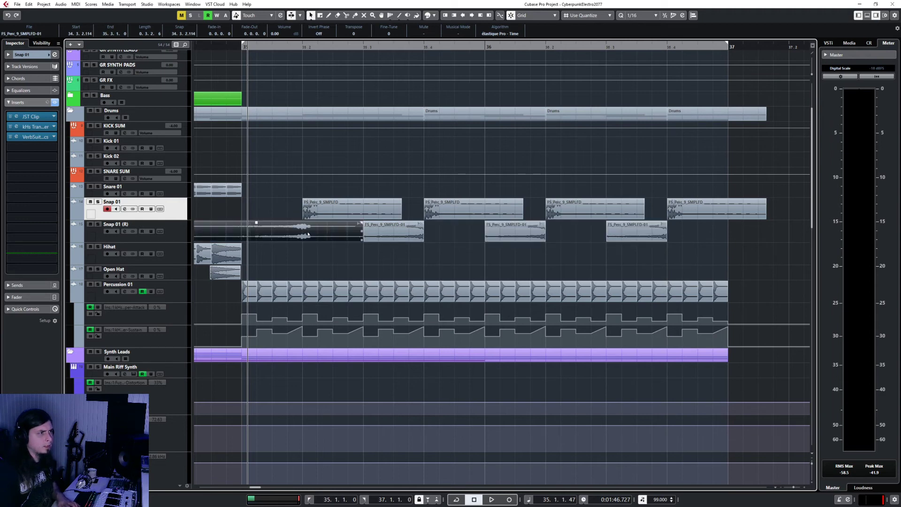
pyautogui.rightClick(343, 238)
pyautogui.click(343, 233)
pyautogui.click(302, 234)
pyautogui.rightClick(337, 237)
pyautogui.click(337, 233)
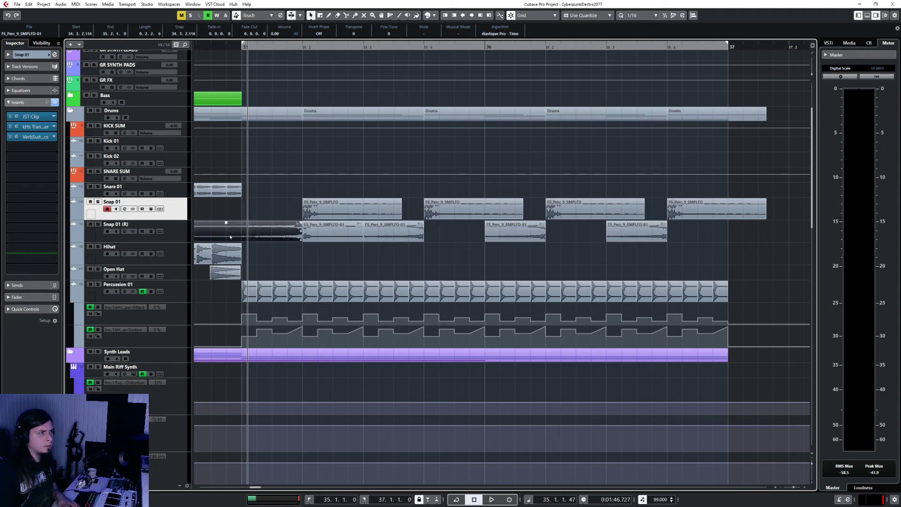
# - Split the lead-in slice at bar 35, then delete its part before the bar and the slice between 35.2 and 35.3
pyautogui.rightClick(266, 236)
pyautogui.click(265, 235)
pyautogui.click(242, 233)
pyautogui.click(218, 233)
pyautogui.press('Delete')
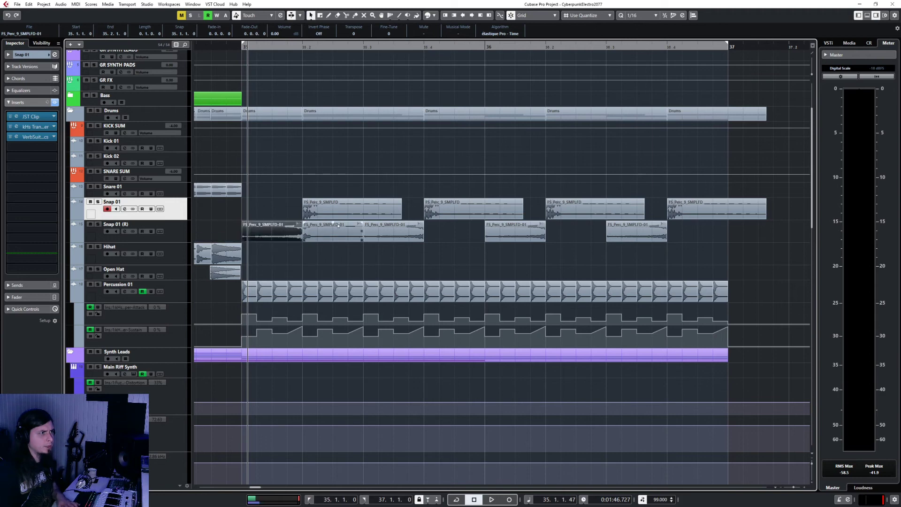
pyautogui.click(341, 240)
pyautogui.press('Delete')
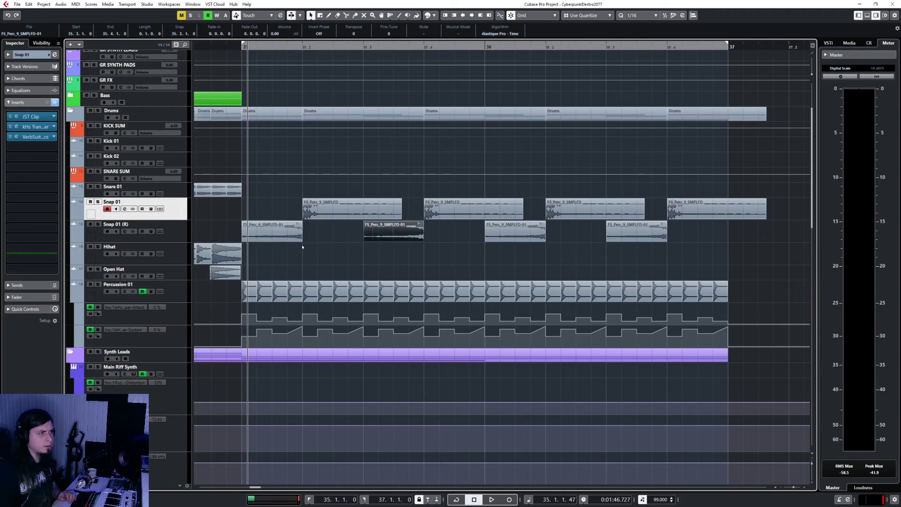
# - Add fade-ins of about 0.0.3.73 to the four reversed swells and play the section from just before bar 35
pyautogui.moveTo(264, 250); pyautogui.dragTo(629, 233)
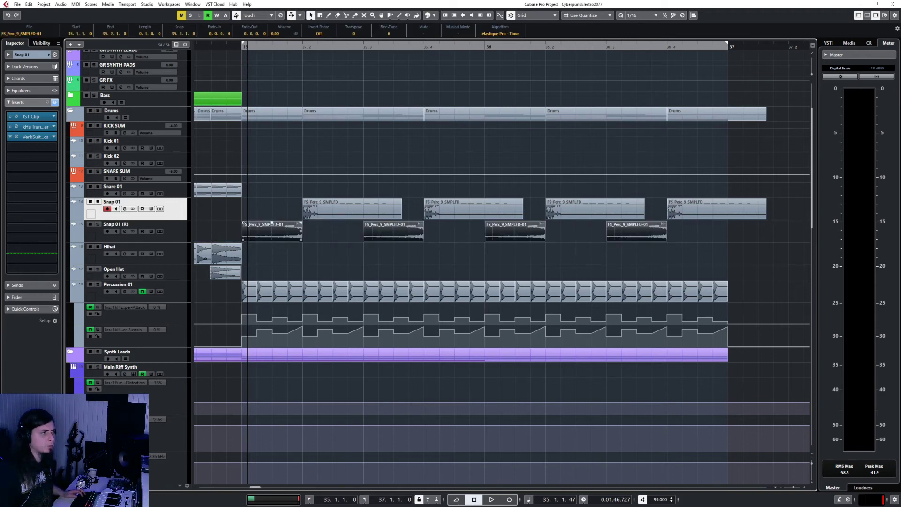
pyautogui.moveTo(243, 224); pyautogui.dragTo(297, 225)
pyautogui.click(222, 48)
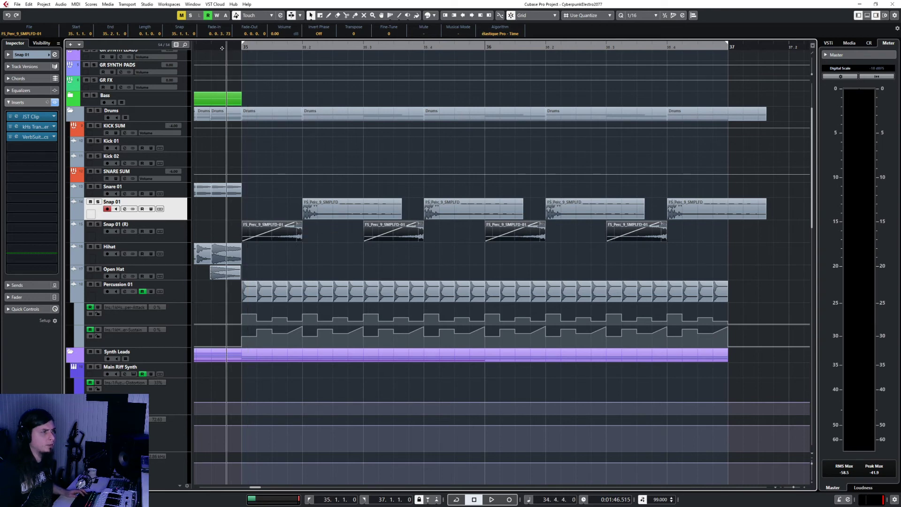
pyautogui.press('space')
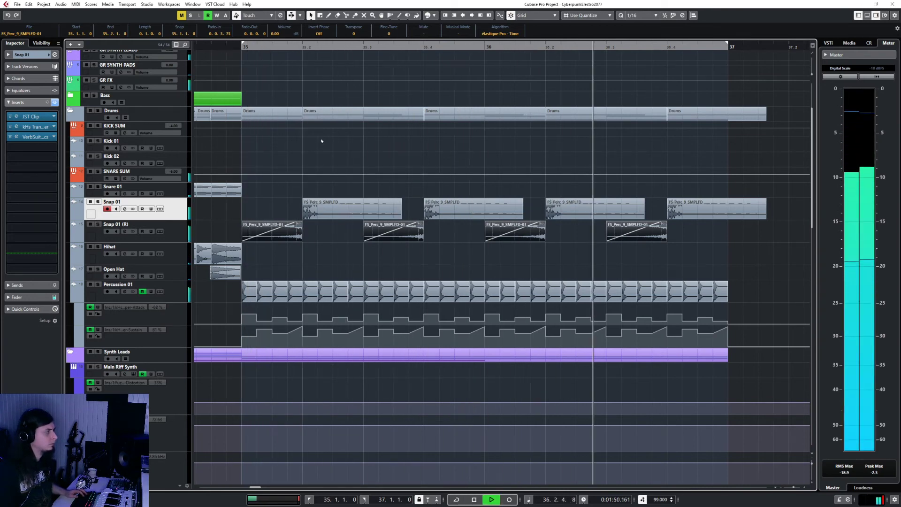
pyautogui.press('space')
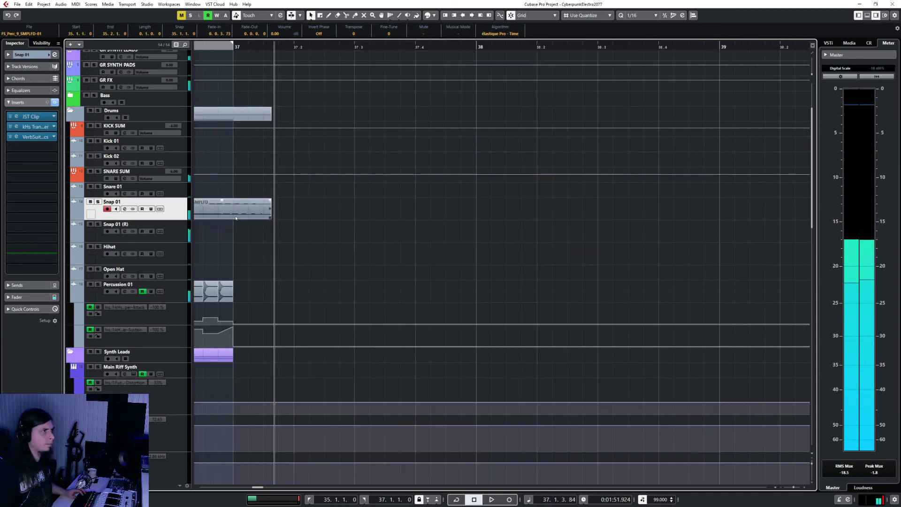
# - Solo the Snap 01 and Snap 01 (R) tracks and listen to the swells leading into the snaps
pyautogui.press('Down')
pyautogui.press('s')
pyautogui.hscroll(-6, 475, 56)
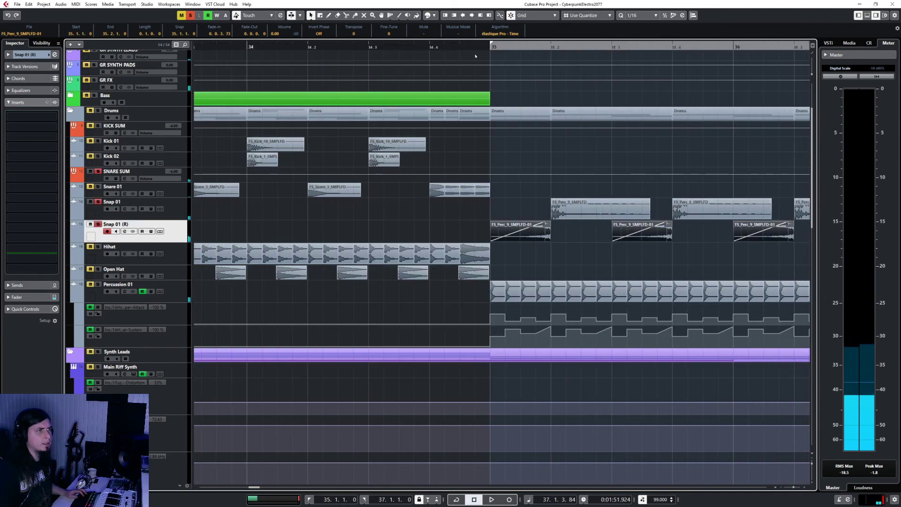
pyautogui.press('space')
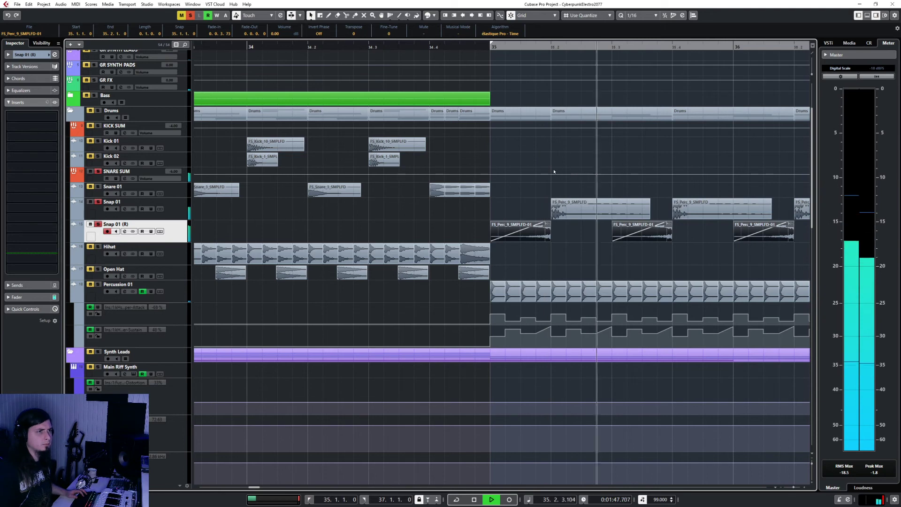
pyautogui.press('Up')
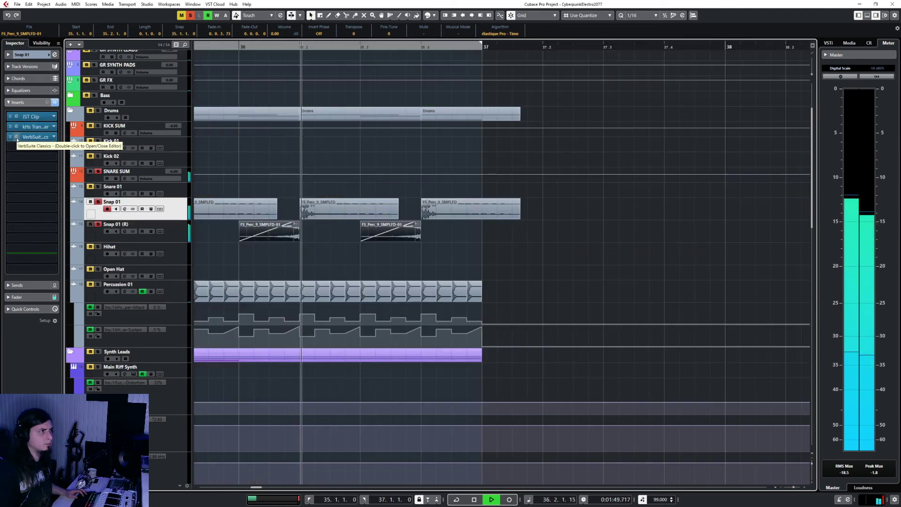
pyautogui.press('space')
# - Check the VerbSuite Classics reverb settings on the Snap 01 track and replay the soloed snaps from bar 35
pyautogui.doubleClick(17, 137)
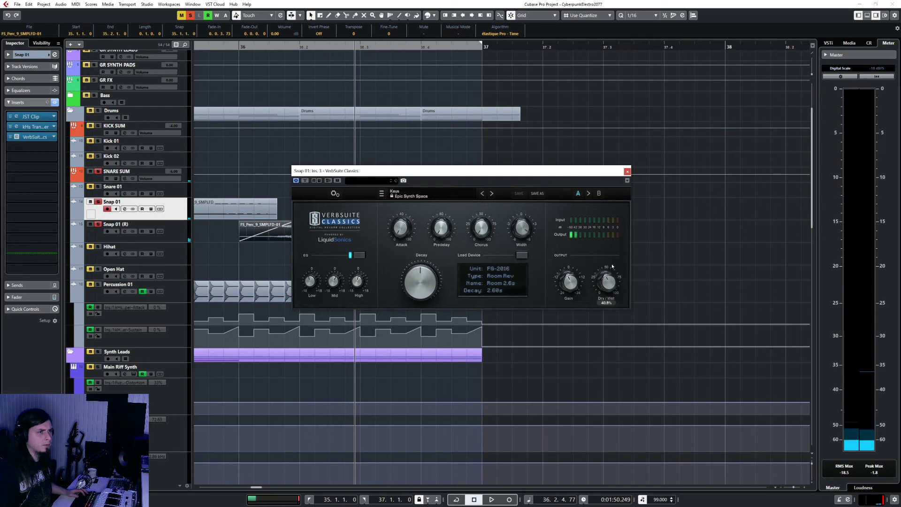
pyautogui.click(627, 171)
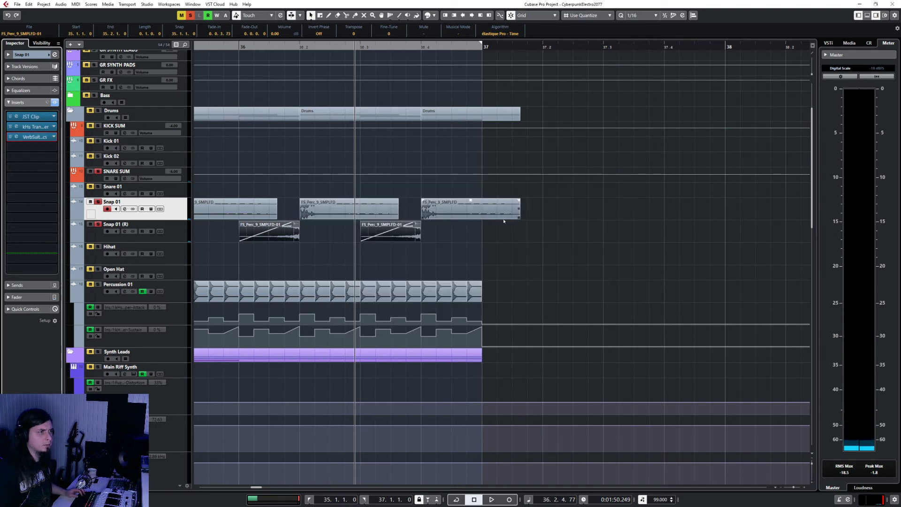
pyautogui.hscroll(-5, 356, 98)
pyautogui.click(367, 47)
pyautogui.press('space')
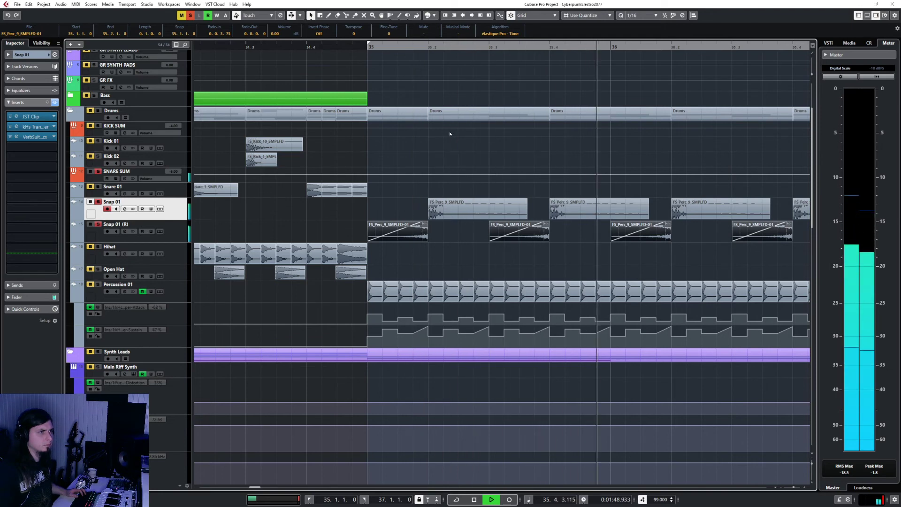
pyautogui.press('space')
pyautogui.click(419, 240)
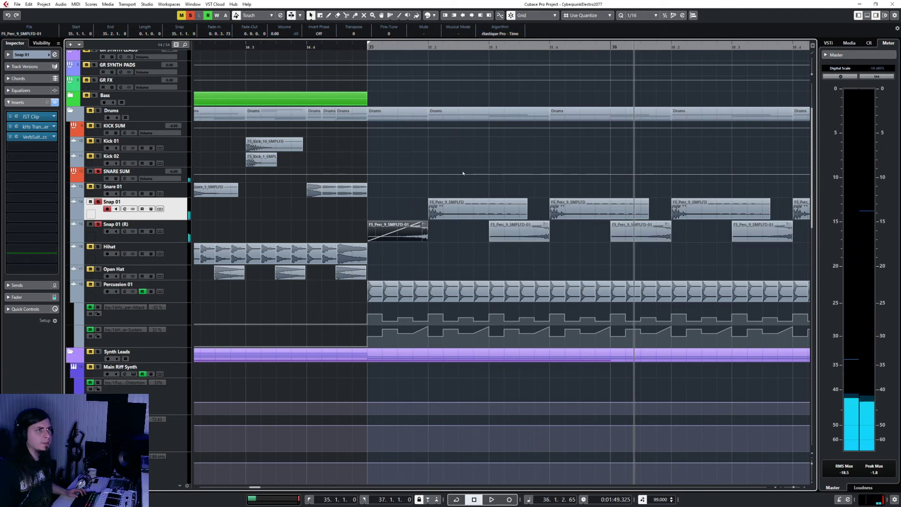
pyautogui.moveTo(392, 237); pyautogui.dragTo(407, 238)
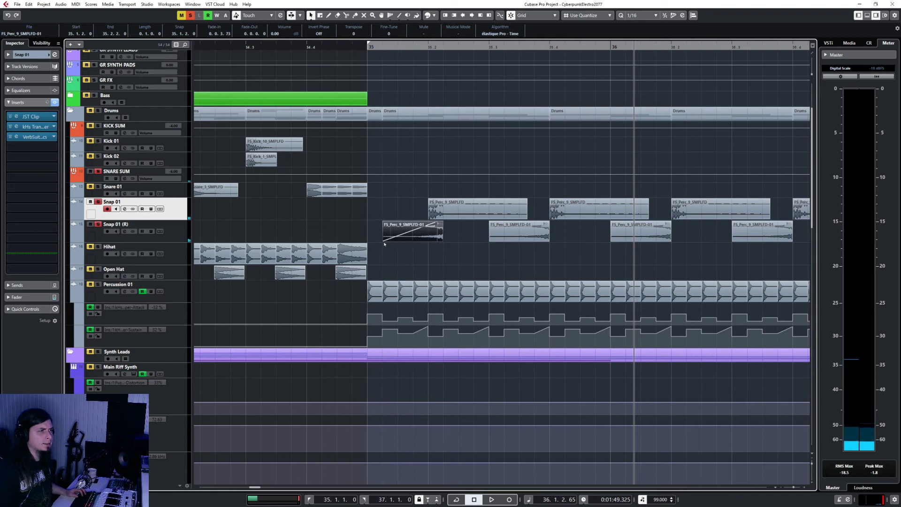
pyautogui.hotkey('ctrl', 'z')
# - Move the four reversed swells one sixteenth later and extend their starts back to the original beats
pyautogui.hscroll(2, 784, 233)
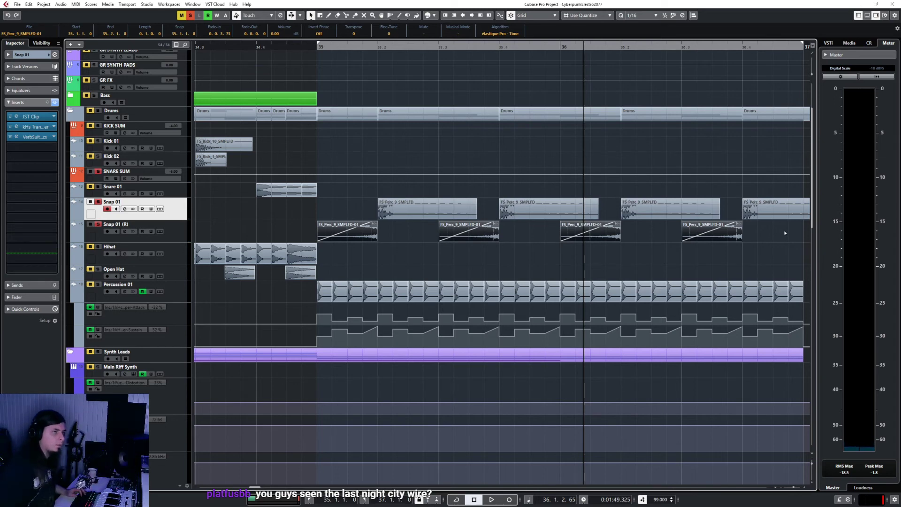
pyautogui.hotkey('ctrl', 'Right')
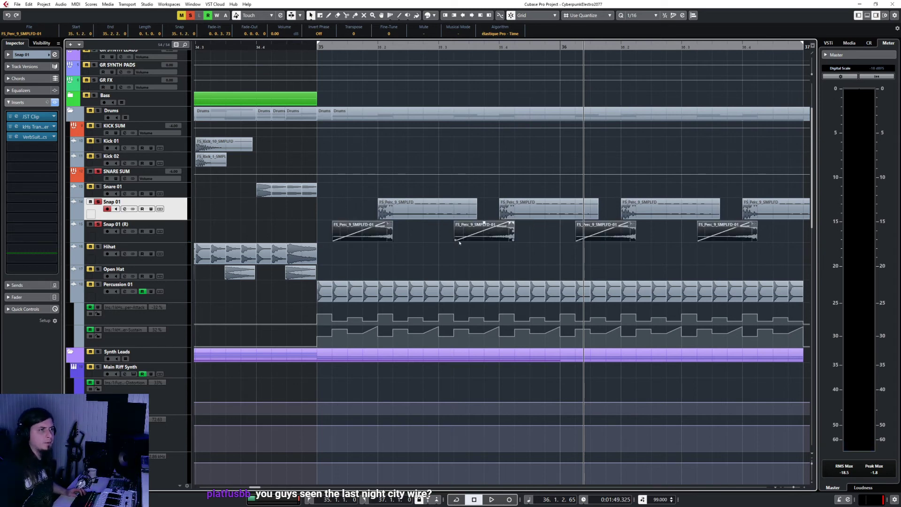
pyautogui.moveTo(454, 240); pyautogui.dragTo(442, 241)
pyautogui.click(390, 237)
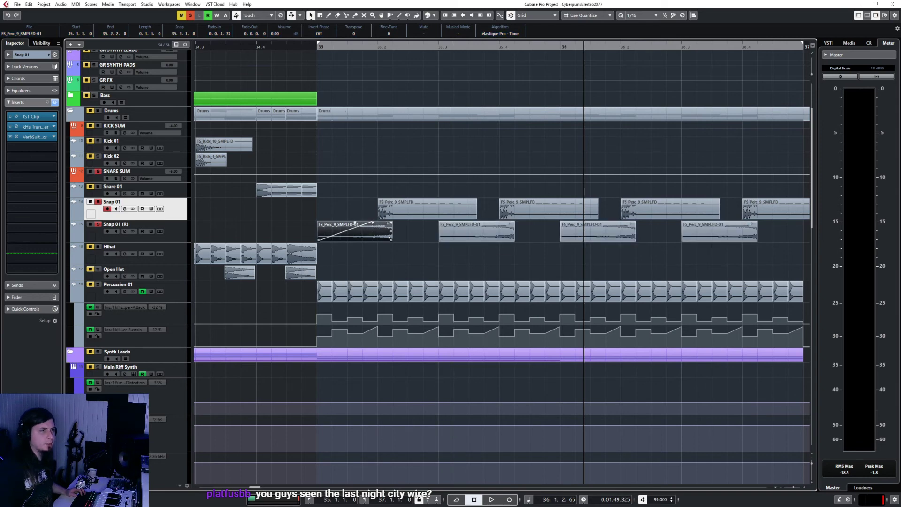
# - Trim the ends of the four swells to the snap hits and set their fade-ins to about 0.0.3.61
pyautogui.scroll(-1, 796, 251)
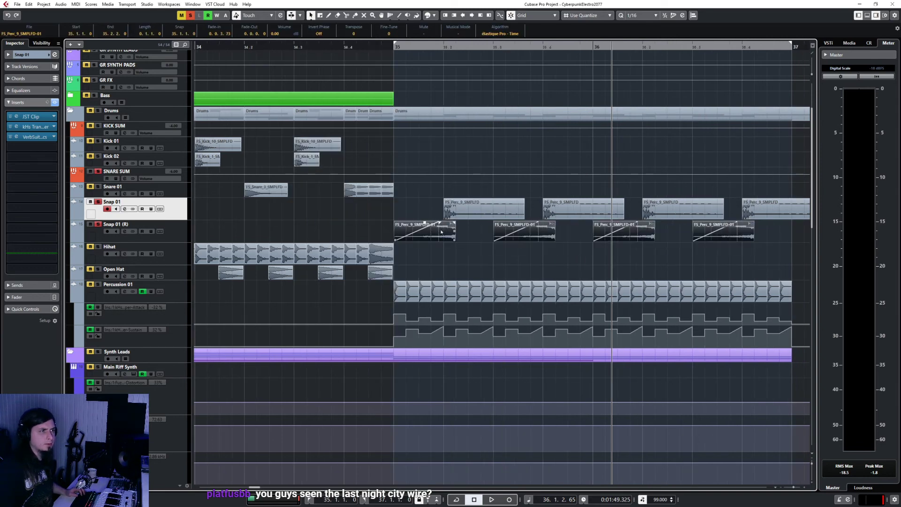
pyautogui.moveTo(453, 240)
pyautogui.mouseDown()
pyautogui.moveTo(503, 241)
pyautogui.moveTo(429, 239)
pyautogui.moveTo(443, 240)
pyautogui.mouseUp()
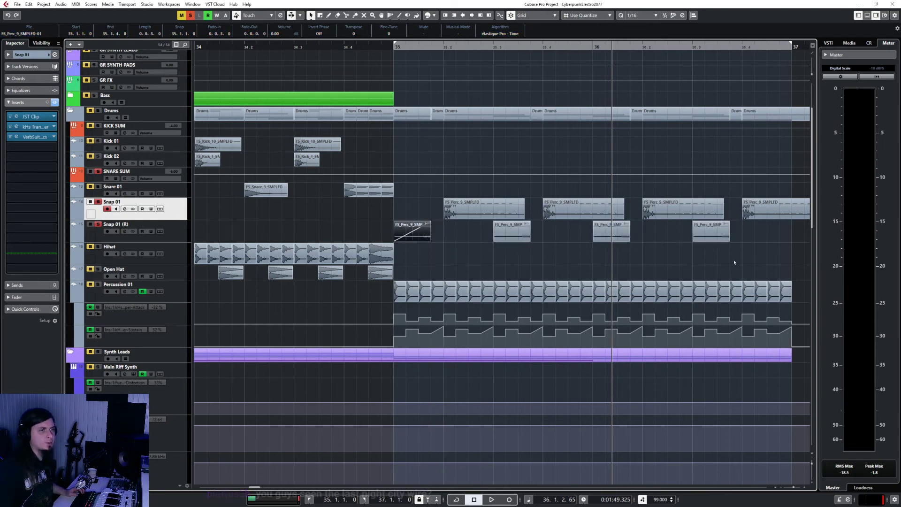
pyautogui.moveTo(429, 240); pyautogui.dragTo(437, 223)
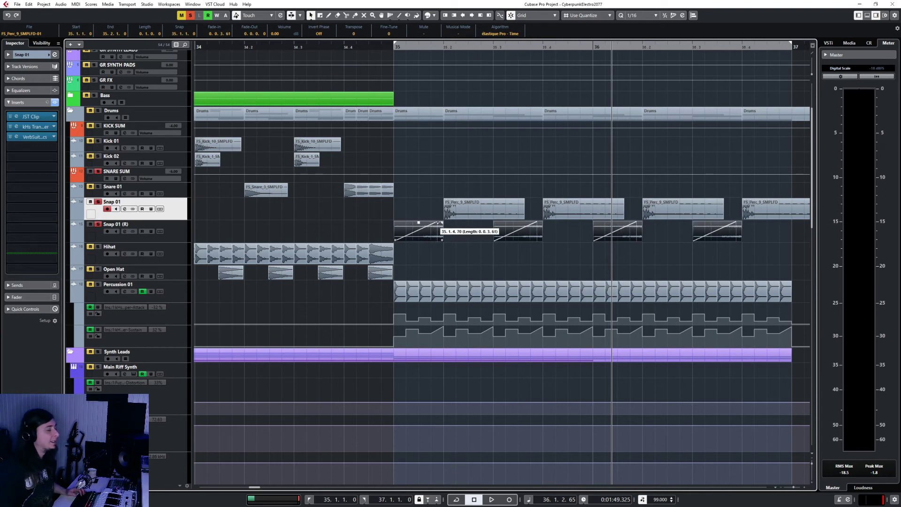
pyautogui.click(445, 256)
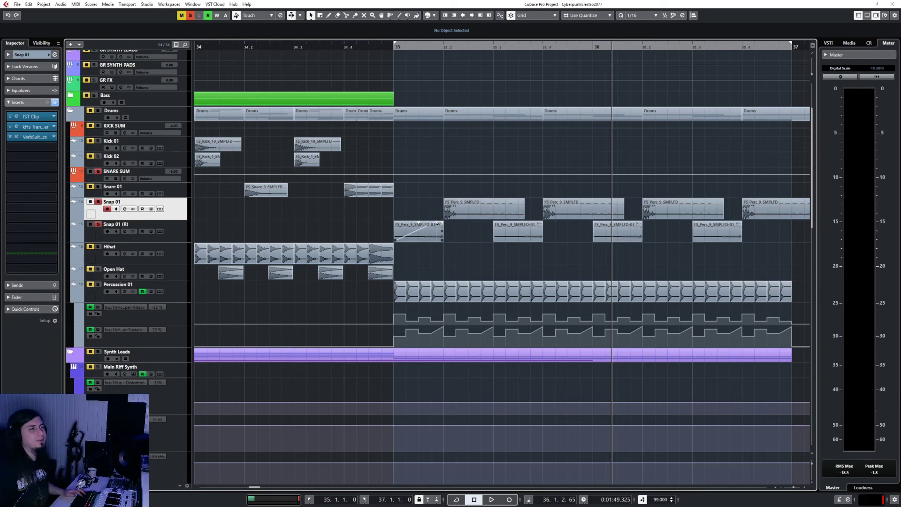
# - Unsolo the snap tracks and play the transition into bar 35 within the full mix
pyautogui.press('s')
pyautogui.click(185, 233)
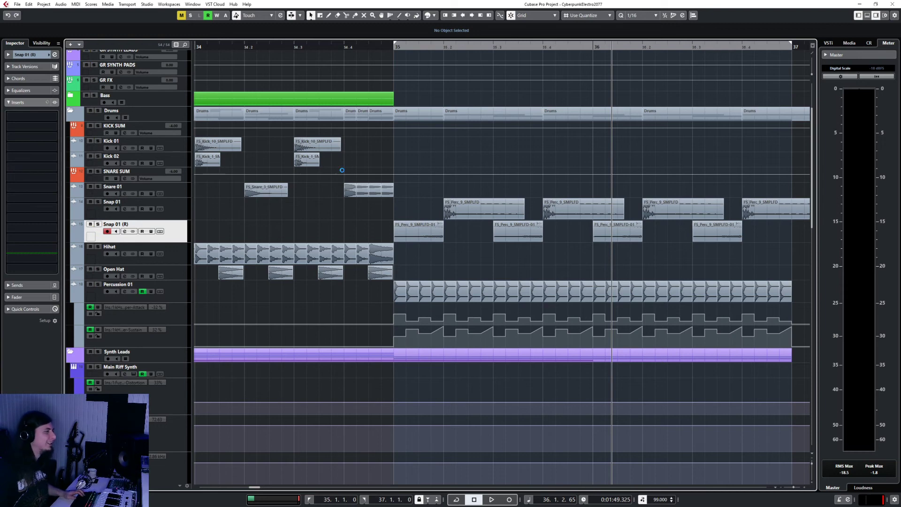
pyautogui.press('space')
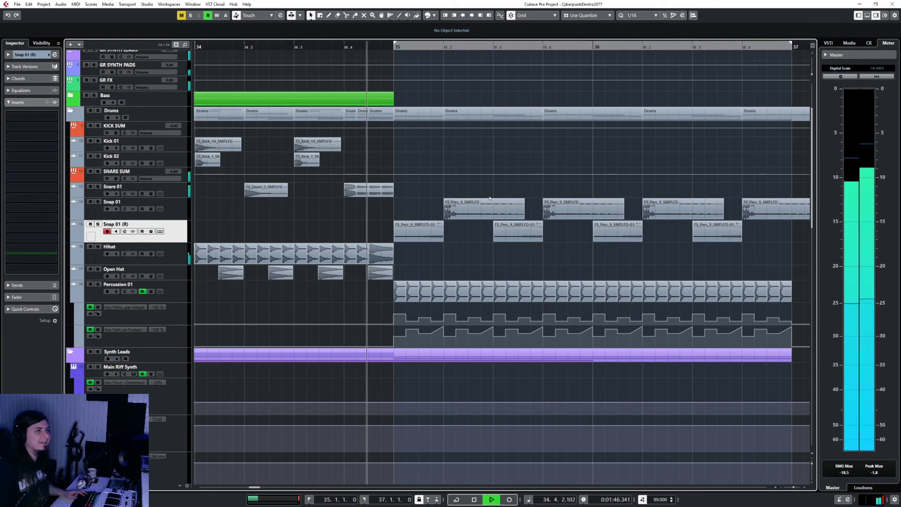
# - Solo Snap 01 and Snap 01 (R) together and listen to the adjusted swells through the end of the section
pyautogui.click(187, 214)
pyautogui.press('s')
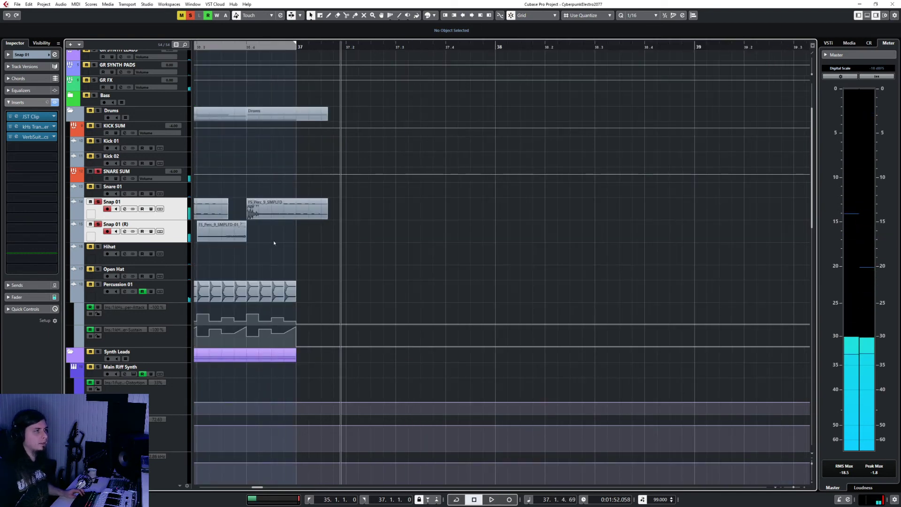
pyautogui.press('space')
# - Open the VerbSuite Classics reverb on Snap 01 and listen to the soloed snap tracks from just before bar 35
pyautogui.hscroll(-3, 278, 243)
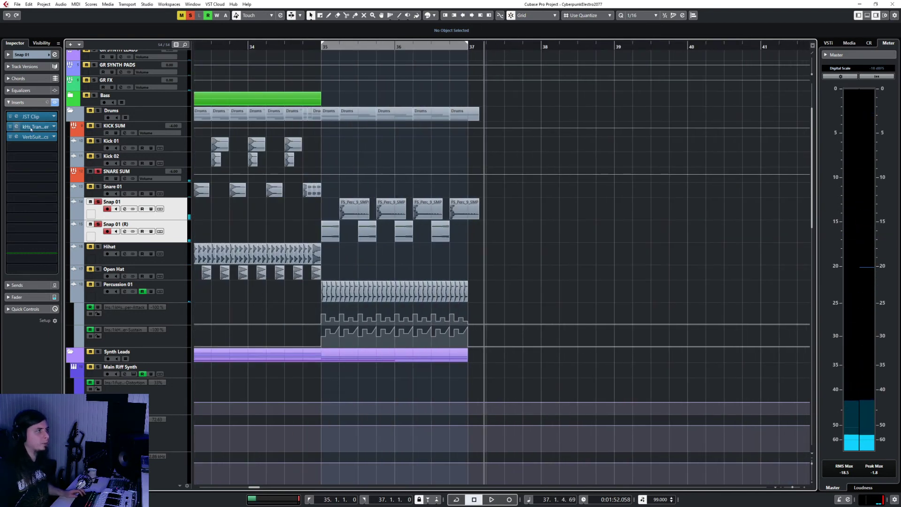
pyautogui.click(18, 137)
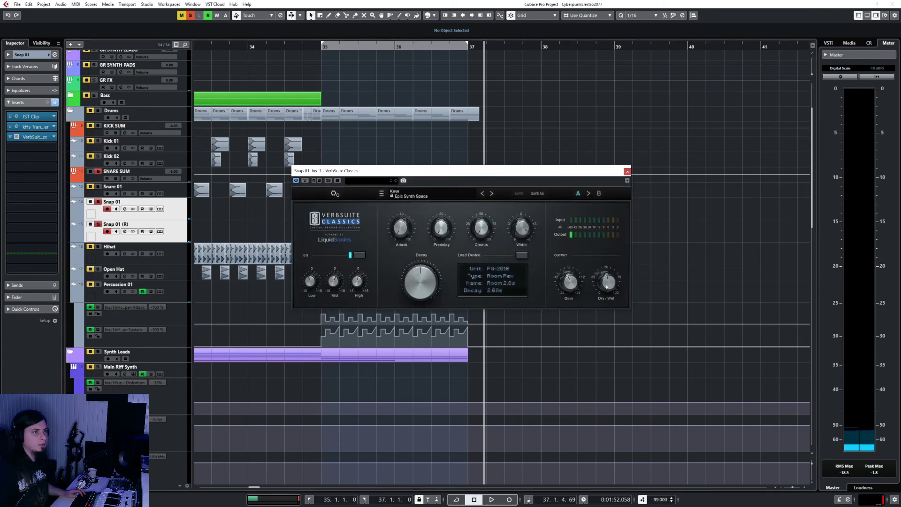
pyautogui.click(319, 53)
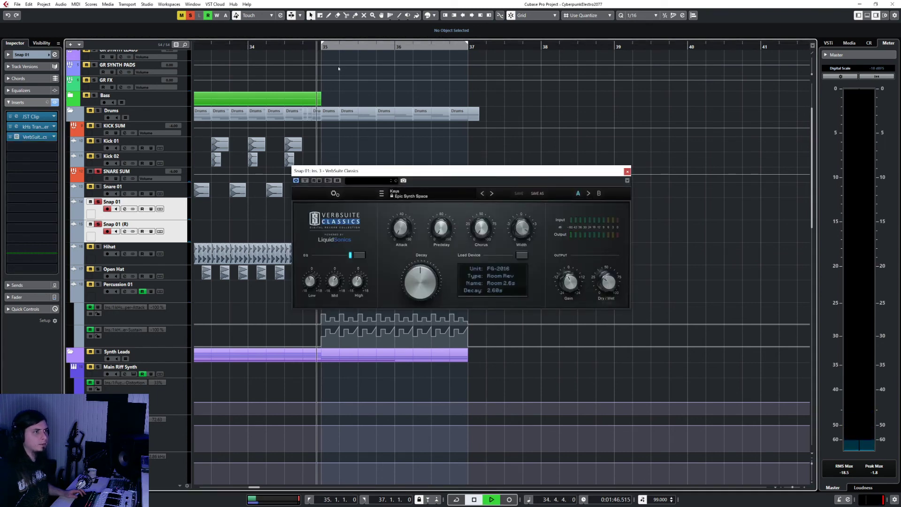
pyautogui.press('space')
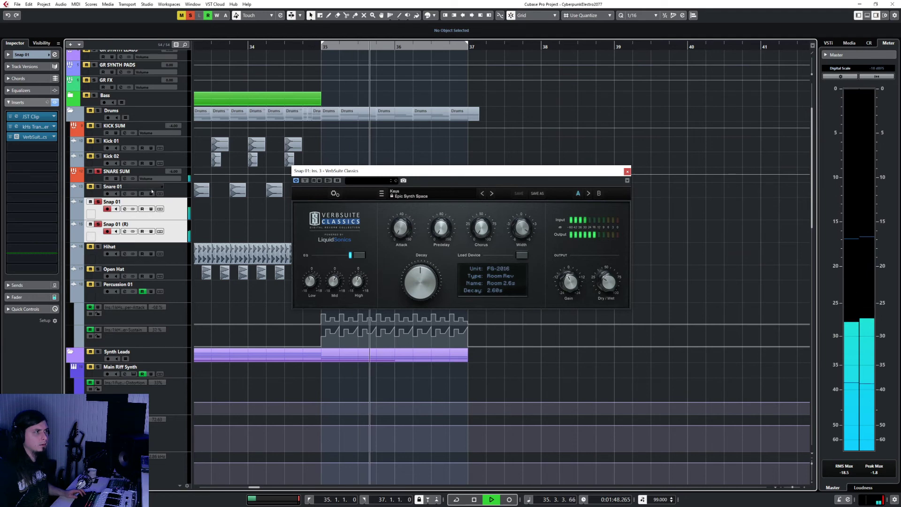
pyautogui.click(186, 237)
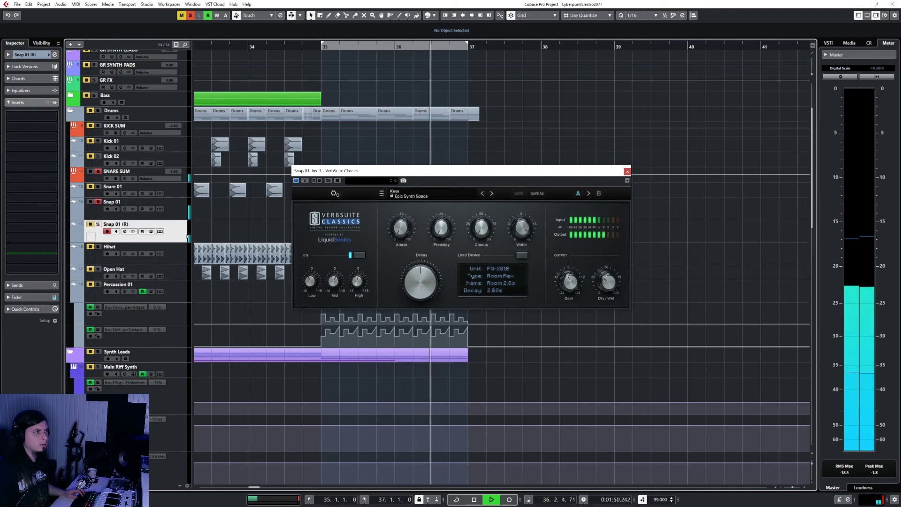
pyautogui.click(627, 171)
pyautogui.press('space')
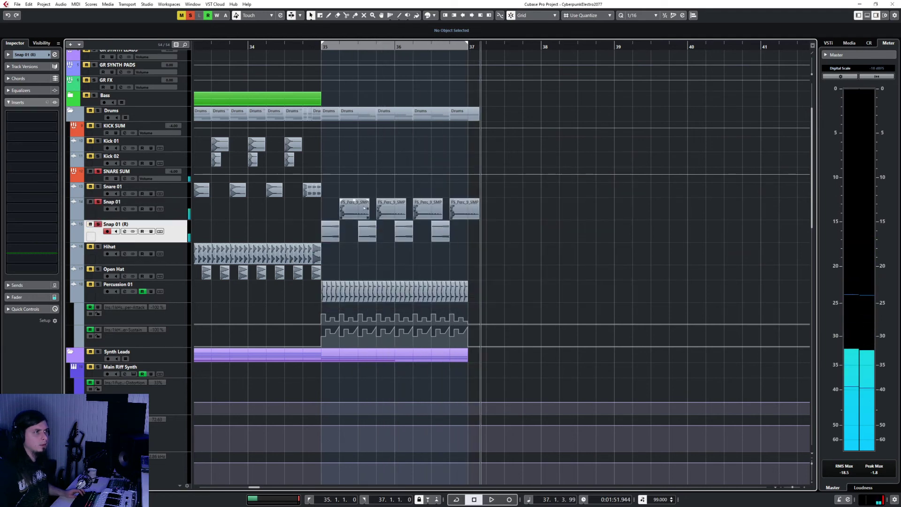
# - Trim the four Snap 01 hits to a length of 0.0.0.60 and give them fade-outs of 0.0.0.42
pyautogui.keyDown('ctrl'); pyautogui.scroll(3, 363, 207); pyautogui.keyUp('ctrl')
pyautogui.keyDown('ctrl'); pyautogui.scroll(-2, 363, 207); pyautogui.keyUp('ctrl')
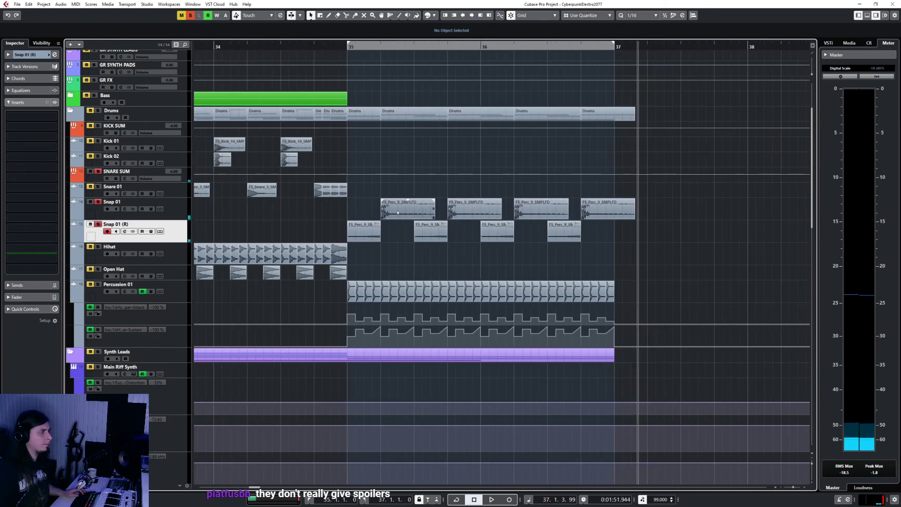
pyautogui.click(456, 216)
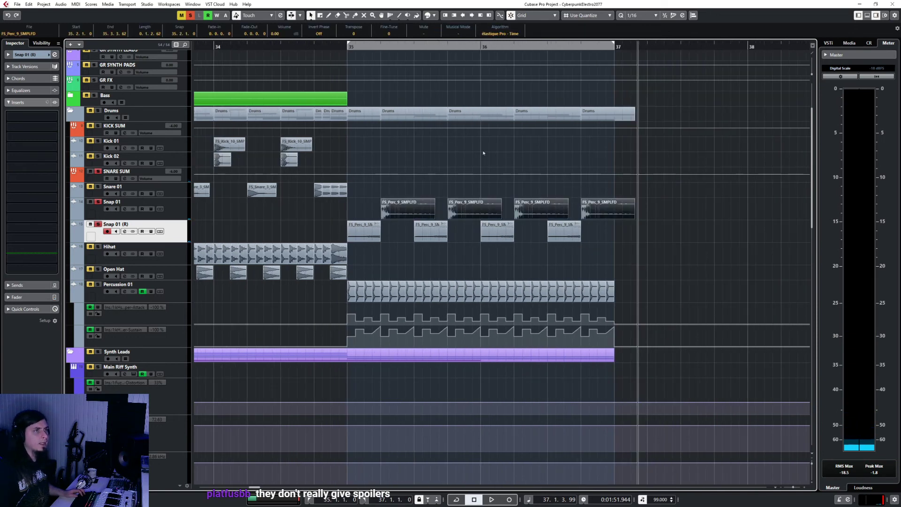
pyautogui.moveTo(433, 217); pyautogui.dragTo(385, 216)
pyautogui.scroll(5, 386, 207)
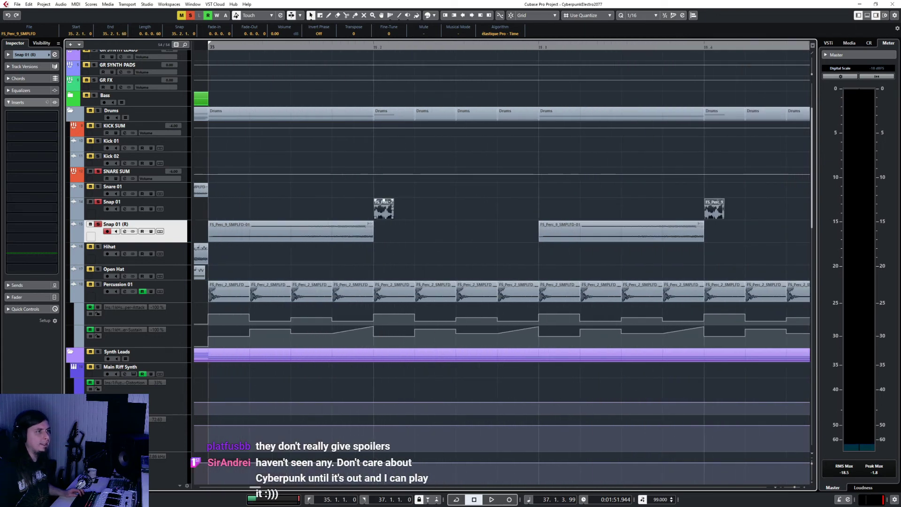
pyautogui.keyDown('ctrl'); pyautogui.scroll(-5, 414, 234); pyautogui.keyUp('ctrl')
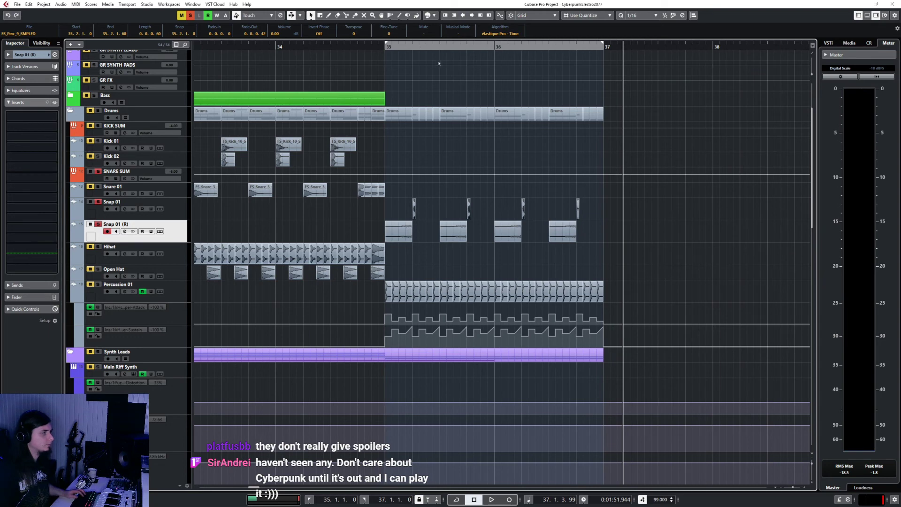
# - Play the shortened hits with the reversed swells from just before bar 35, and unsolo both snap tracks
pyautogui.click(371, 47)
pyautogui.press('space')
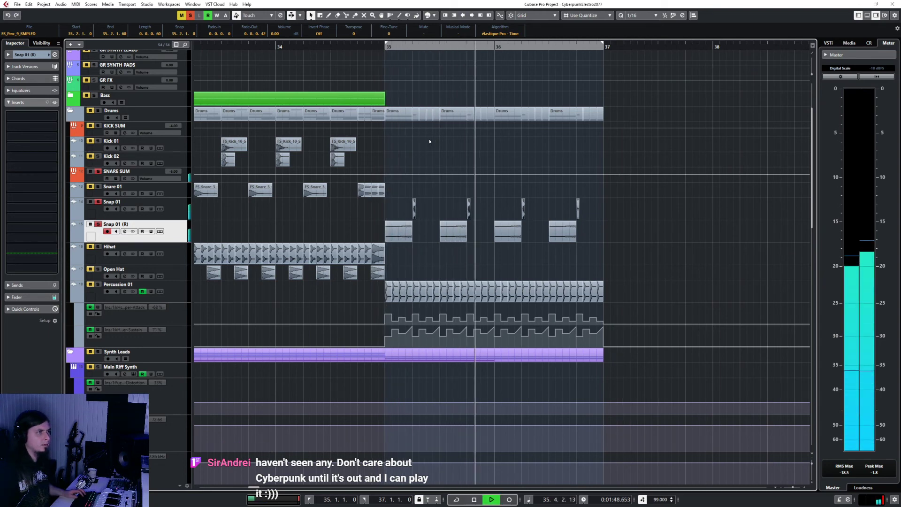
pyautogui.click(181, 213)
pyautogui.click(182, 225)
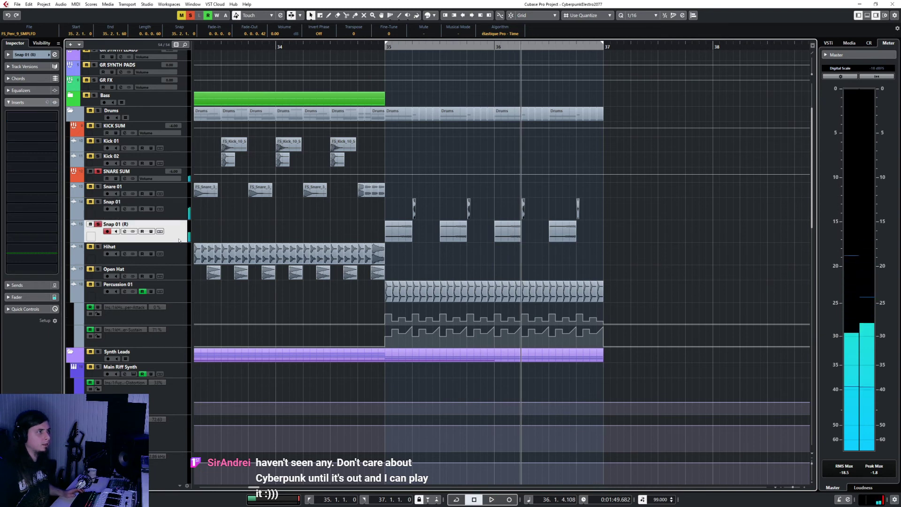
# - Play the transition from bar 34 into the snap section within the full mix, and select both snap tracks
pyautogui.click(279, 46)
pyautogui.press('space')
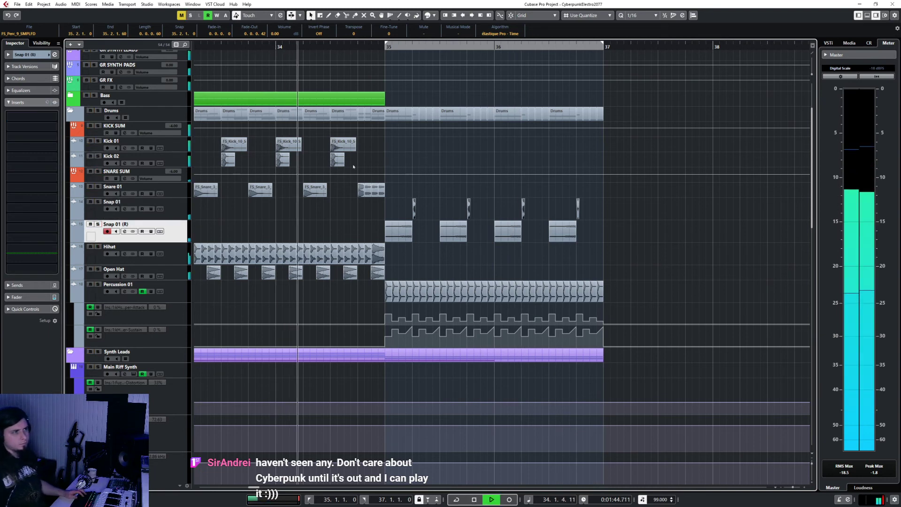
pyautogui.click(181, 213)
pyautogui.keyDown('ctrl'); pyautogui.click(180, 229); pyautogui.keyUp('ctrl')
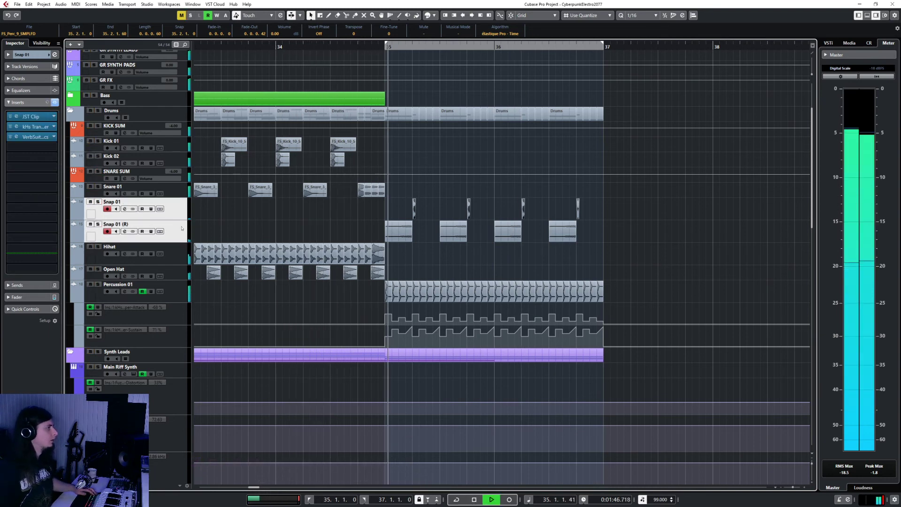
# - Turn on looping for bars 35 to 37 and play the section with the MixConsole open
pyautogui.press('F3')
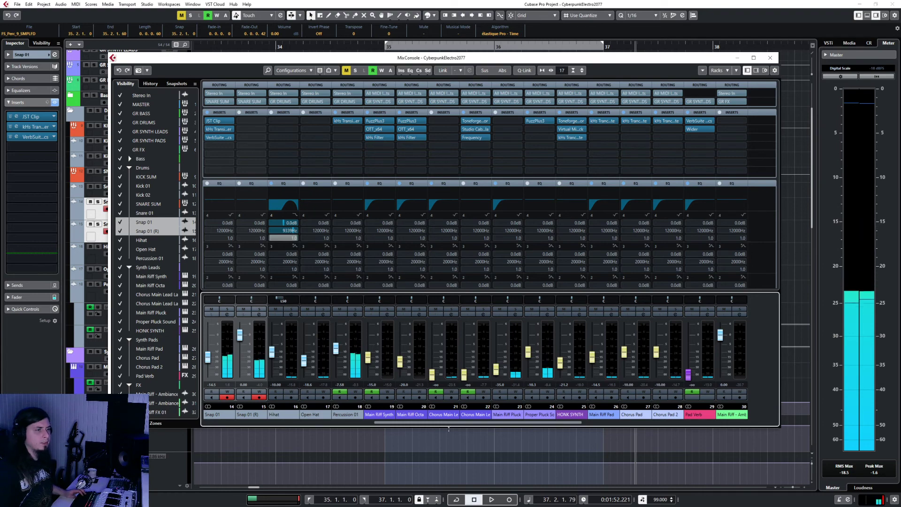
pyautogui.click(457, 499)
pyautogui.press('F3')
pyautogui.click(383, 48)
pyautogui.press('space')
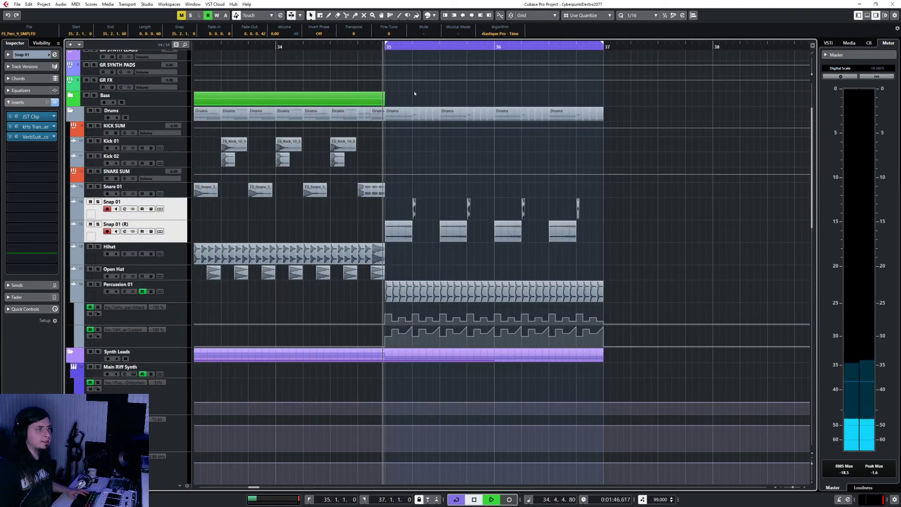
pyautogui.press('F3')
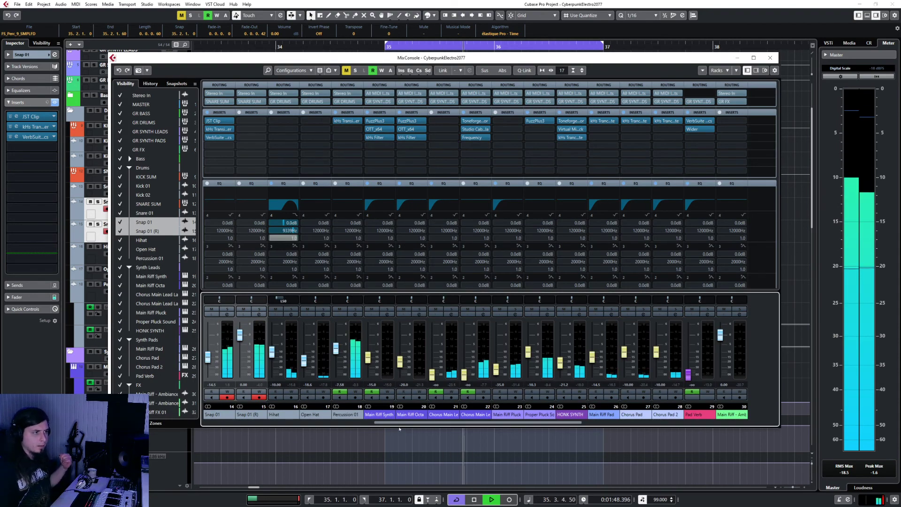
# - Raise Snap 01 (R) to about 2 dB and Snap 01 to about -9 dB while listening to the loop
pyautogui.click(253, 415)
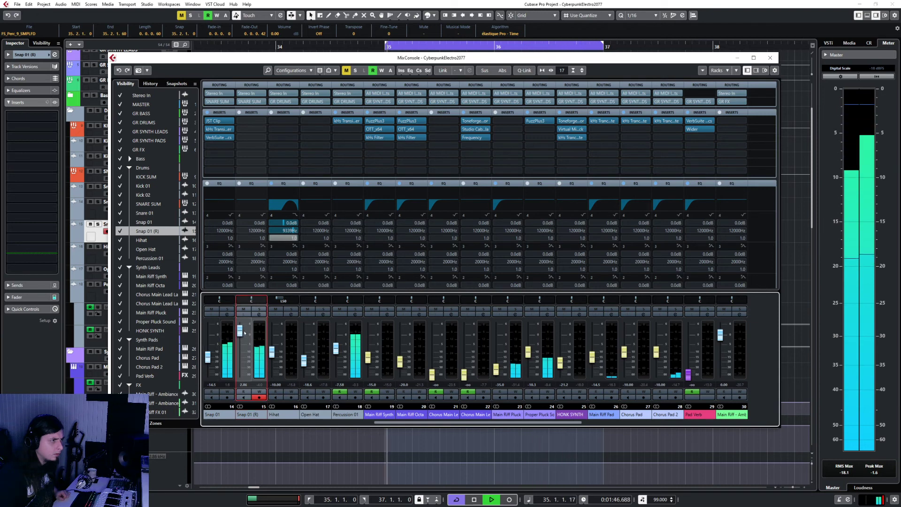
pyautogui.moveTo(215, 354); pyautogui.dragTo(211, 361)
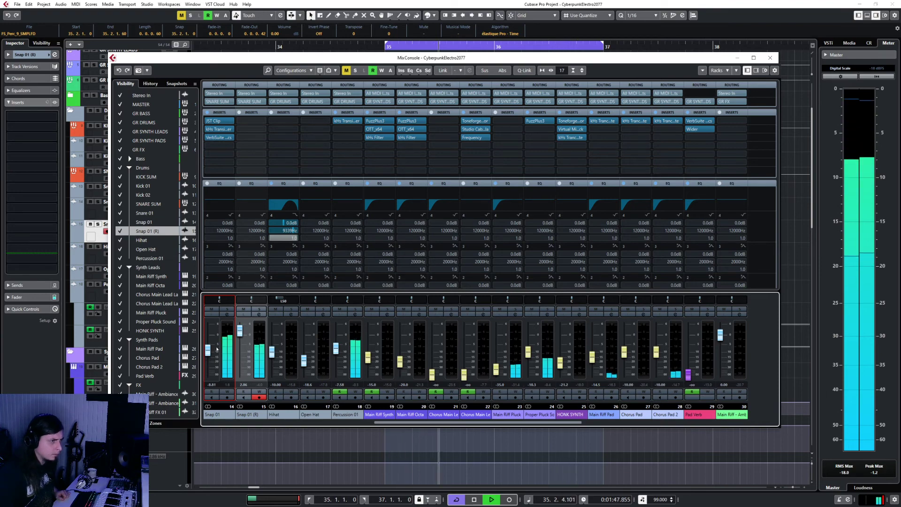
pyautogui.click(770, 58)
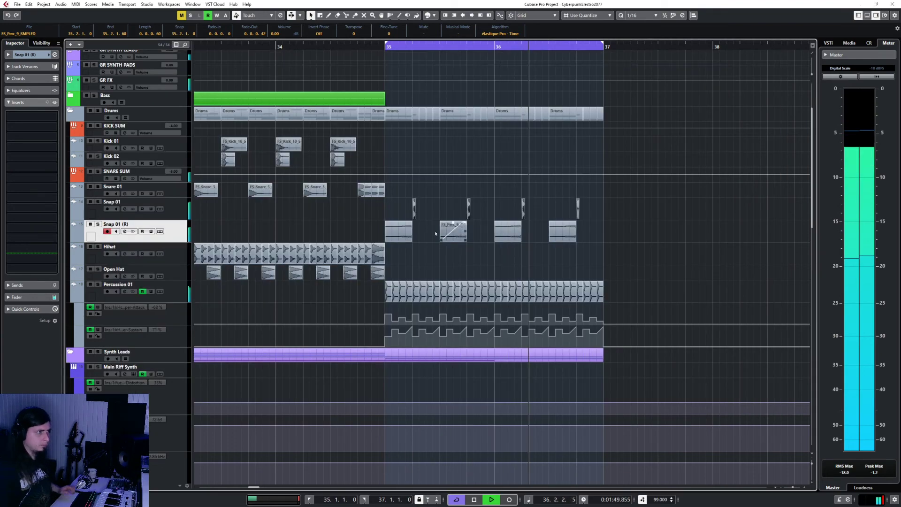
pyautogui.press('space')
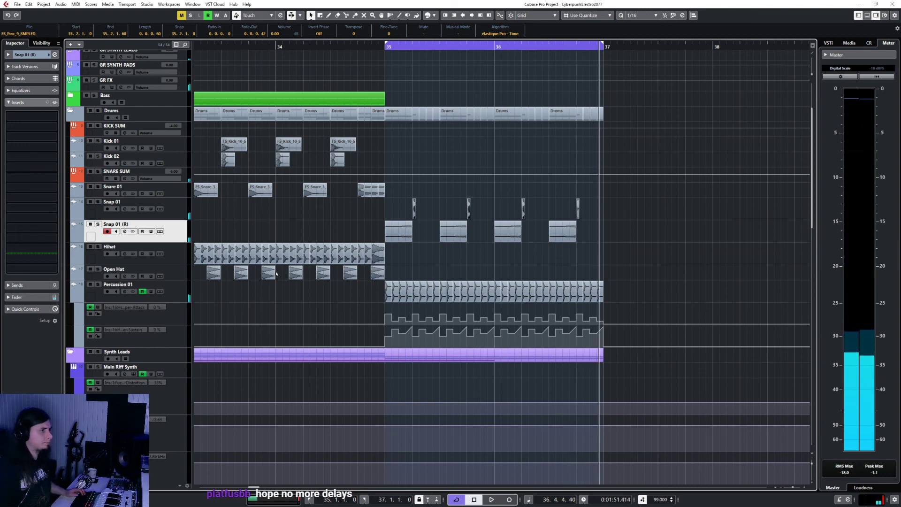
# - Render the four Snap 01 hits in place to a new audio track and bypass the inserts on the original track
pyautogui.click(177, 216)
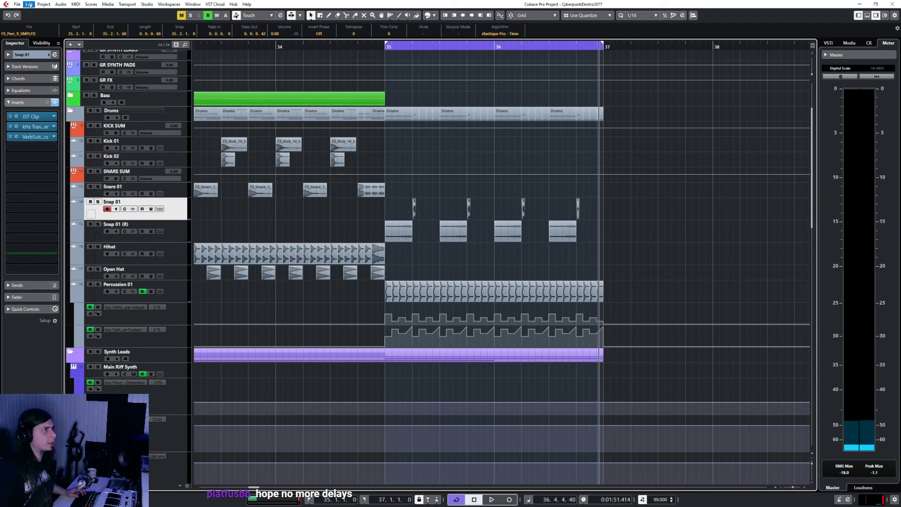
pyautogui.click(29, 5)
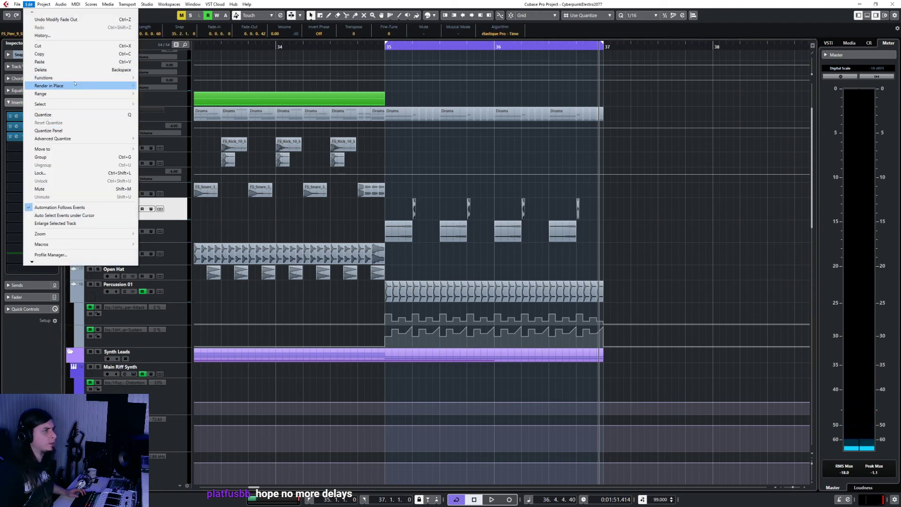
pyautogui.moveTo(117, 85)
pyautogui.click(175, 86)
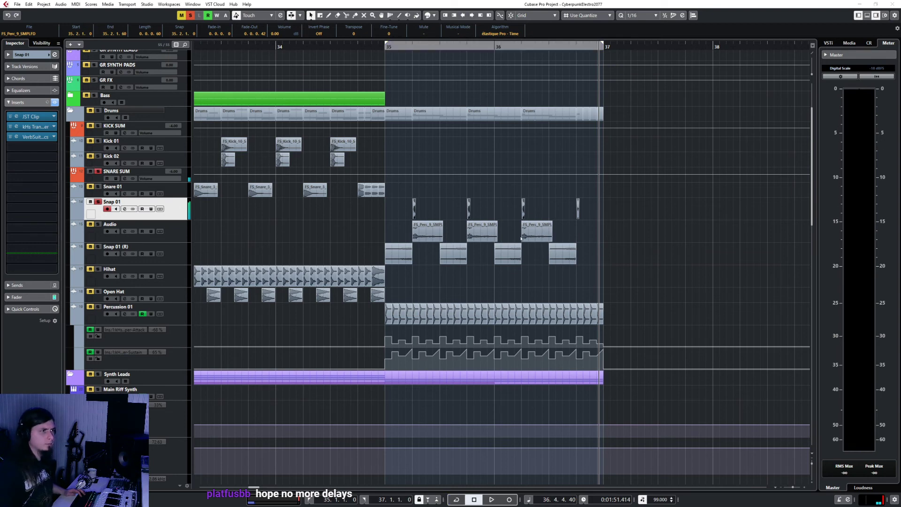
pyautogui.click(181, 212)
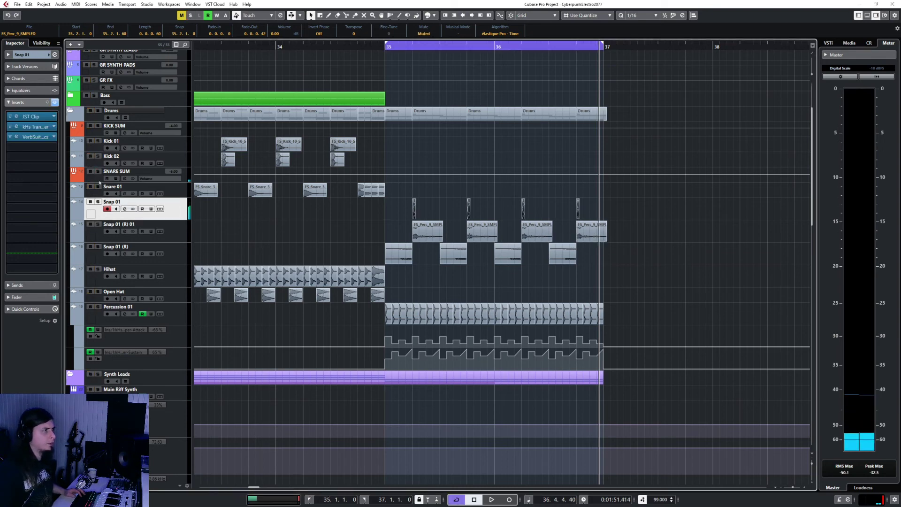
pyautogui.click(47, 103)
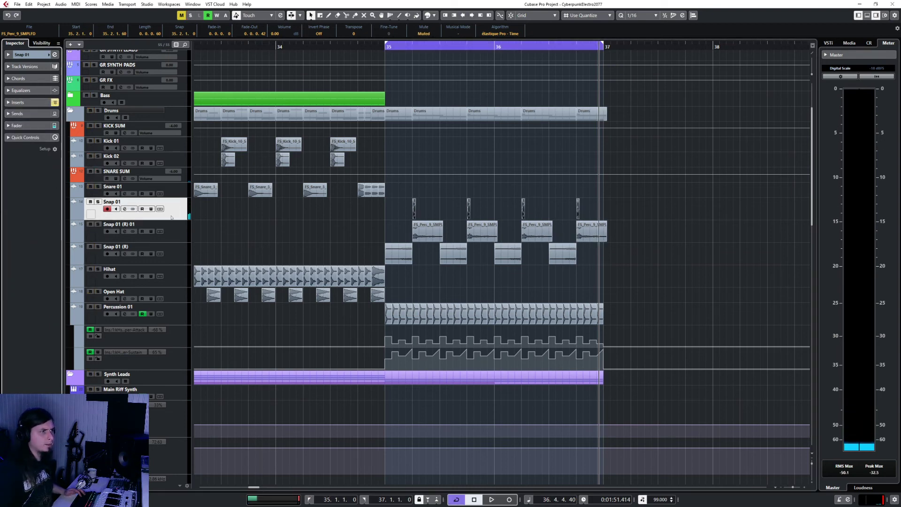
pyautogui.click(181, 237)
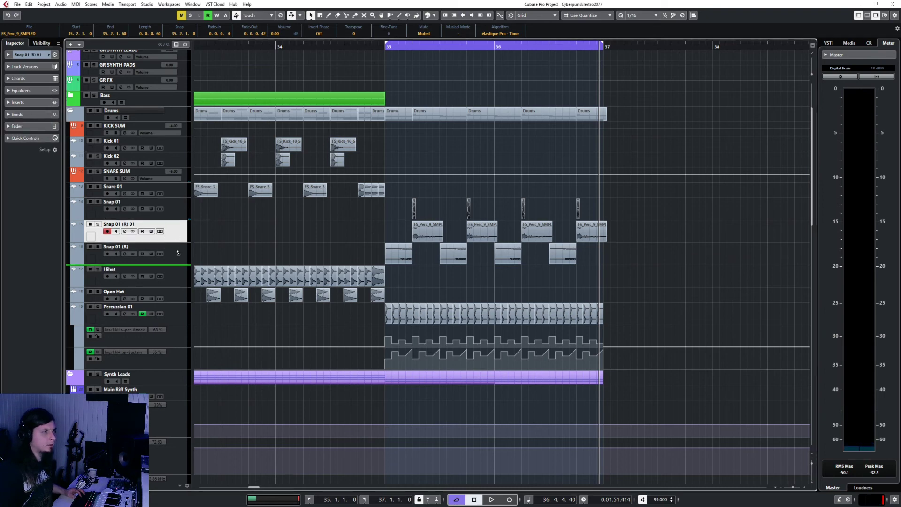
# - Trim the end of the last rendered snap to bar 37 while the loop plays
pyautogui.press('space')
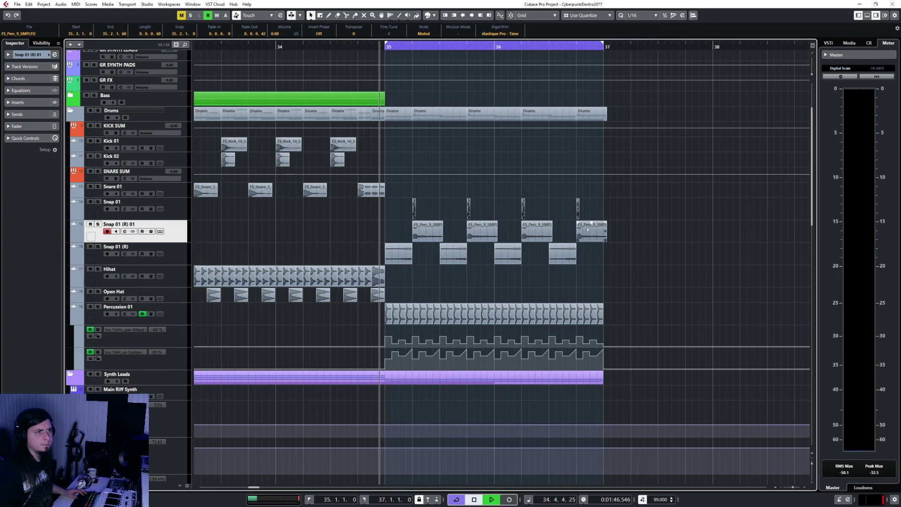
pyautogui.click(604, 238)
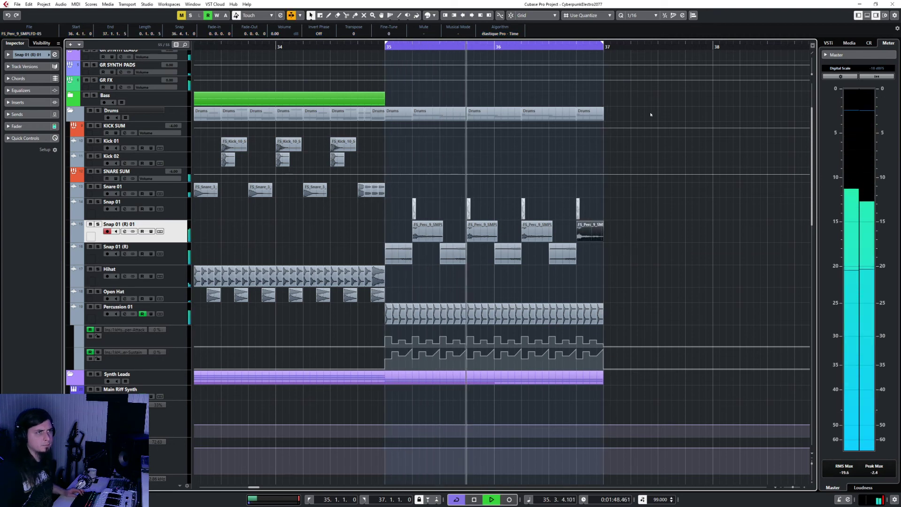
pyautogui.click(510, 15)
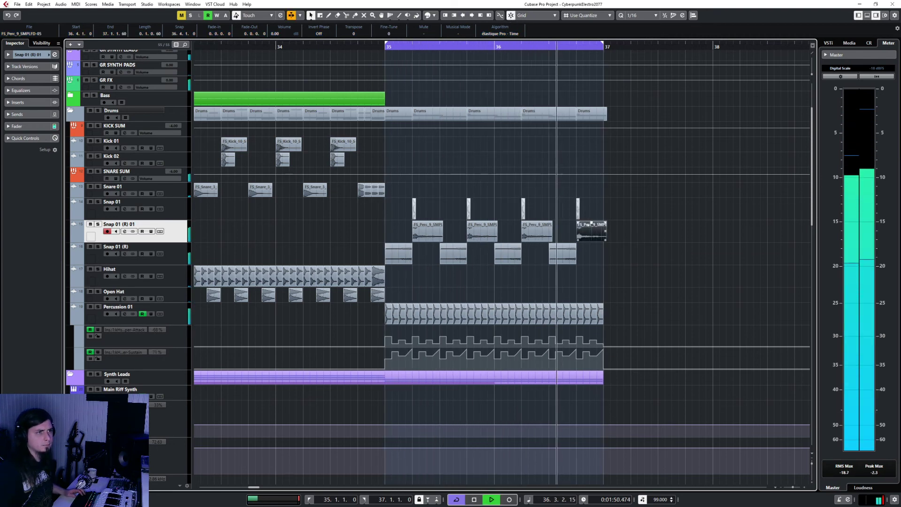
pyautogui.moveTo(605, 238); pyautogui.dragTo(600, 240)
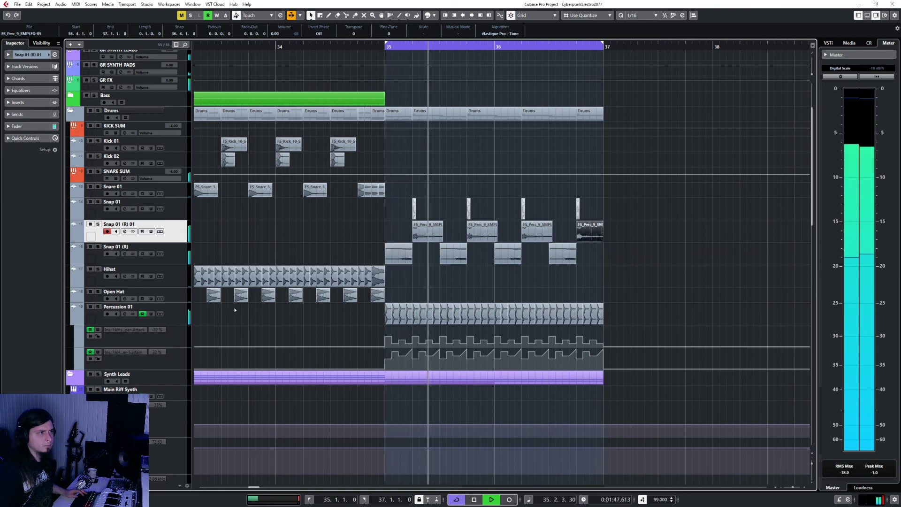
# - Stop playback, solo Percussion 01 and open the MixConsole to show its channel
pyautogui.click(140, 317)
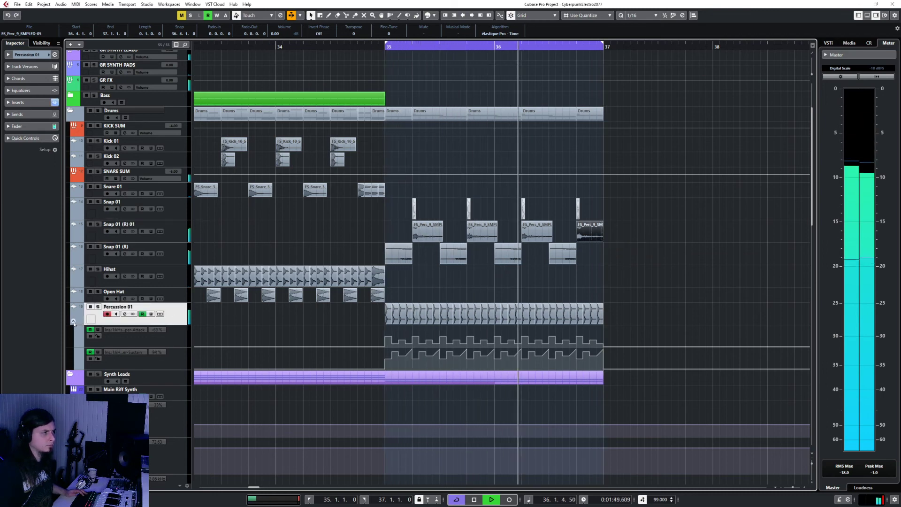
pyautogui.press('space')
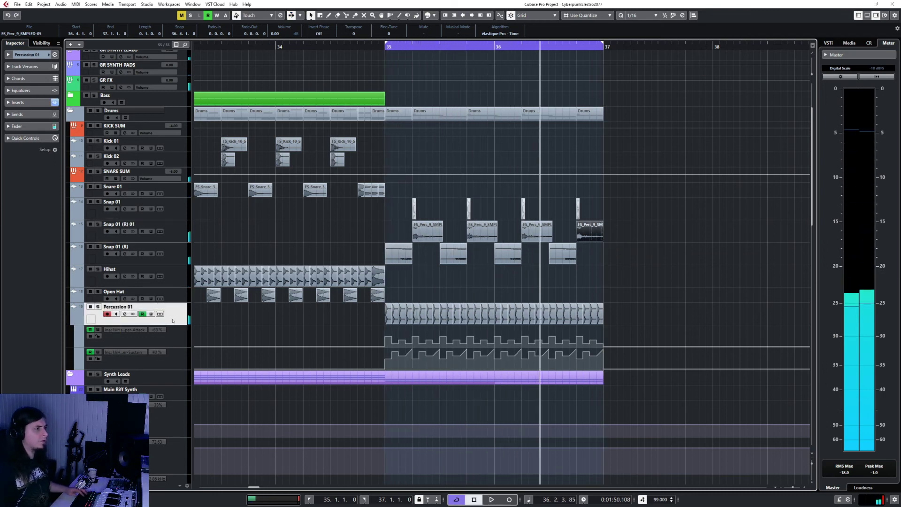
pyautogui.press('s')
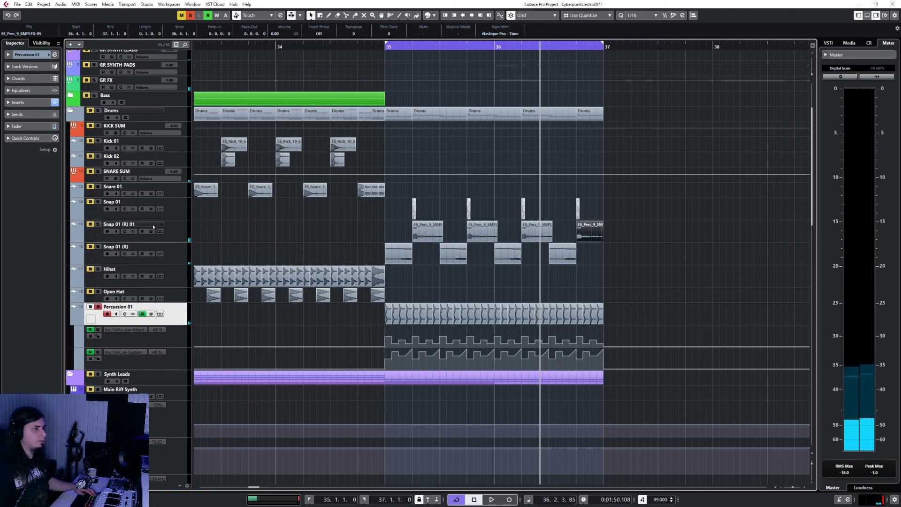
pyautogui.press('F3')
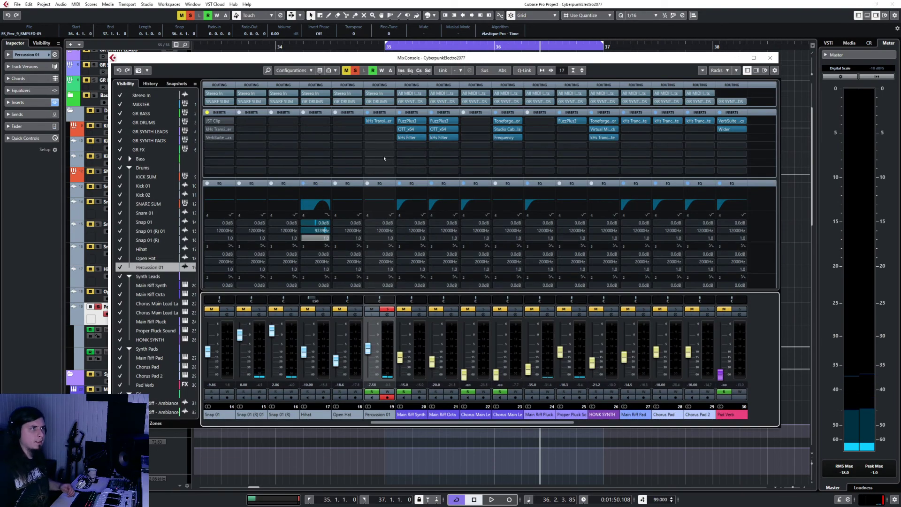
# - Add AutoPan to the Percussion 01 channel with a 1/4 rate and check it in the looped section
pyautogui.click(376, 135)
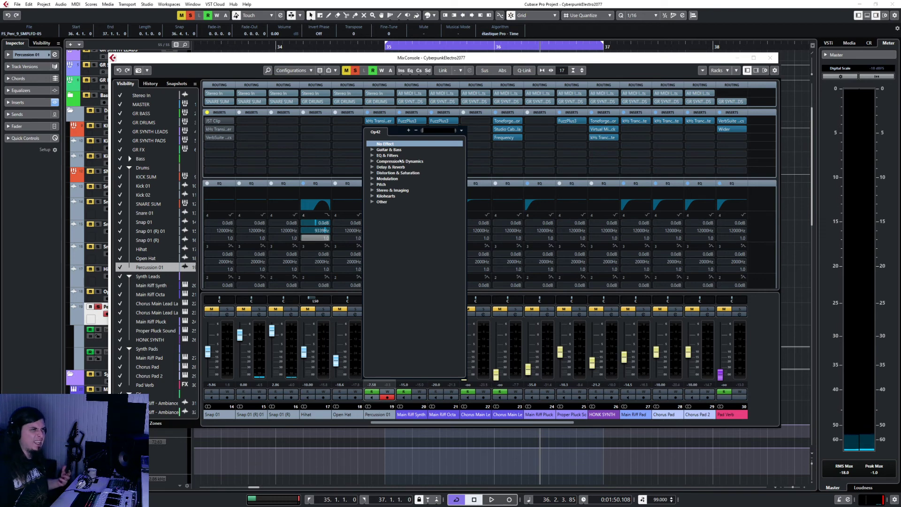
pyautogui.write('auto')
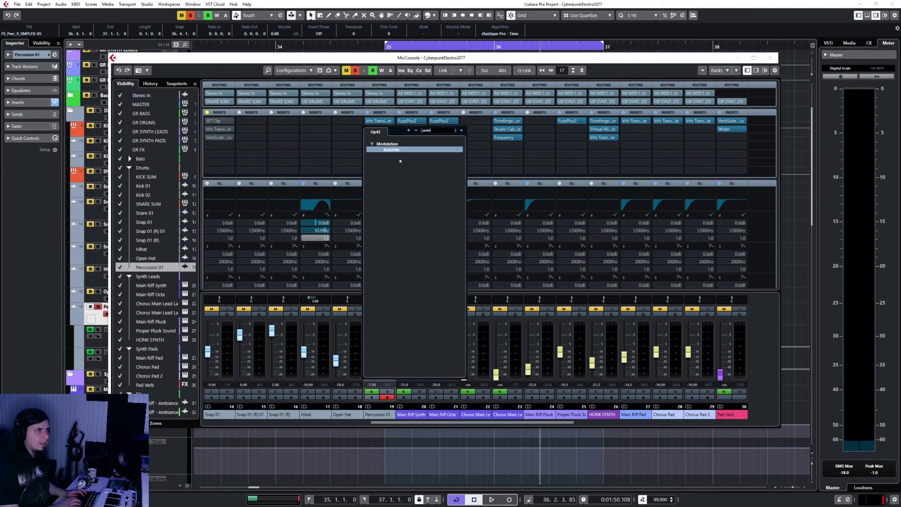
pyautogui.press('Return')
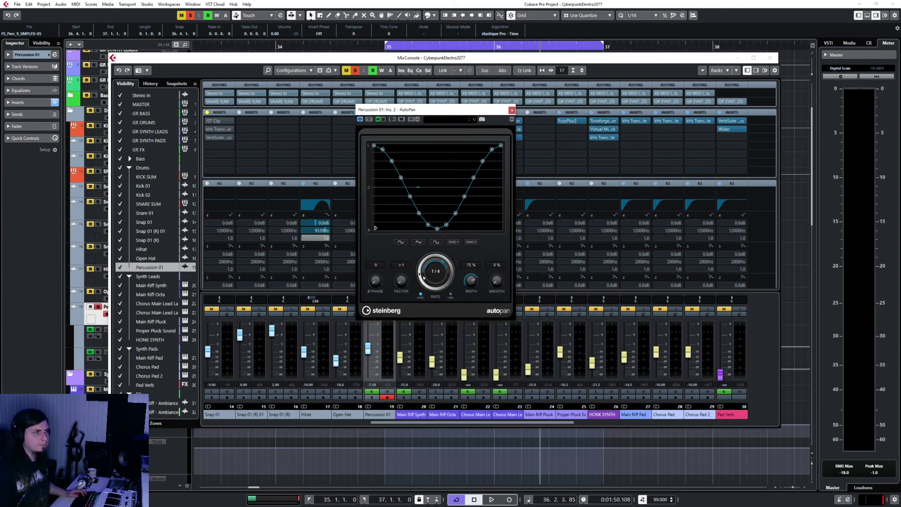
pyautogui.press('space')
pyautogui.press('F3')
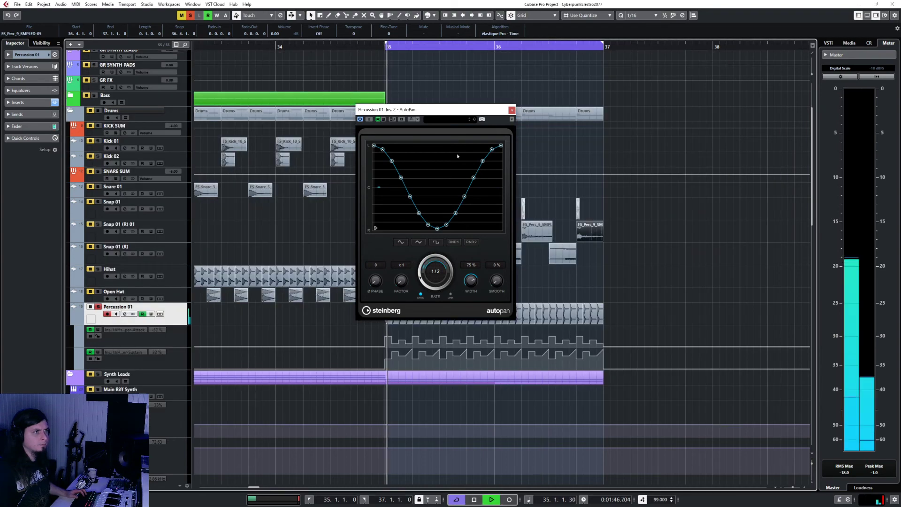
pyautogui.click(420, 275)
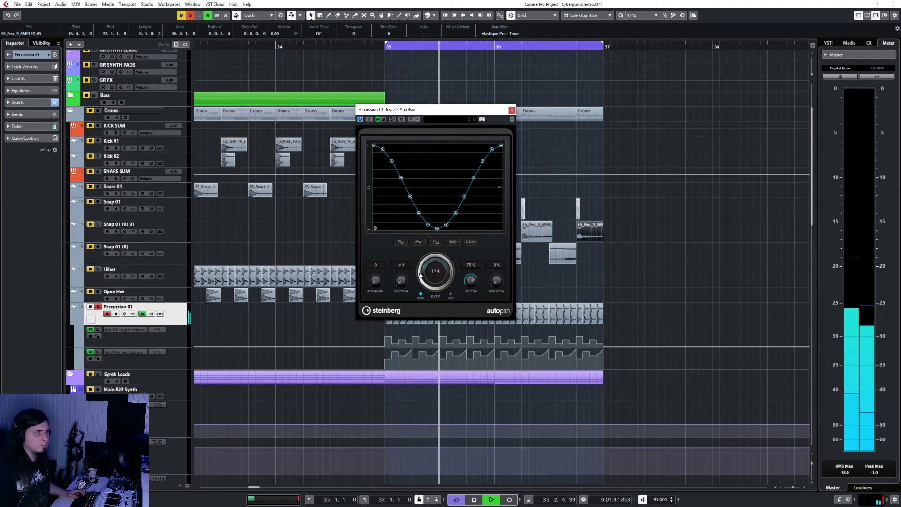
# - Unsolo Percussion 01, close its AutoPan window and set the track's volume to -4.70 dB against the full mix
pyautogui.press('s')
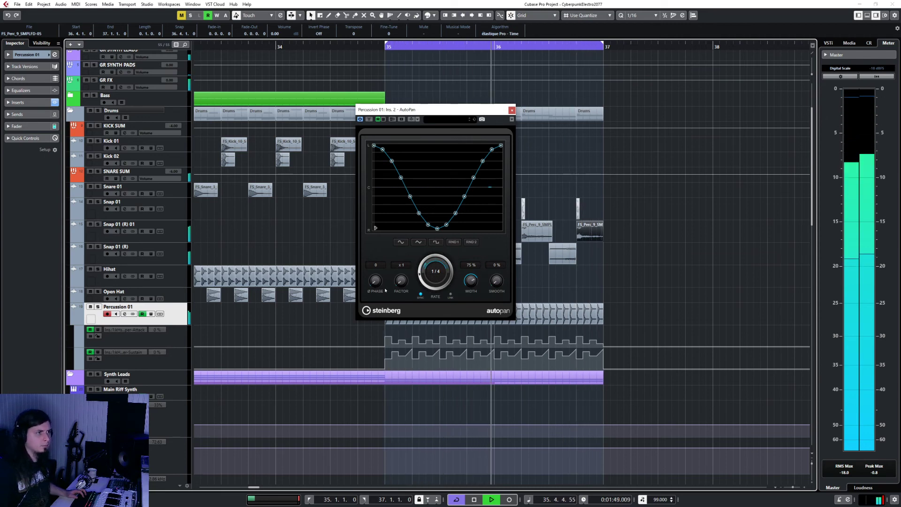
pyautogui.click(512, 110)
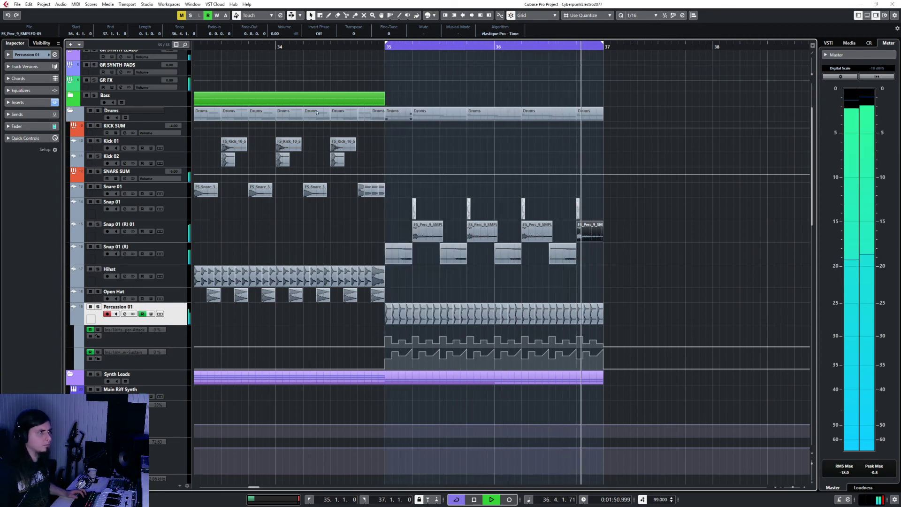
pyautogui.click(14, 55)
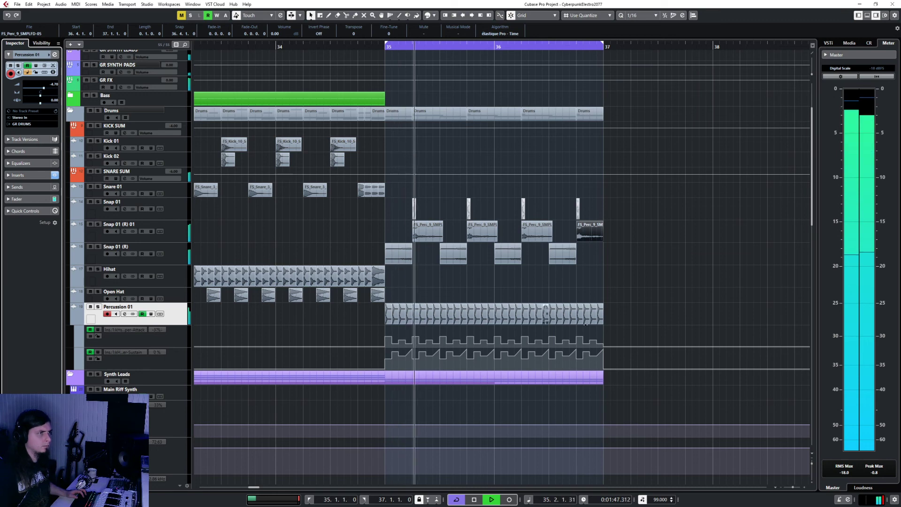
pyautogui.click(623, 262)
# - Play from before bar 34 into the looped section to judge the transition in the full mix
pyautogui.scroll(4, 516, 296)
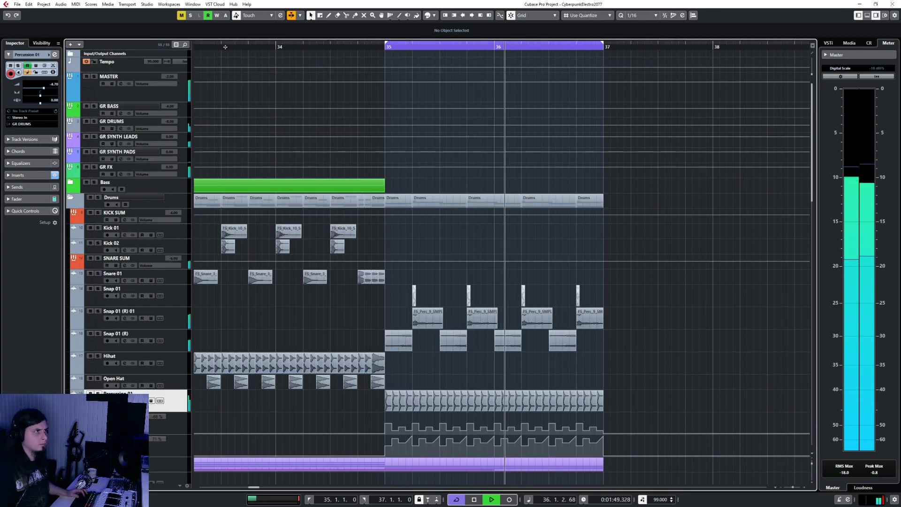
pyautogui.press('space')
pyautogui.press('space')
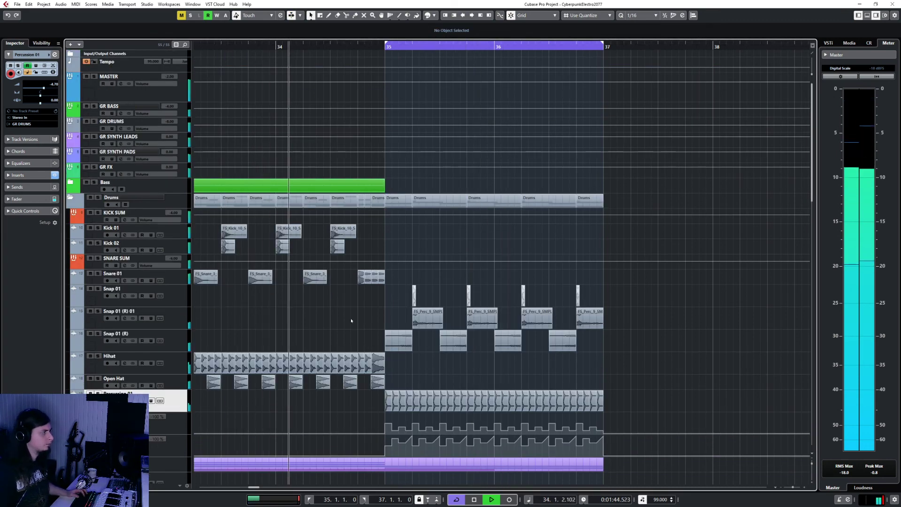
# - Lower the Proper Pluck Sound track to about -13.9 dB while the song plays
pyautogui.scroll(-8, 347, 320)
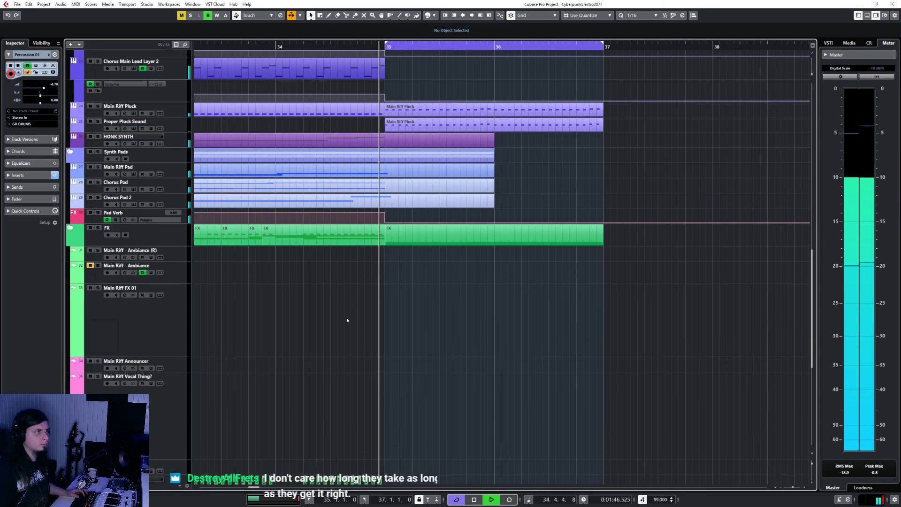
pyautogui.scroll(4, 347, 321)
pyautogui.click(136, 298)
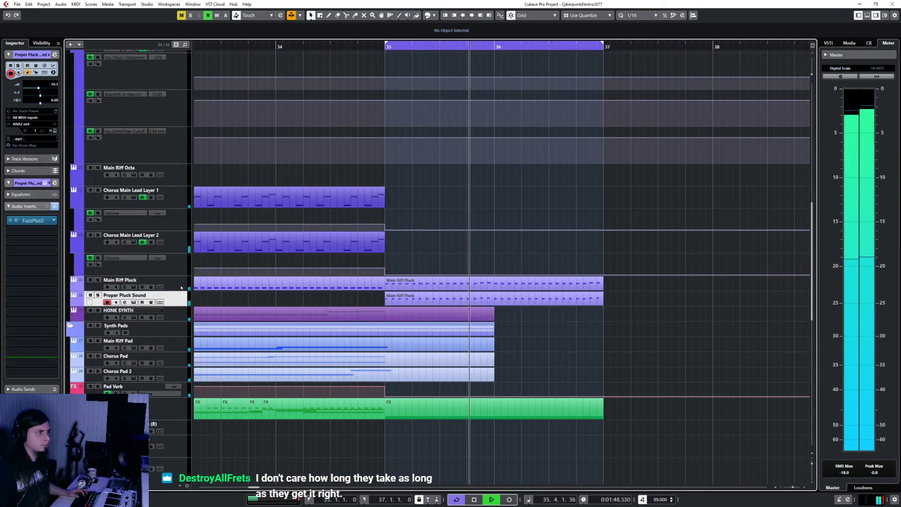
pyautogui.moveTo(39, 88); pyautogui.dragTo(35, 89)
# - Double the Proper Pluck Sound riff two octaves lower, keeping the original notes, and start the first upper note at bar 35
pyautogui.doubleClick(422, 299)
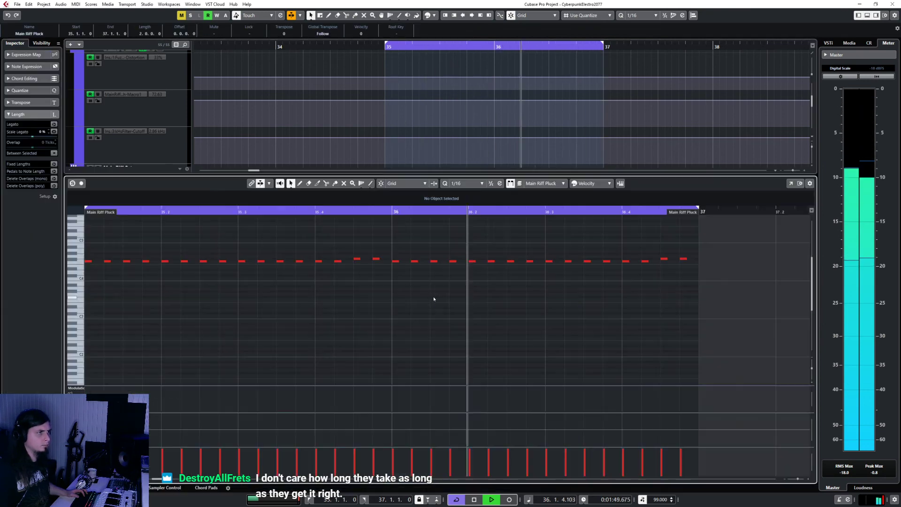
pyautogui.hotkey('ctrl', 'a')
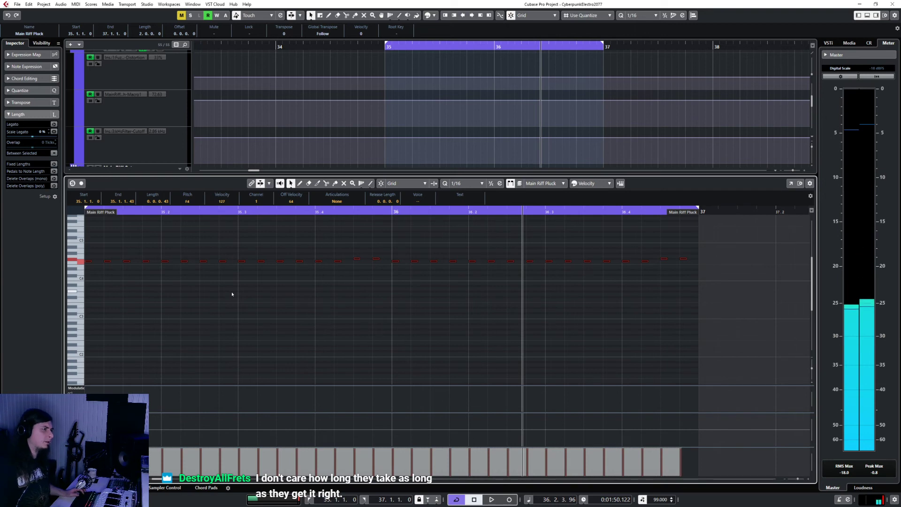
pyautogui.hscroll(-2, 229, 296)
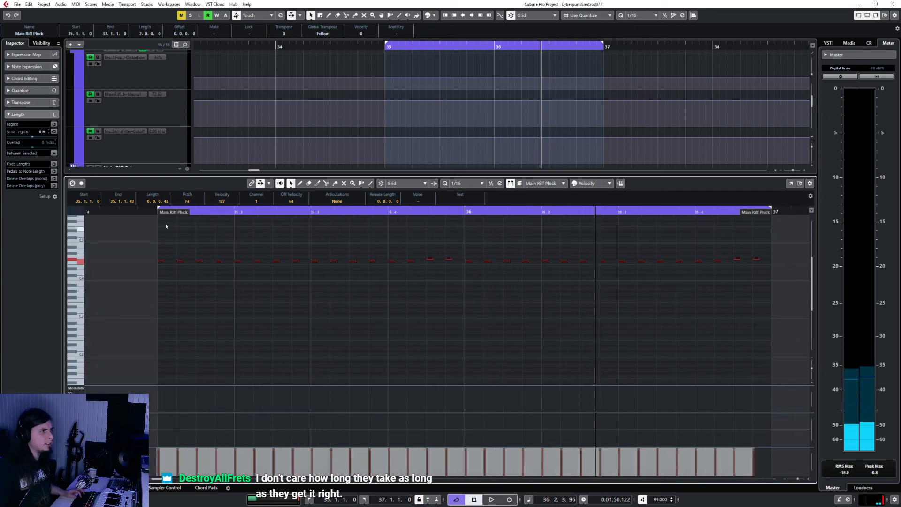
pyautogui.click(157, 212)
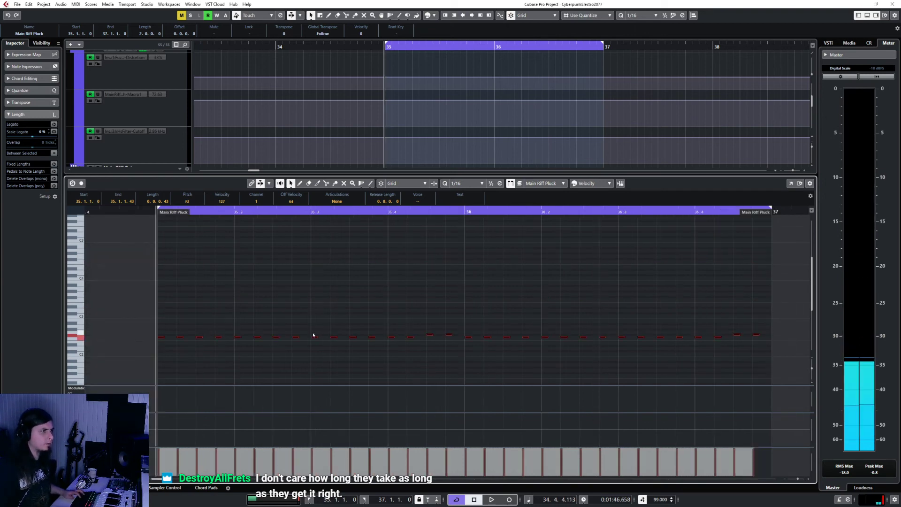
pyautogui.hotkey('ctrl', 'v')
pyautogui.press('space')
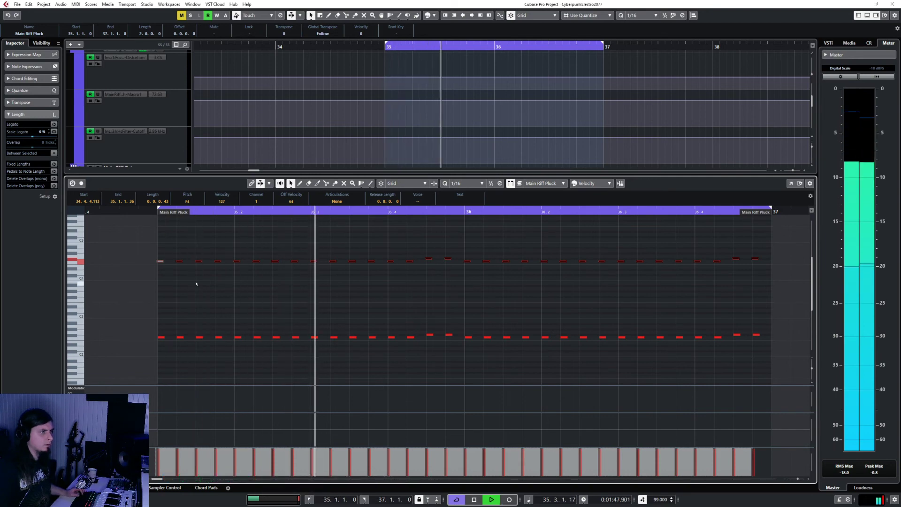
pyautogui.click(169, 322)
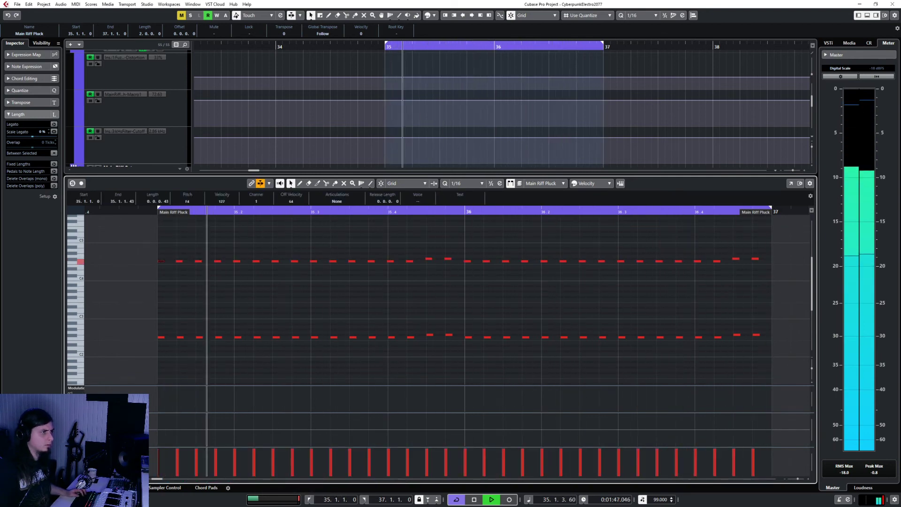
pyautogui.press('Return')
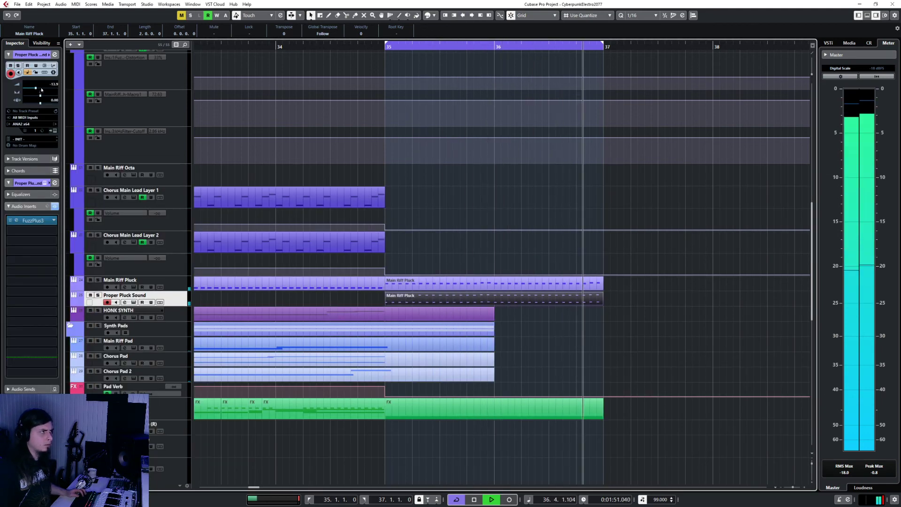
# - Reduce the velocity of the upper row of notes in the Proper Pluck Sound part to 81
pyautogui.press('Return')
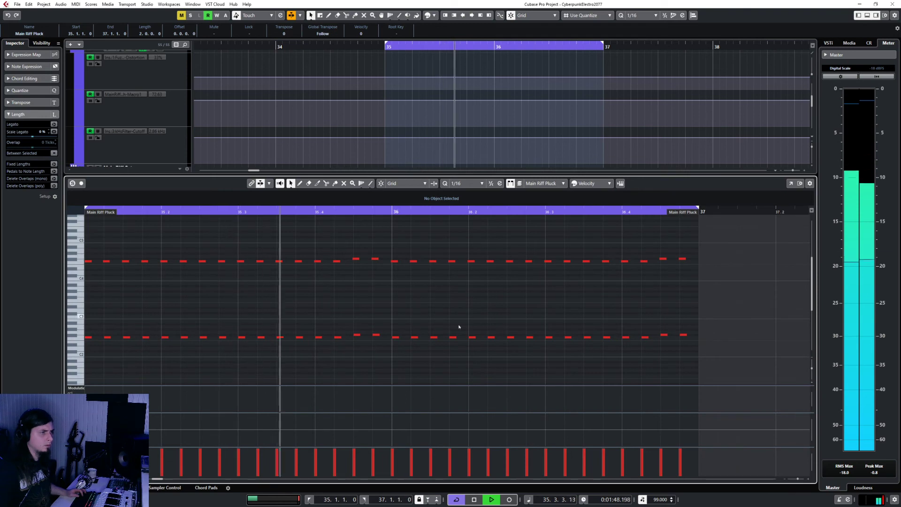
pyautogui.scroll(-3, 458, 327)
pyautogui.scroll(2, 269, 243)
pyautogui.moveTo(232, 259); pyautogui.dragTo(606, 323)
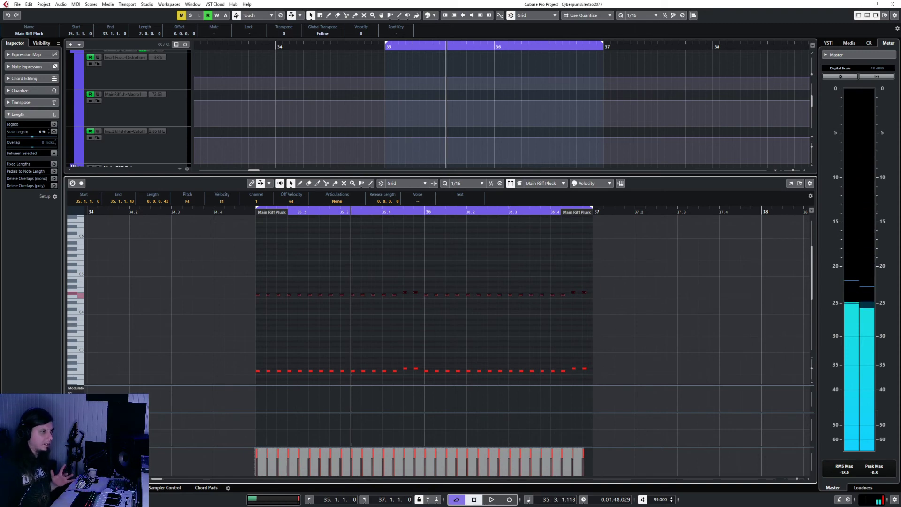
pyautogui.hotkey('ctrl', 'e')
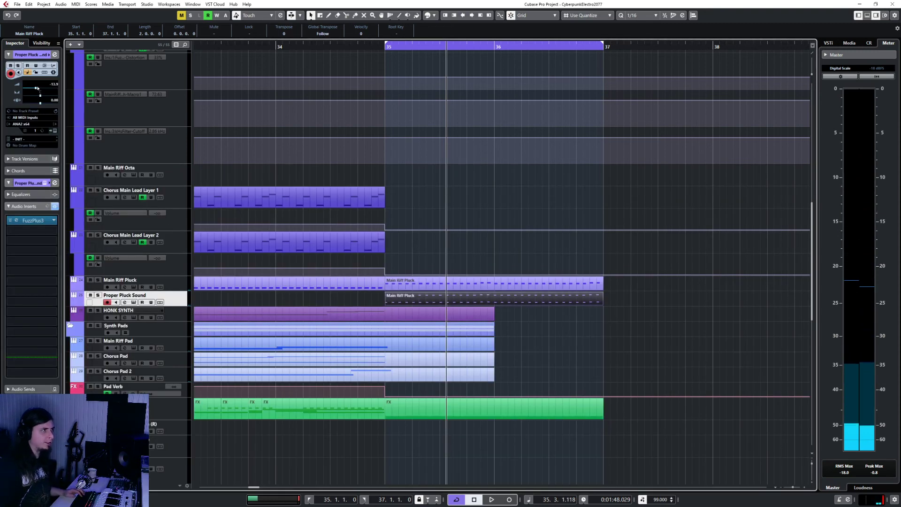
# - Raise Proper Pluck Sound to about -10.3 dB while listening to the loop, and stop playback
pyautogui.moveTo(37, 88); pyautogui.dragTo(39, 89)
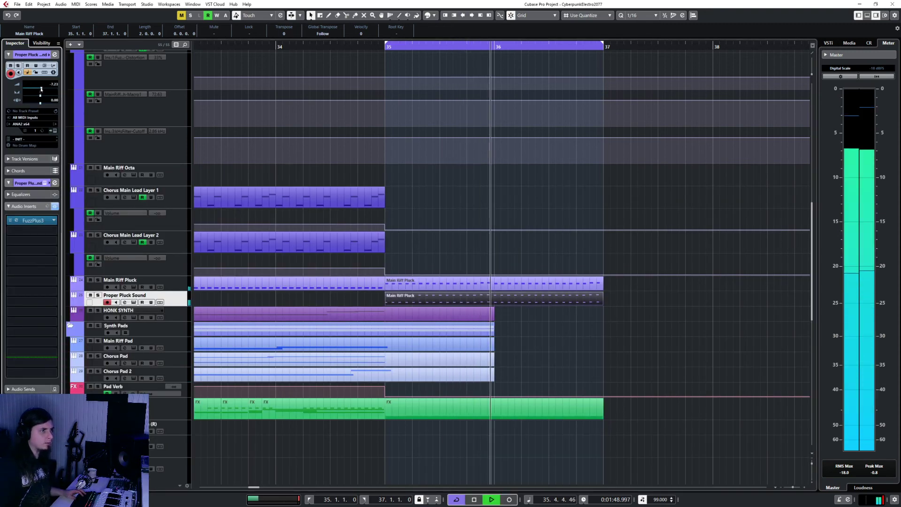
pyautogui.scroll(15, 469, 281)
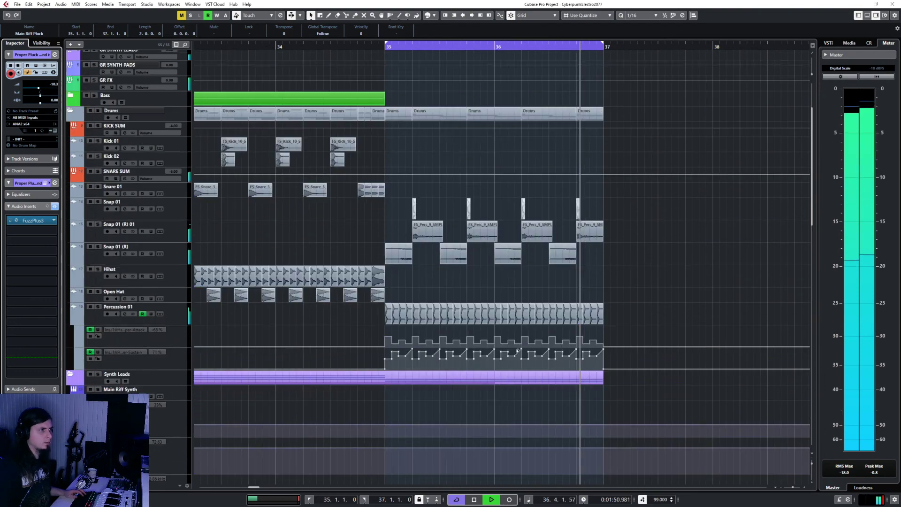
pyautogui.click(516, 347)
pyautogui.press('space')
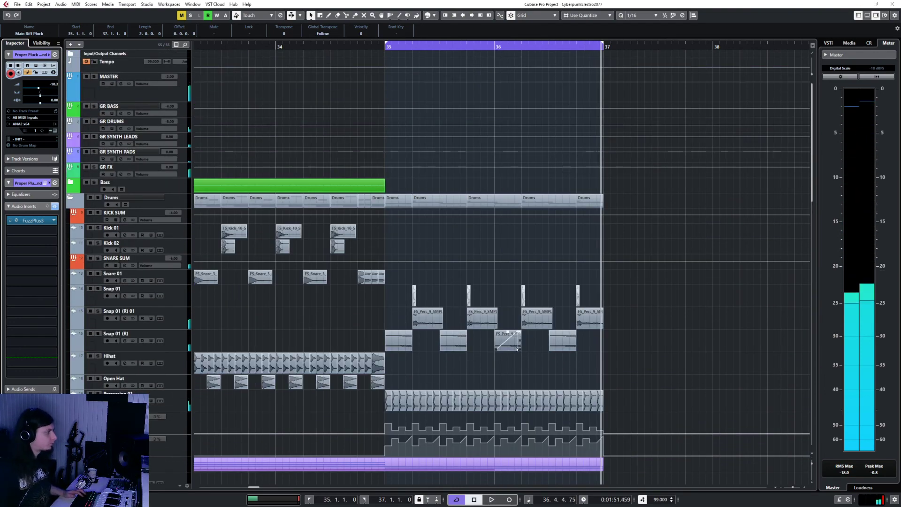
# - Audition the Main Riff Pad sound as a possible addition to the section from bar 35
pyautogui.scroll(-20, 469, 281)
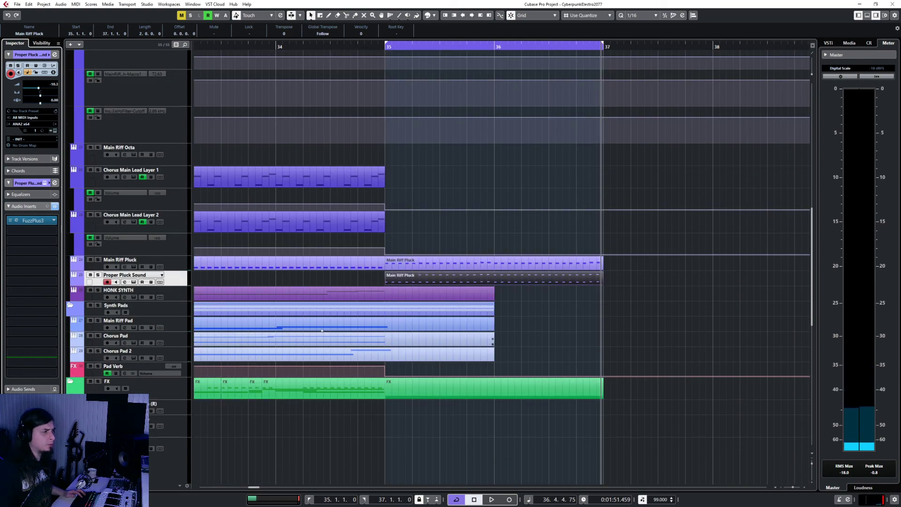
pyautogui.scroll(-5, 322, 331)
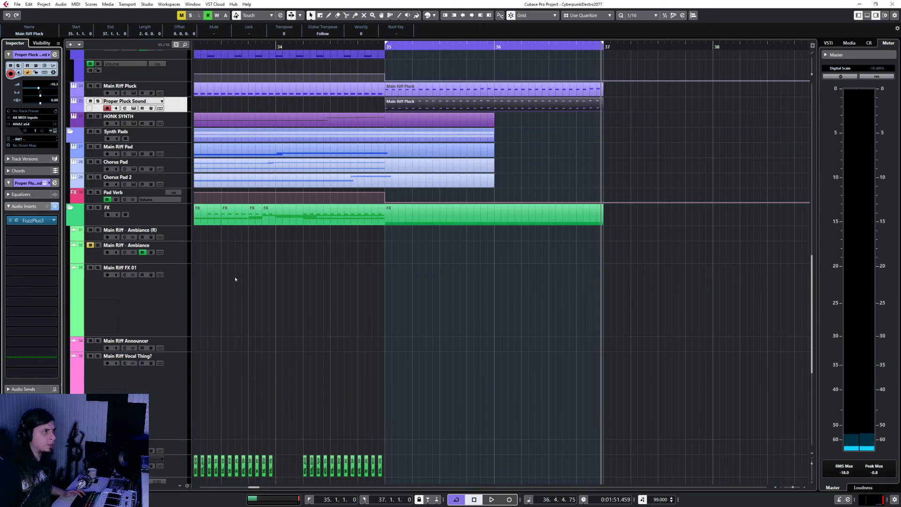
pyautogui.scroll(5, 235, 279)
pyautogui.click(180, 323)
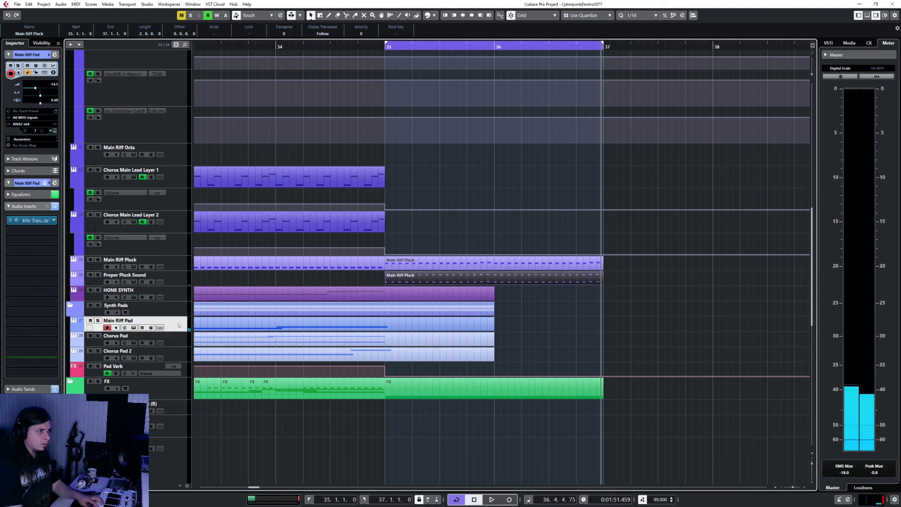
pyautogui.scroll(3, 179, 324)
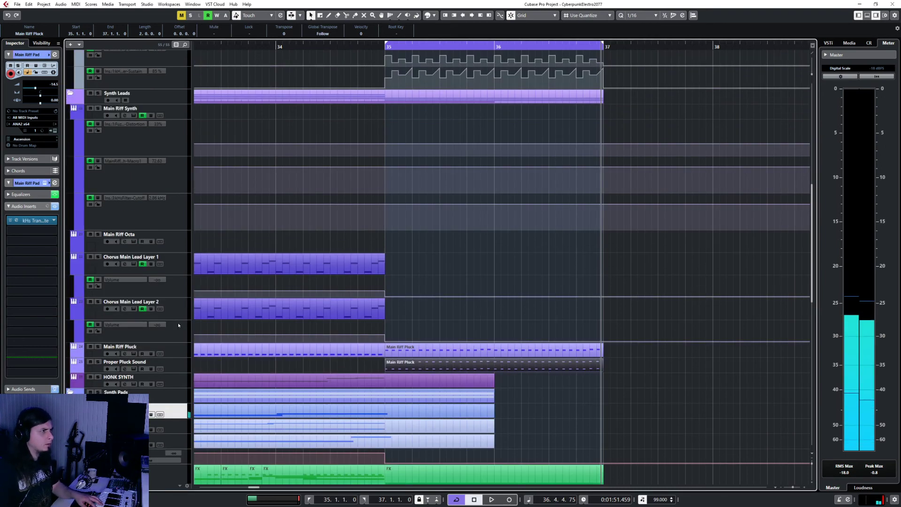
pyautogui.scroll(9, 178, 324)
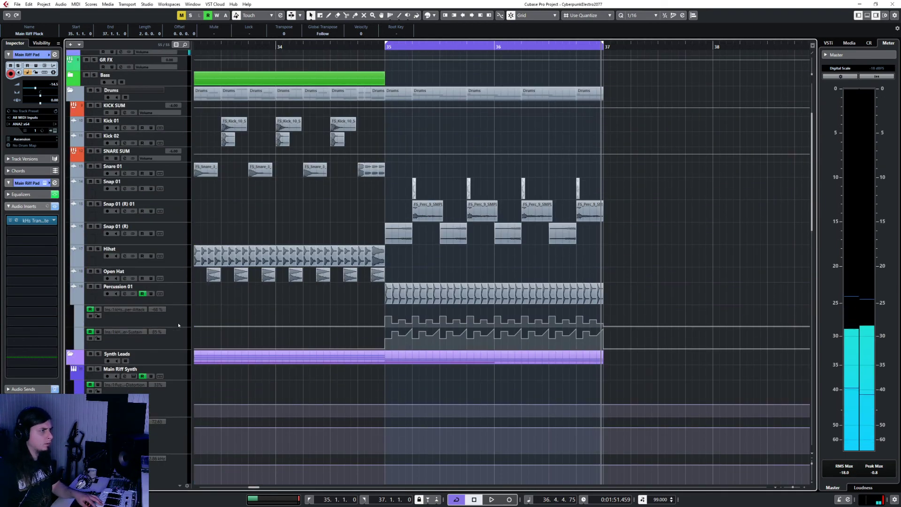
pyautogui.scroll(-6, 179, 325)
# - Create an empty MIDI part on Main Riff Synth from bar 35 to bar 37 and open it for note editing
pyautogui.click(178, 205)
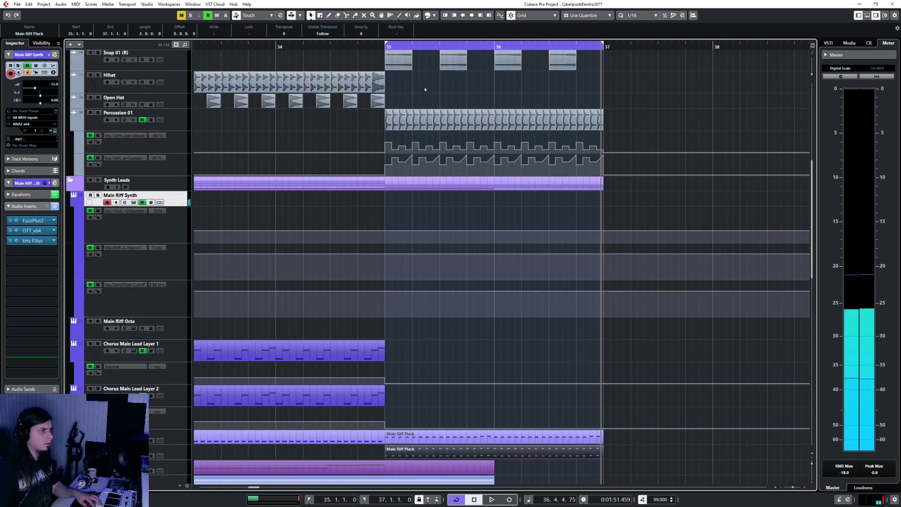
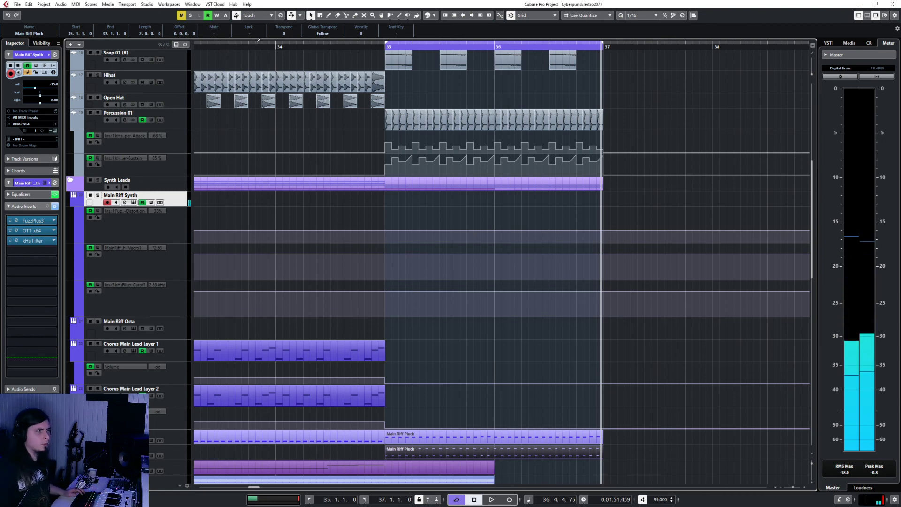
pyautogui.click(398, 219)
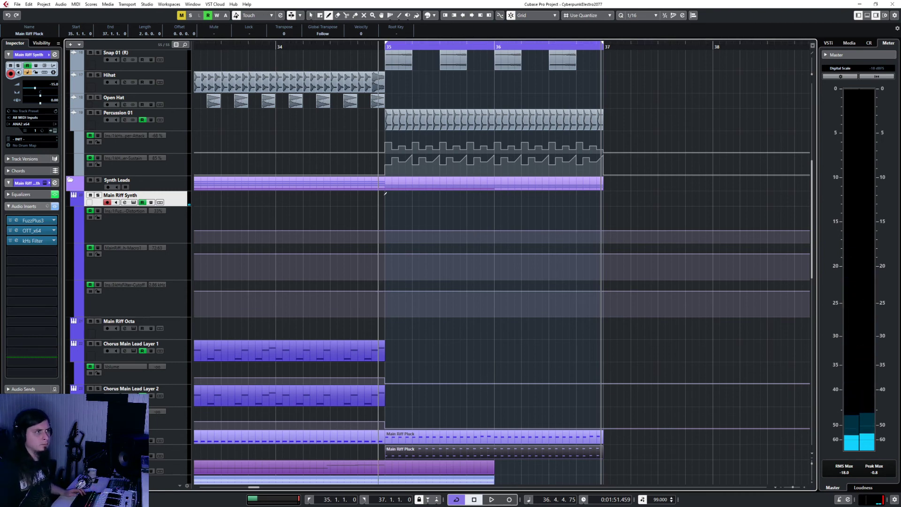
pyautogui.moveTo(389, 195)
pyautogui.mouseDown()
pyautogui.moveTo(626, 199)
pyautogui.moveTo(601, 200)
pyautogui.mouseUp()
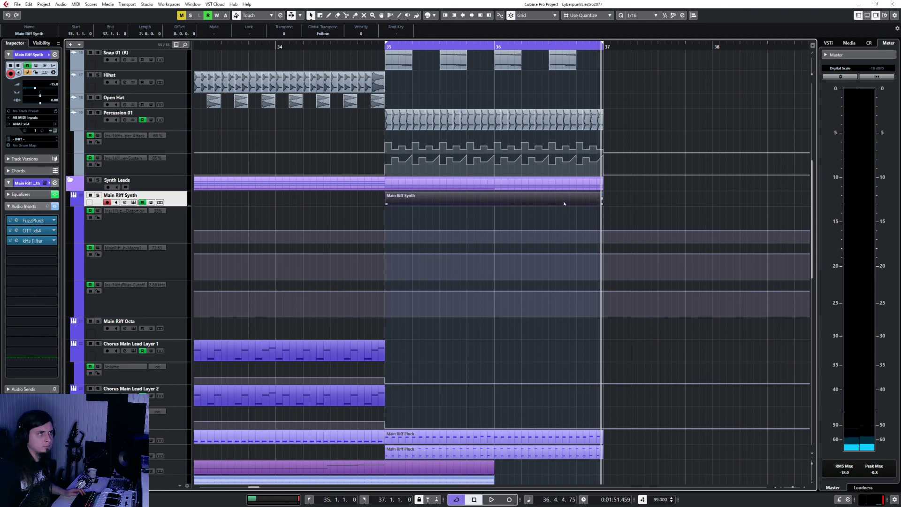
pyautogui.doubleClick(544, 200)
pyautogui.press('h')
pyautogui.press('h')
pyautogui.press('h')
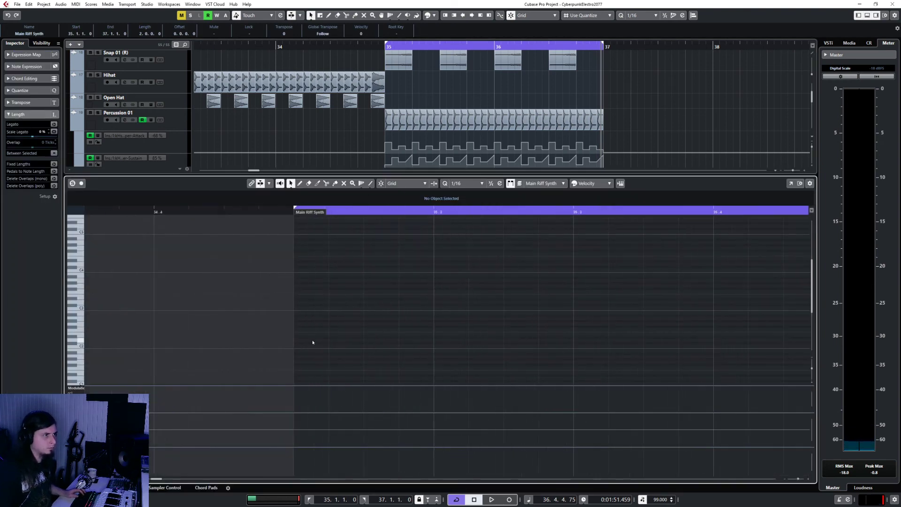
# - Draw three consecutive 1/16 notes from the start of bar 35 in the Main Riff Synth part: C1, C2 and C#2
pyautogui.click(319, 333)
pyautogui.scroll(-5, 312, 329)
pyautogui.press('g')
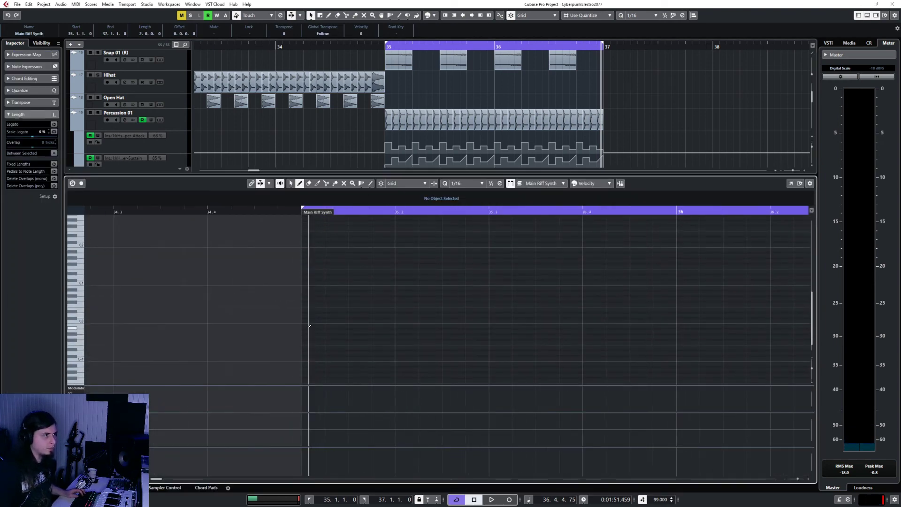
pyautogui.click(306, 280)
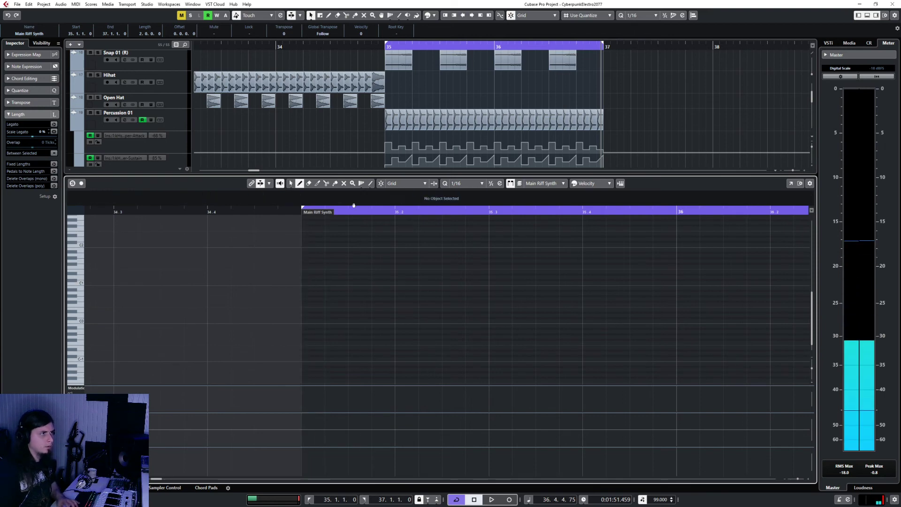
pyautogui.click(312, 283)
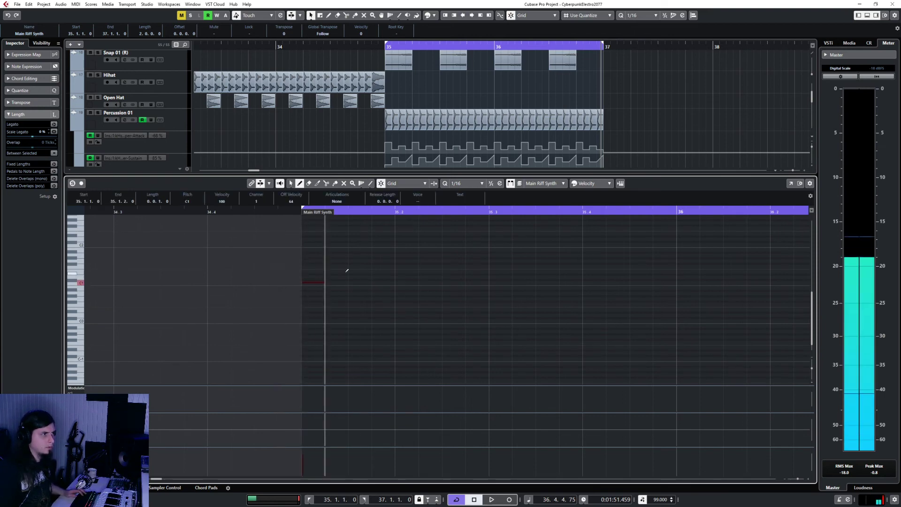
pyautogui.click(338, 242)
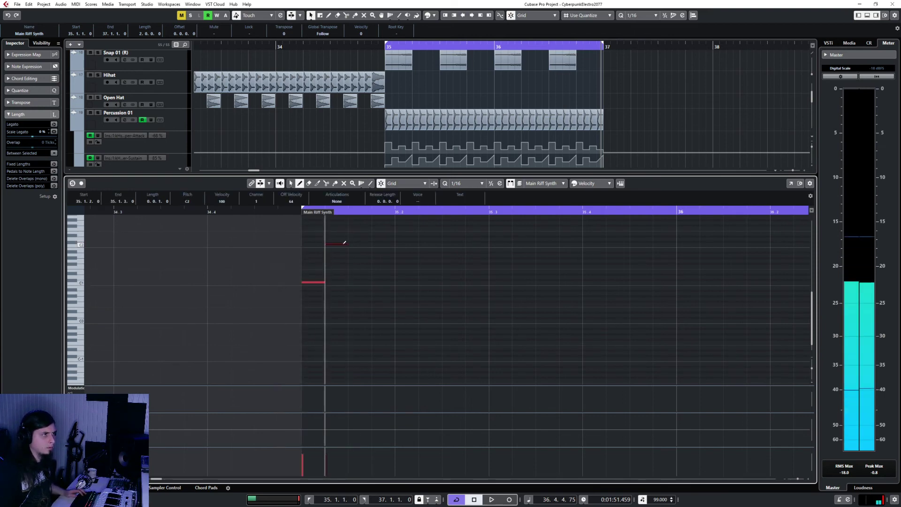
pyautogui.click(354, 240)
# - Repeat the three-note C1, C2, C#2 figure back to back until it reaches the last beat of bar 35
pyautogui.press('1')
pyautogui.hotkey('ctrl', 'a')
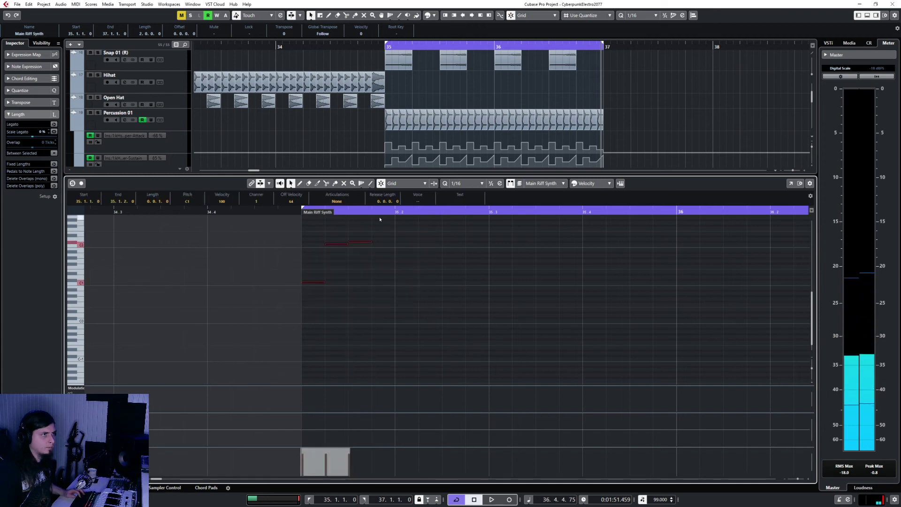
pyautogui.hotkey('ctrl', 'd')
pyautogui.hotkey('ctrl', 'd')
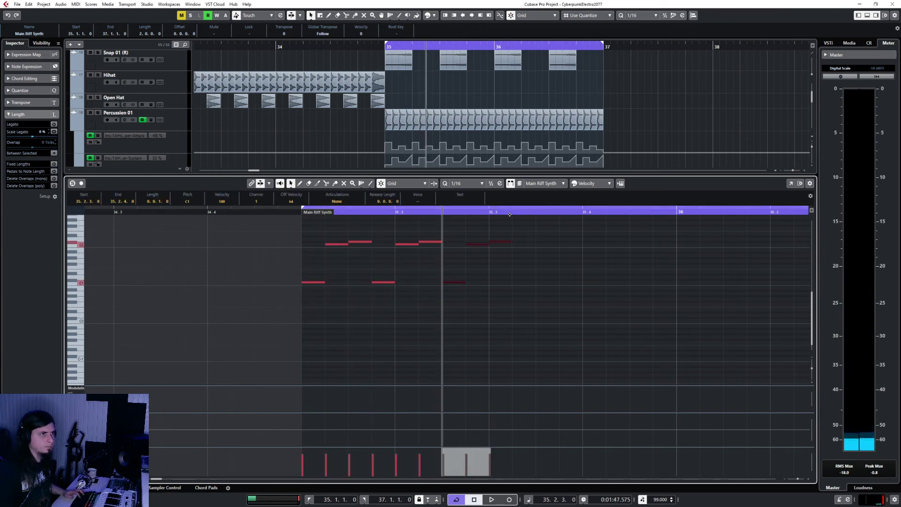
pyautogui.hotkey('ctrl', 'd')
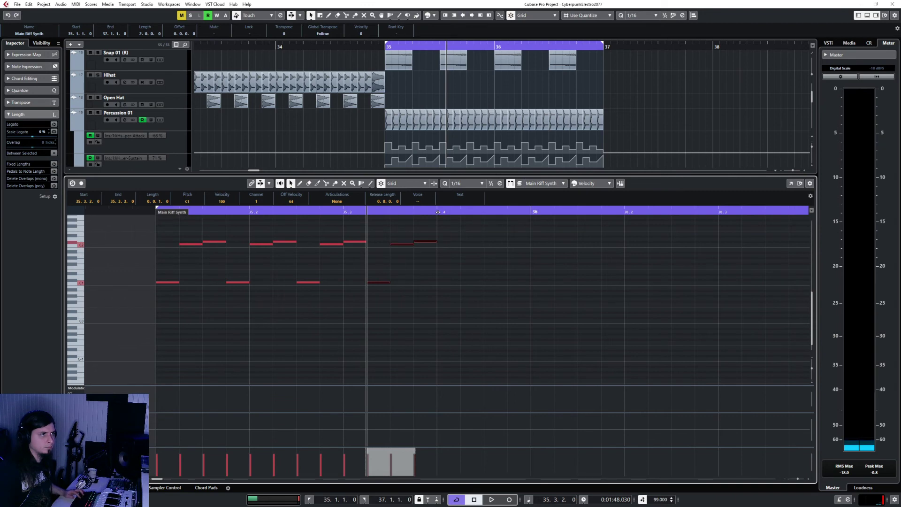
pyautogui.hotkey('ctrl', 'd')
# - Replace the note at 35.4.3 with D#2 and add an A#1 note at 35.4.4 to finish the bar
pyautogui.click(498, 242)
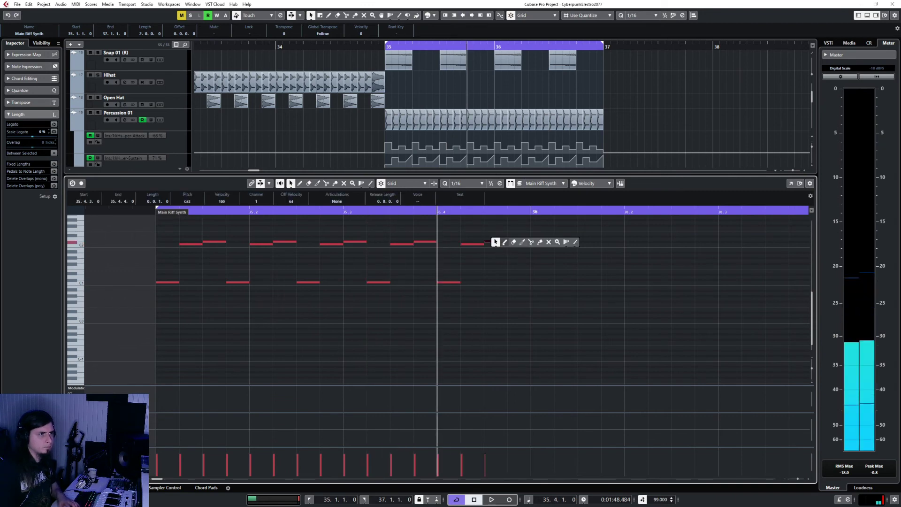
pyautogui.click(495, 242)
pyautogui.click(492, 235)
pyautogui.rightClick(482, 243)
pyautogui.click(490, 243)
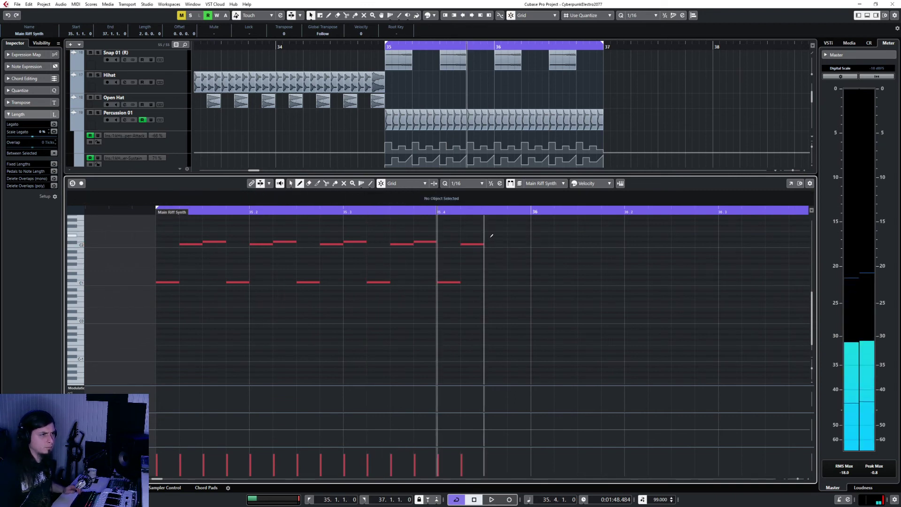
pyautogui.click(491, 235)
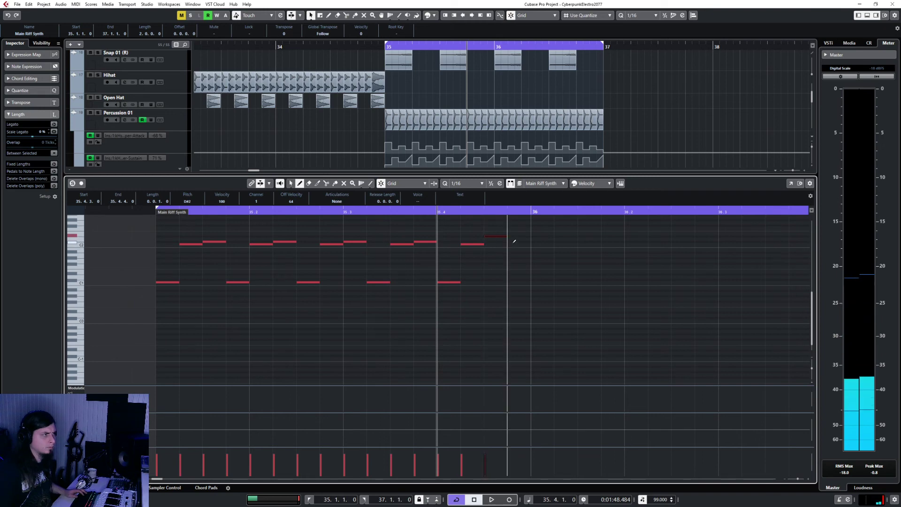
pyautogui.press('1')
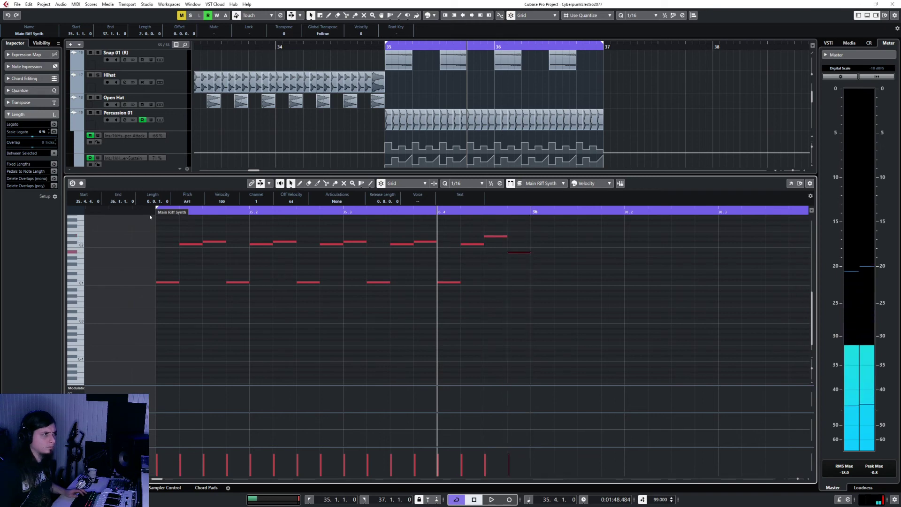
# - Duplicate all the bar 35 notes of the Main Riff Synth part into bar 36
pyautogui.press('space')
pyautogui.moveTo(156, 218); pyautogui.dragTo(561, 306)
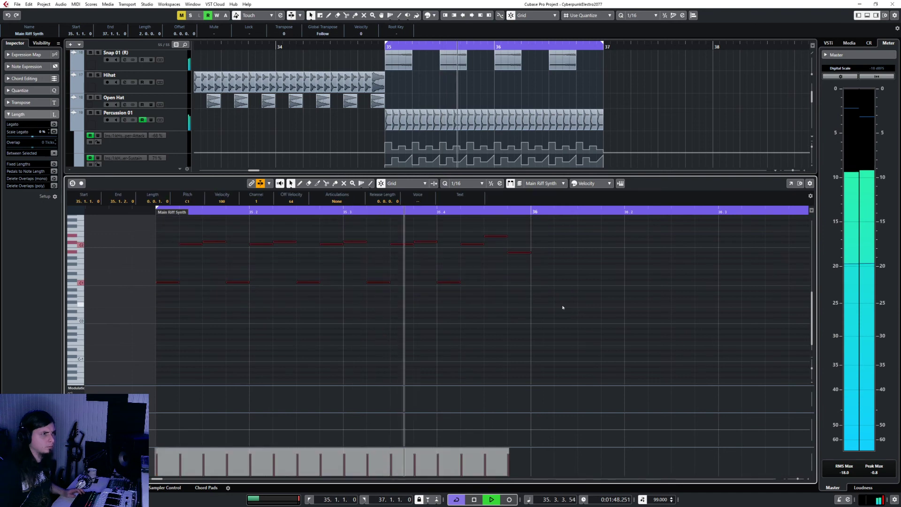
pyautogui.click(531, 214)
pyautogui.hotkey('ctrl', 'd')
pyautogui.scroll(-3, 569, 332)
pyautogui.hscroll(-3, 186, 442)
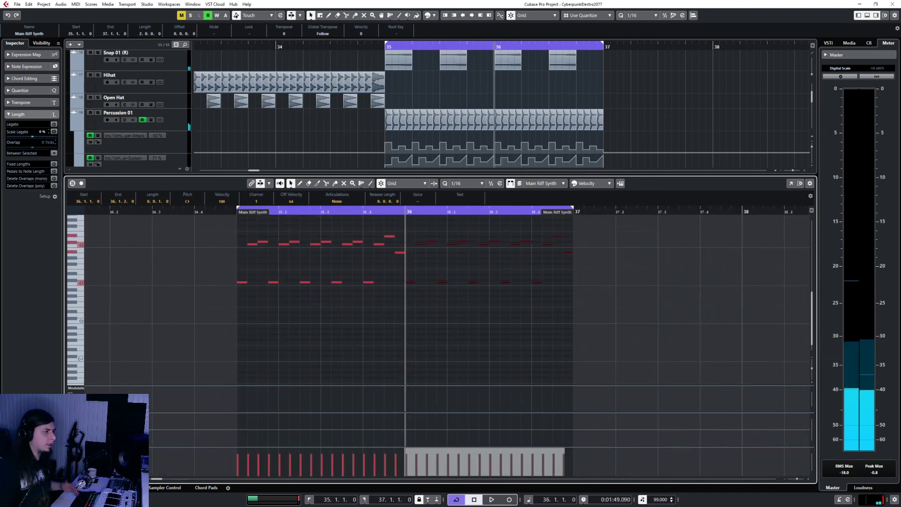
# - Close the note editor and play the arrangement from bar 34 to hear the new synth riff in context
pyautogui.hotkey('ctrl', 'e')
pyautogui.click(276, 47)
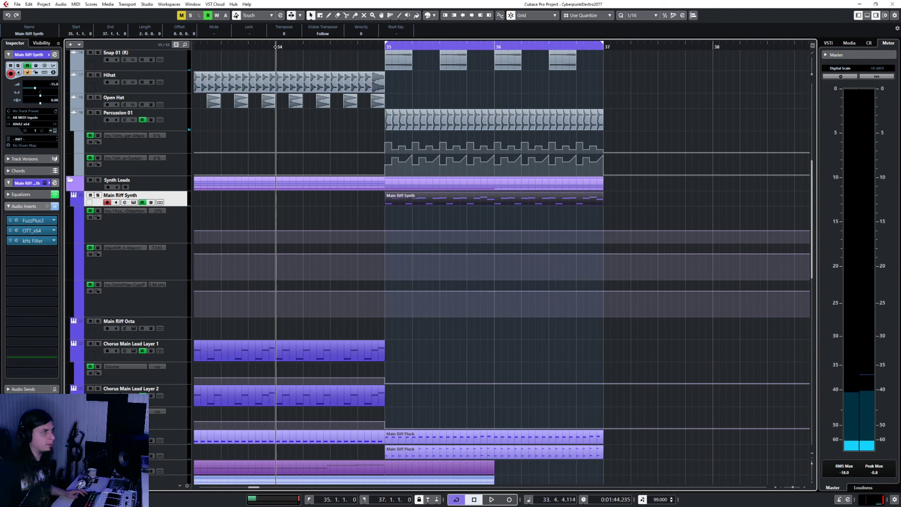
pyautogui.press('space')
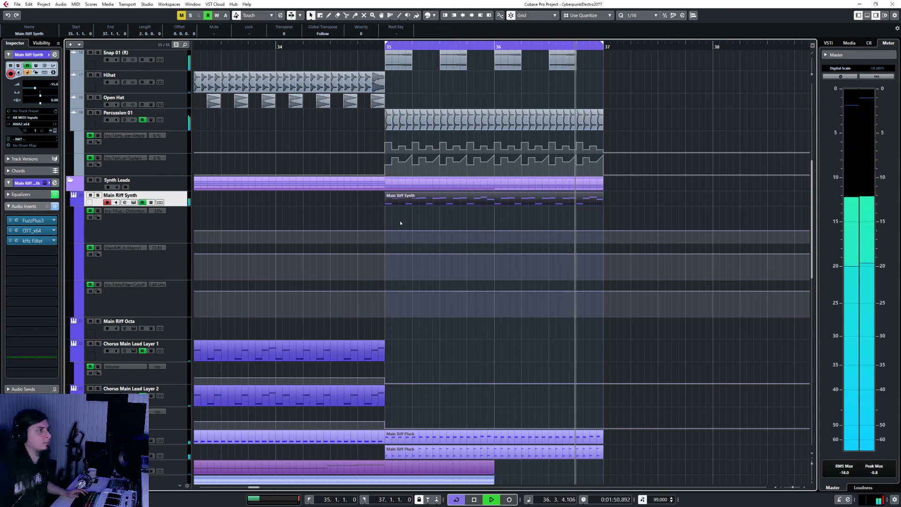
# - Lower the Drum Break (R) track's volume to -7.94 dB while the loop plays
pyautogui.scroll(-3, 401, 220)
pyautogui.scroll(-5, 401, 217)
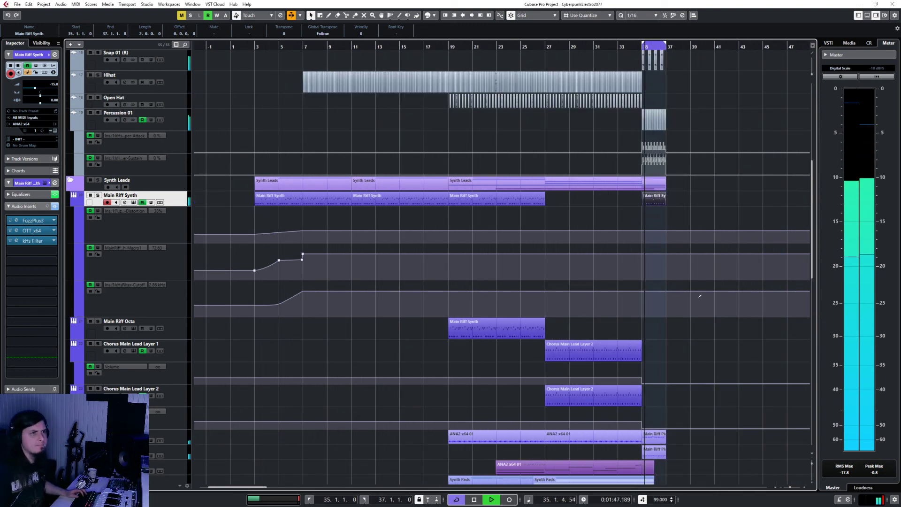
pyautogui.scroll(-15, 736, 375)
pyautogui.scroll(-3, 737, 373)
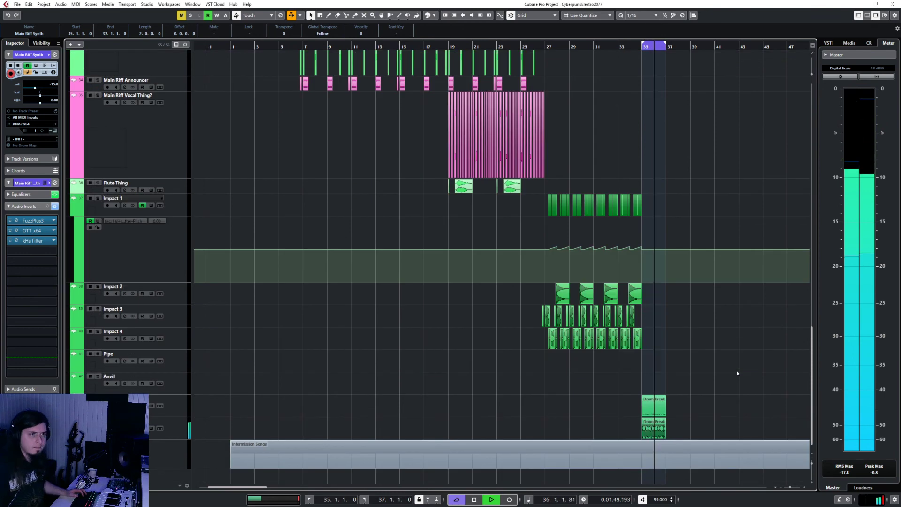
pyautogui.click(169, 429)
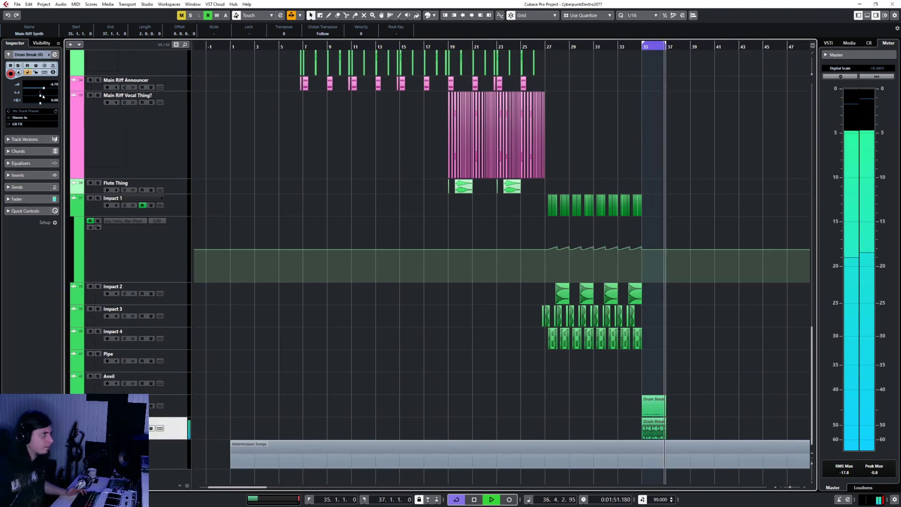
pyautogui.moveTo(42, 88); pyautogui.dragTo(41, 89)
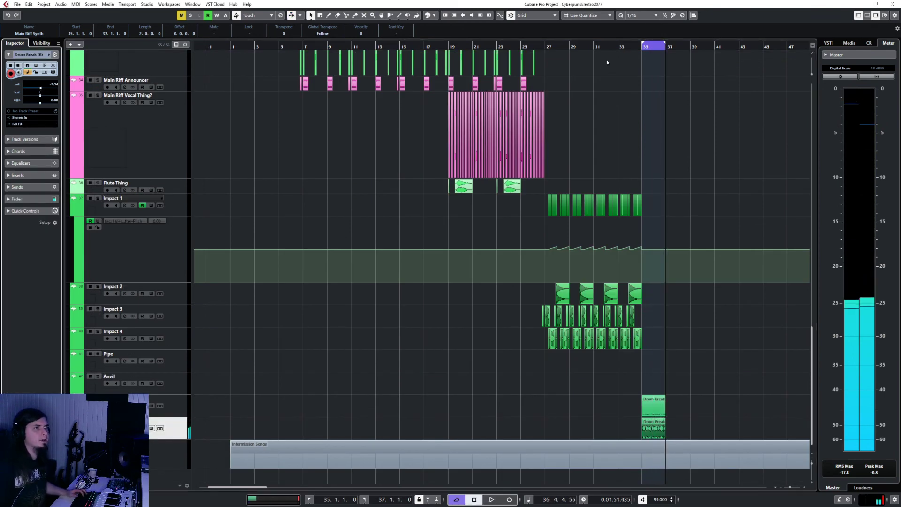
# - Stop playback, link the Snap 01 (R) 01 and Snap 01 (R) channels in the mixer and set both volumes to -5.53 dB
pyautogui.scroll(20, 680, 188)
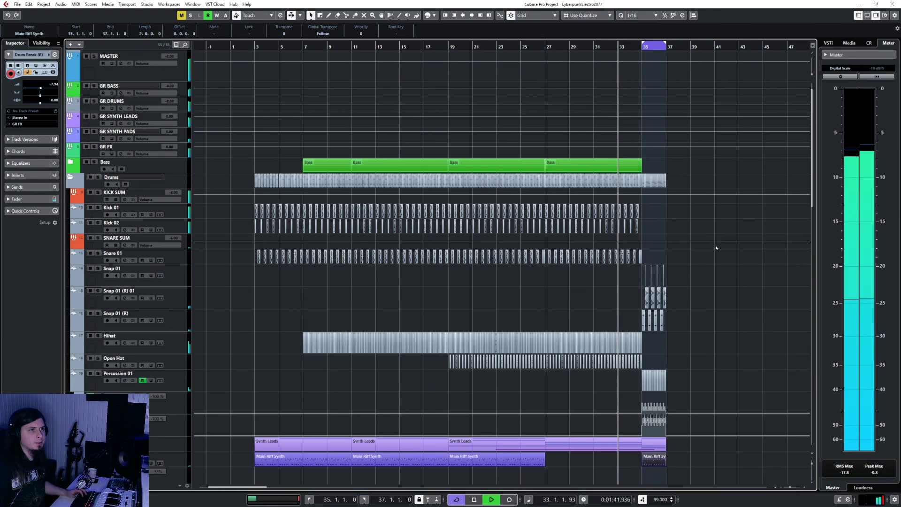
pyautogui.keyDown('ctrl'); pyautogui.scroll(3, 695, 310); pyautogui.keyUp('ctrl')
pyautogui.press('space')
pyautogui.hscroll(3, 658, 316)
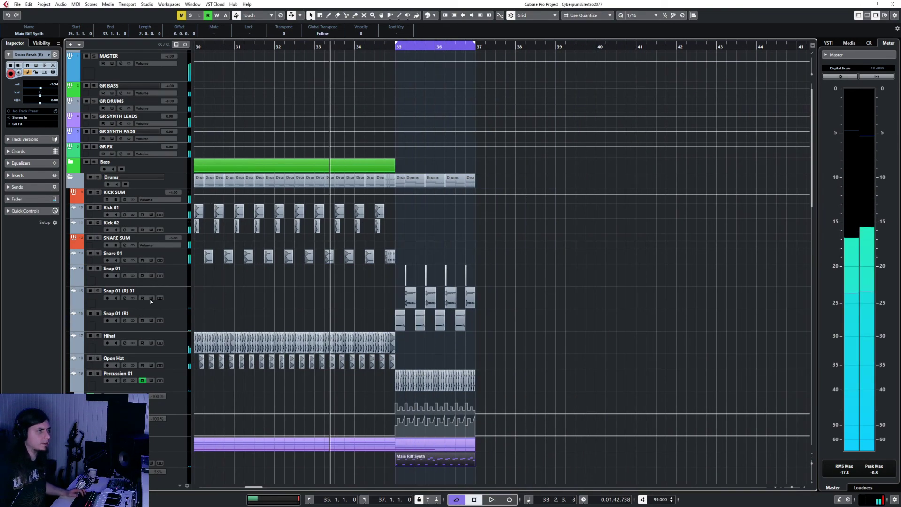
pyautogui.click(164, 303)
pyautogui.press('F3')
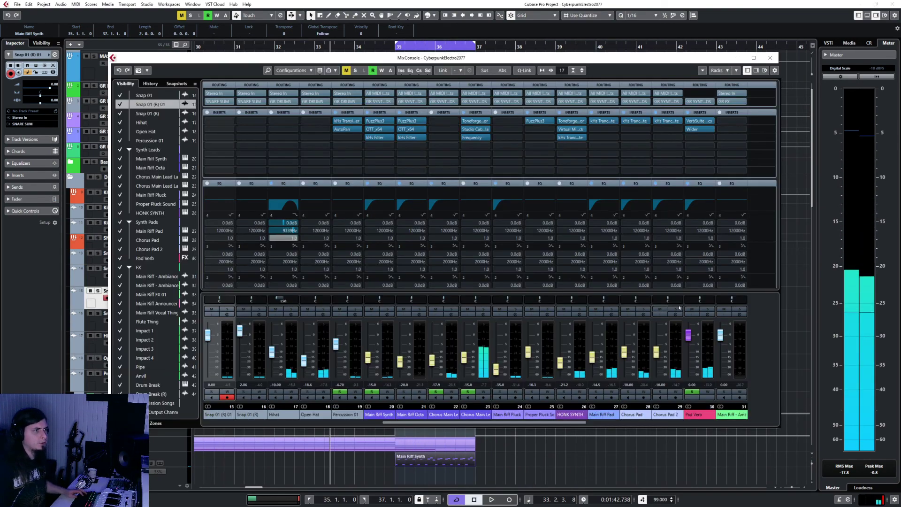
pyautogui.keyDown('ctrl'); pyautogui.click(251, 412); pyautogui.keyUp('ctrl')
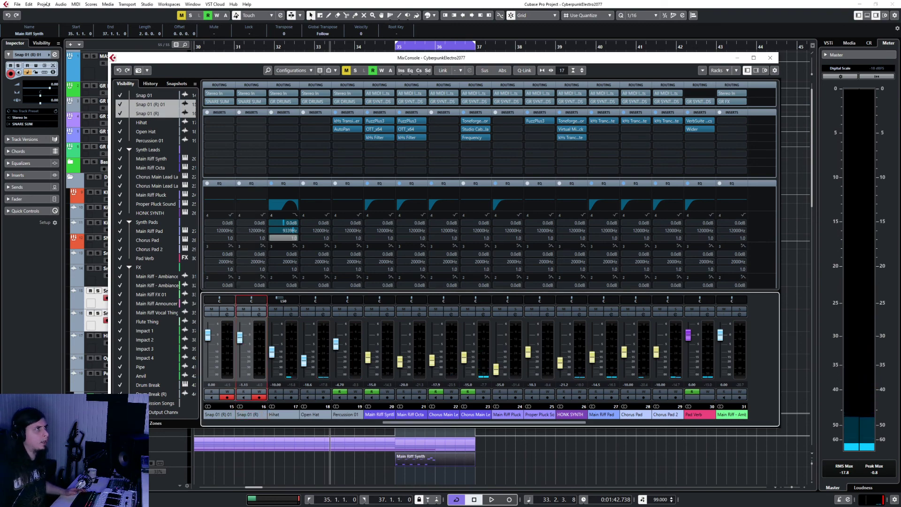
pyautogui.click(29, 5)
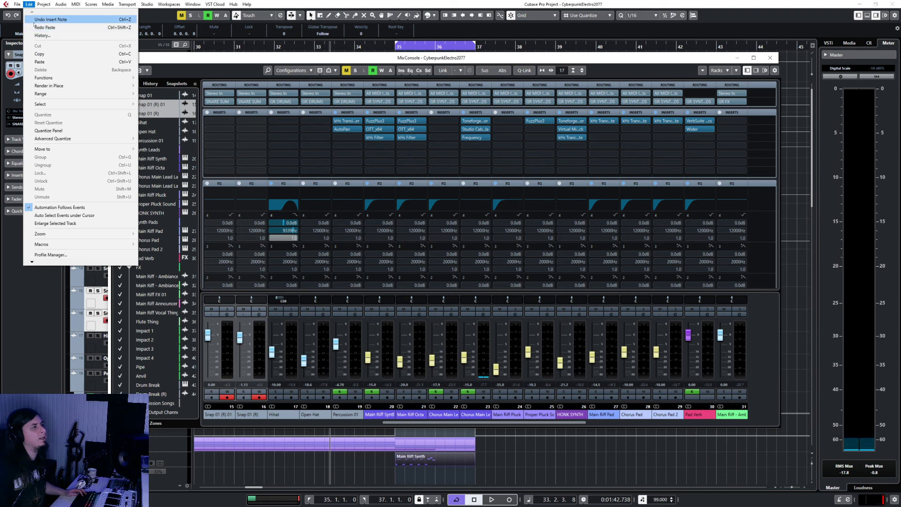
pyautogui.click(36, 27)
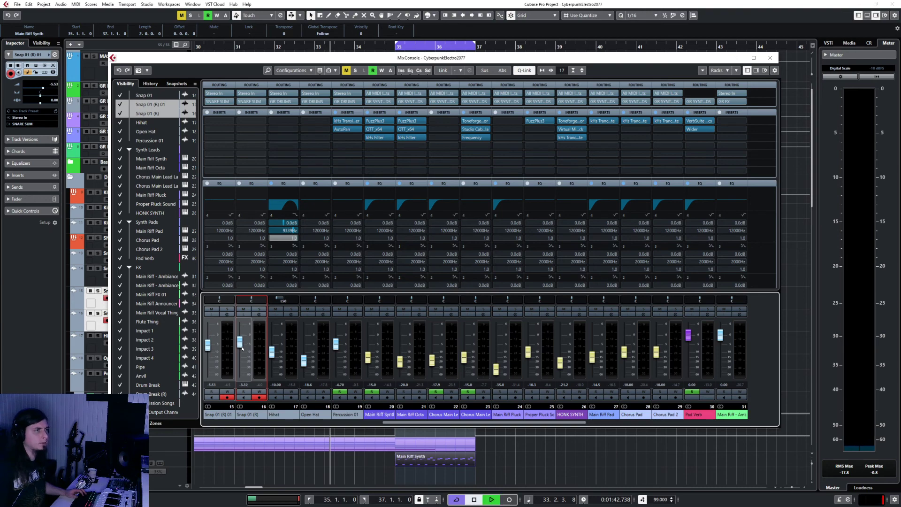
pyautogui.click(766, 58)
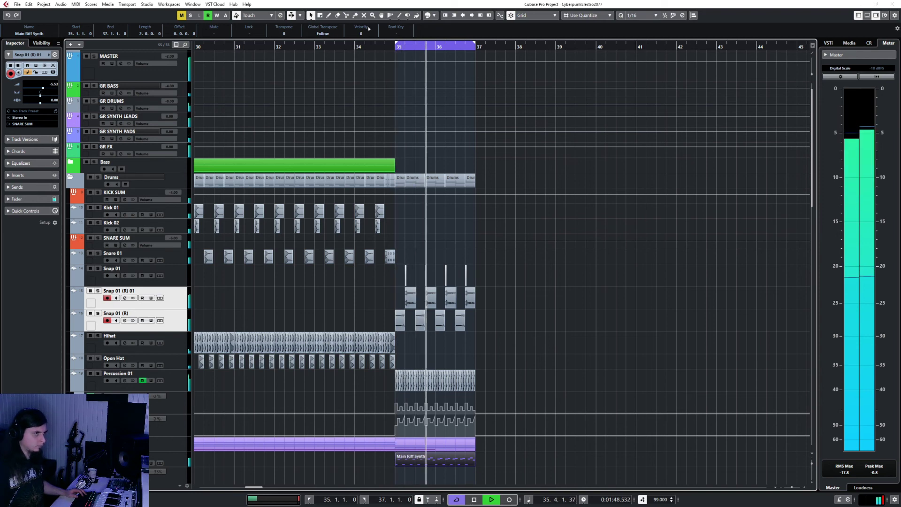
# - Listen to the bar 35–37 loop while checking the lead, pad and FX tracks, including Drum Break (R)
pyautogui.press('KP_Subtract')
pyautogui.scroll(-10, 496, 348)
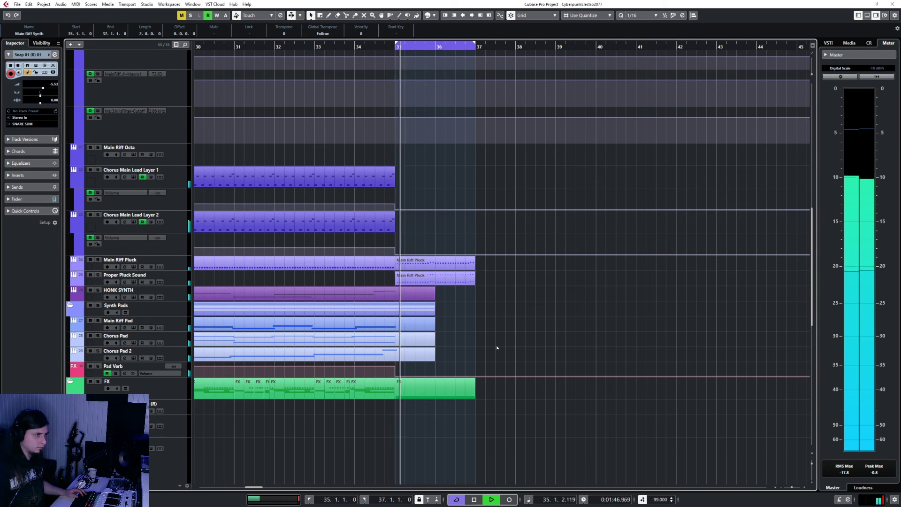
pyautogui.scroll(-8, 496, 346)
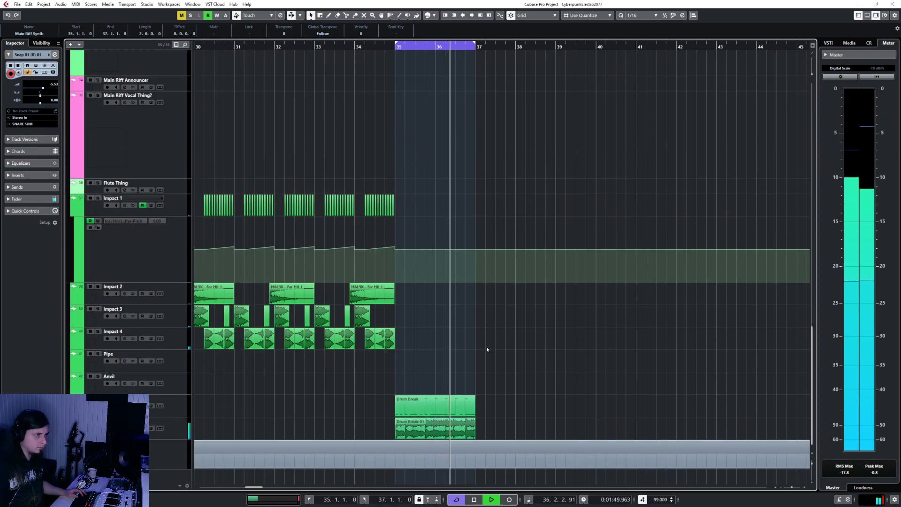
pyautogui.click(173, 428)
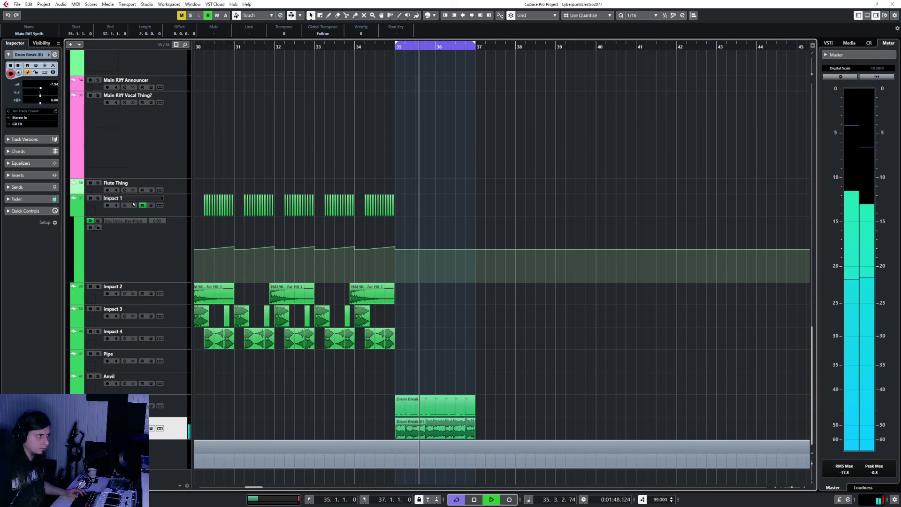
pyautogui.scroll(10, 452, 216)
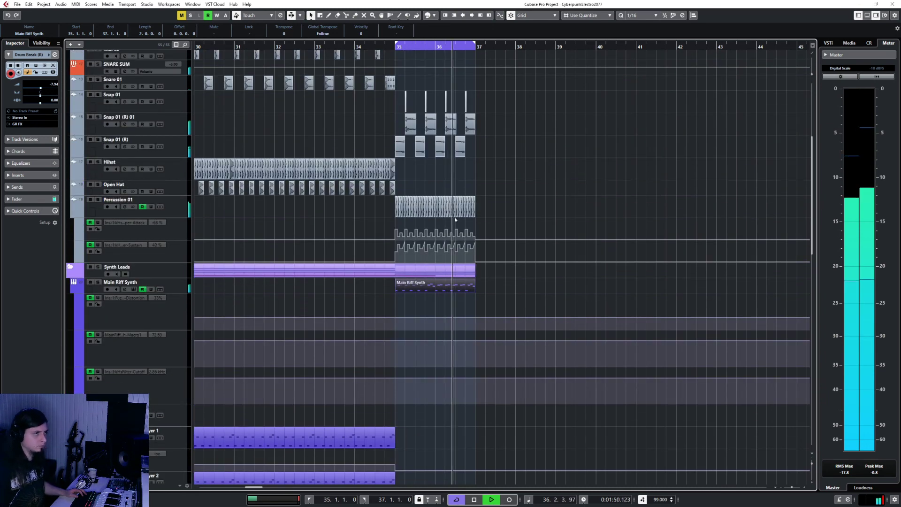
pyautogui.scroll(4, 439, 187)
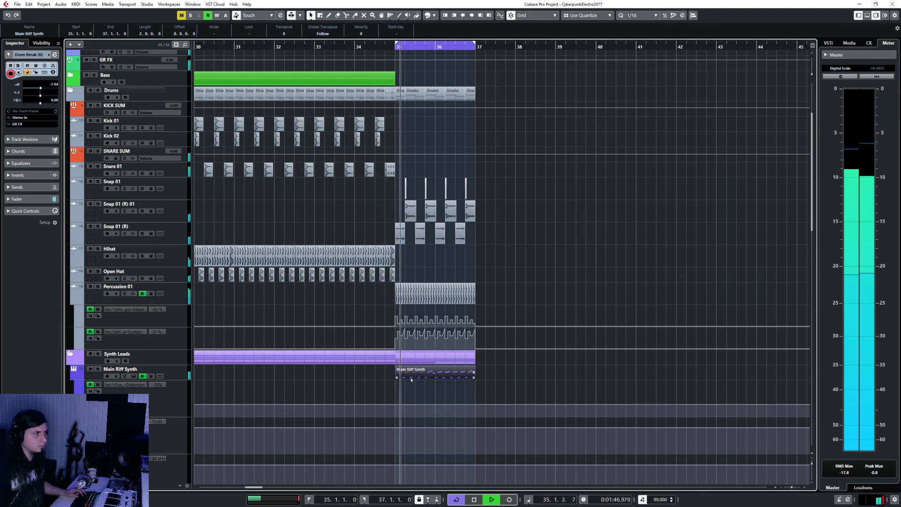
# - Raise Main Riff Synth's Distortion automation to 78% between bars 35 and 37, and solo the track
pyautogui.click(396, 404)
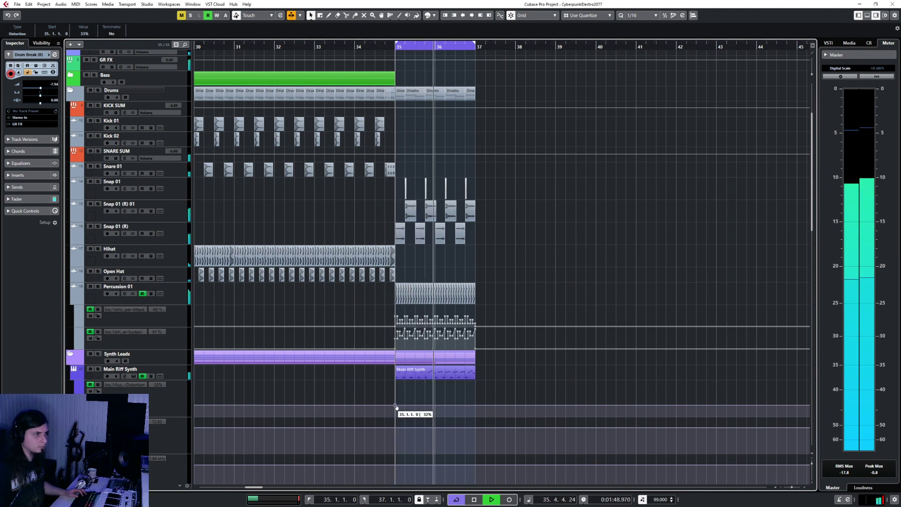
pyautogui.click(476, 404)
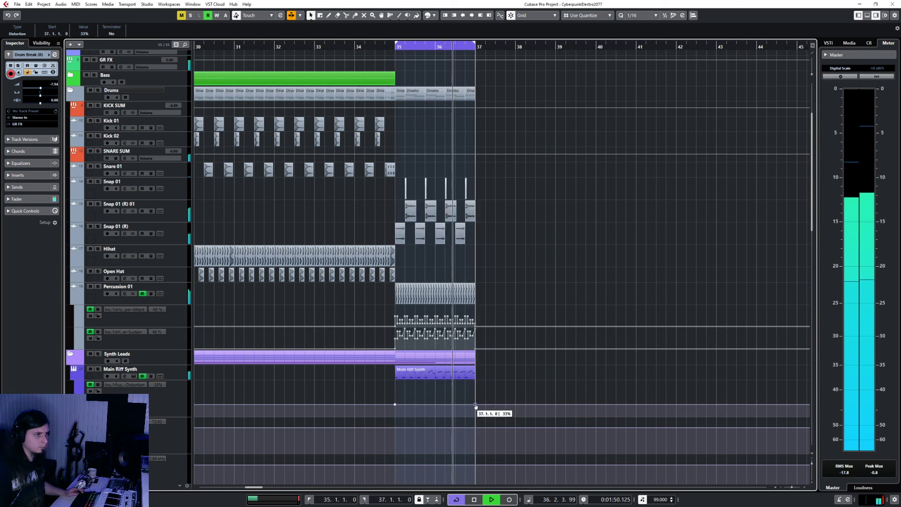
pyautogui.moveTo(436, 385)
pyautogui.mouseDown()
pyautogui.moveTo(440, 360)
pyautogui.moveTo(439, 370)
pyautogui.mouseUp()
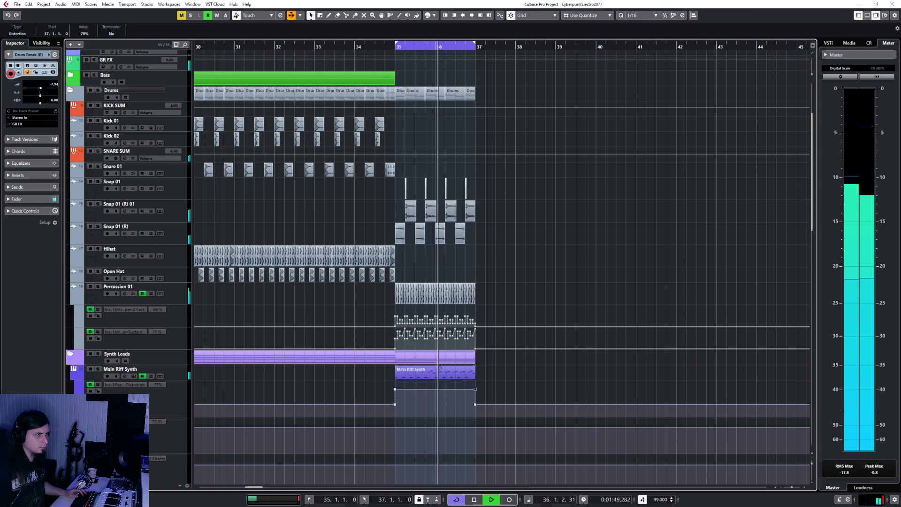
pyautogui.click(185, 373)
pyautogui.press('s')
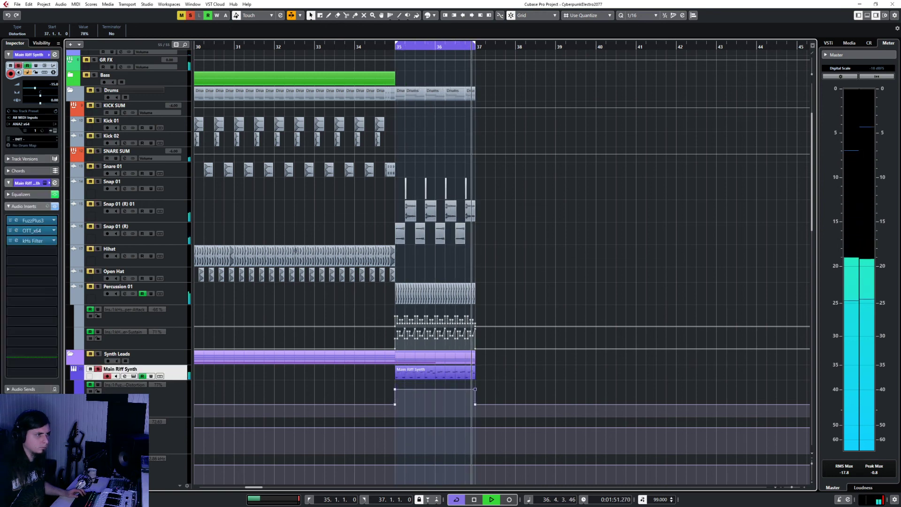
# - Unsolo Main Riff Synth and lower its Distortion automation between bars 35 and 37 to 11%
pyautogui.press('s')
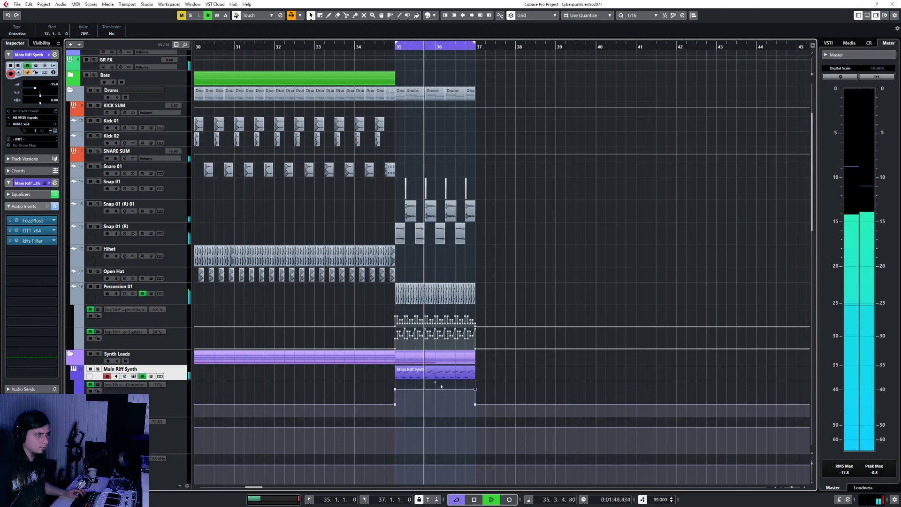
pyautogui.moveTo(436, 389); pyautogui.dragTo(436, 408)
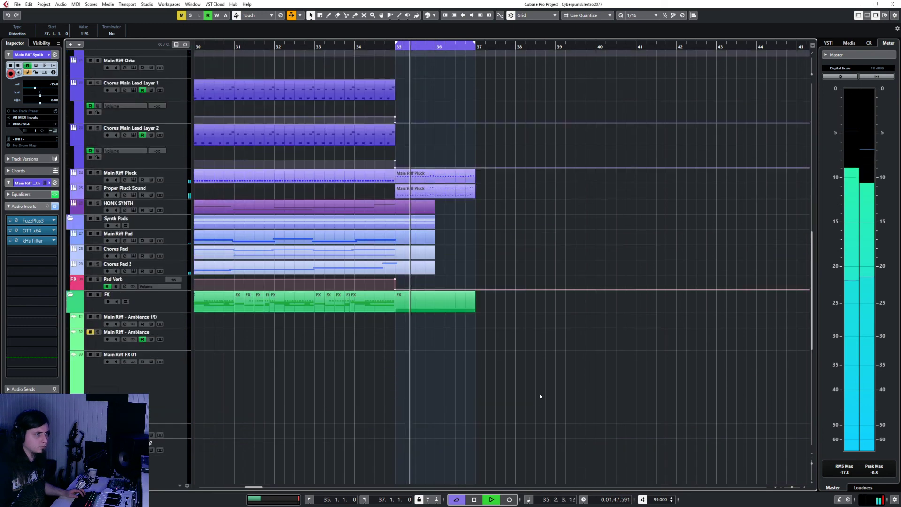
# - Compare the Main Riff Pluck and Proper Pluck Sound tracks, setting Proper Pluck Sound's volume to -12.5 dB
pyautogui.scroll(-8, 534, 389)
pyautogui.click(181, 278)
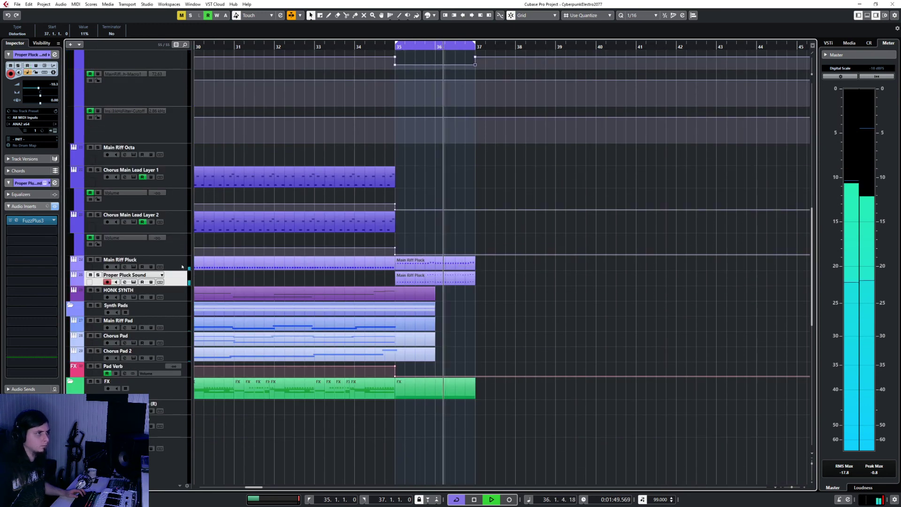
pyautogui.click(182, 266)
pyautogui.click(181, 276)
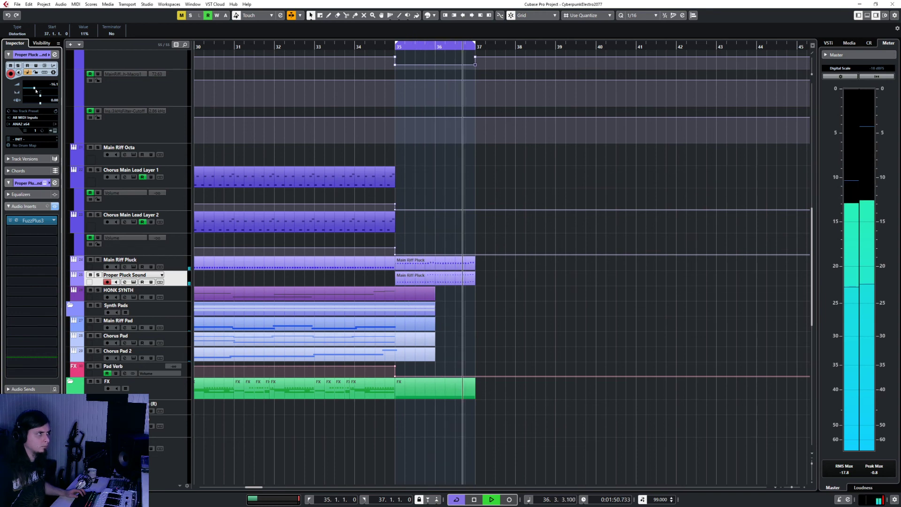
# - Lower the Drum Break (R) track's volume to -10.7 dB while the loop plays, and stop playback
pyautogui.scroll(-8, 418, 426)
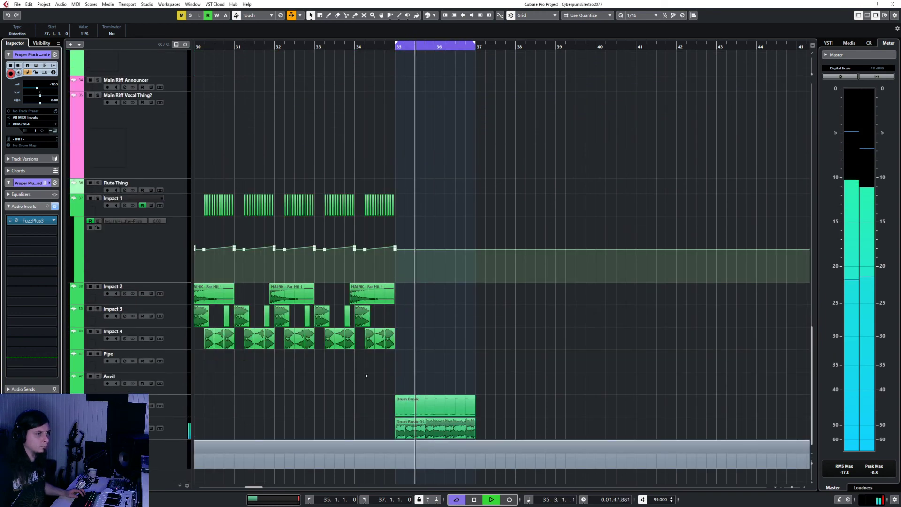
pyautogui.click(174, 429)
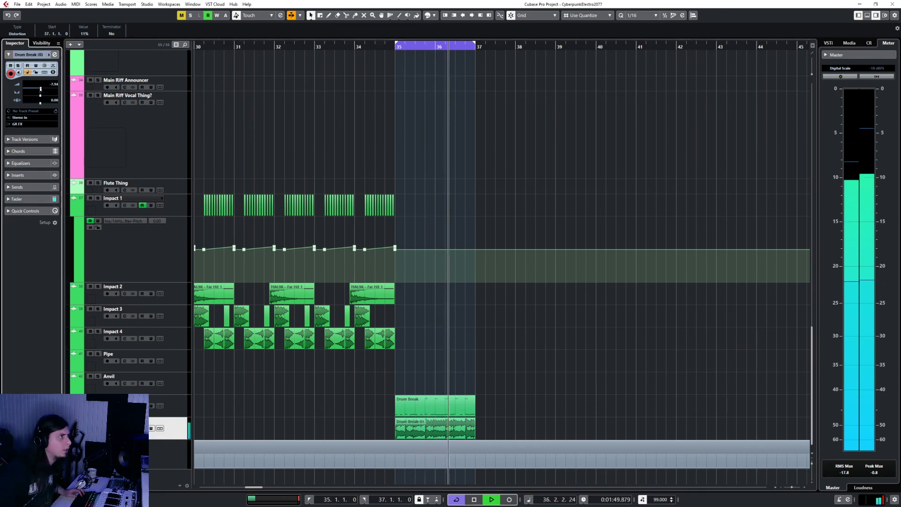
pyautogui.moveTo(40, 89); pyautogui.dragTo(36, 89)
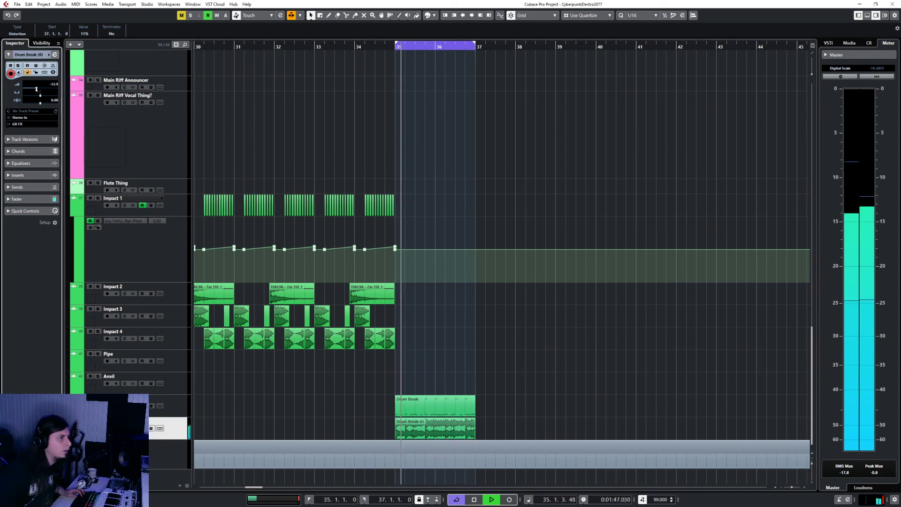
pyautogui.press('space')
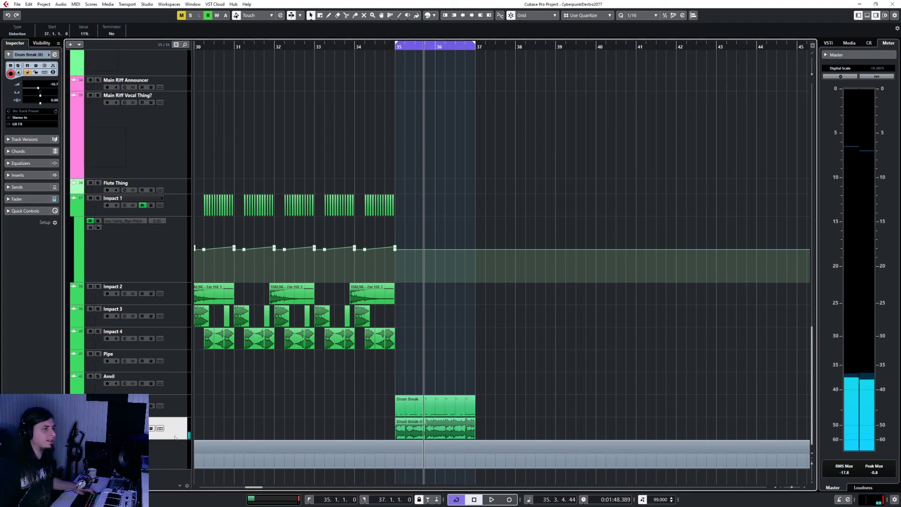
# - Insert the Lustrous Plates reverb in the first insert slot of the Drum Break (R) mixer channel
pyautogui.press('F3')
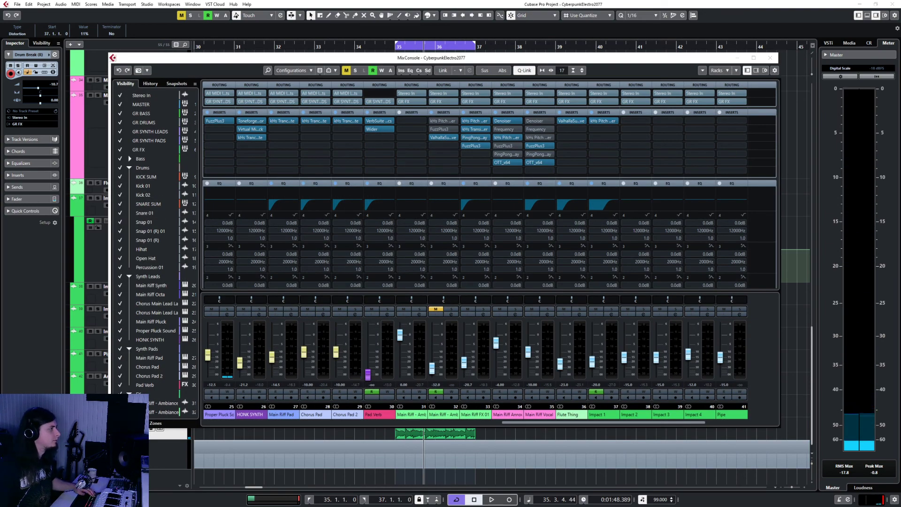
pyautogui.moveTo(251, 137); pyautogui.dragTo(344, 133)
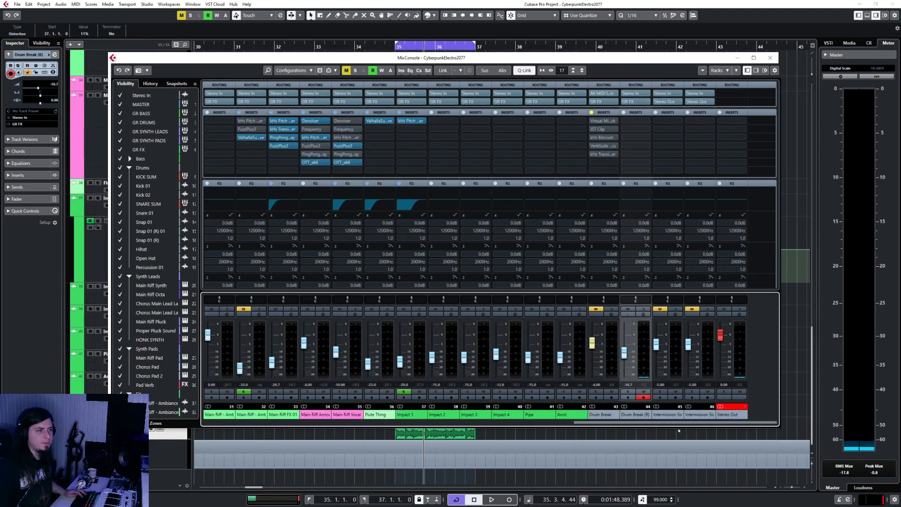
pyautogui.click(641, 122)
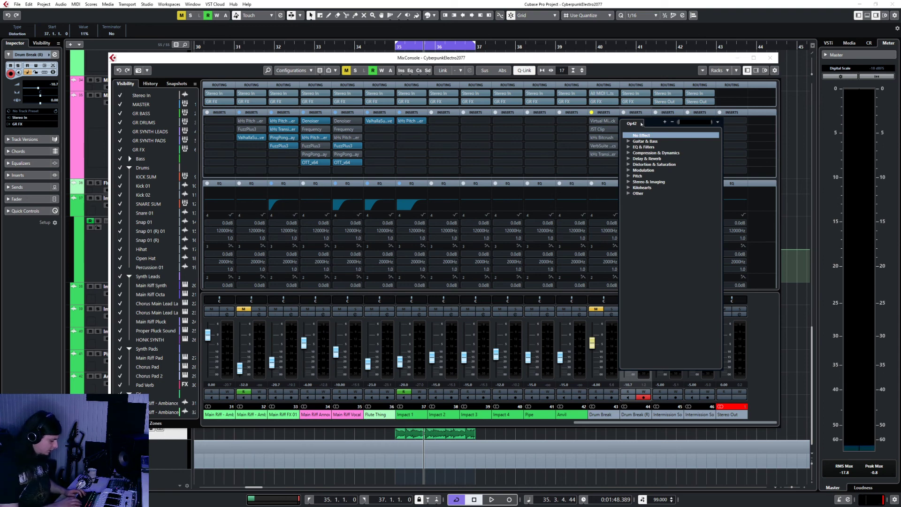
pyautogui.write('plat')
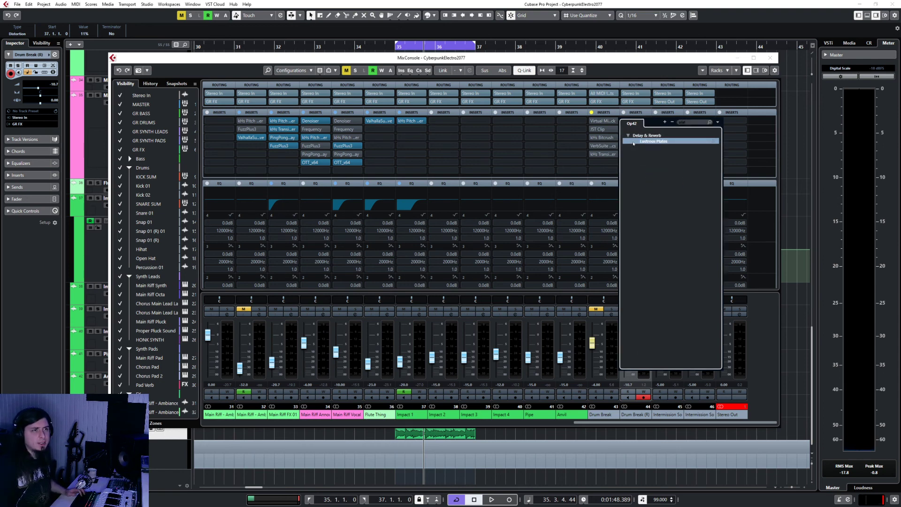
pyautogui.press('Return')
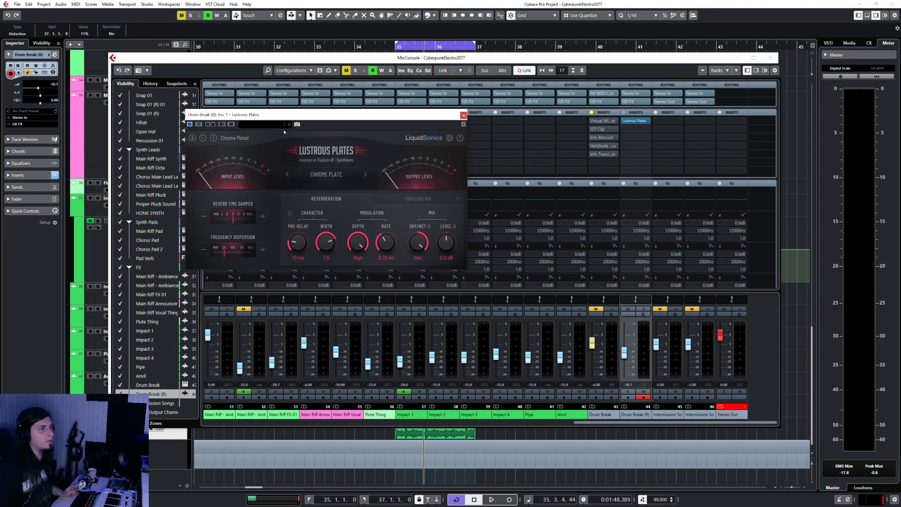
# - Load the Soft Room drum preset in Lustrous Plates, start the loop and reduce the reverb's dry/wet mix
pyautogui.click(242, 139)
pyautogui.moveTo(259, 162)
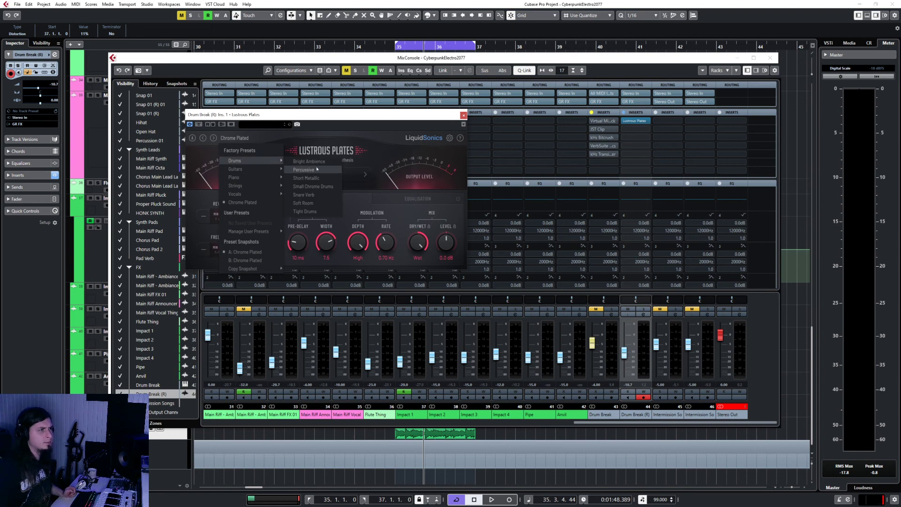
pyautogui.click(327, 203)
pyautogui.press('space')
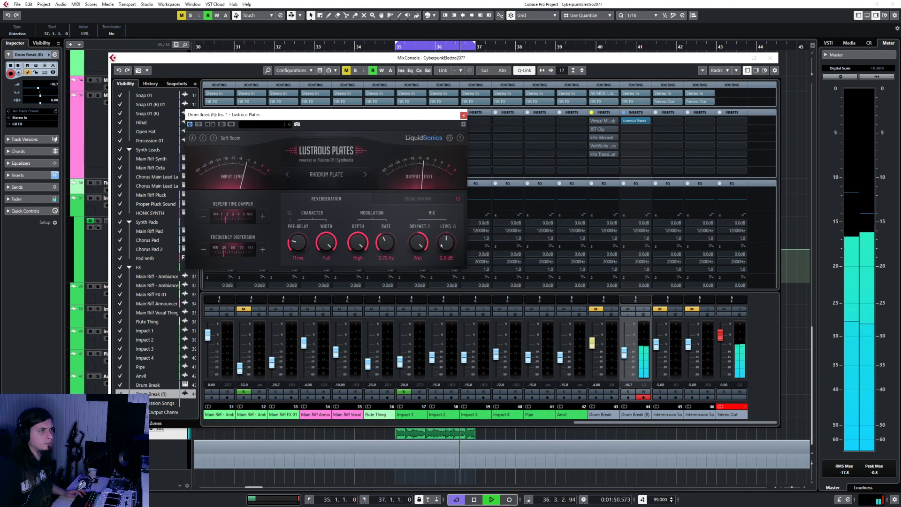
pyautogui.moveTo(418, 242); pyautogui.dragTo(420, 269)
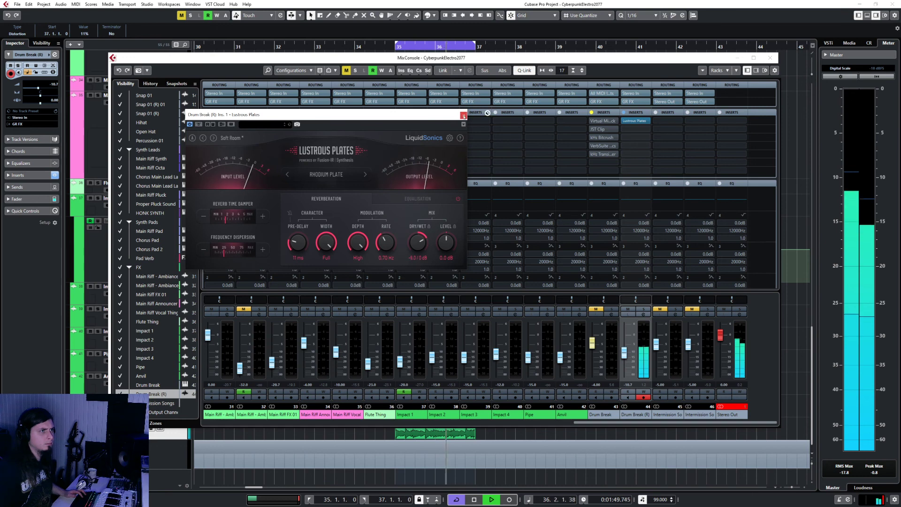
# - Solo Drum Break (R) and fine-tune the dry/wet mix of its Lustrous Plates reverb
pyautogui.click(361, 272)
pyautogui.press('s')
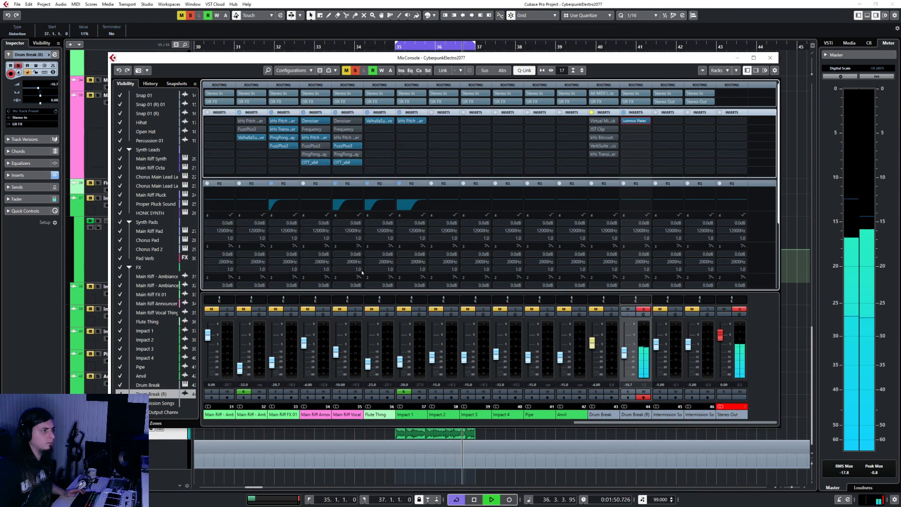
pyautogui.click(634, 120)
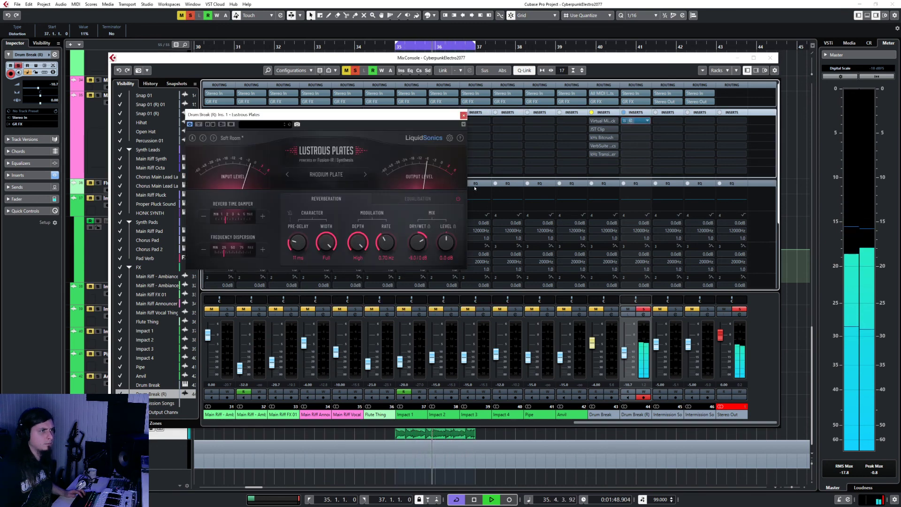
pyautogui.moveTo(417, 244)
pyautogui.mouseDown()
pyautogui.moveTo(421, 263)
pyautogui.moveTo(425, 252)
pyautogui.mouseUp()
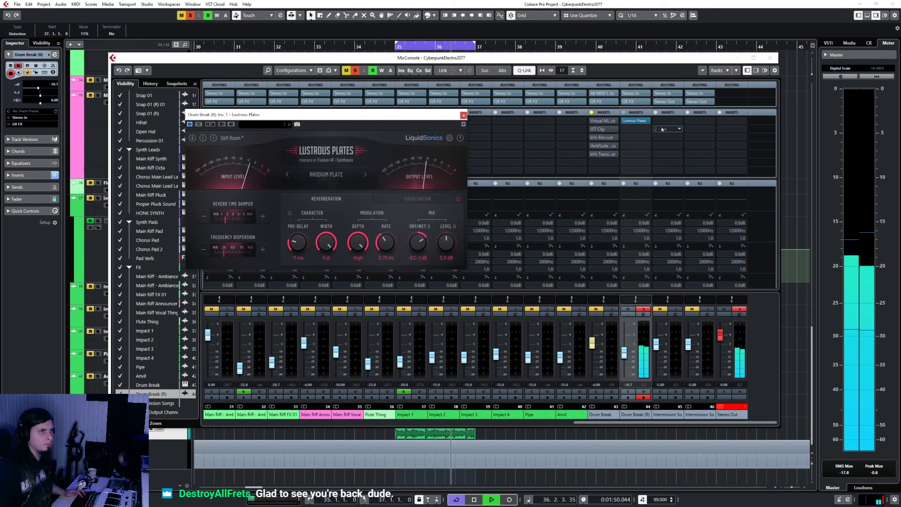
pyautogui.click(634, 120)
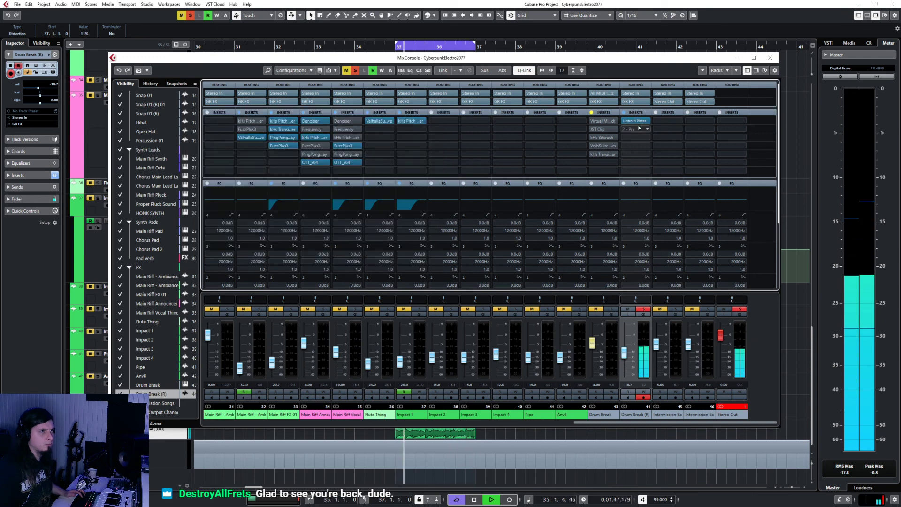
# - Insert the Distortion effect after the reverb on Drum Break (R) and try different mix amounts
pyautogui.click(635, 129)
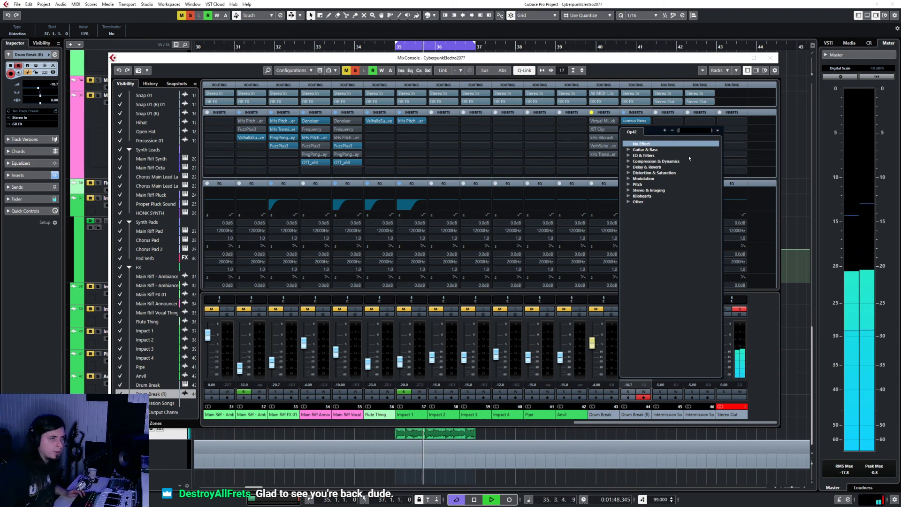
pyautogui.write('dist')
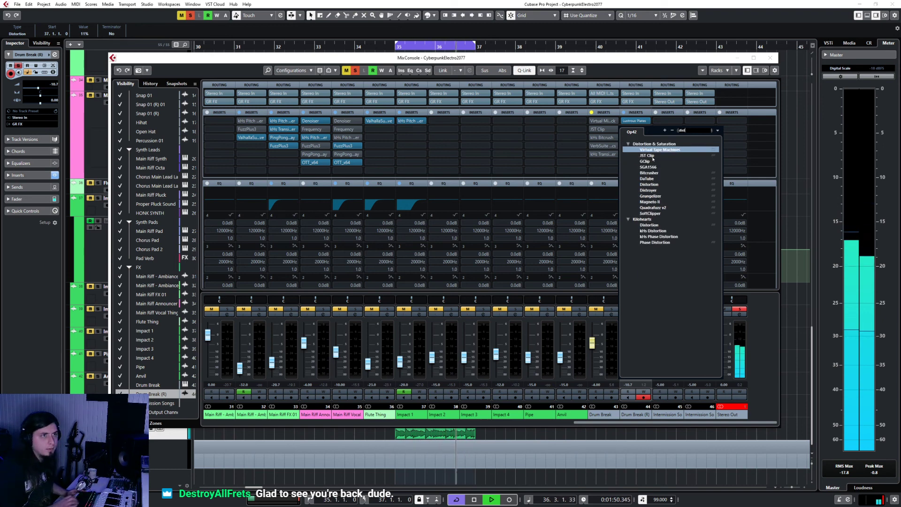
pyautogui.click(650, 184)
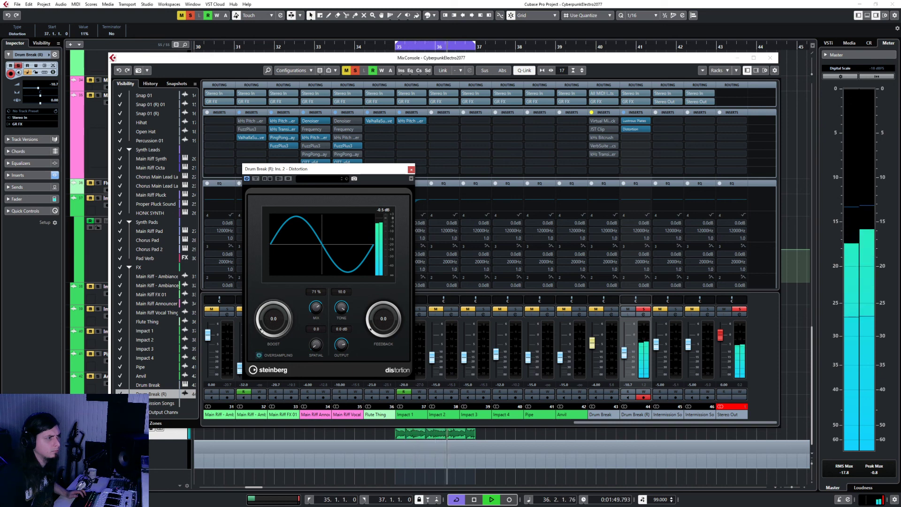
pyautogui.moveTo(316, 308); pyautogui.dragTo(312, 337)
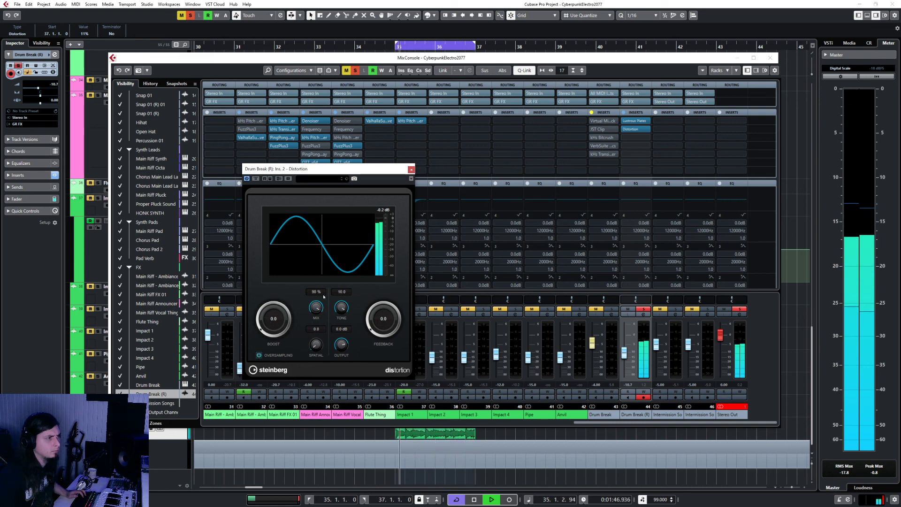
pyautogui.moveTo(323, 296); pyautogui.dragTo(325, 294)
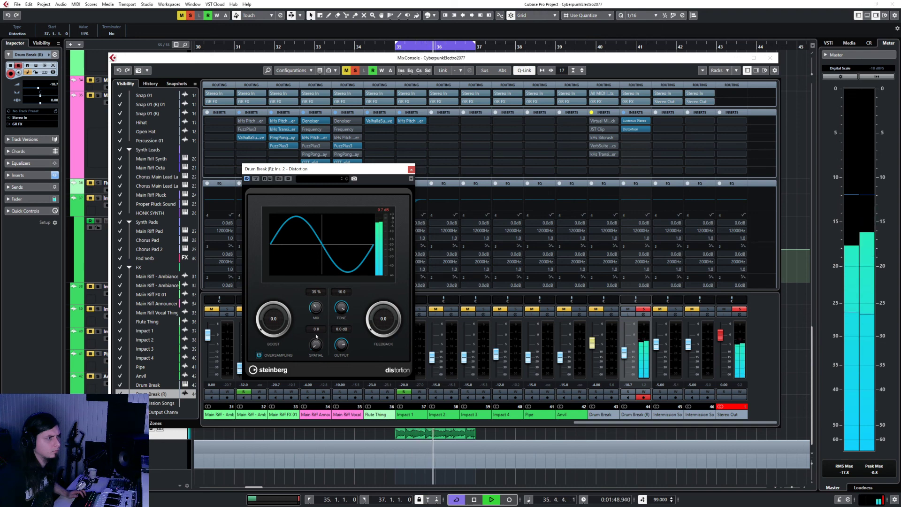
pyautogui.scroll(-3, 318, 318)
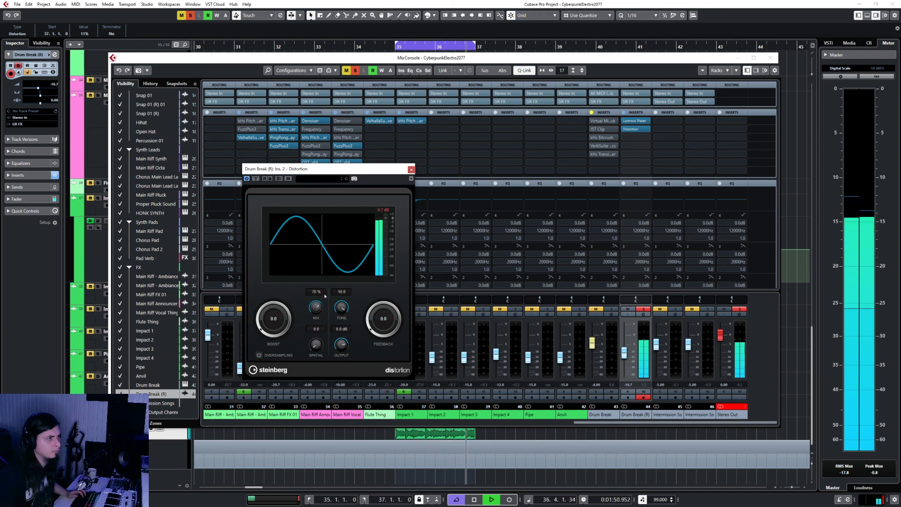
# - Set the Drum Break (R) Distortion to 0.4 boost, 53% mix, 0.0 spatial and -5.1 dB output
pyautogui.moveTo(263, 330)
pyautogui.mouseDown()
pyautogui.moveTo(260, 308)
pyautogui.moveTo(257, 317)
pyautogui.mouseUp()
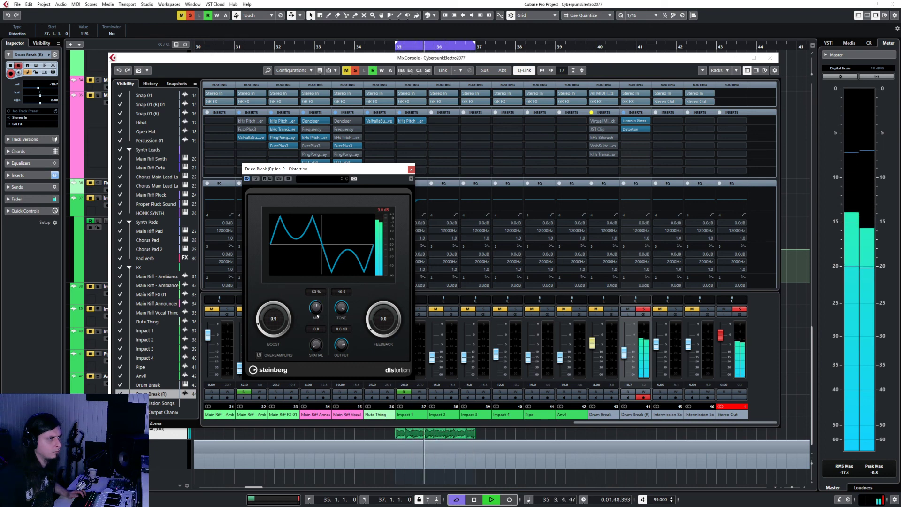
pyautogui.moveTo(373, 314)
pyautogui.mouseDown()
pyautogui.moveTo(369, 298)
pyautogui.moveTo(371, 328)
pyautogui.mouseUp()
pyautogui.moveTo(316, 343); pyautogui.dragTo(322, 373)
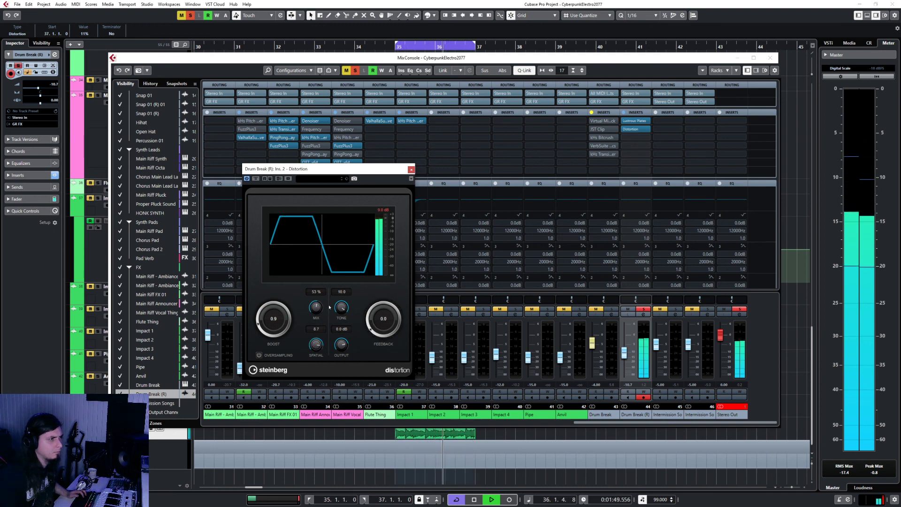
pyautogui.moveTo(341, 345)
pyautogui.mouseDown()
pyautogui.moveTo(341, 363)
pyautogui.moveTo(341, 352)
pyautogui.mouseUp()
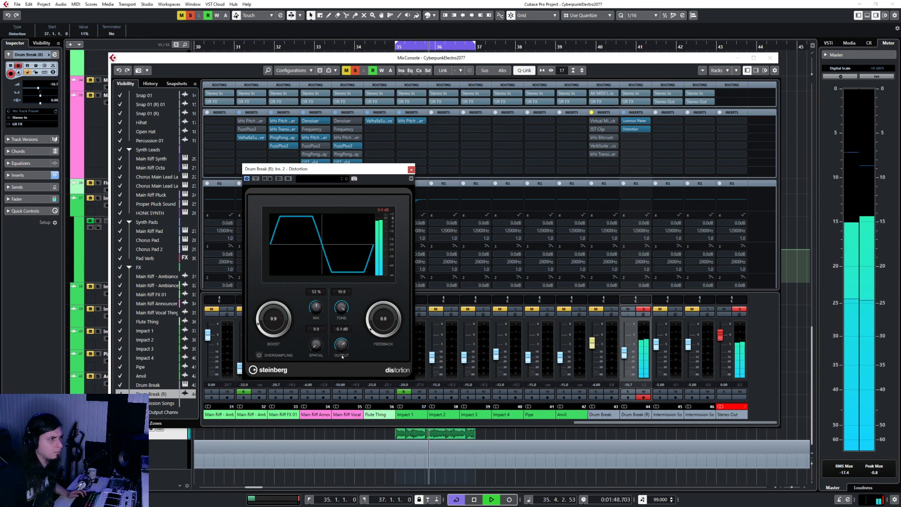
pyautogui.moveTo(261, 324); pyautogui.dragTo(257, 330)
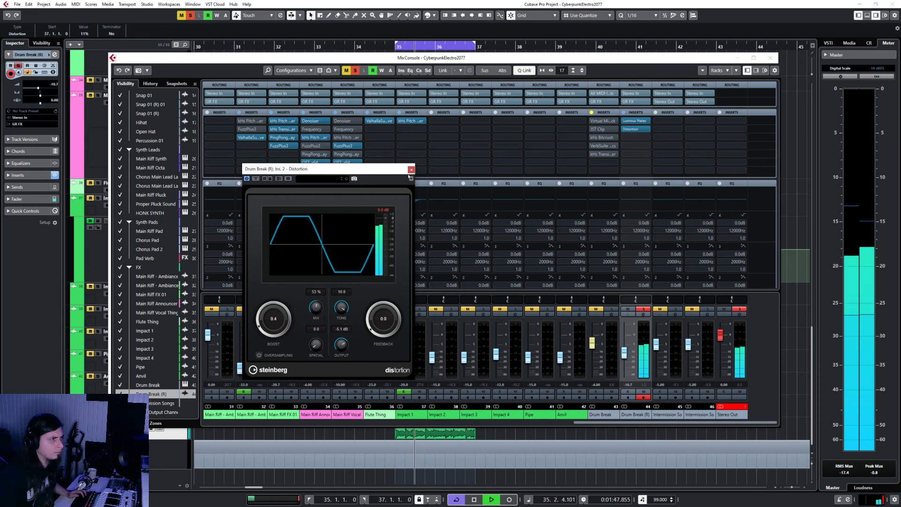
pyautogui.click(411, 170)
# - Raise the Drum Break (R) channel's volume to -8.56 dB, close the mixer and unsolo the track
pyautogui.moveTo(624, 353); pyautogui.dragTo(625, 350)
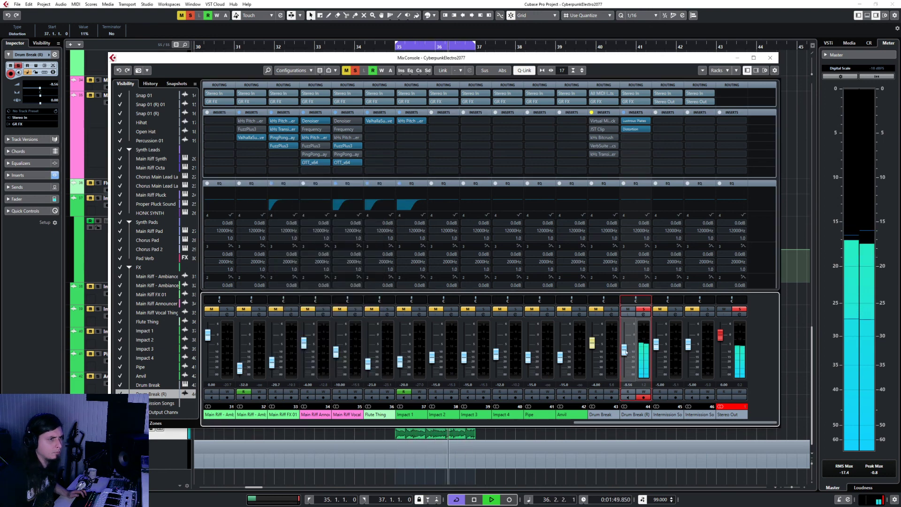
pyautogui.click(769, 57)
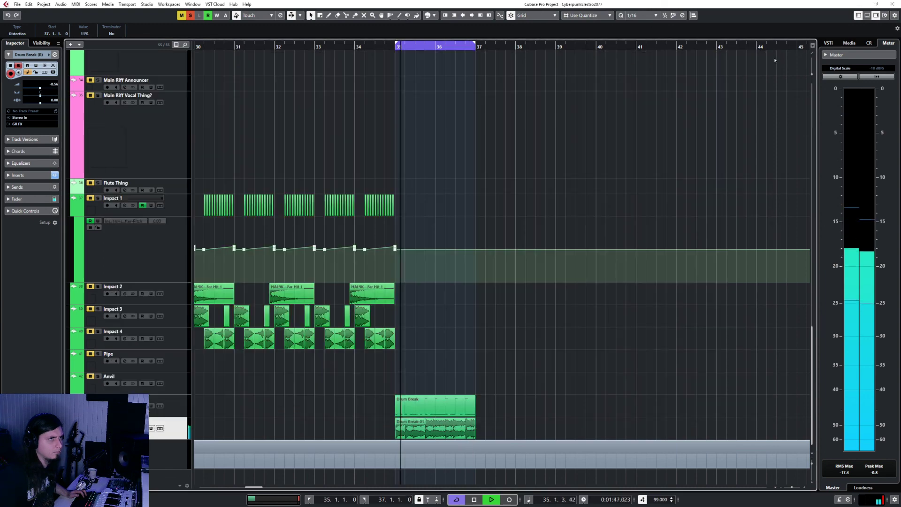
pyautogui.press('s')
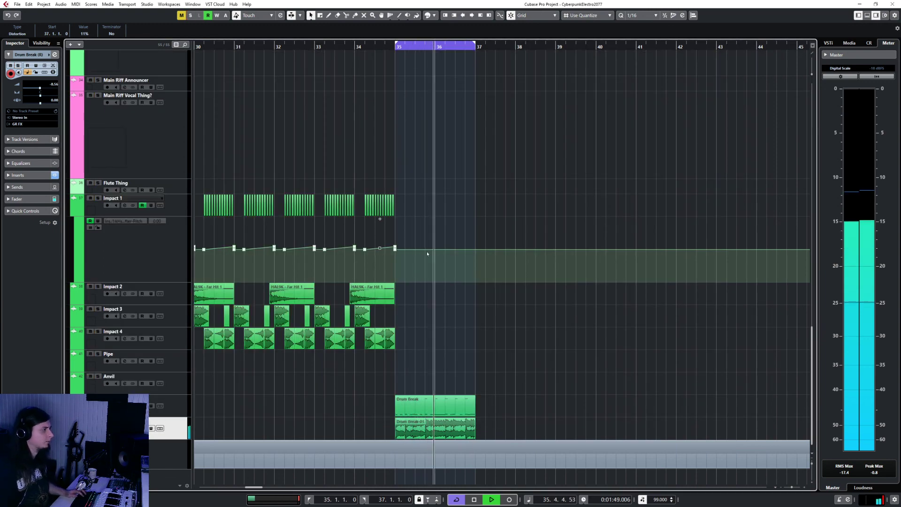
# - Play the transition into bar 35 and lower the Drum Break (R) track's volume to -12.5 dB
pyautogui.click(351, 46)
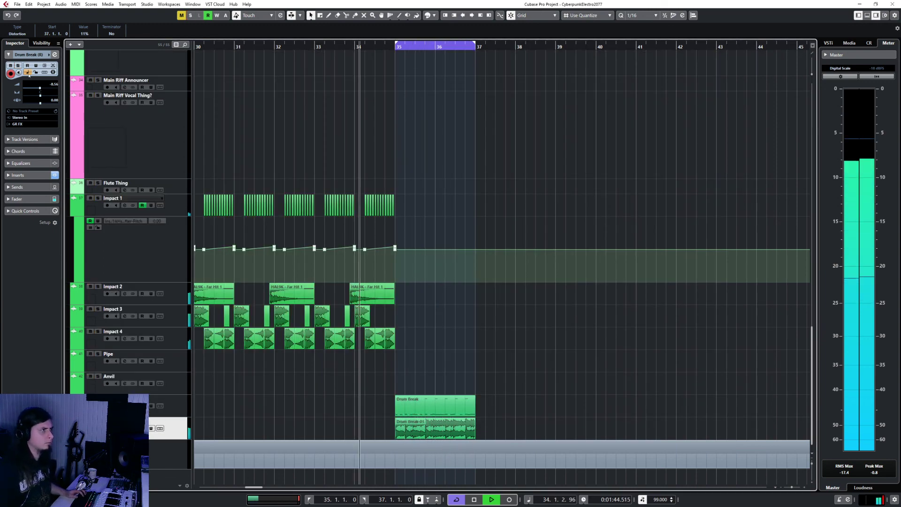
pyautogui.moveTo(40, 88); pyautogui.dragTo(37, 92)
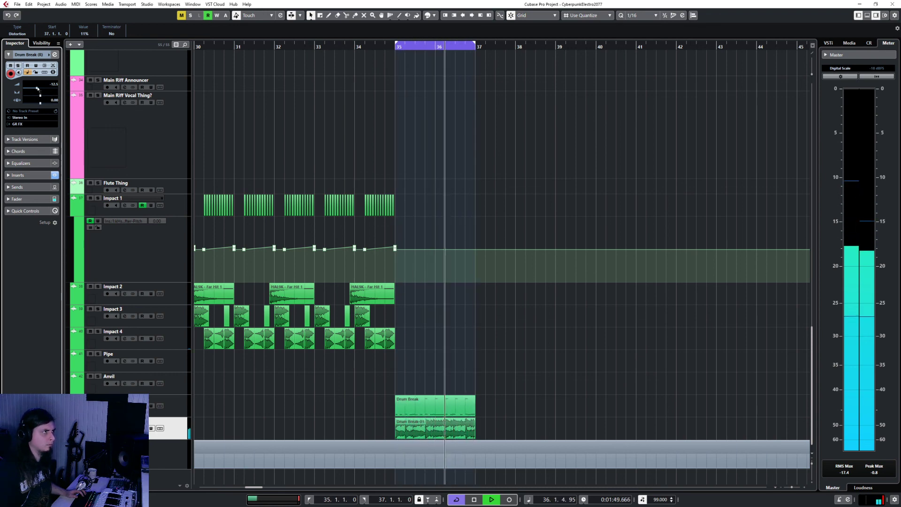
# - Raise the Drum Break (R) track's volume to -10.3 dB and check it against the other tracks while bars 35–37 loop
pyautogui.moveTo(38, 89); pyautogui.dragTo(39, 89)
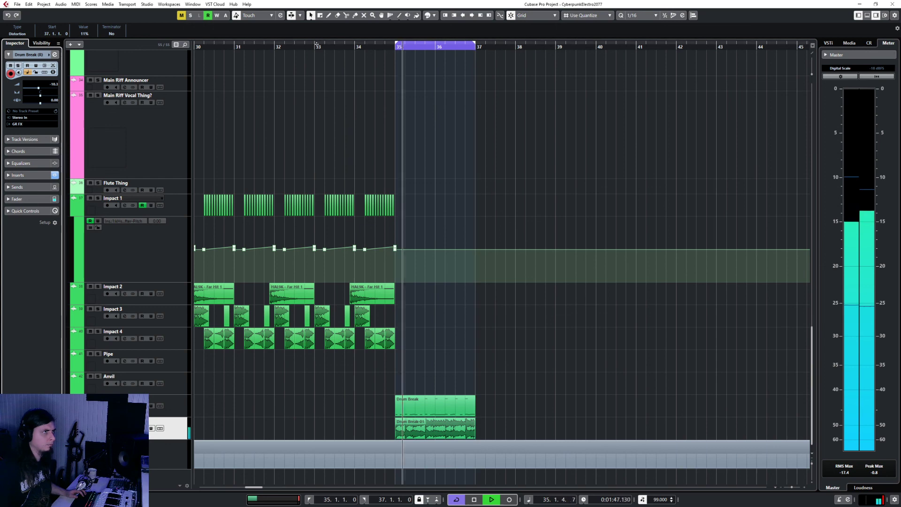
pyautogui.click(318, 176)
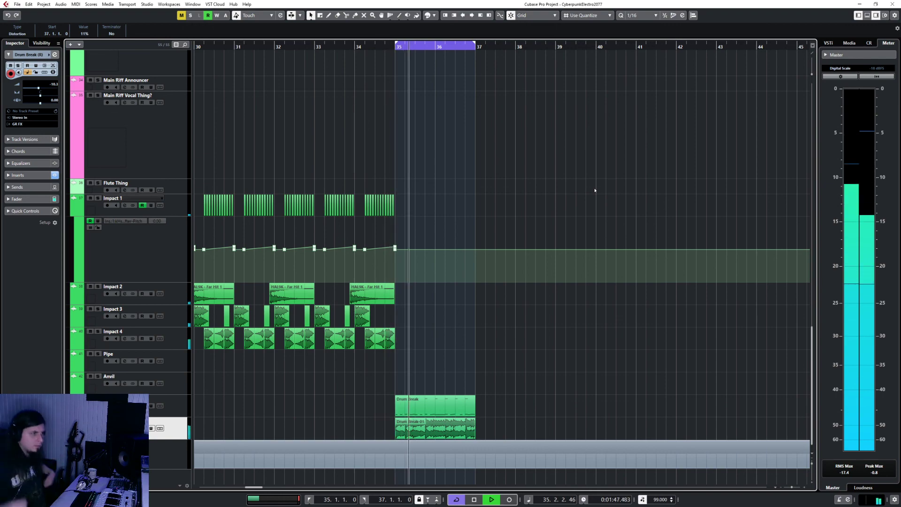
pyautogui.scroll(10, 590, 187)
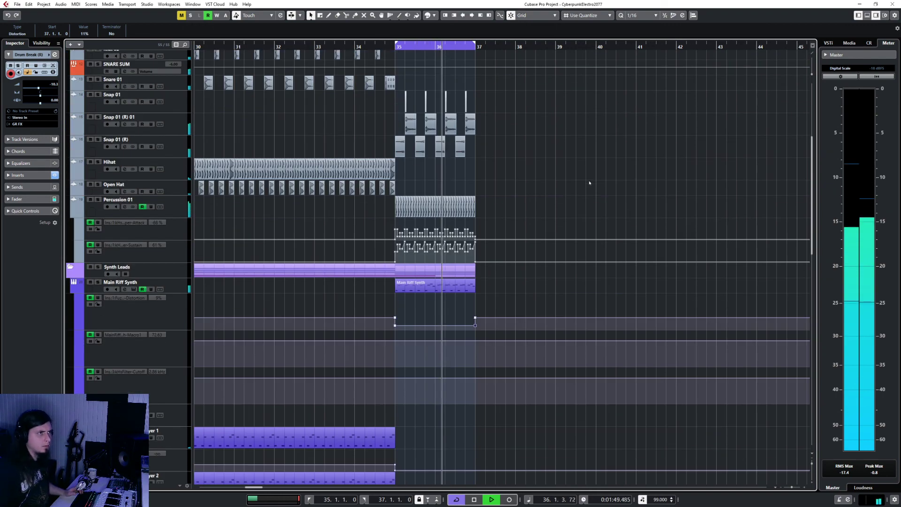
pyautogui.scroll(3, 423, 221)
pyautogui.scroll(-10, 389, 244)
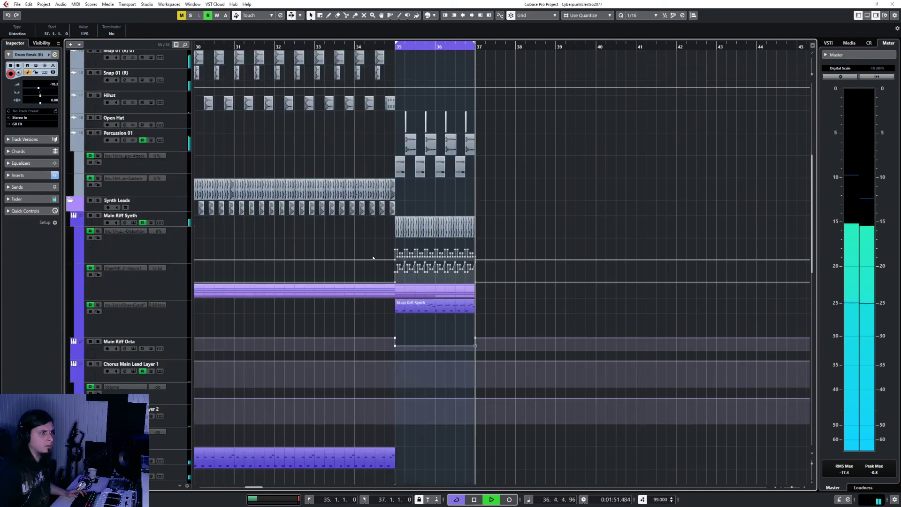
pyautogui.scroll(3, 373, 258)
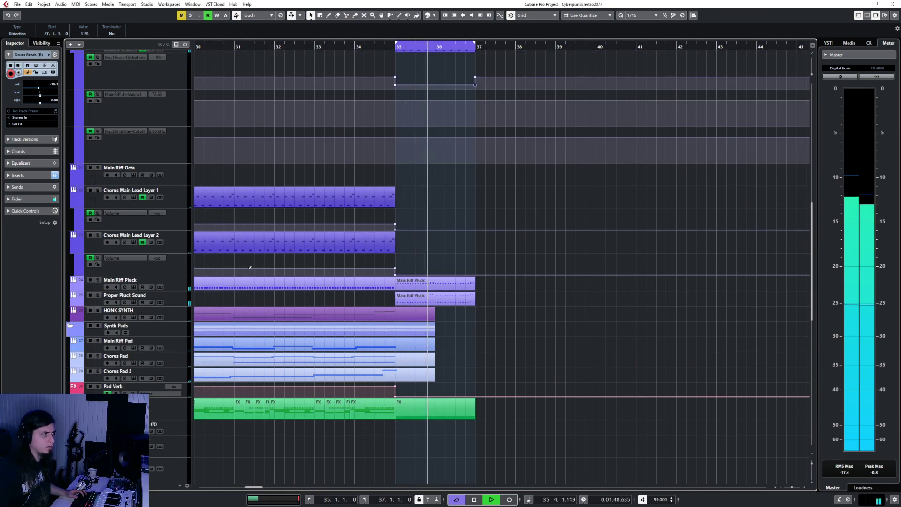
# - Turn off cycle playback and play the transition from bar 34 into bar 35
pyautogui.press('KP_Divide')
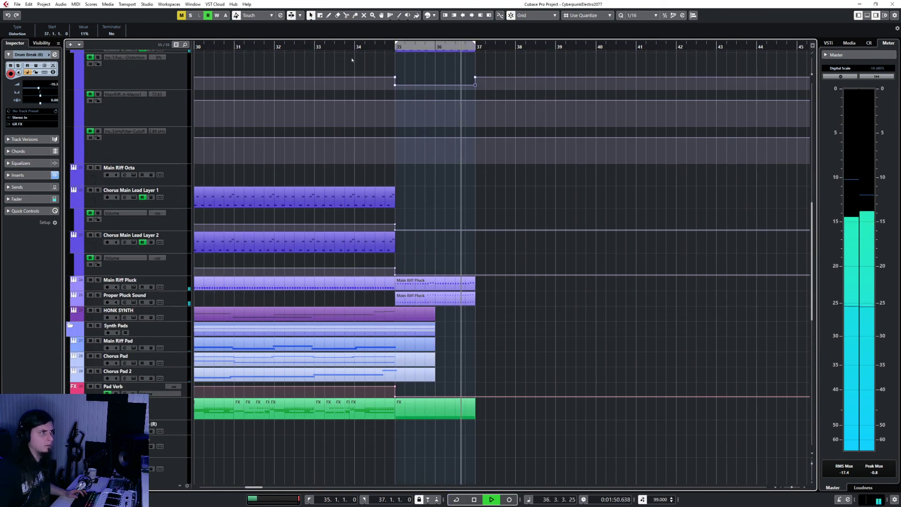
pyautogui.click(353, 49)
pyautogui.press('space')
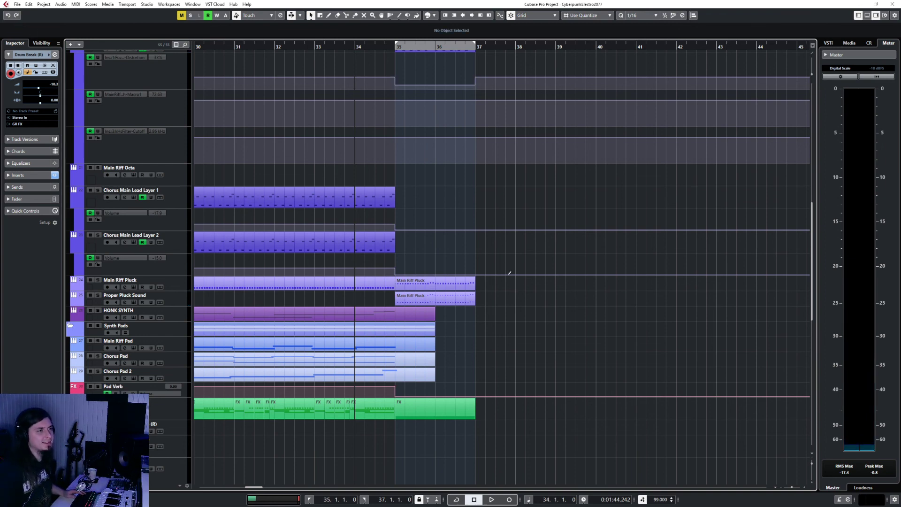
pyautogui.press('space')
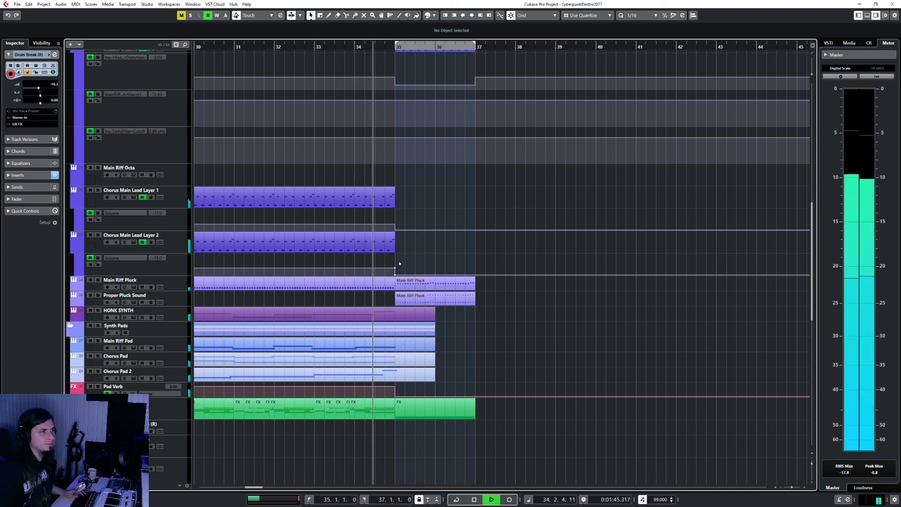
# - Fade the volume automation of Chorus Main Lead Layer 1 and 2 out gradually from bar 35 to bar 36, and replay from bar 34
pyautogui.moveTo(395, 272); pyautogui.dragTo(435, 293)
pyautogui.moveTo(396, 231); pyautogui.dragTo(435, 229)
pyautogui.press('space')
pyautogui.click(353, 47)
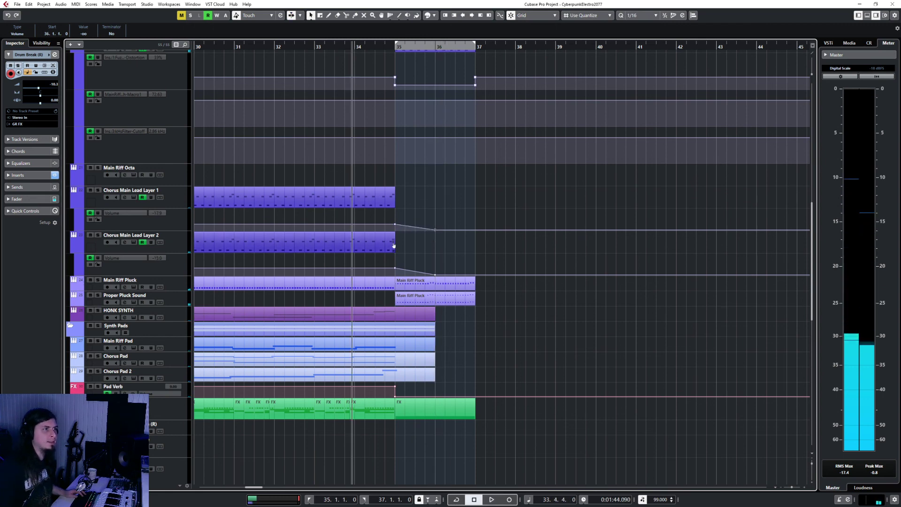
pyautogui.press('space')
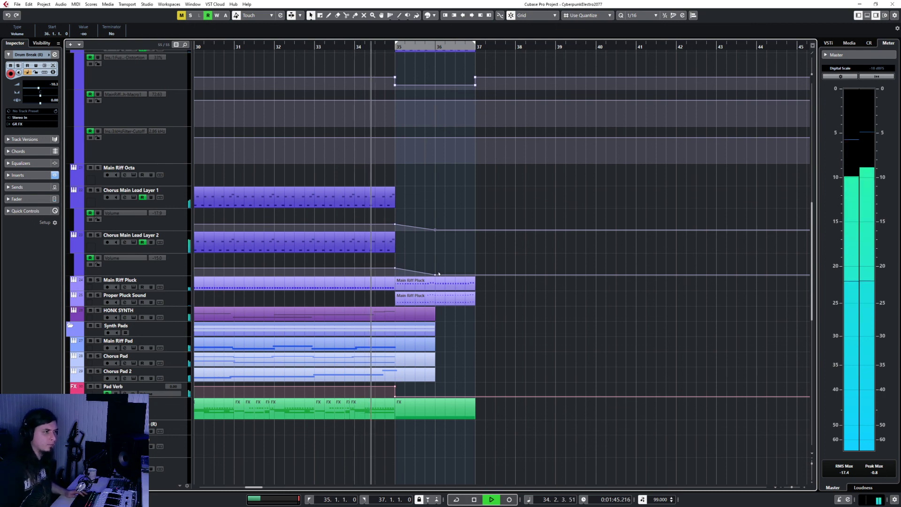
# - Raise the Pad Verb volume automation at bar 35 to -11.5 dB and add a matching point at bar 37
pyautogui.moveTo(397, 398); pyautogui.dragTo(396, 393)
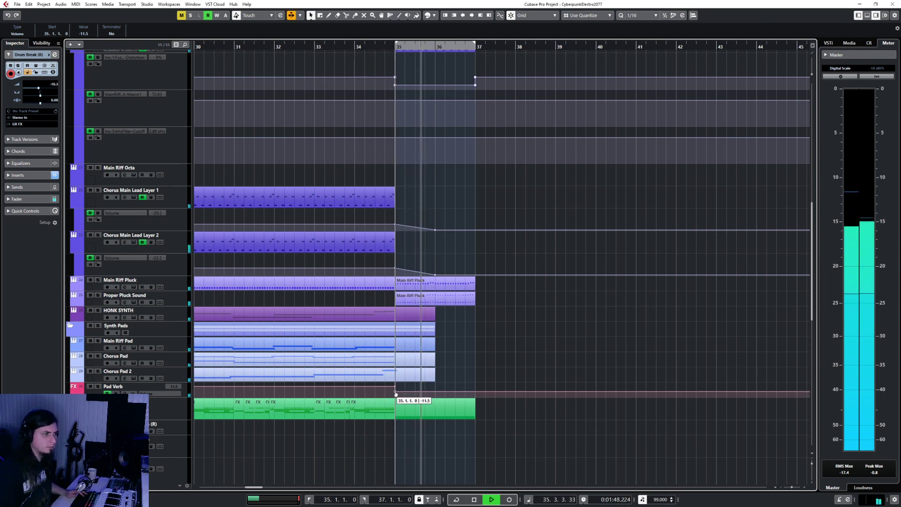
pyautogui.click(474, 391)
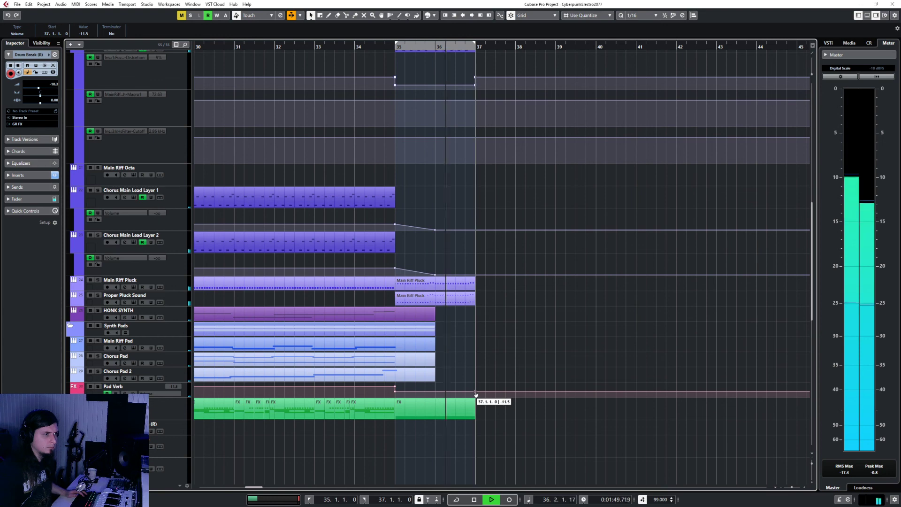
pyautogui.click(485, 369)
# - Stop playback, set the quantize value to 1/1 and duplicate the bar 35–37 Drum Break events to bar 37
pyautogui.scroll(-10, 484, 366)
pyautogui.press('space')
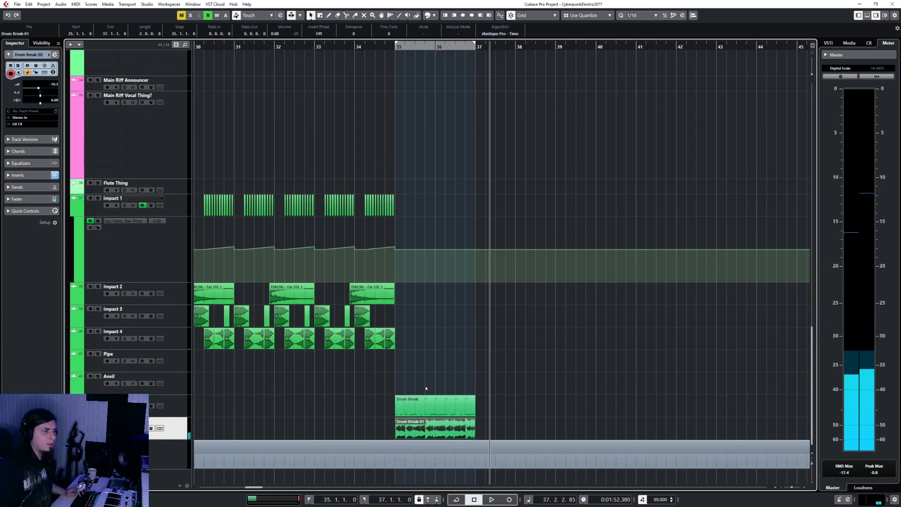
pyautogui.click(404, 406)
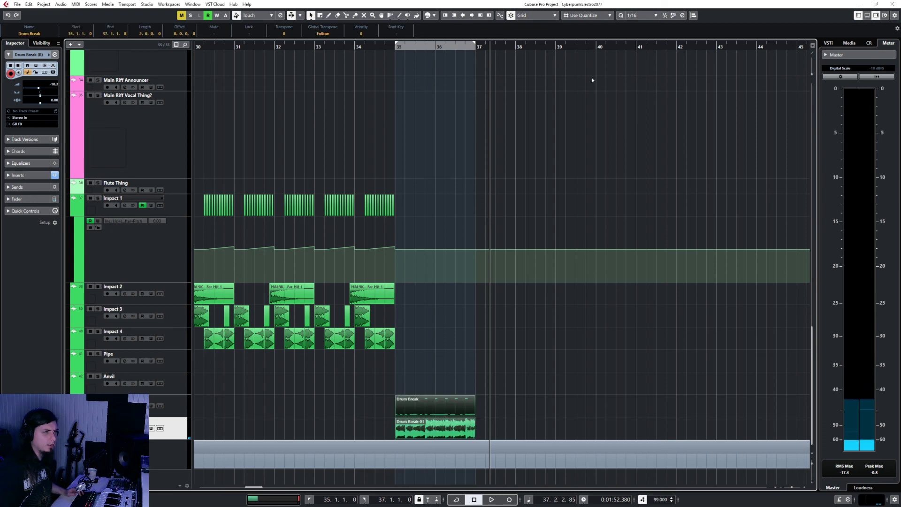
pyautogui.click(640, 16)
pyautogui.click(647, 24)
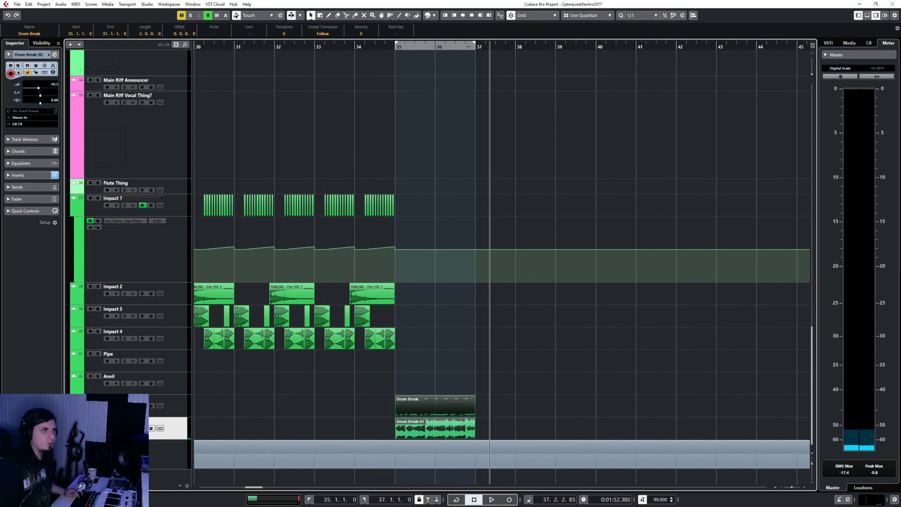
pyautogui.click(468, 47)
pyautogui.hotkey('ctrl', 'd')
# - Duplicate the Main Riff Synth part with its distortion automation from bars 35–37 to bars 37–39
pyautogui.scroll(15, 476, 346)
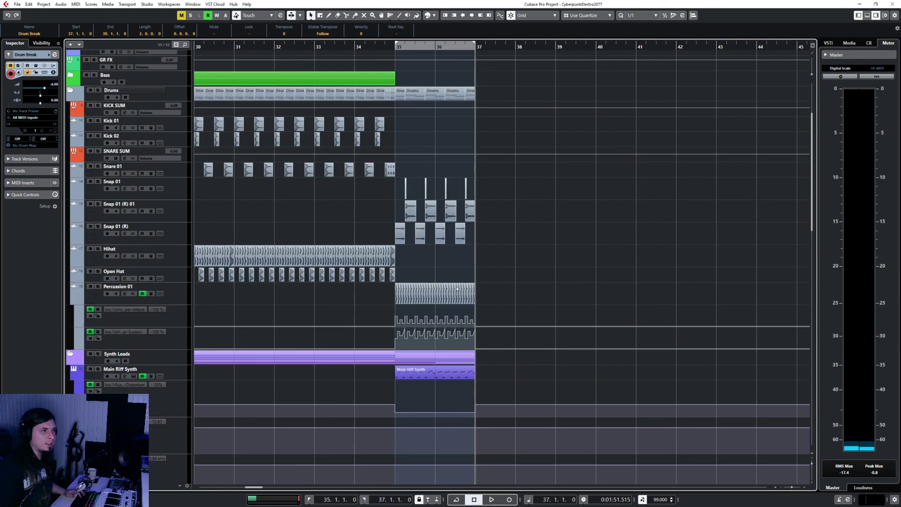
pyautogui.click(422, 373)
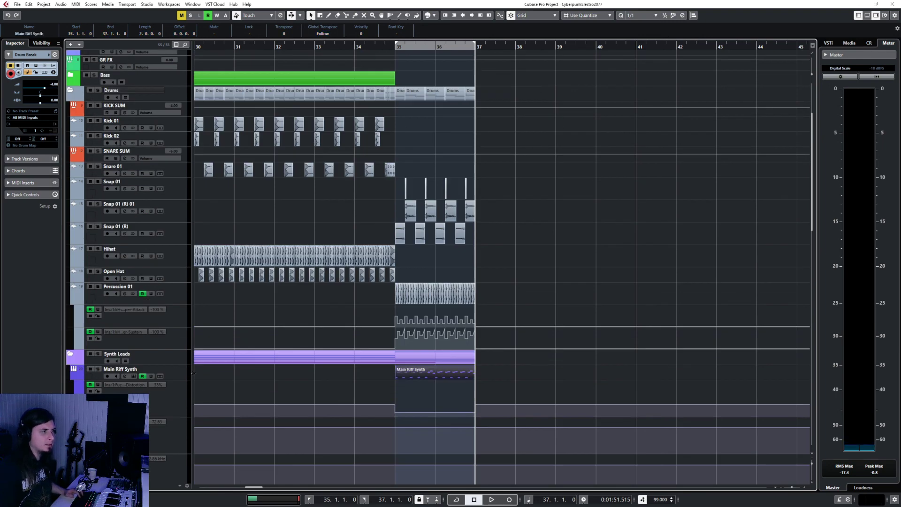
pyautogui.hotkey('ctrl', 'd')
pyautogui.click(472, 404)
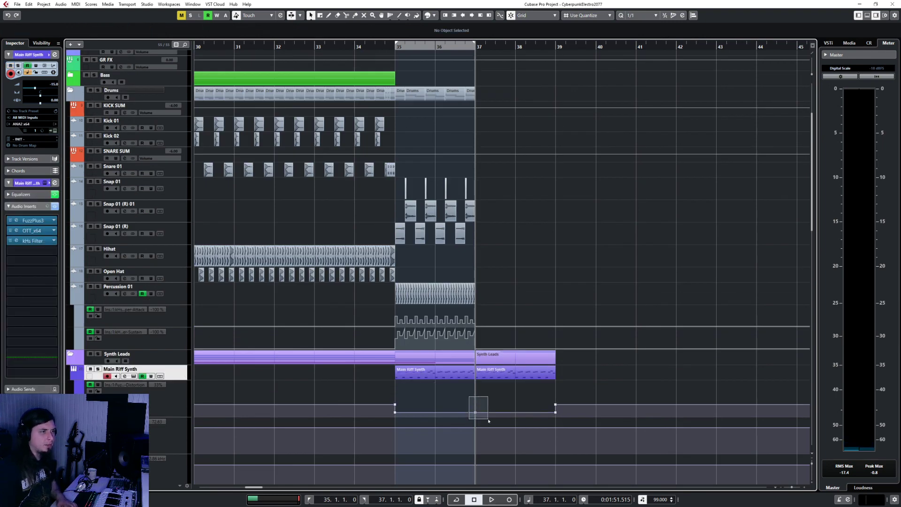
# - Duplicate the Percussion 01 events and their automation from bars 35–37 to bars 37–39
pyautogui.moveTo(366, 297); pyautogui.dragTo(367, 297)
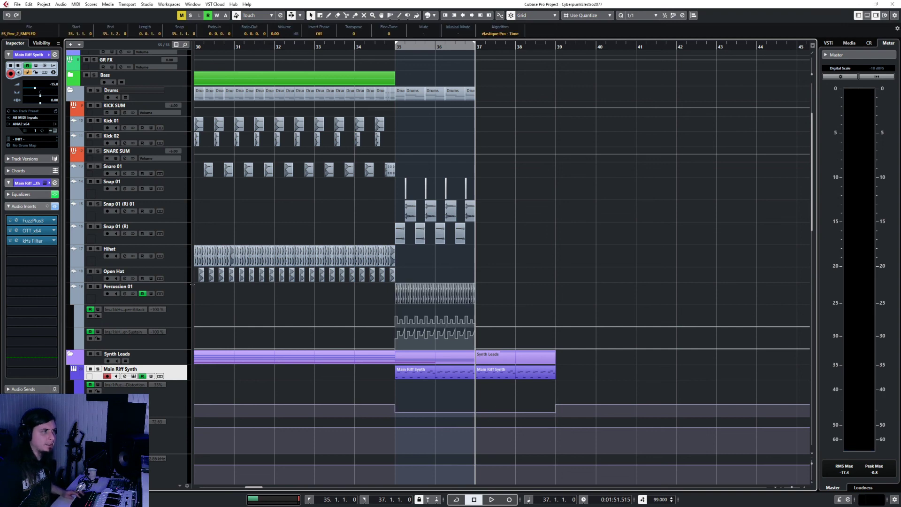
pyautogui.scroll(4, 529, 181)
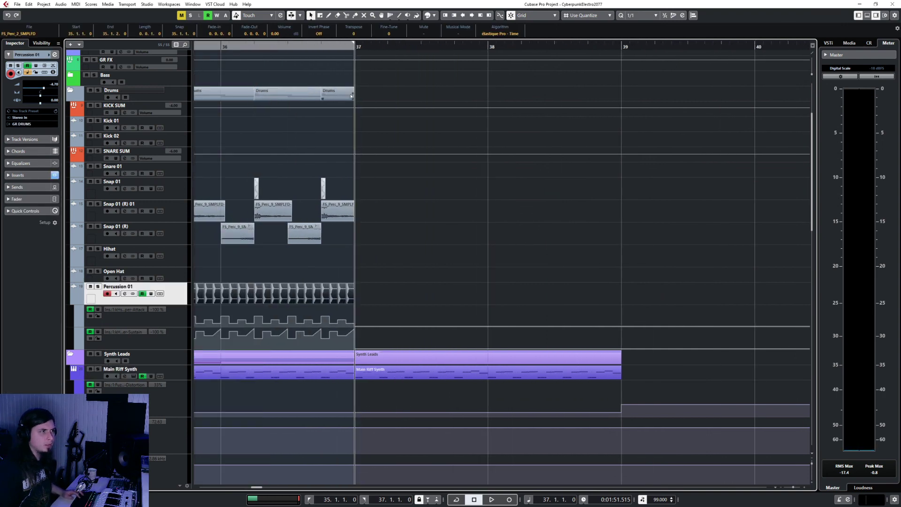
pyautogui.scroll(-4, 341, 211)
pyautogui.hotkey('ctrl', 'd')
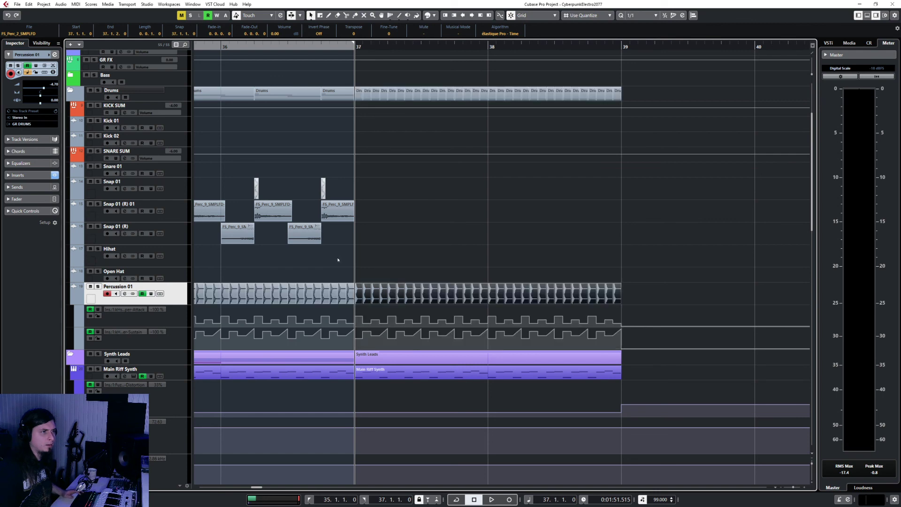
# - Duplicate all events on Snap 01, Snap 01 (R) 01 and Snap 01 (R) from bars 35–37 to bars 37–39
pyautogui.moveTo(367, 195); pyautogui.dragTo(235, 238)
pyautogui.hotkey('shift', 'm')
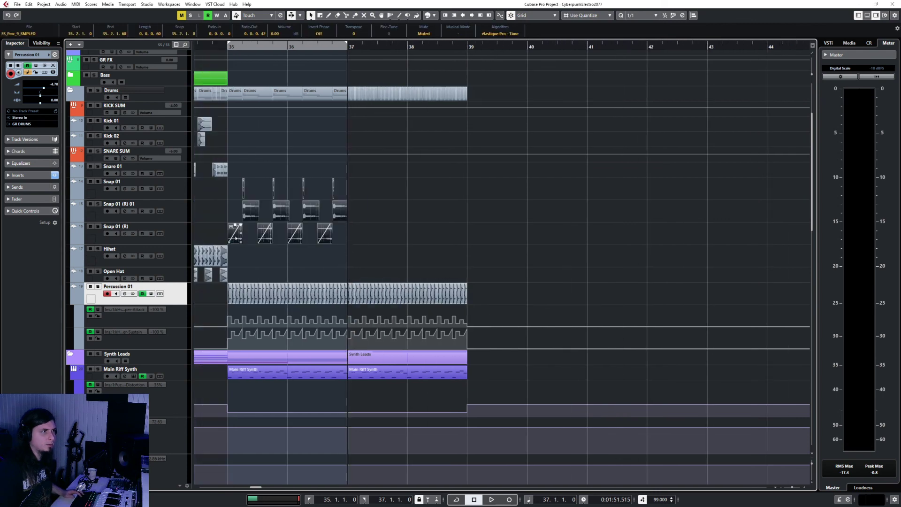
pyautogui.scroll(3, 376, 179)
pyautogui.hscroll(-4, 392, 226)
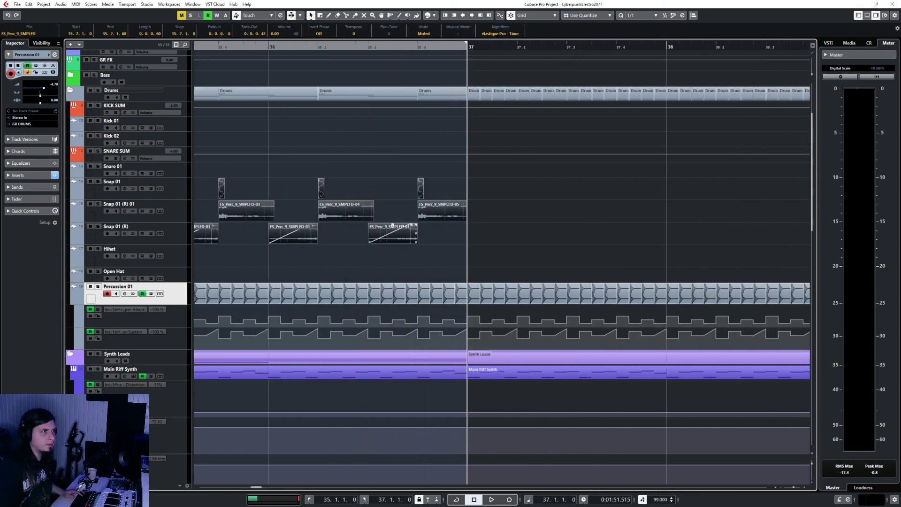
pyautogui.click(176, 185)
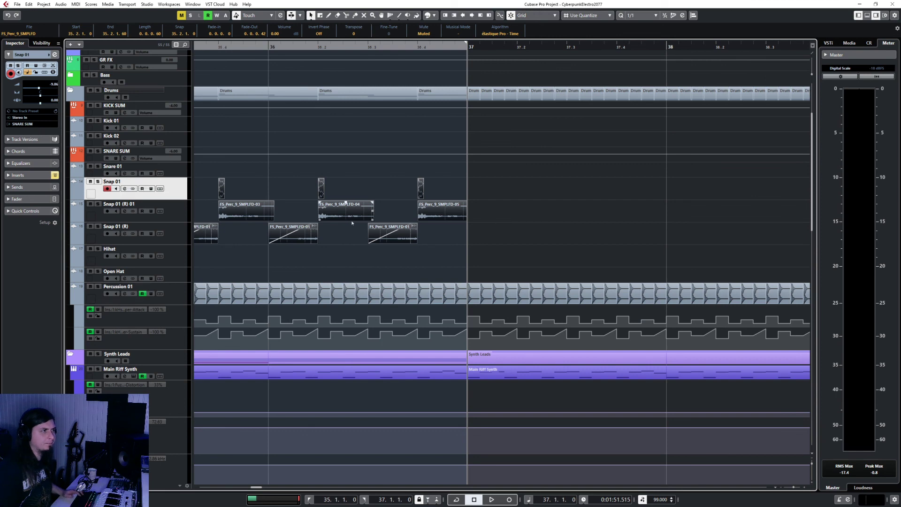
pyautogui.hotkey('ctrl', 'd')
pyautogui.scroll(-3, 516, 223)
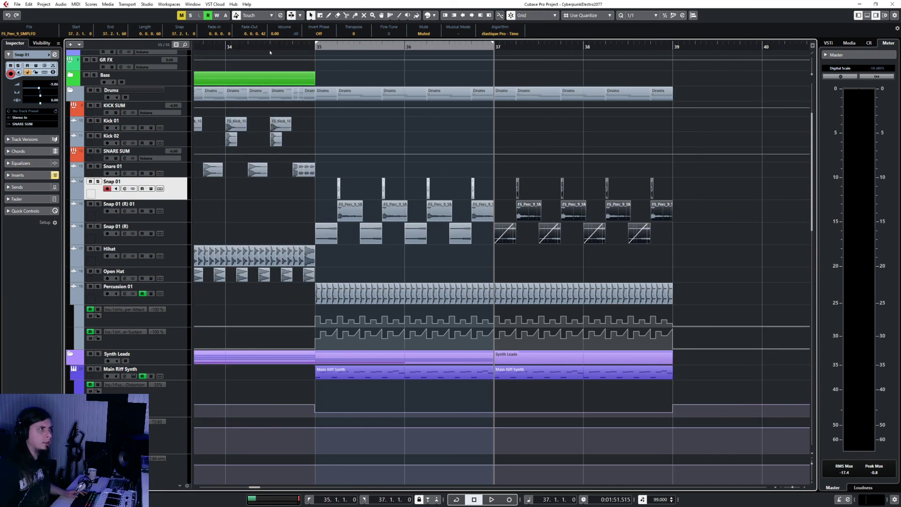
# - Play the extended section through bar 39 and look over all tracks for parts still missing after bar 37
pyautogui.press('space')
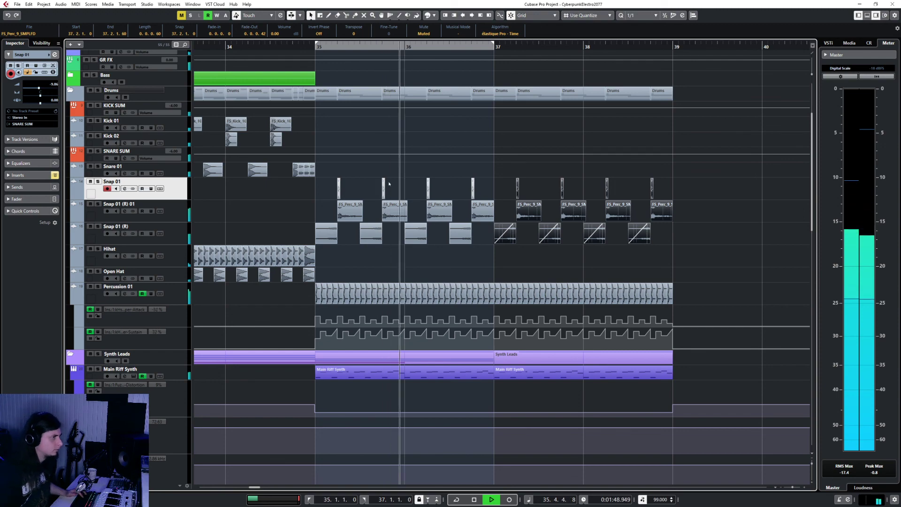
pyautogui.scroll(-10, 418, 267)
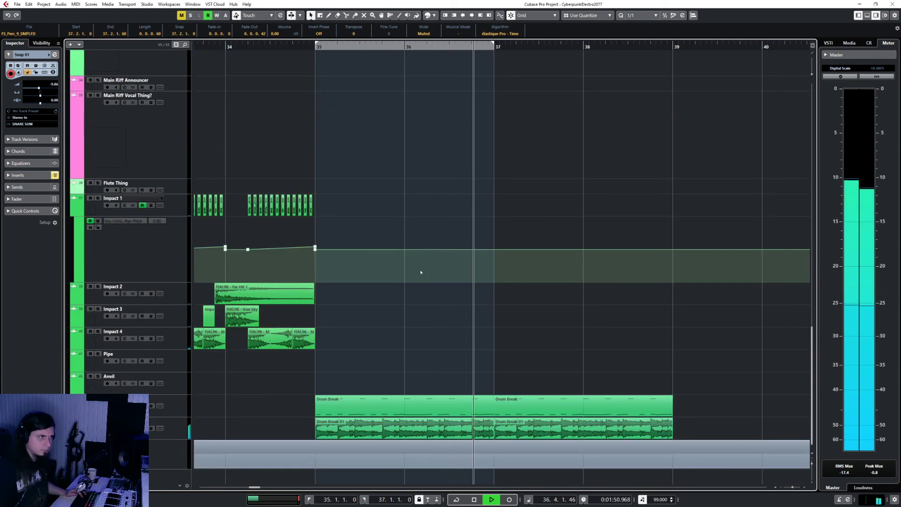
pyautogui.scroll(10, 420, 272)
pyautogui.scroll(3, 420, 271)
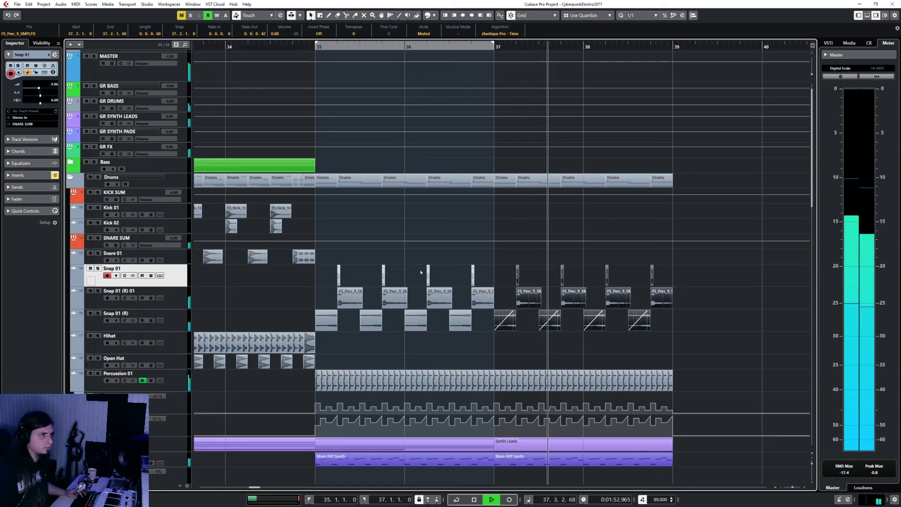
pyautogui.scroll(-6, 420, 272)
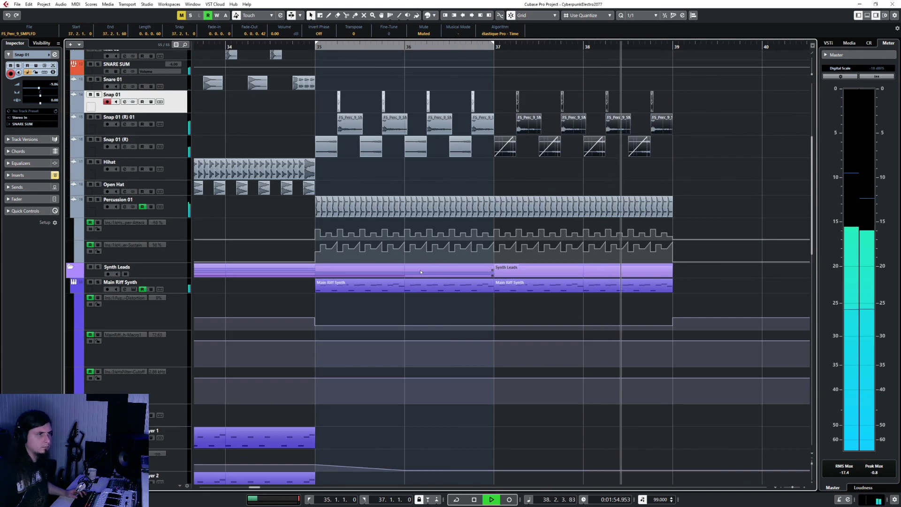
pyautogui.scroll(-5, 420, 271)
pyautogui.press('space')
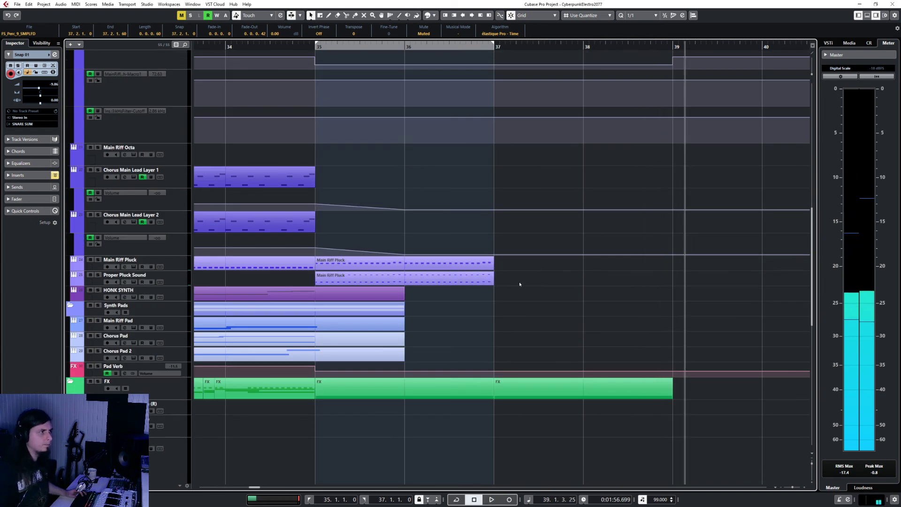
# - Duplicate the bar 35–37 parts on Main Riff Pluck and Proper Pluck Sound to bars 37–39
pyautogui.moveTo(541, 263); pyautogui.dragTo(492, 284)
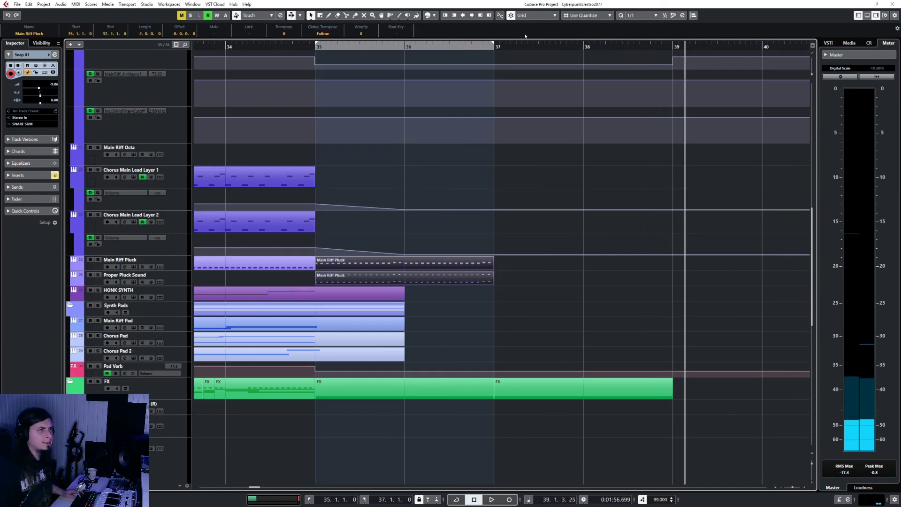
pyautogui.press('KP_2')
pyautogui.click(176, 268)
pyautogui.hotkey('ctrl', 'd')
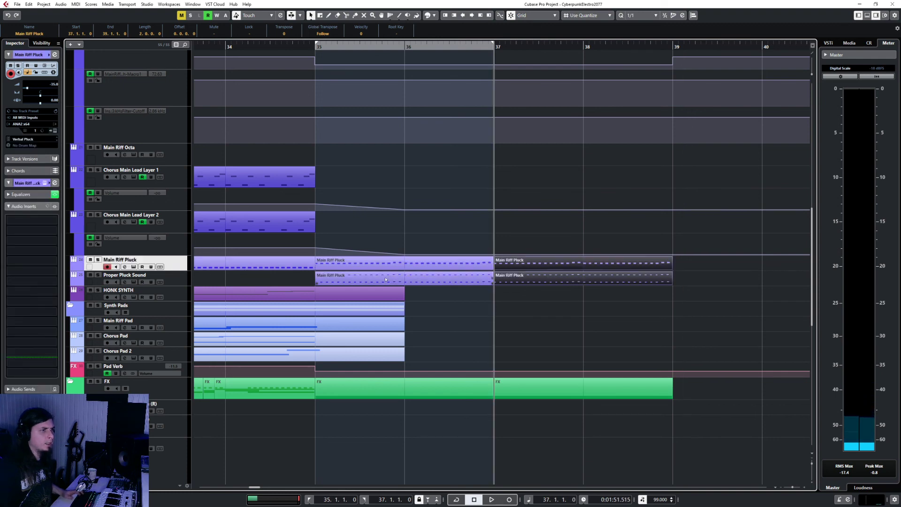
# - Show Proper Pluck Sound's volume automation and ramp it from -12.5 dB at bar 37 to -6.54 dB at bar 39
pyautogui.click(73, 282)
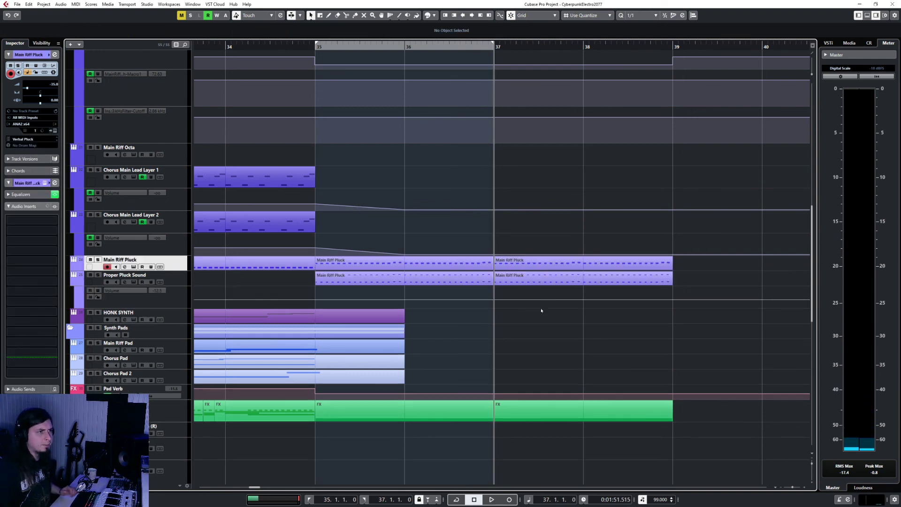
pyautogui.click(495, 299)
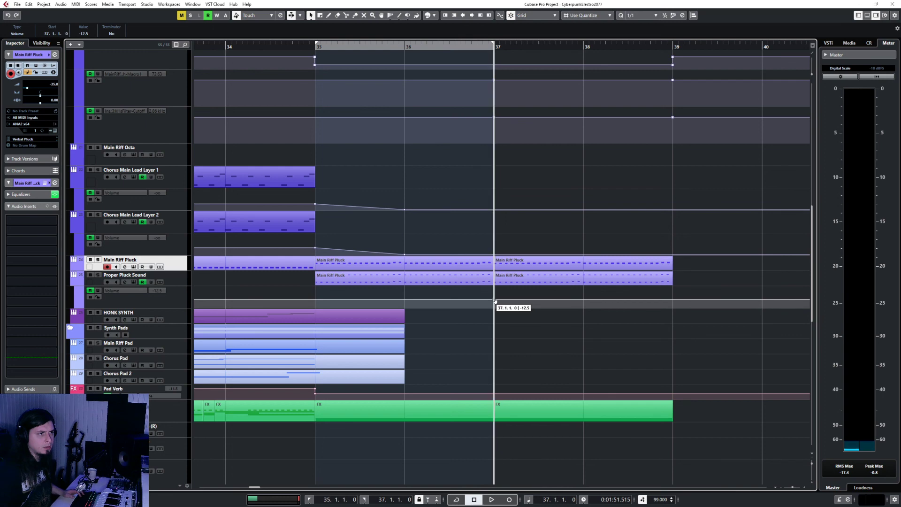
pyautogui.click(658, 298)
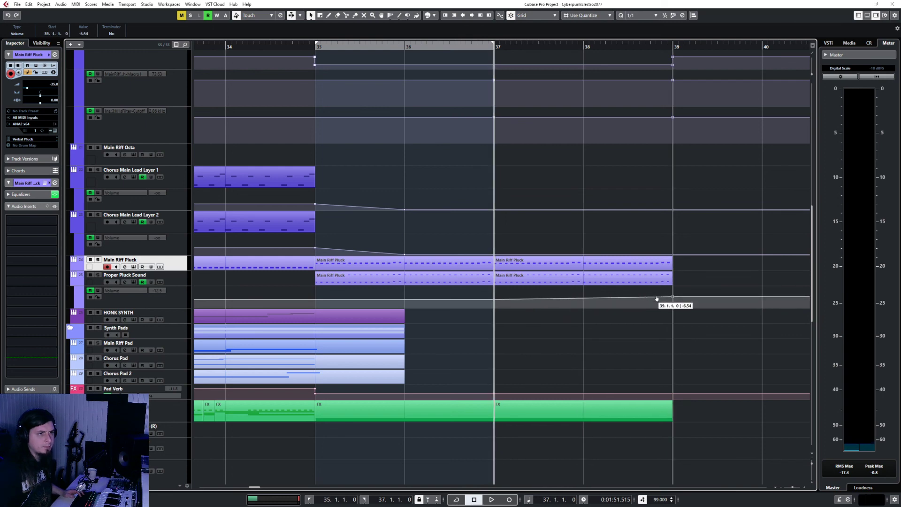
# - Silence Proper Pluck Sound's volume automation before bar 35 and after bar 39, with an anchor point of -11.7 dB at bar 35
pyautogui.click(684, 307)
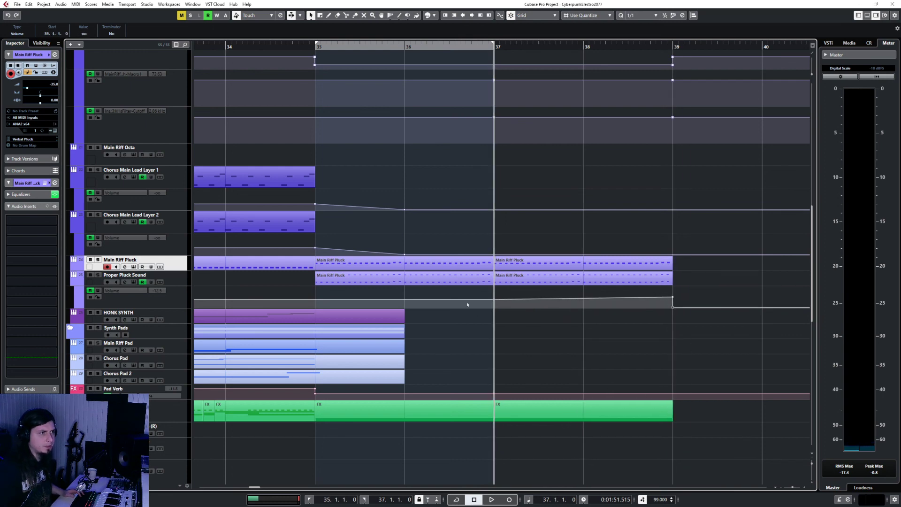
pyautogui.moveTo(316, 301); pyautogui.dragTo(315, 301)
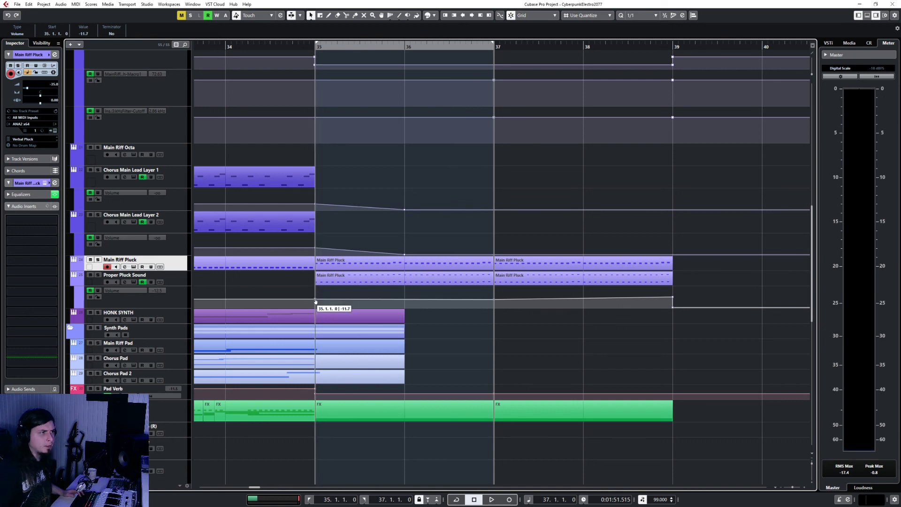
pyautogui.click(313, 307)
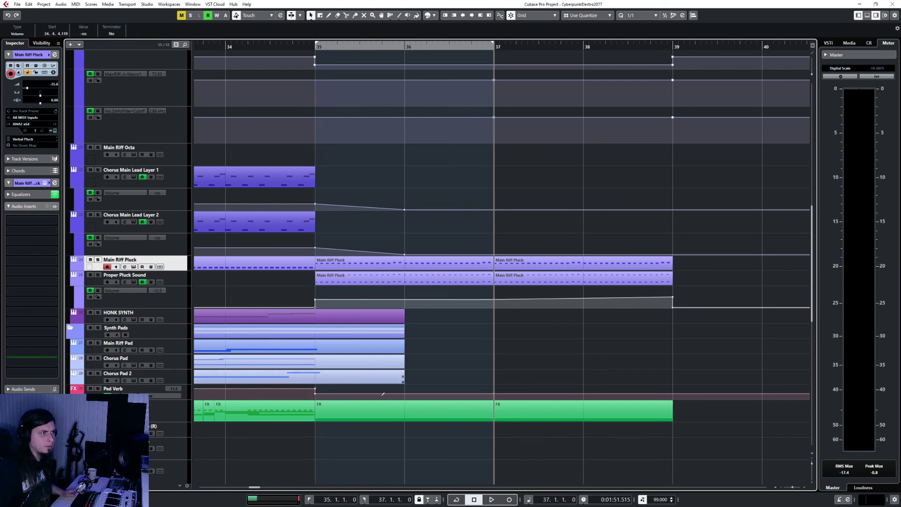
# - Show Percussion 01's volume automation and ramp it from -4.70 dB at bar 35 to -1.63 dB at bar 39
pyautogui.scroll(-3, 596, 327)
pyautogui.scroll(6, 595, 326)
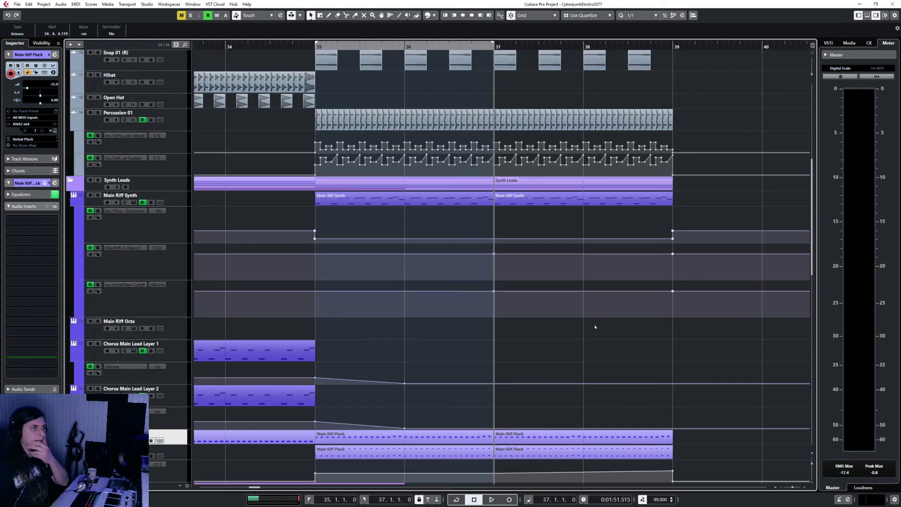
pyautogui.scroll(3, 595, 327)
pyautogui.click(169, 204)
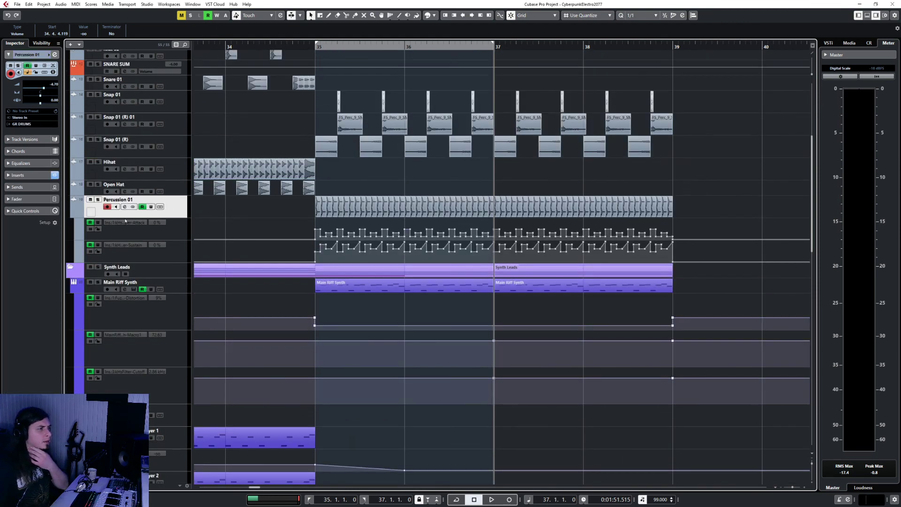
pyautogui.click(76, 260)
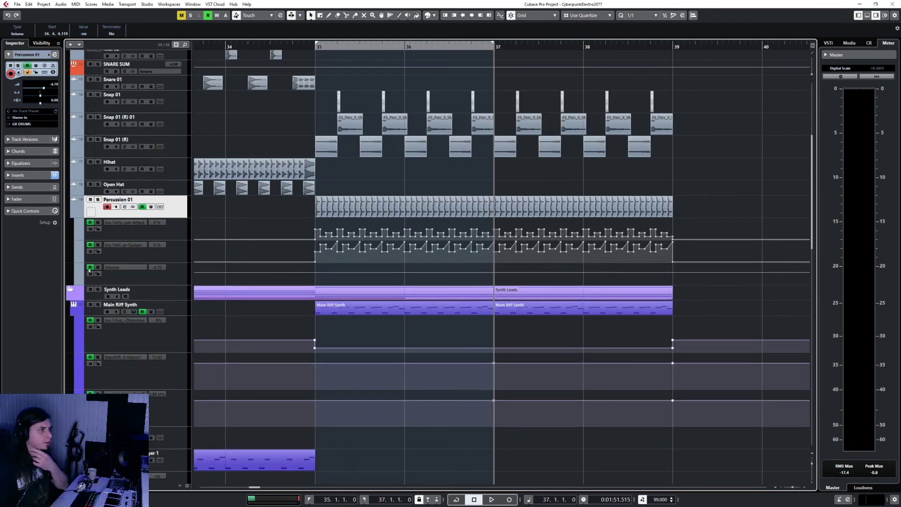
pyautogui.click(317, 272)
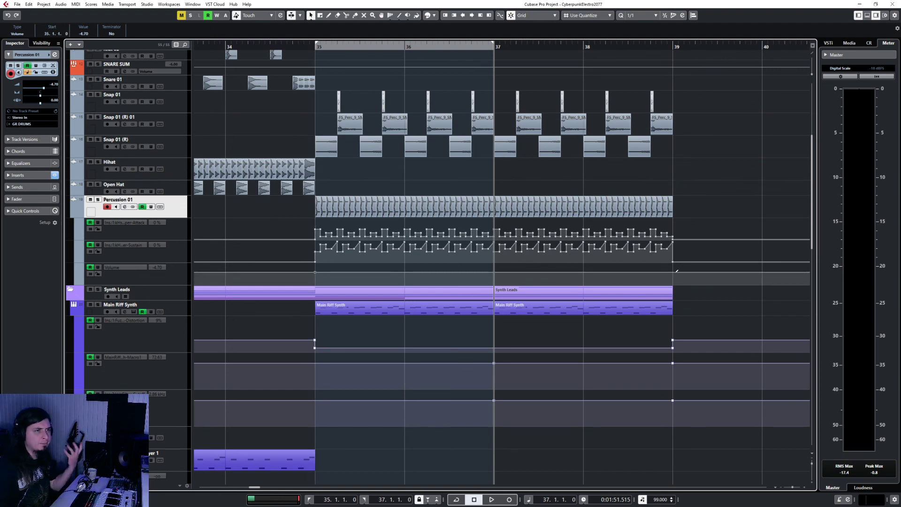
pyautogui.moveTo(674, 274); pyautogui.dragTo(673, 271)
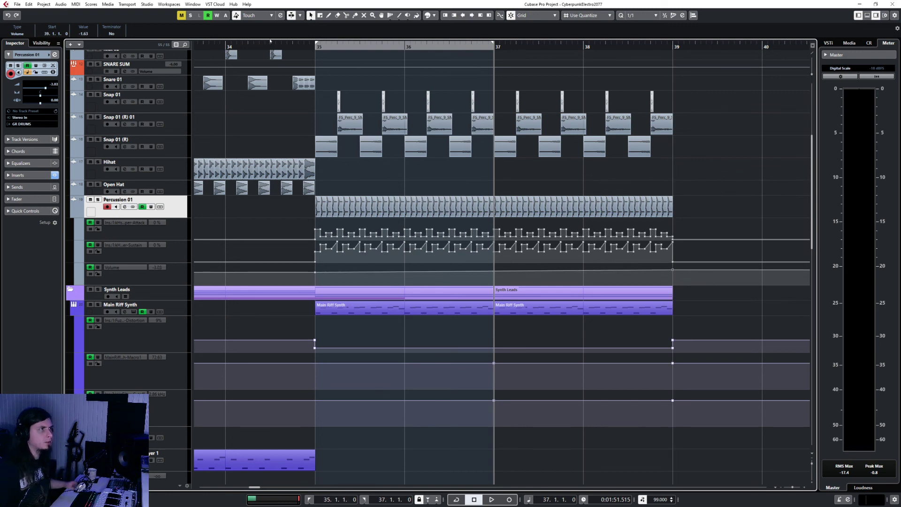
# - Play the section through bar 39 to hear the percussion swell and look over the impact and drum break tracks
pyautogui.click(270, 42)
pyautogui.press('space')
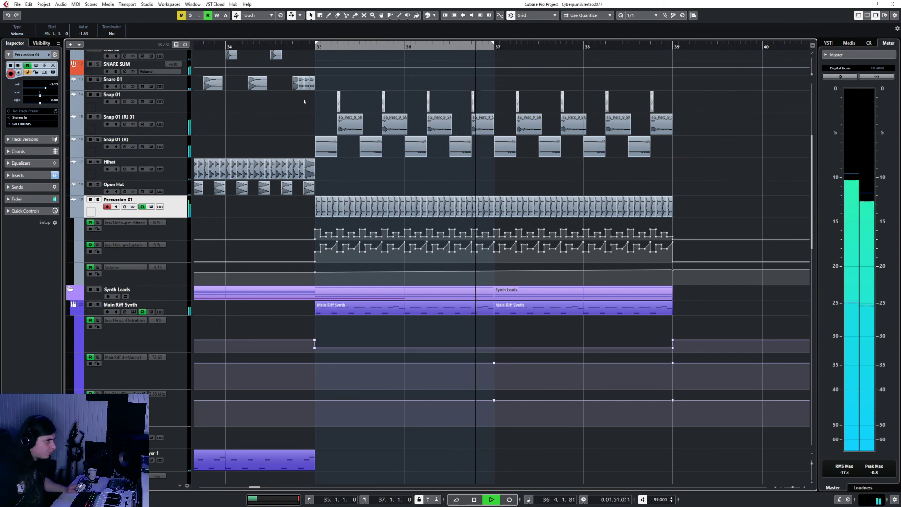
pyautogui.scroll(-15, 303, 101)
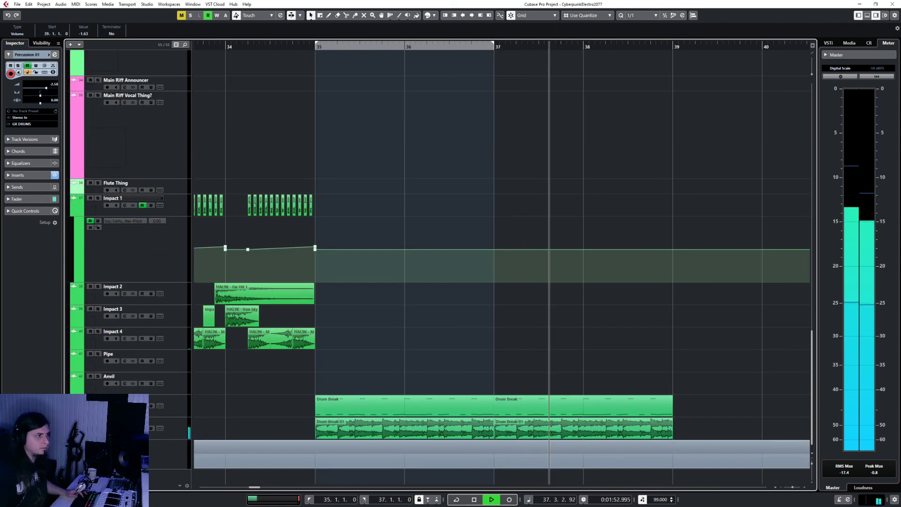
pyautogui.scroll(1, 423, 357)
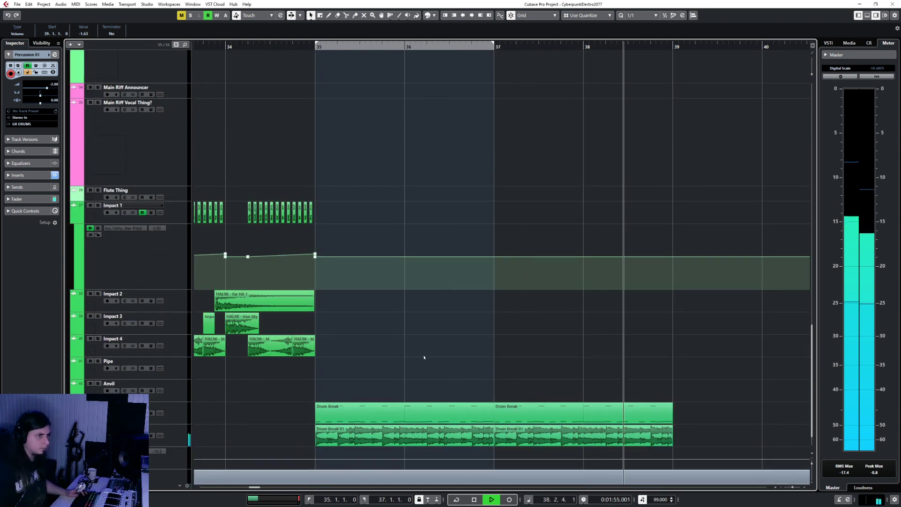
pyautogui.press('space')
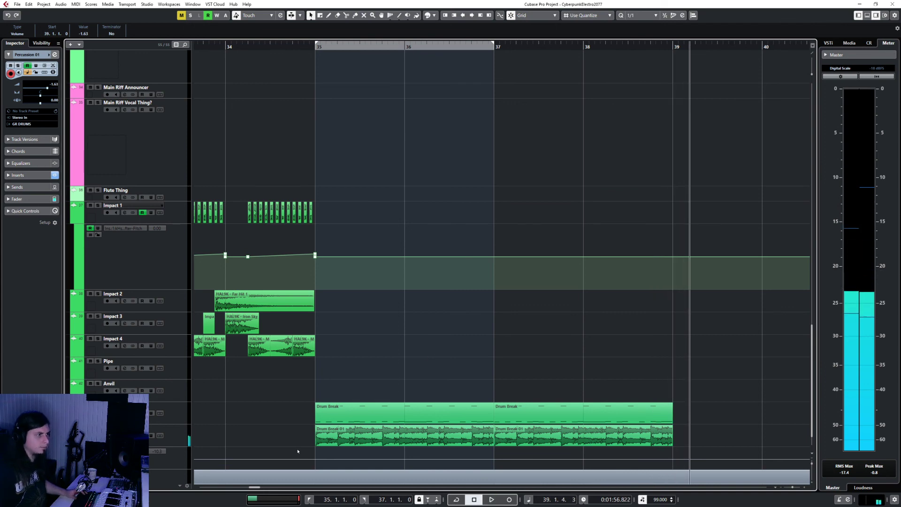
# - Fade in the lower drum break track's volume automation from -∞ at bar 35 to -10.3 dB at bar 37, holding to bar 39
pyautogui.click(316, 458)
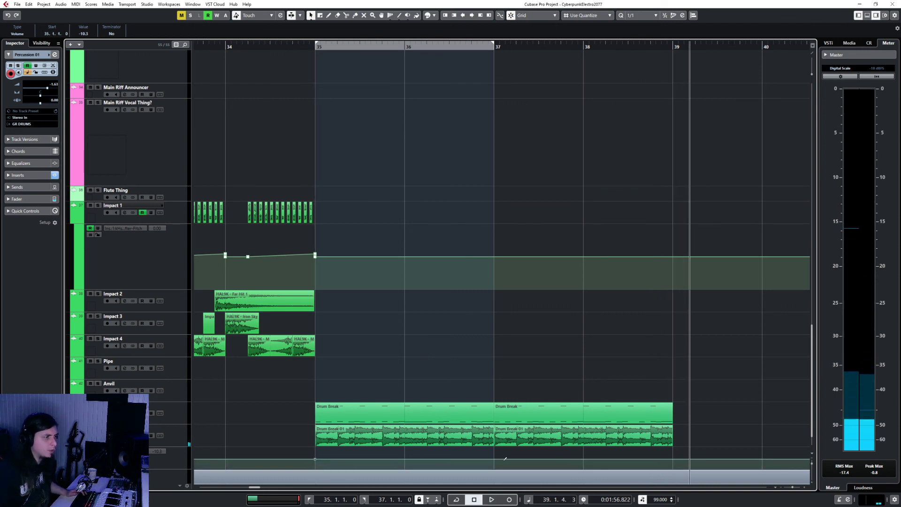
pyautogui.moveTo(674, 463); pyautogui.dragTo(673, 460)
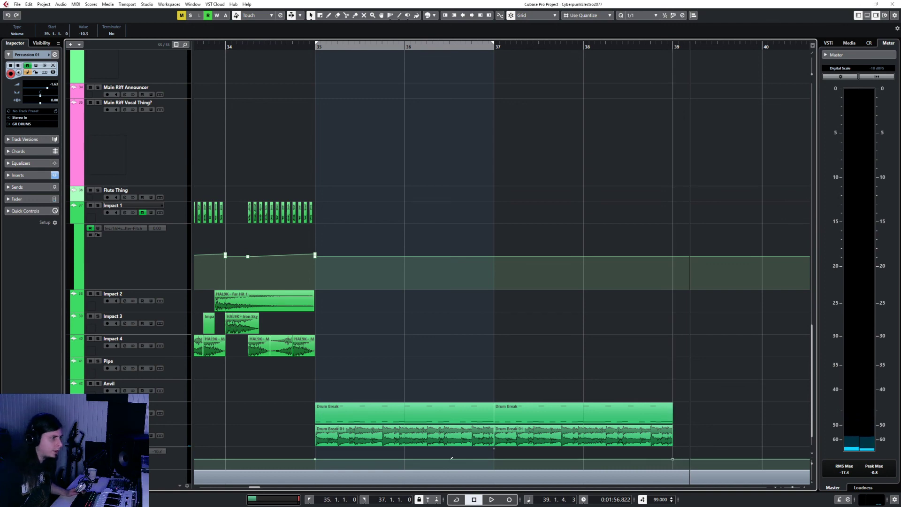
pyautogui.click(495, 458)
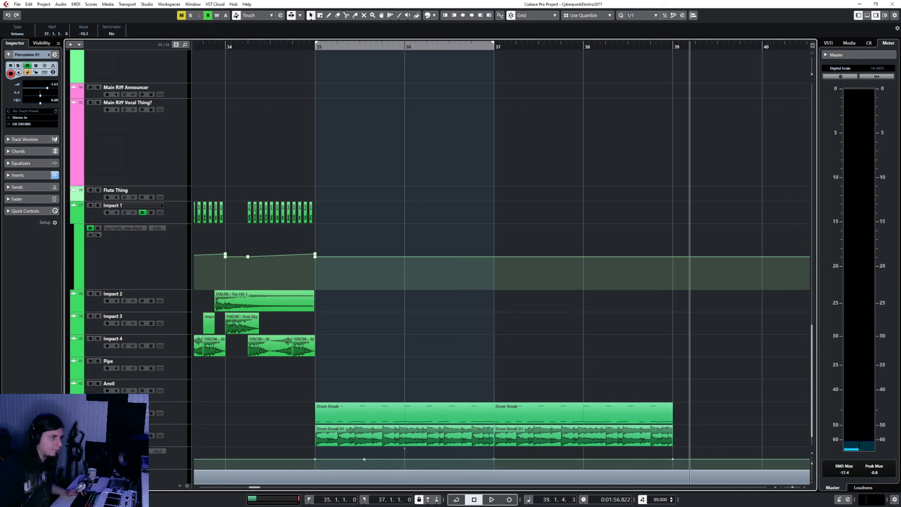
pyautogui.moveTo(315, 463); pyautogui.dragTo(316, 469)
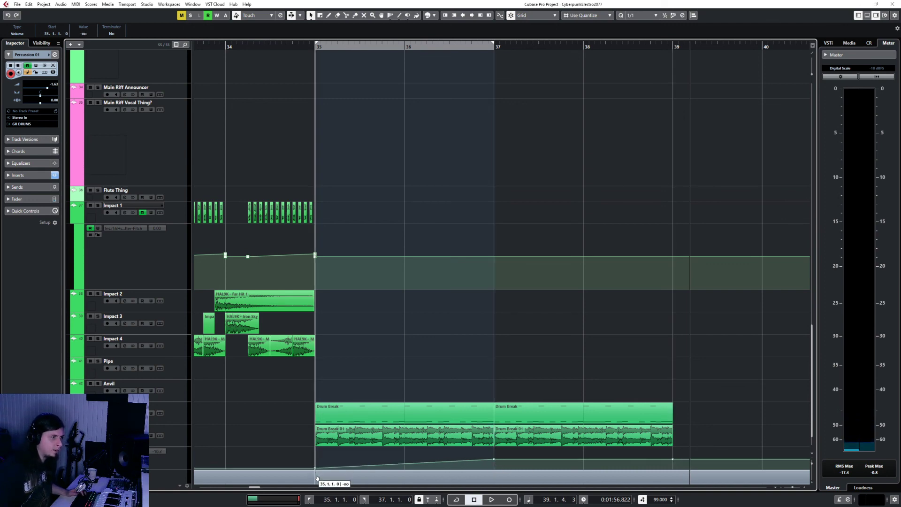
# - Play back from before bar 34 to hear the drum break fade-in and review the drum tracks up to bar 39
pyautogui.doubleClick(205, 46)
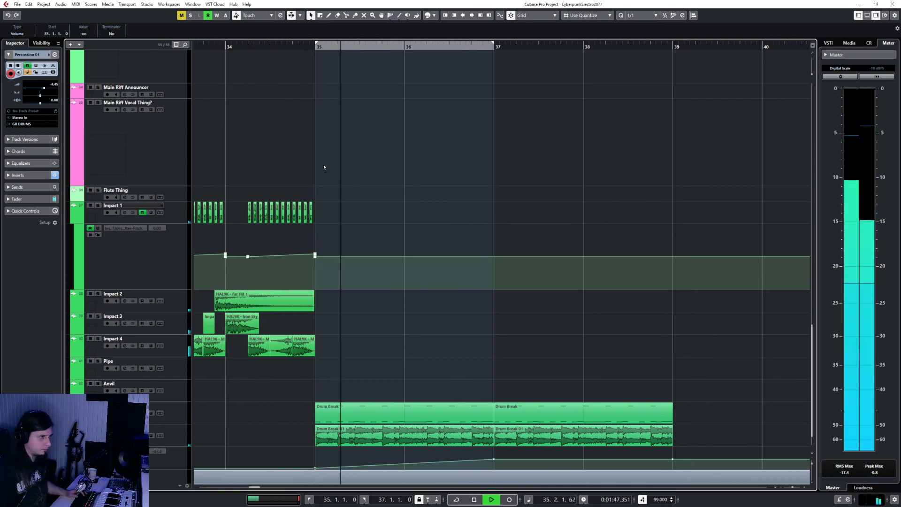
pyautogui.click(370, 164)
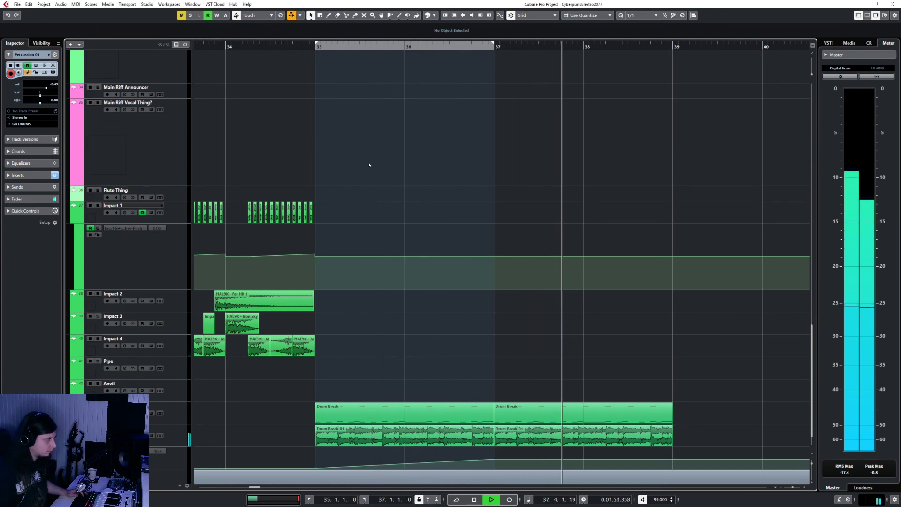
pyautogui.scroll(10, 369, 164)
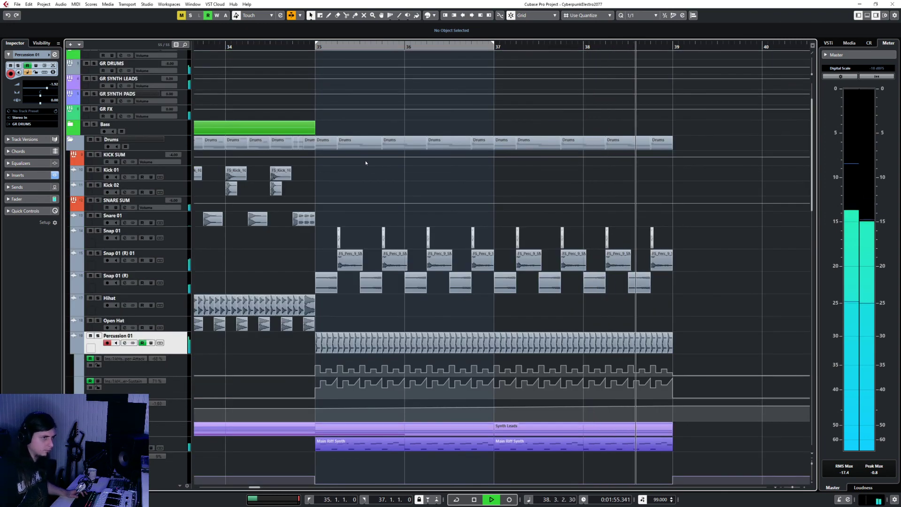